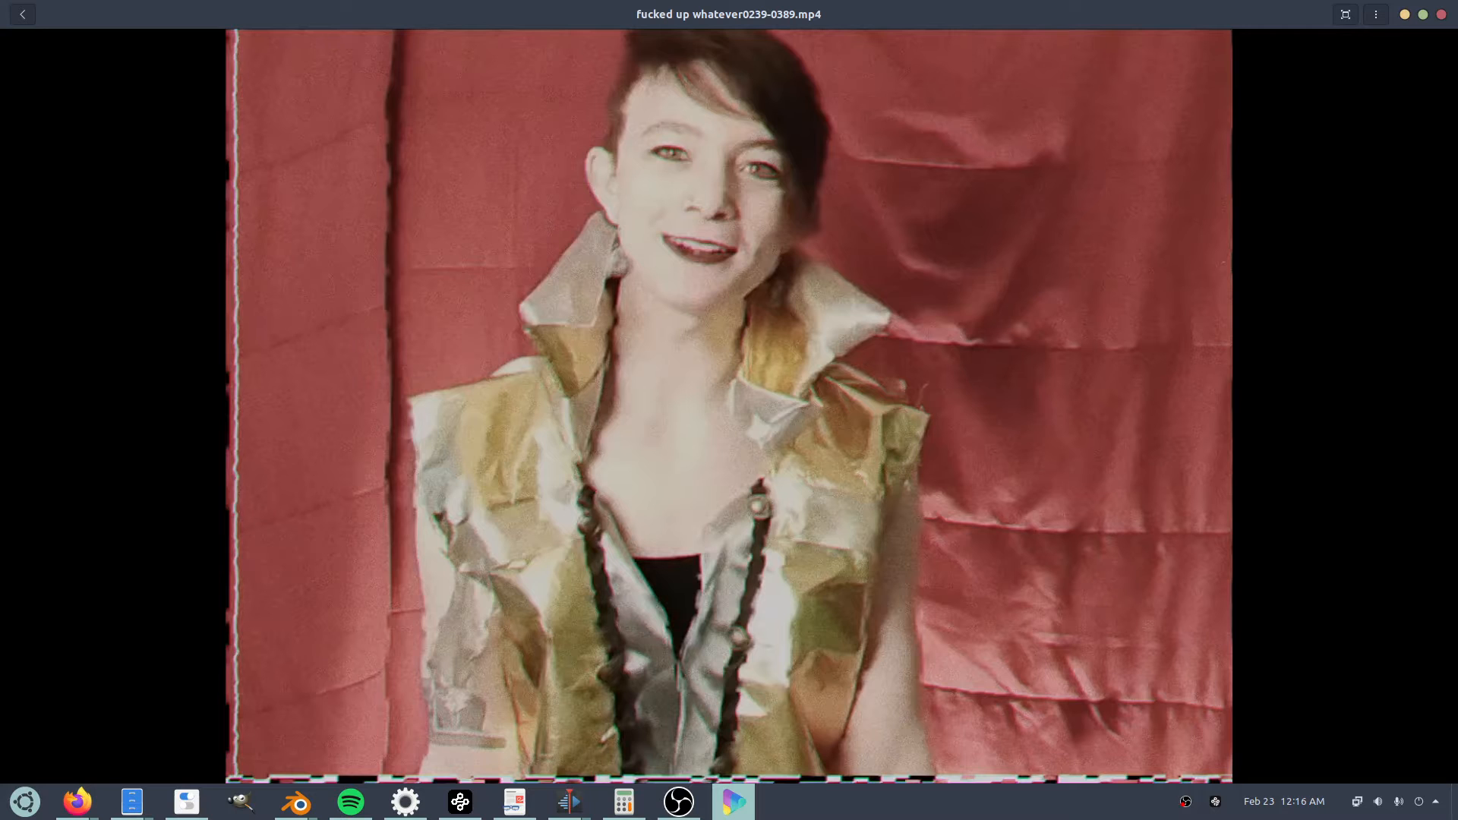
Close the video player showing the rendered clip and return from the render result window to the main Blender window.
mouse_move(498, 432)
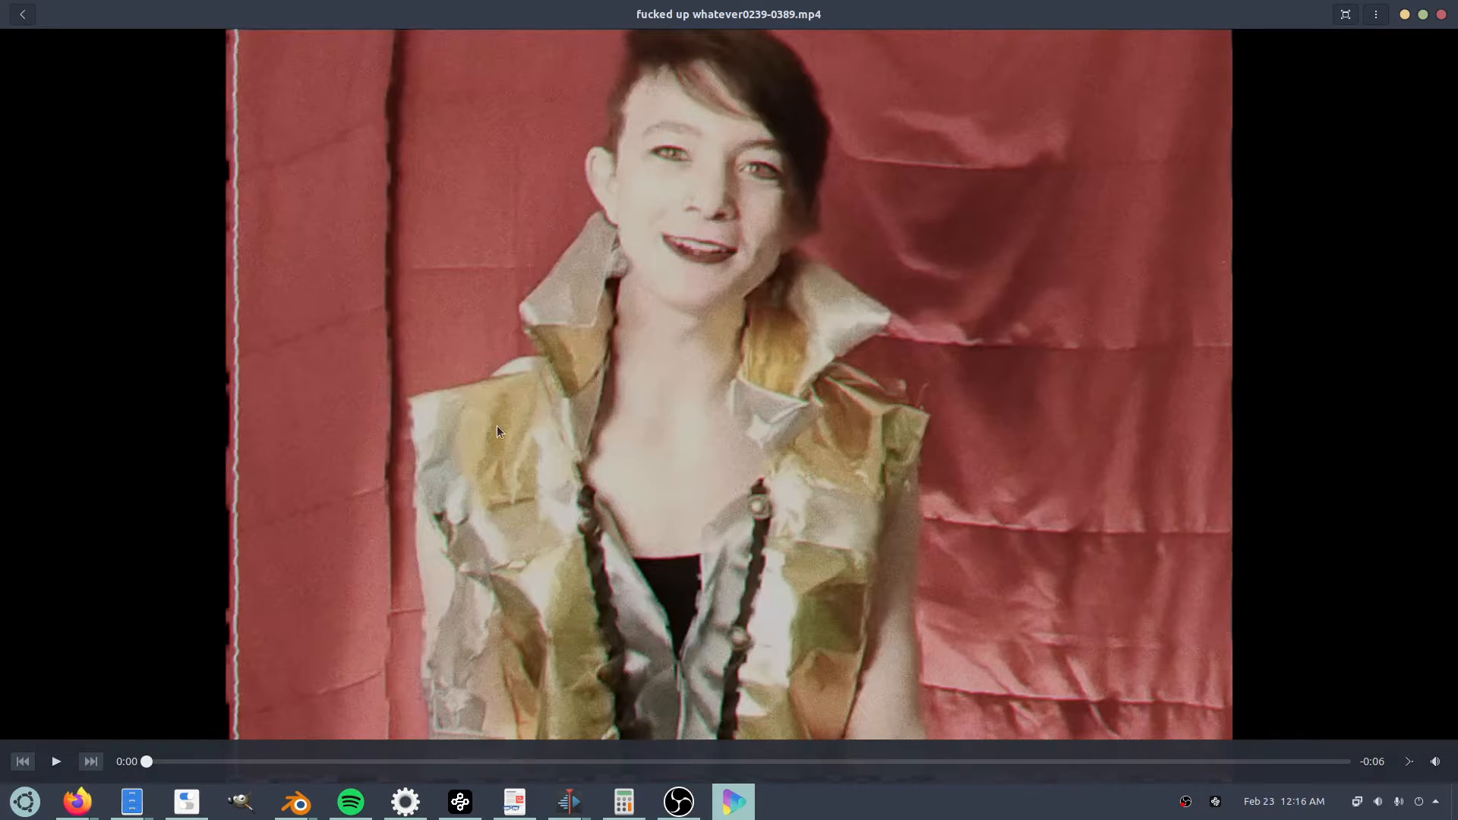
click(1441, 15)
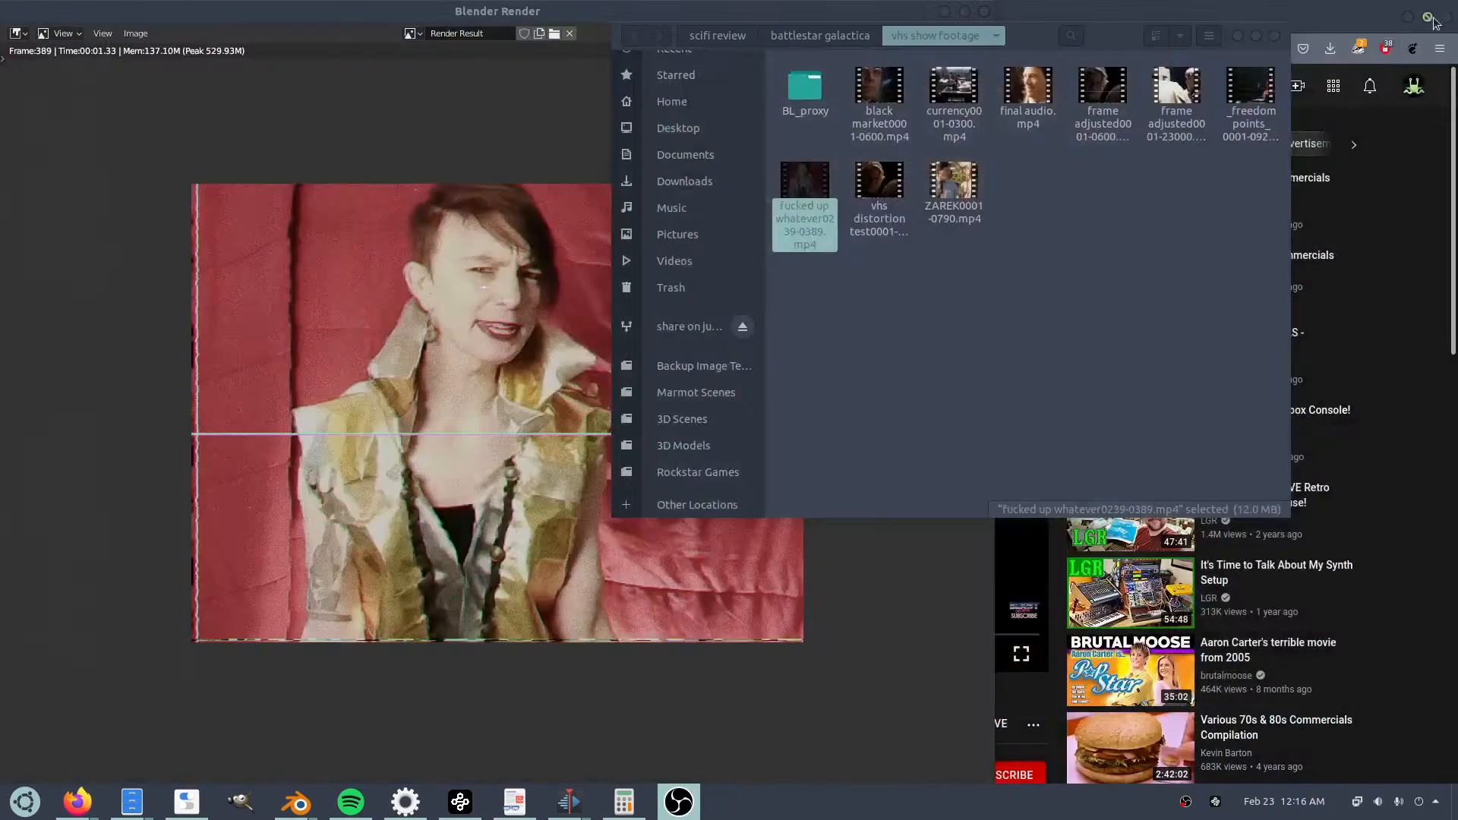
click(527, 381)
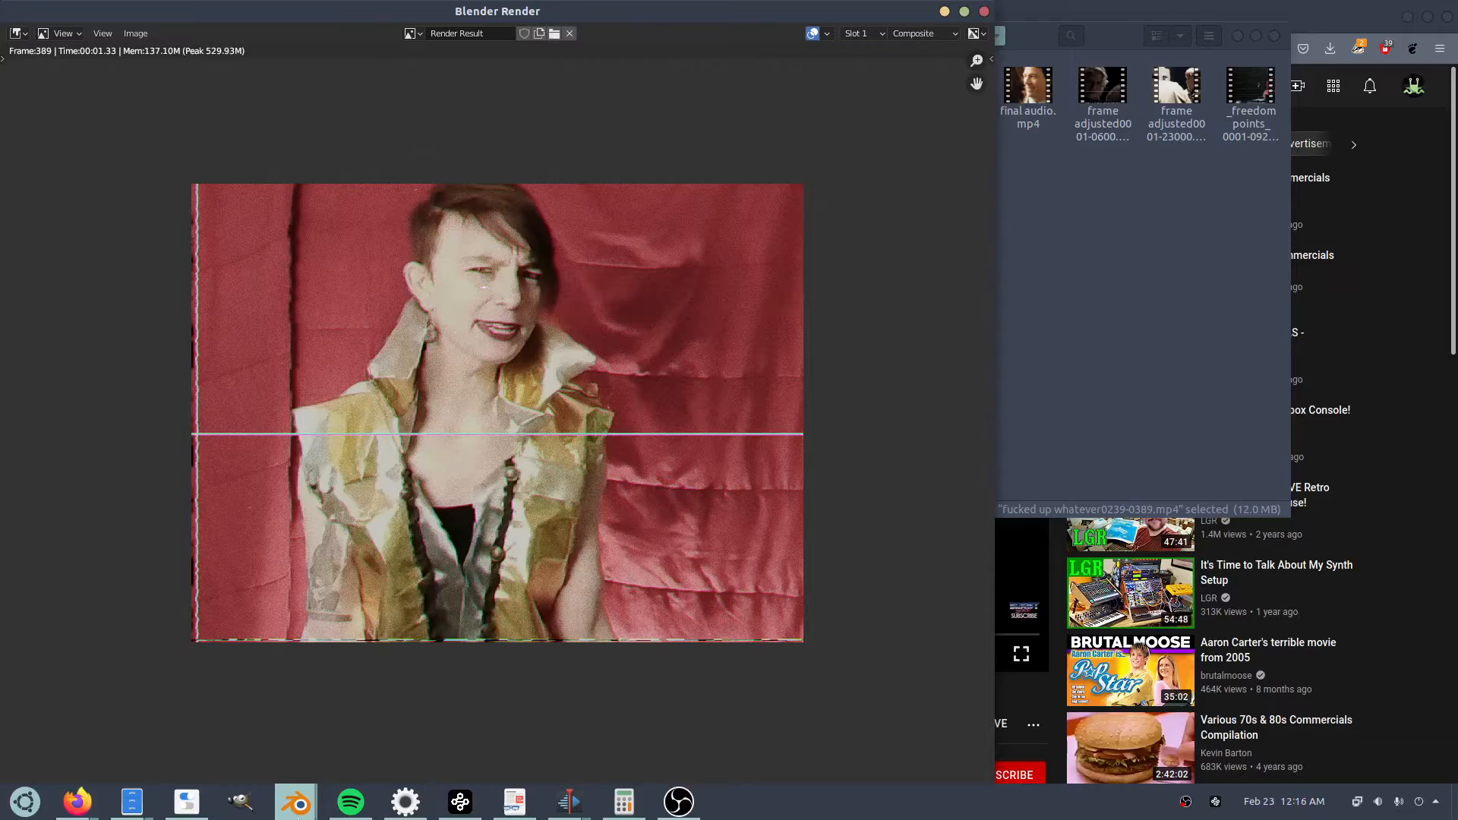
key(Escape)
Start a new General file, saving the changes to kqma2.blend.
key(ctrl+n)
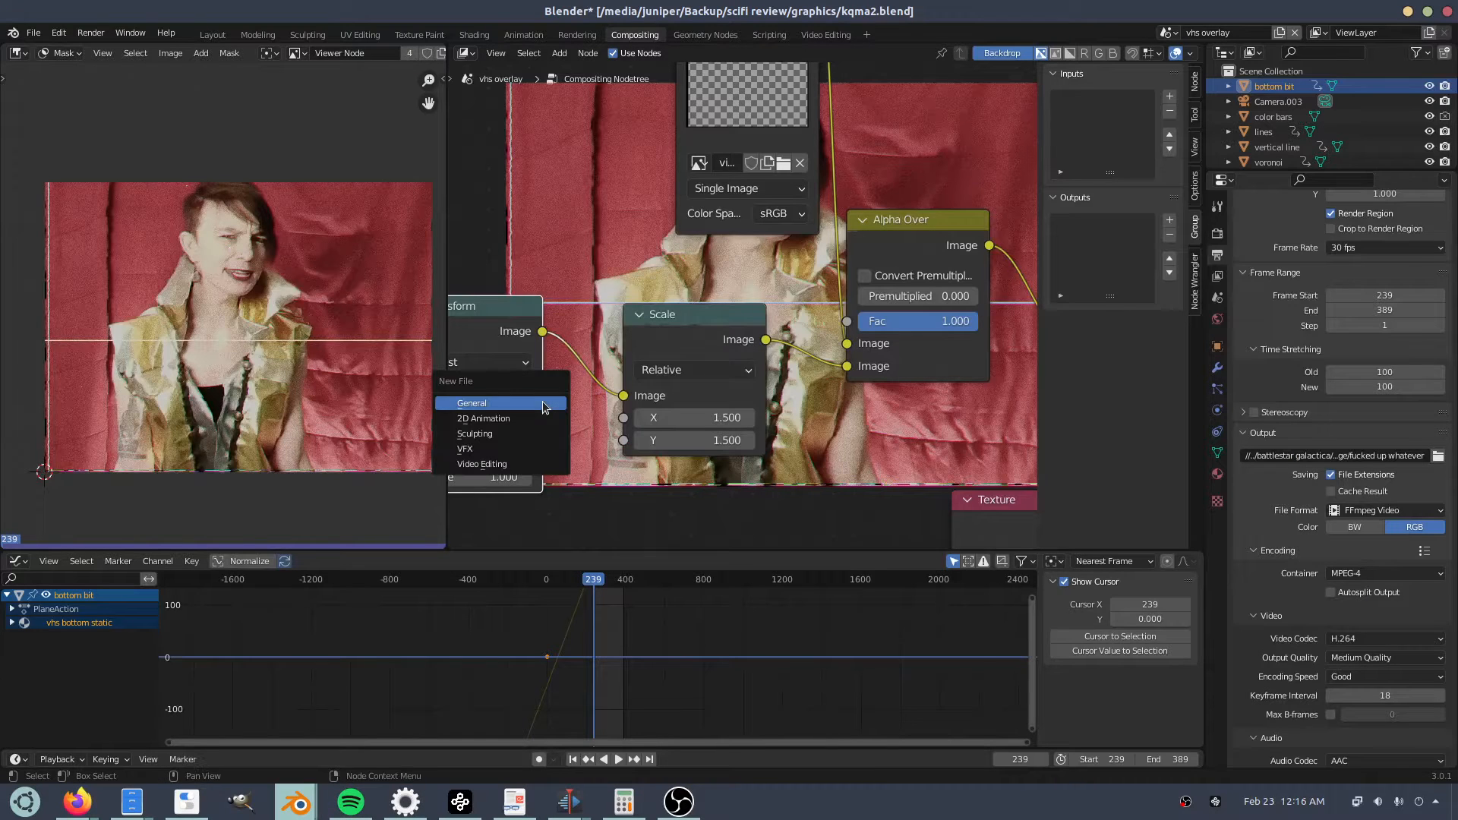
click(544, 408)
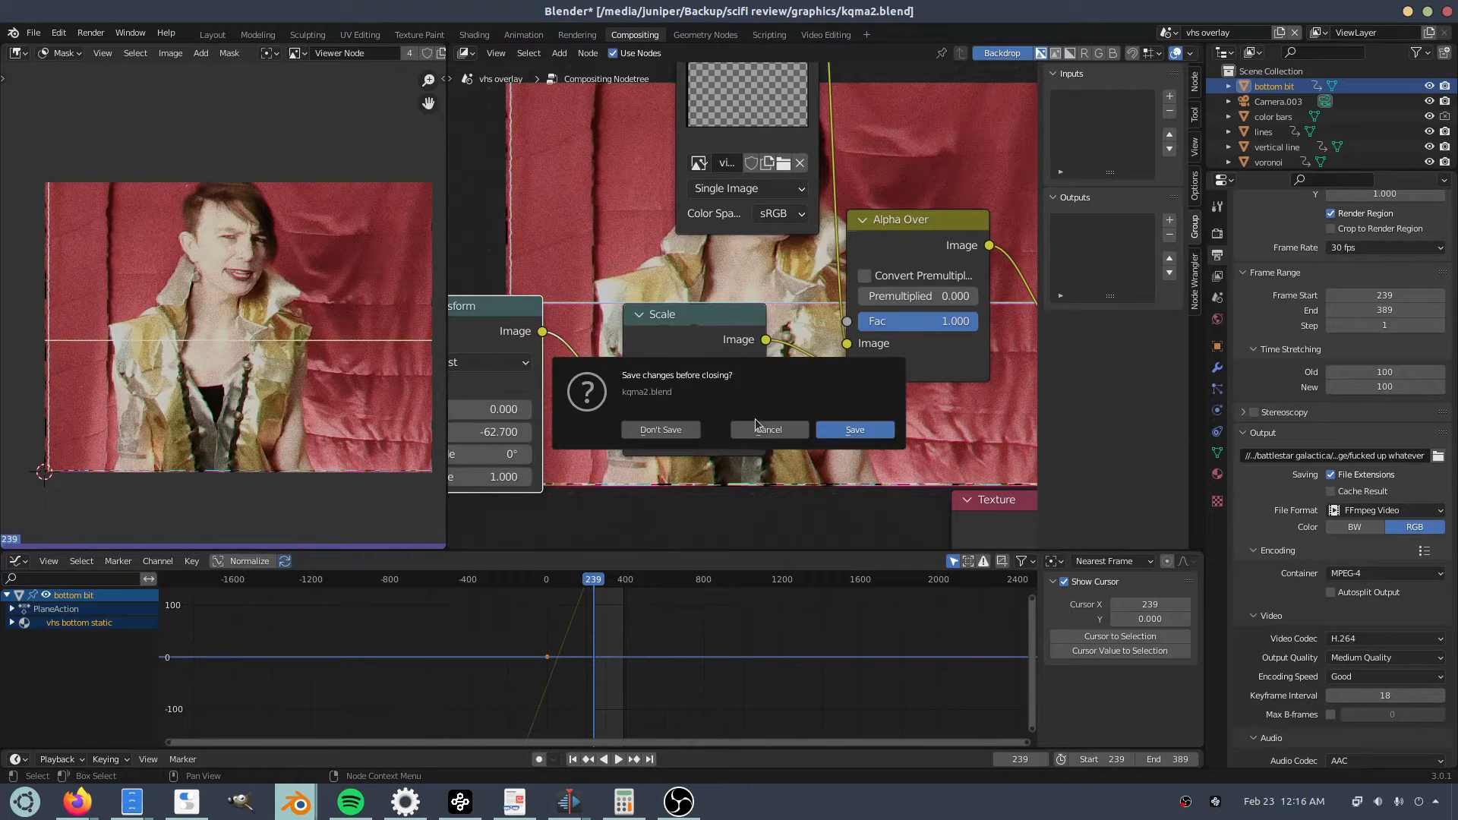
click(852, 430)
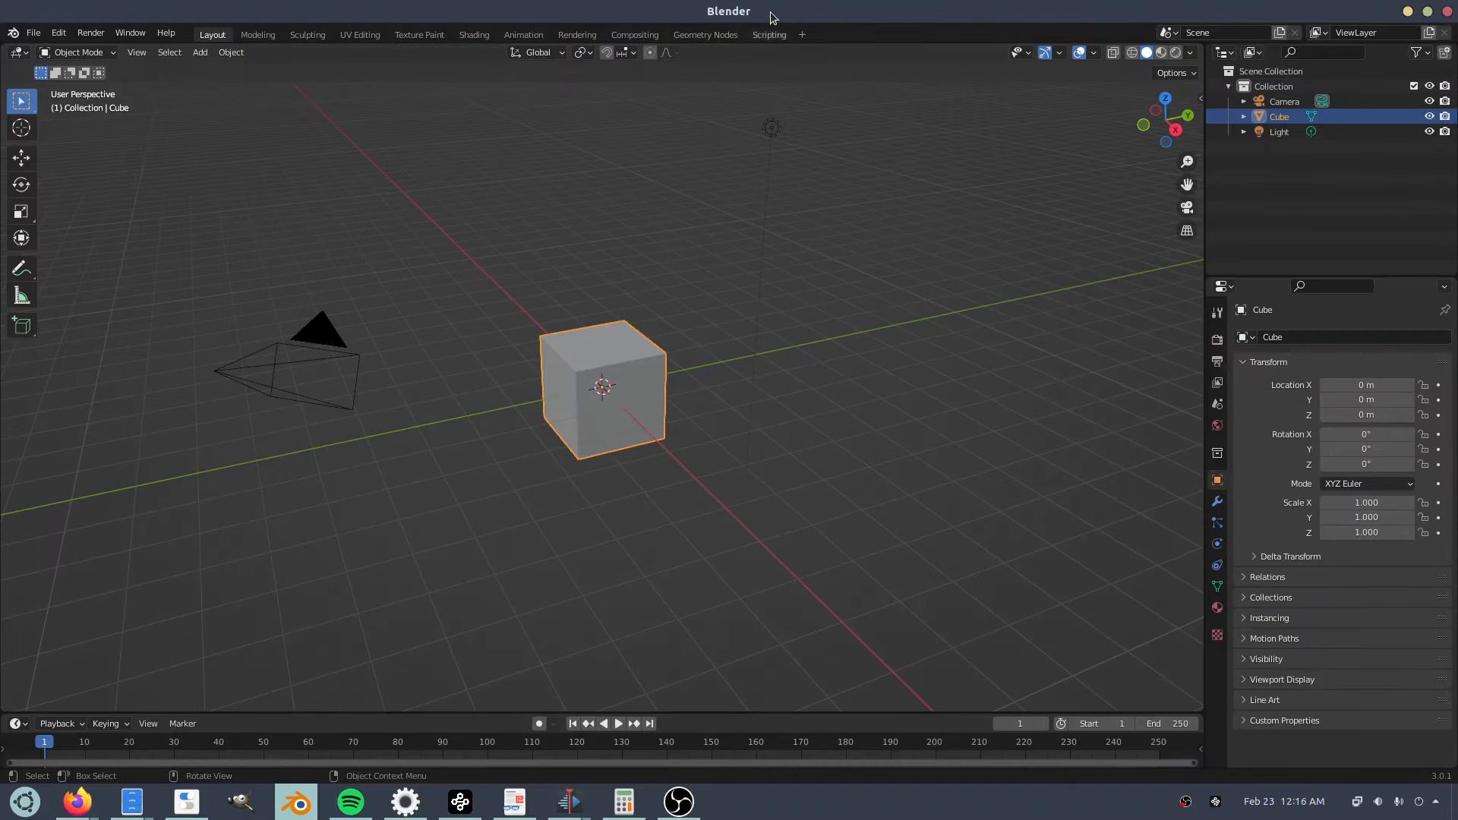
Enable compositing nodes for the scene and delete the Render Layers node, keeping only the Composite node.
click(770, 35)
click(638, 34)
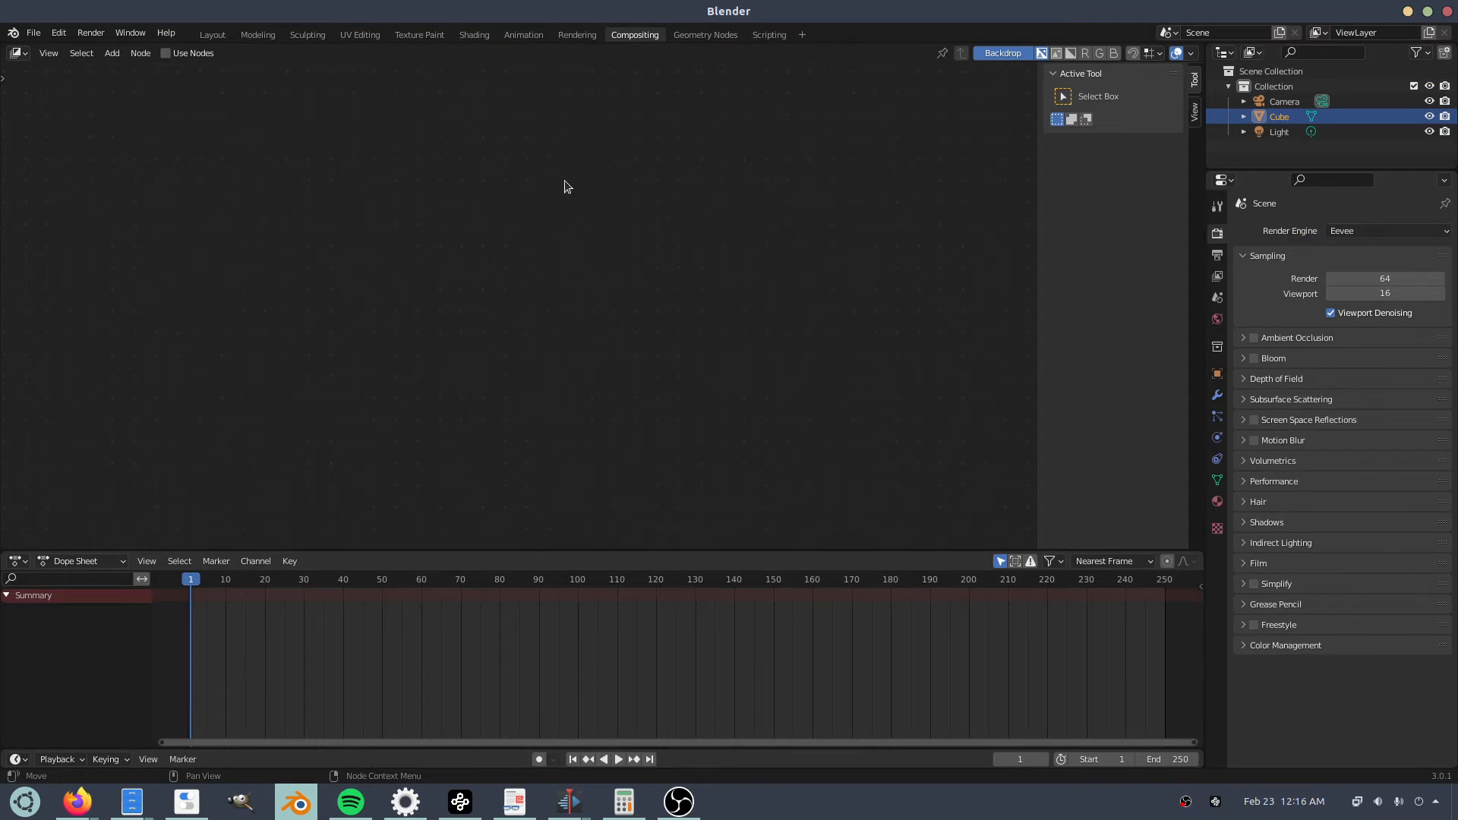
click(166, 53)
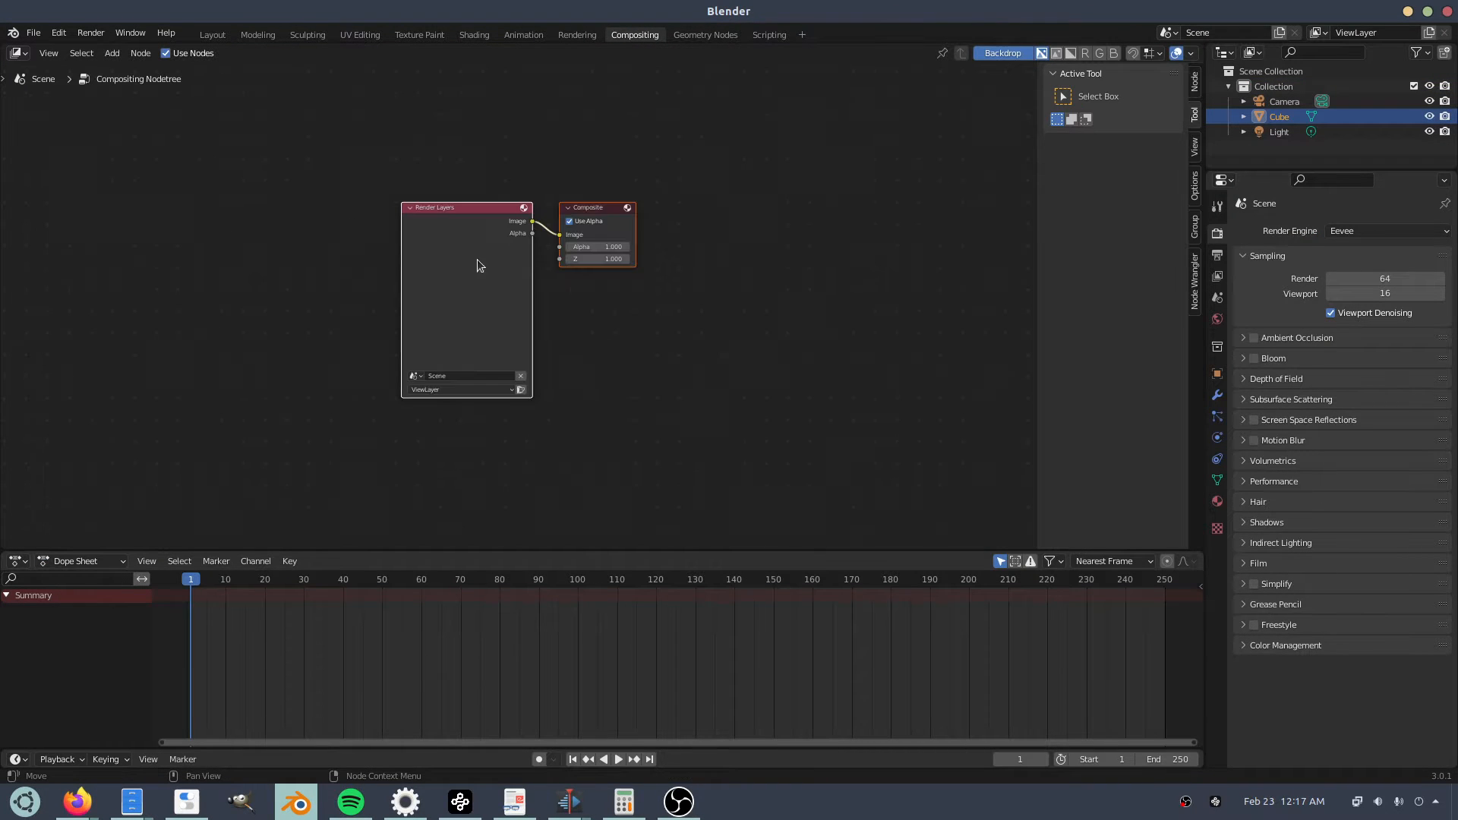
click(454, 236)
key(x)
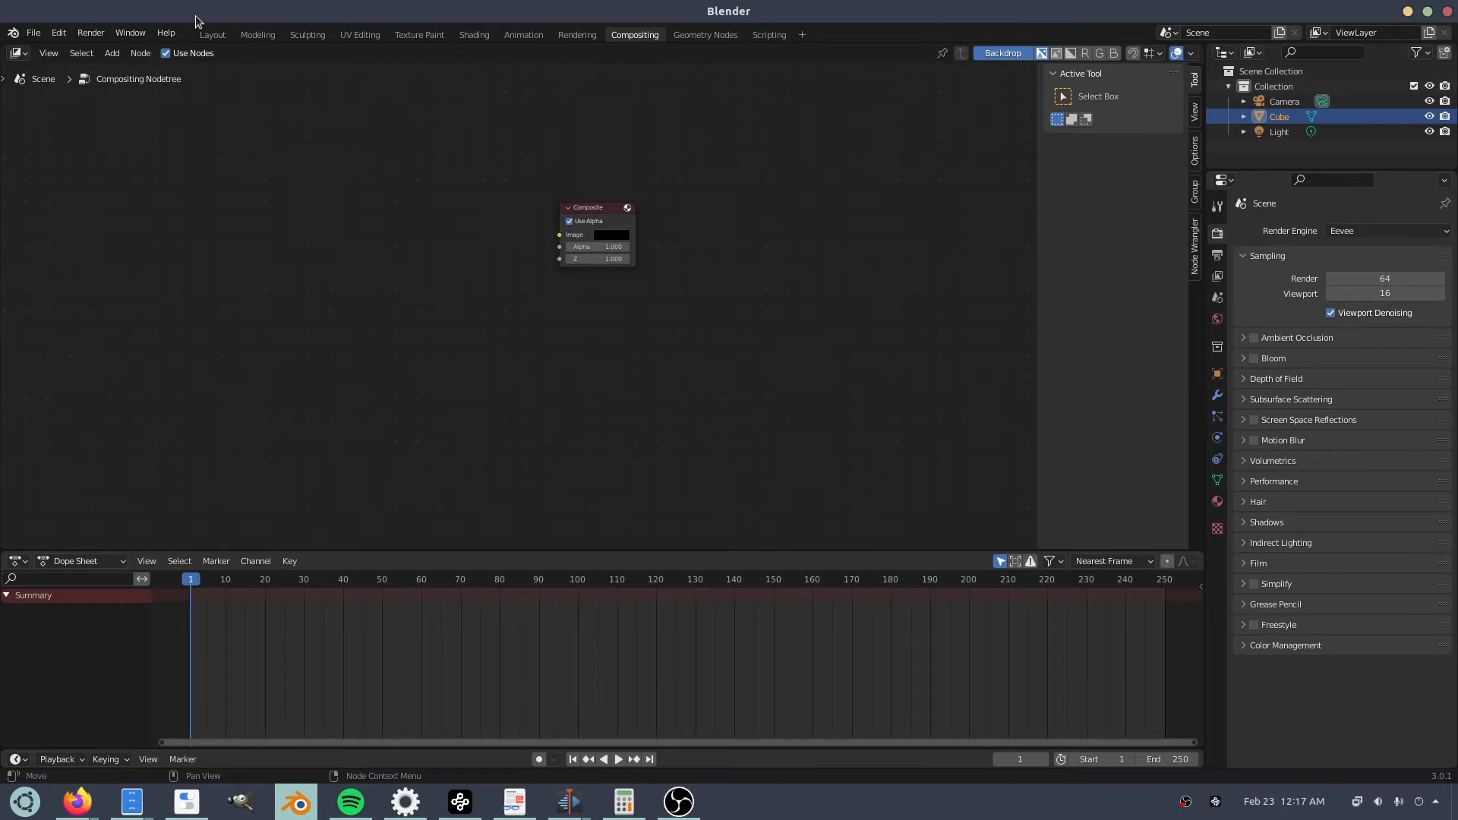
Delete the default cube from the 3D scene and return to the compositing workspace.
click(212, 34)
key(x)
click(501, 362)
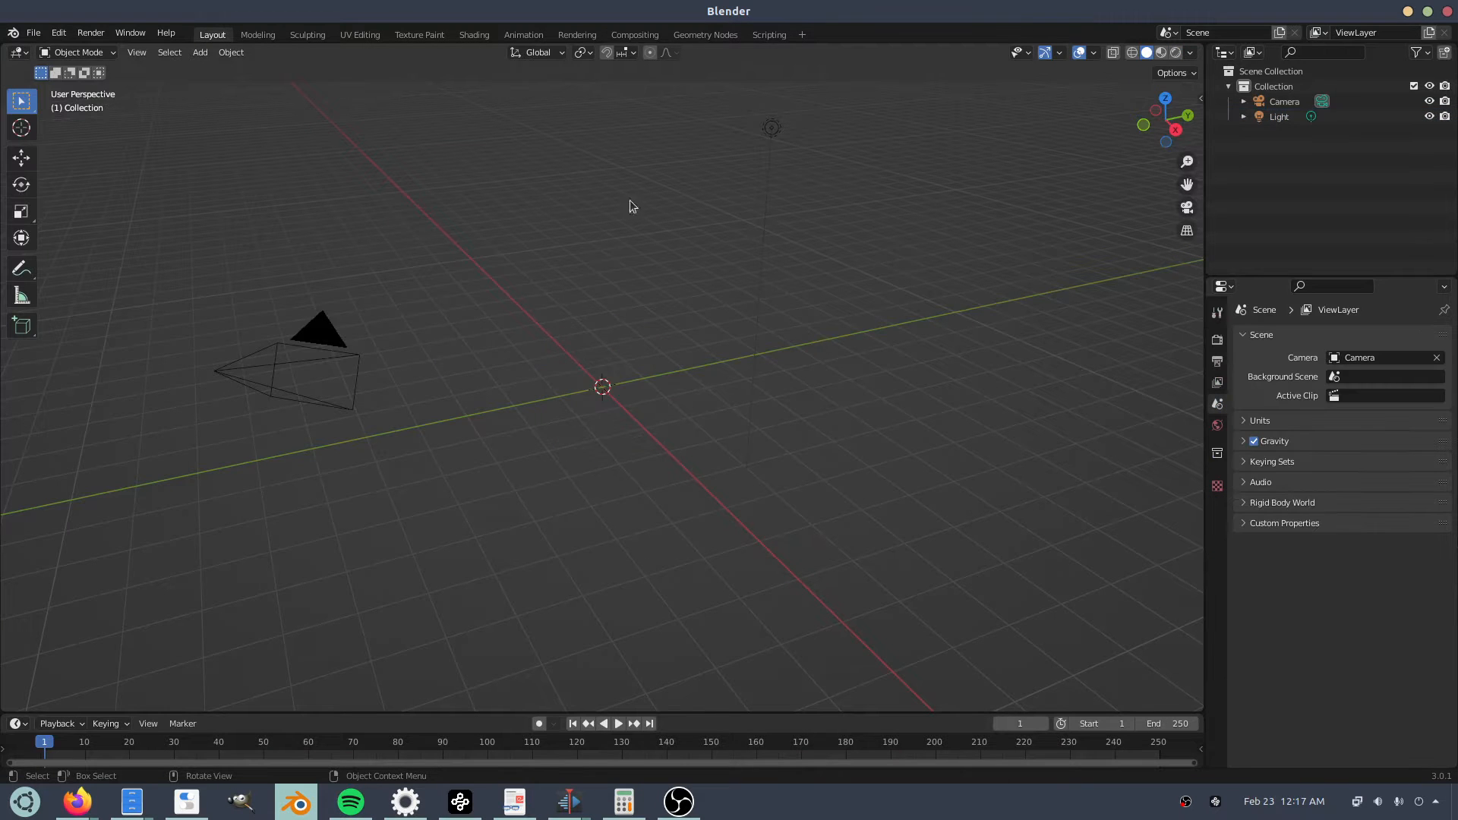
click(636, 36)
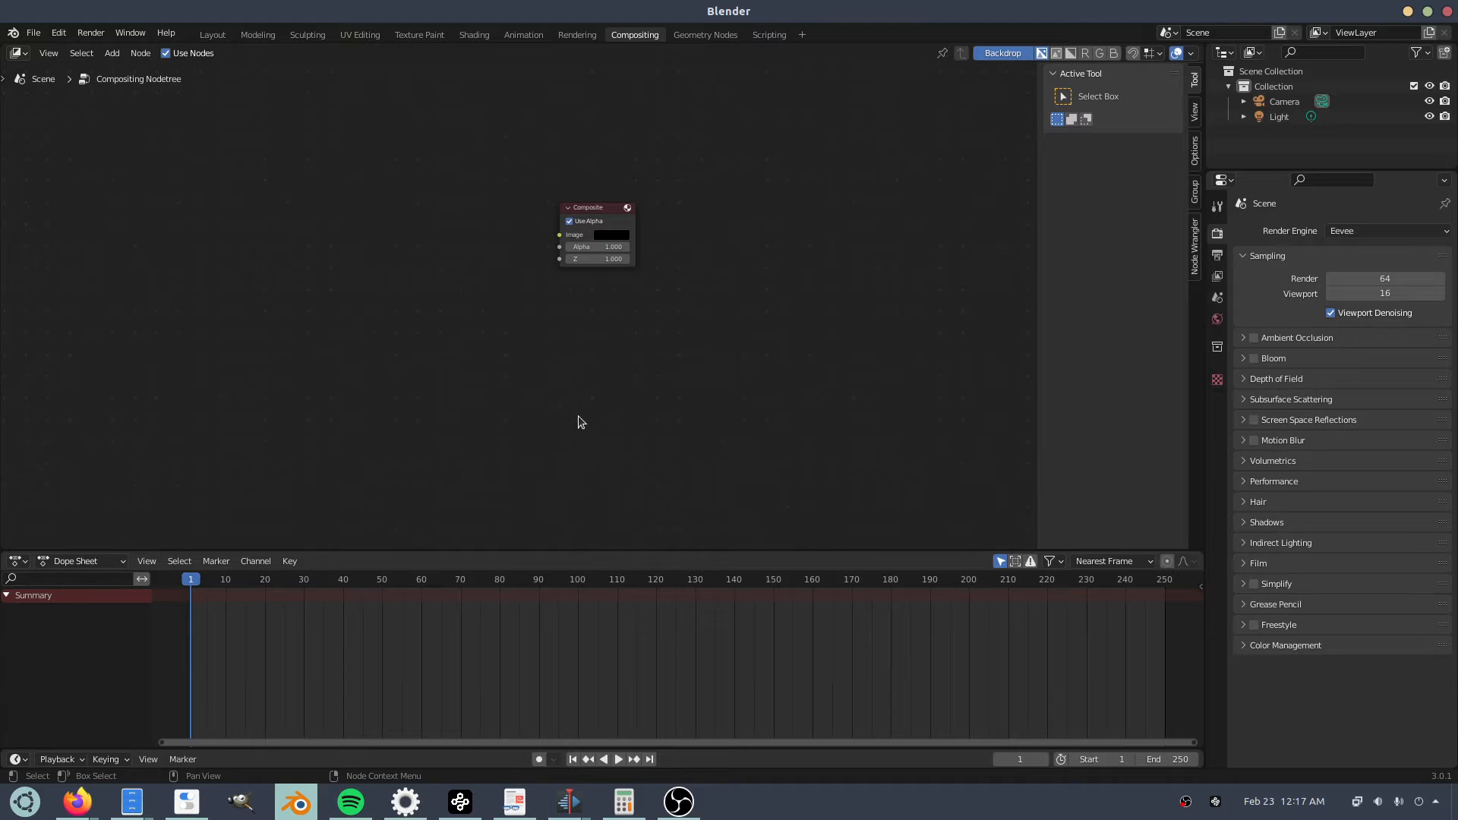
Set the render output to 640 × 480 px at 200% resolution scale with a frame rate of 30 fps.
click(1217, 255)
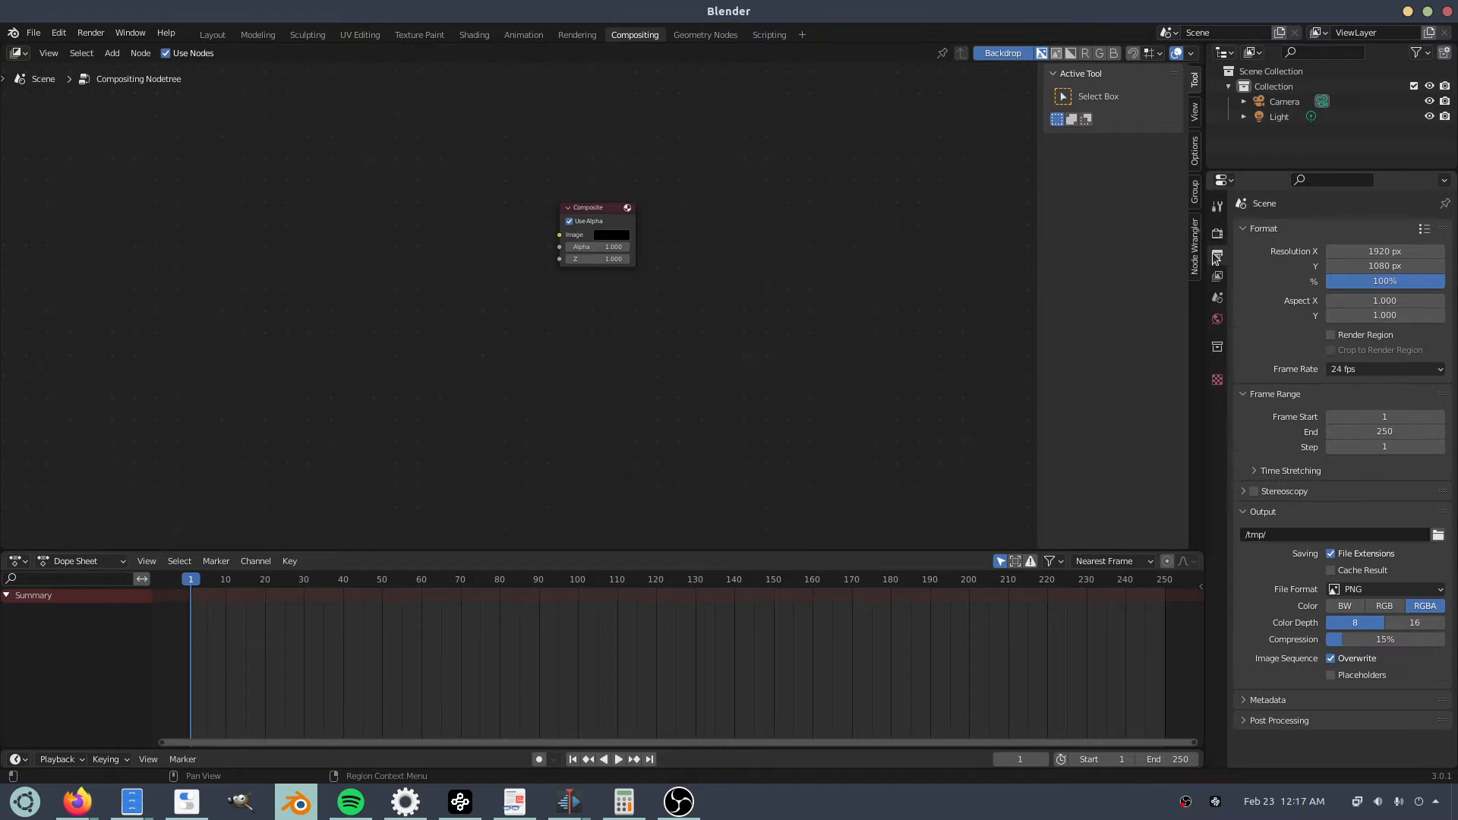
click(1386, 255)
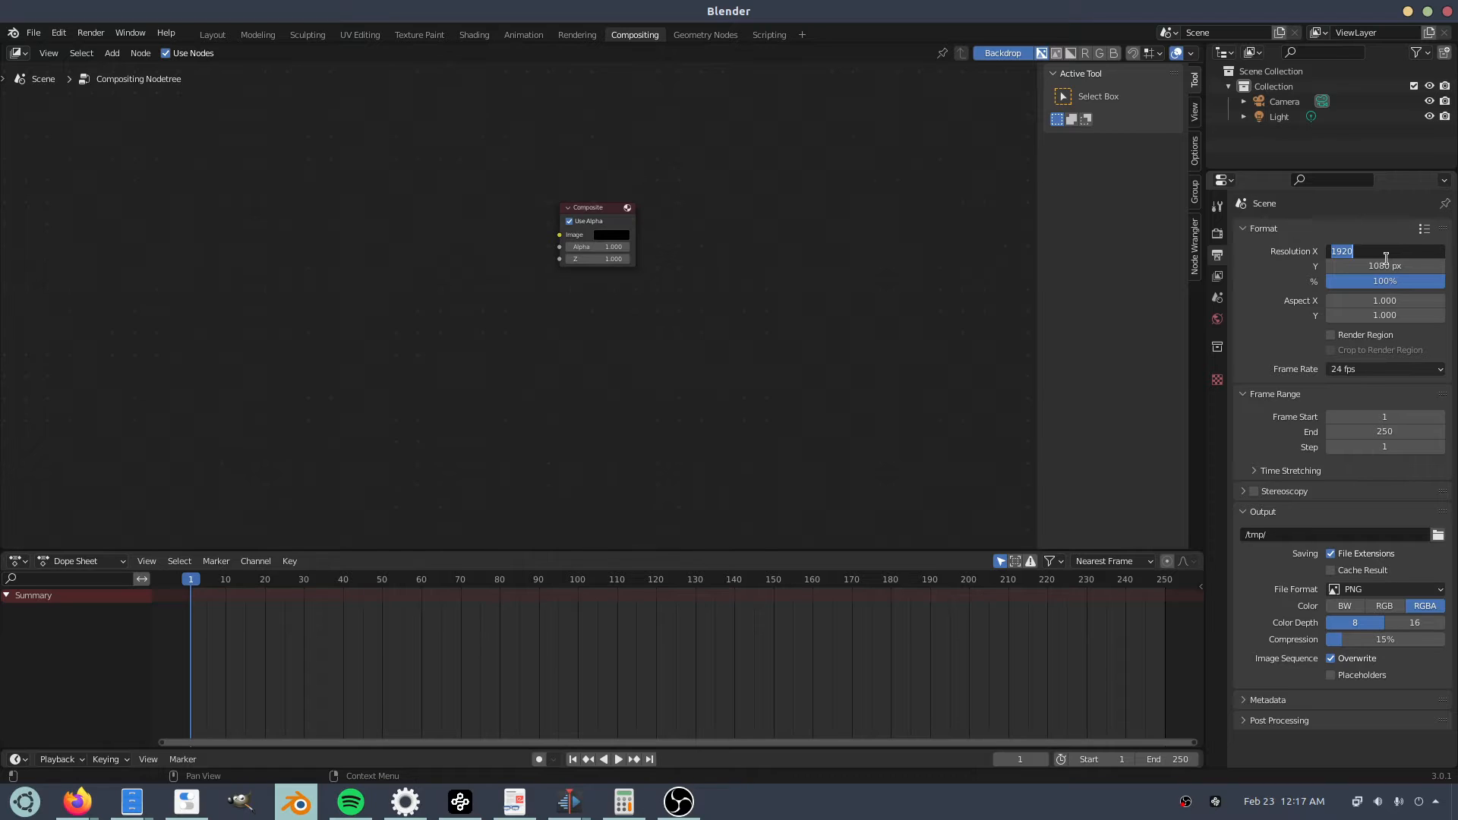
text(640)
key(Tab)
text(48)
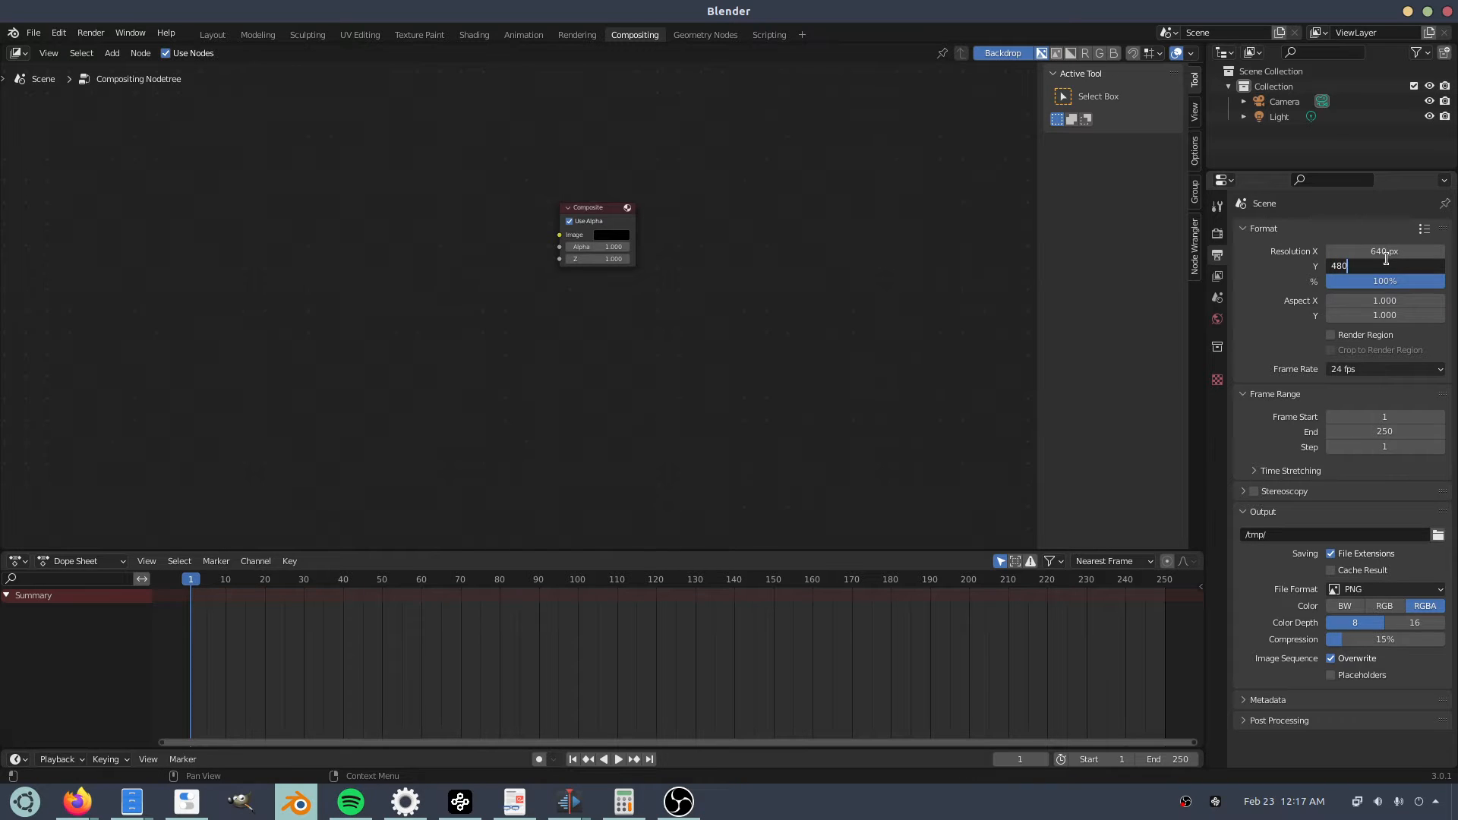
key(Tab)
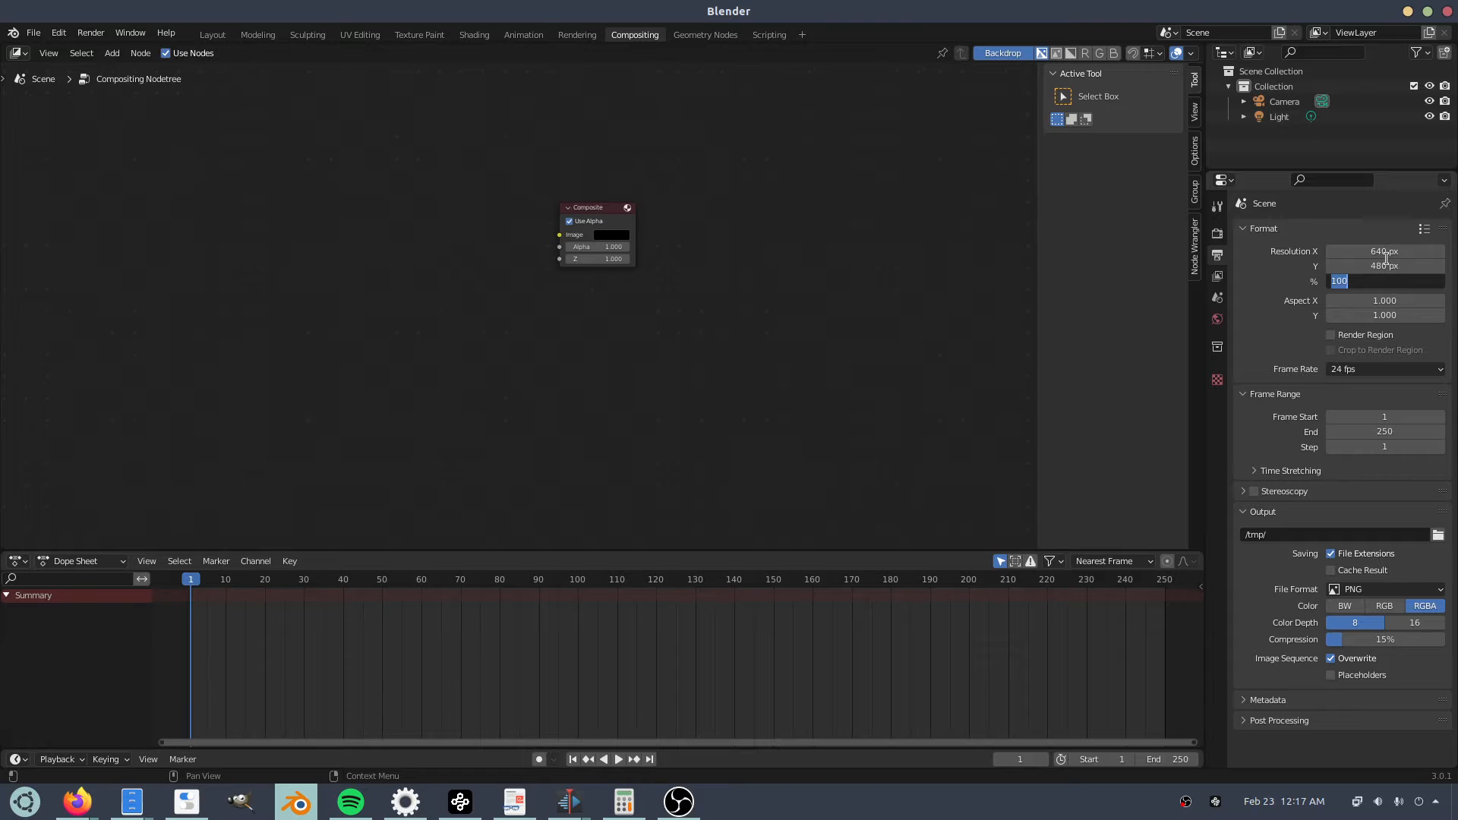
text(200)
key(Return)
click(1359, 370)
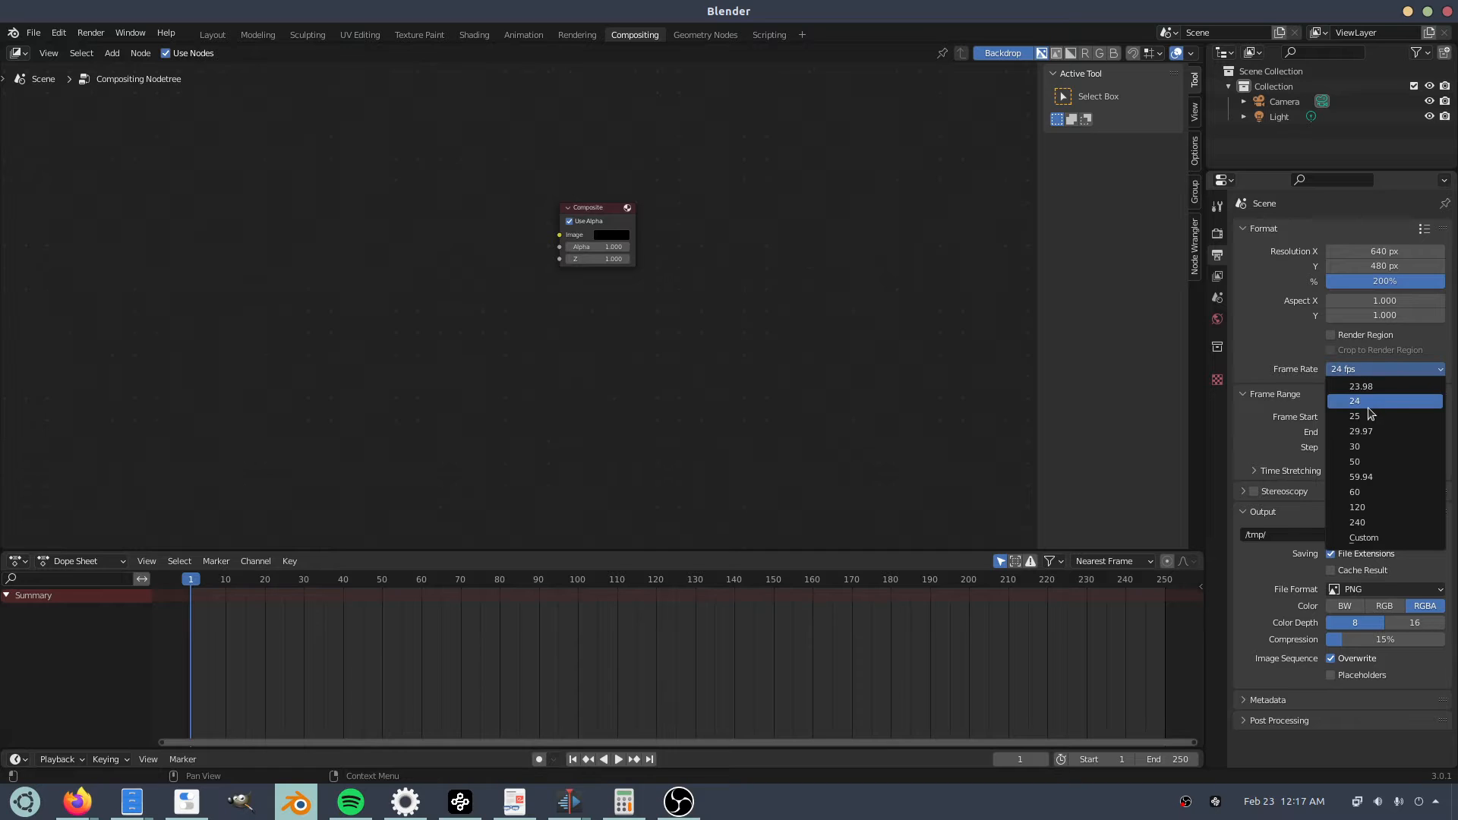
click(1380, 447)
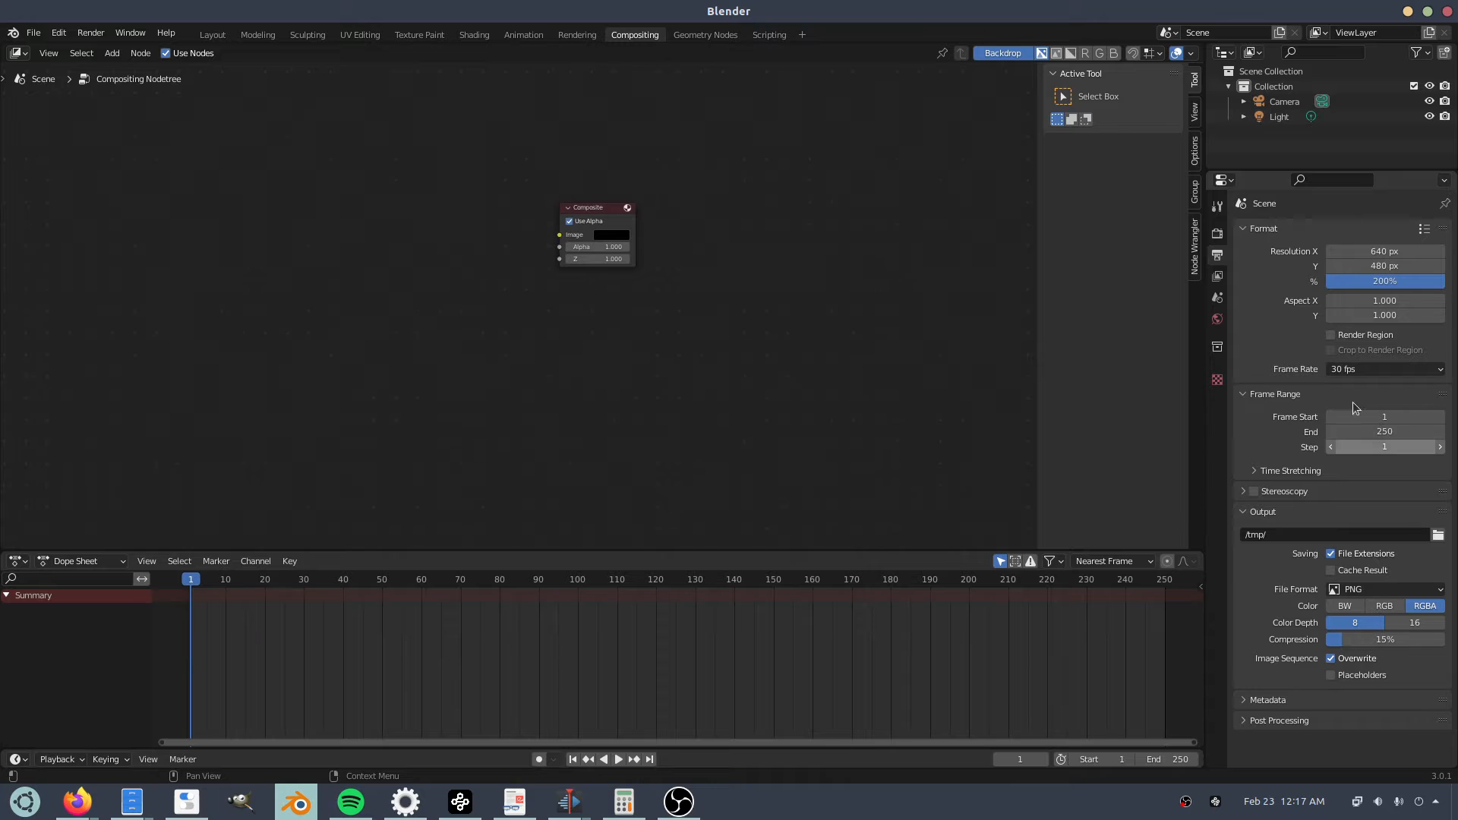
Make room before the Composite node and open battlestar galactica's raw live action folder in the file manager.
middle_drag(535, 368, 896, 325)
scroll(750, 339, down, 3)
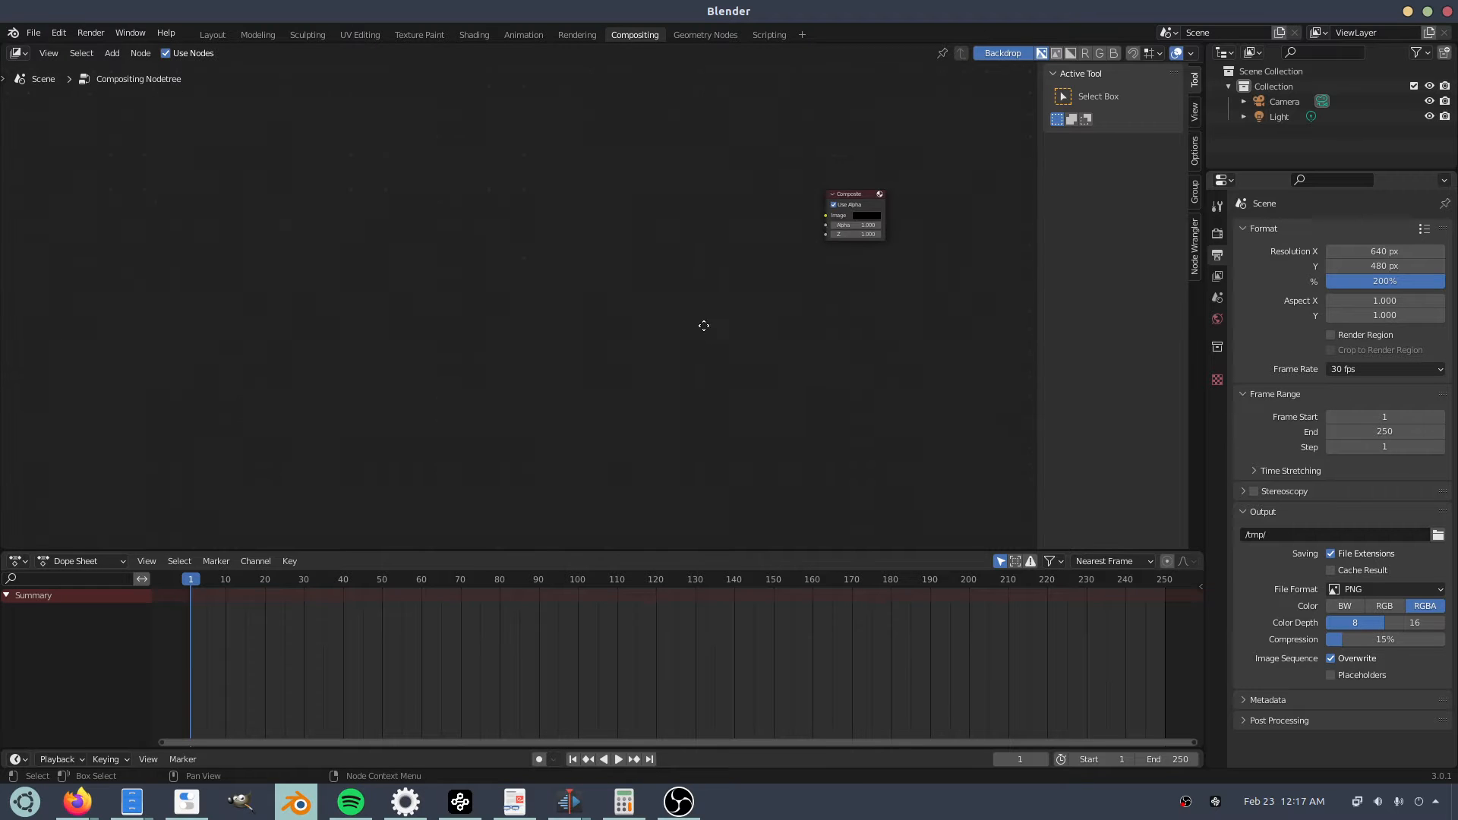
click(131, 802)
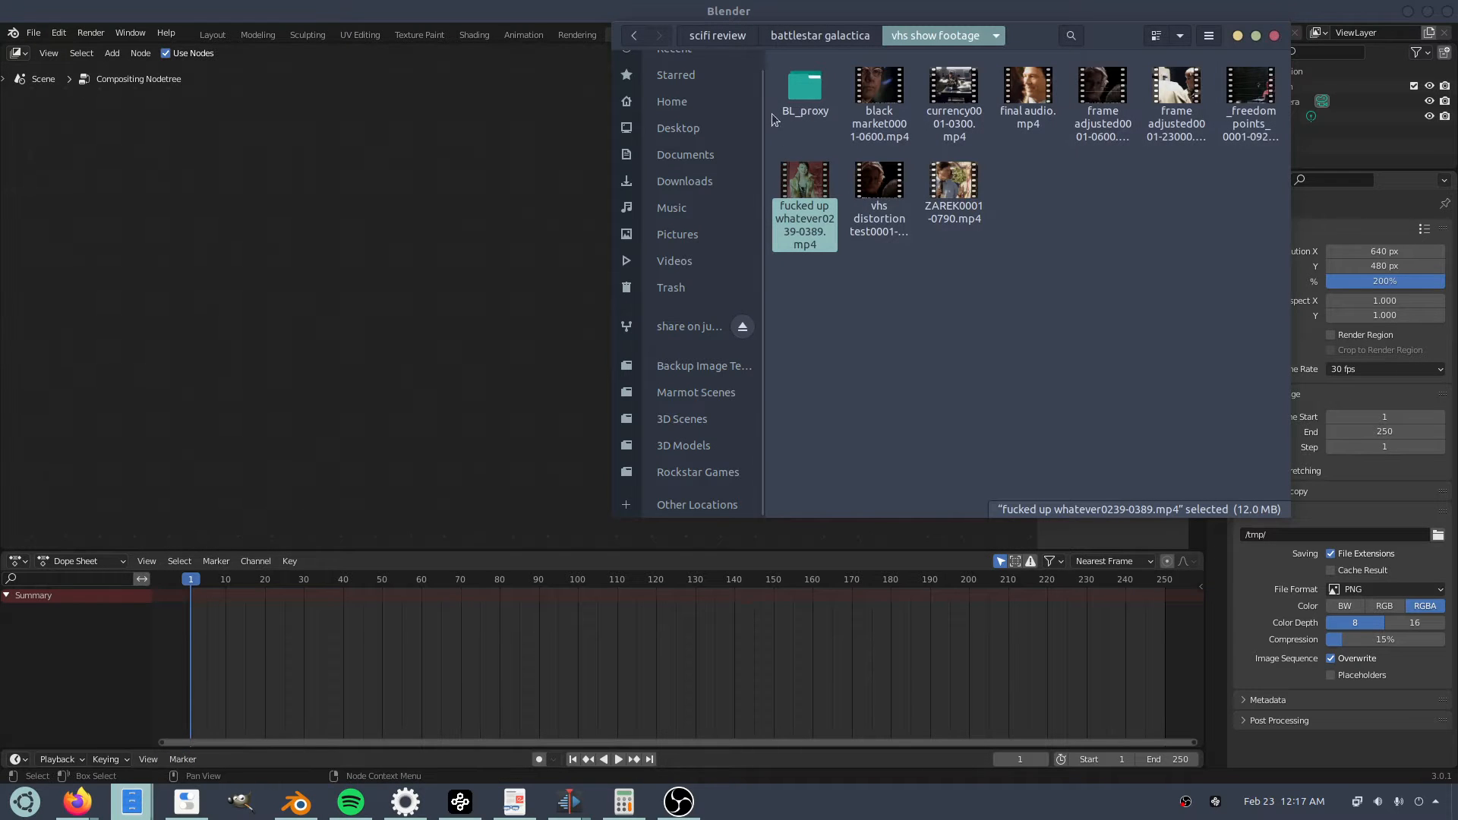
click(820, 36)
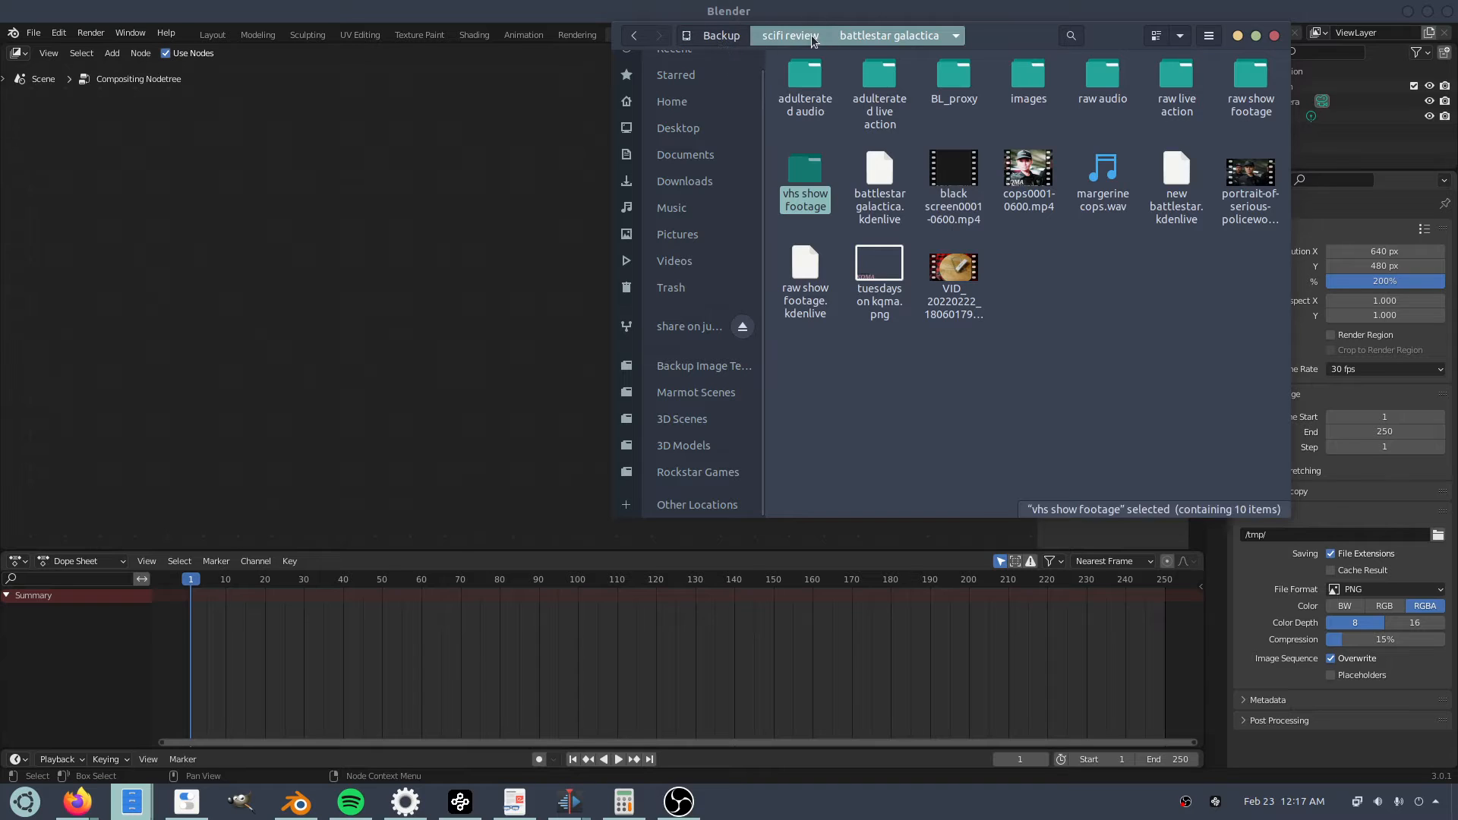
click(790, 36)
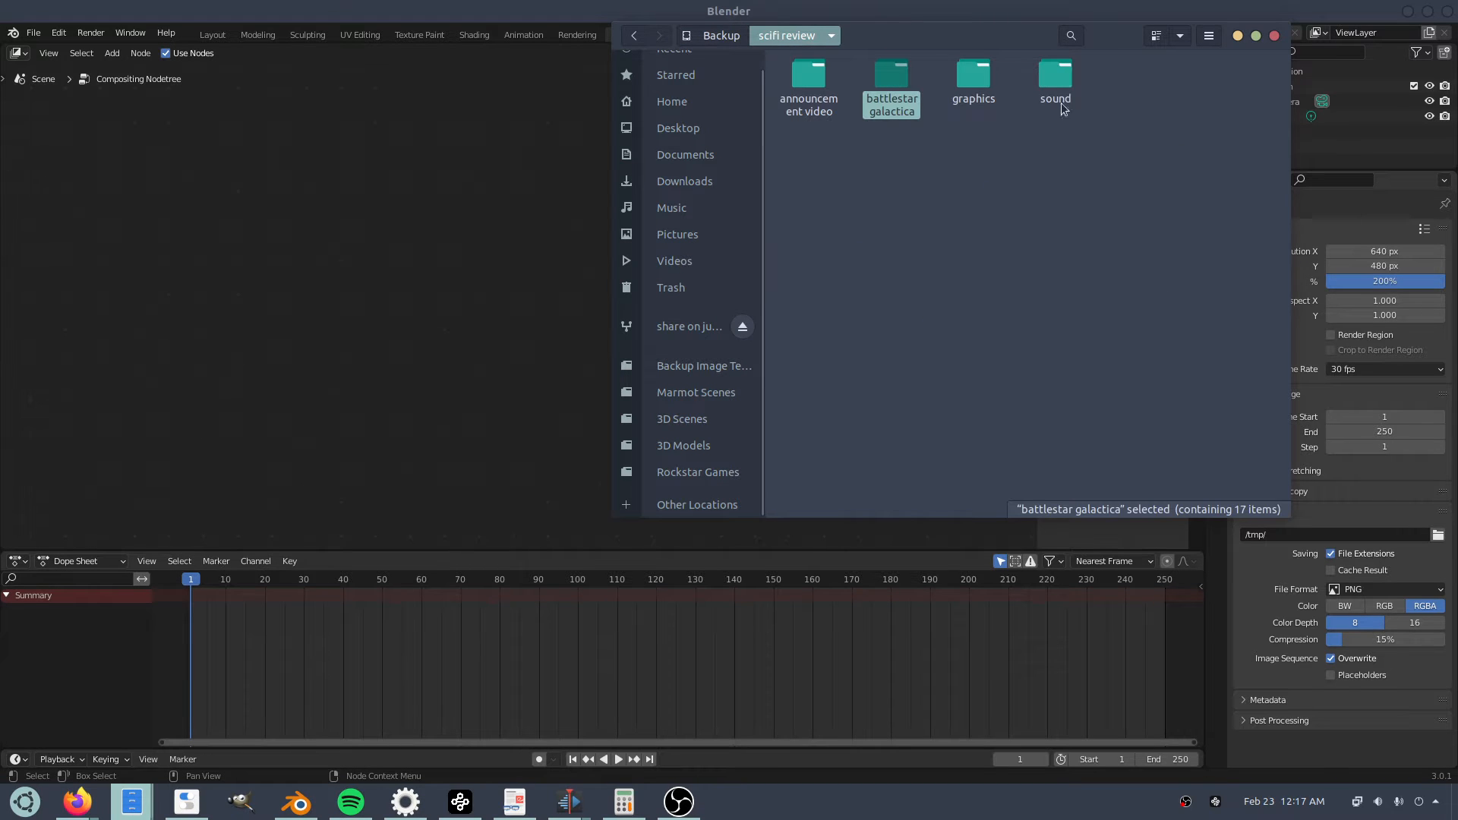
double_click(894, 80)
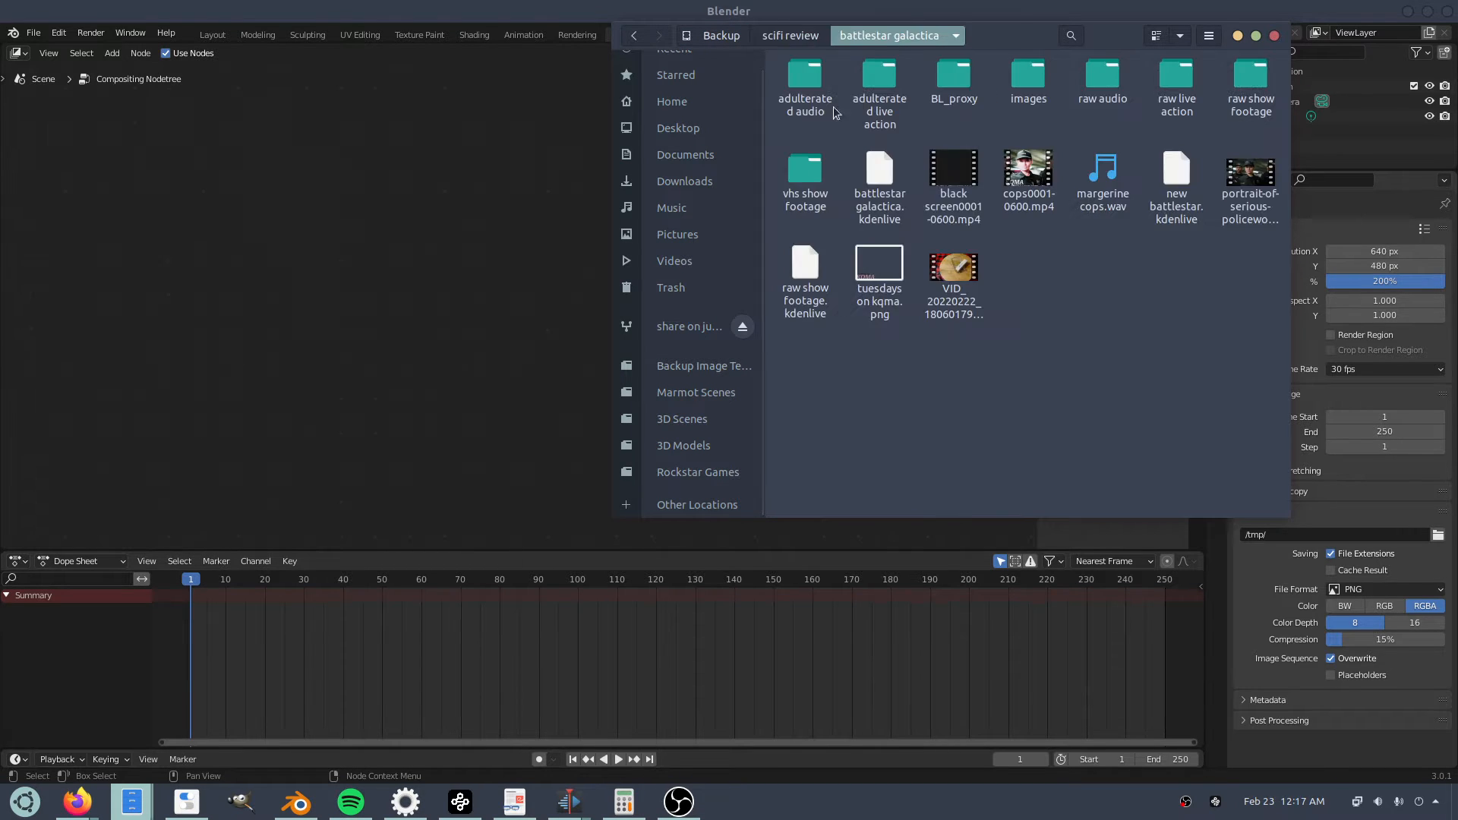
double_click(1177, 82)
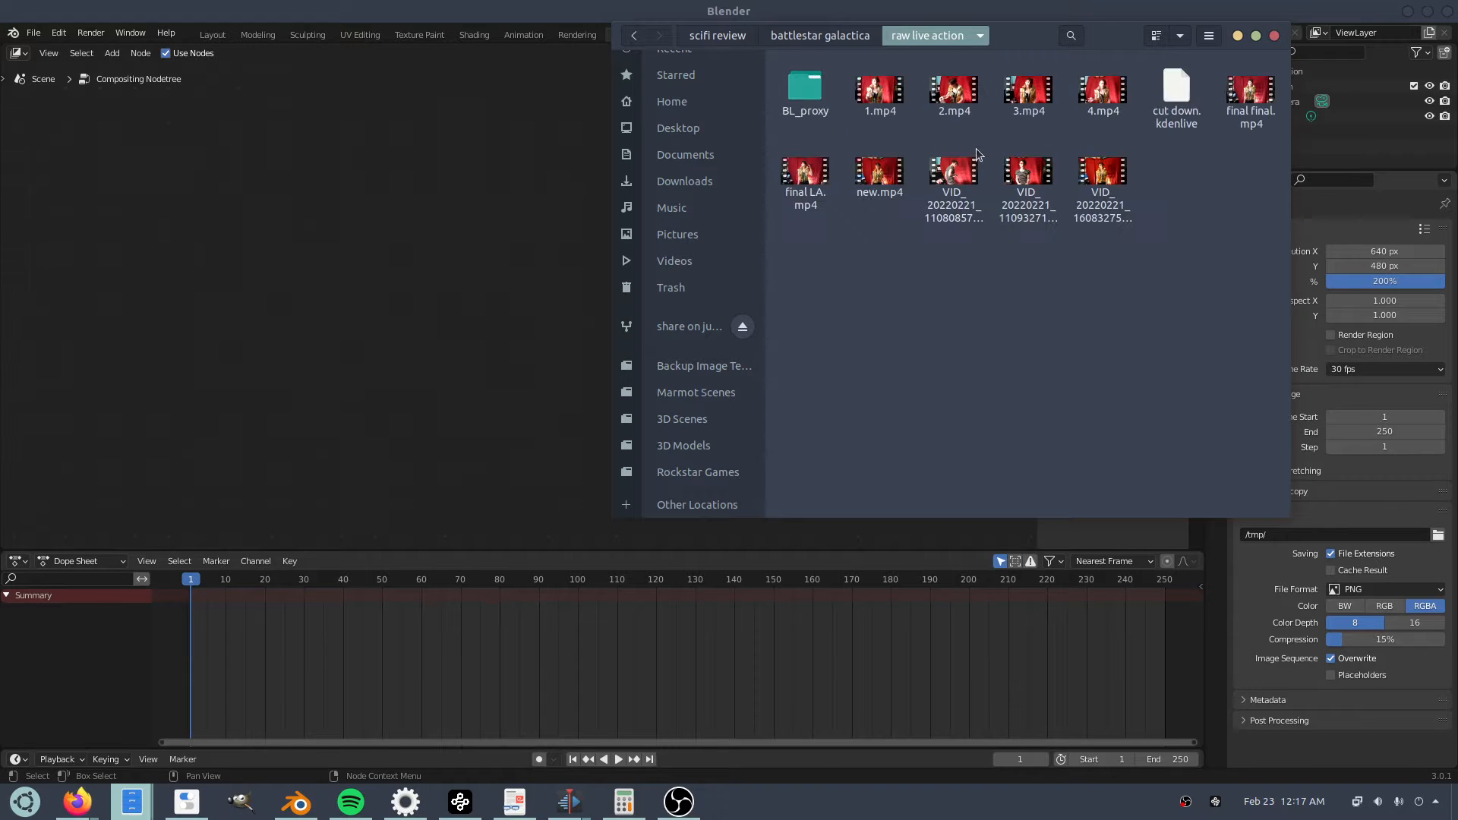
Add final LA.mp4 as a movie node feeding the Composite node and a Viewer node placed below it.
drag(805, 171, 850, 218)
ctrl+shift+click(530, 232)
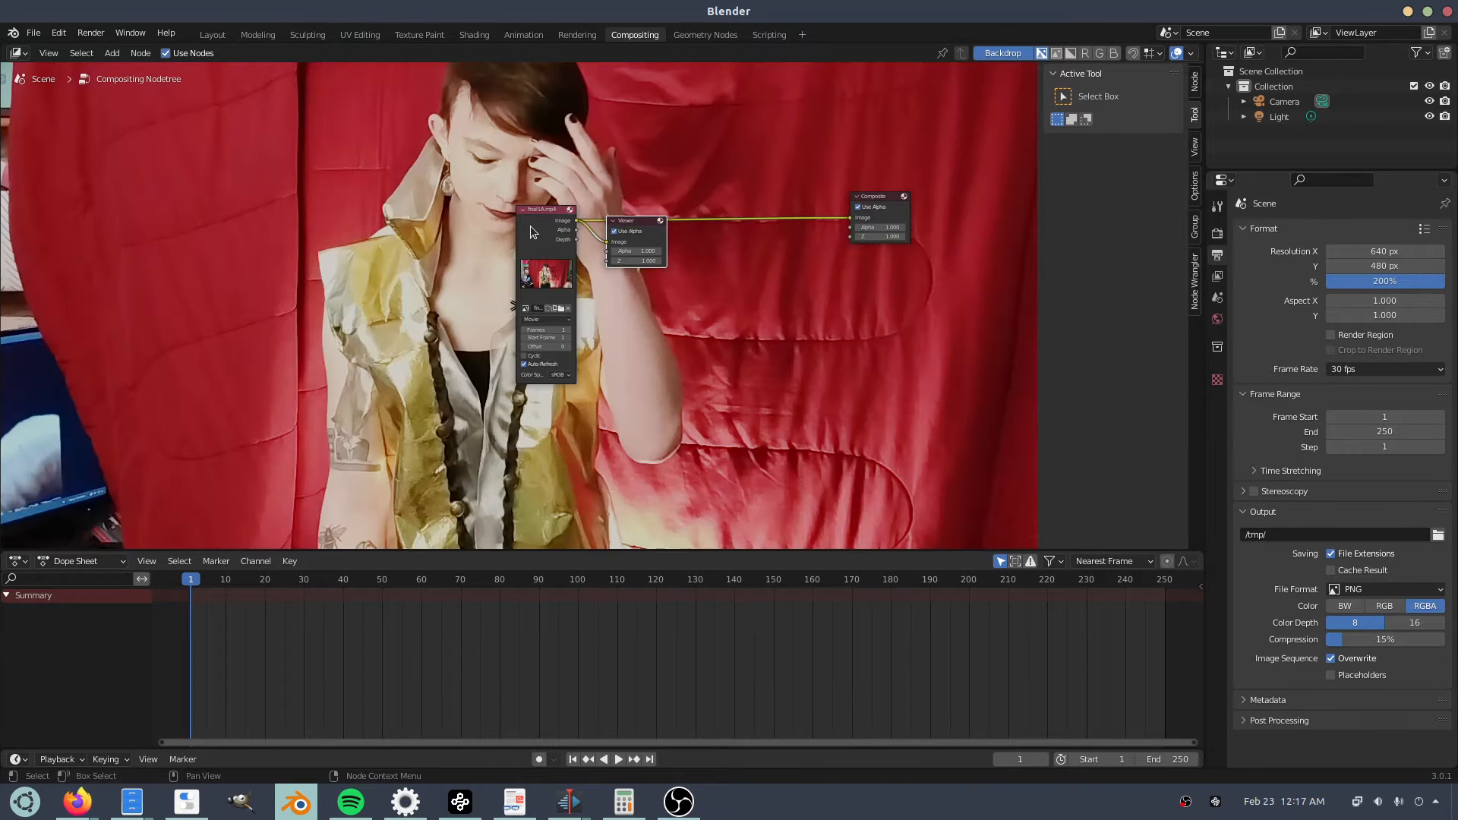
drag(631, 226, 886, 291)
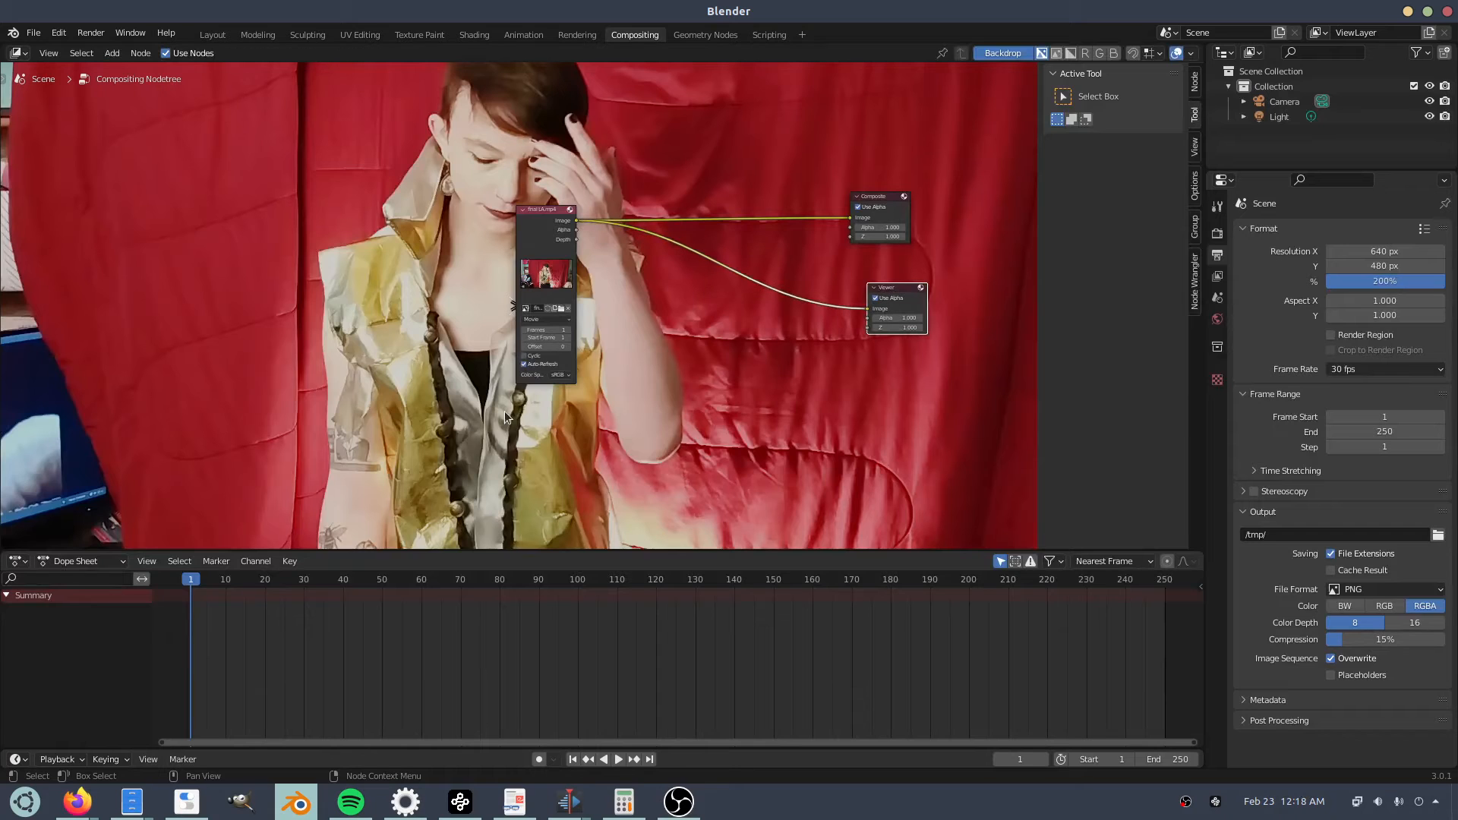
Switch to Firefox and examine the picture quality at several points of the Vintage TV Commercials From 1974 video.
click(76, 801)
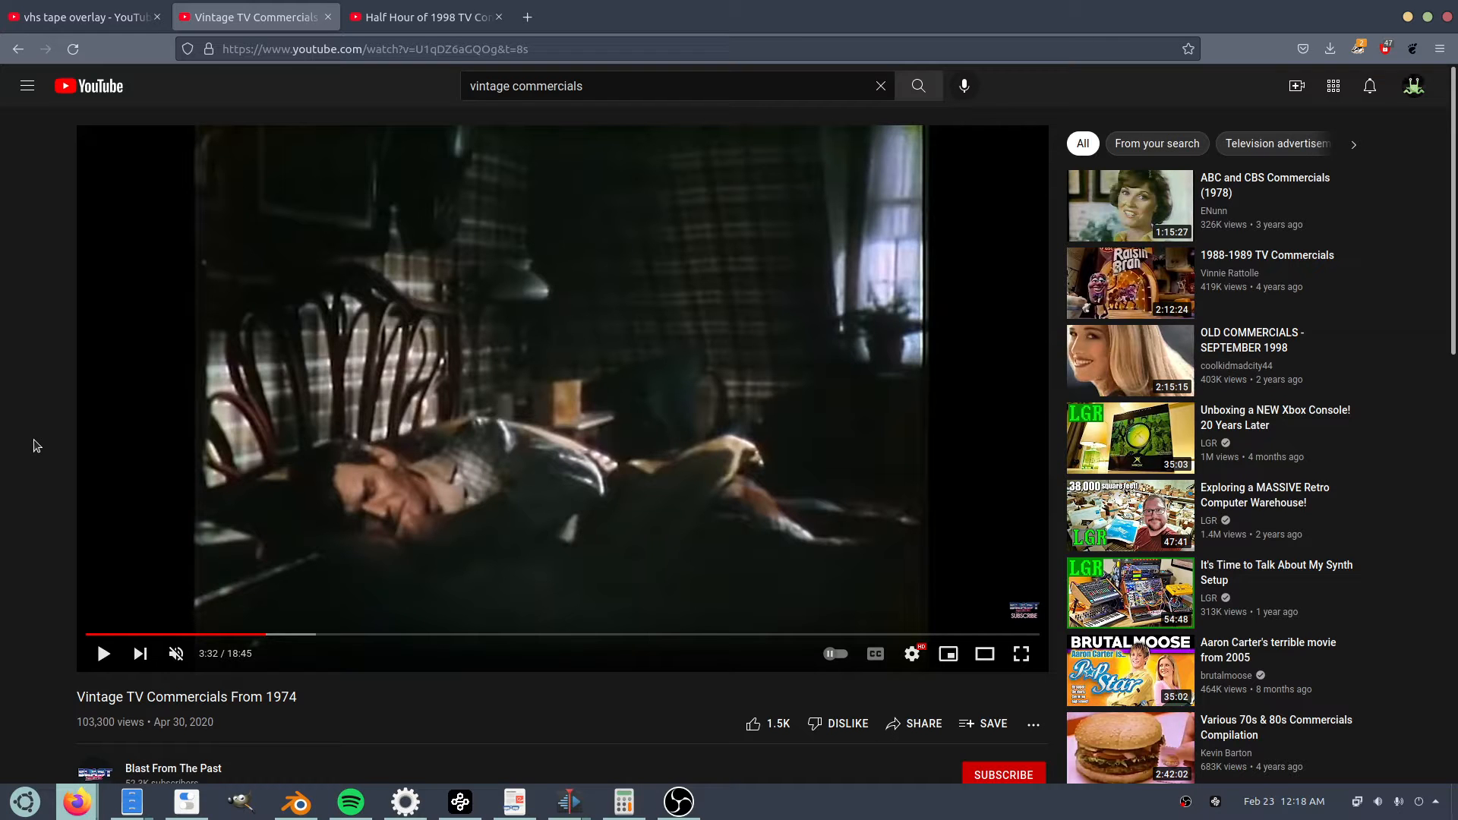
click(427, 356)
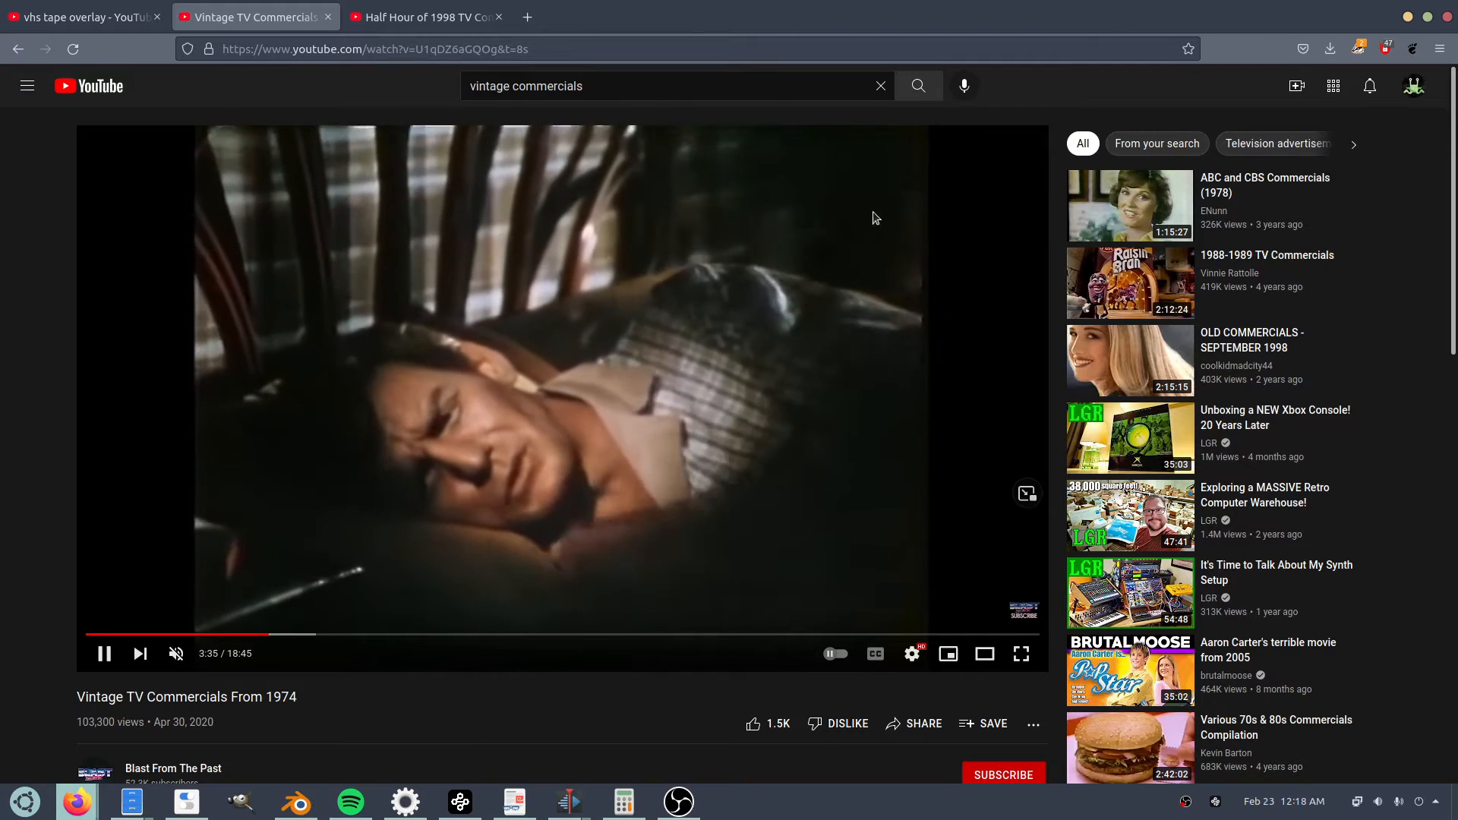
click(301, 635)
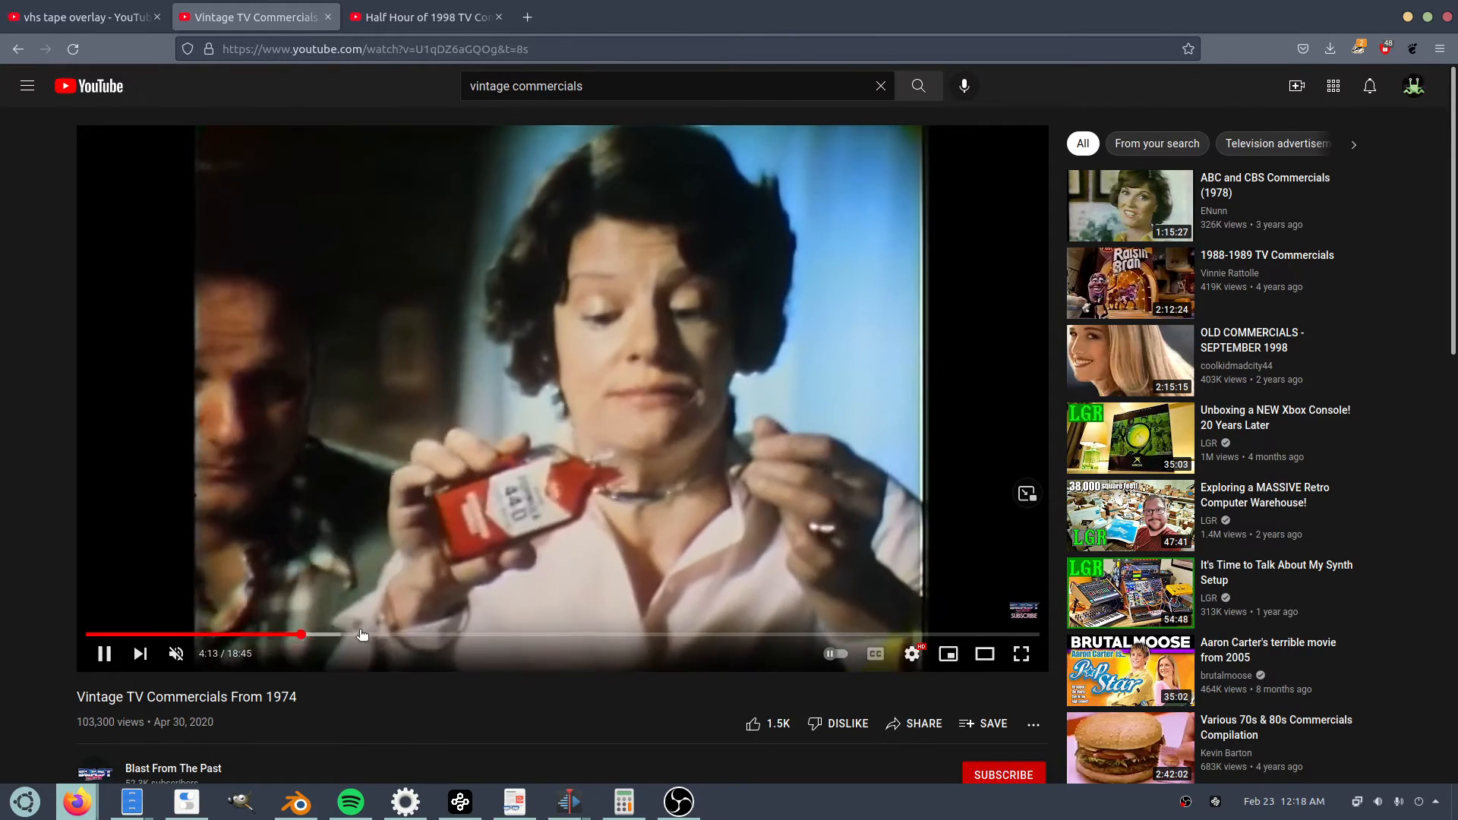
click(370, 634)
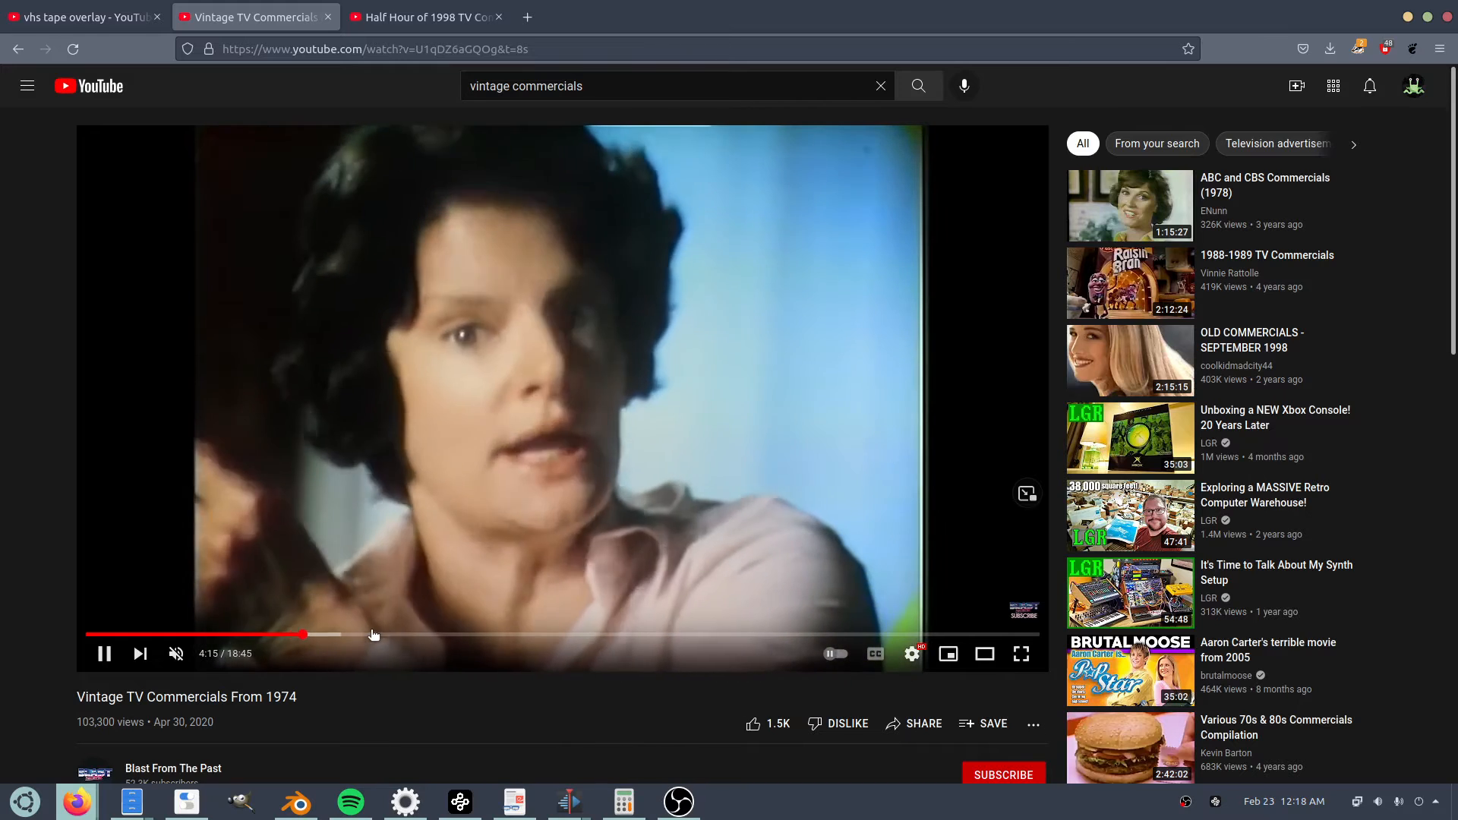
click(441, 635)
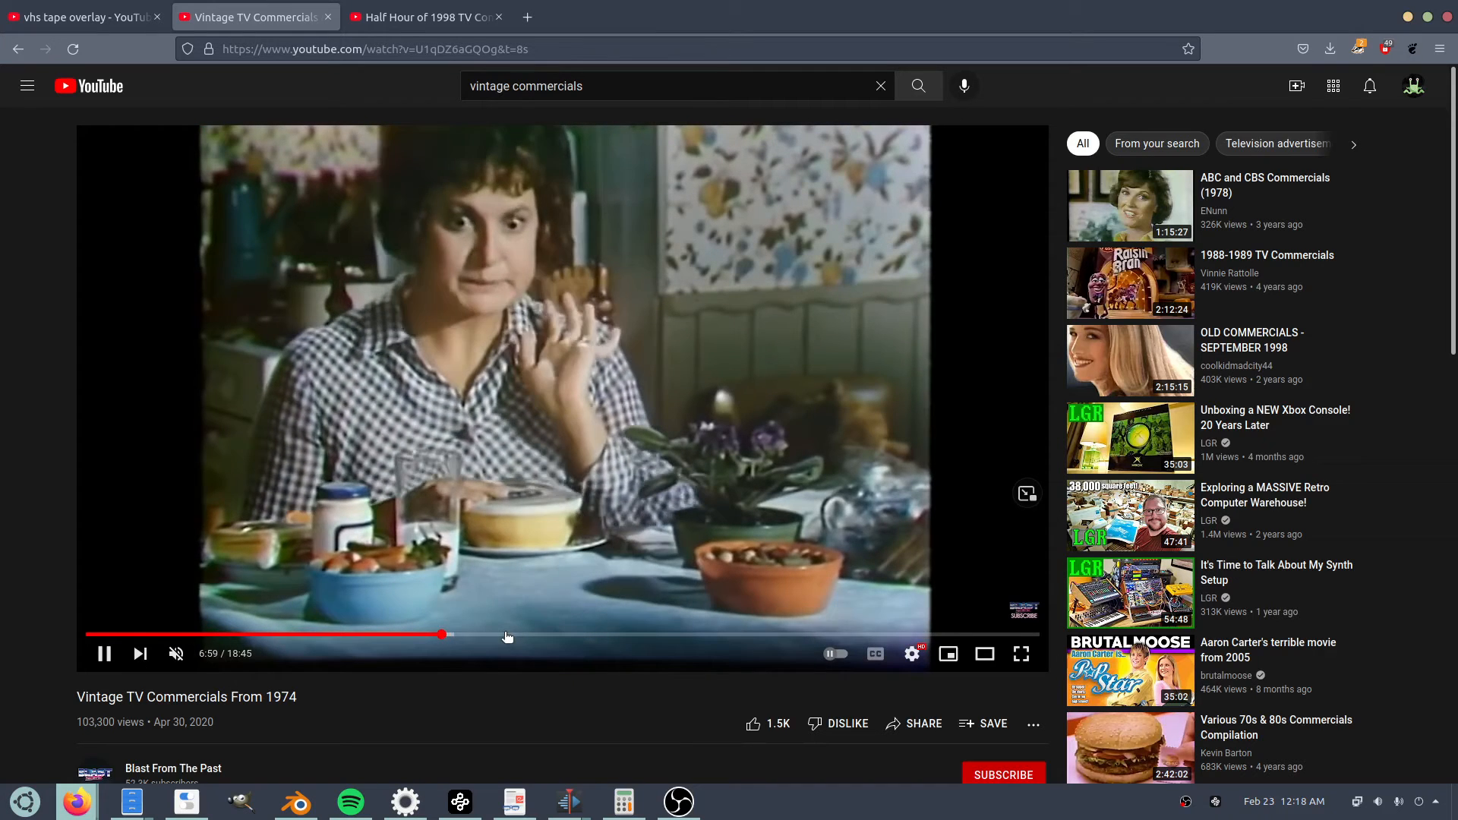
click(507, 635)
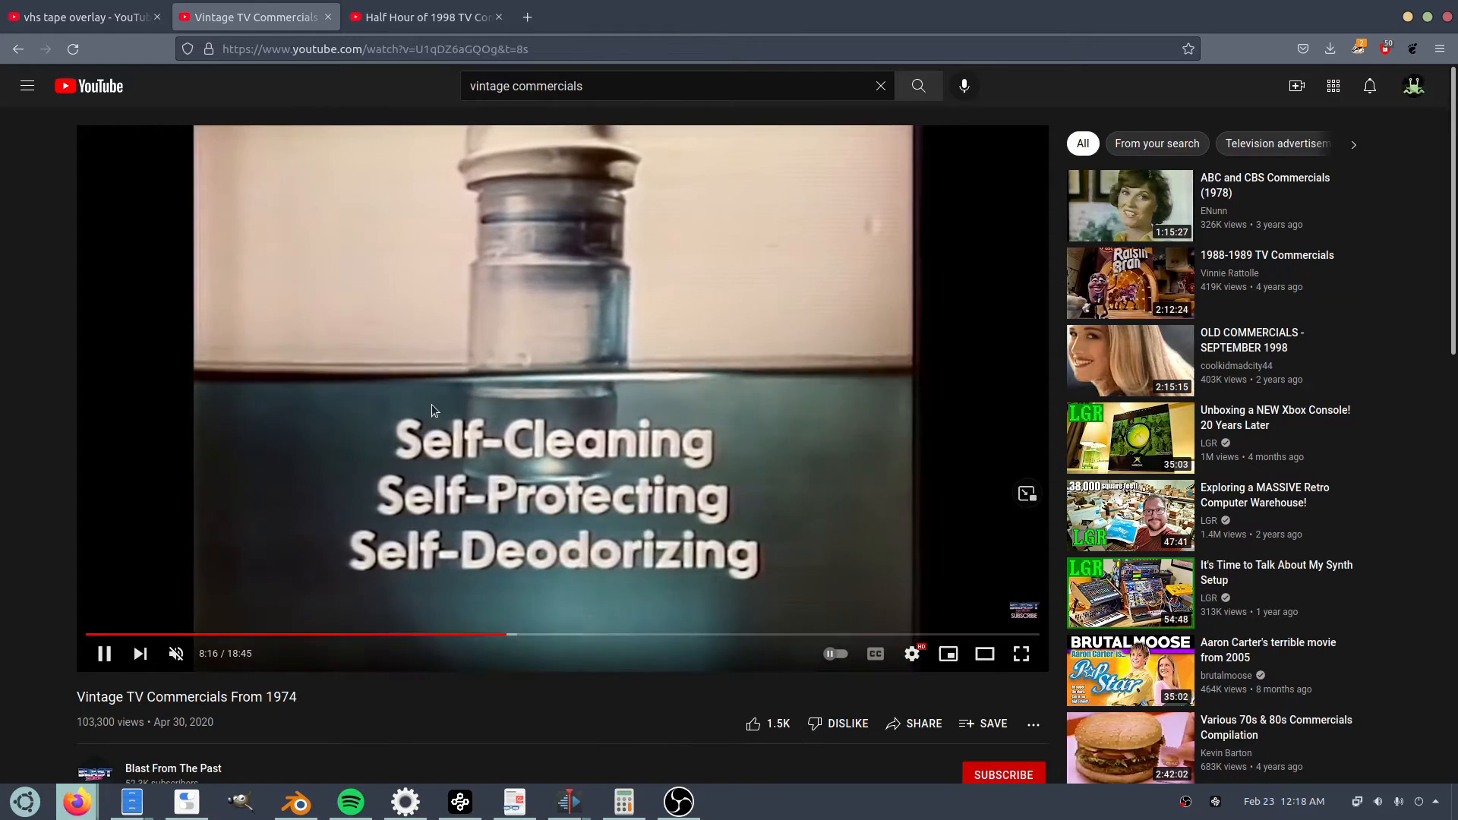
click(425, 424)
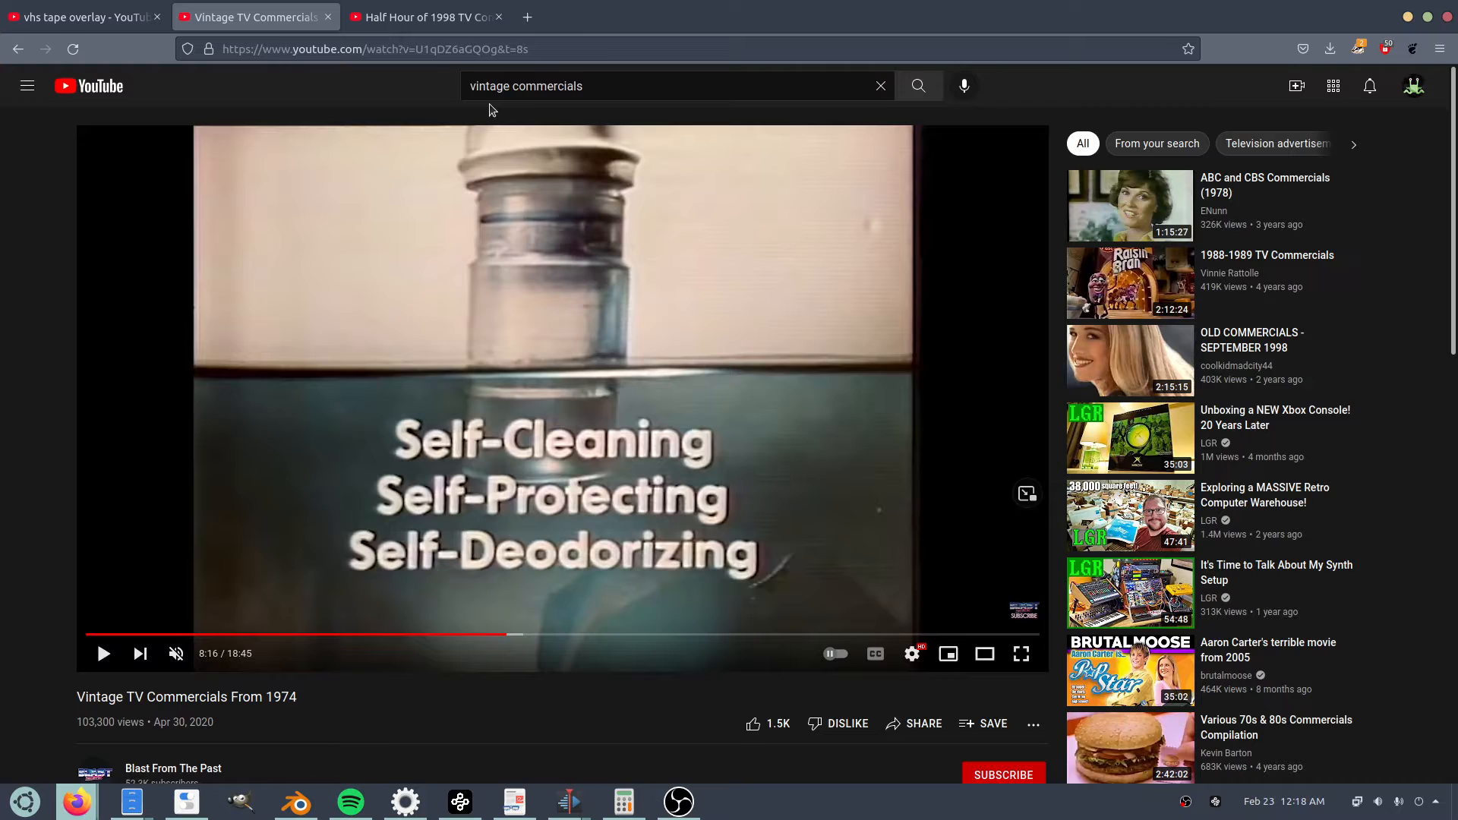
Play a short stretch of the Half Hour of 1998 TV Commercials video and pause it to examine its tape artifacts.
click(414, 16)
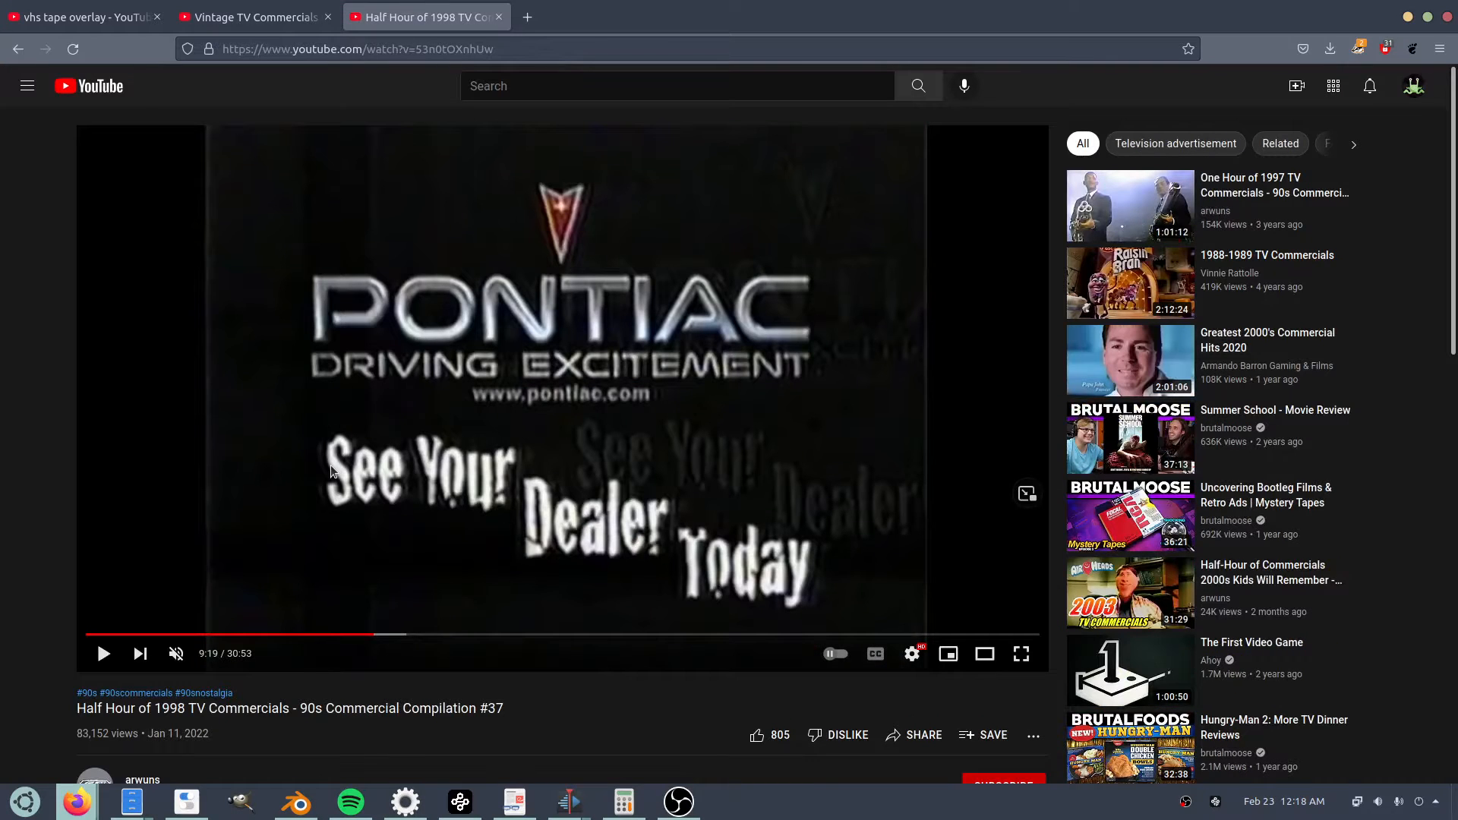
click(377, 459)
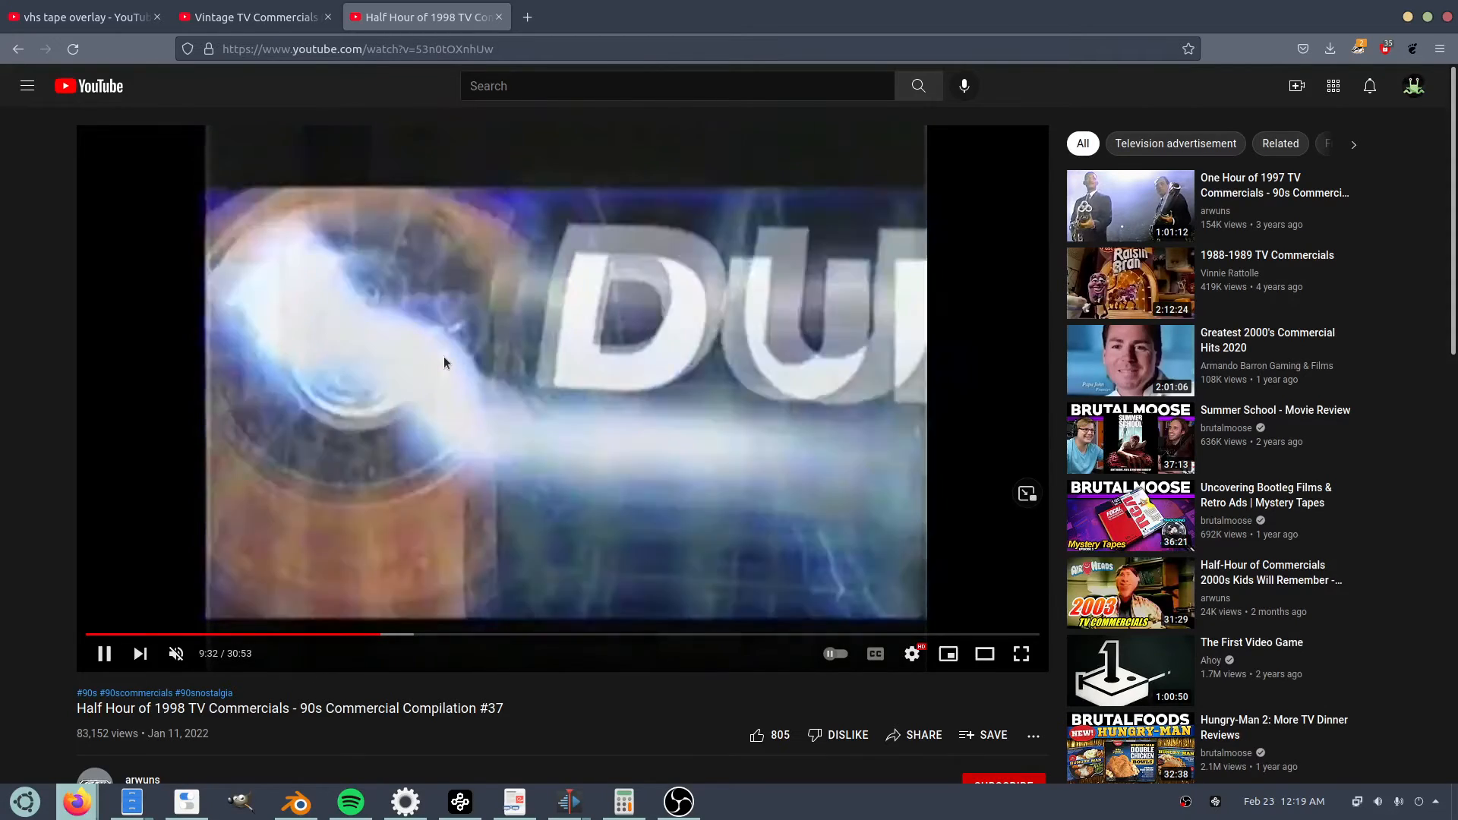
click(444, 356)
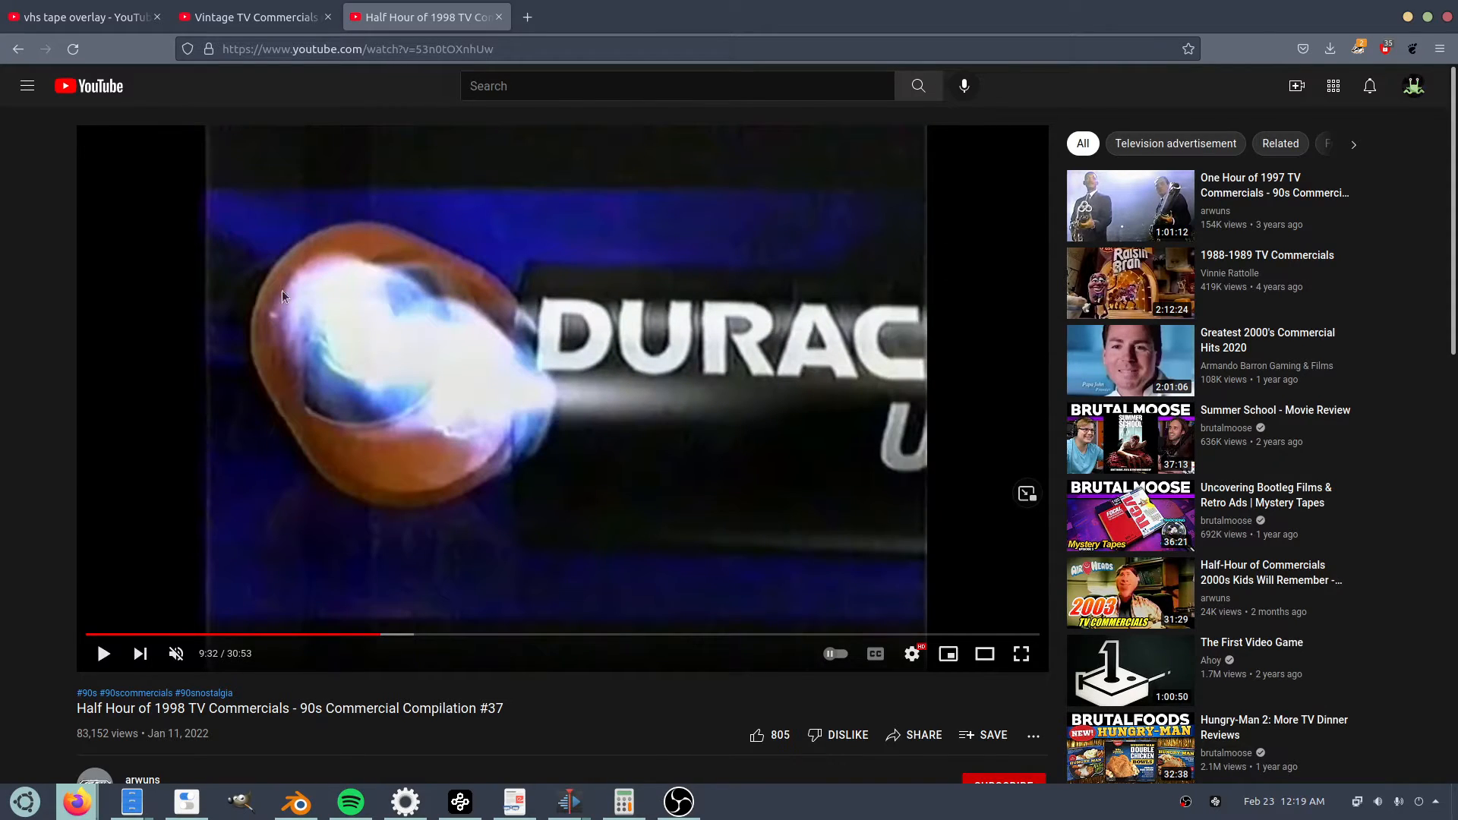
Open the Blank VHS Tape with Play Overlay Footage video from the vhs tape overlay results and pause it to examine the tape noise.
click(103, 9)
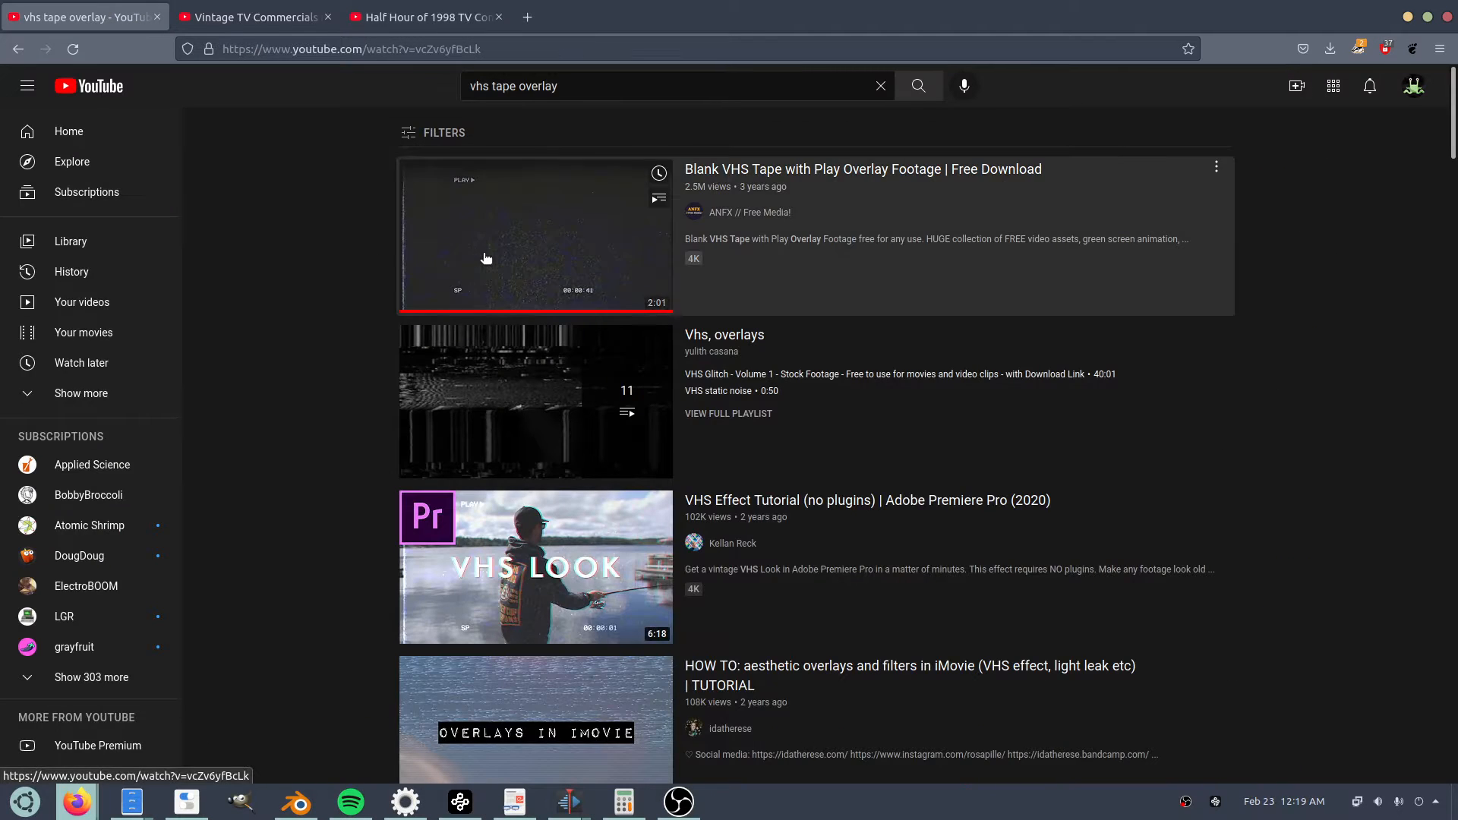
click(486, 258)
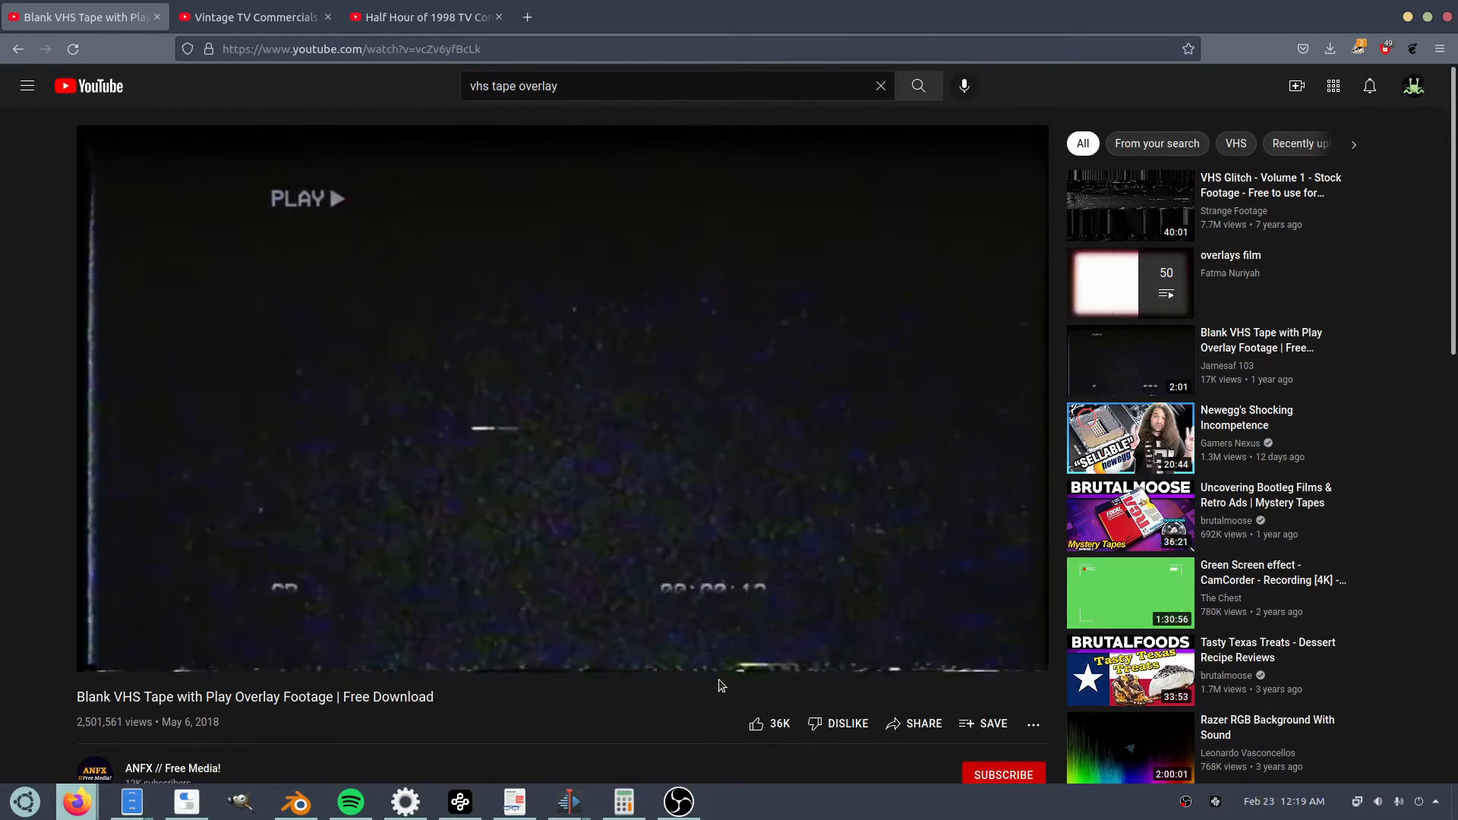
click(338, 482)
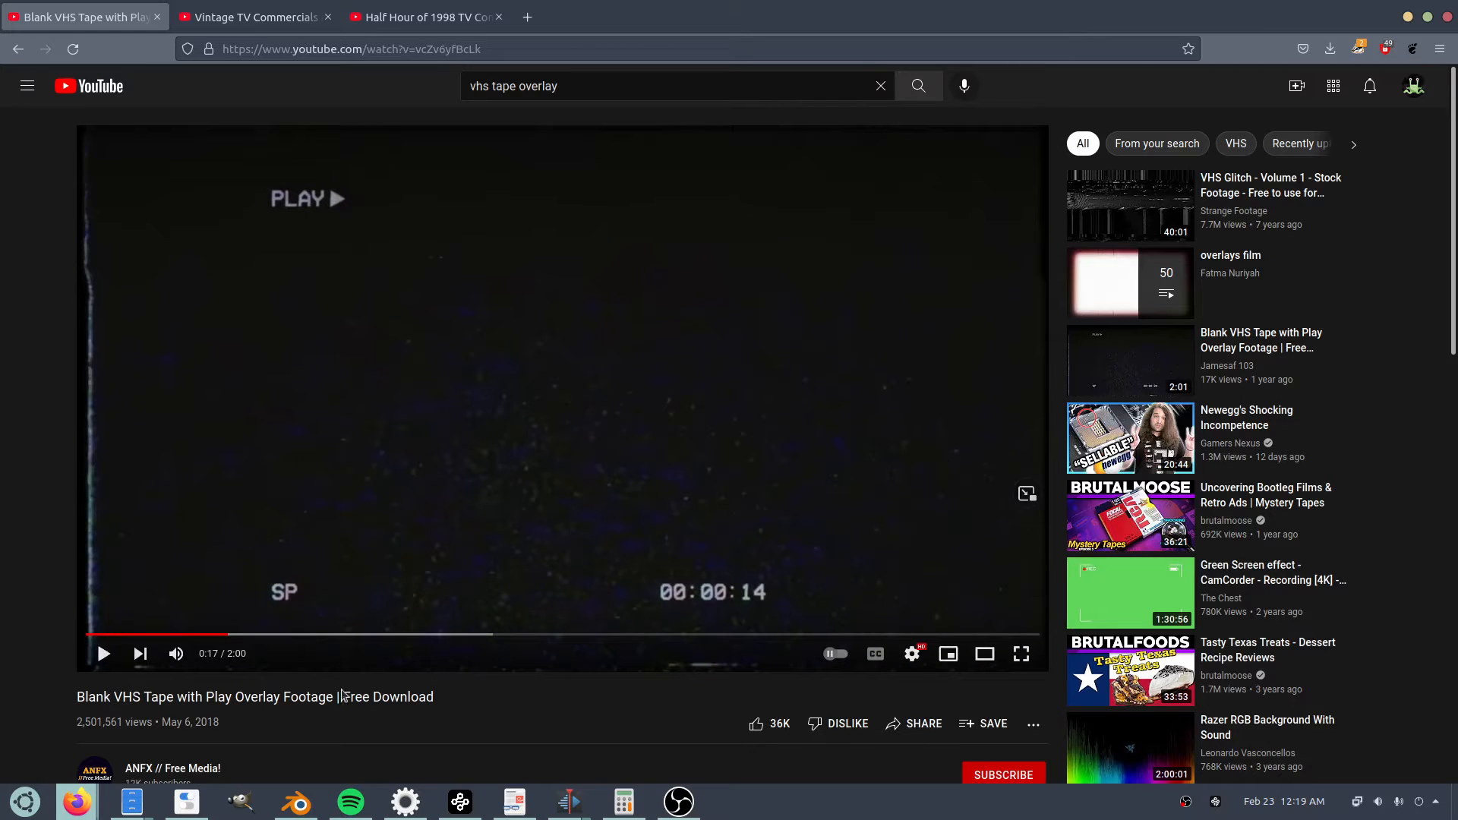
Switch to Blender, shift the final LA.mp4 node farther from the output nodes, and open the compositor in a new window.
click(297, 802)
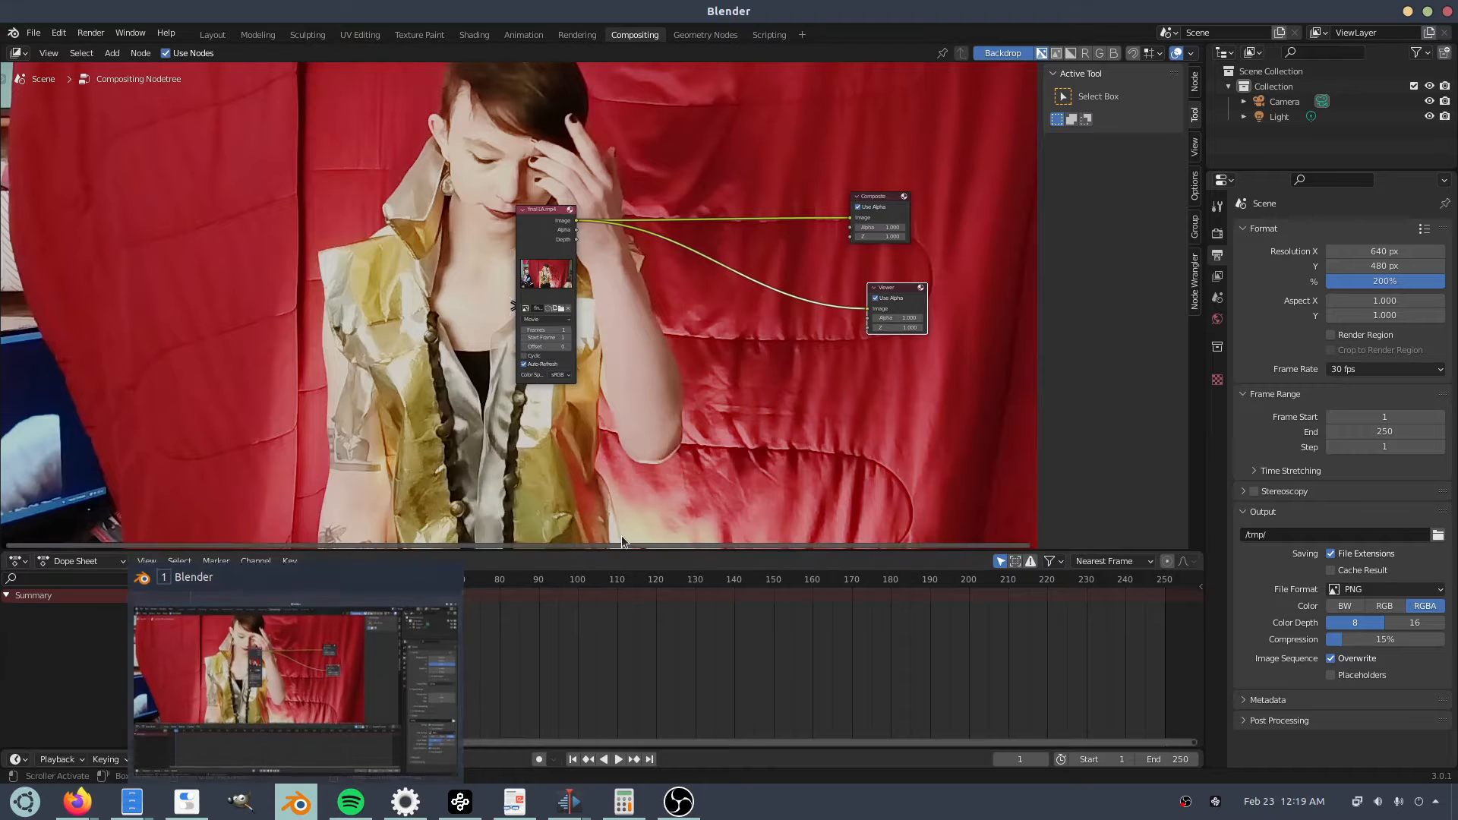
drag(513, 212, 444, 208)
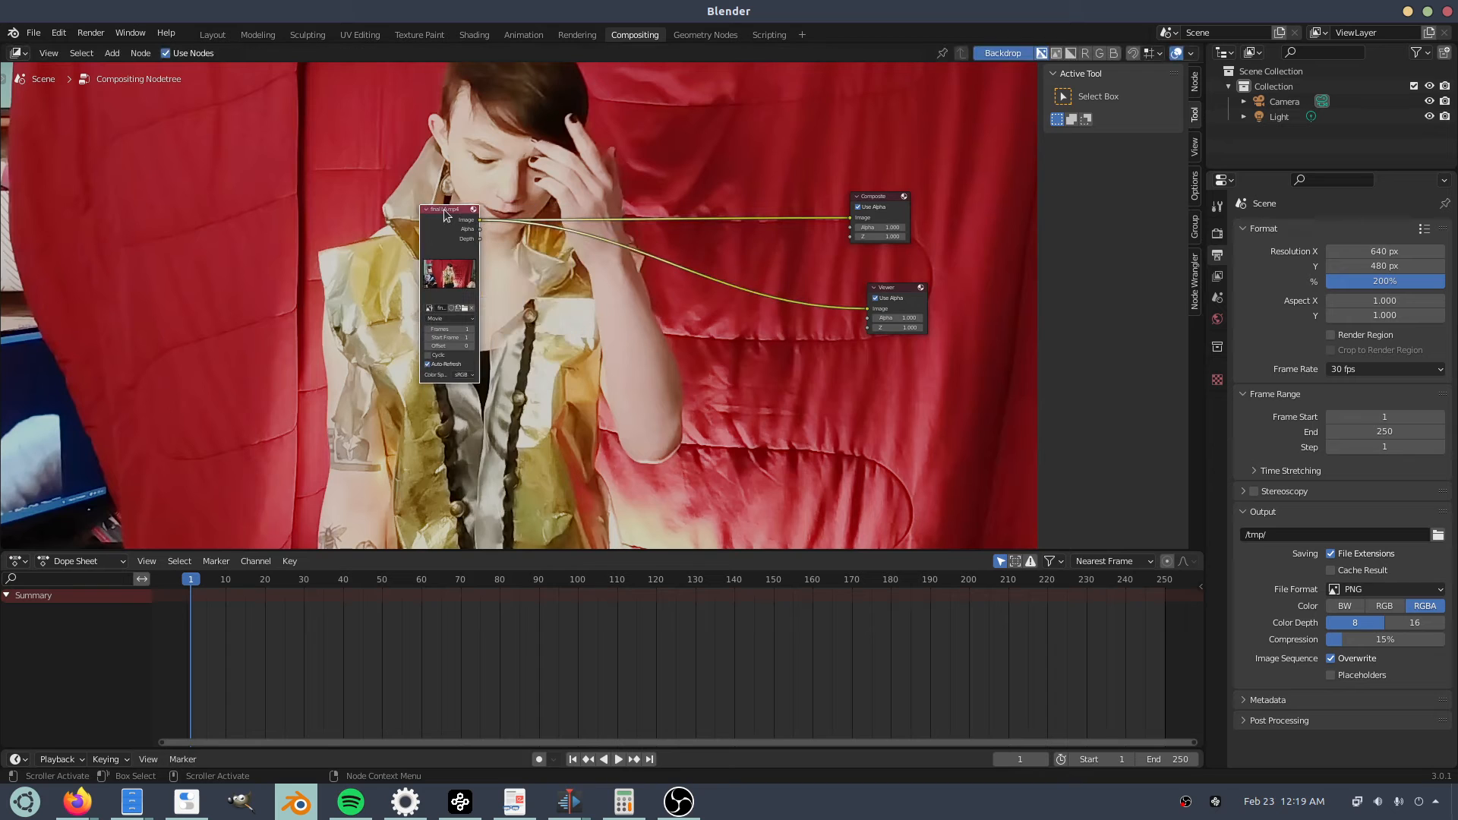
click(130, 33)
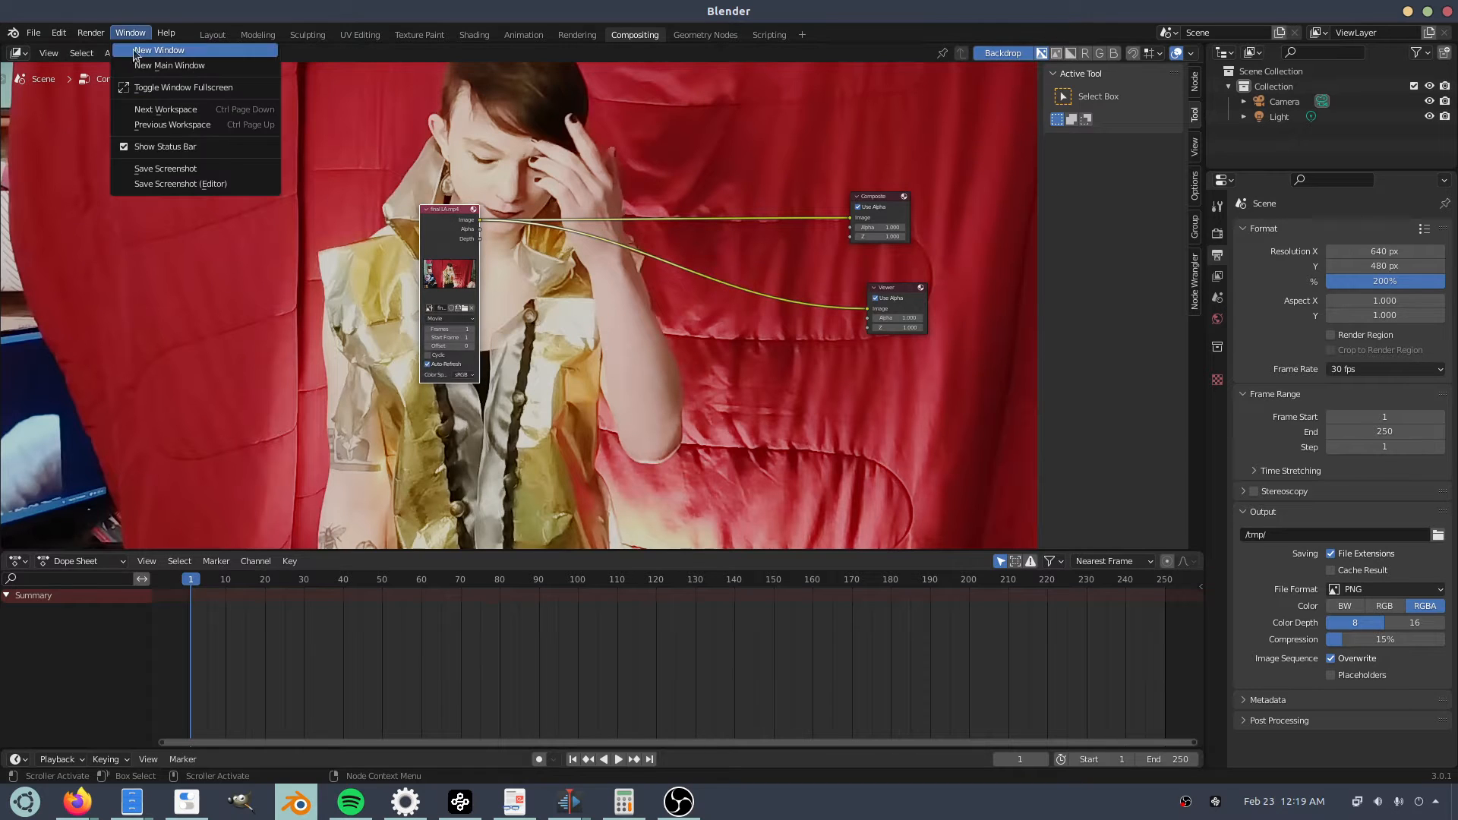
click(136, 56)
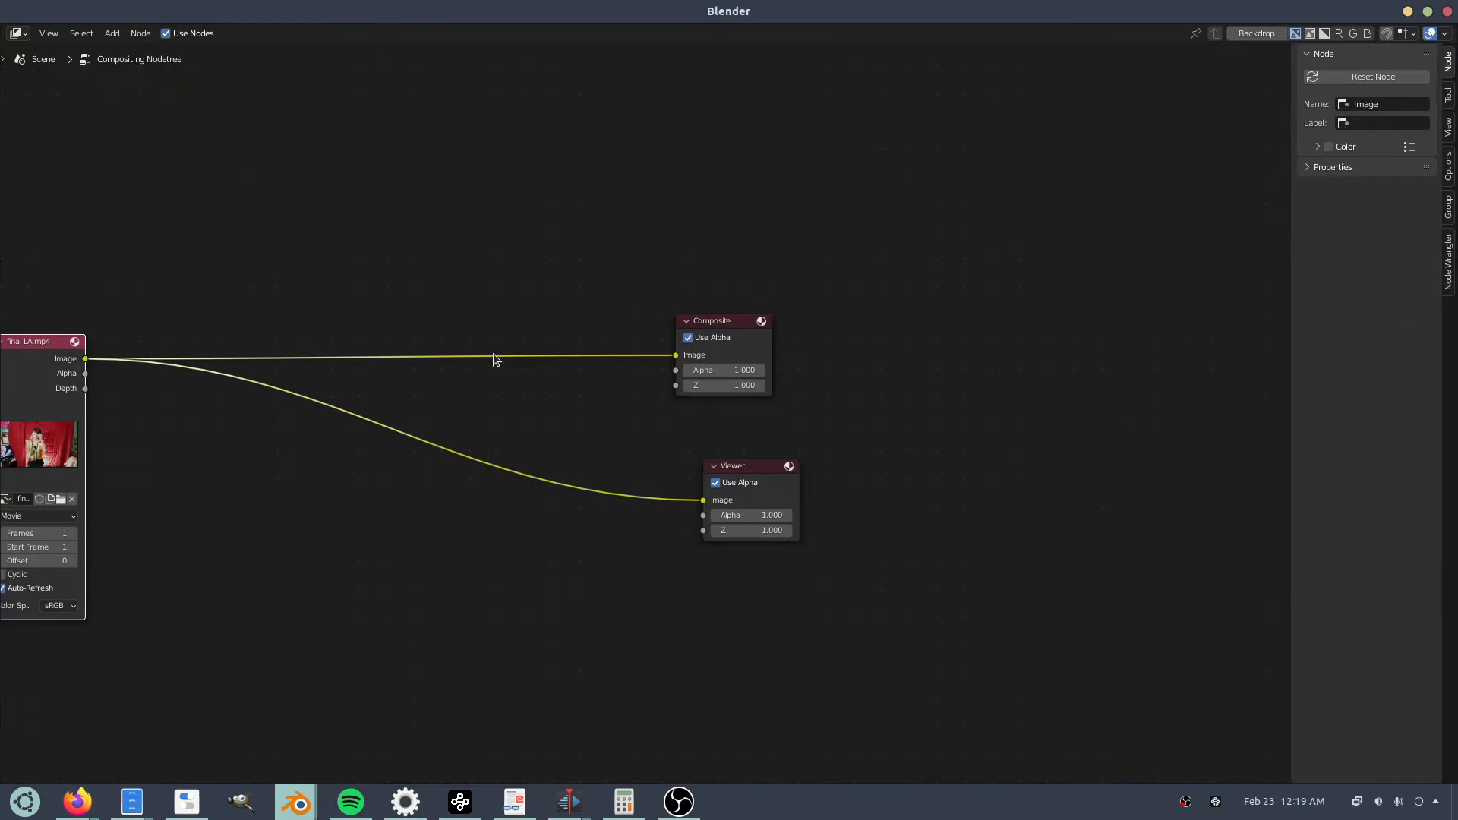
middle_drag(393, 368, 705, 367)
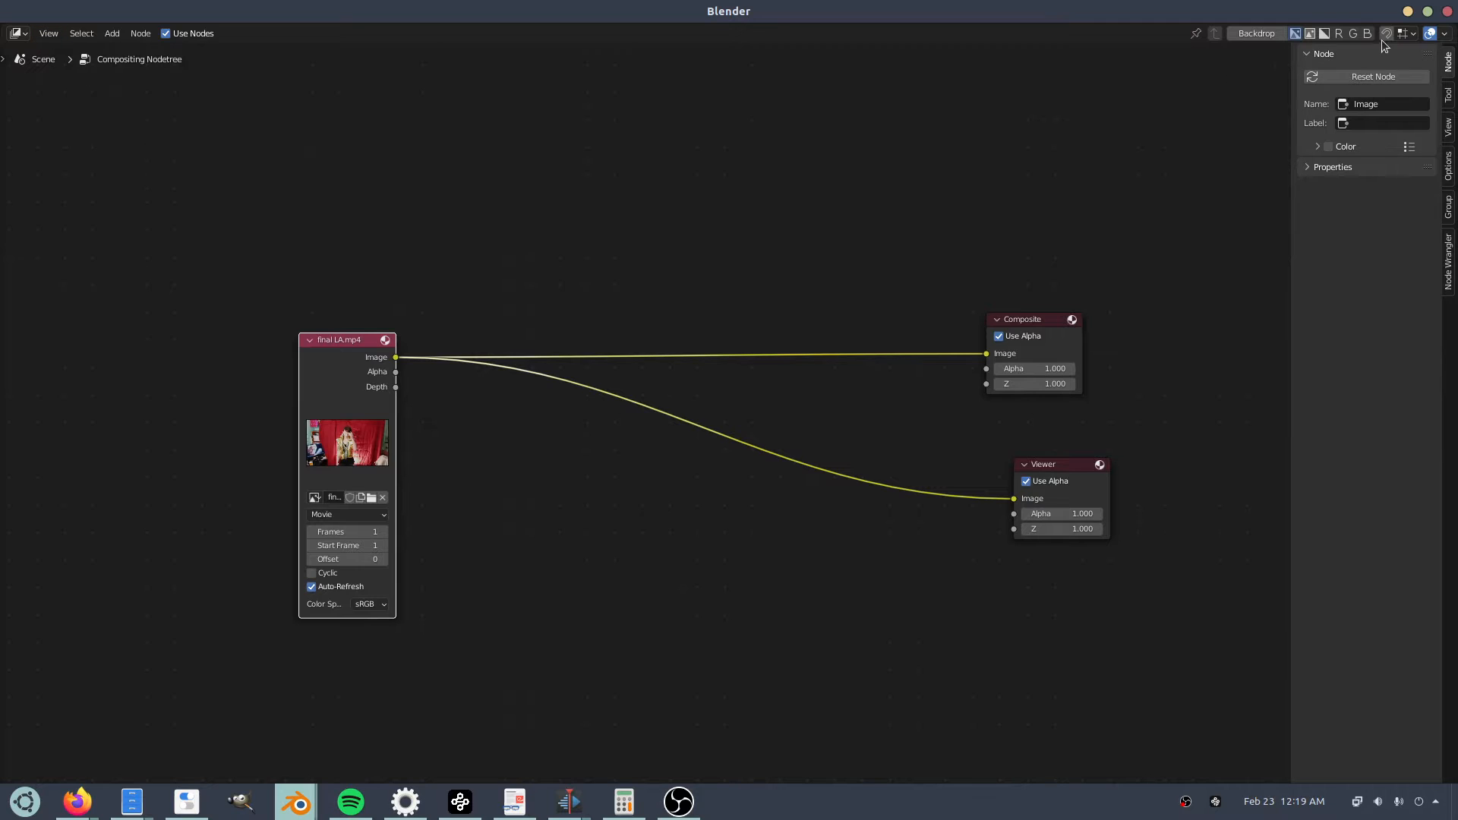
Split a narrow area off the right of the new window as an Image Editor showing the whole Viewer Node image.
drag(1452, 28, 1026, 34)
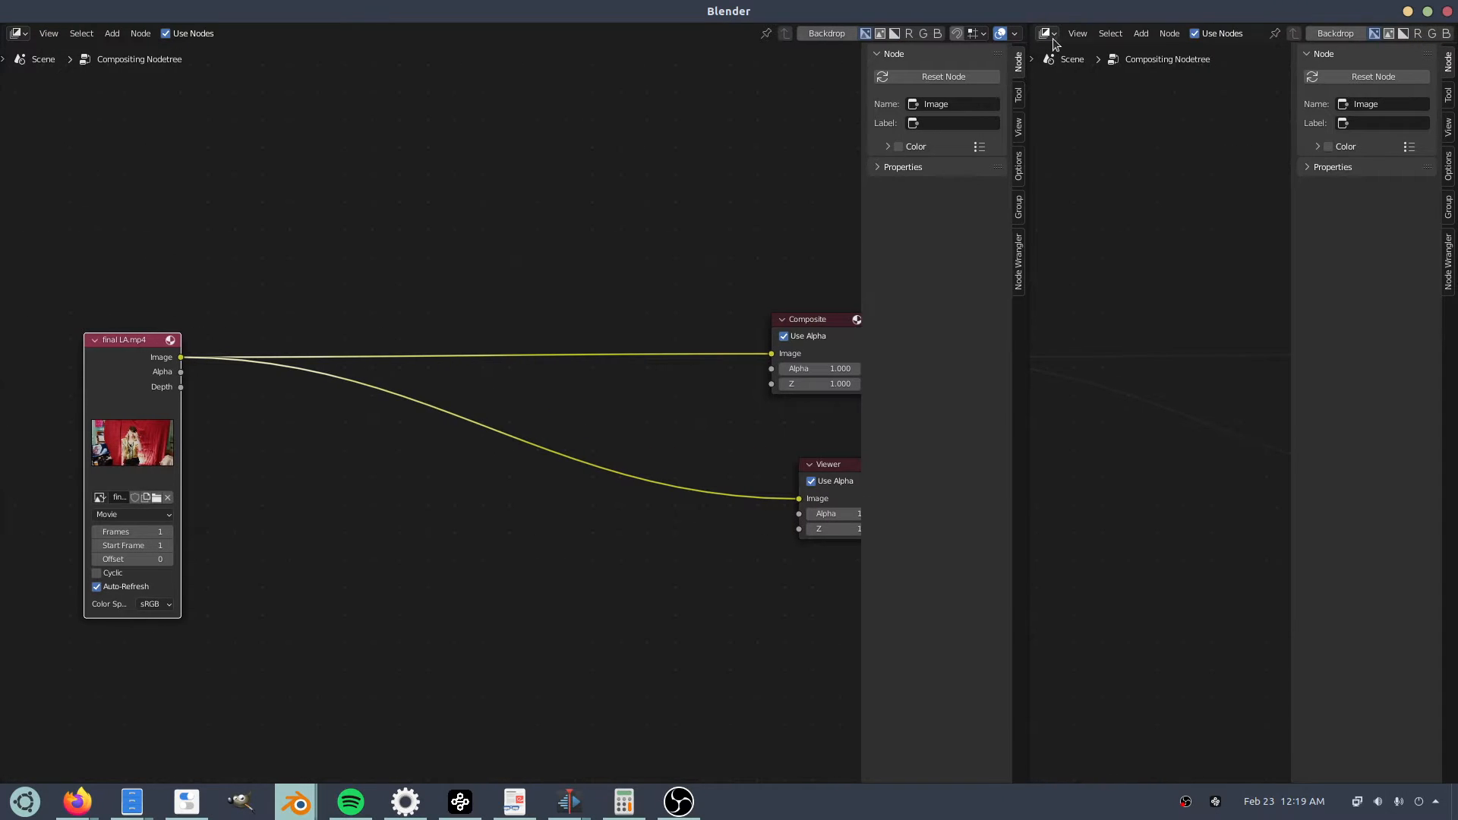
click(1046, 33)
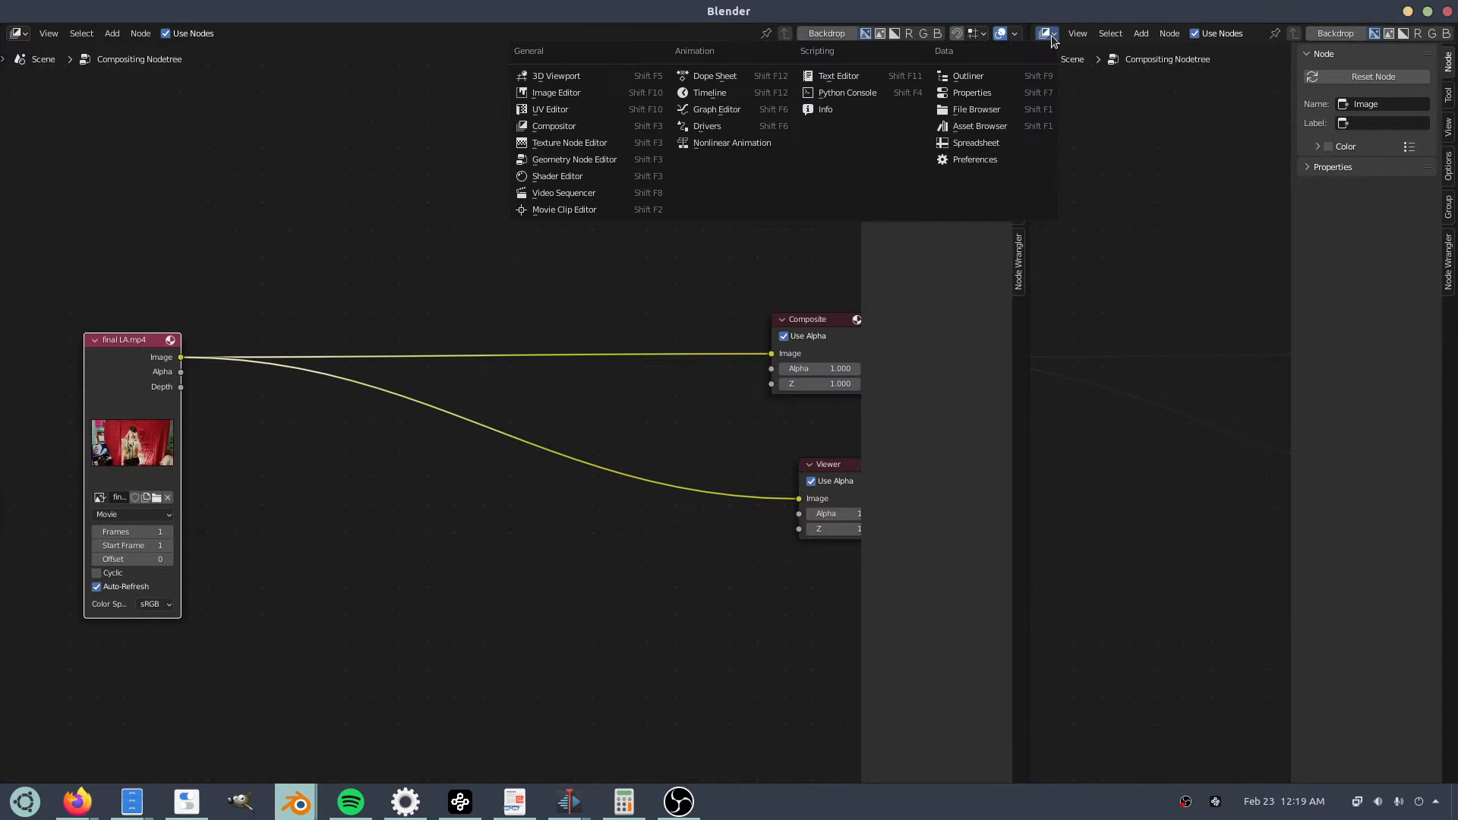
click(567, 94)
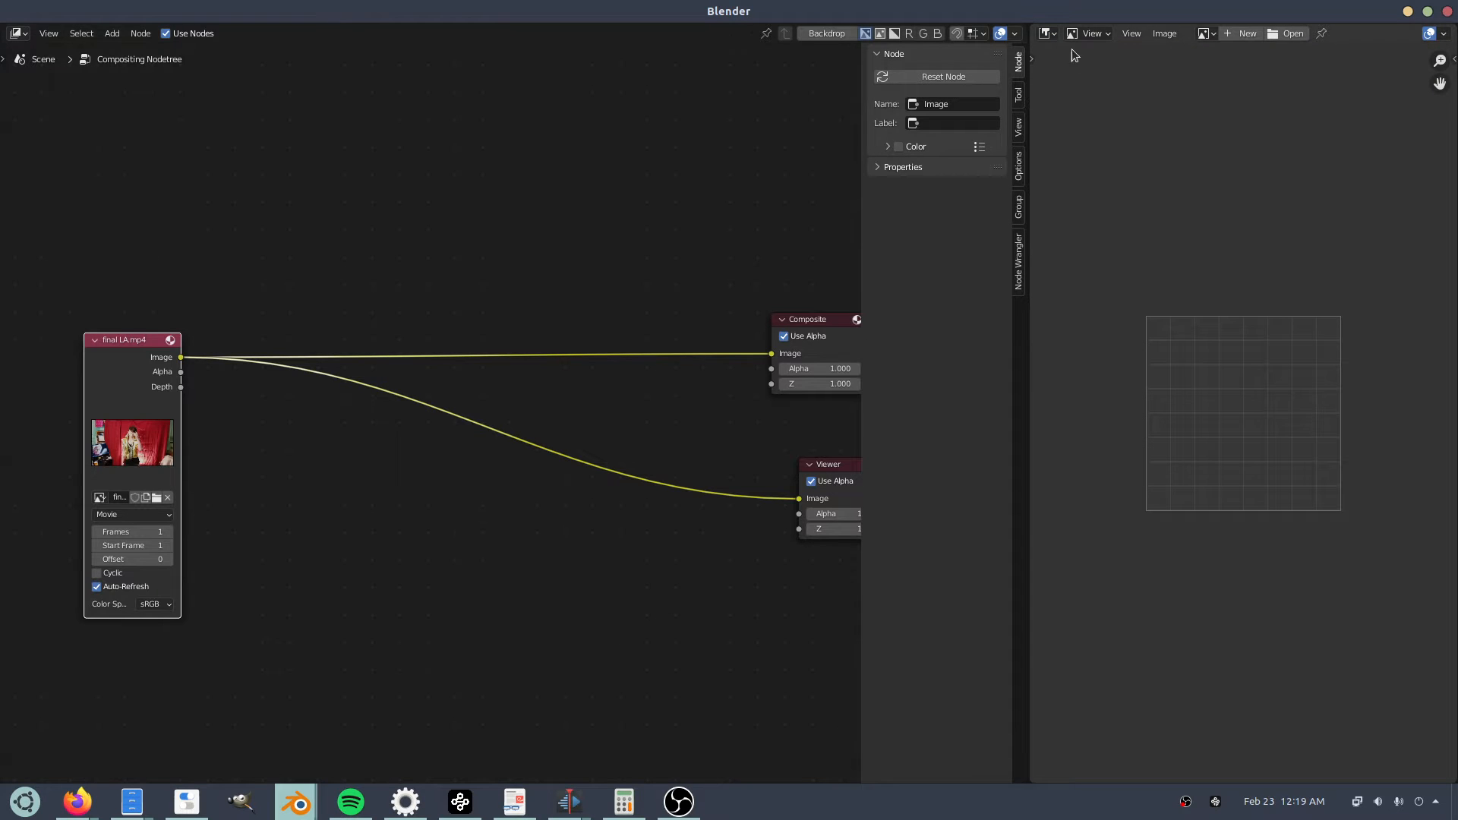
click(1208, 34)
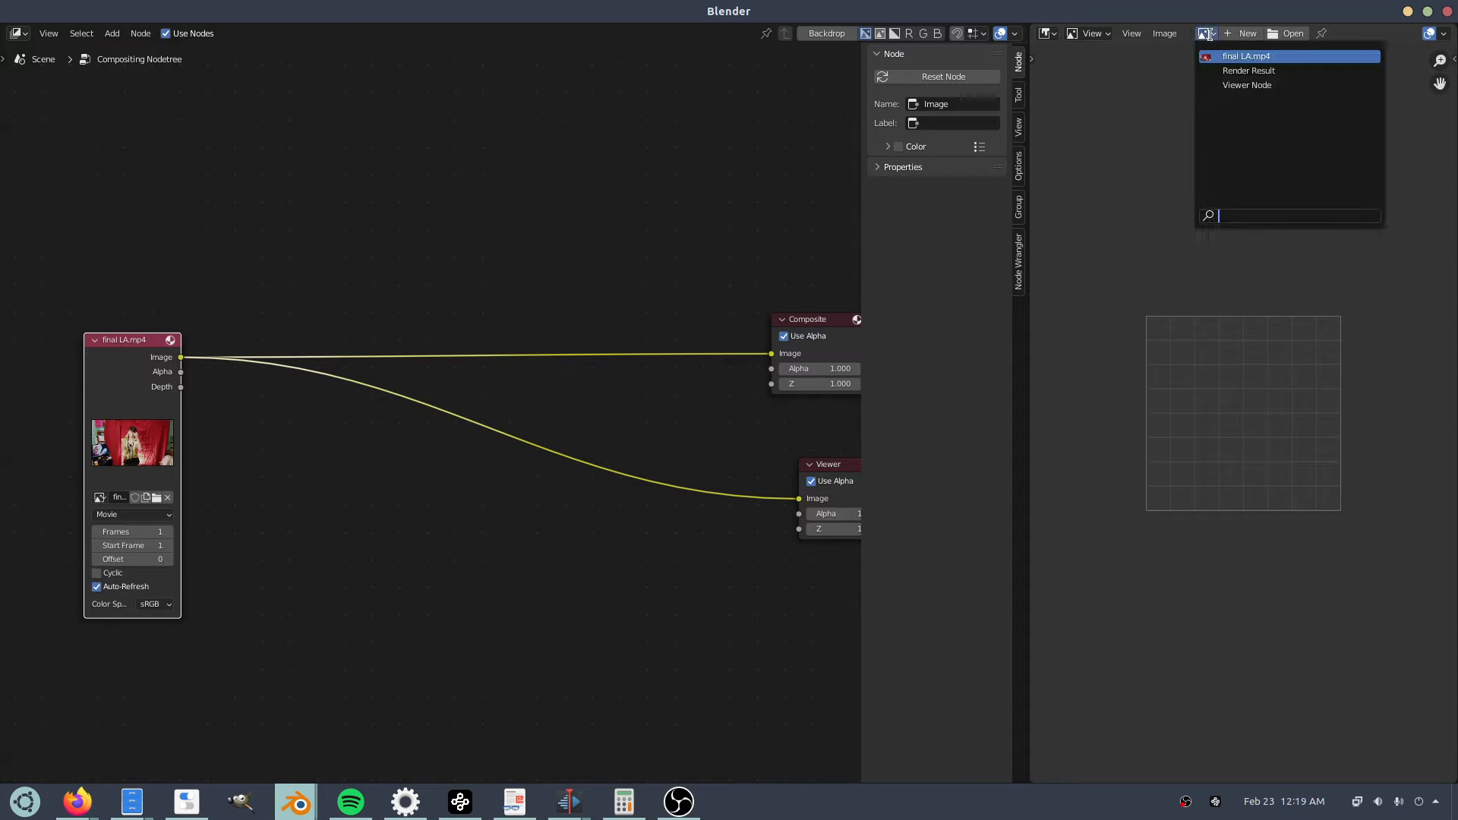
click(1230, 83)
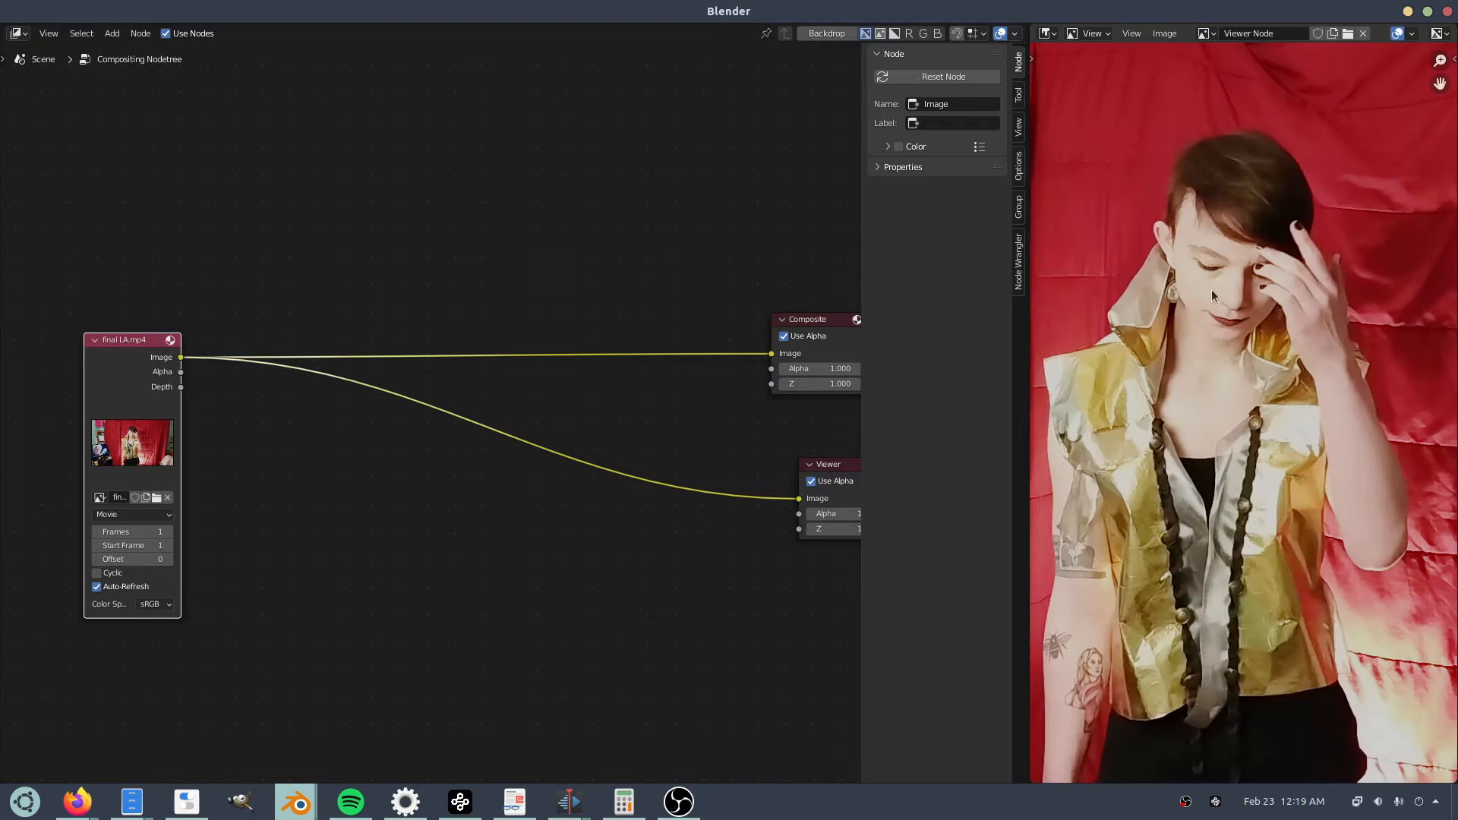
key(Home)
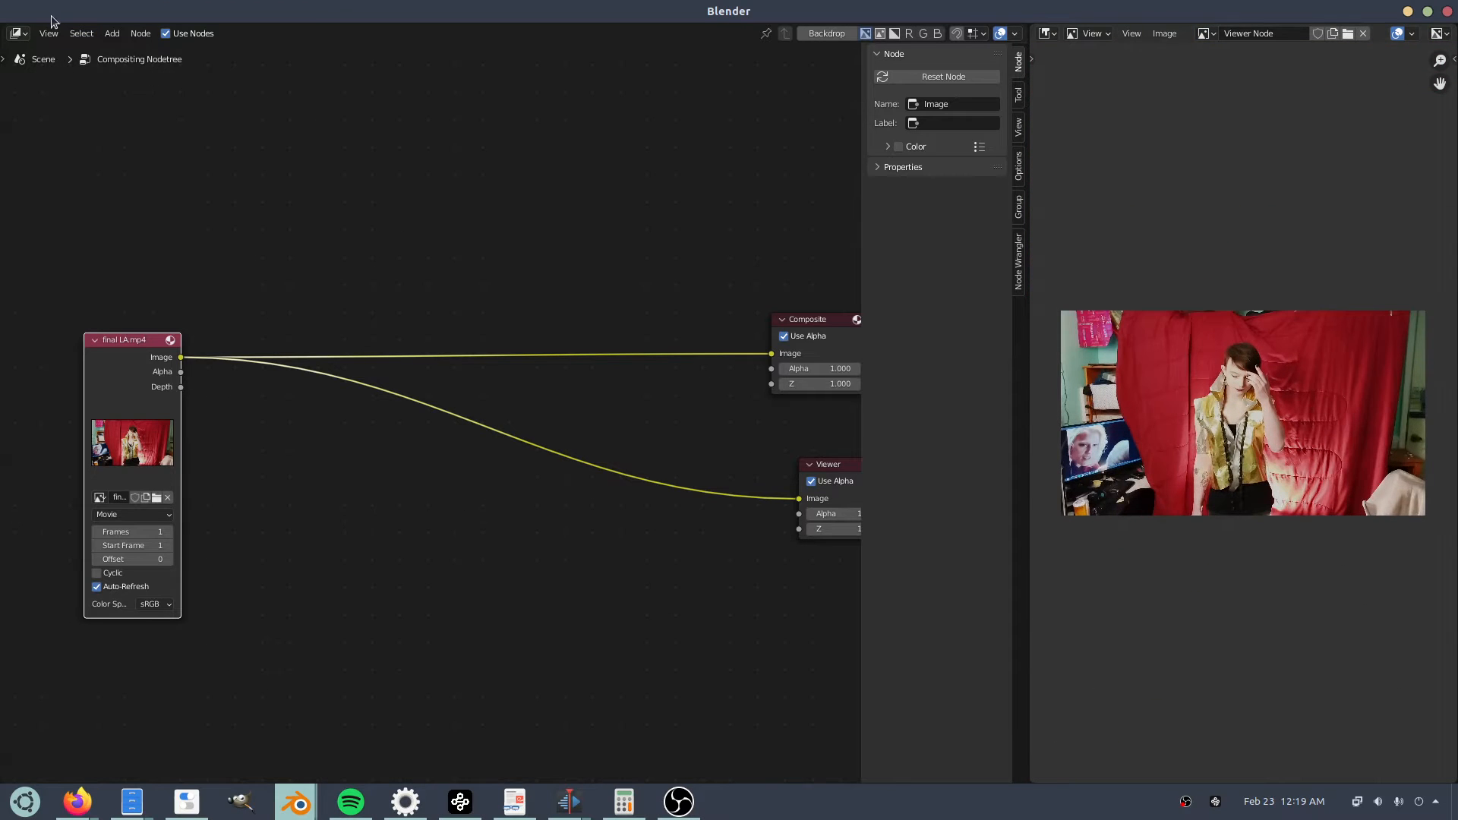
Turn the new window's compositor area into a Texture Node Editor with the texture type set to Brush.
click(17, 33)
click(57, 143)
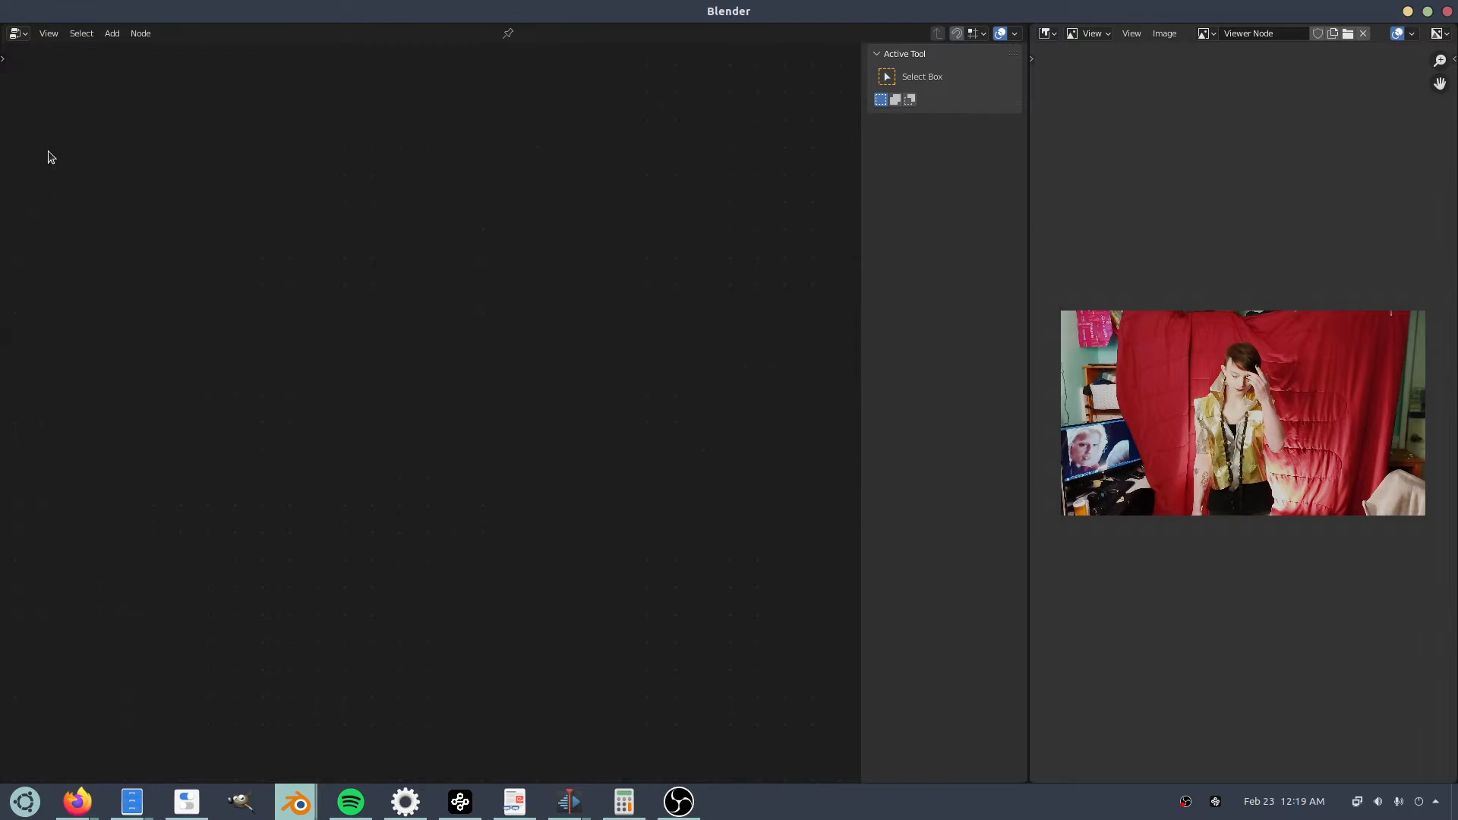
click(16, 33)
click(59, 141)
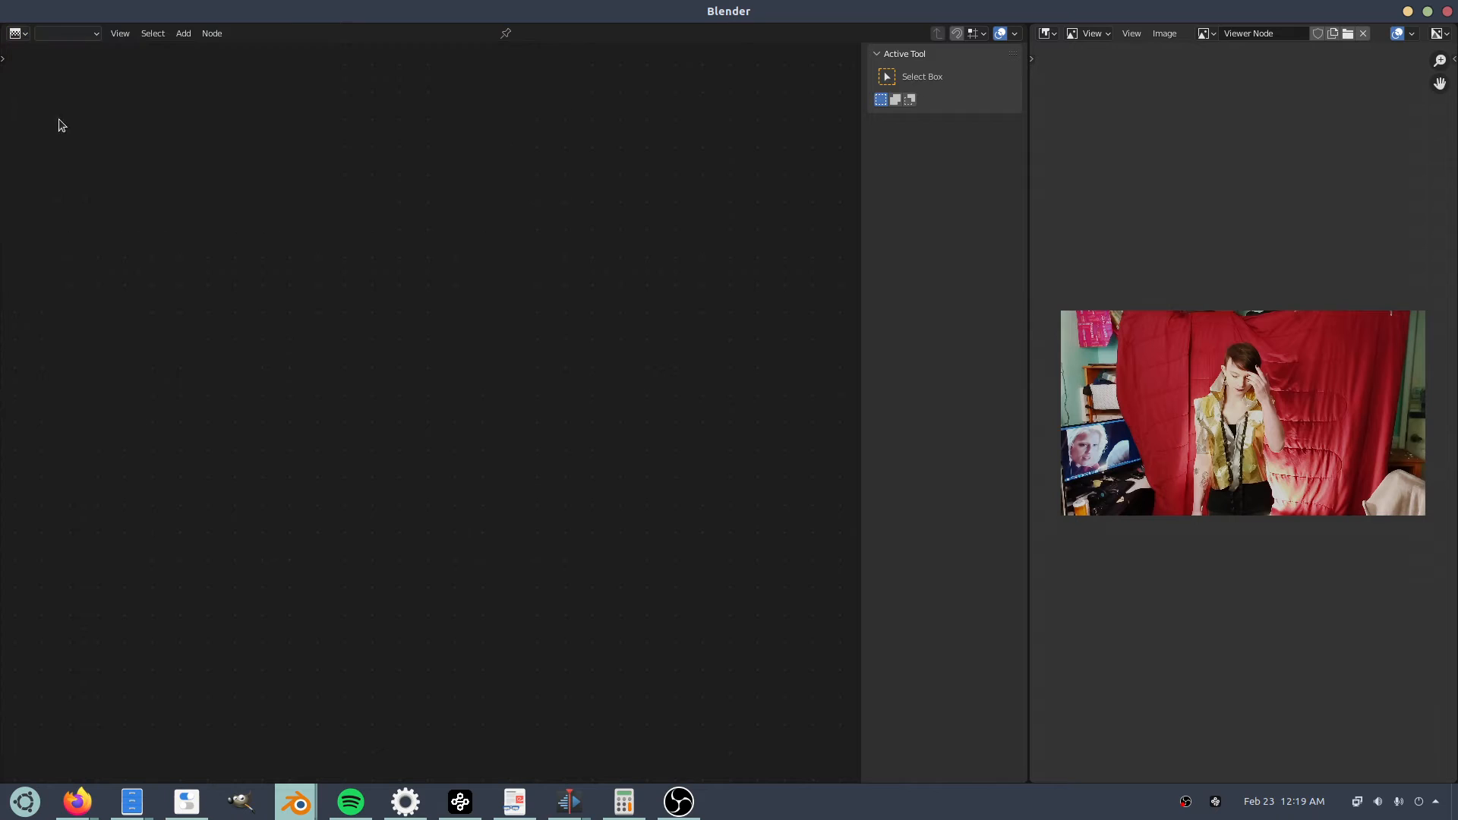
click(67, 34)
click(74, 76)
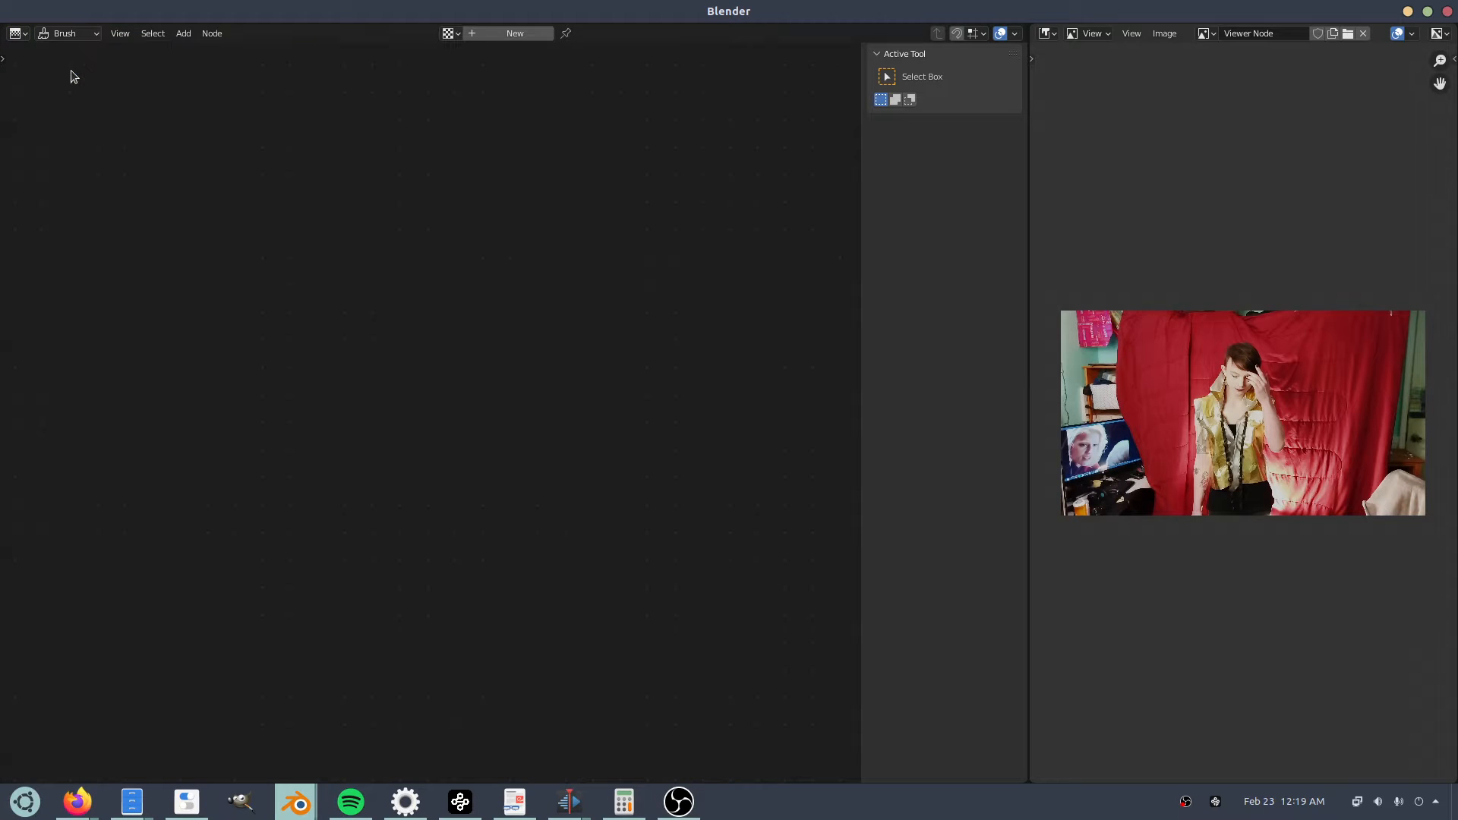
Create a brush texture named horizontal lines, enable its nodes, and delete the default node so only Output remains.
click(481, 34)
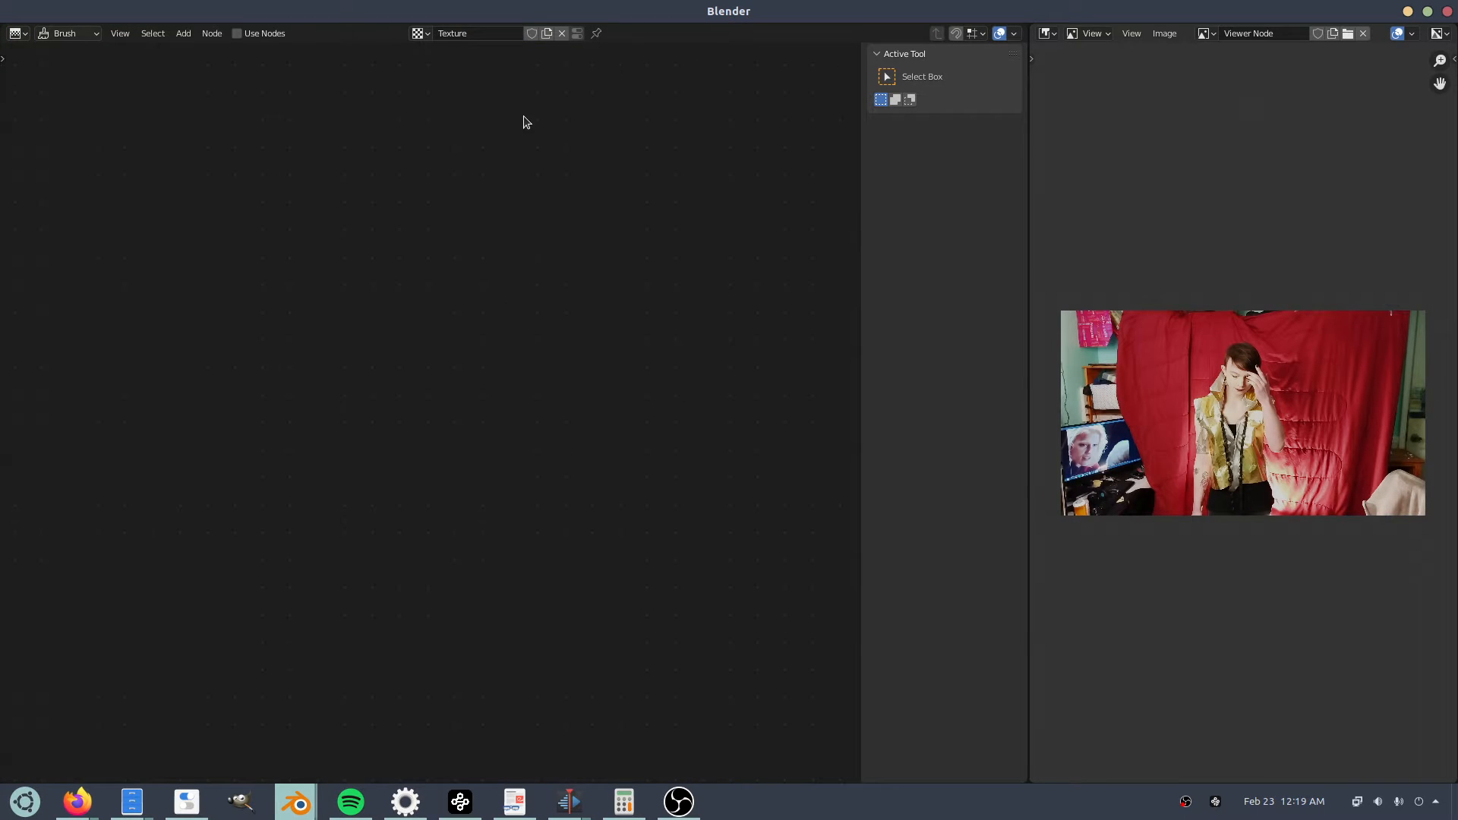
double_click(500, 34)
text(horizontal lines)
click(235, 33)
middle_drag(589, 345, 426, 326)
key(Delete)
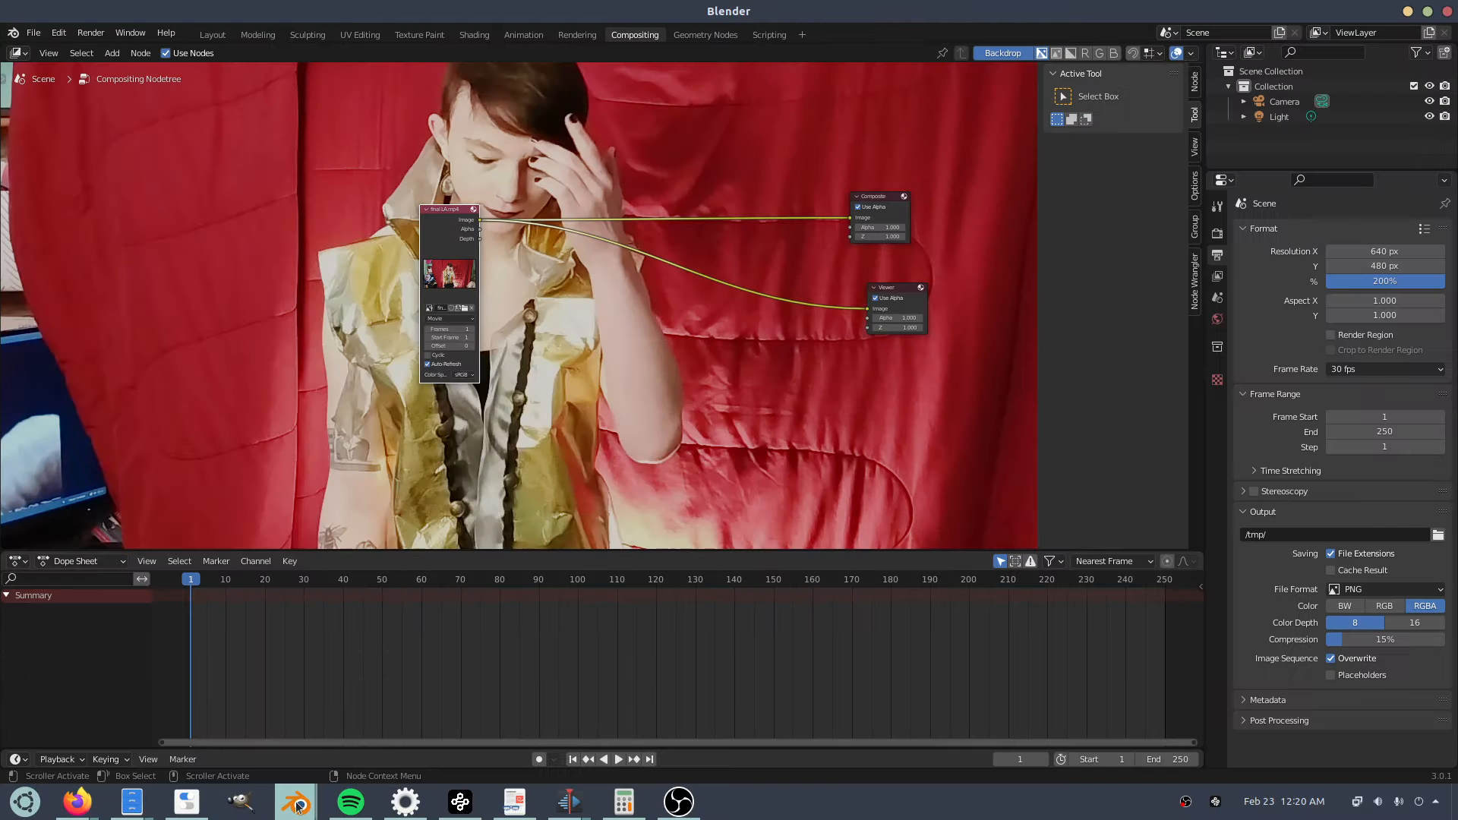
In the main window's compositor, move the final LA.mp4 node up and away and add a Texture node below it.
key(g)
click(339, 185)
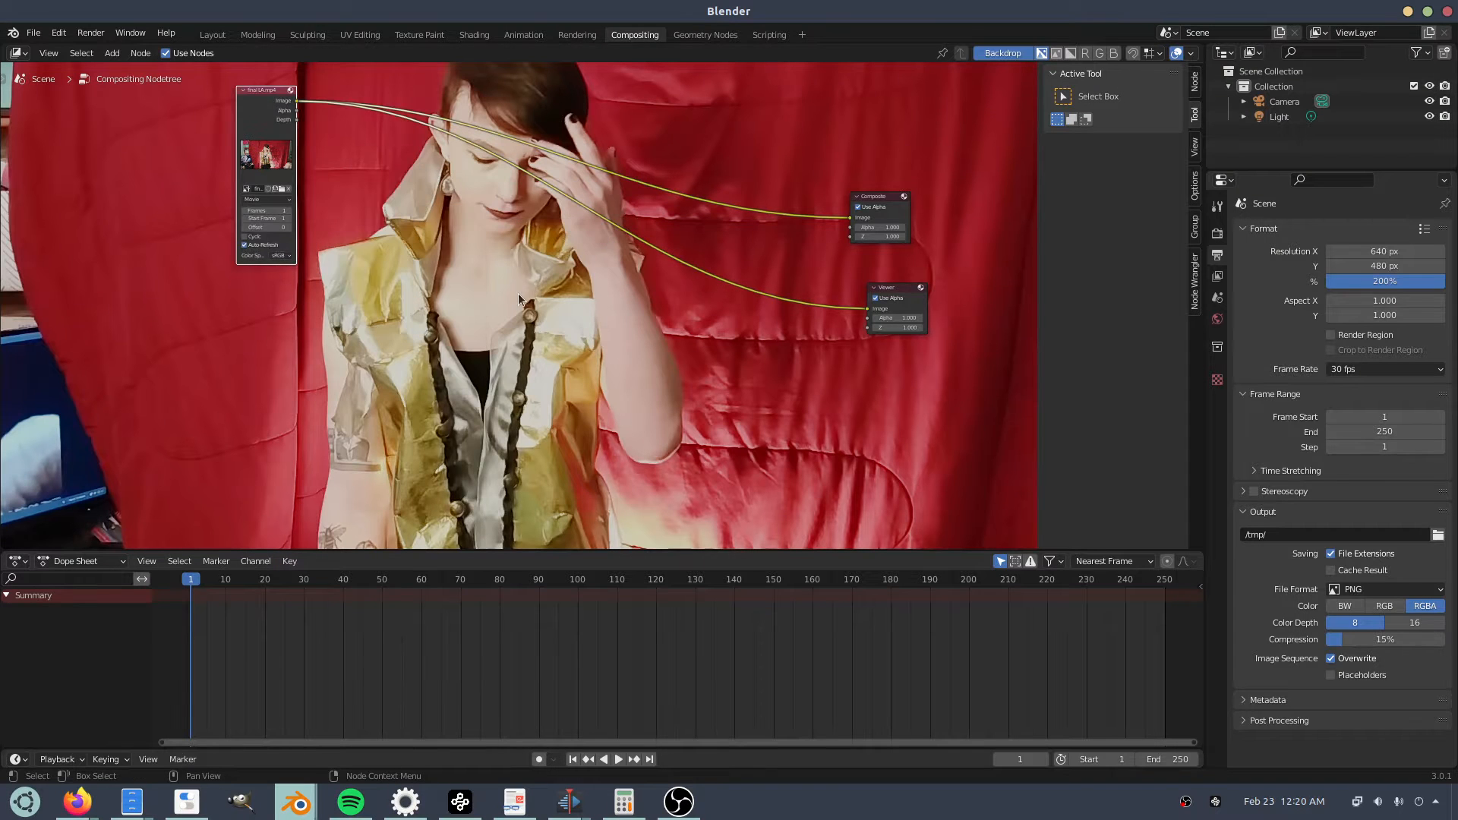
key(shift+a)
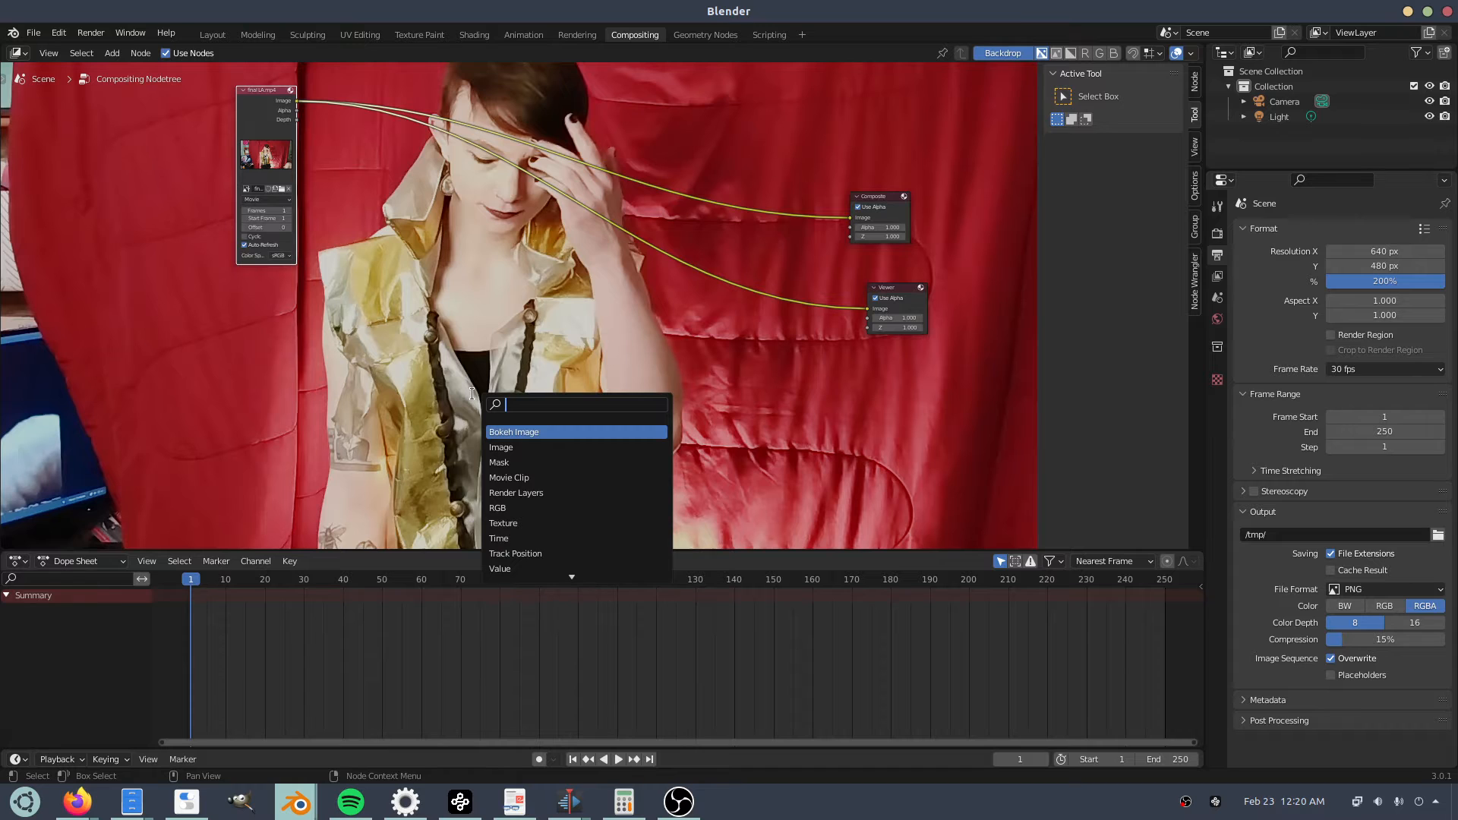
text(tex)
key(Return)
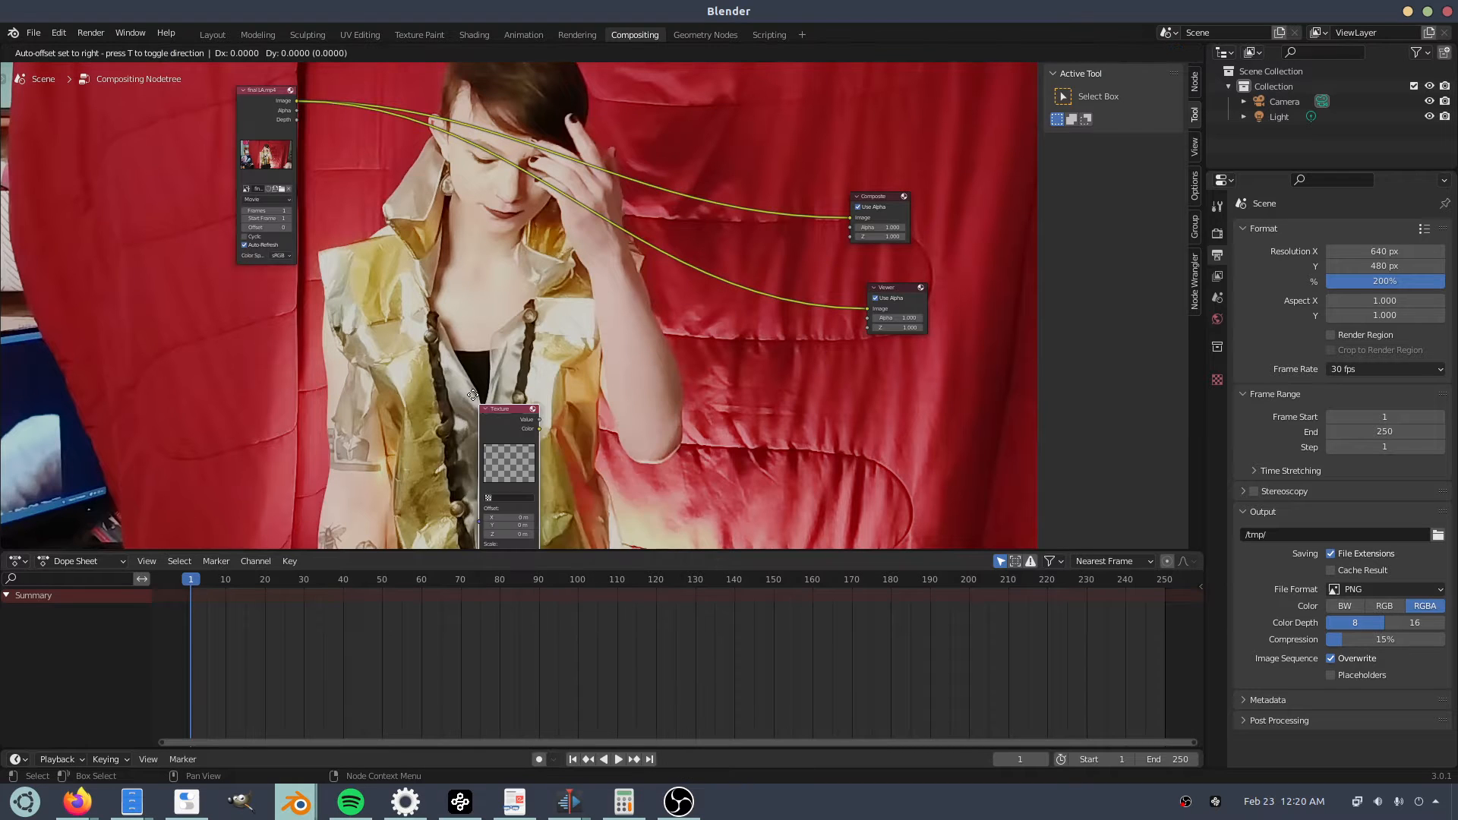
click(382, 296)
Assign the horizontal lines texture to the Texture node and preview that node through the Viewer.
click(396, 383)
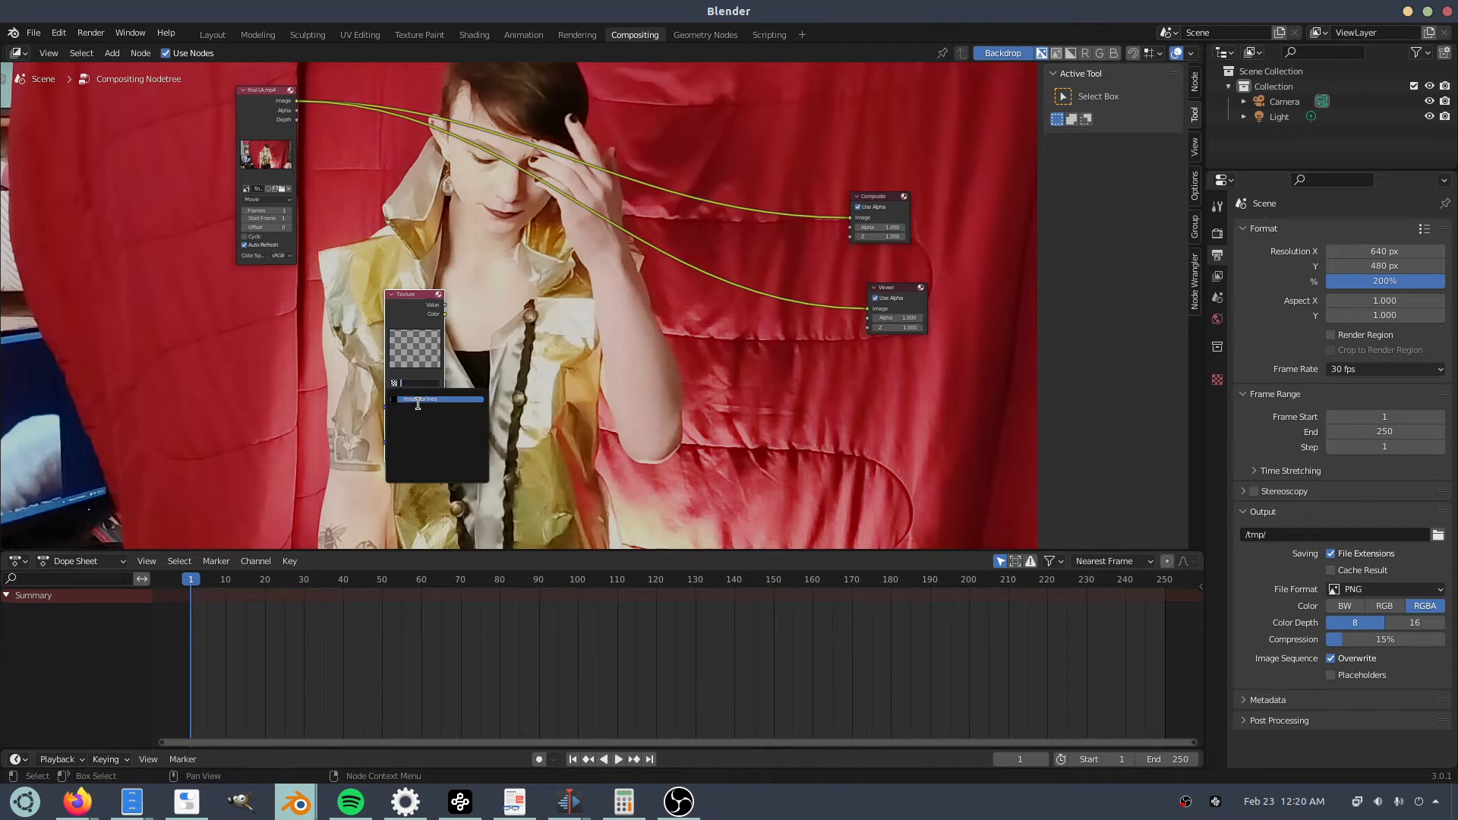
click(432, 403)
ctrl+shift+click(408, 313)
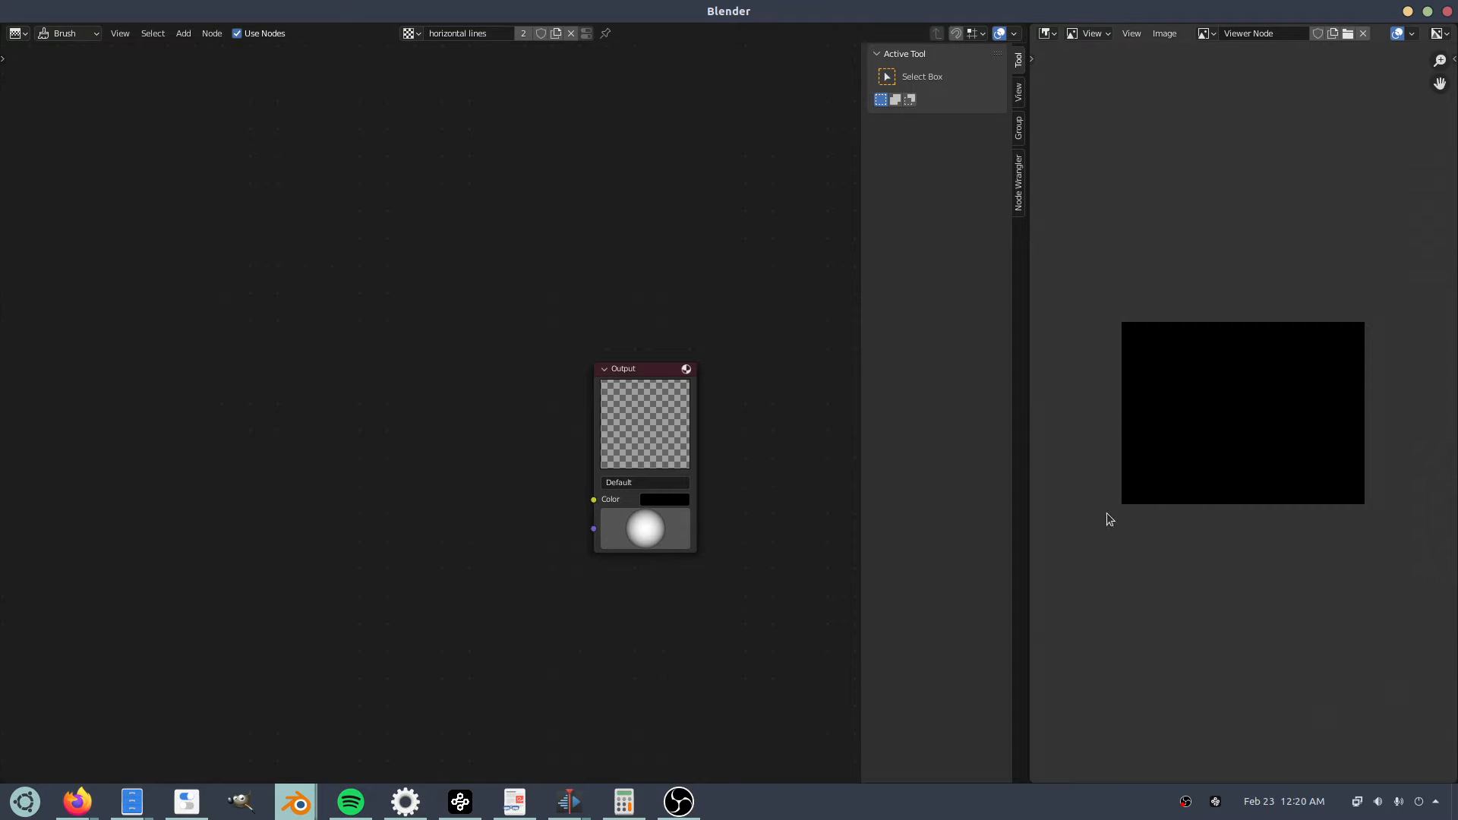
In the horizontal lines texture tree, move Output aside, add a Clouds texture node, and connect its Color to Output's Color.
drag(645, 375, 746, 285)
click(340, 345)
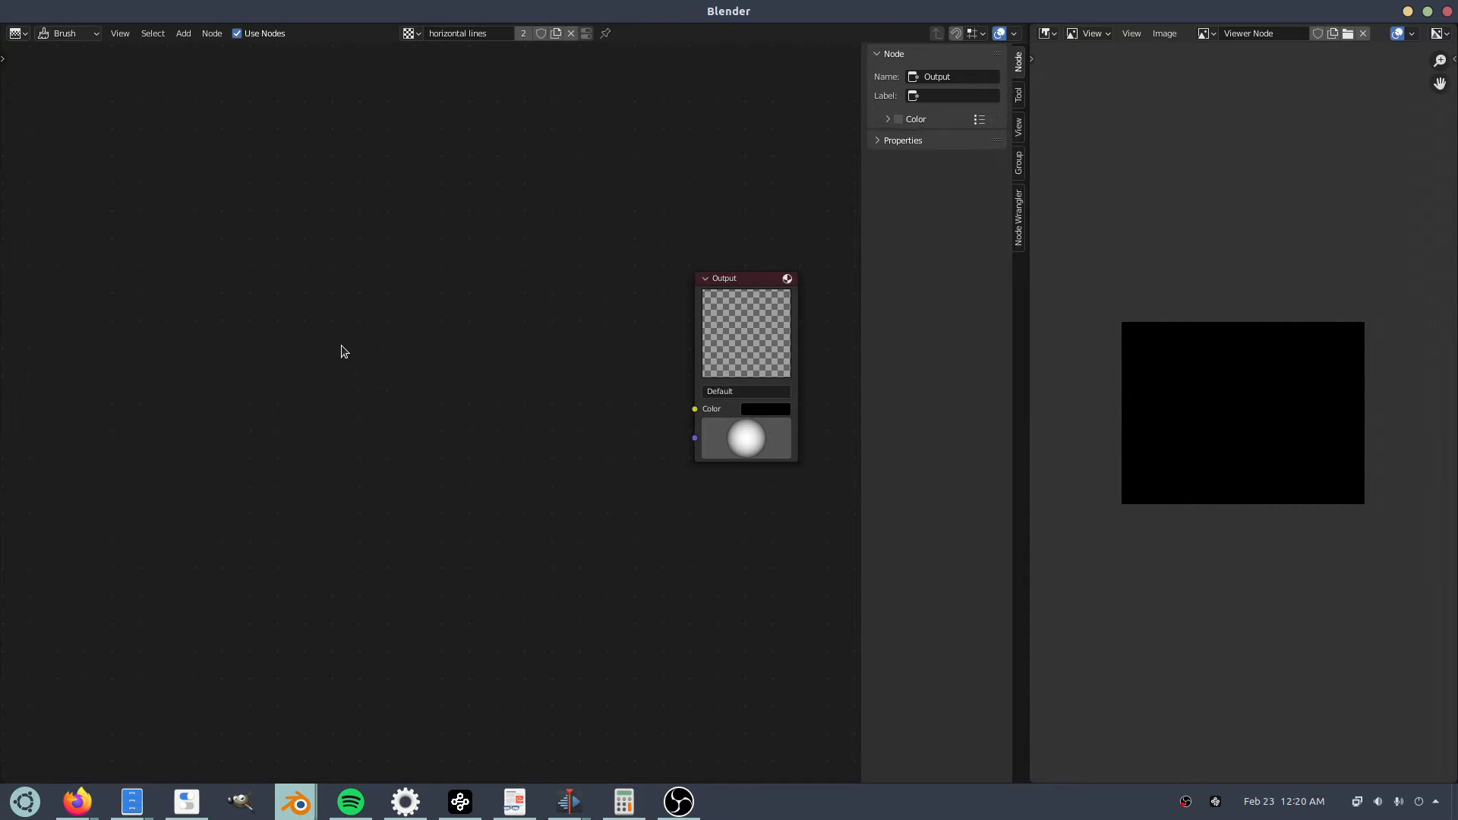
key(shift+a)
click(340, 345)
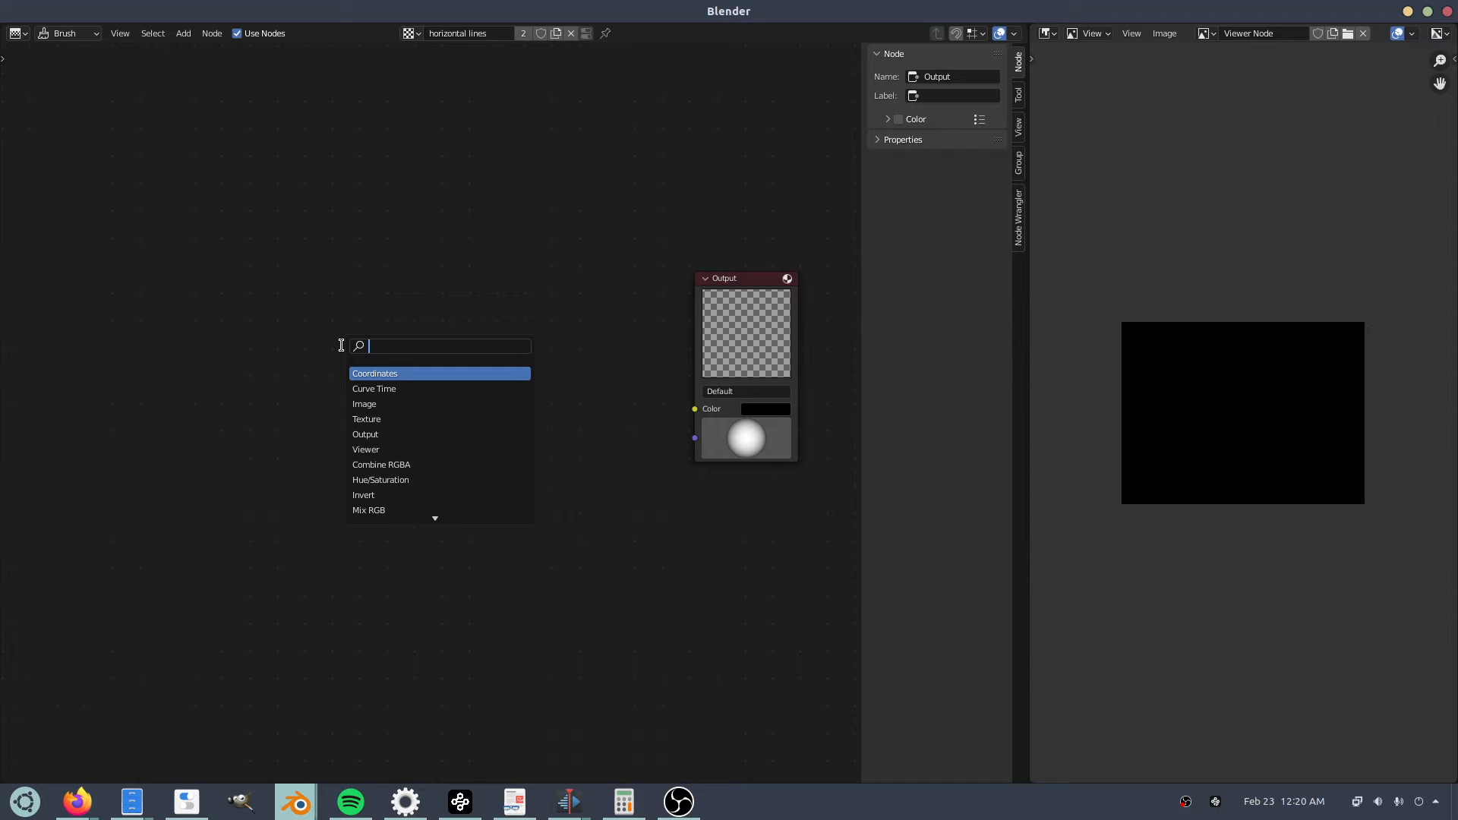
text(wa)
key(BackSpace)
key(BackSpace)
text(clo)
key(Return)
click(344, 350)
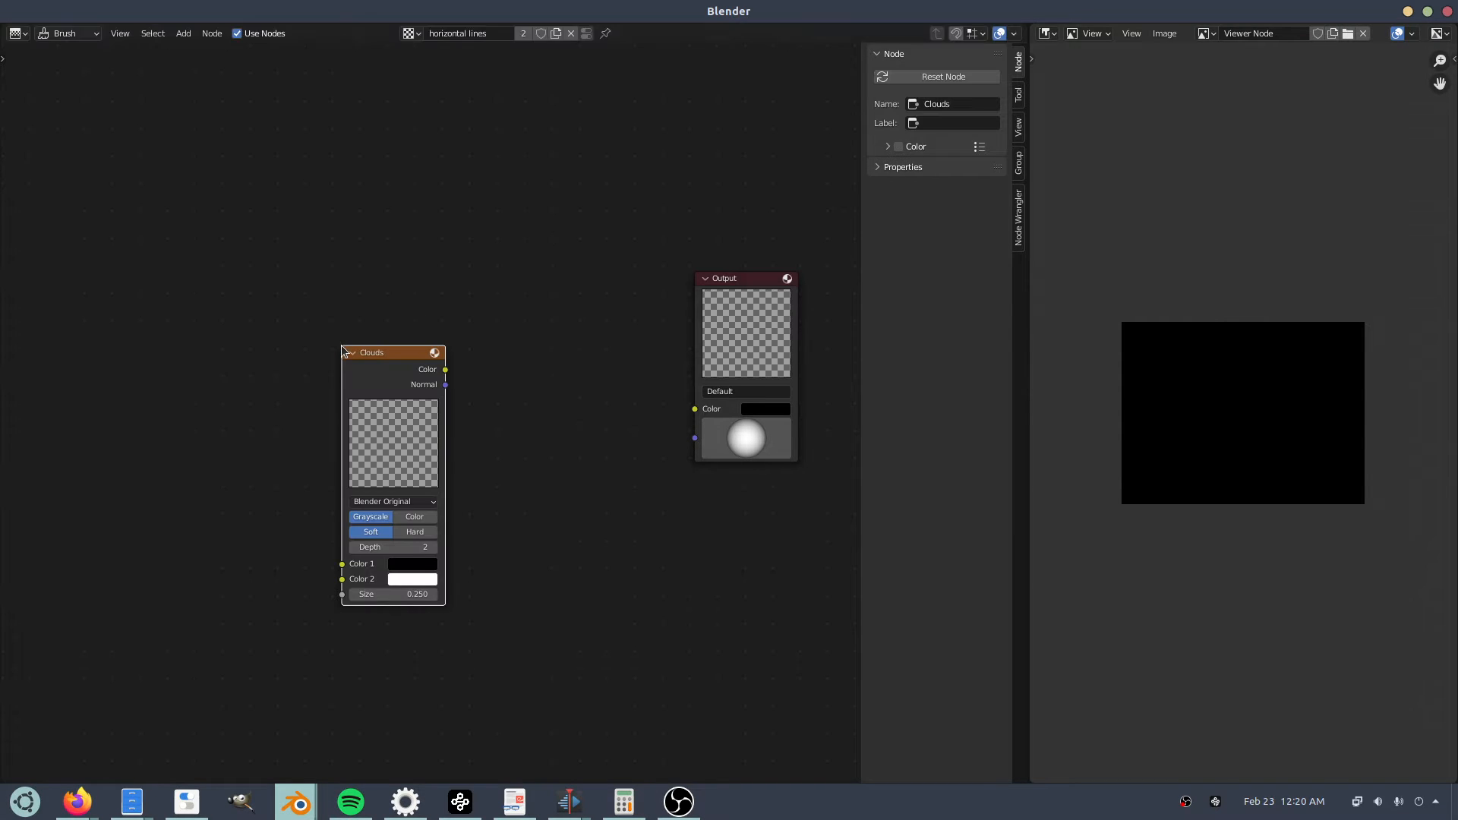
drag(447, 371, 695, 408)
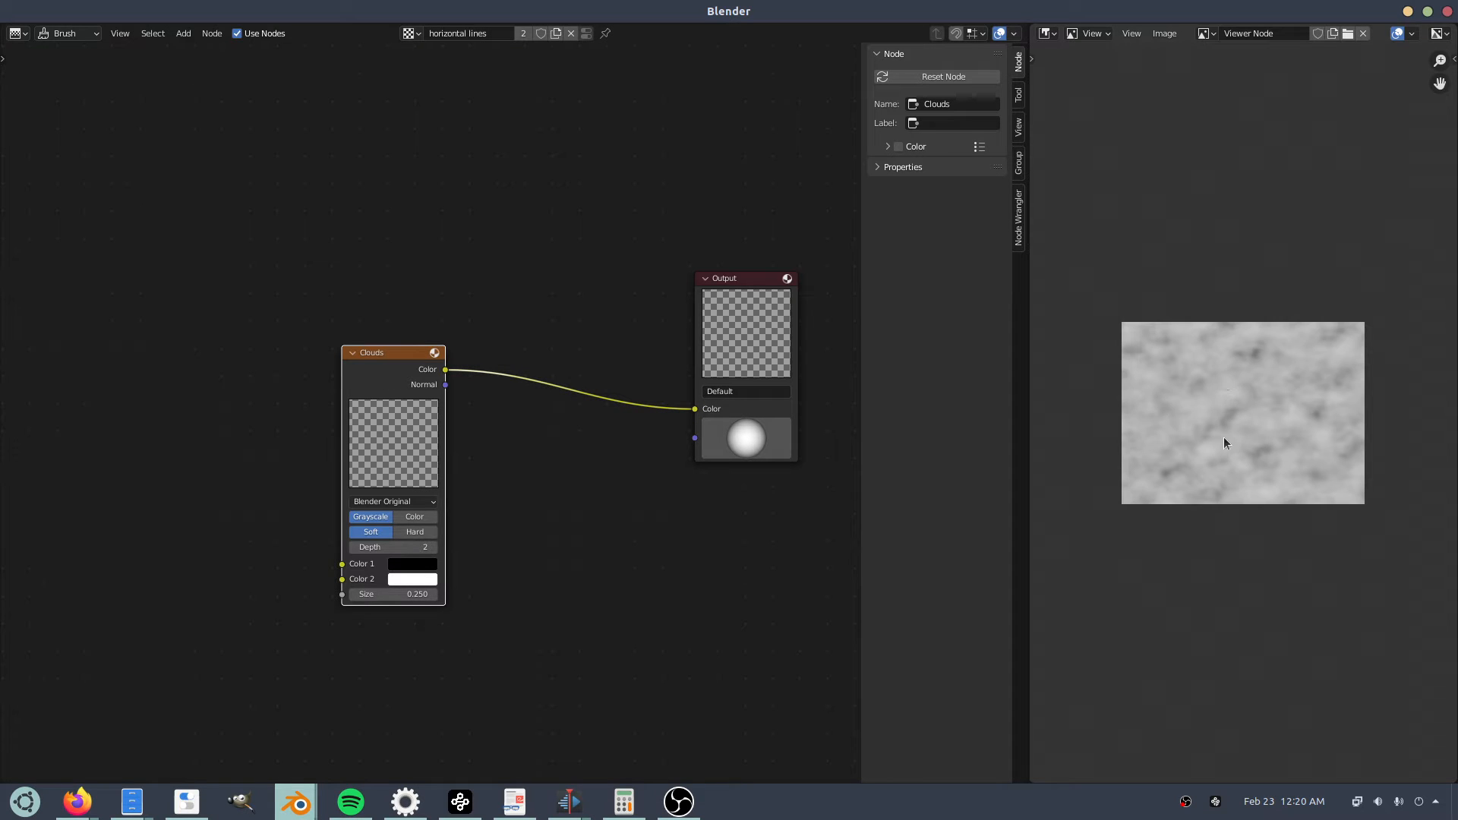
Insert a Scale node between Clouds and Output and set its X scale to 0.
key(g)
click(300, 341)
key(shift+a)
click(566, 366)
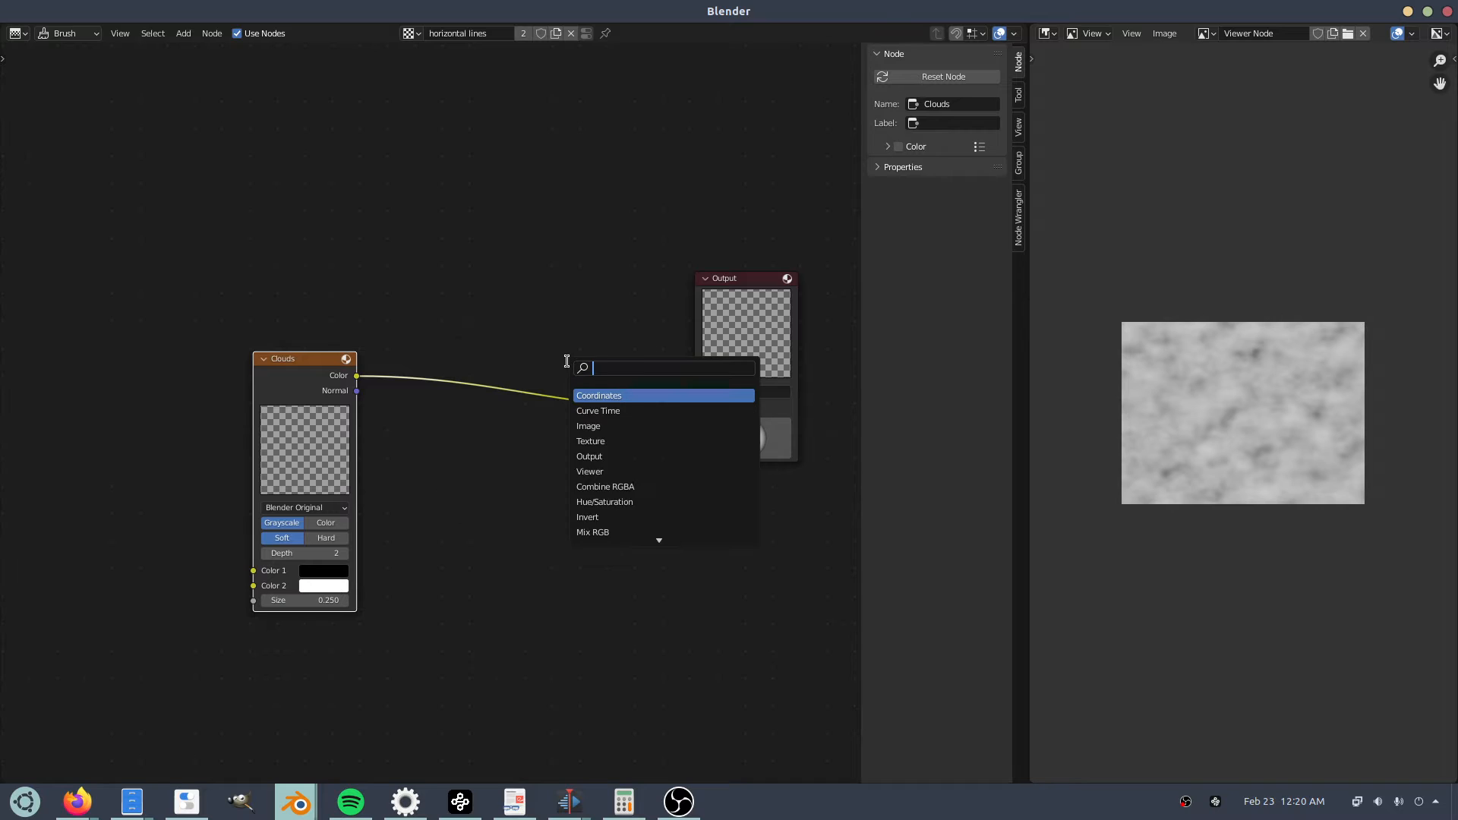
text(sca)
key(Return)
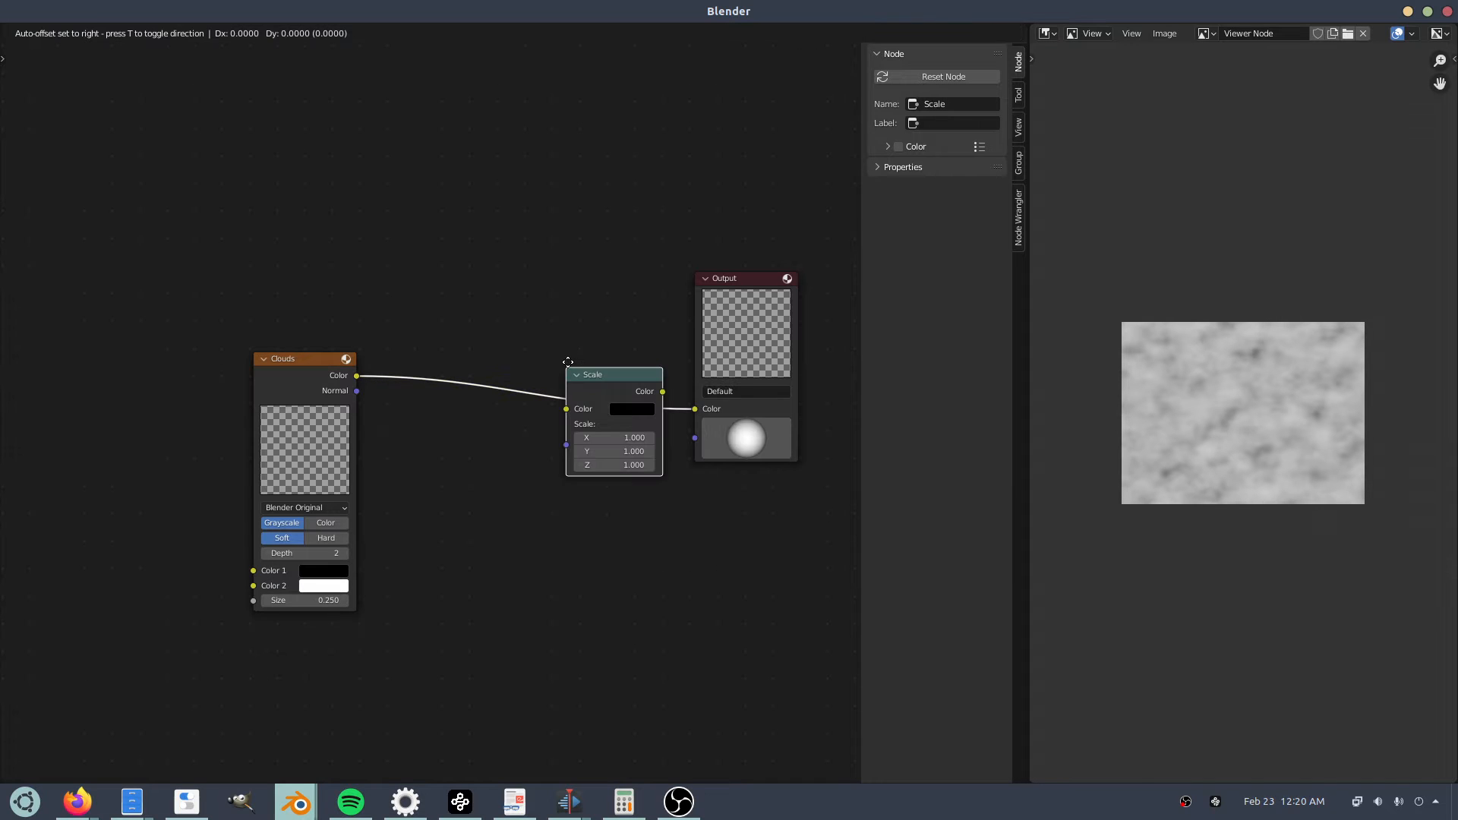
click(452, 340)
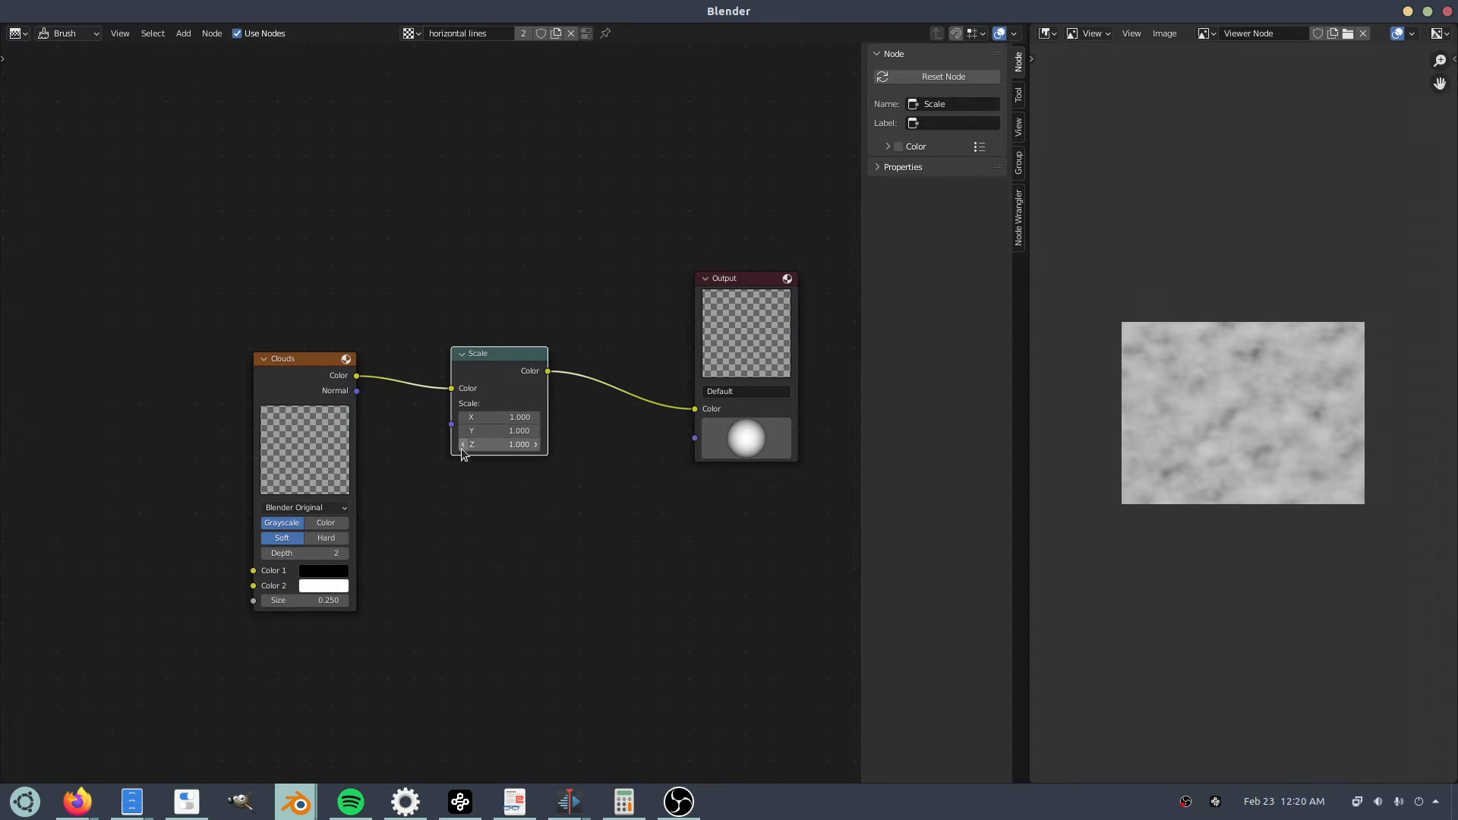
click(490, 420)
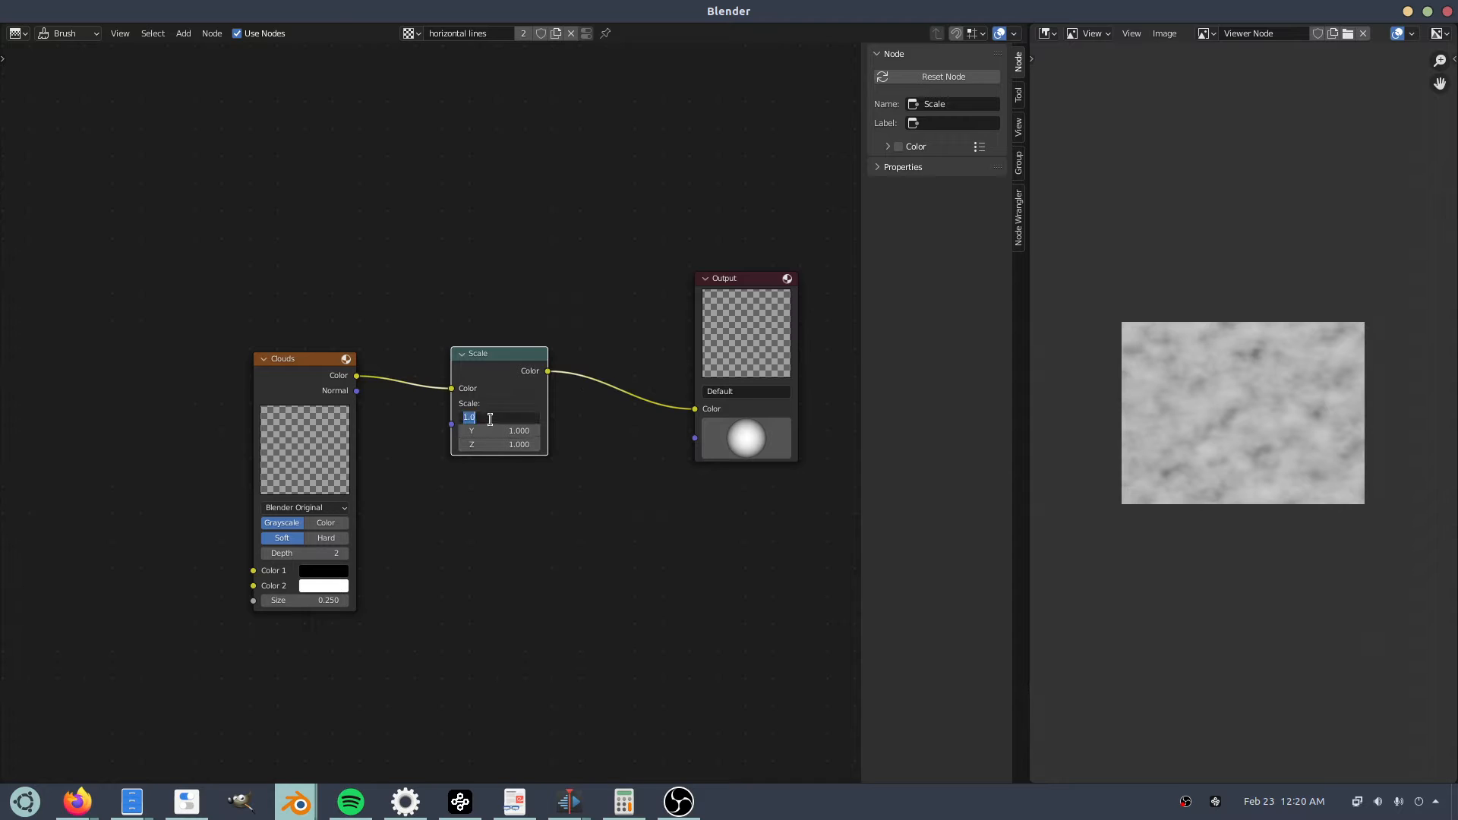
key(Return)
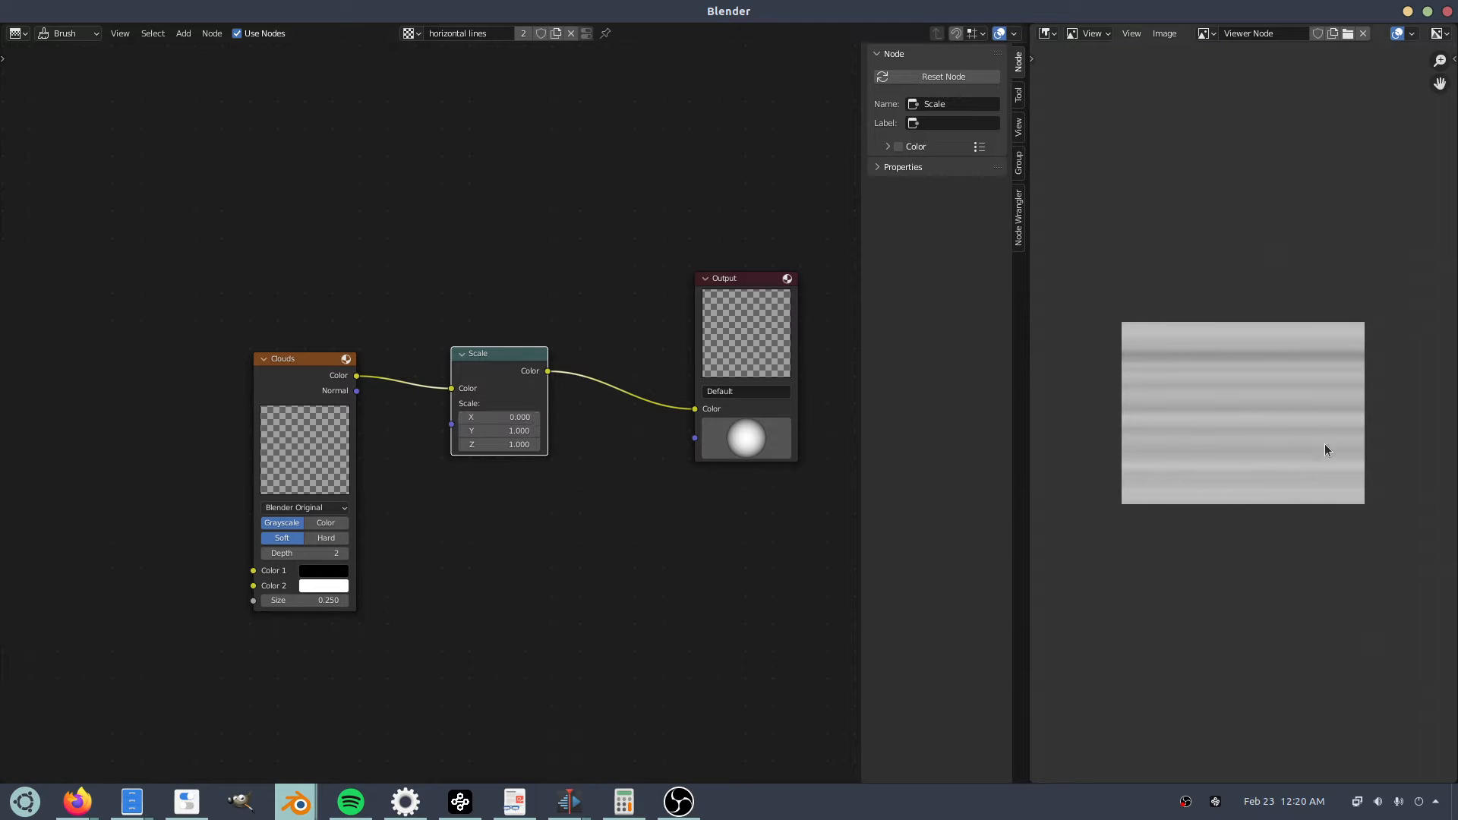
Move the Clouds and Scale nodes away from Output and insert a ColorRamp node between Scale and Output.
drag(598, 591, 178, 326)
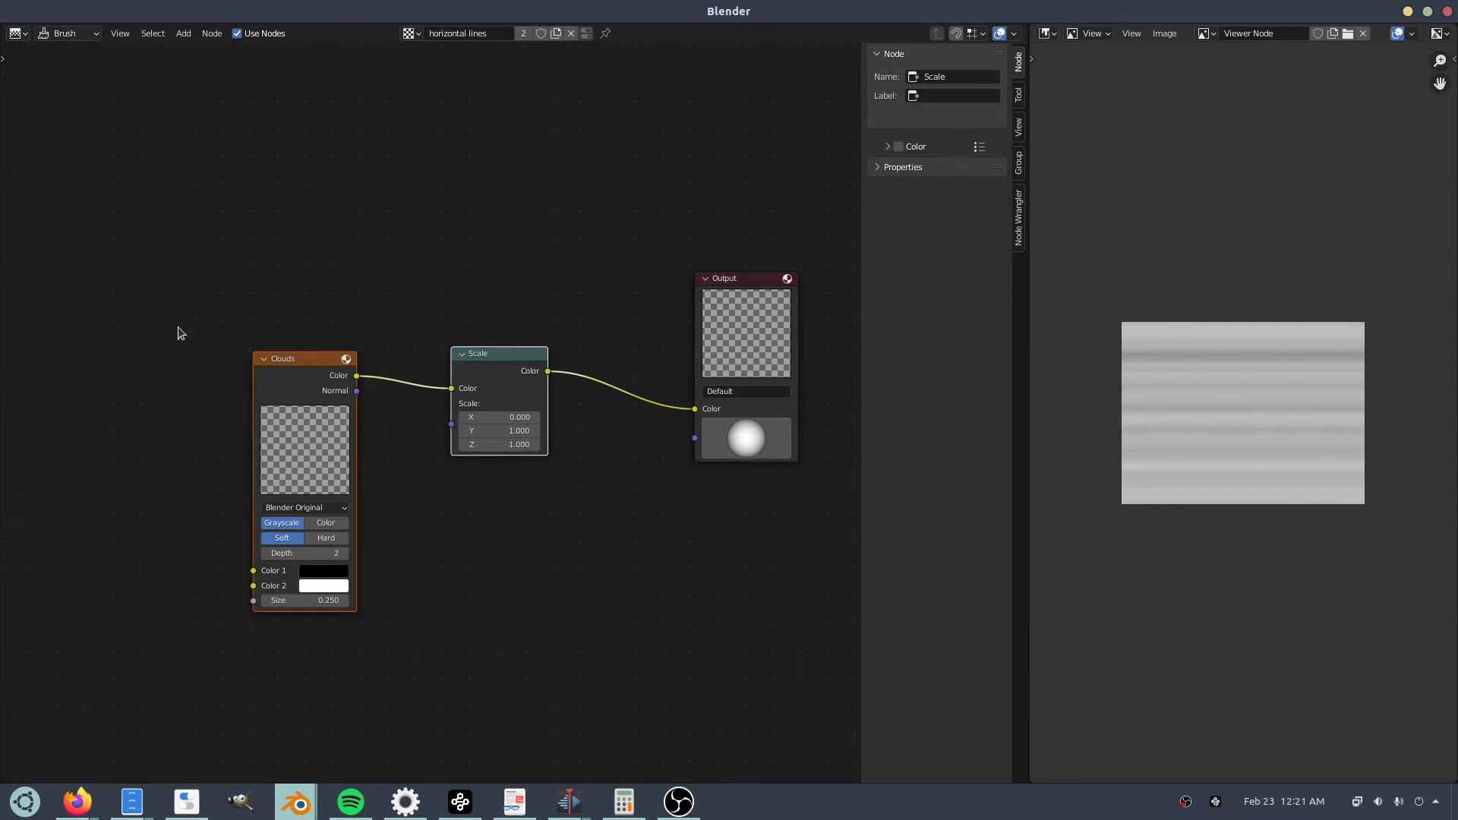
drag(520, 368, 304, 393)
key(shift+a)
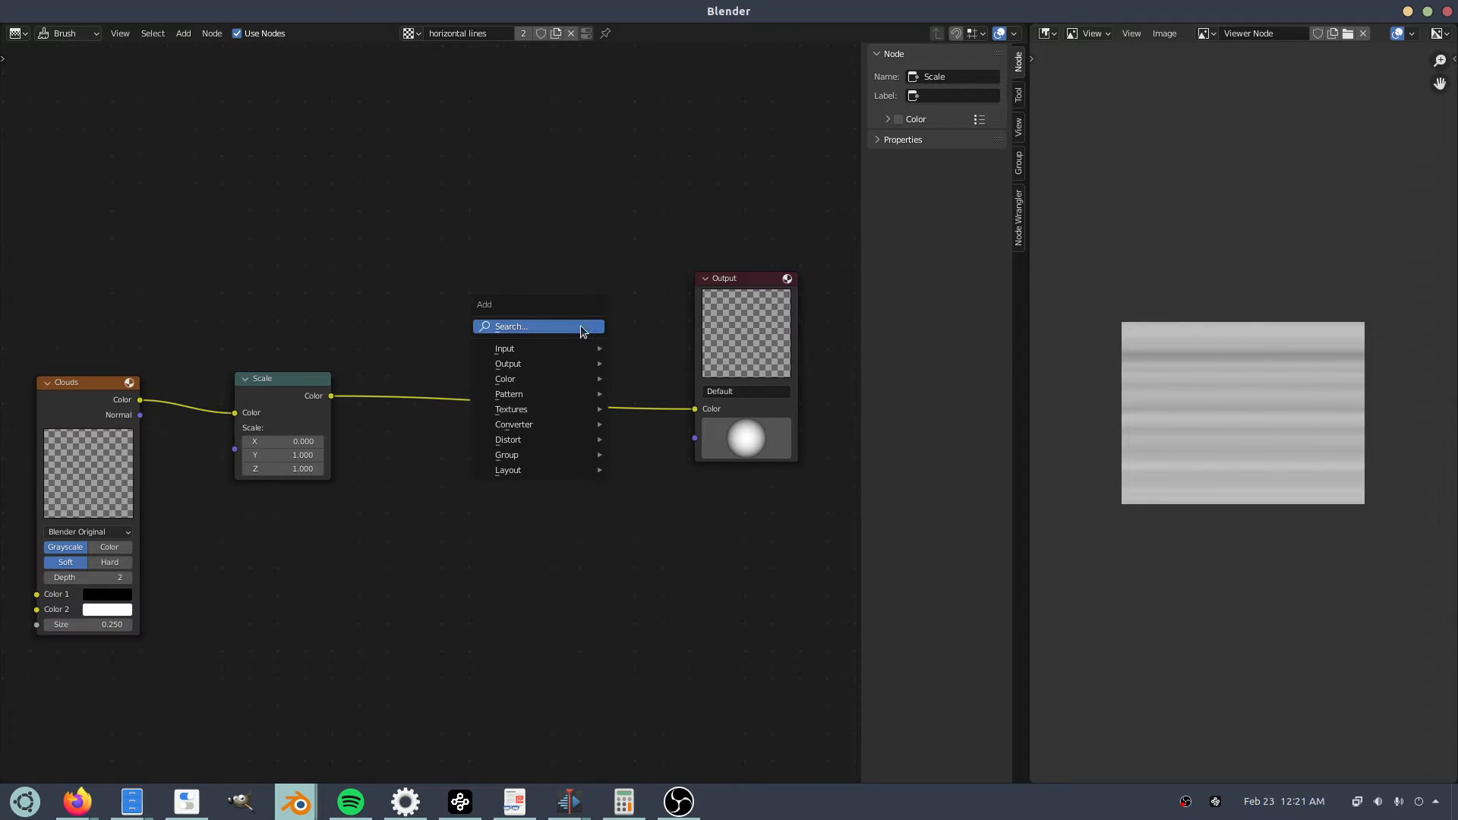
text(col)
key(Return)
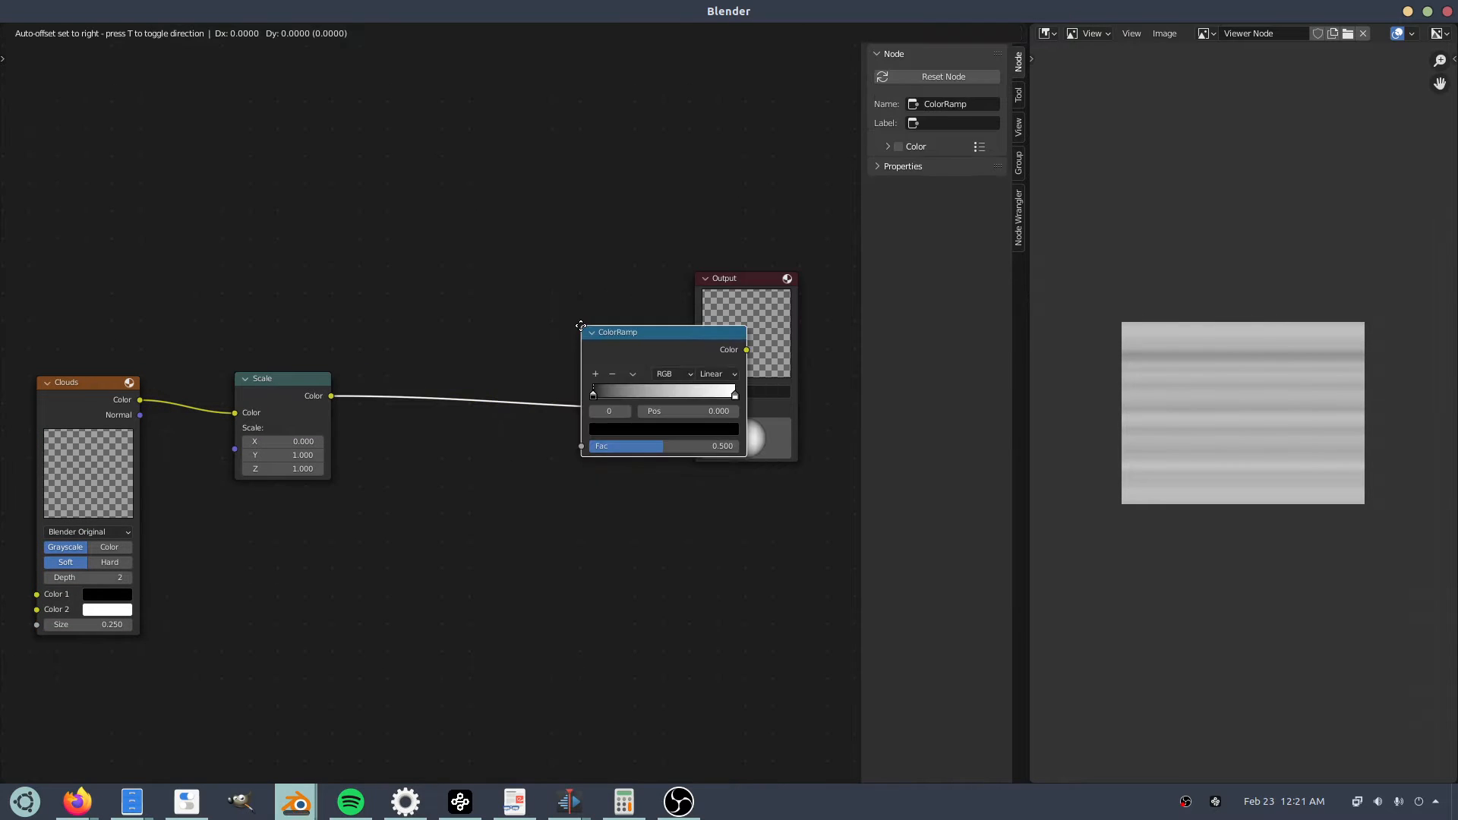
click(516, 394)
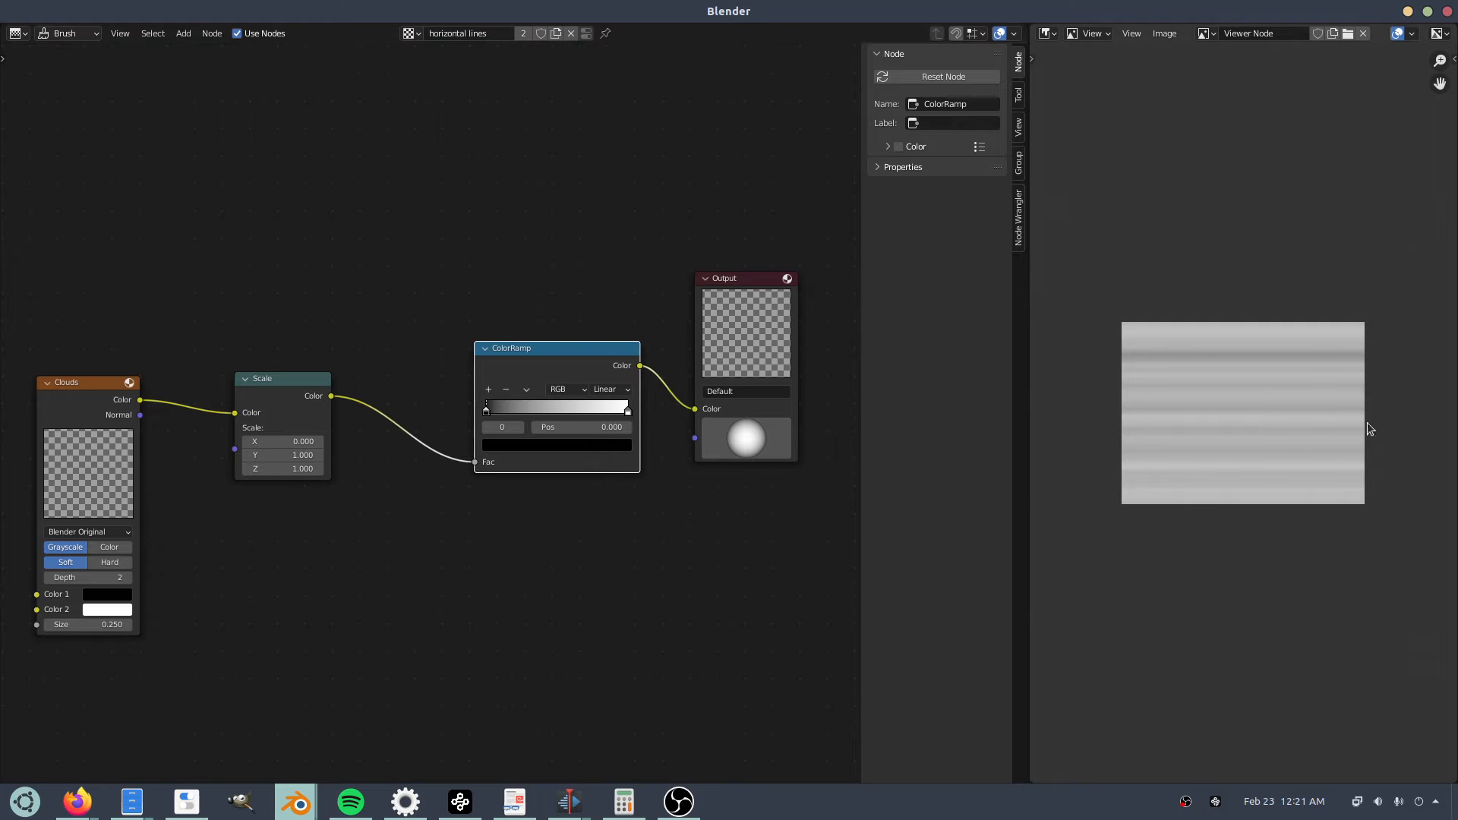
Set the ColorRamp's black stop to position 0.709 and move the node closer to Scale.
drag(487, 412, 617, 404)
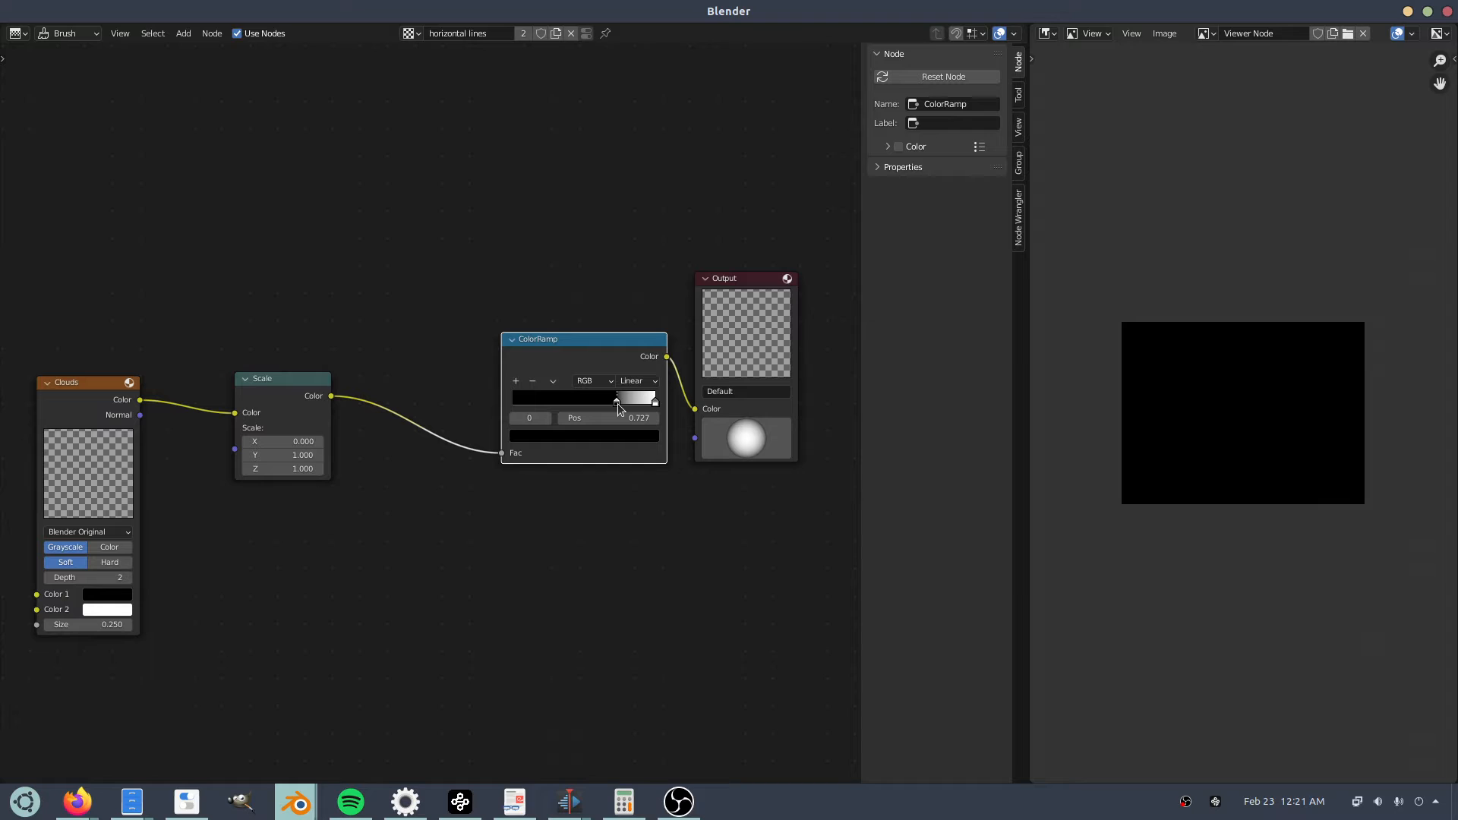
drag(617, 403, 616, 403)
drag(579, 344, 485, 358)
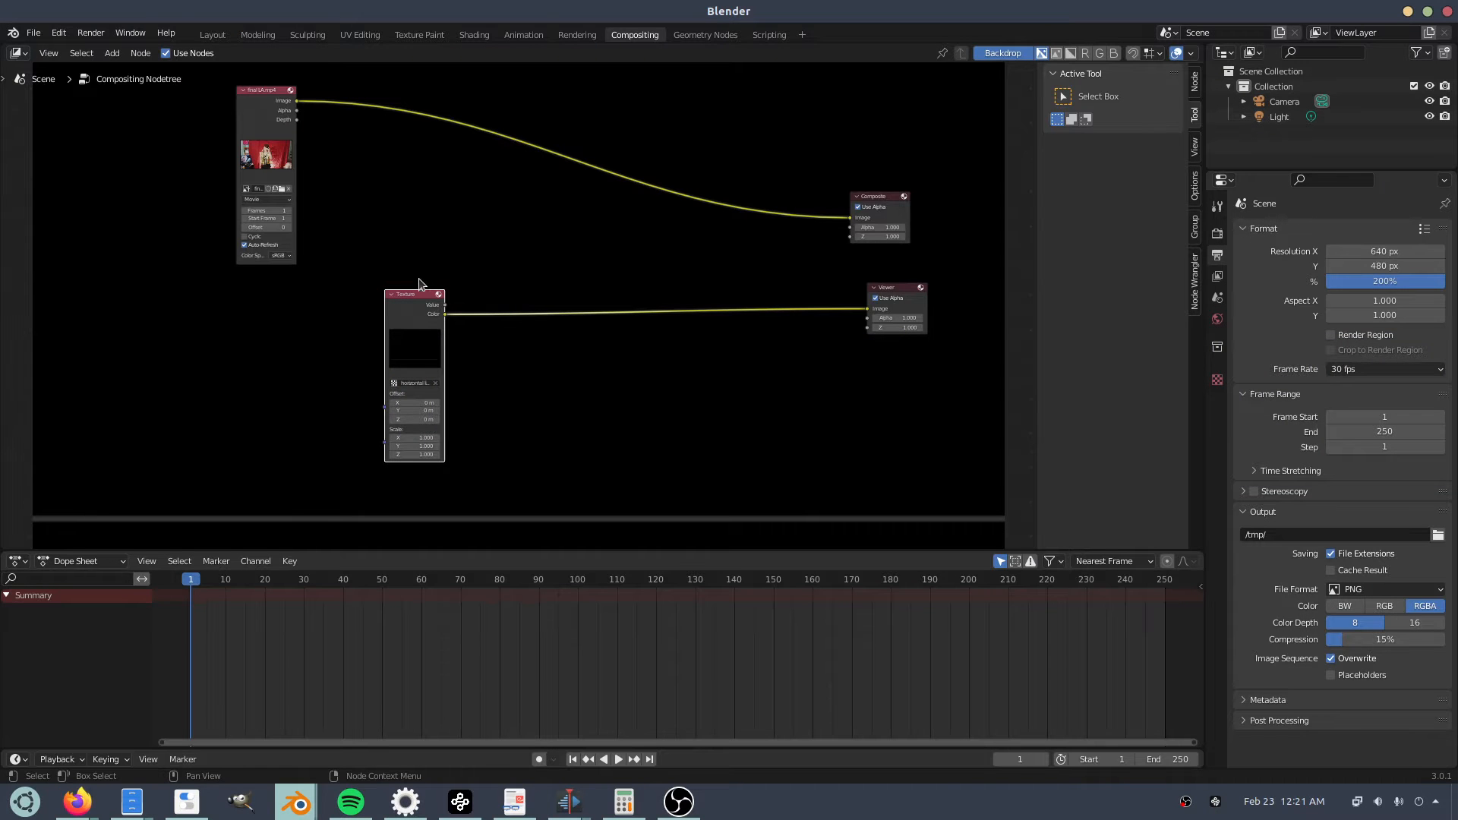
drag(420, 296, 310, 287)
key(shift+a)
click(351, 377)
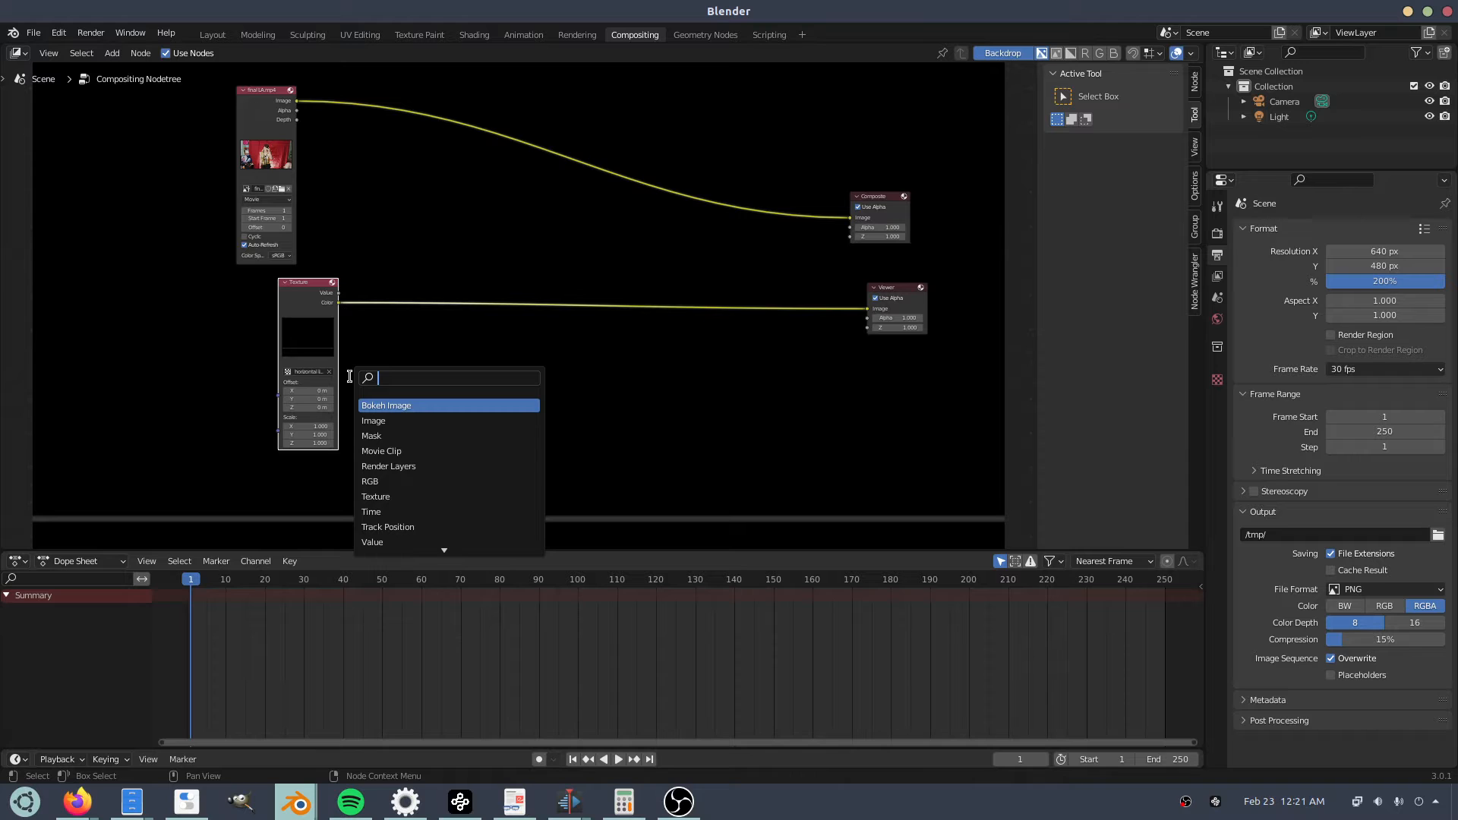
text(transf)
key(Return)
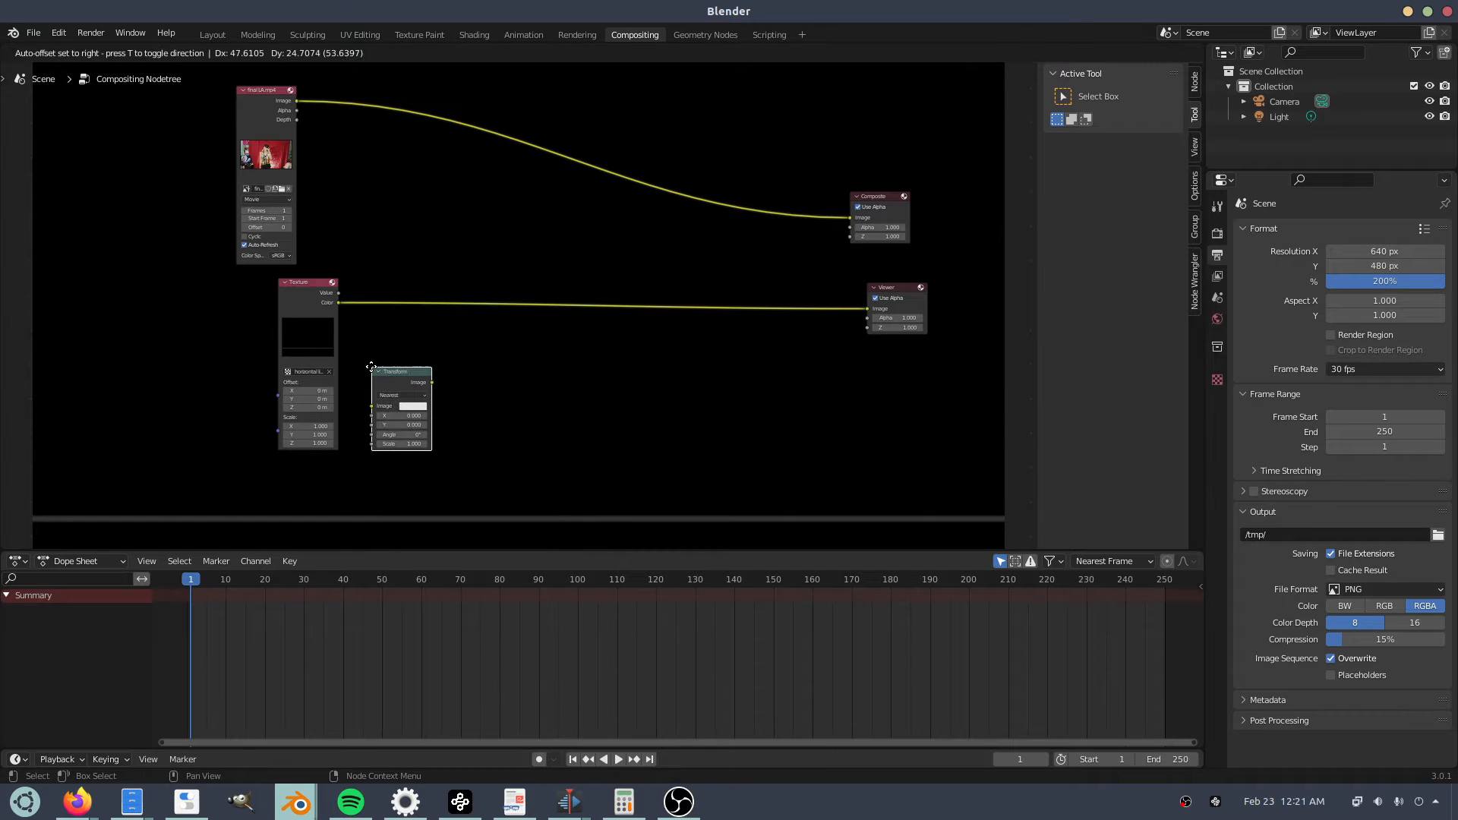
click(371, 367)
key(x)
In the main window's compositor, keyframe the Texture node's Offset at frame 1 and select the node.
scroll(279, 425, up, 3)
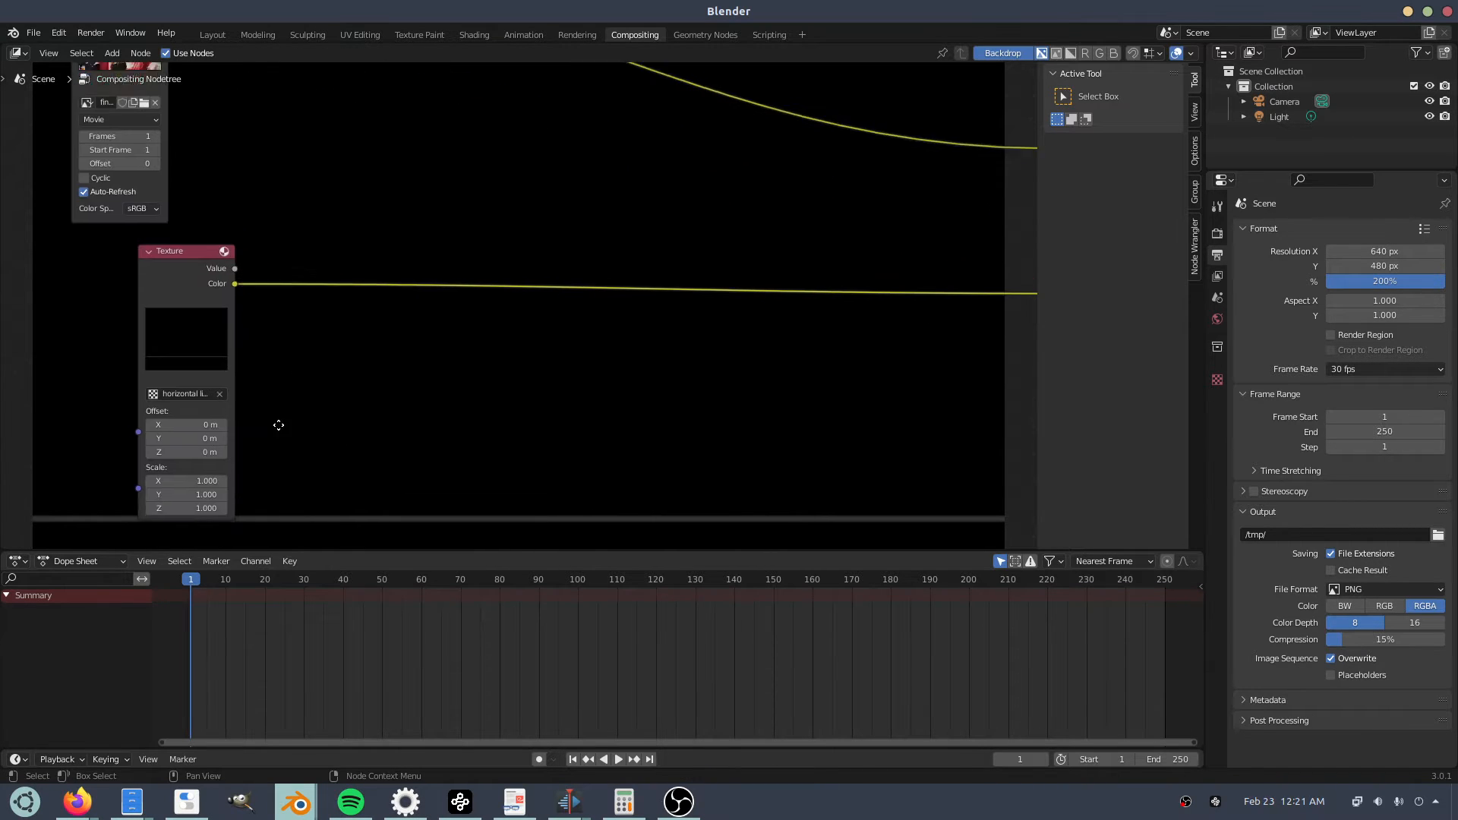
middle_drag(279, 425, 546, 281)
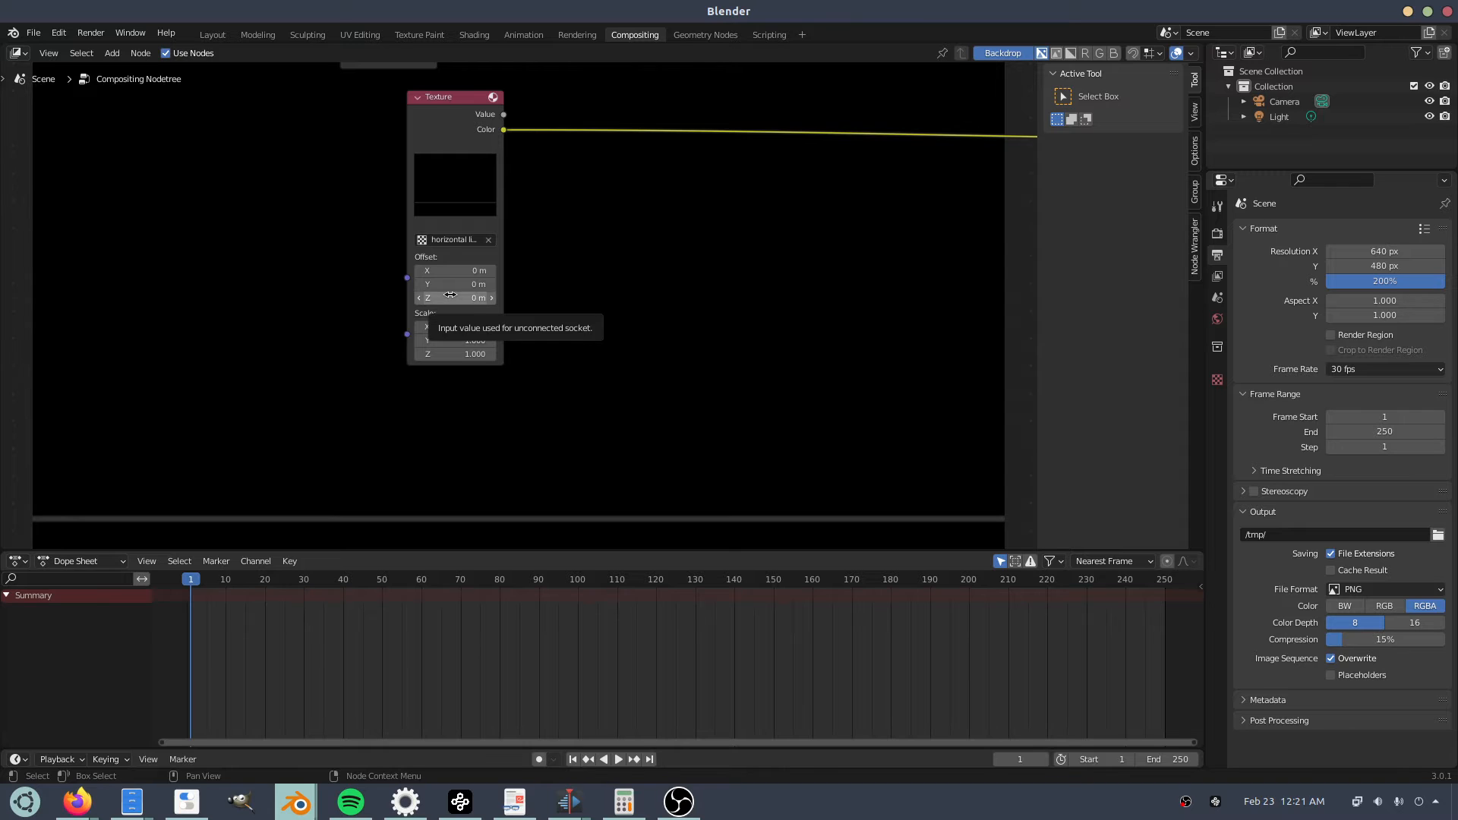
key(i)
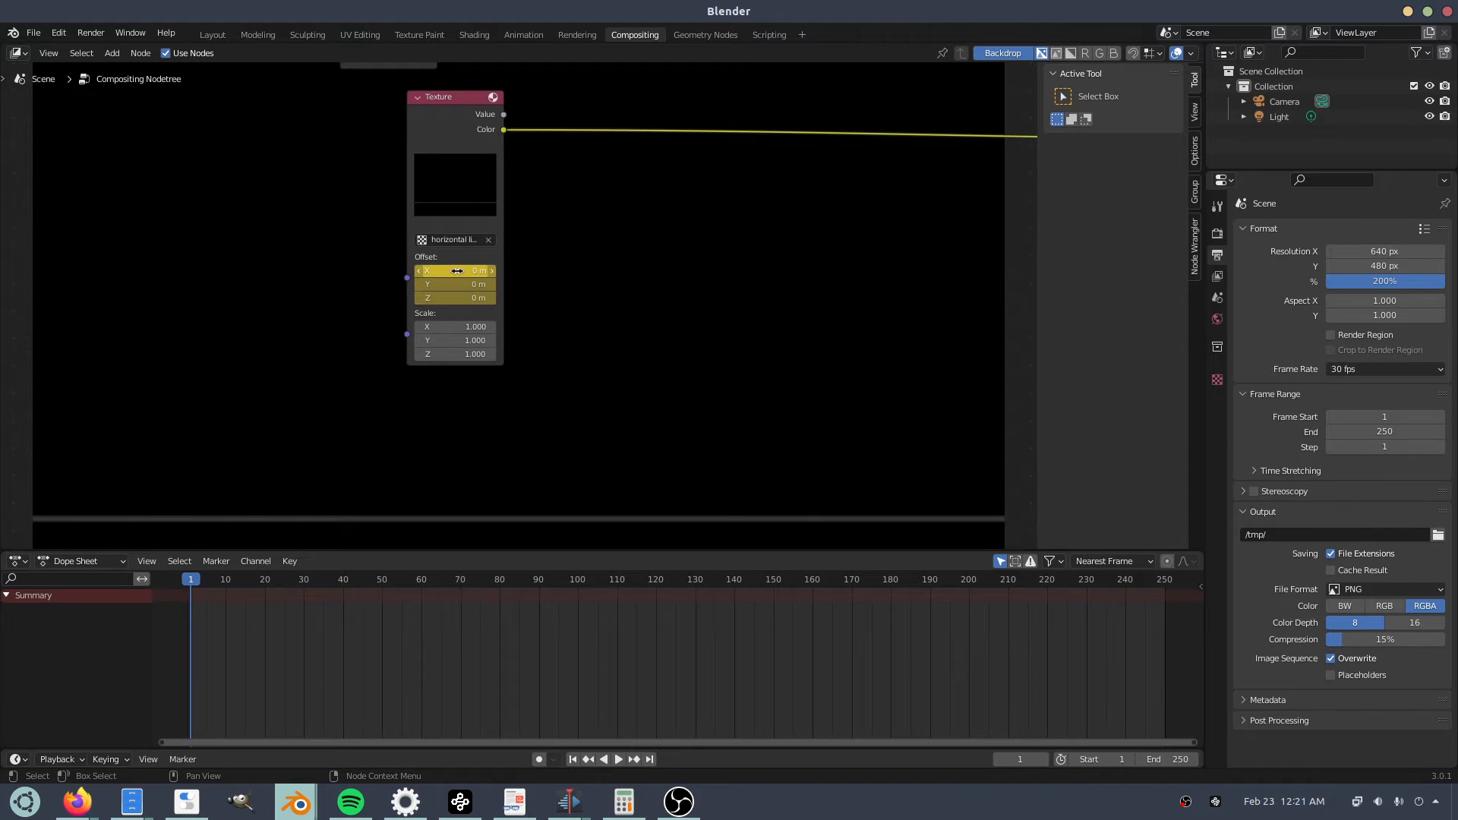
click(6, 595)
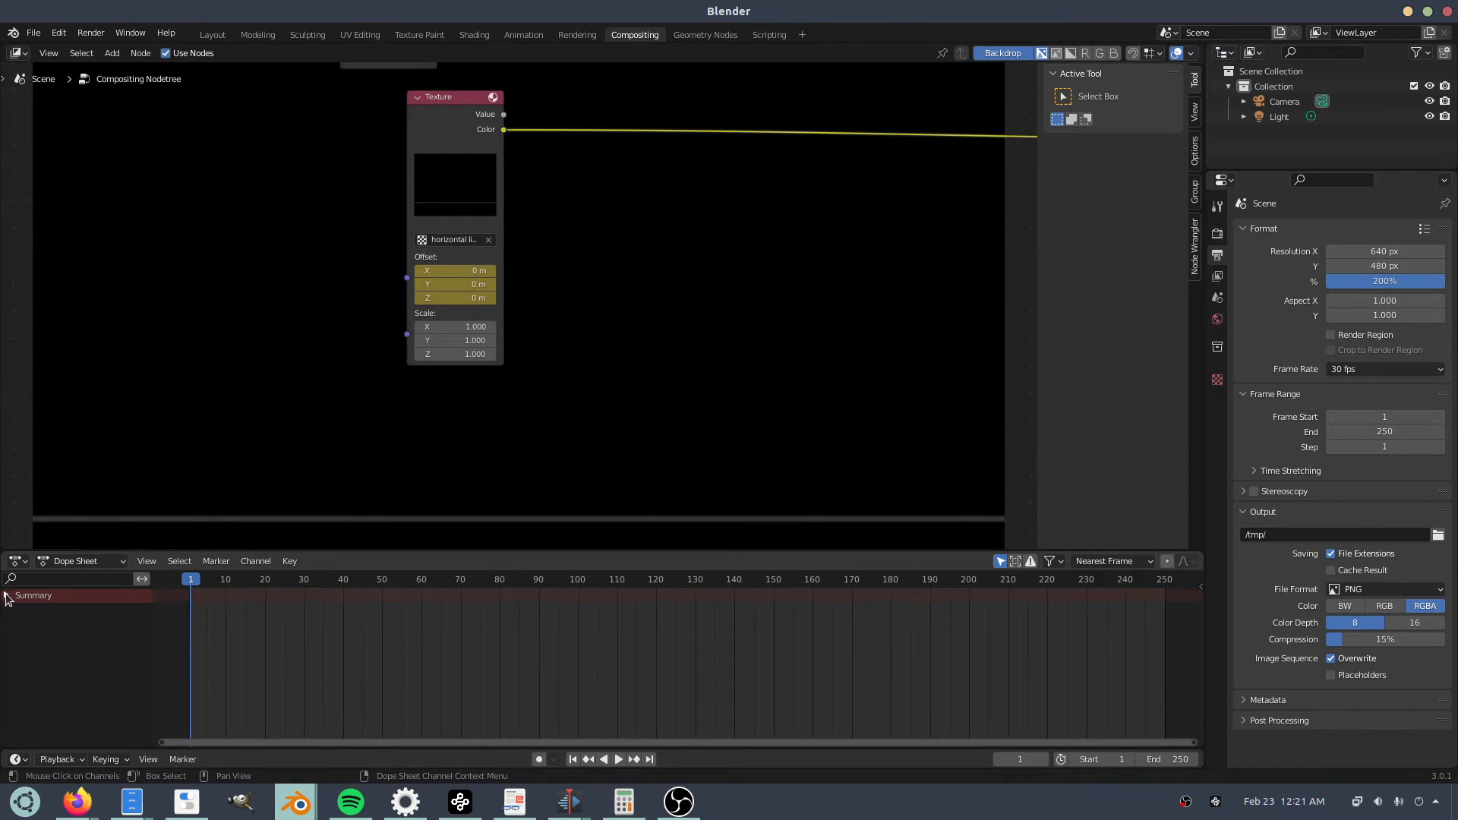
click(427, 228)
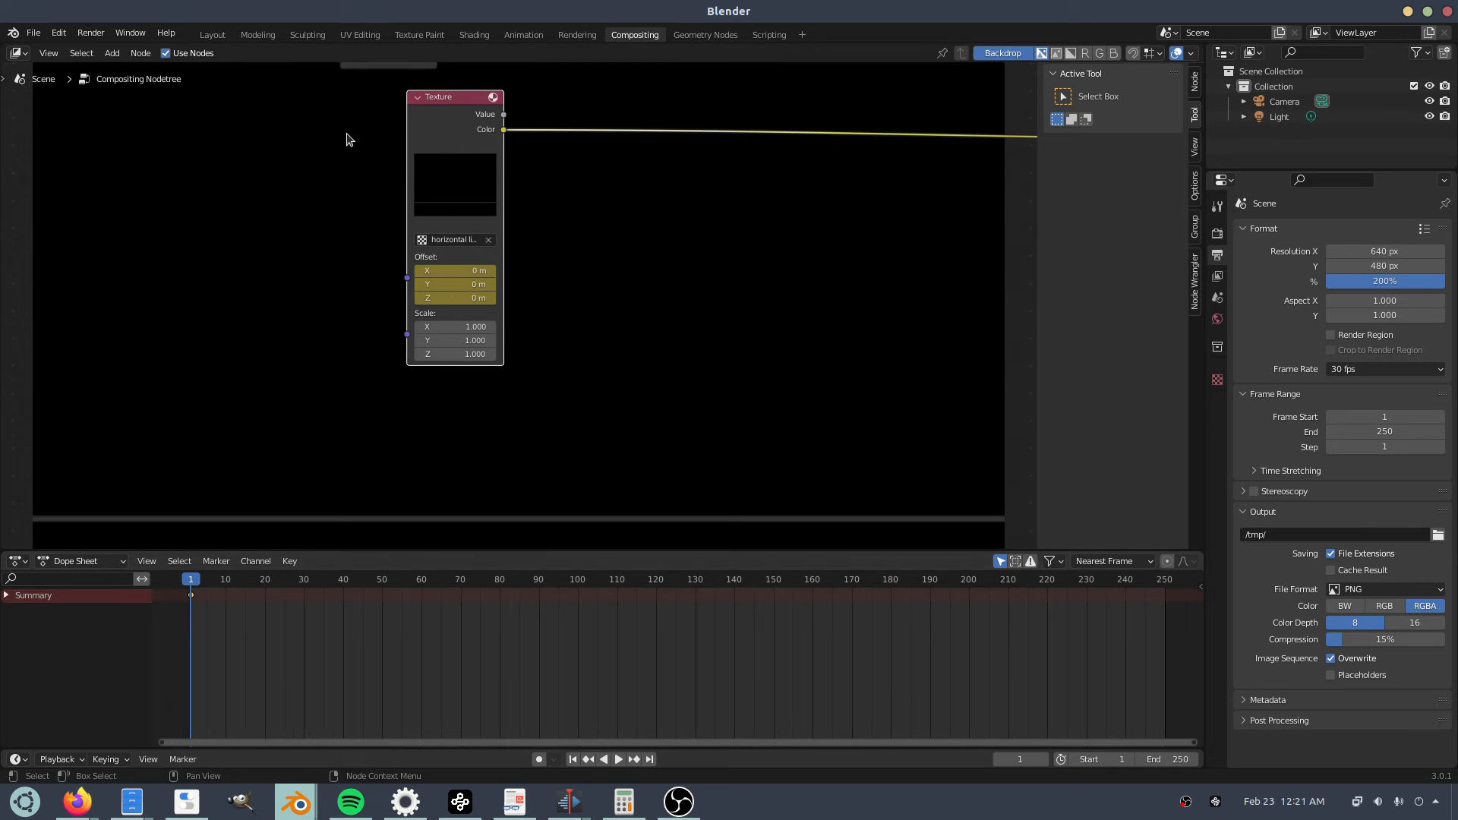
Expand the Compositing Nodetree animation channels, select the Y Offset channel, and switch the Dope Sheet area to the Graph Editor.
click(6, 595)
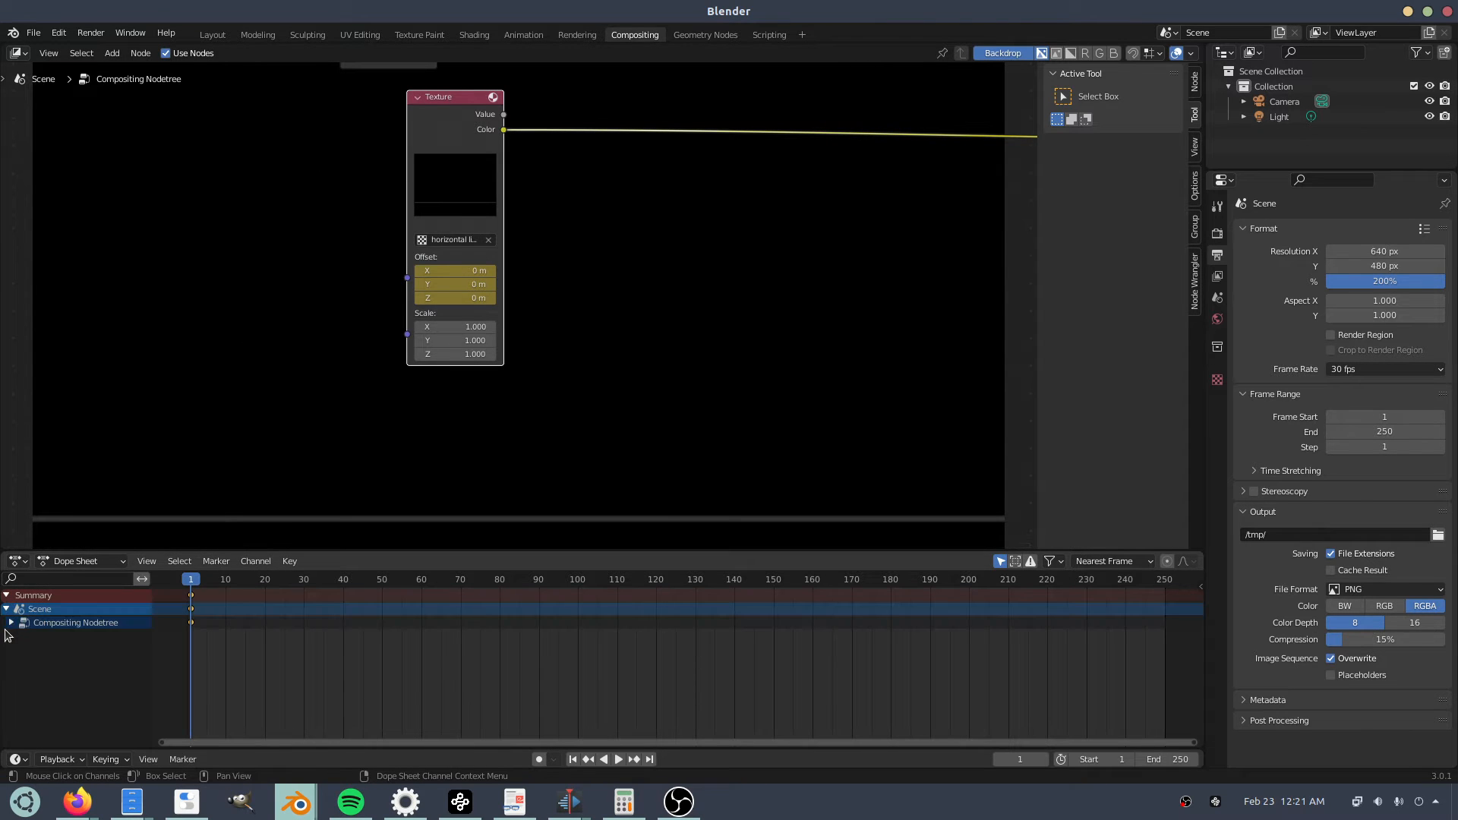
click(11, 622)
click(33, 652)
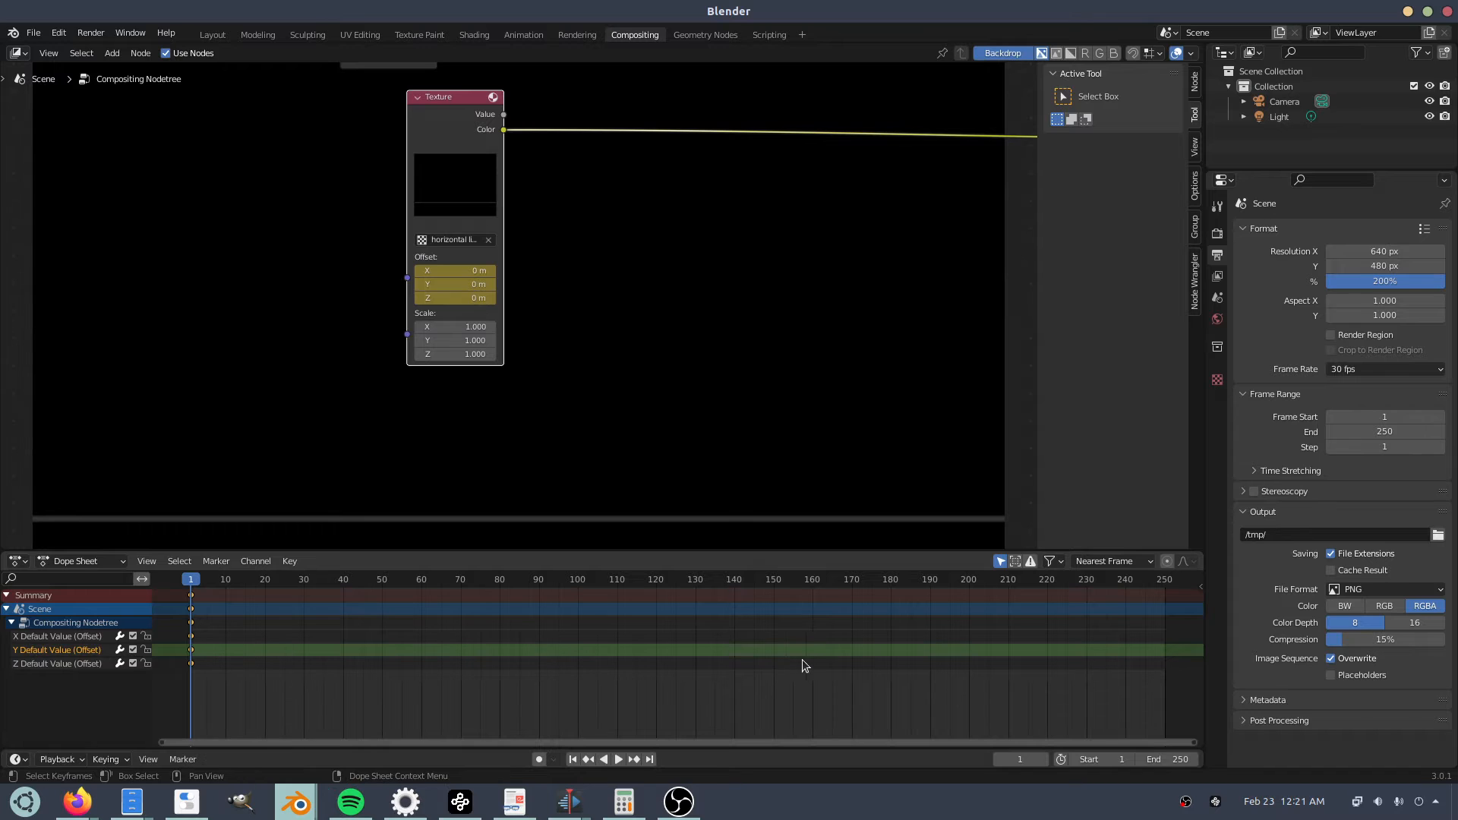
click(27, 562)
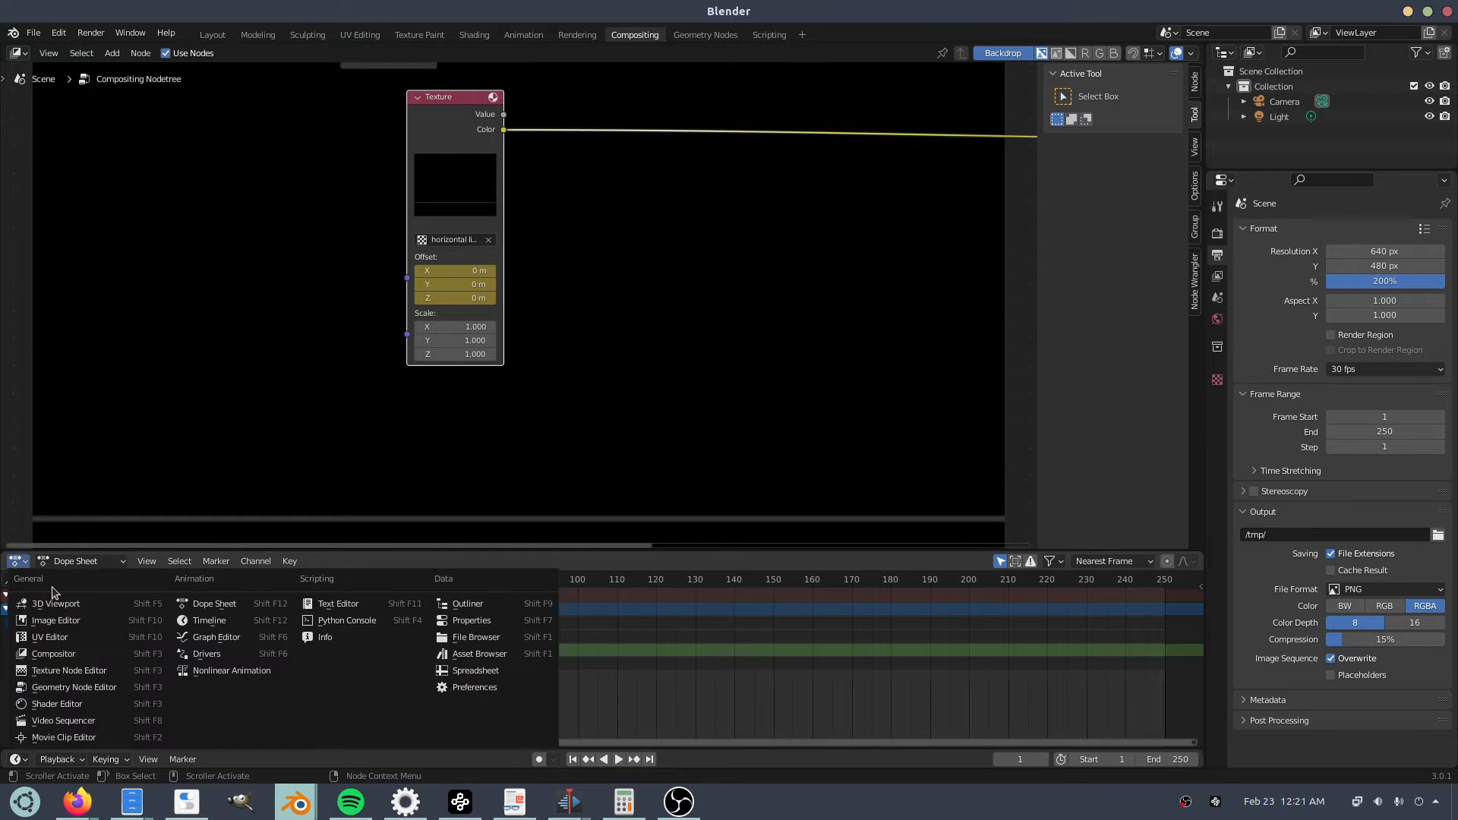
click(216, 645)
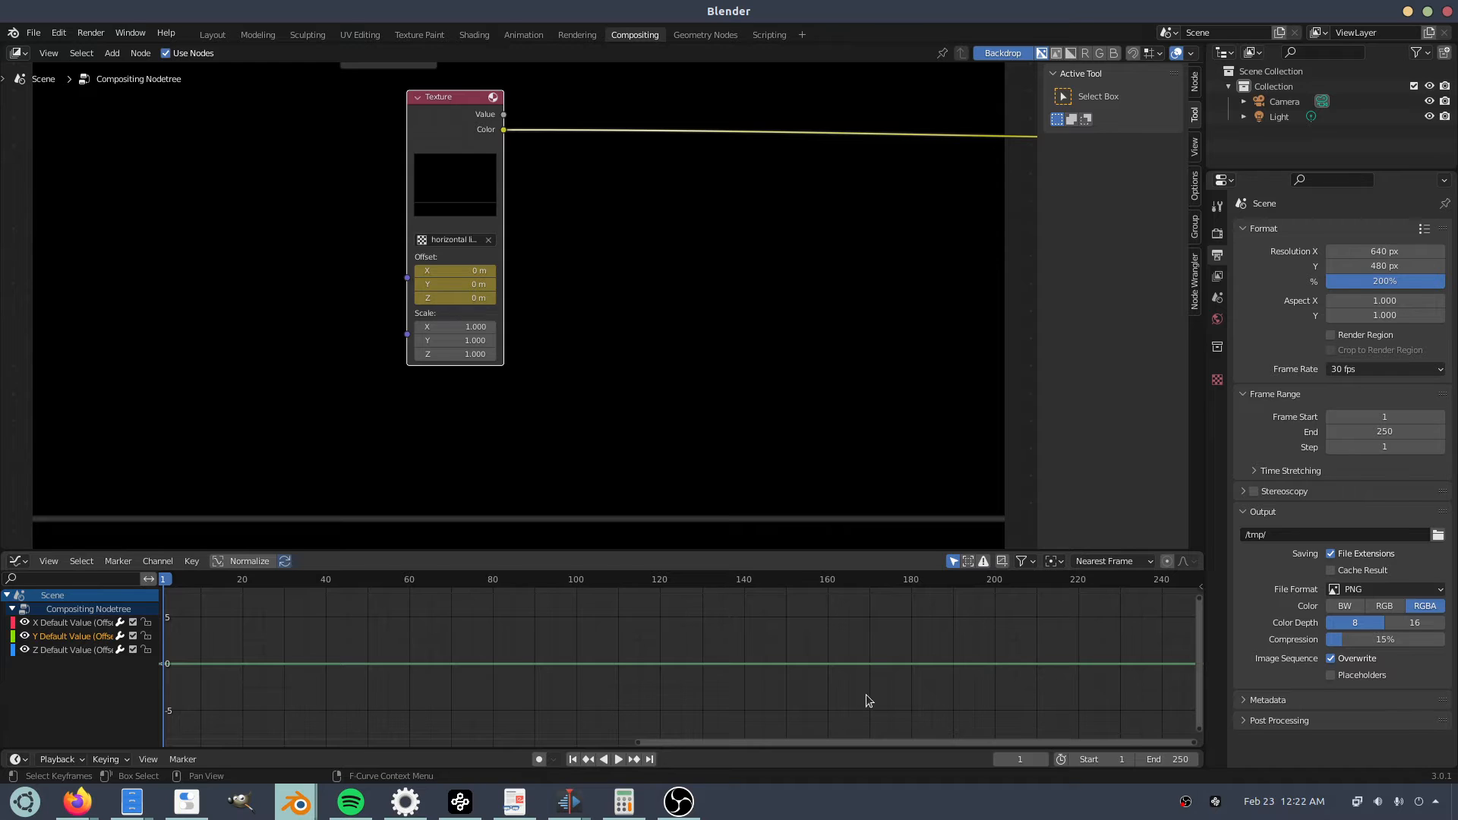
Add a Generator modifier to the Y Offset F-curve.
key(n)
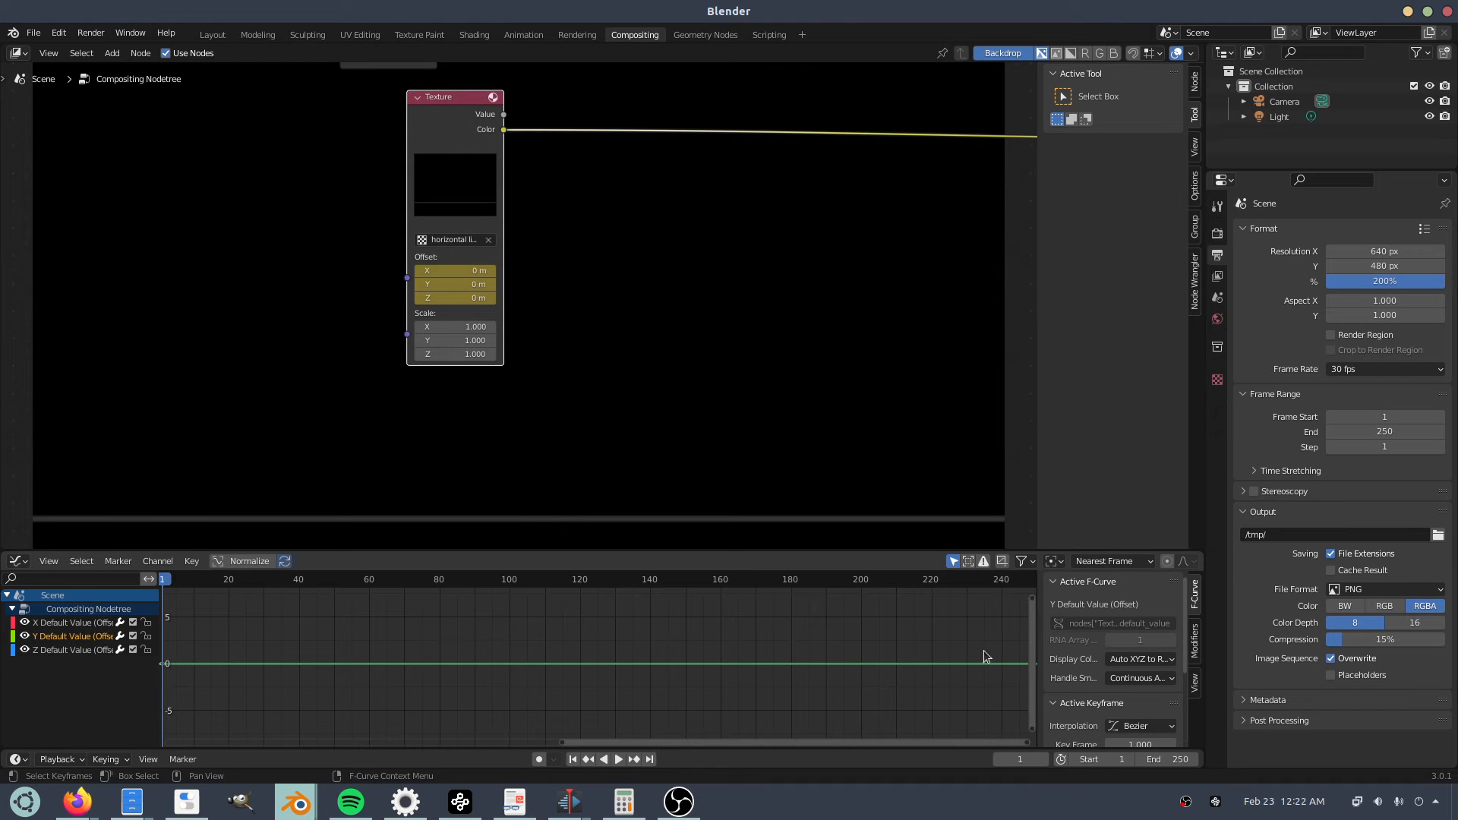
click(1197, 644)
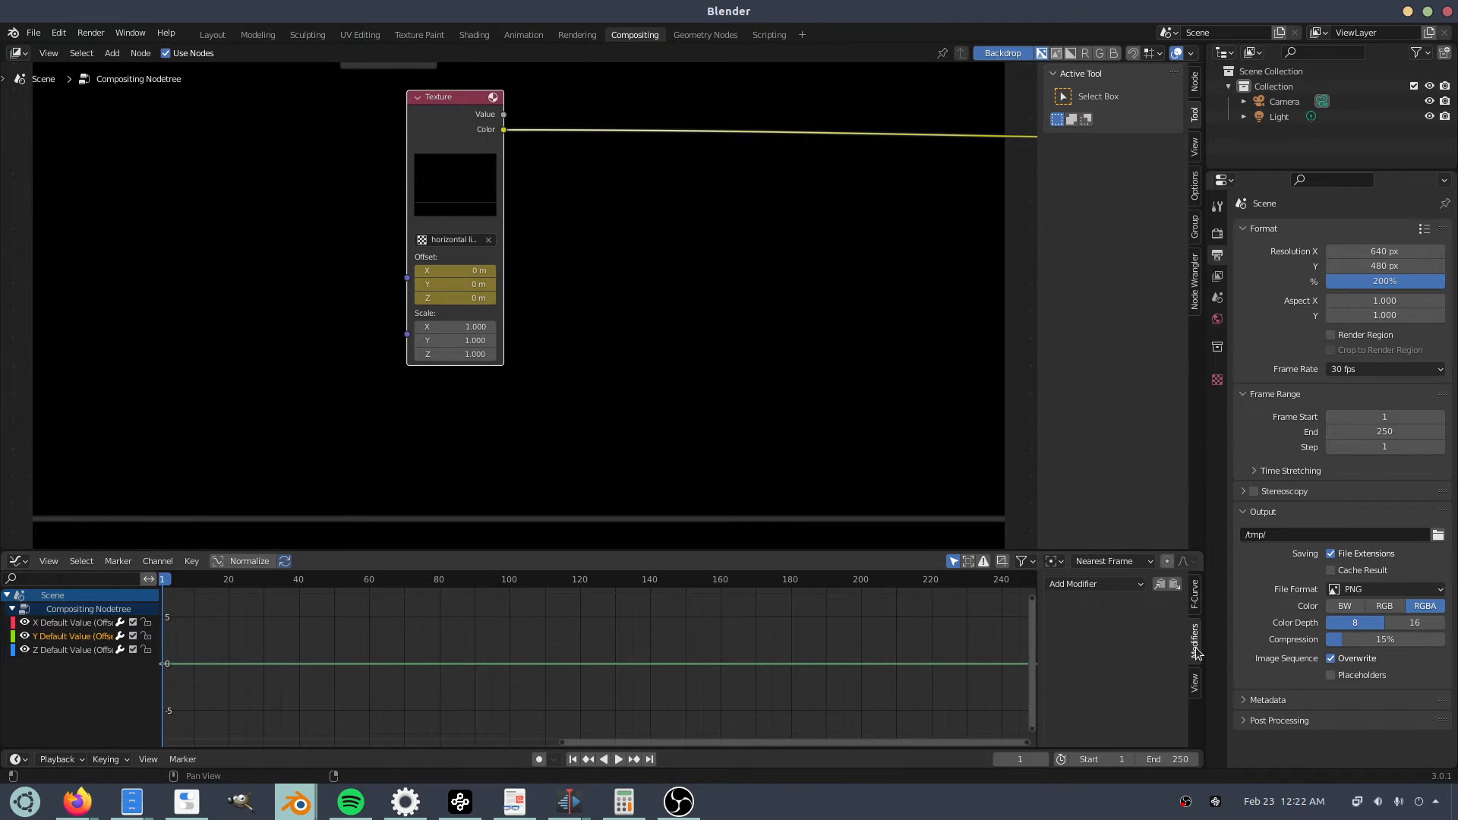
click(1097, 585)
click(1093, 601)
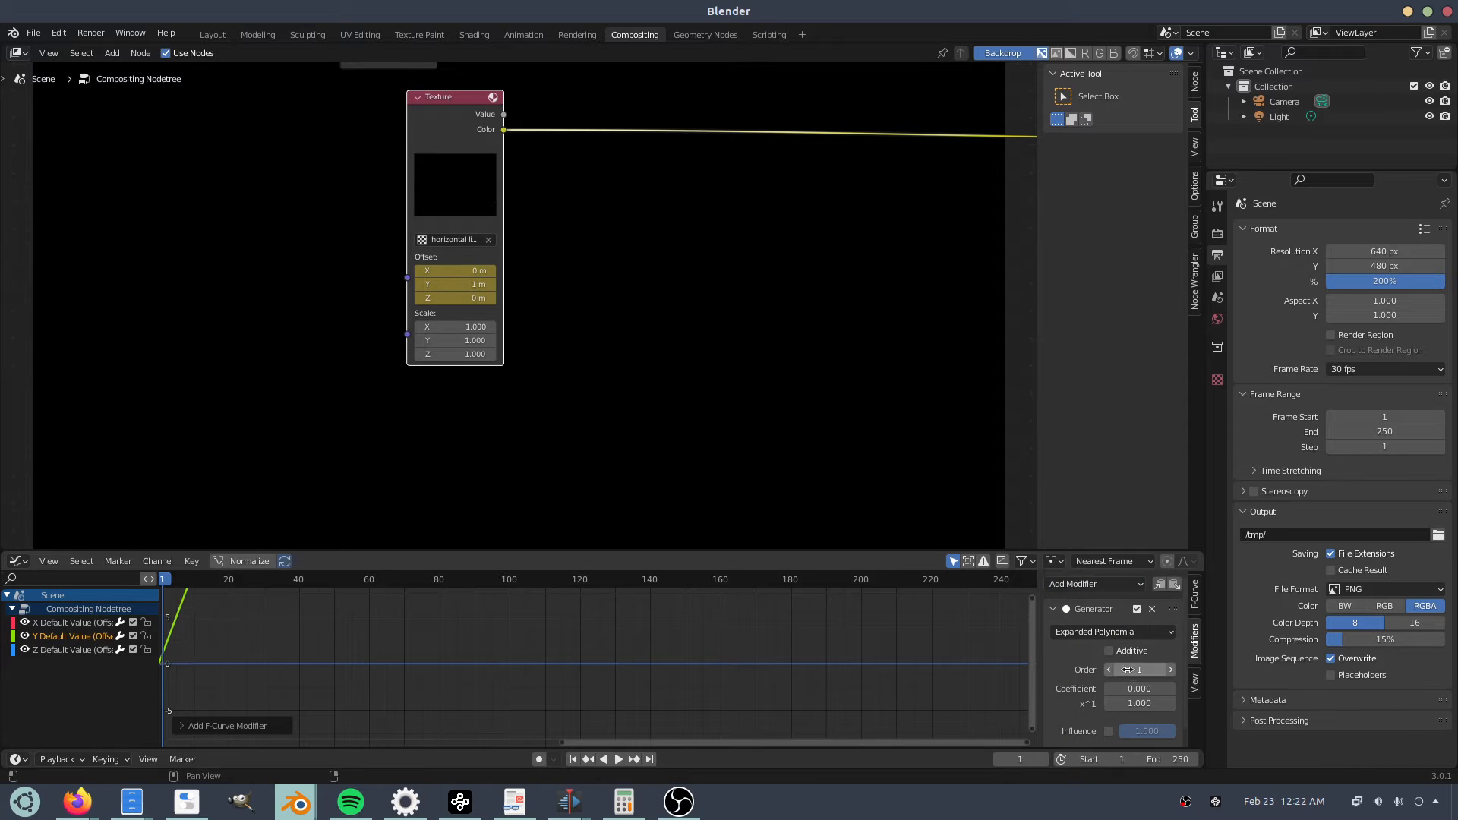
Play the animation to check the horizontal lines' movement in the backdrop, and scrub to frame 21.
key(space)
scroll(393, 422, down, 4)
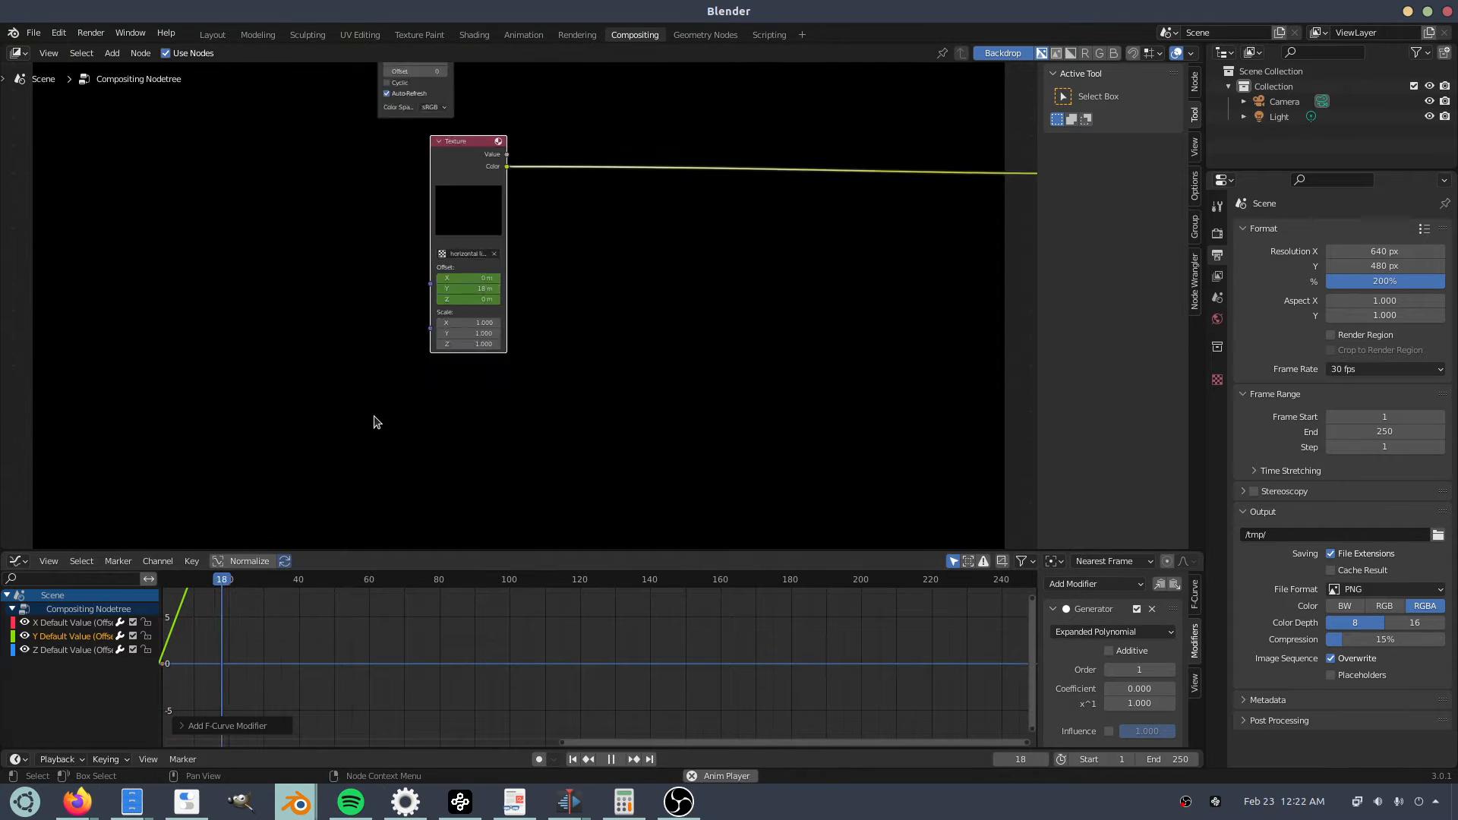
key(alt+Tab)
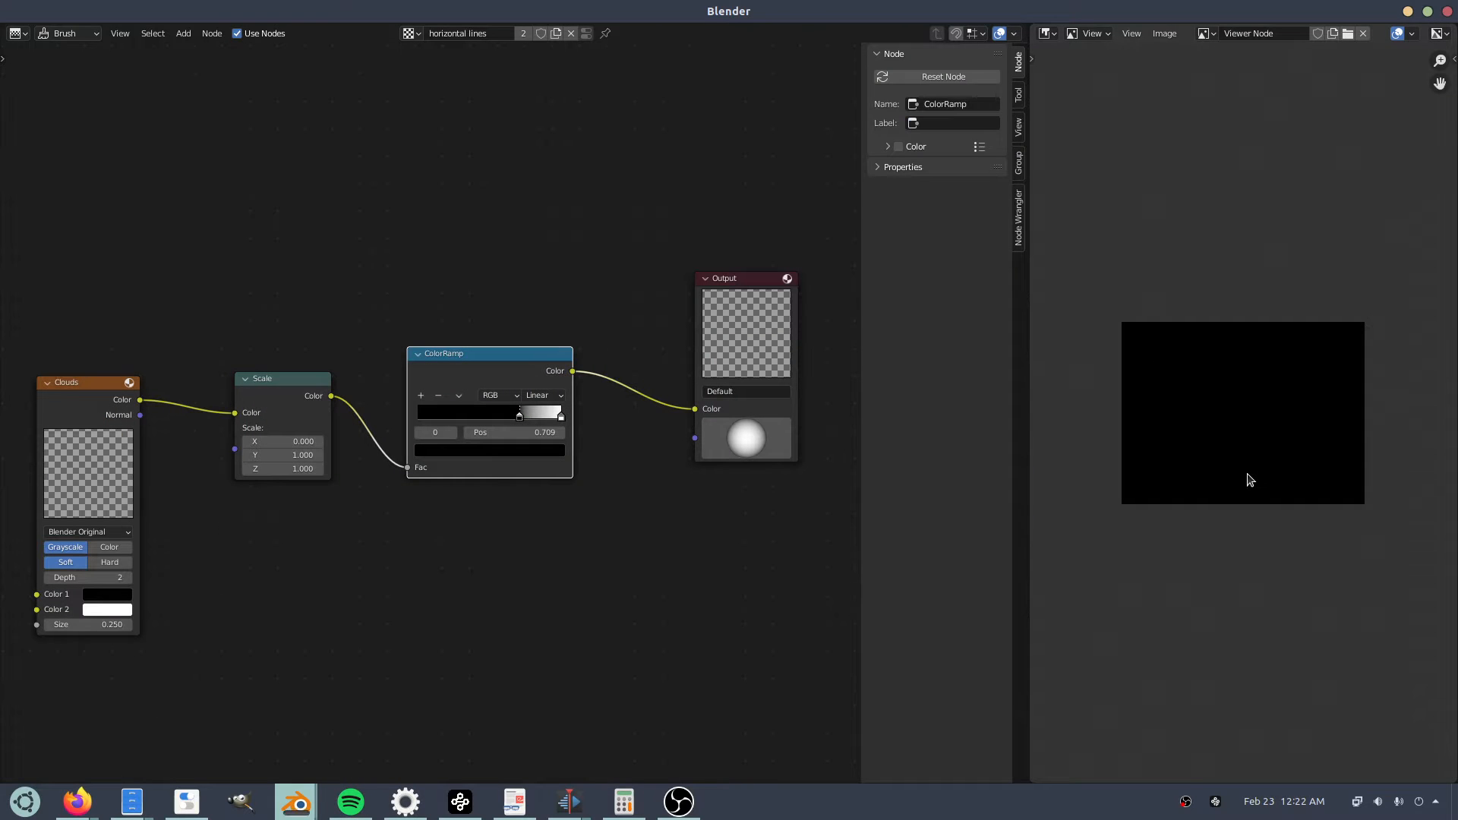
key(alt+Tab)
scroll(651, 462, down, 2)
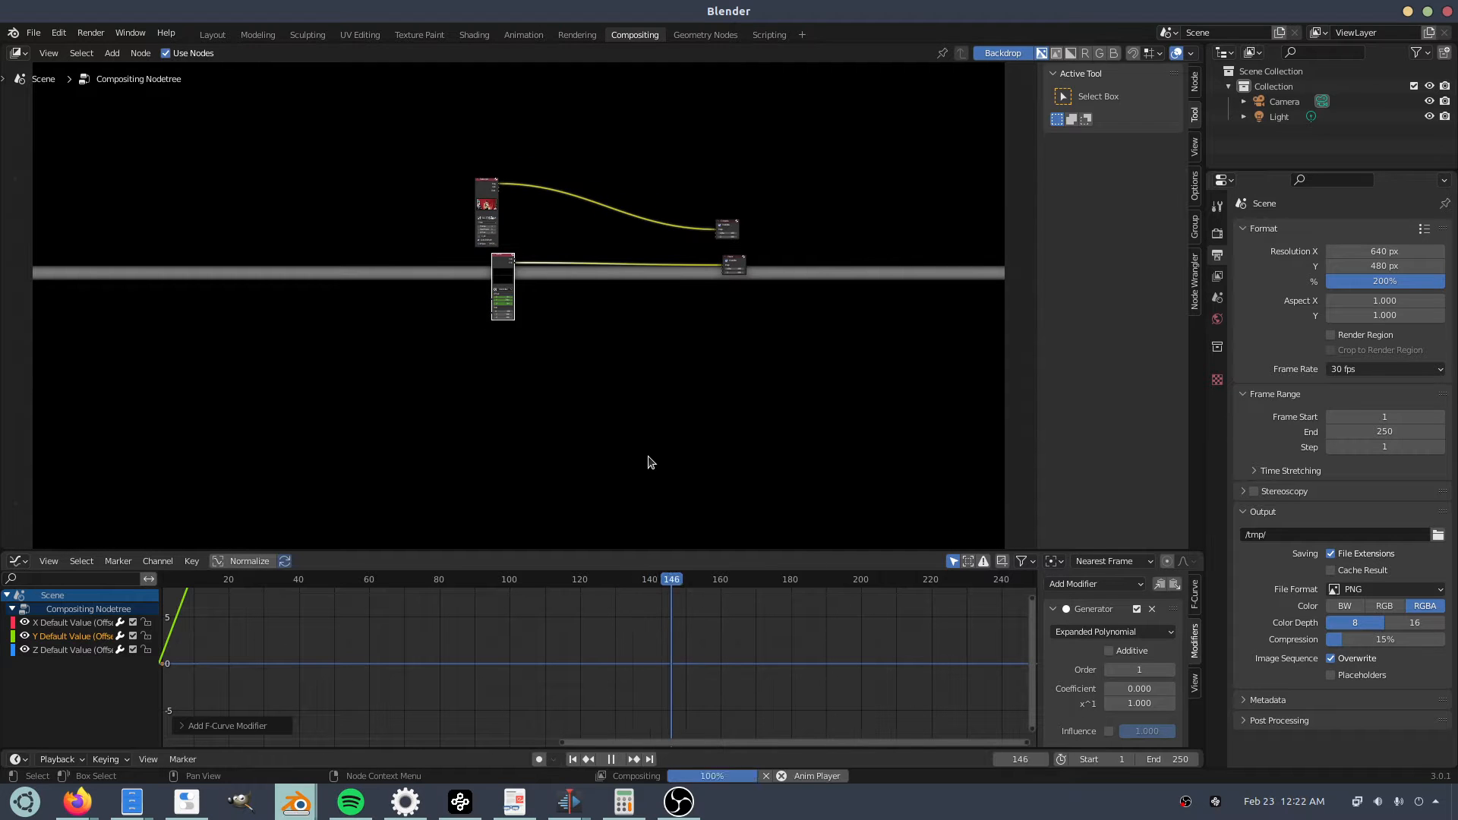
drag(532, 579, 289, 581)
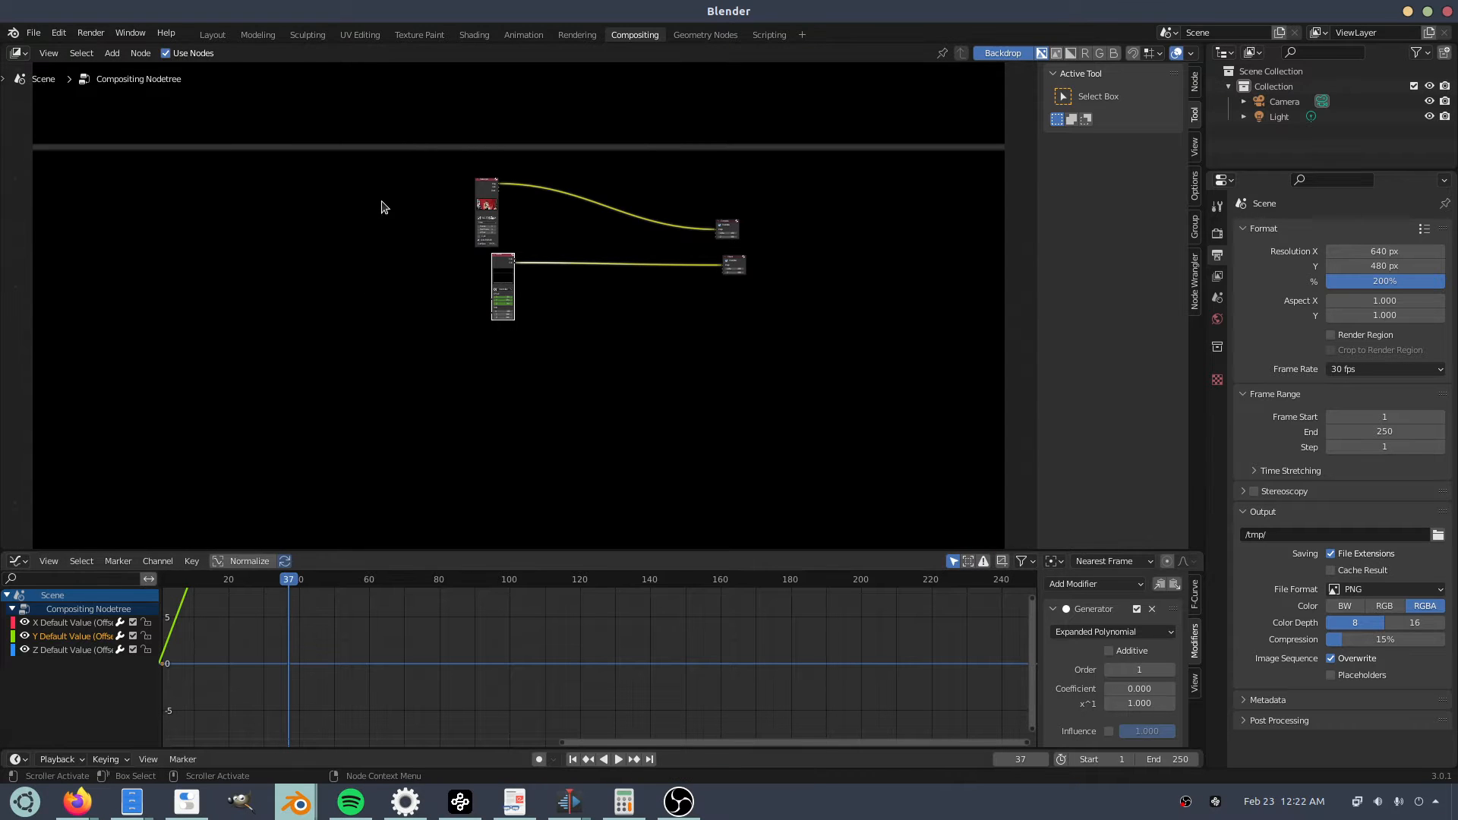
click(232, 580)
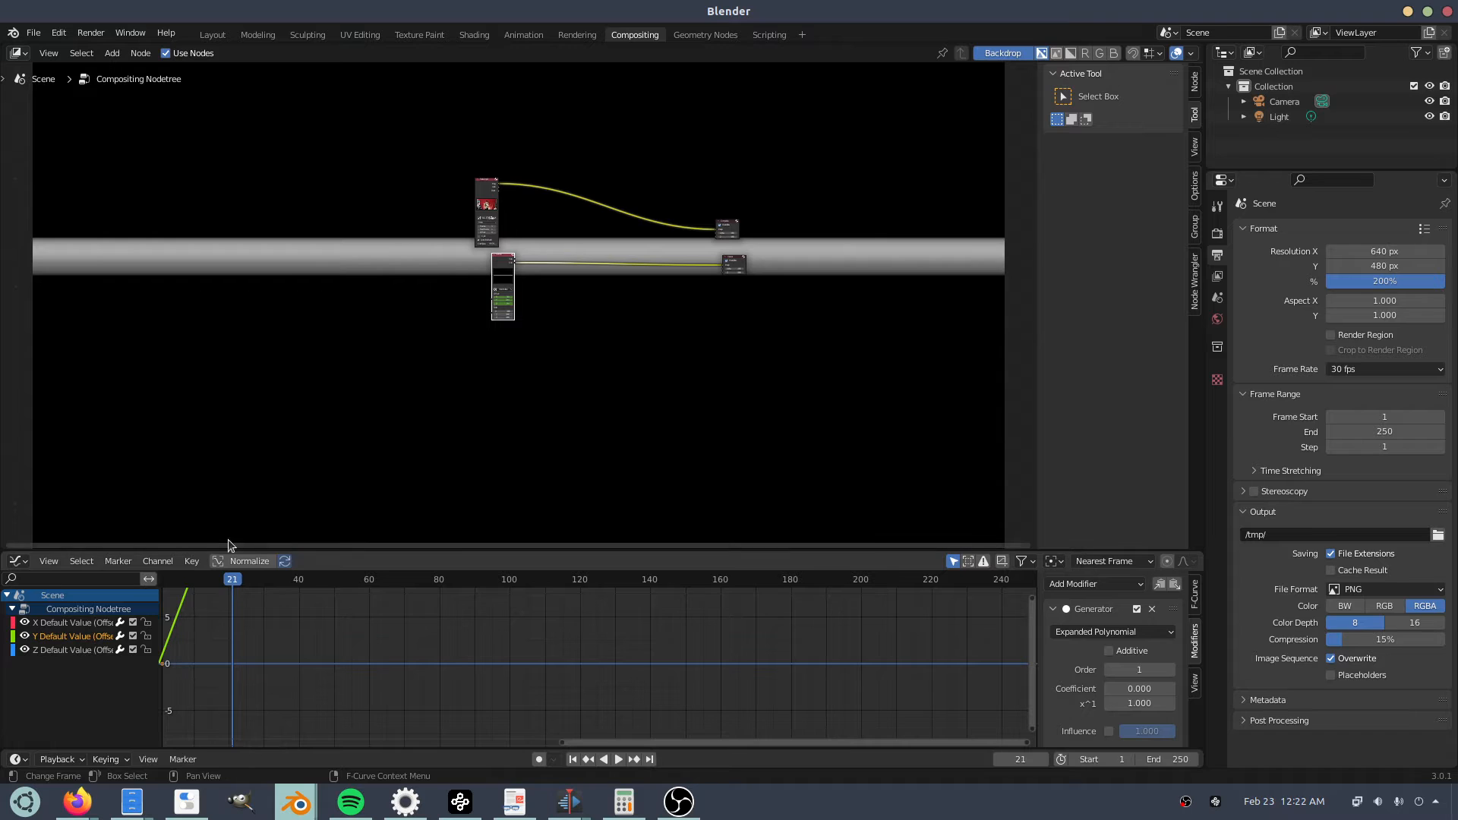
In the horizontal lines texture tree, move the ColorRamp's black stop closer to the white stop to thin the lines.
key(alt+Tab)
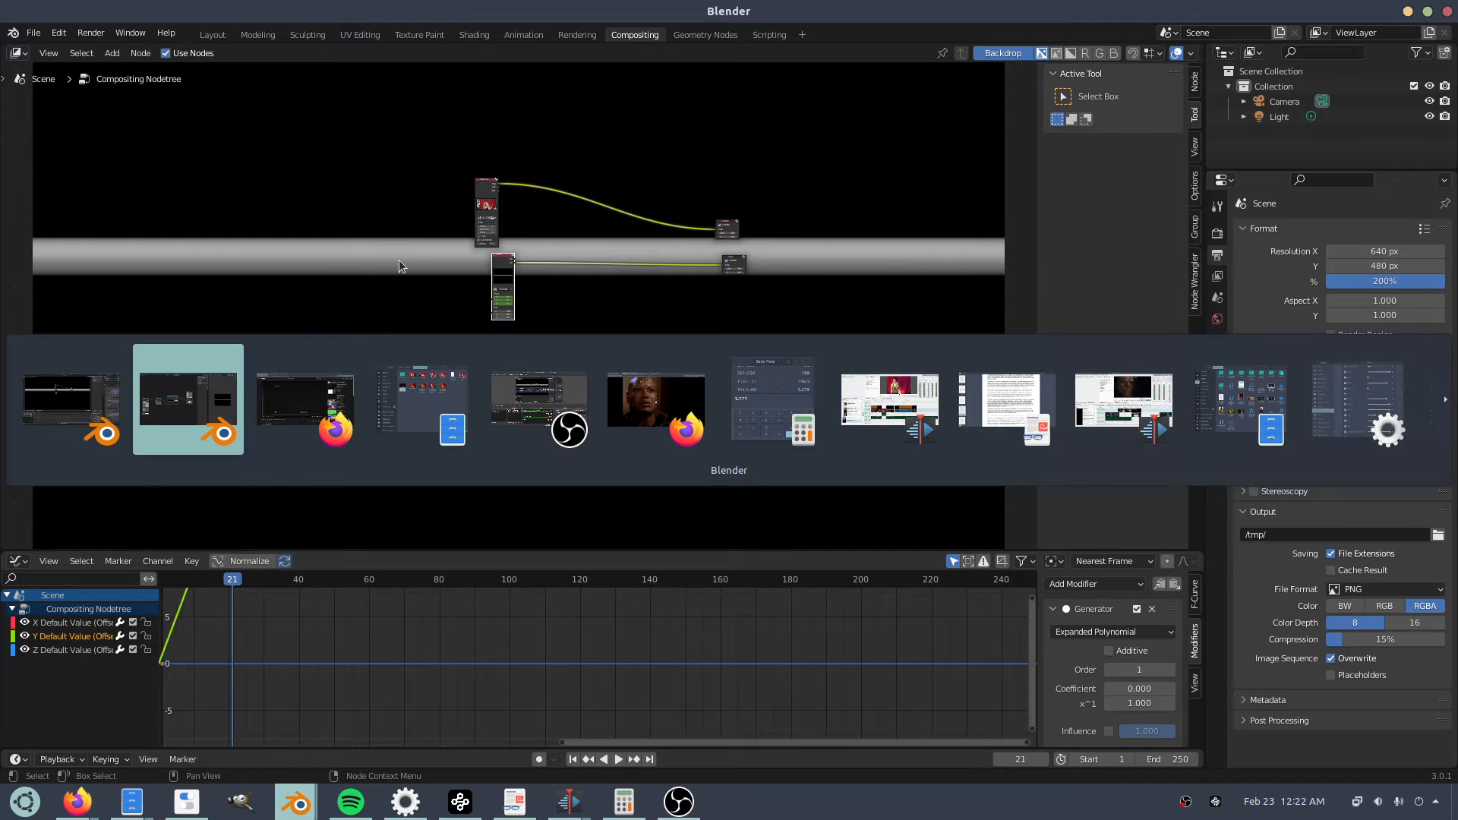
scroll(430, 411, up, 2)
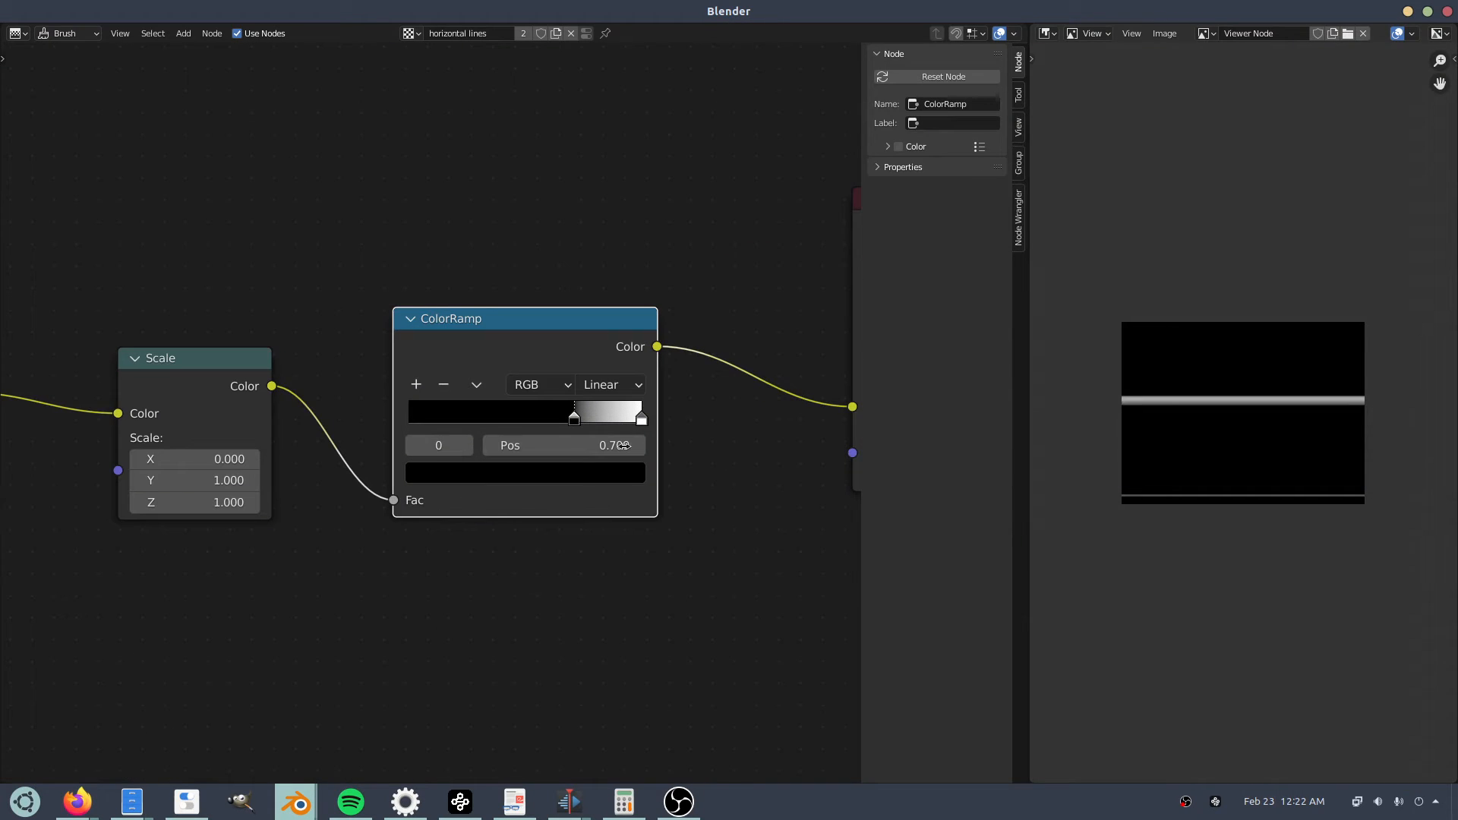
drag(575, 418, 601, 417)
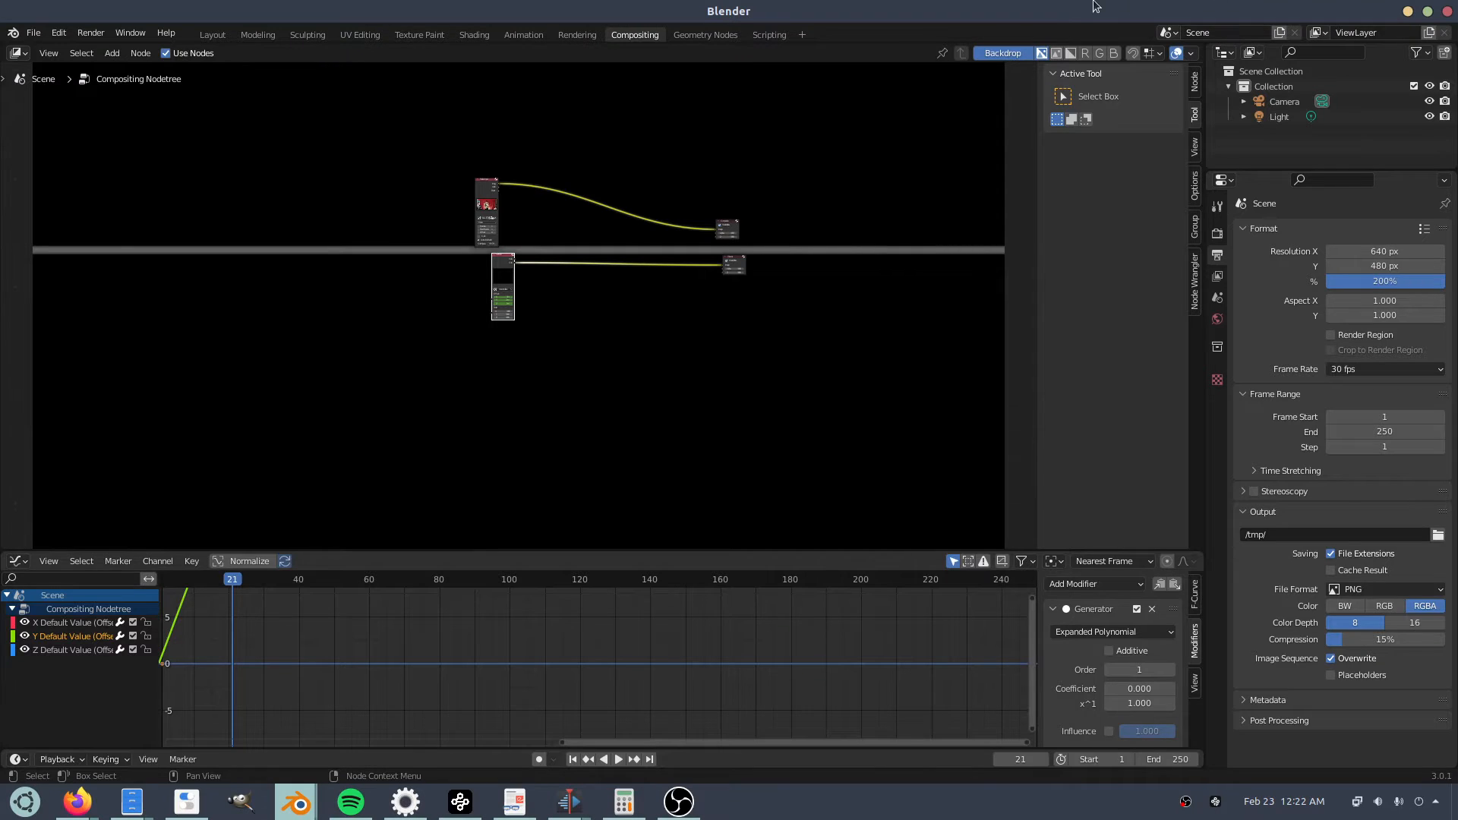
In the main window's compositor, select the Viewer node, shrink the backdrop image and move it away from the input nodes.
alt+middle_drag(796, 403, 676, 548)
click(734, 264)
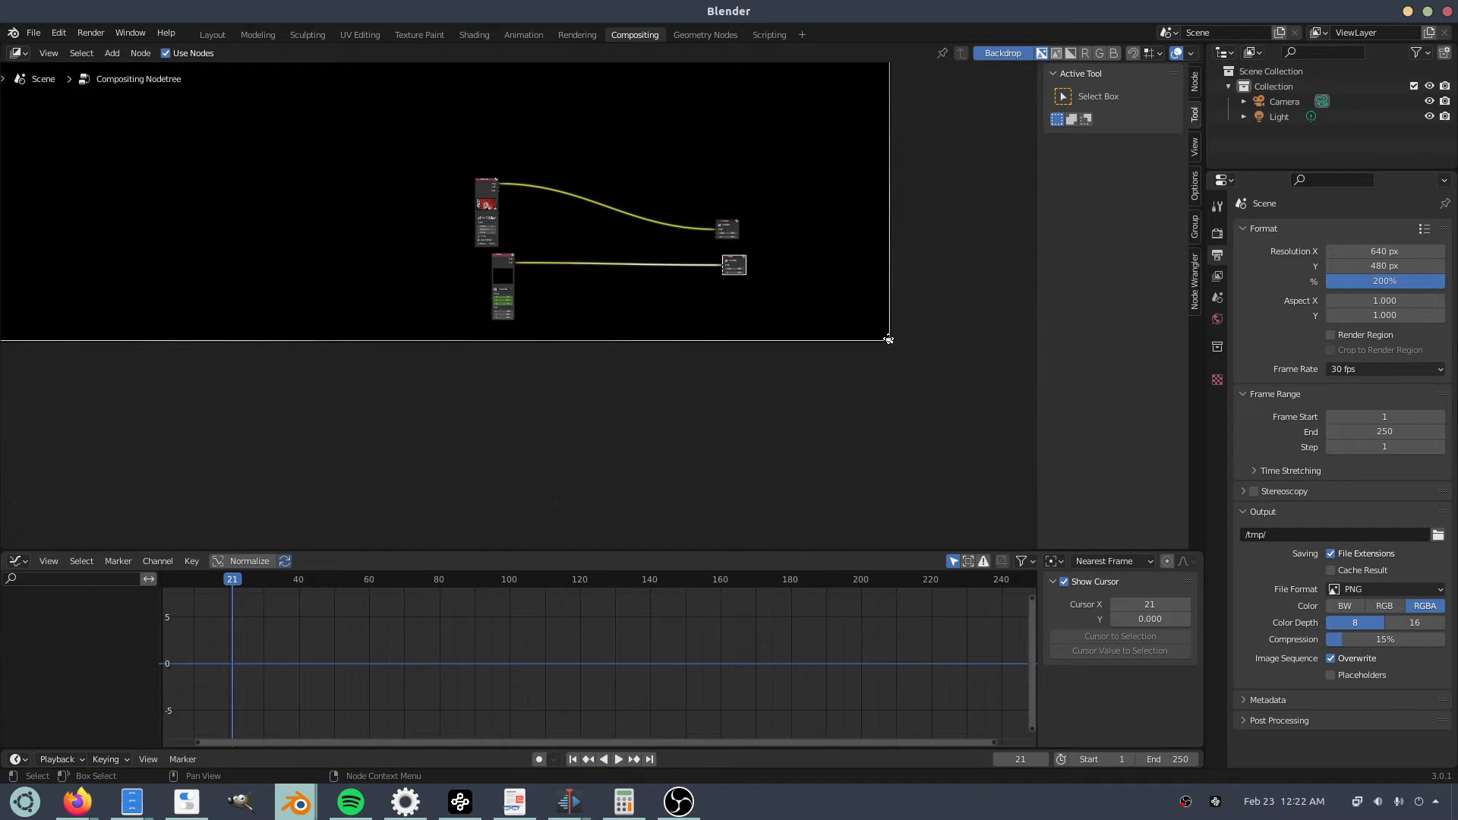
drag(889, 339, 371, 183)
middle_drag(395, 241, 411, 333)
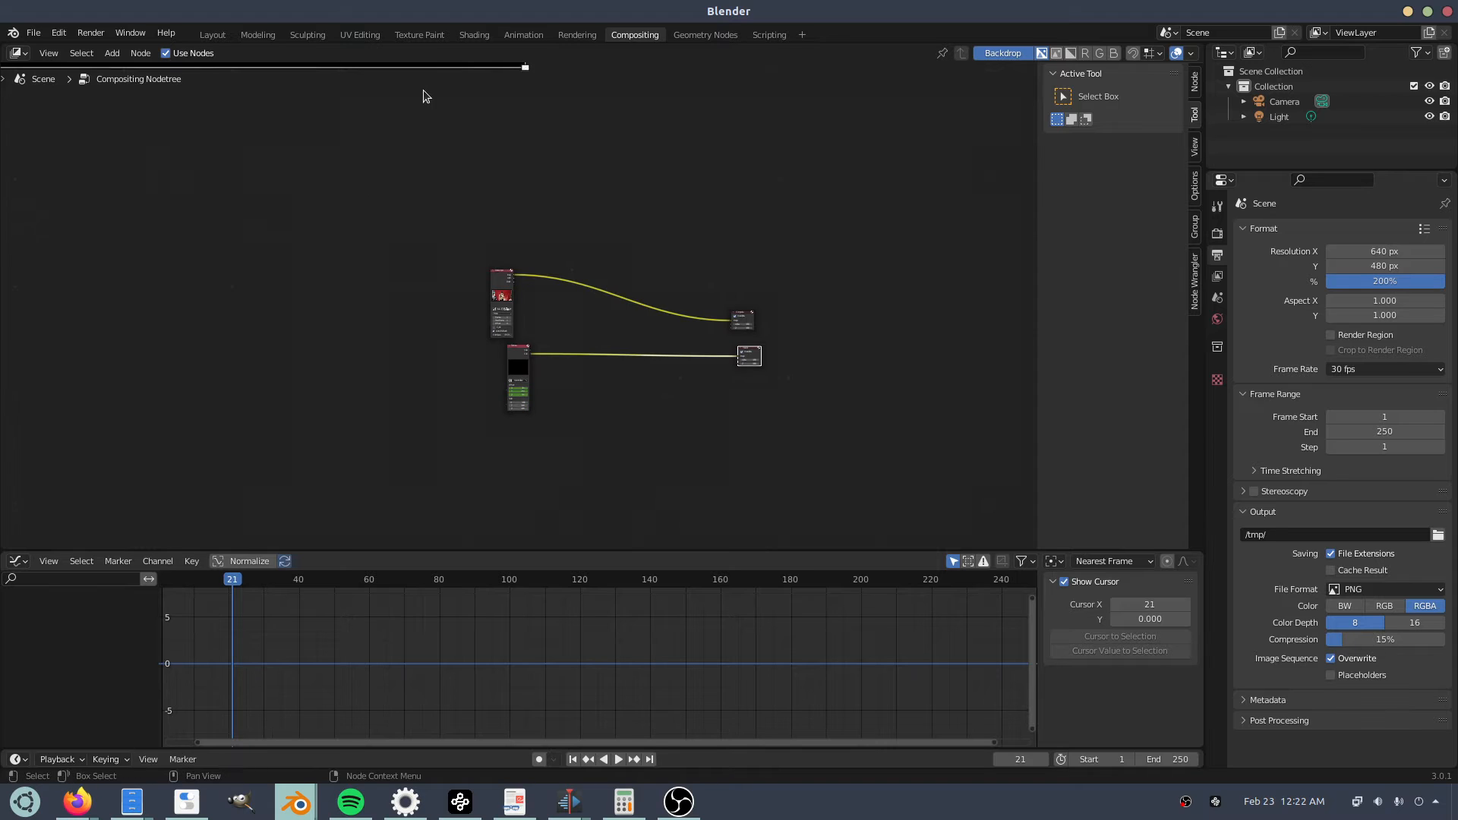
drag(423, 73, 732, 385)
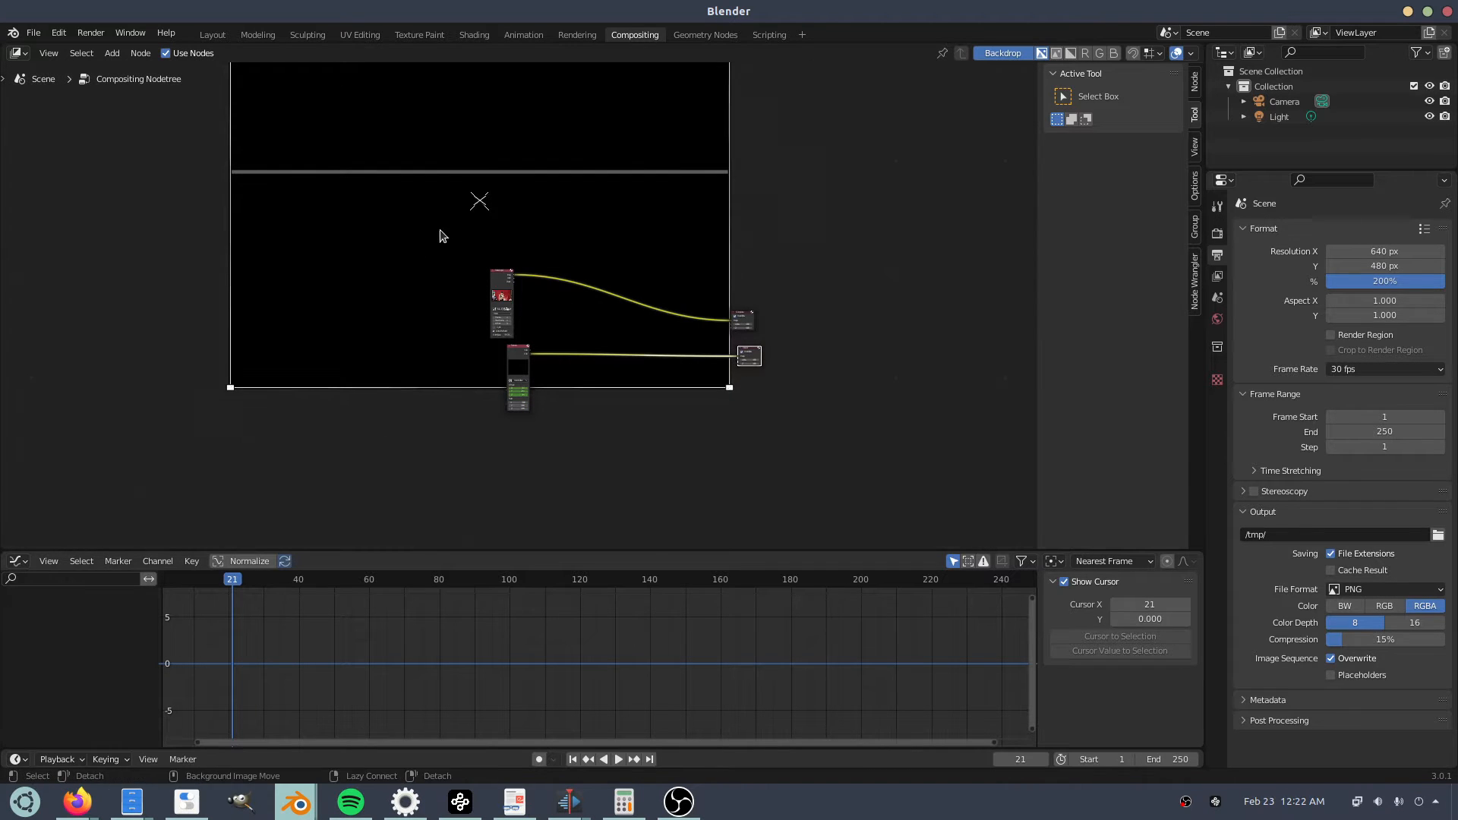
alt+middle_drag(443, 234, 584, 336)
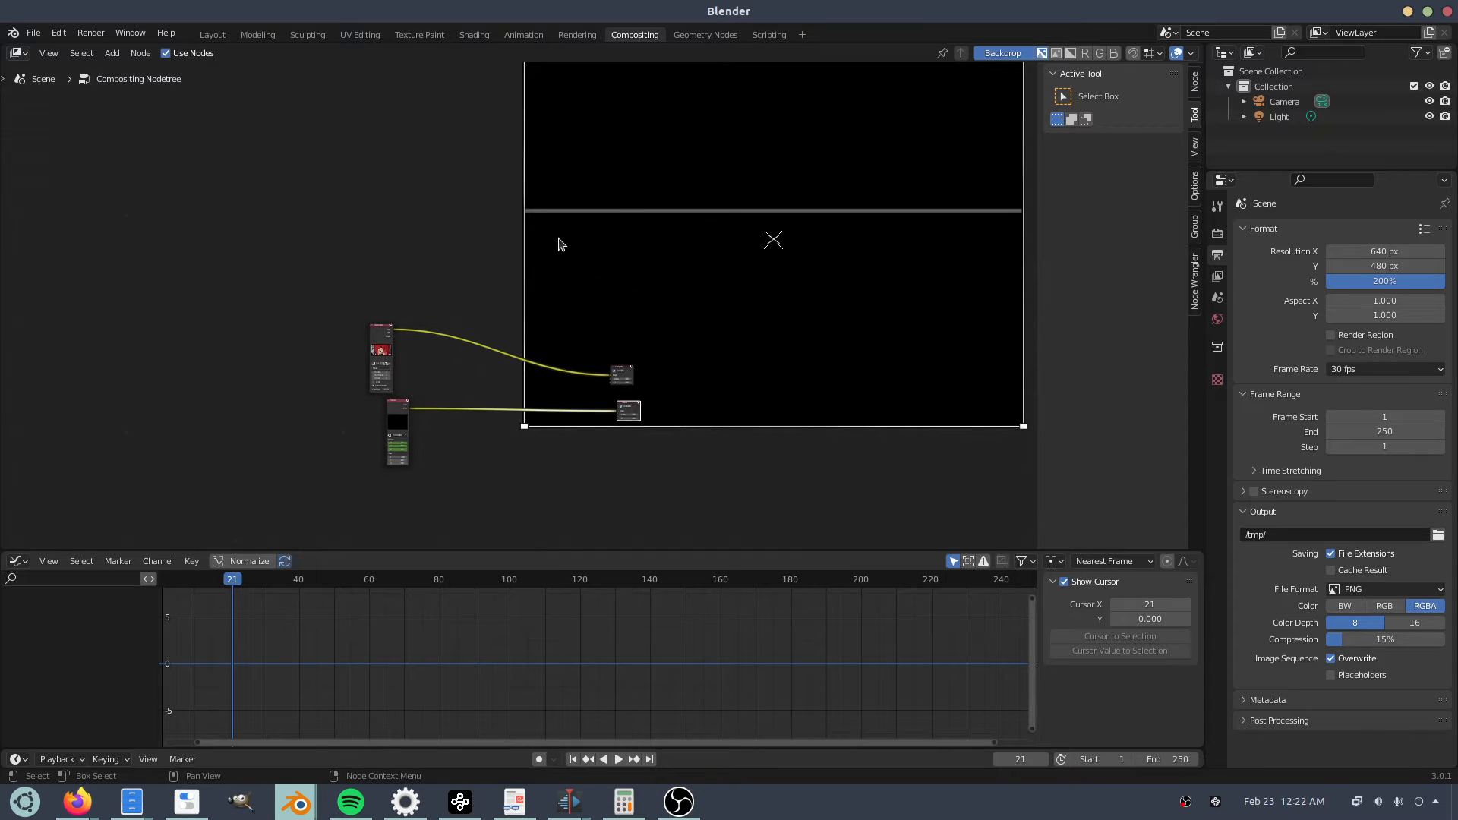
Align the Texture node directly beneath the footage node and set the current frame to 0.
scroll(596, 239, up, 4)
scroll(594, 262, down, 1)
middle_drag(386, 504, 281, 421)
scroll(281, 421, up, 5)
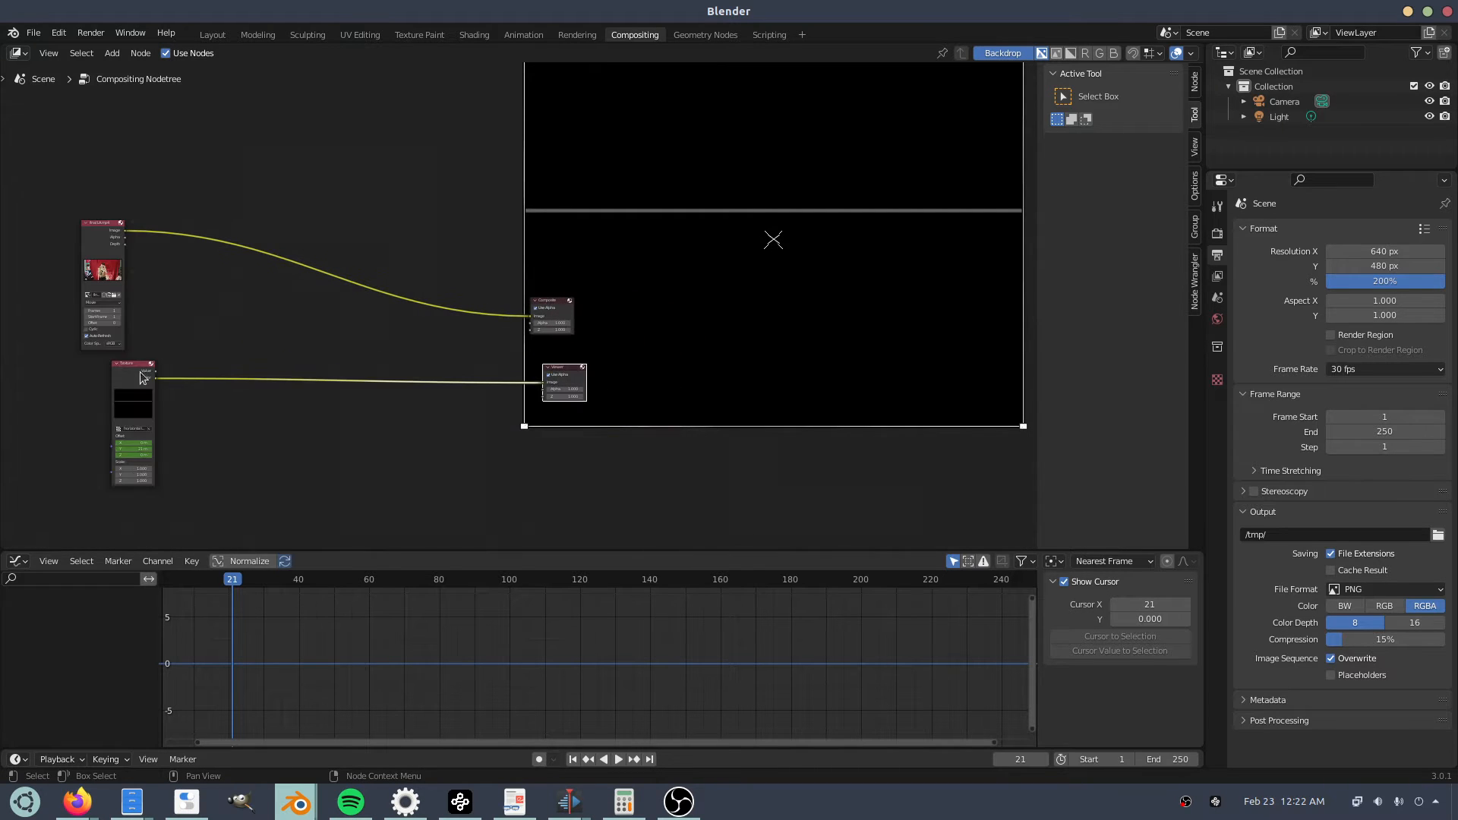
drag(141, 373, 109, 398)
middle_drag(156, 444, 386, 343)
drag(200, 579, 161, 579)
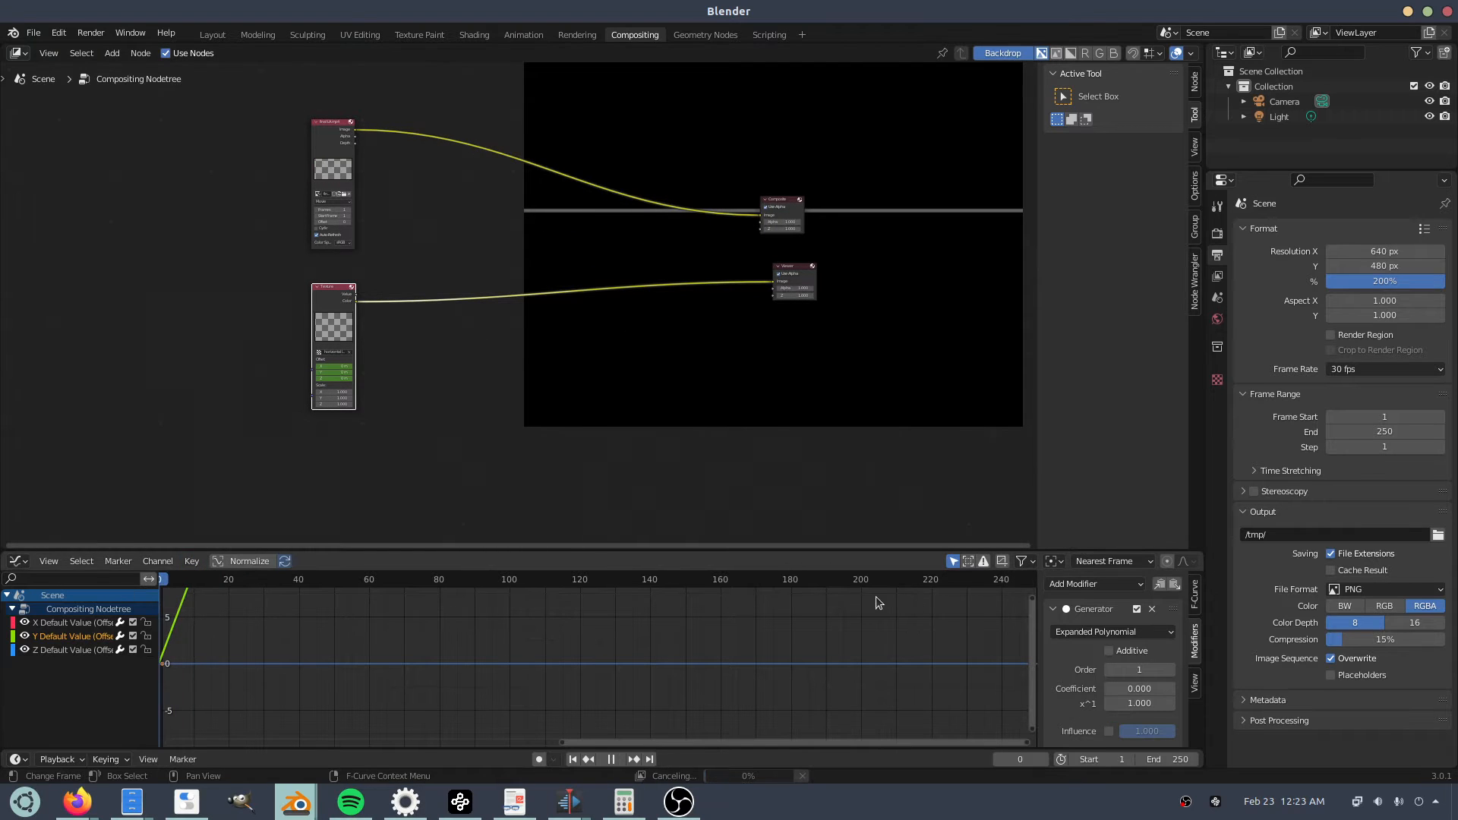
Add a second Texture node to the compositor, below and beside the existing horizontal lines Texture node.
key(shift+a)
click(462, 331)
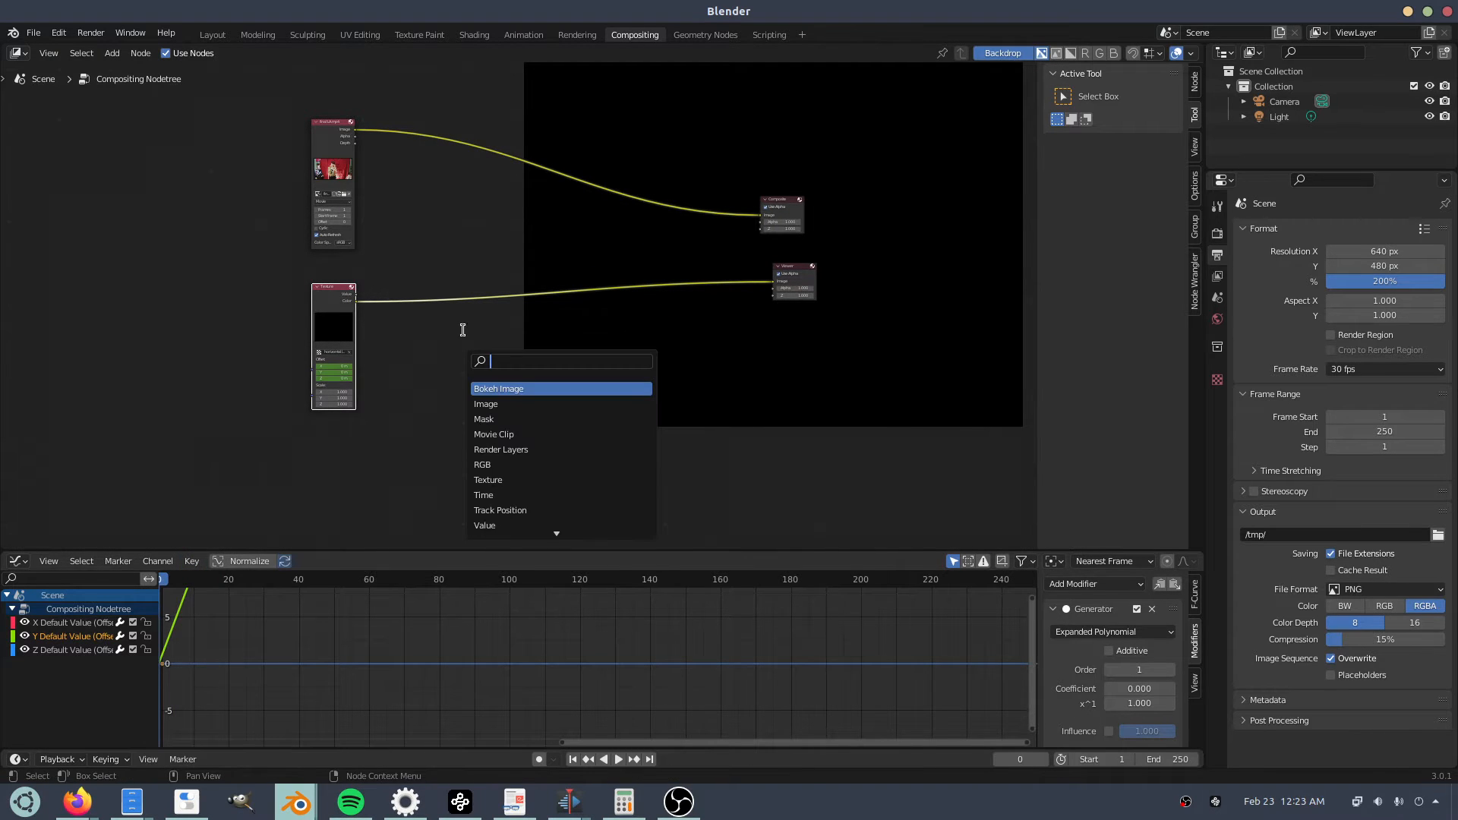
text(tex)
key(Return)
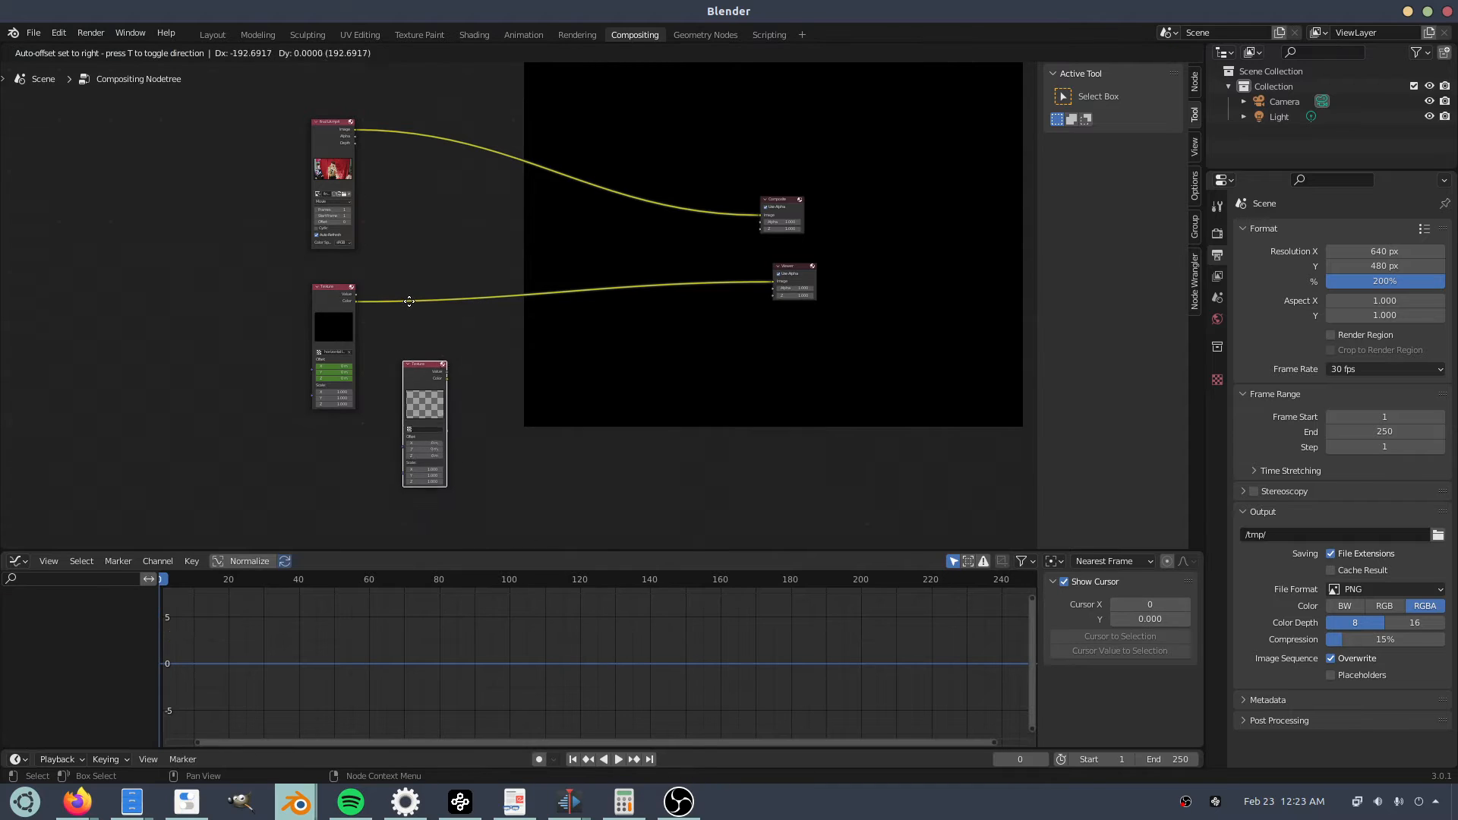
click(410, 303)
In the texture editor window, unlink the horizontal lines texture, create a new texture named "vertical line" and enable its nodes.
key(alt+Tab)
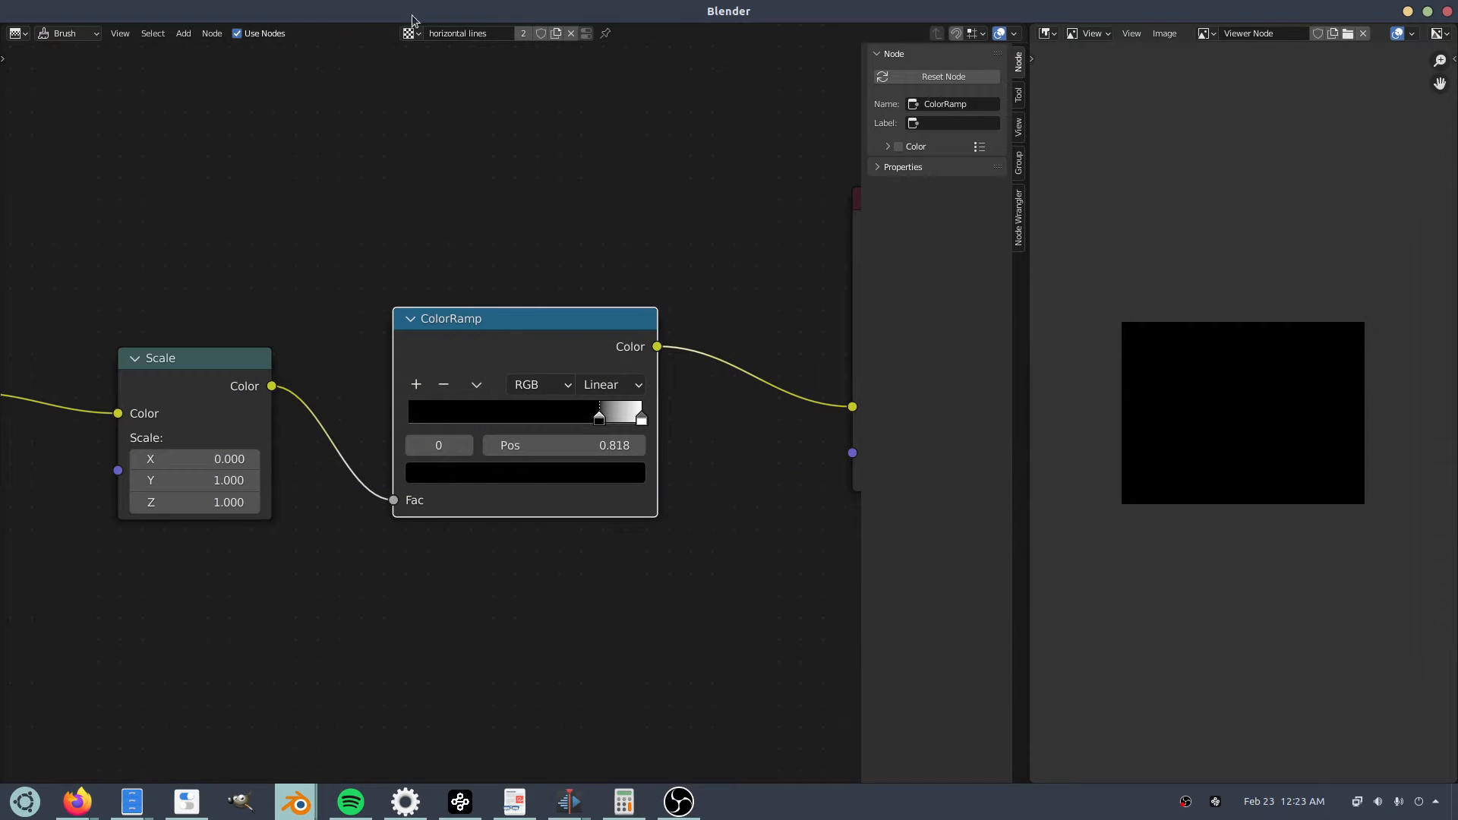
click(571, 34)
click(532, 30)
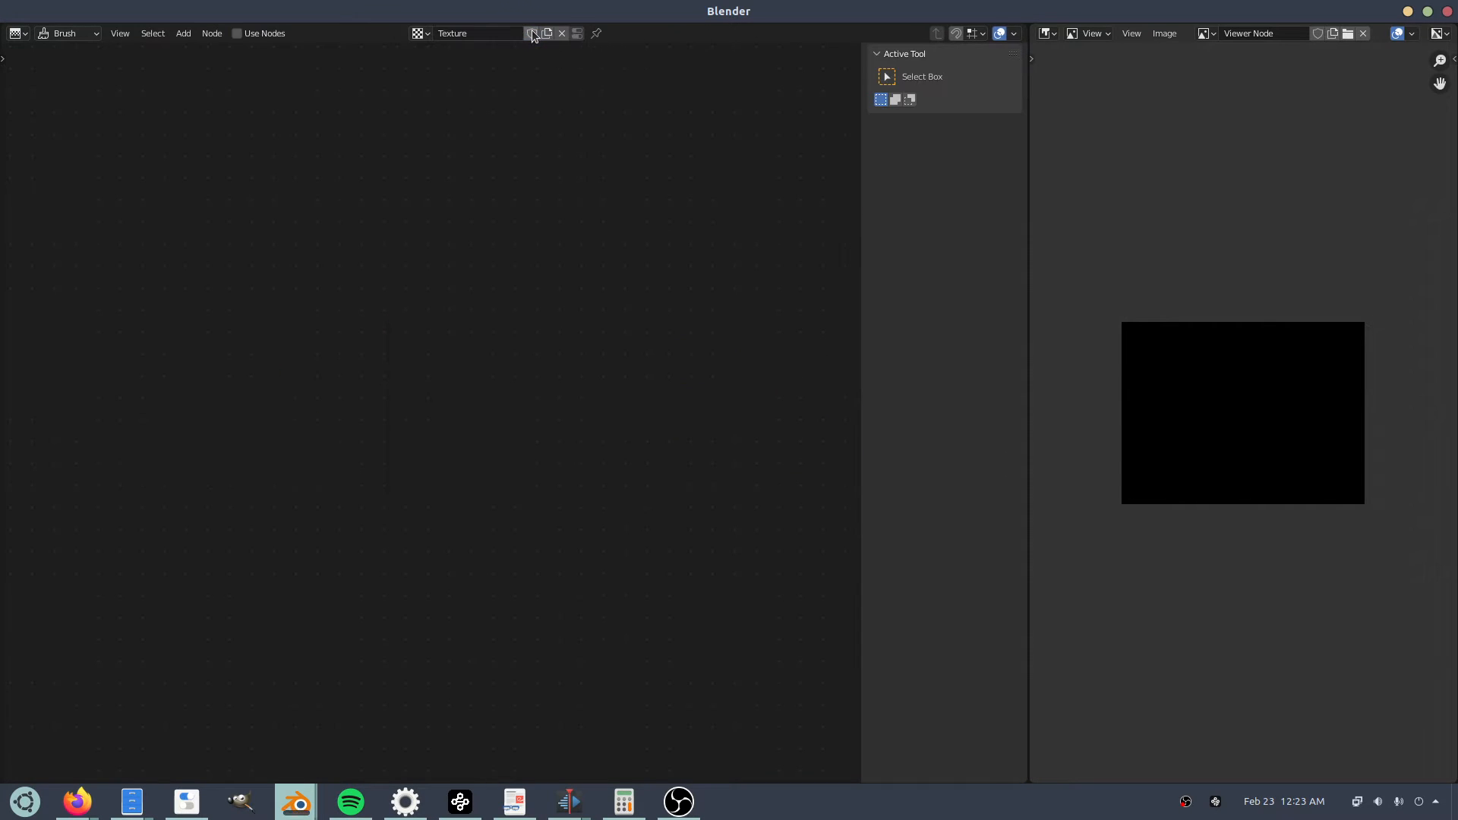
double_click(488, 32)
text(vertical line)
key(Return)
click(258, 34)
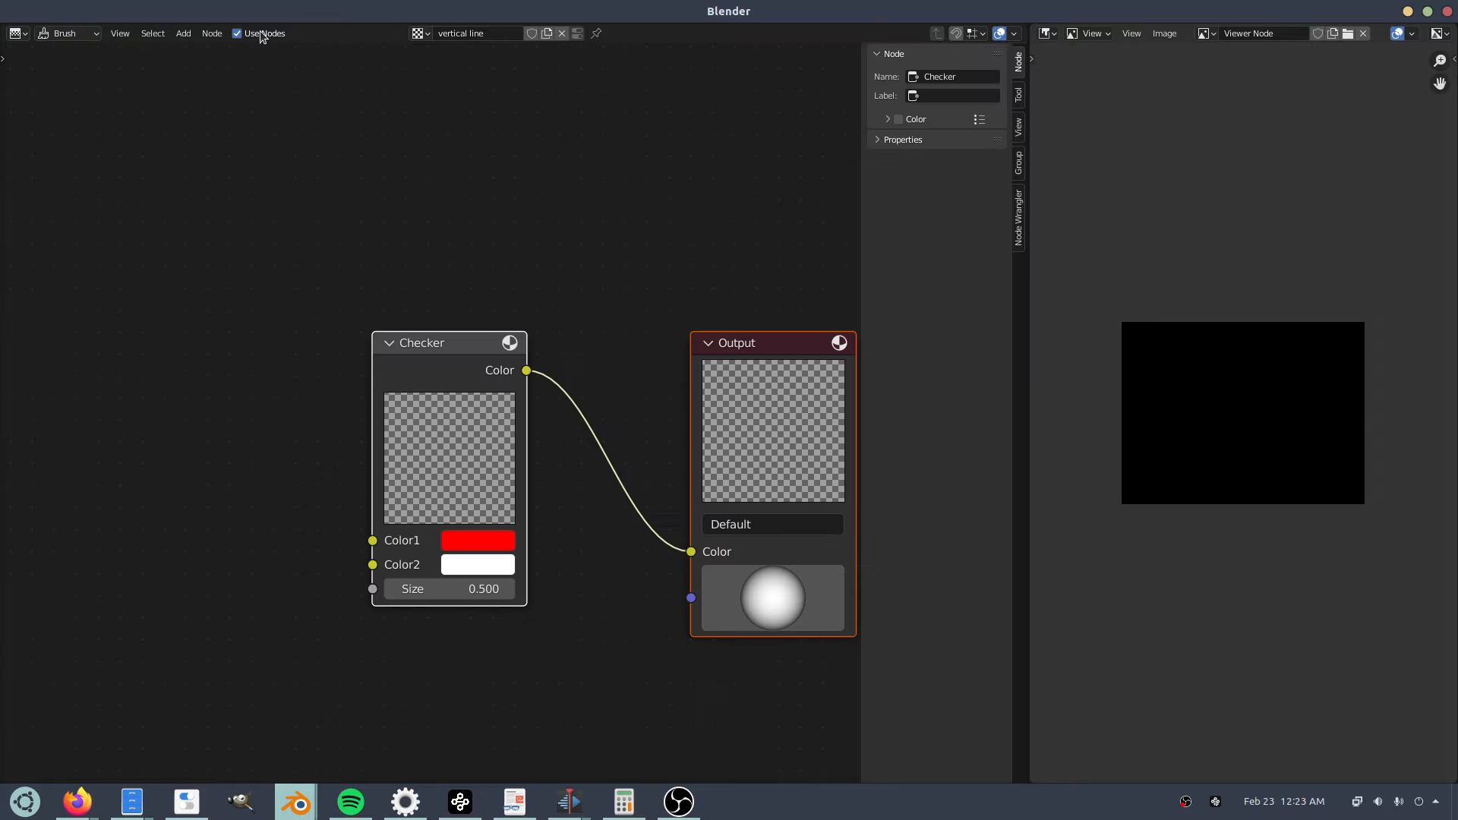
Replace the default Checker node with a Wood texture node and connect its Color to the Output node.
key(x)
key(shift+a)
click(403, 388)
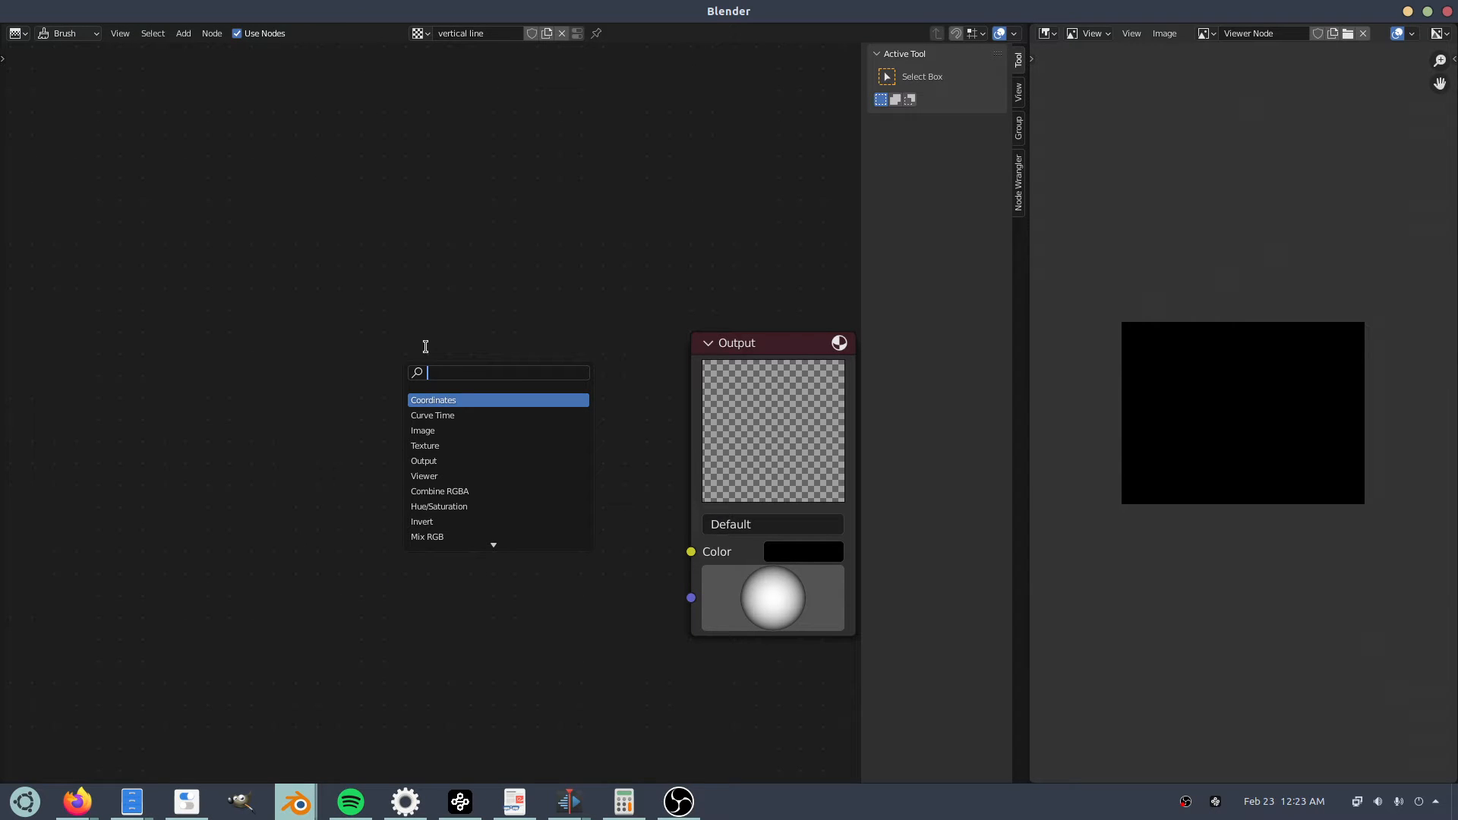
text(wood)
key(Return)
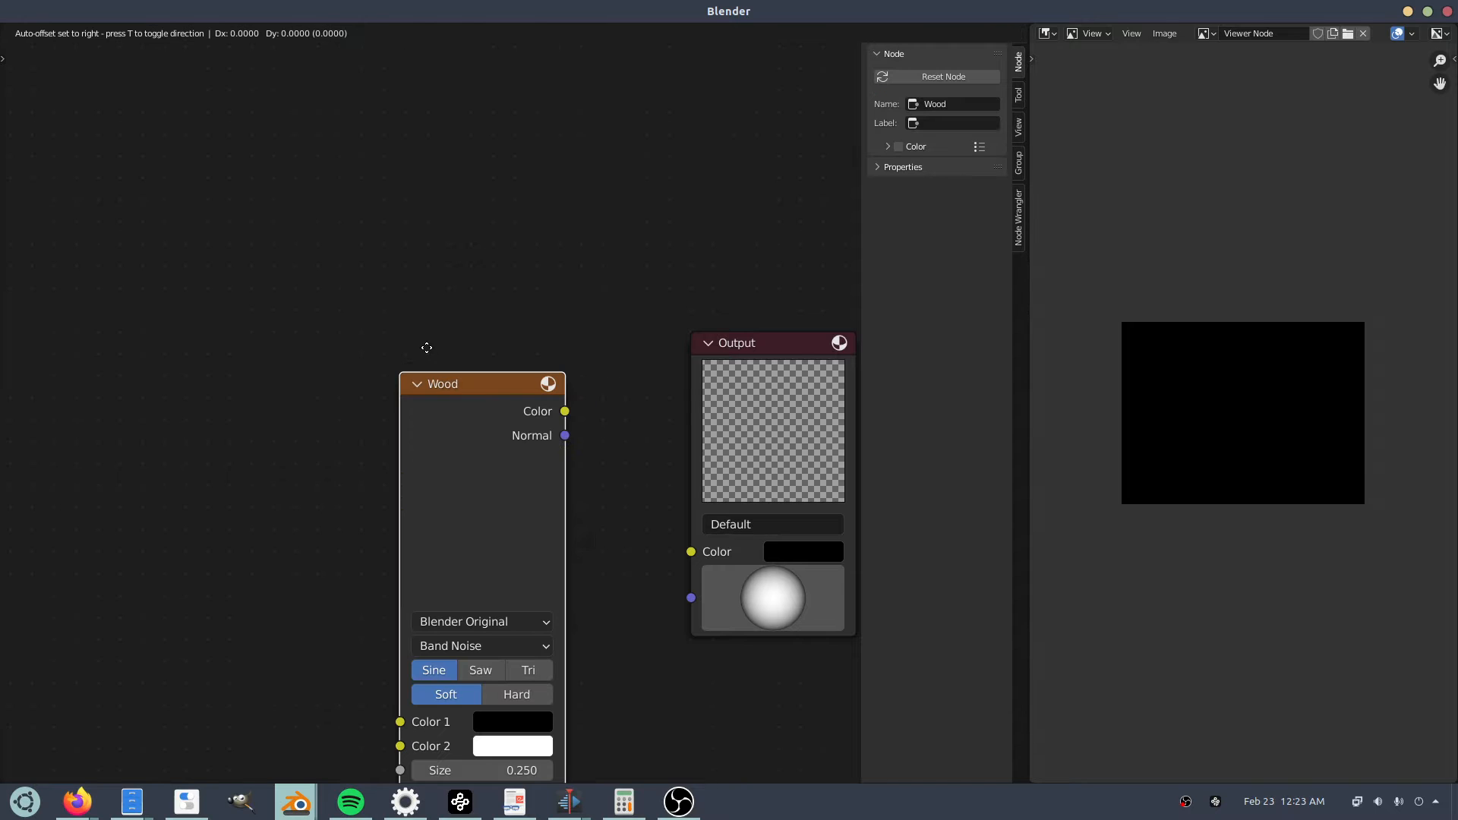
drag(411, 302, 708, 556)
In the main window's compositor, assign the vertical line texture to the new Texture node and preview it through the Viewer.
key(alt+Tab)
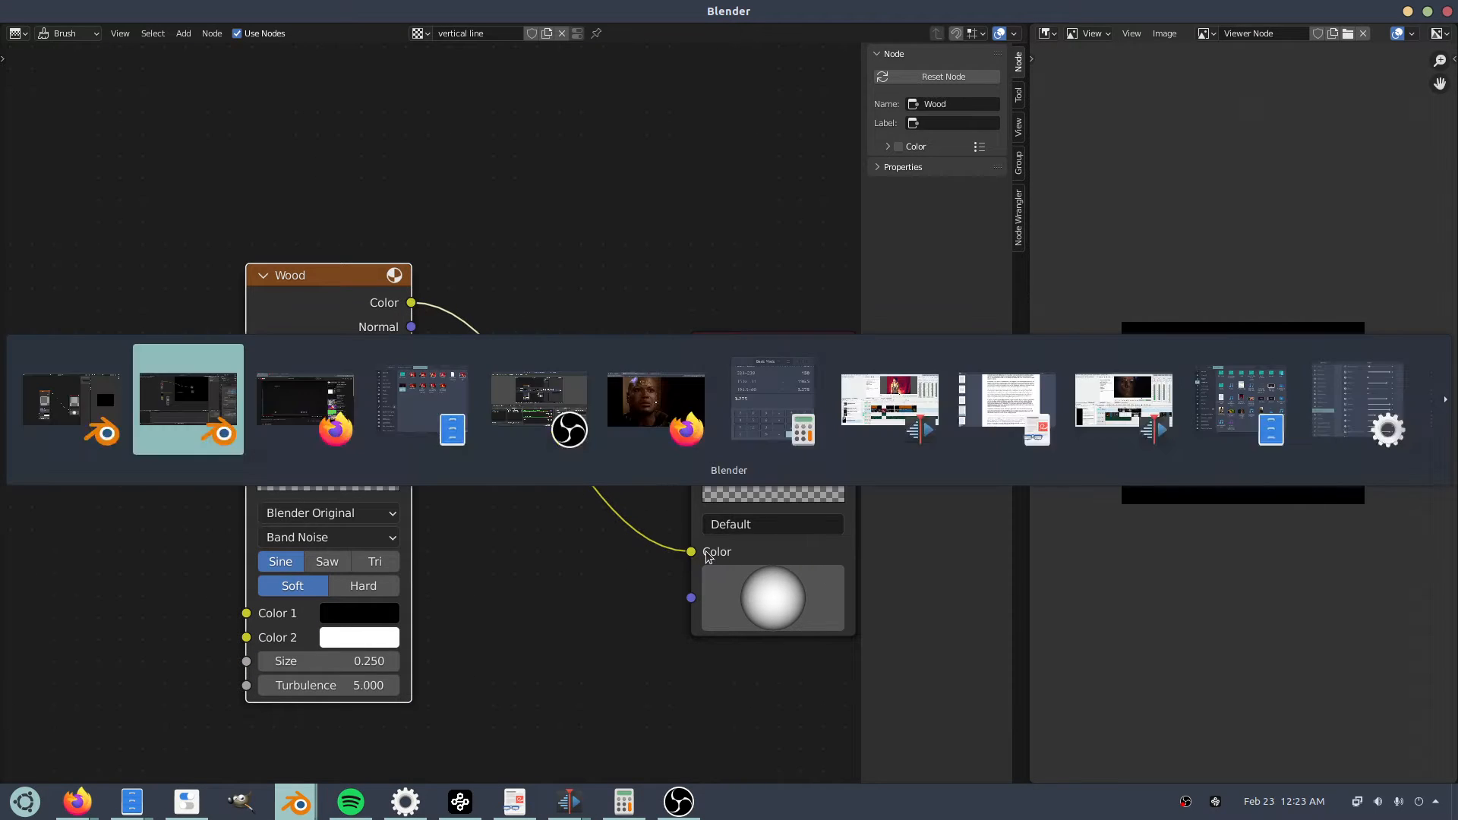
click(421, 427)
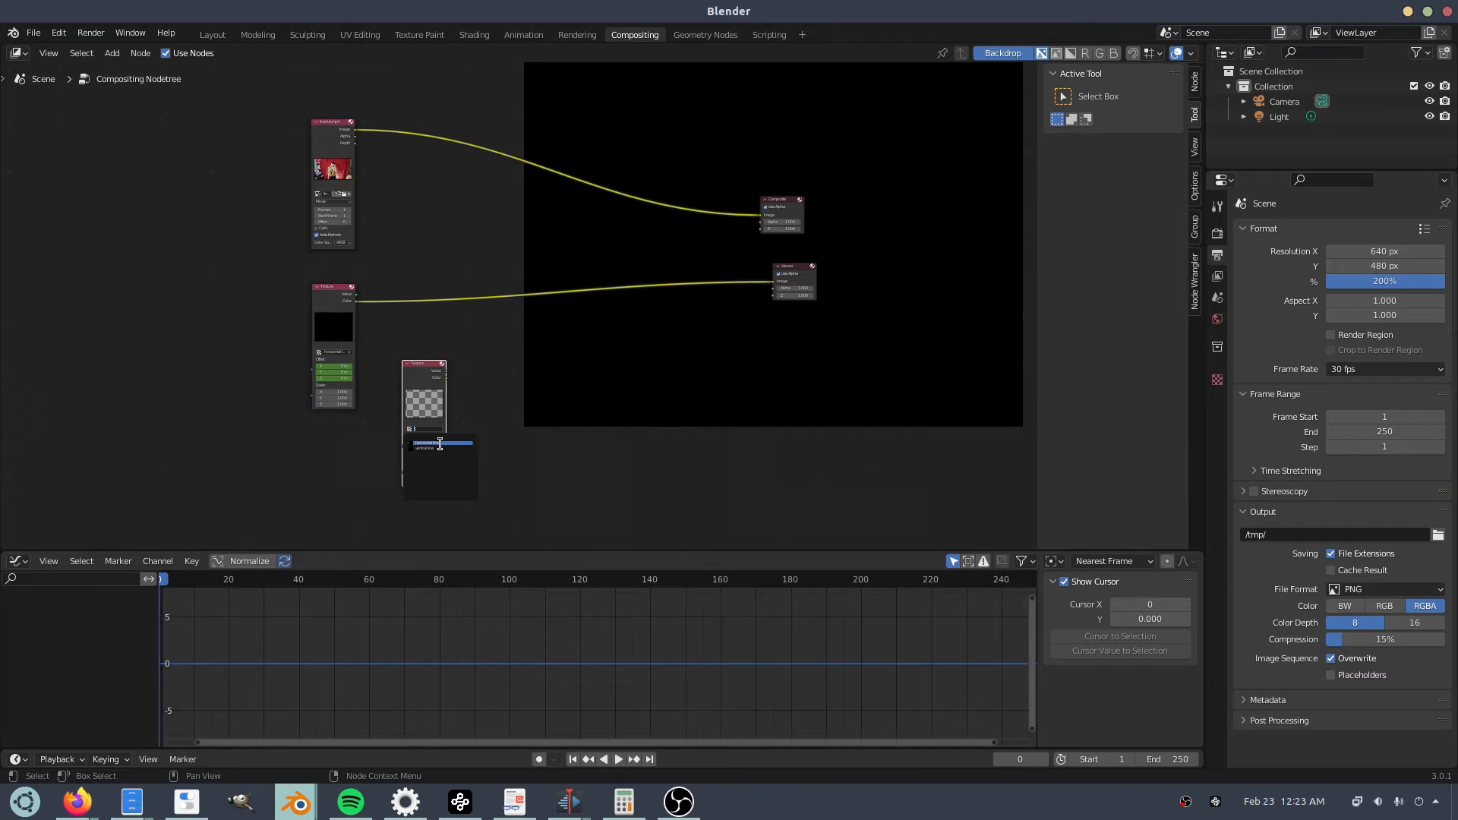
click(425, 448)
ctrl+shift+click(427, 377)
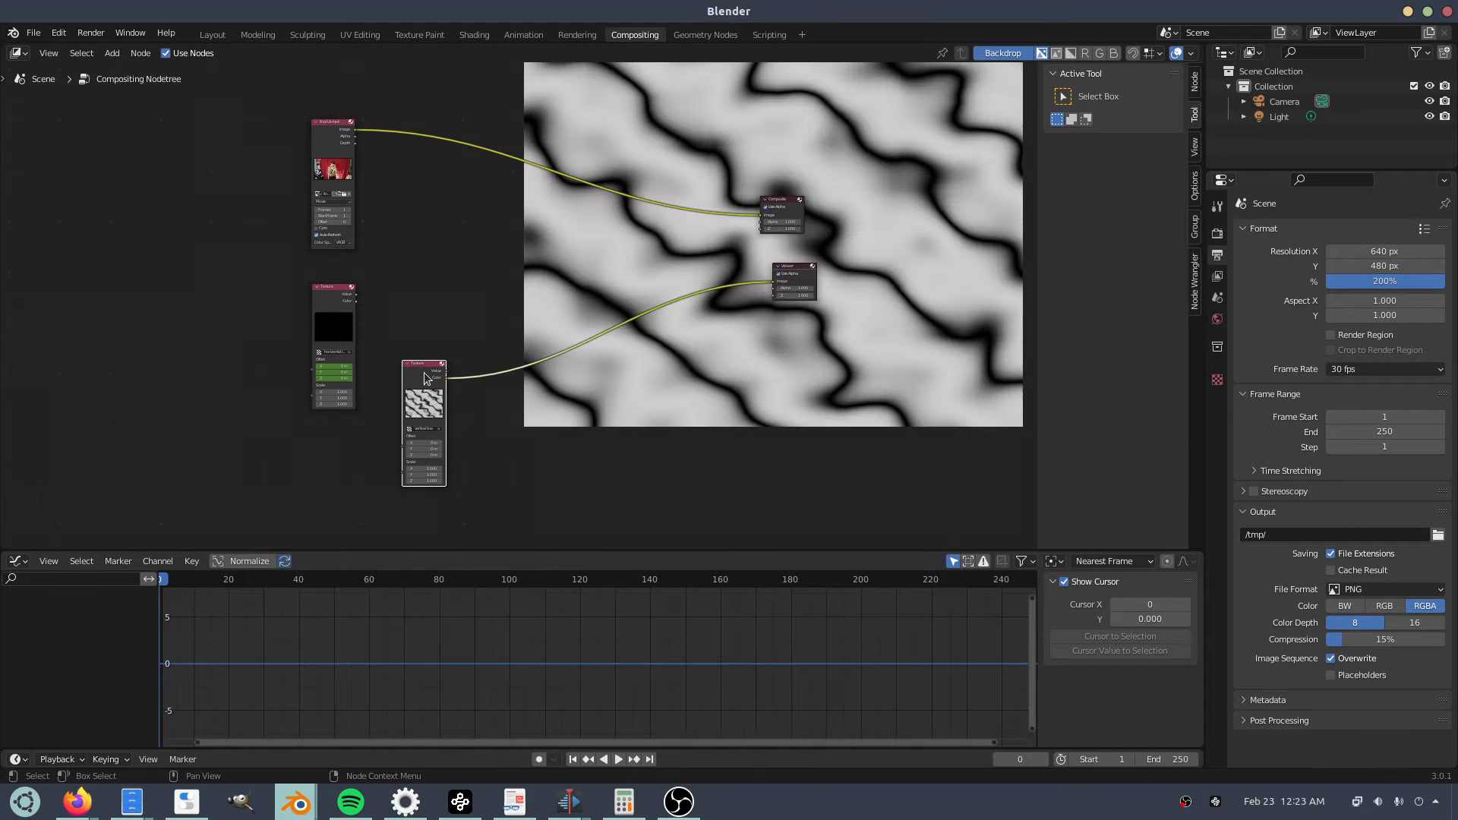
Back in the vertical line texture tree, insert a Rotate node between the Wood node and the Output node.
key(alt+Tab)
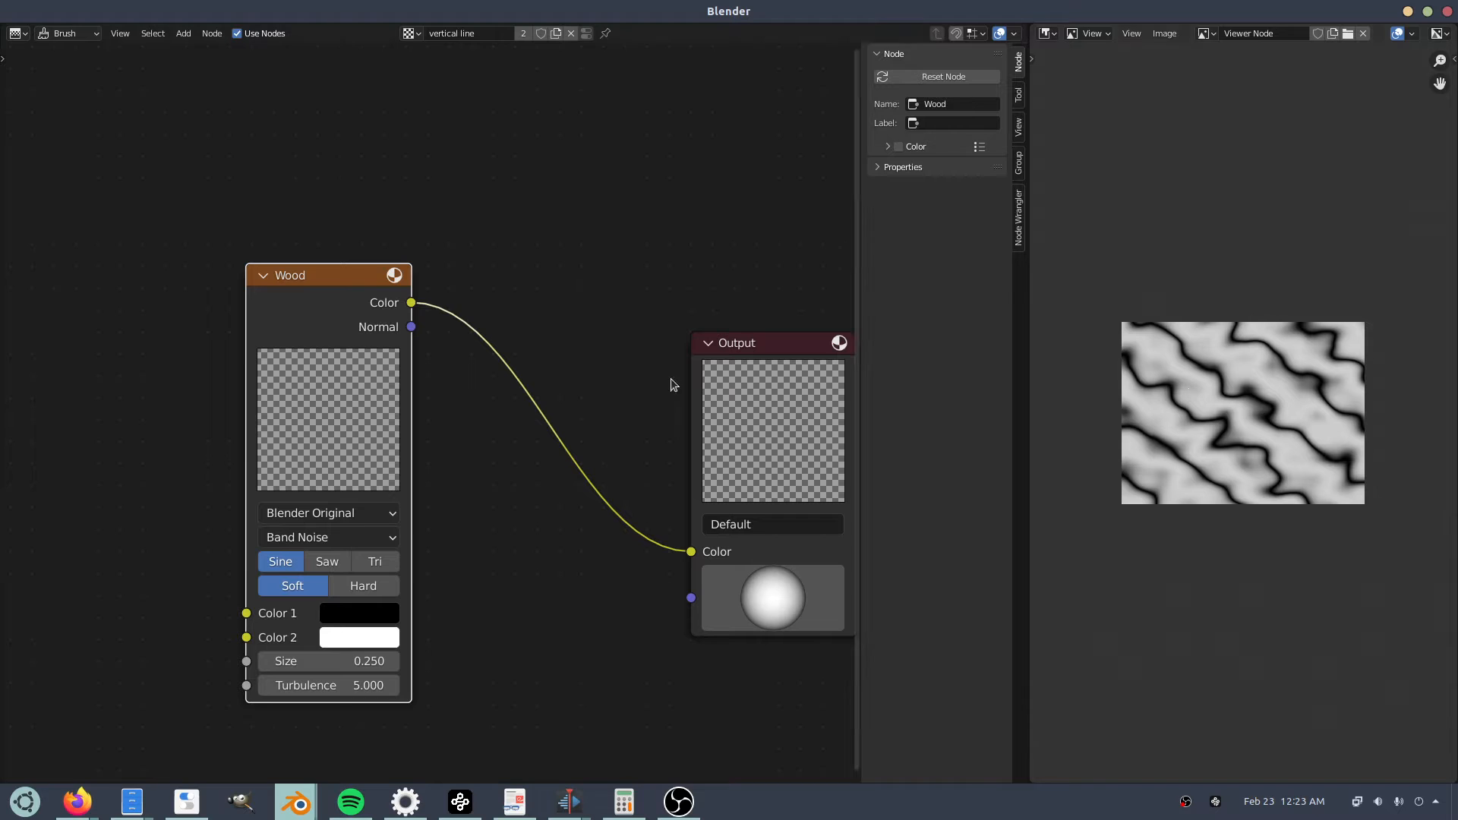
middle_drag(487, 520, 445, 474)
key(shift+a)
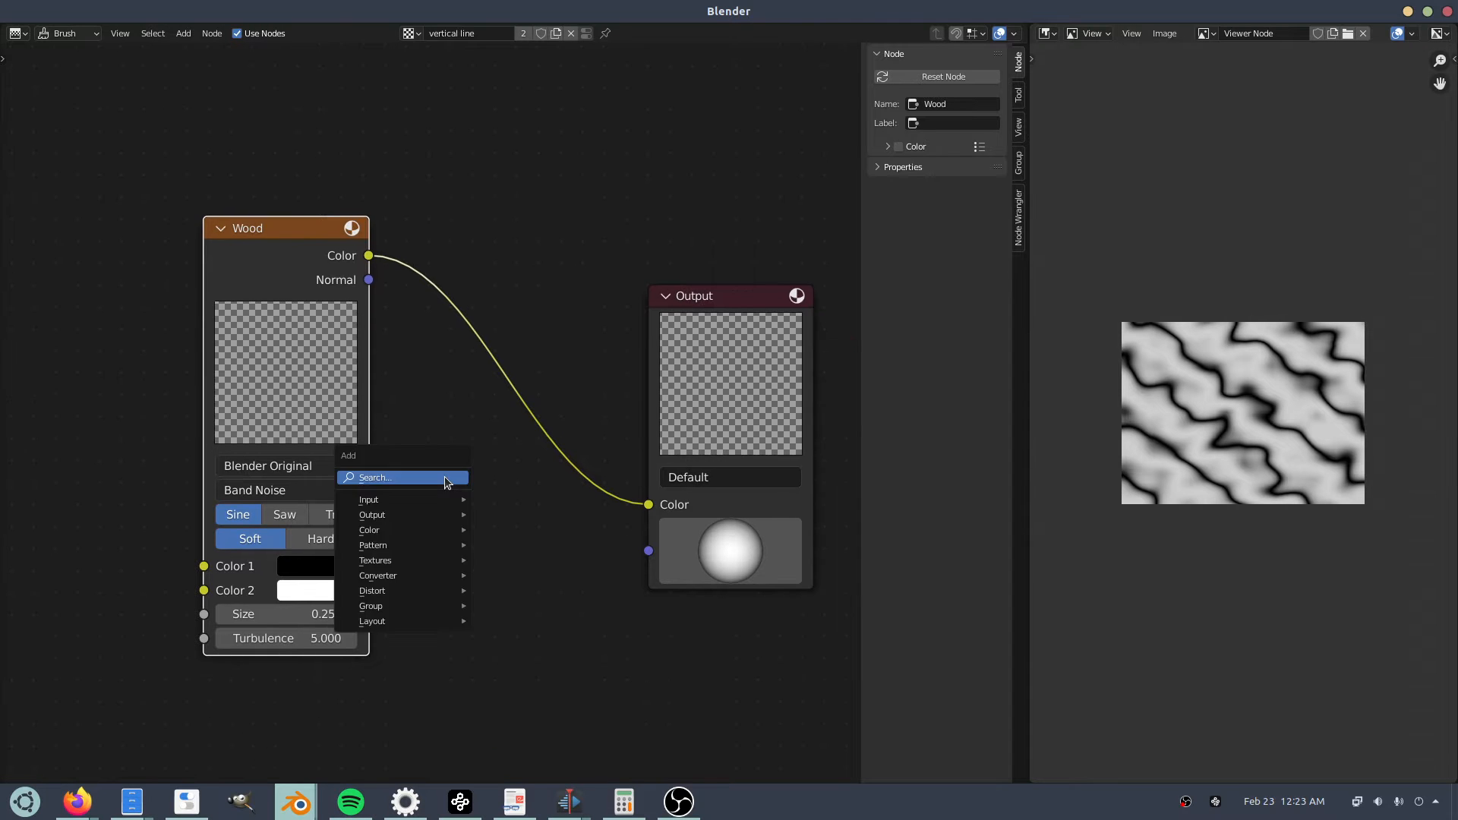
click(445, 477)
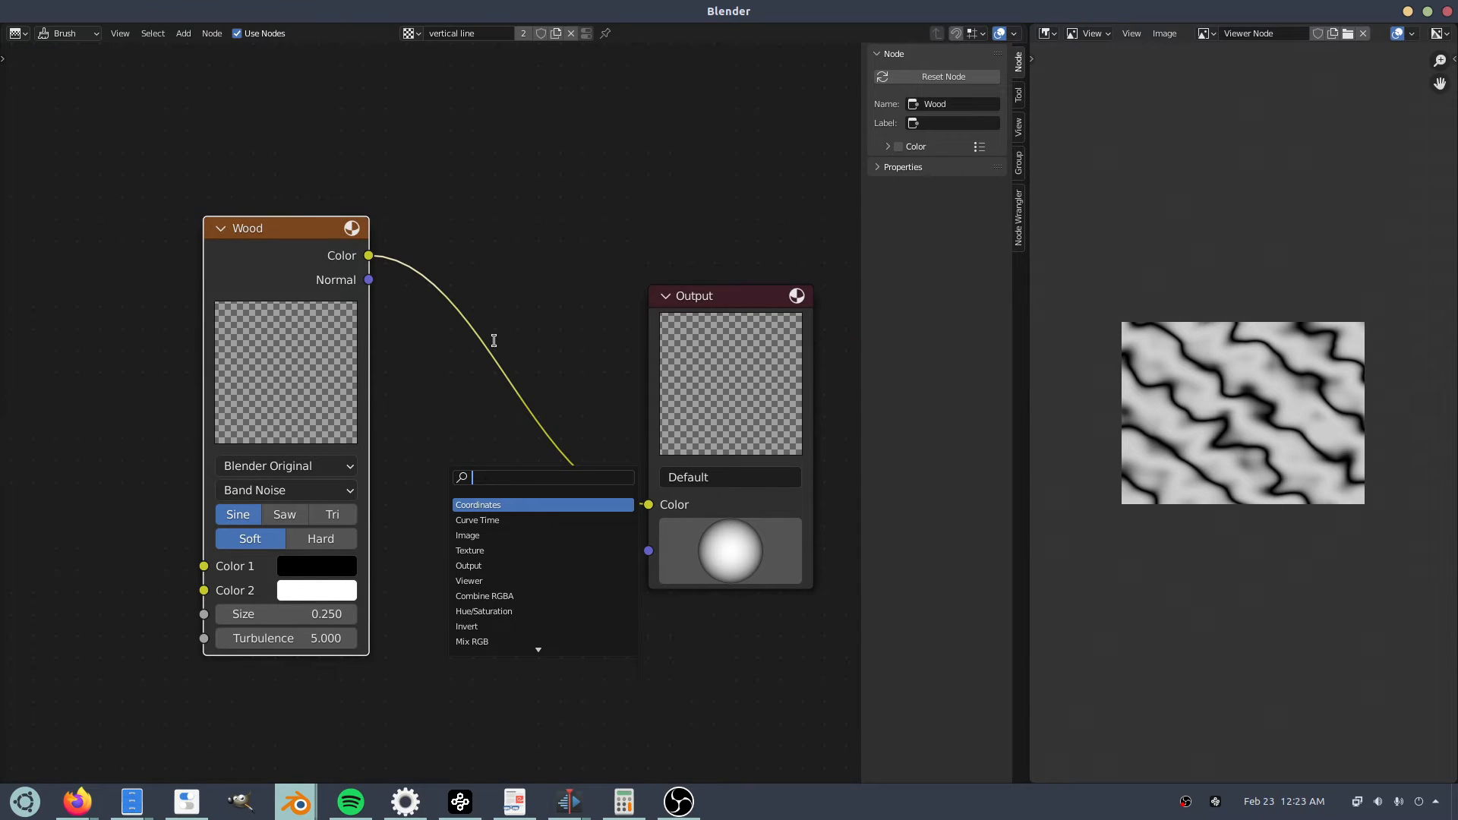
text(rot)
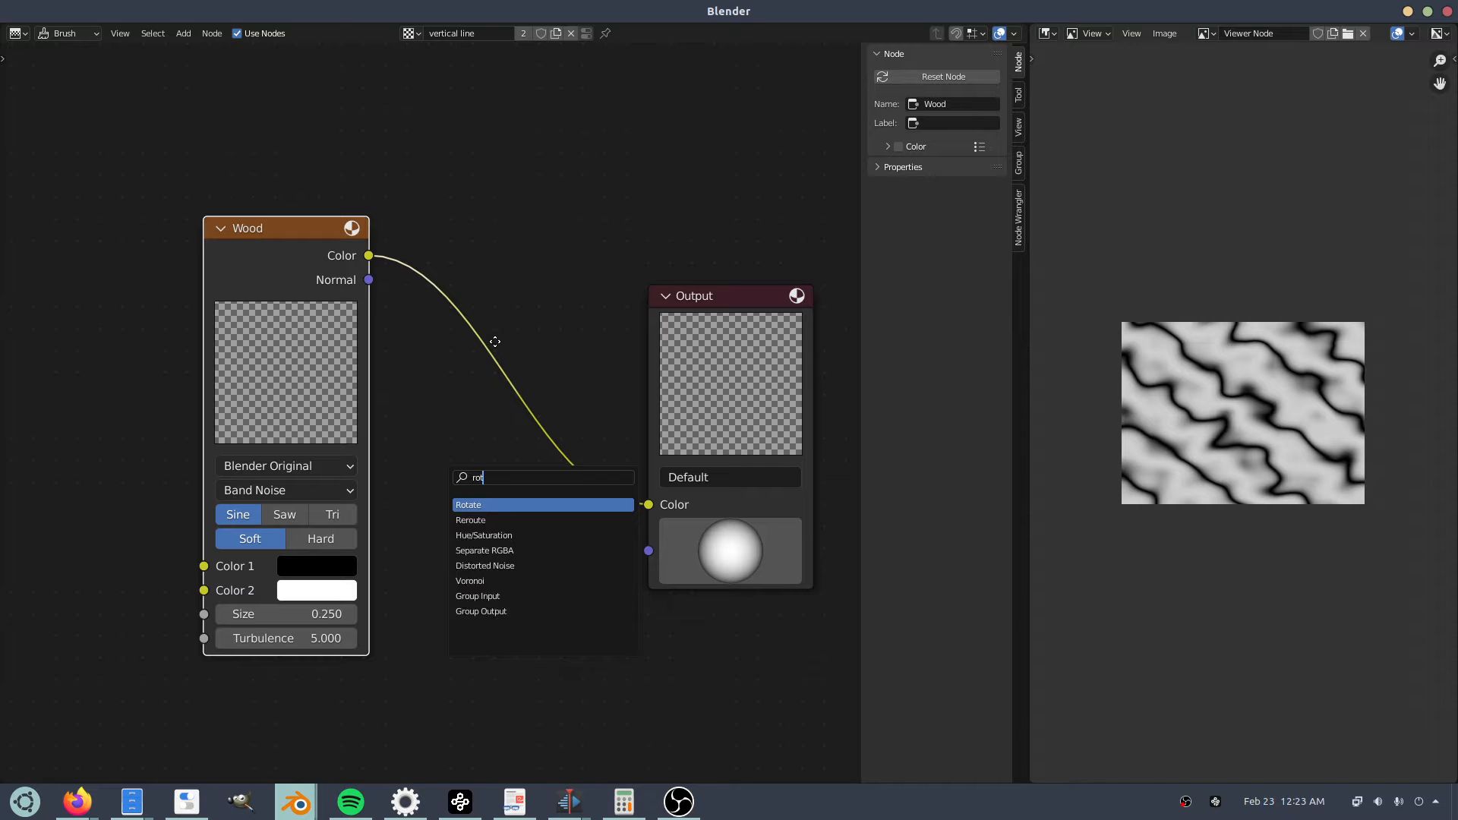
key(Return)
click(480, 328)
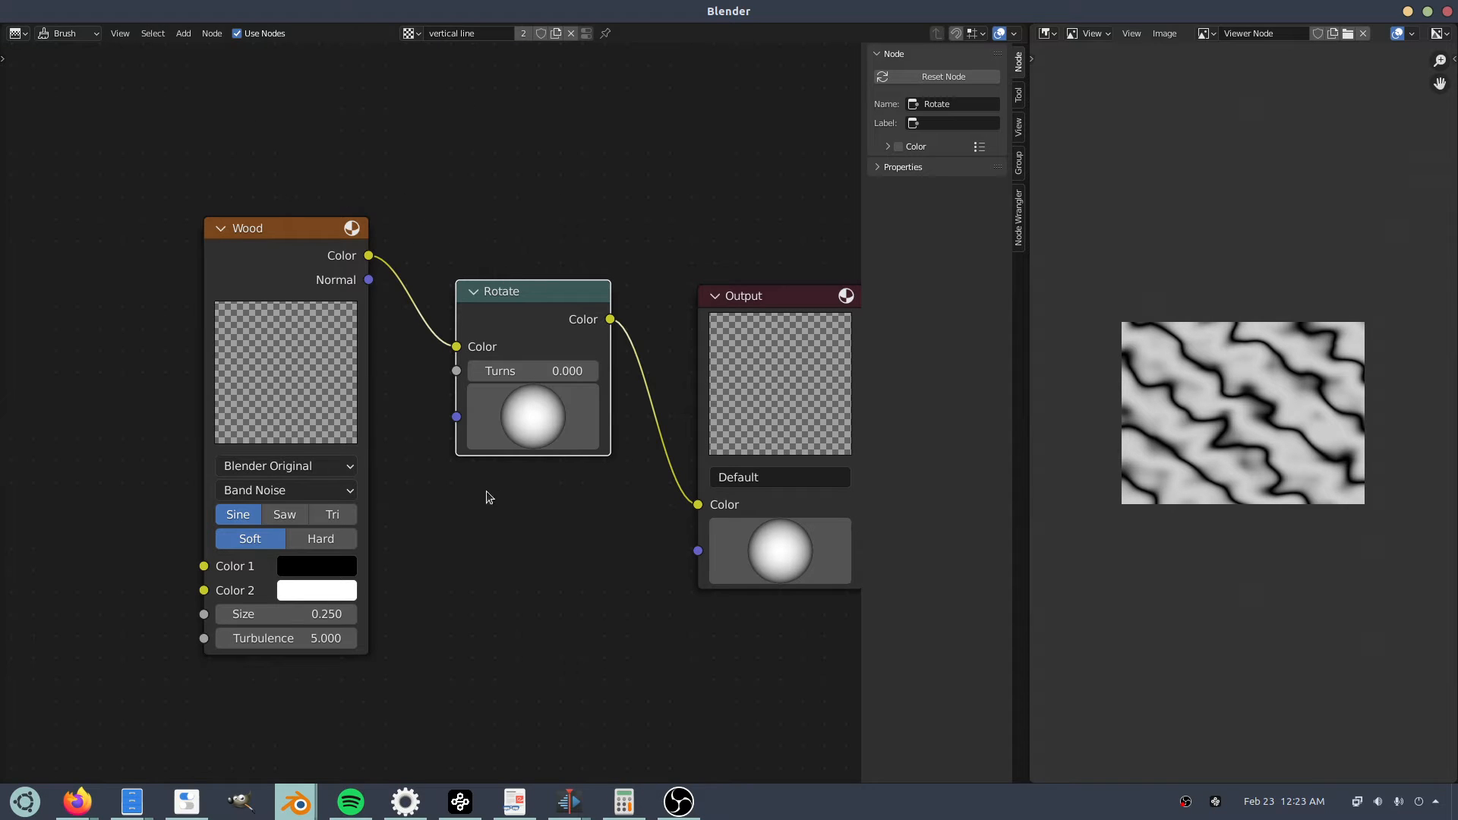
Set the Rotate node's Turns to 0.125.
click(513, 373)
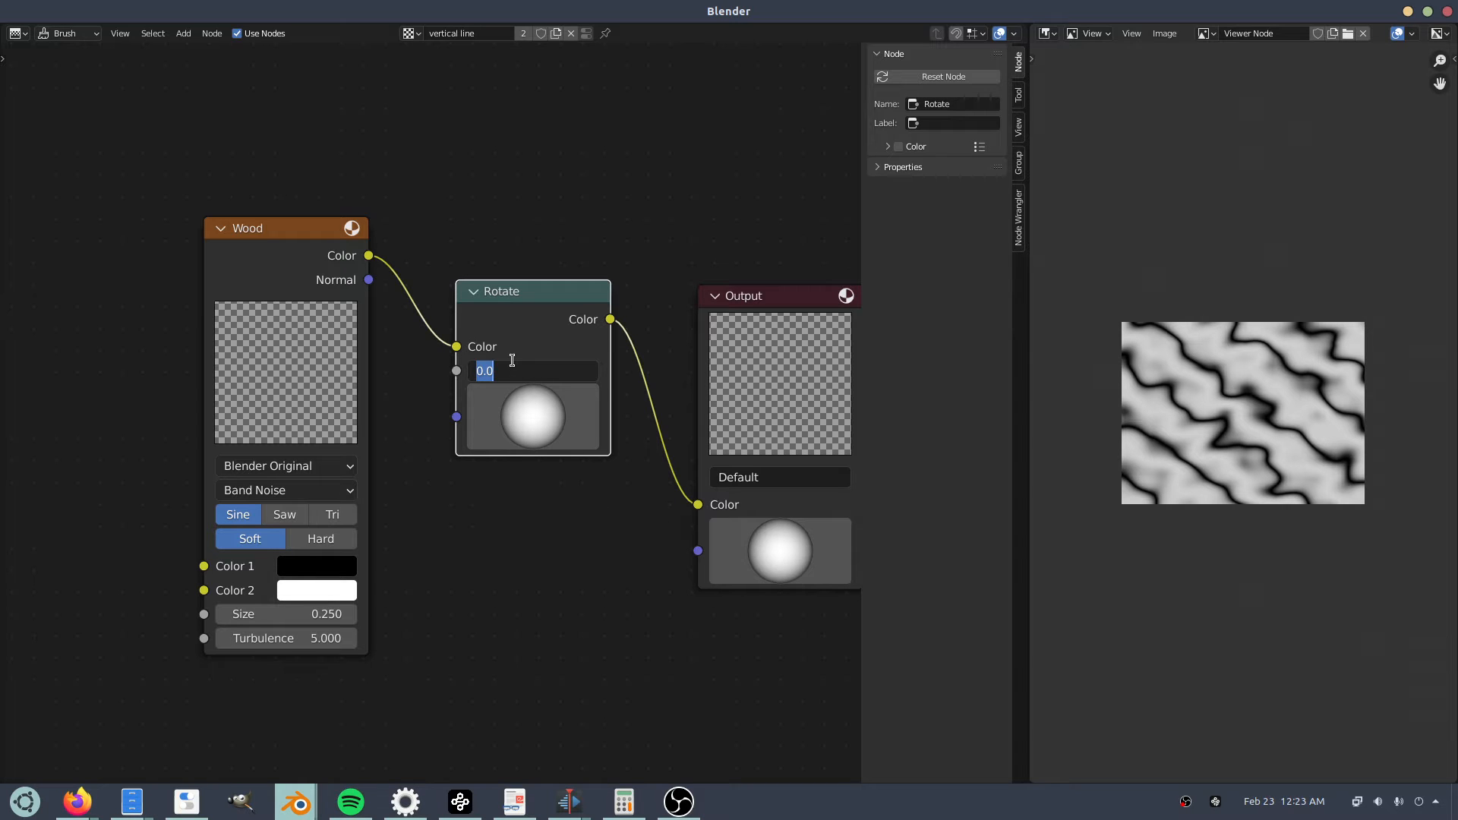
click(534, 586)
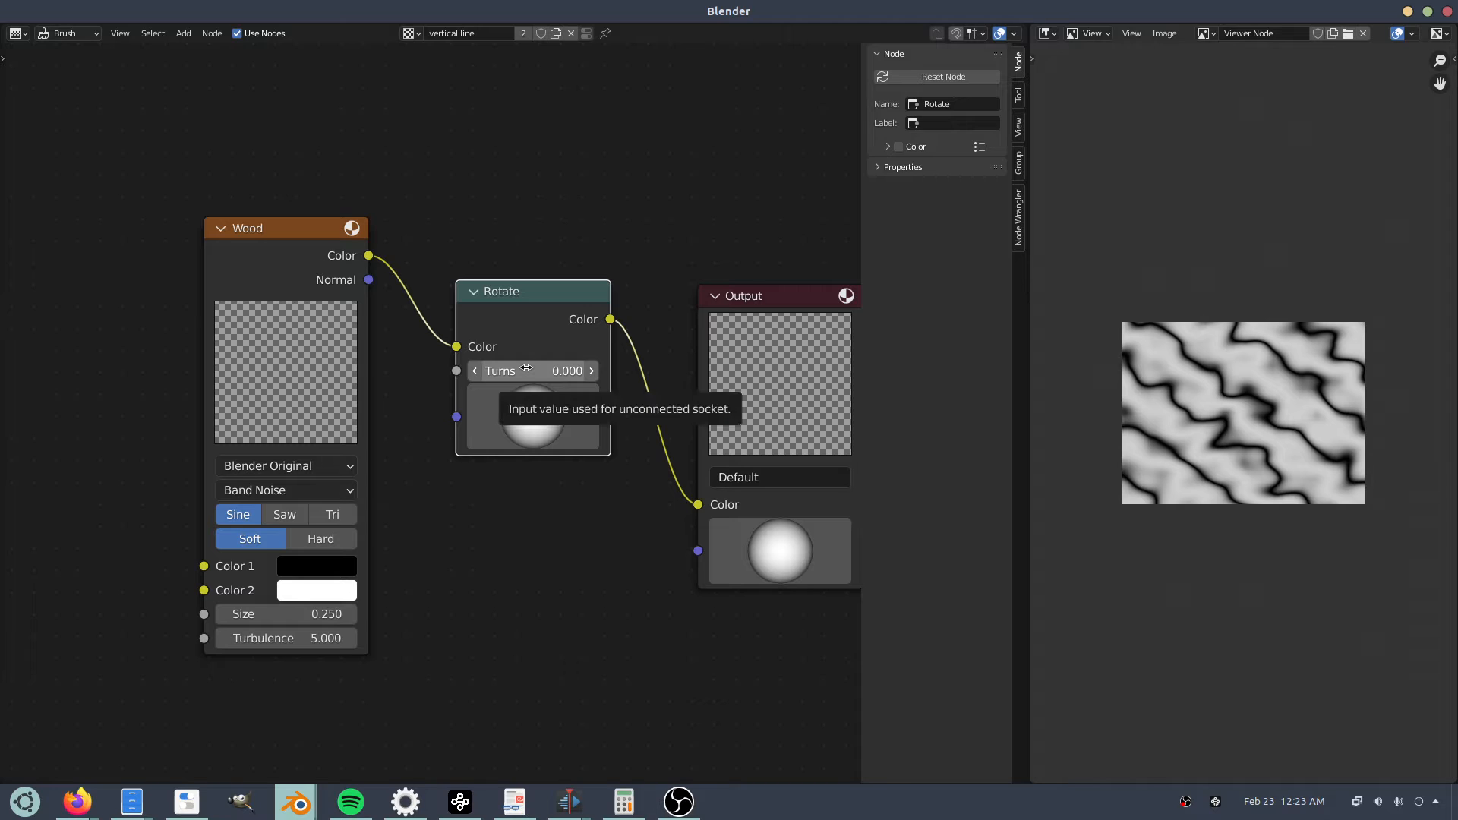
click(526, 369)
text(1/8)
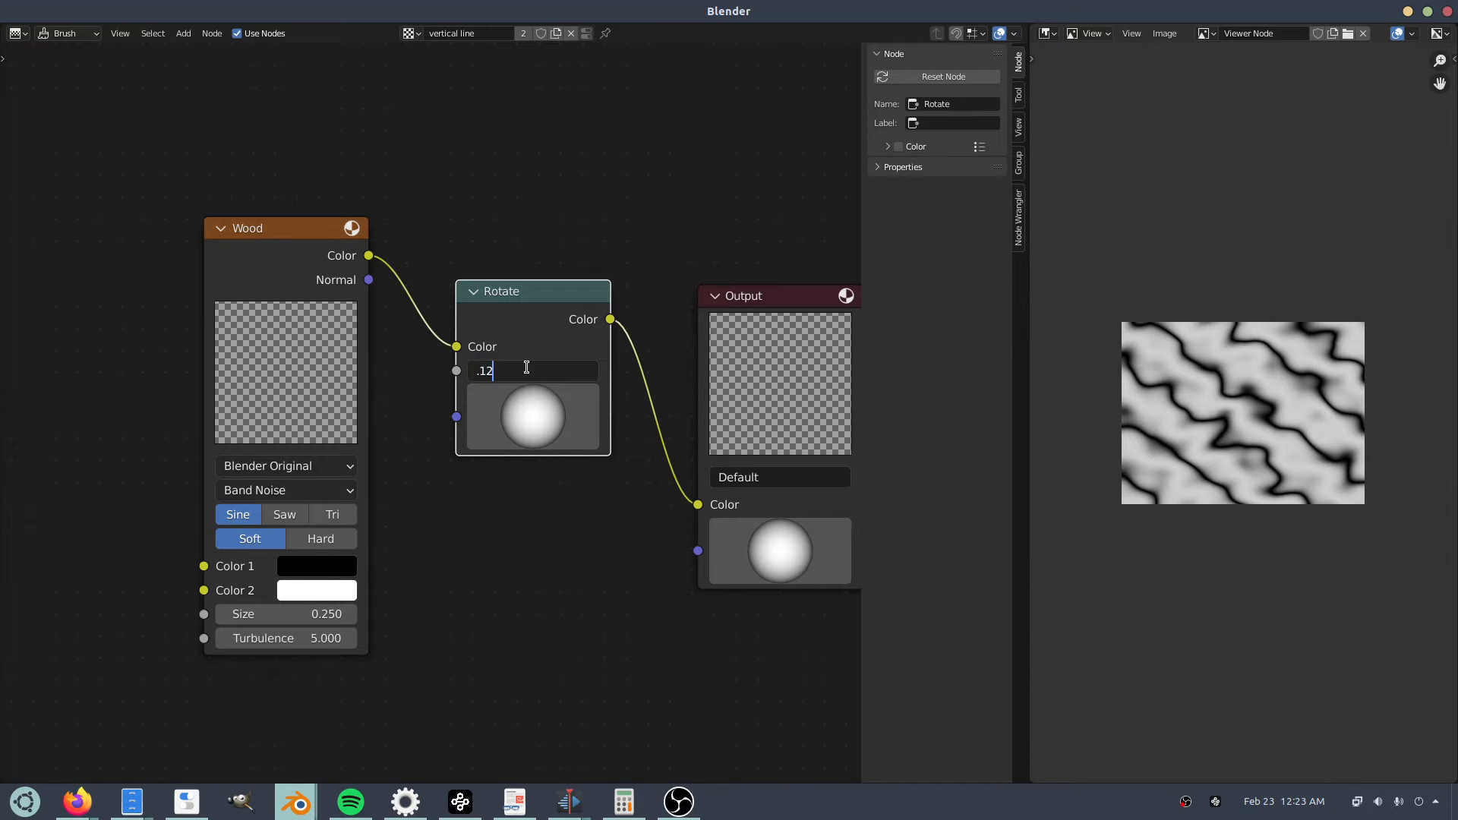
key(Return)
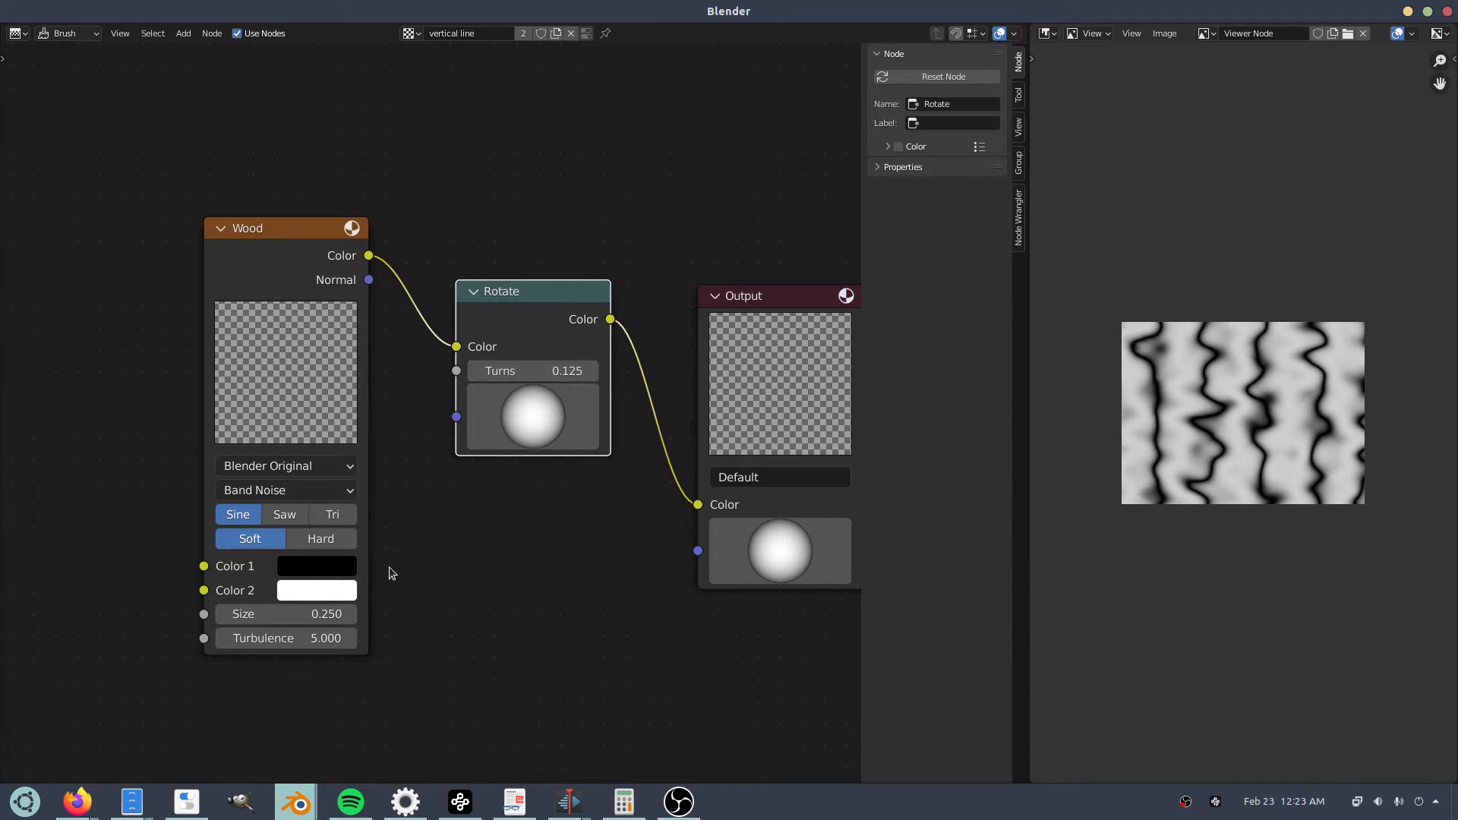
Shift the Wood and Rotate nodes away from the Output node and insert a Scale node between Rotate and Output.
middle_drag(389, 566, 579, 332)
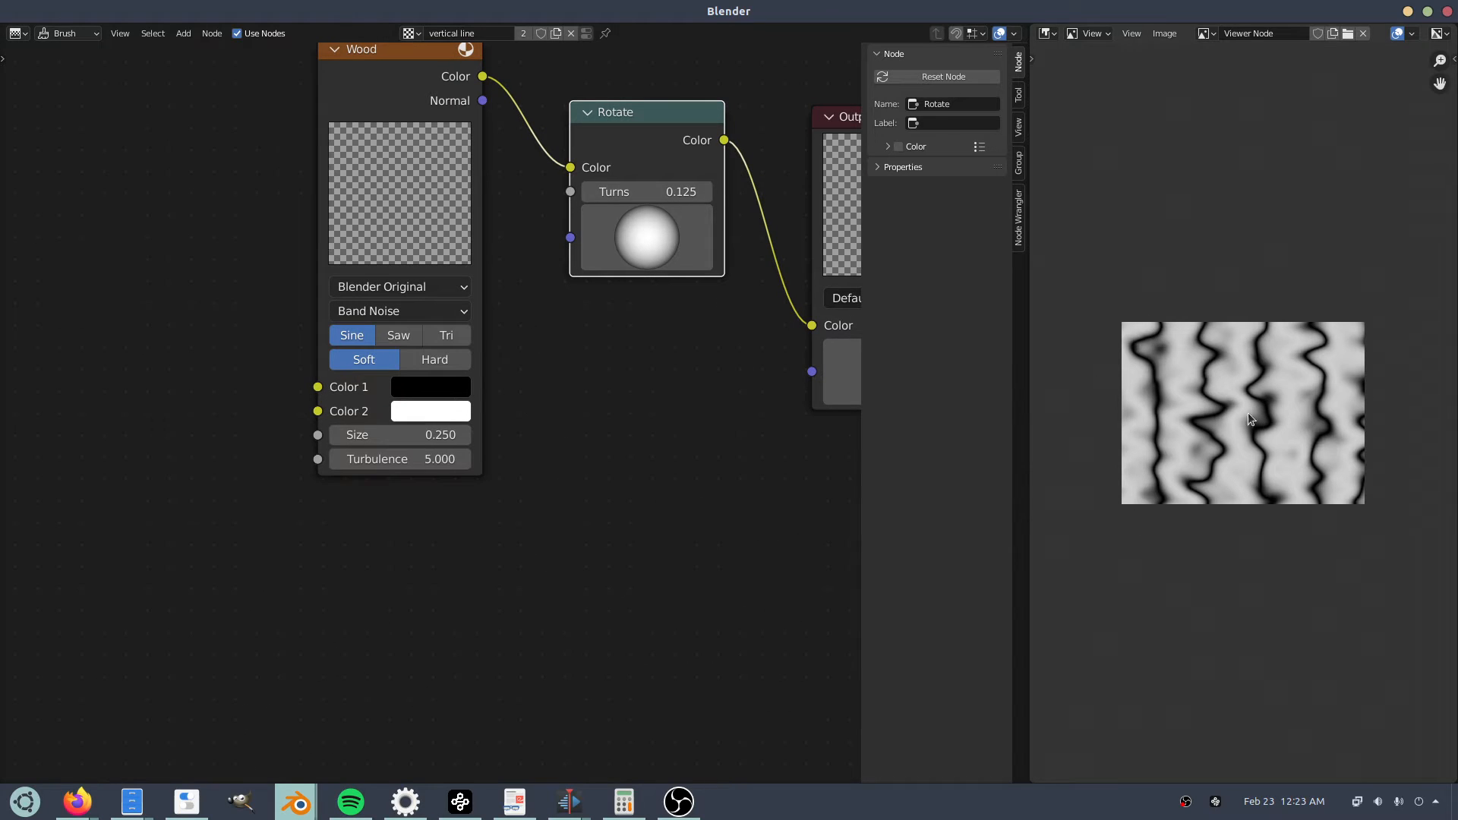
middle_drag(651, 306, 546, 352)
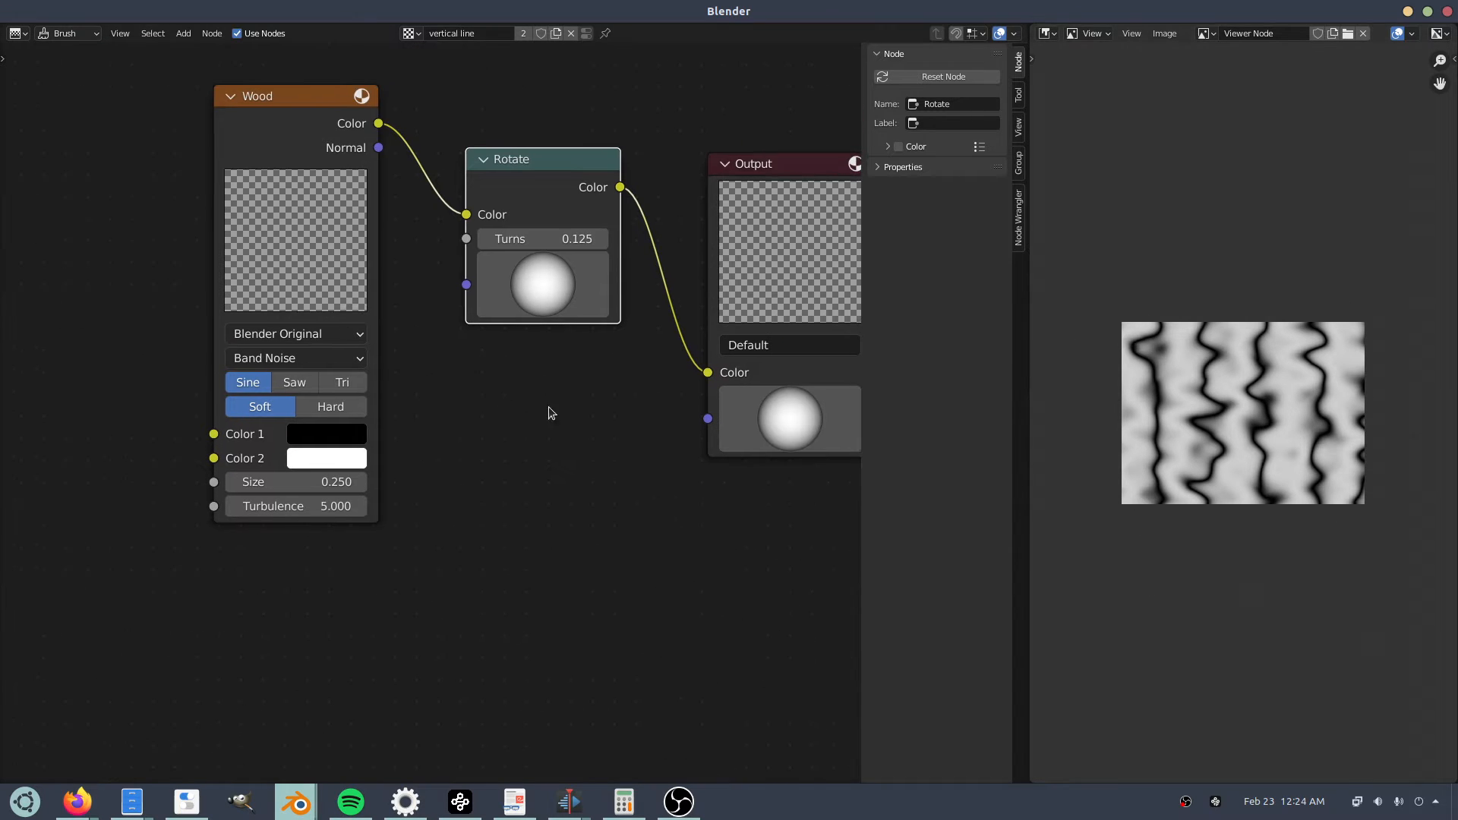
drag(549, 407, 223, 280)
key(shift+a)
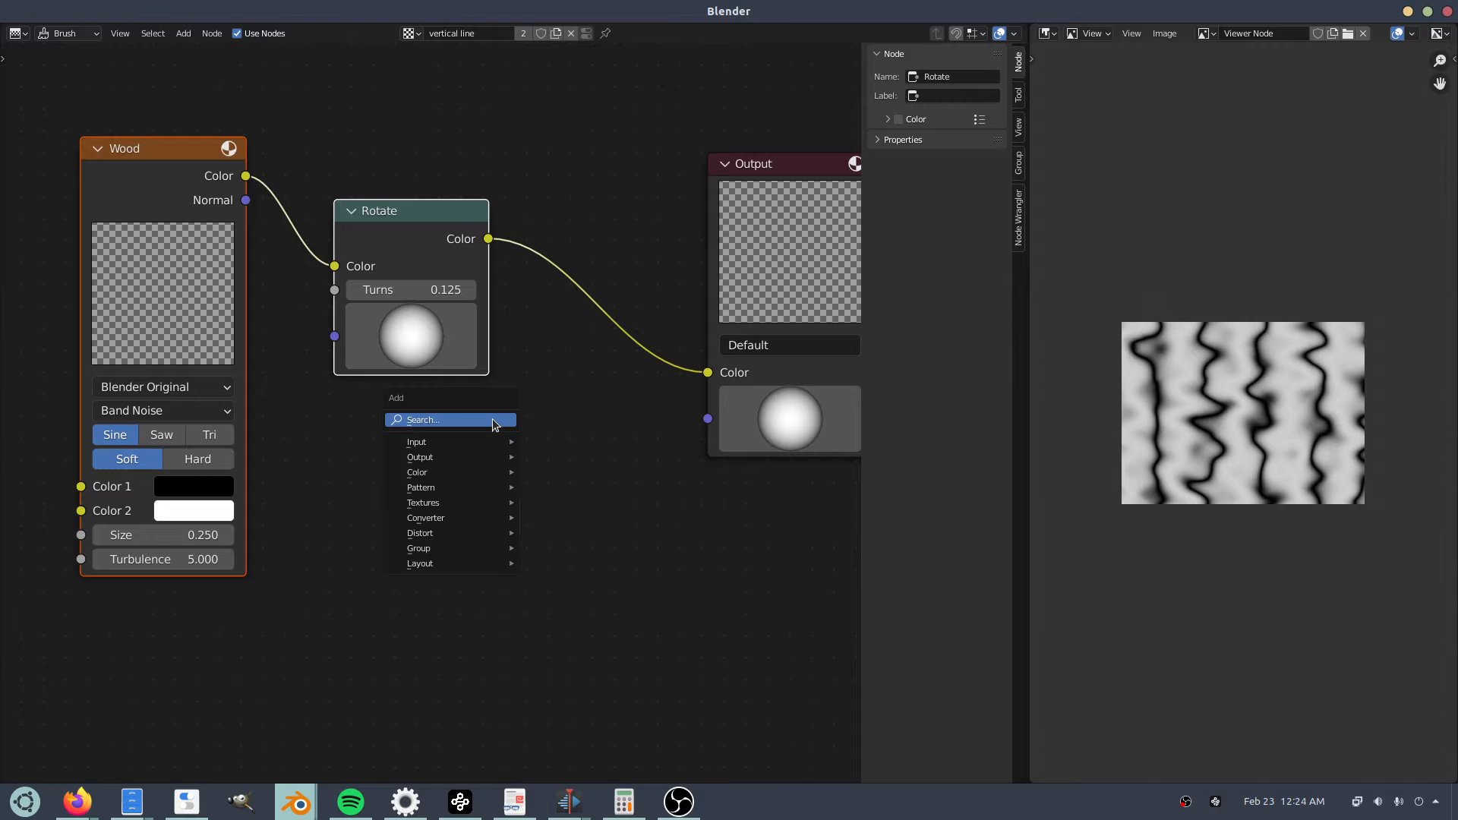
text(sca)
key(Return)
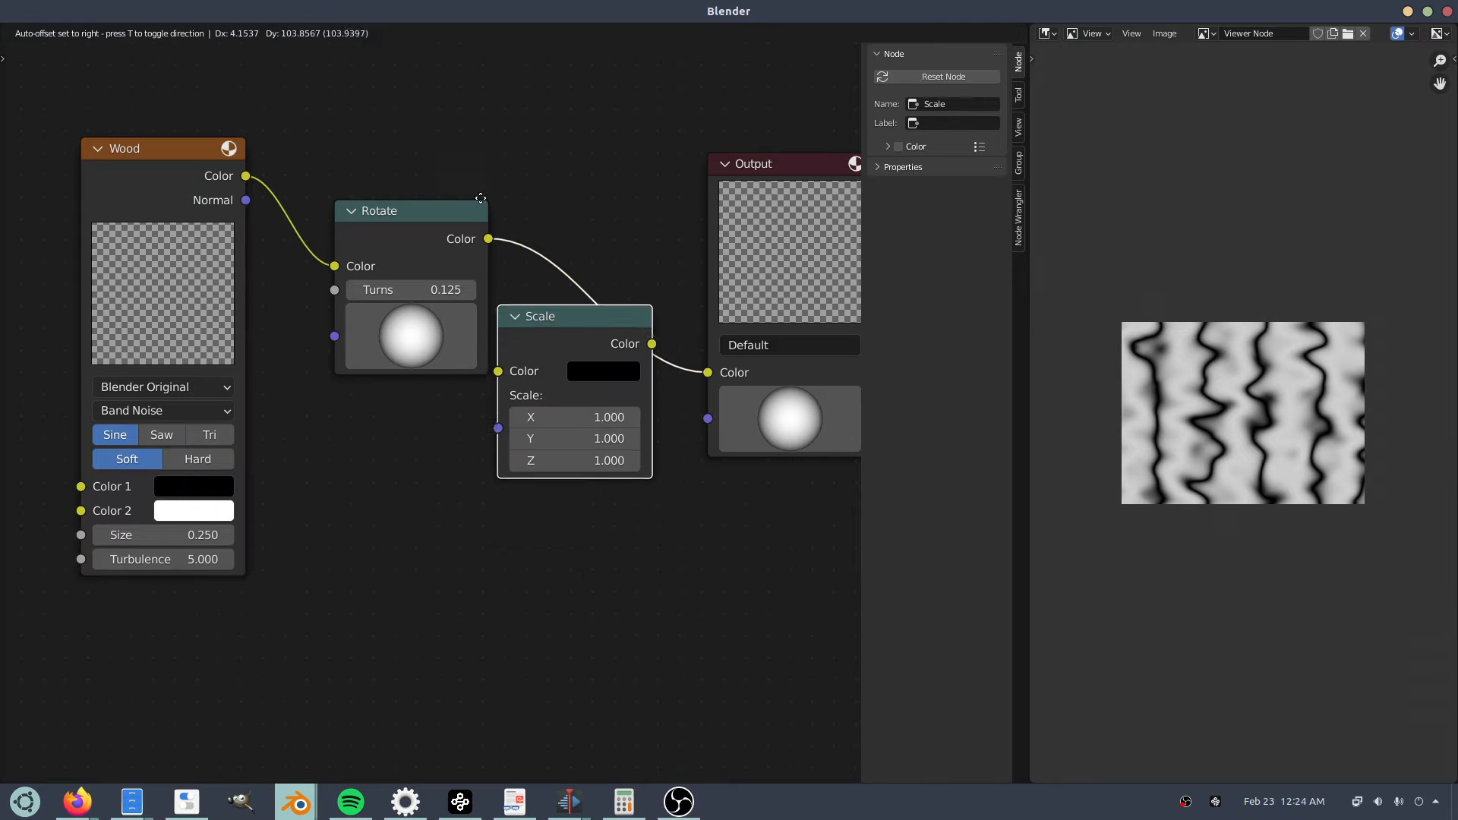
click(547, 142)
Set the Scale node's X to 4 and Y to 10.
click(663, 325)
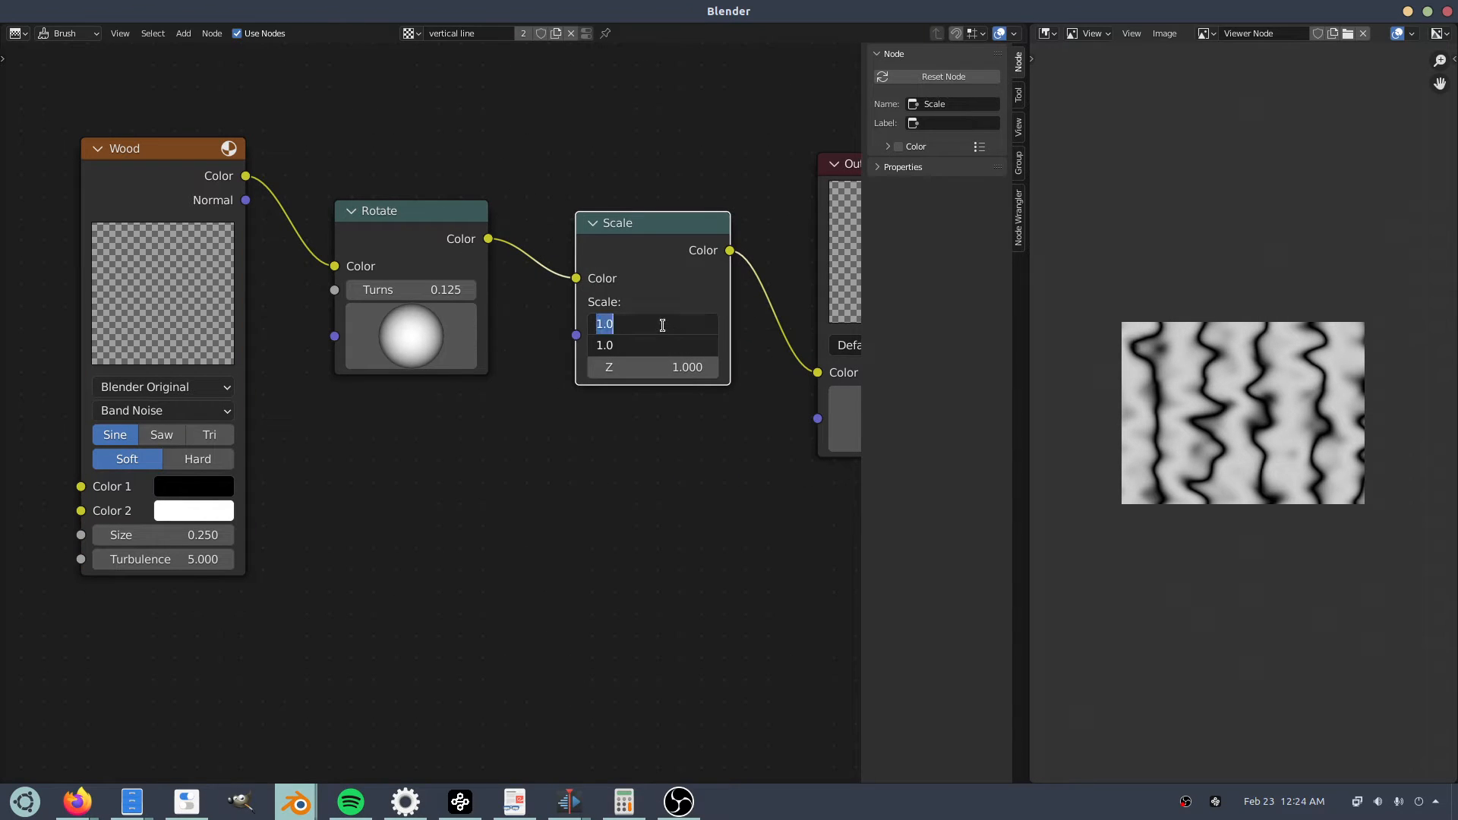
text(4)
key(Return)
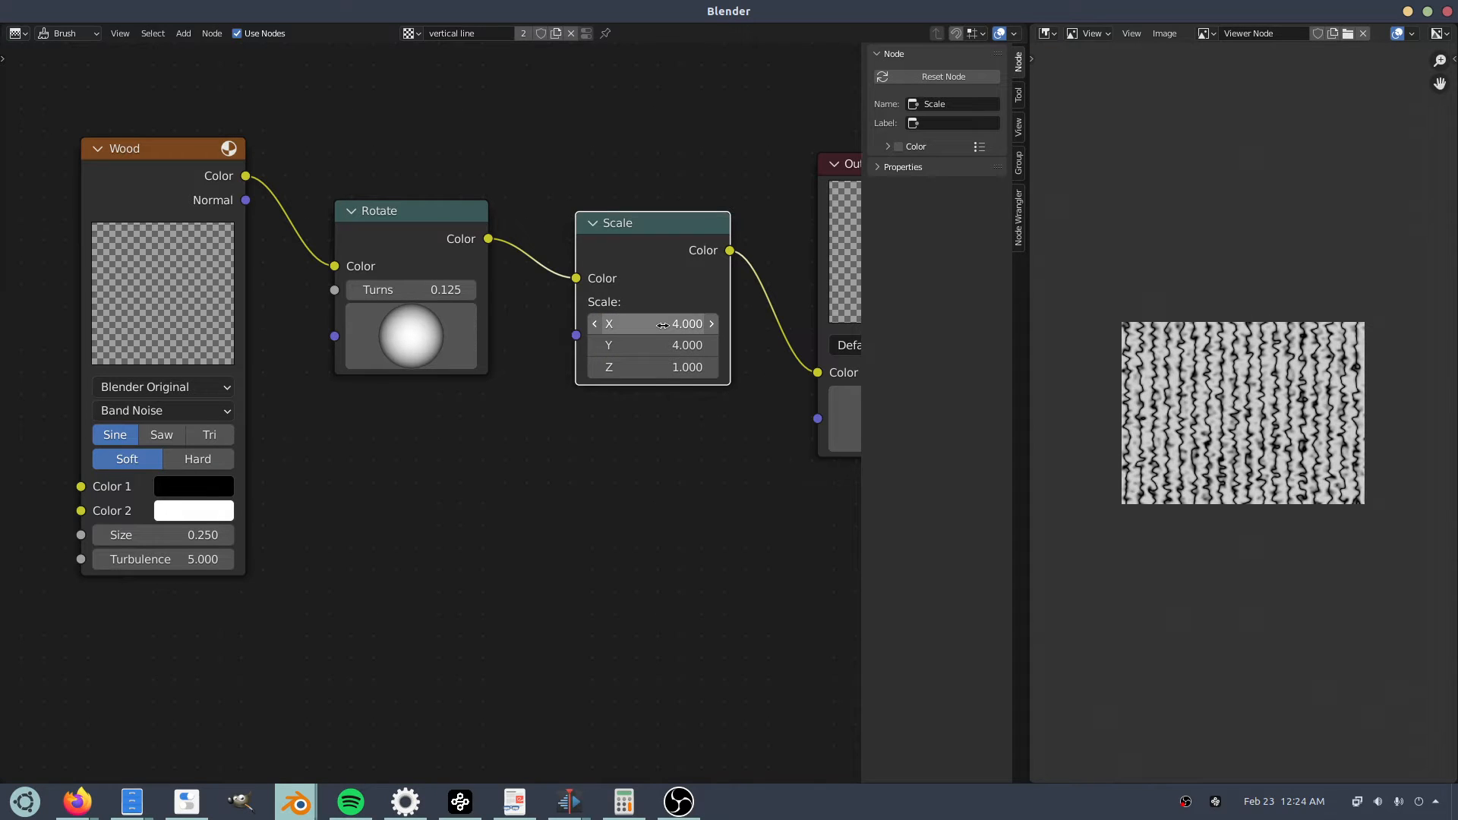
click(671, 349)
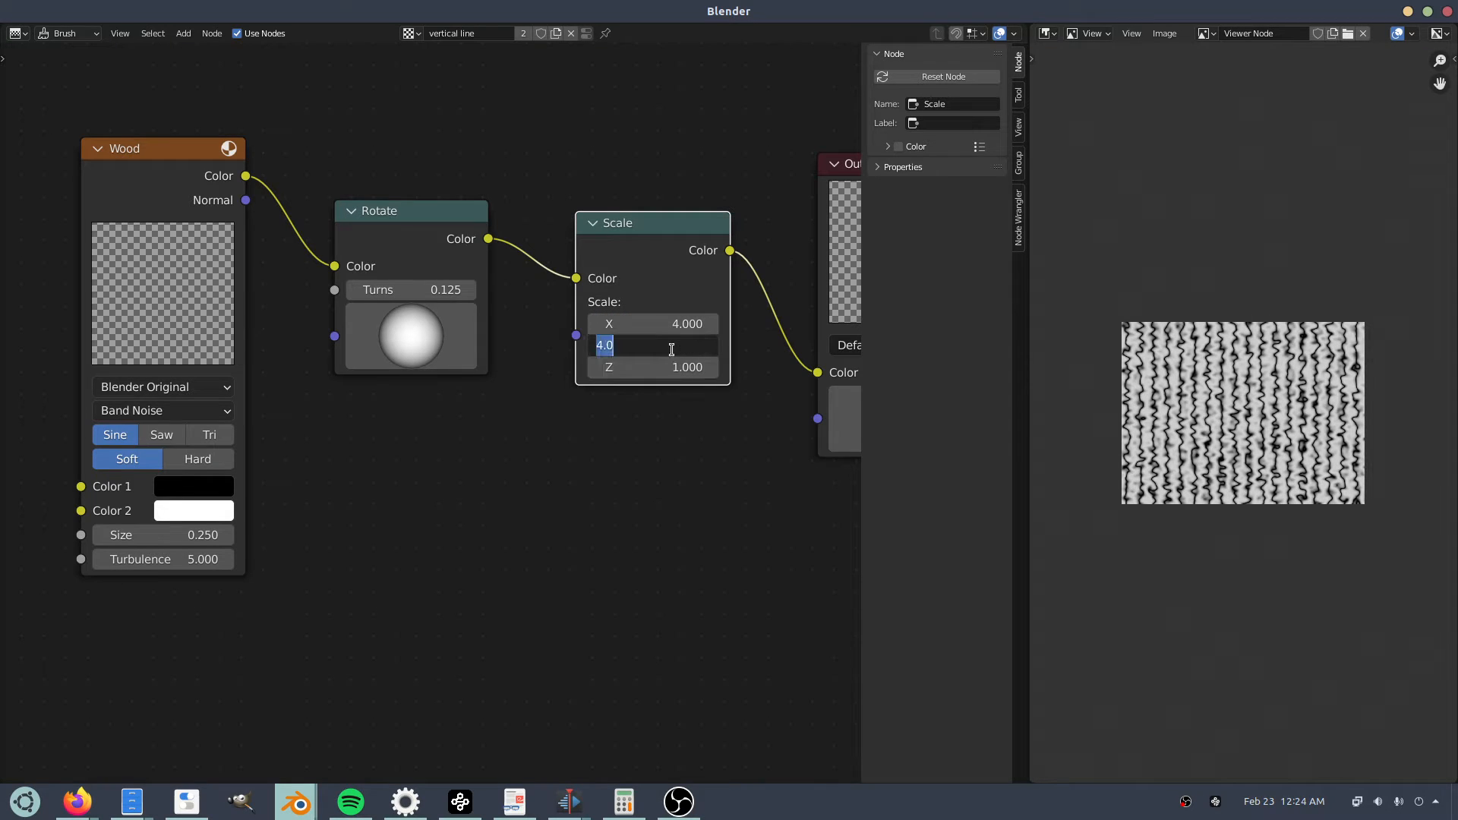
text(10)
key(Return)
Set the Wood node's Turbulence to 1.
middle_drag(623, 458, 850, 389)
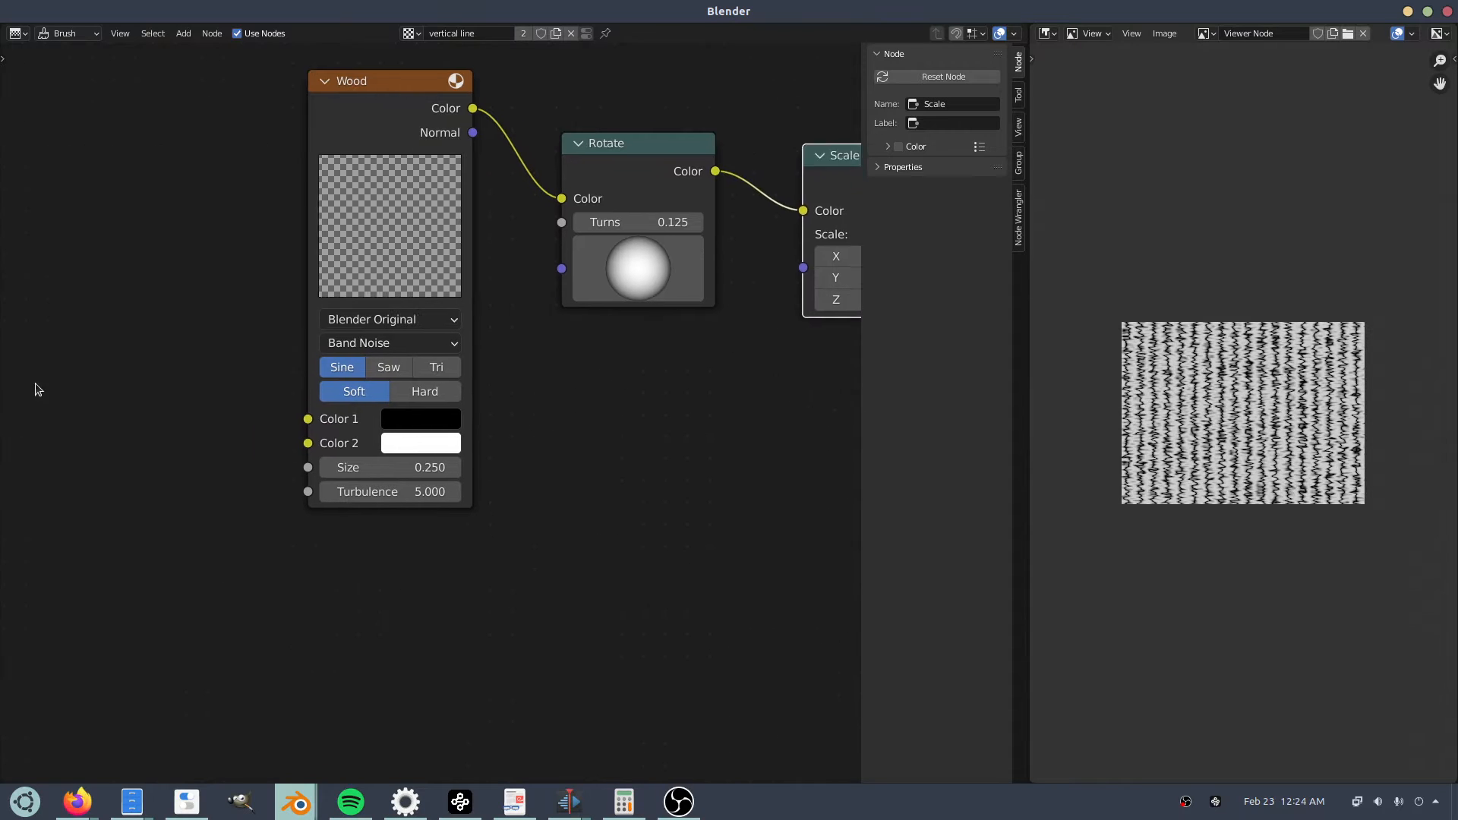
middle_drag(35, 382, 54, 377)
click(403, 493)
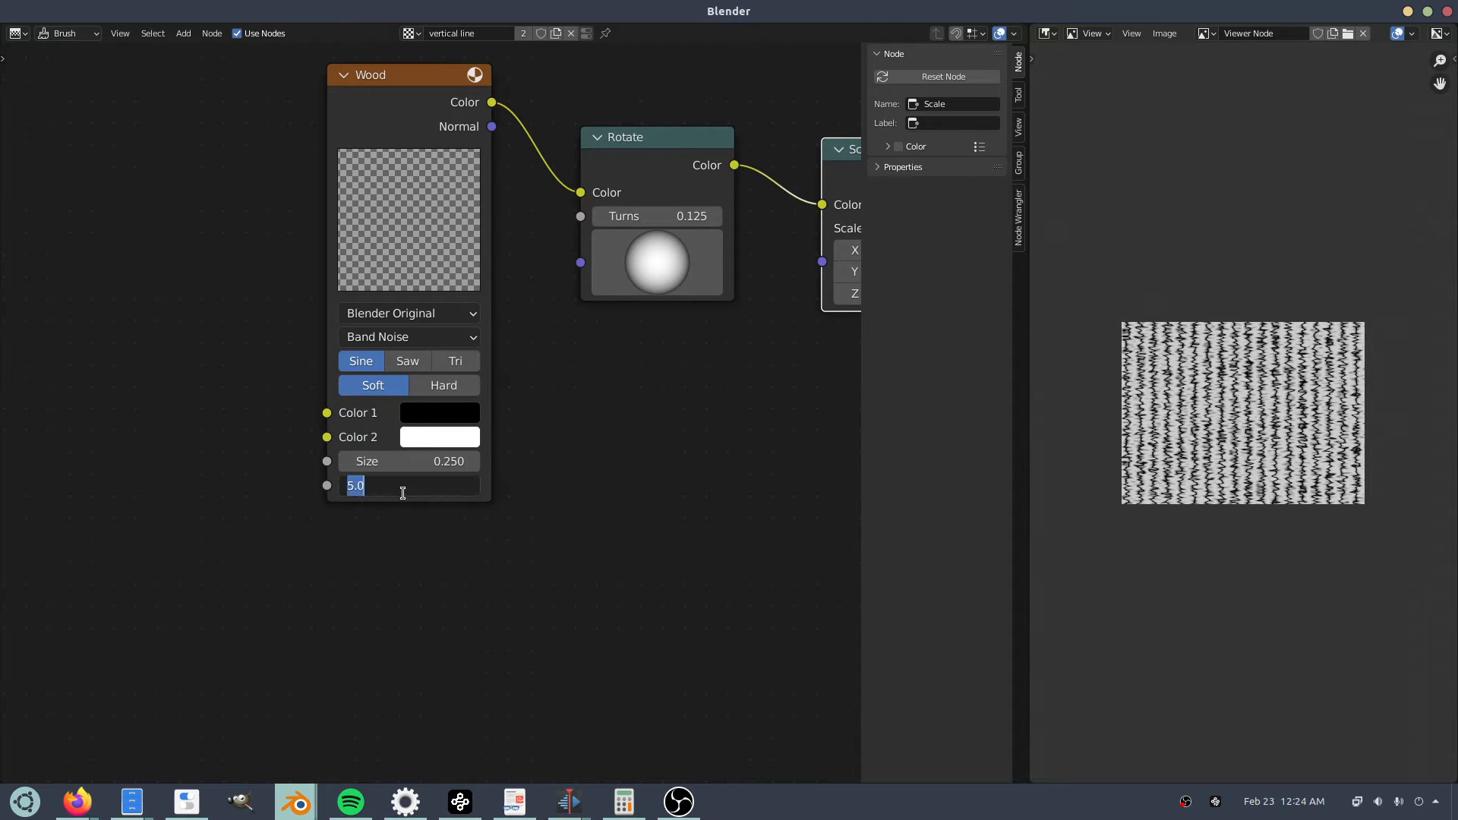
text(1)
key(Return)
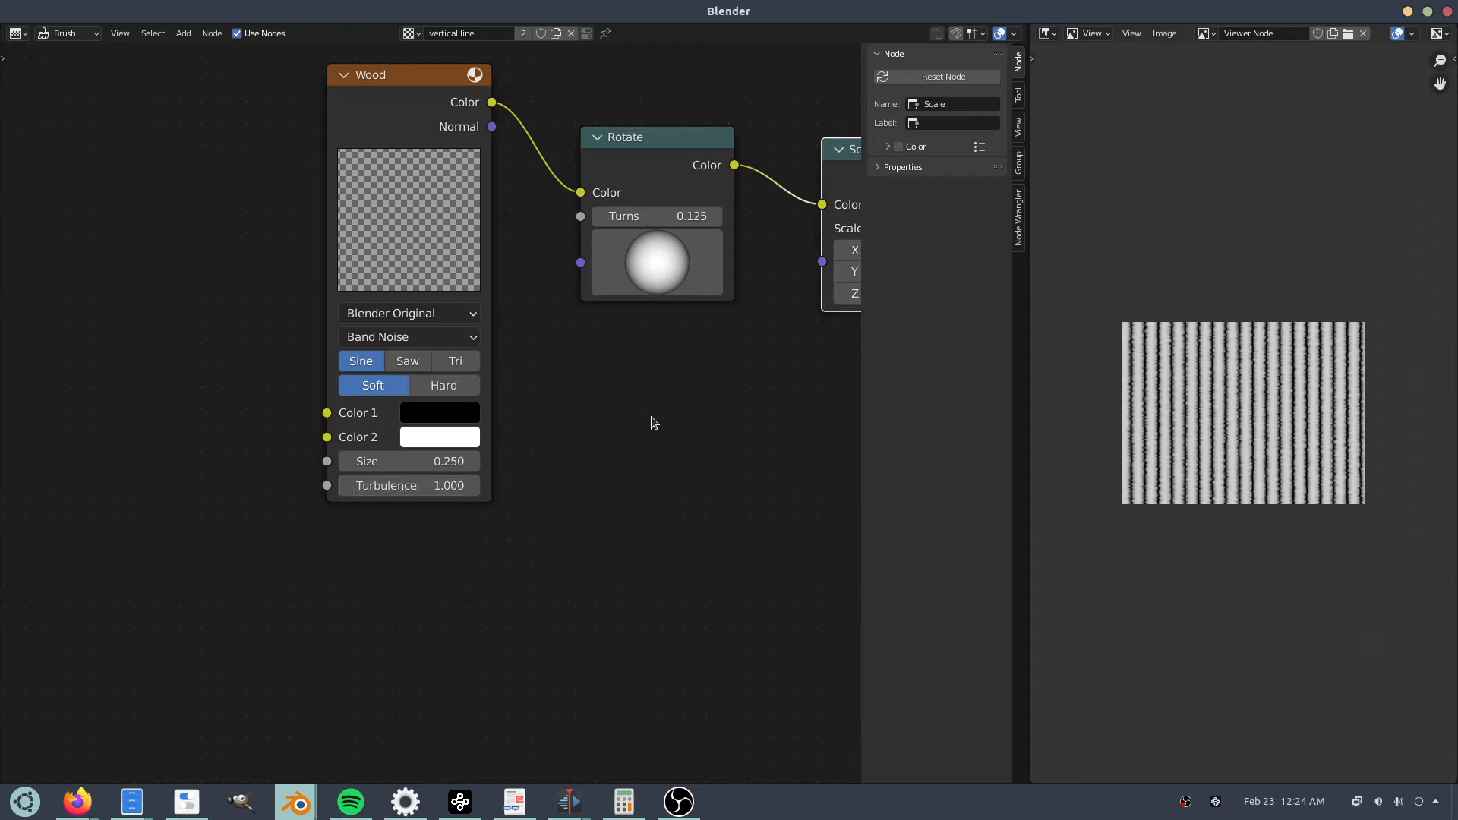
Move the Wood and Rotate nodes together away from the Scale node to make room for another node.
drag(728, 379, 339, 95)
drag(428, 248, 336, 302)
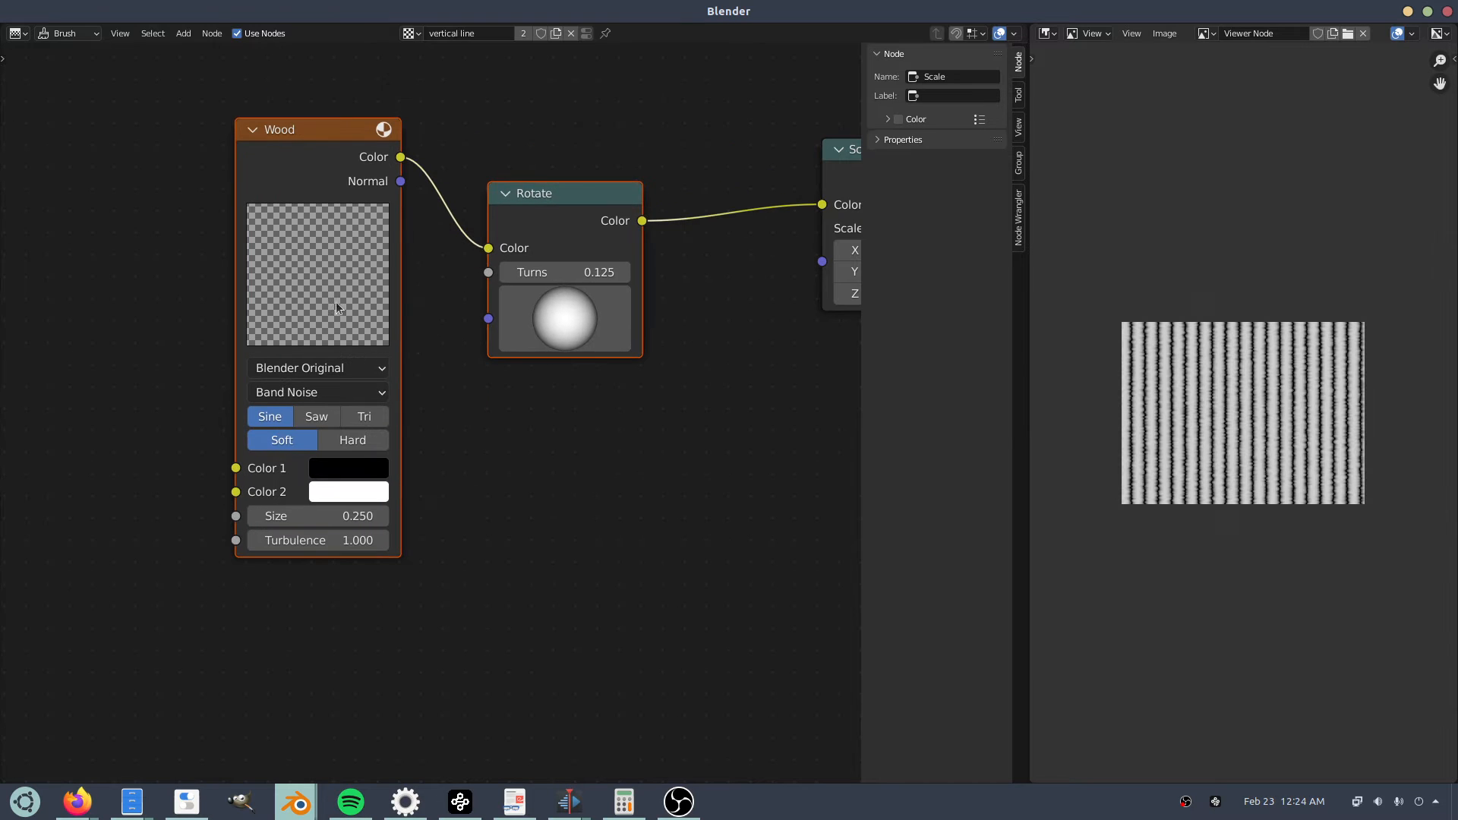
middle_drag(675, 277, 572, 321)
drag(421, 583, 98, 236)
key(g)
click(144, 270)
Insert a Translate node between the Rotate and Scale nodes.
key(shift+a)
click(420, 311)
text(t)
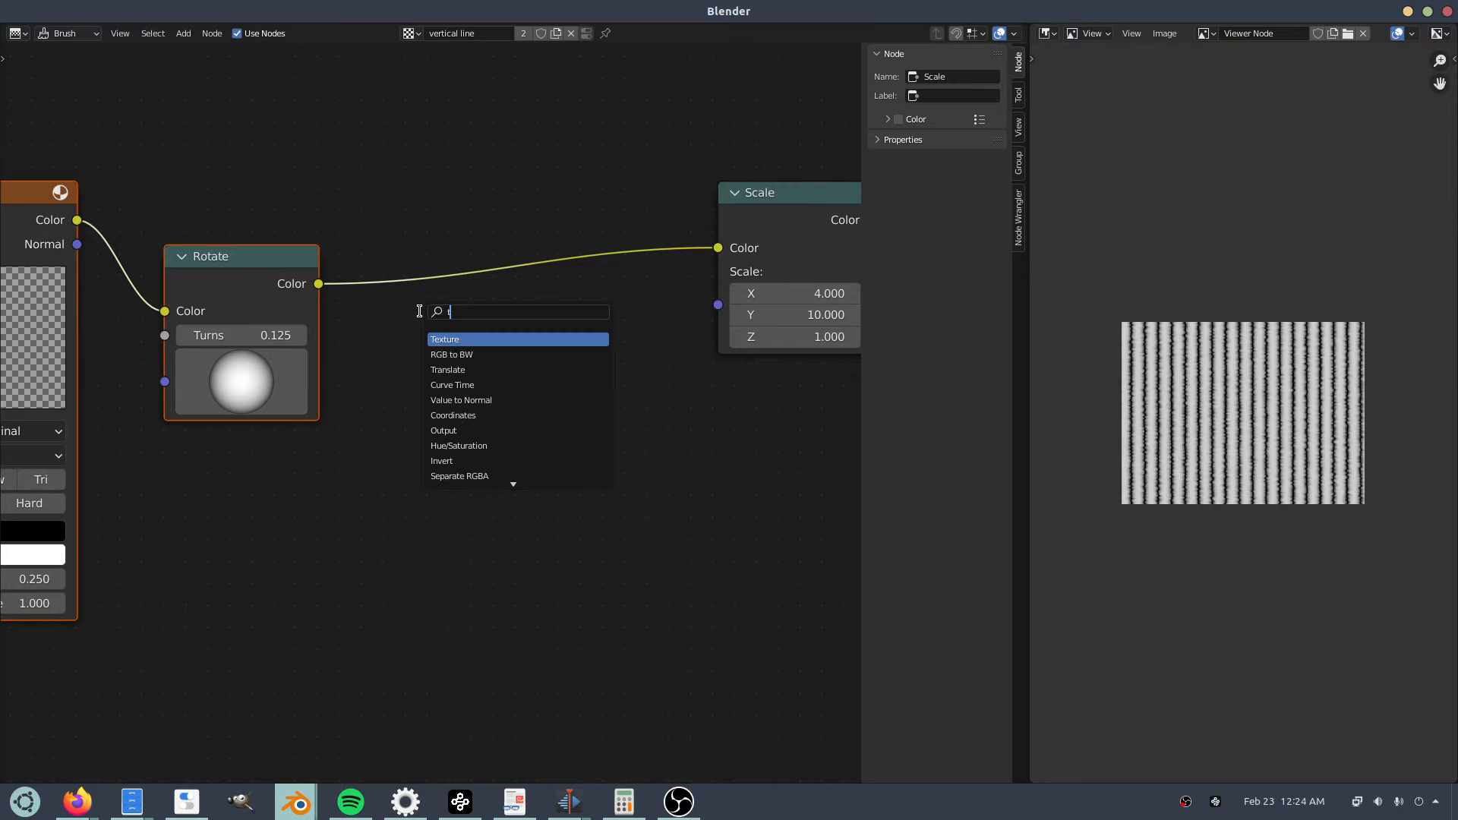
text(rans)
key(Return)
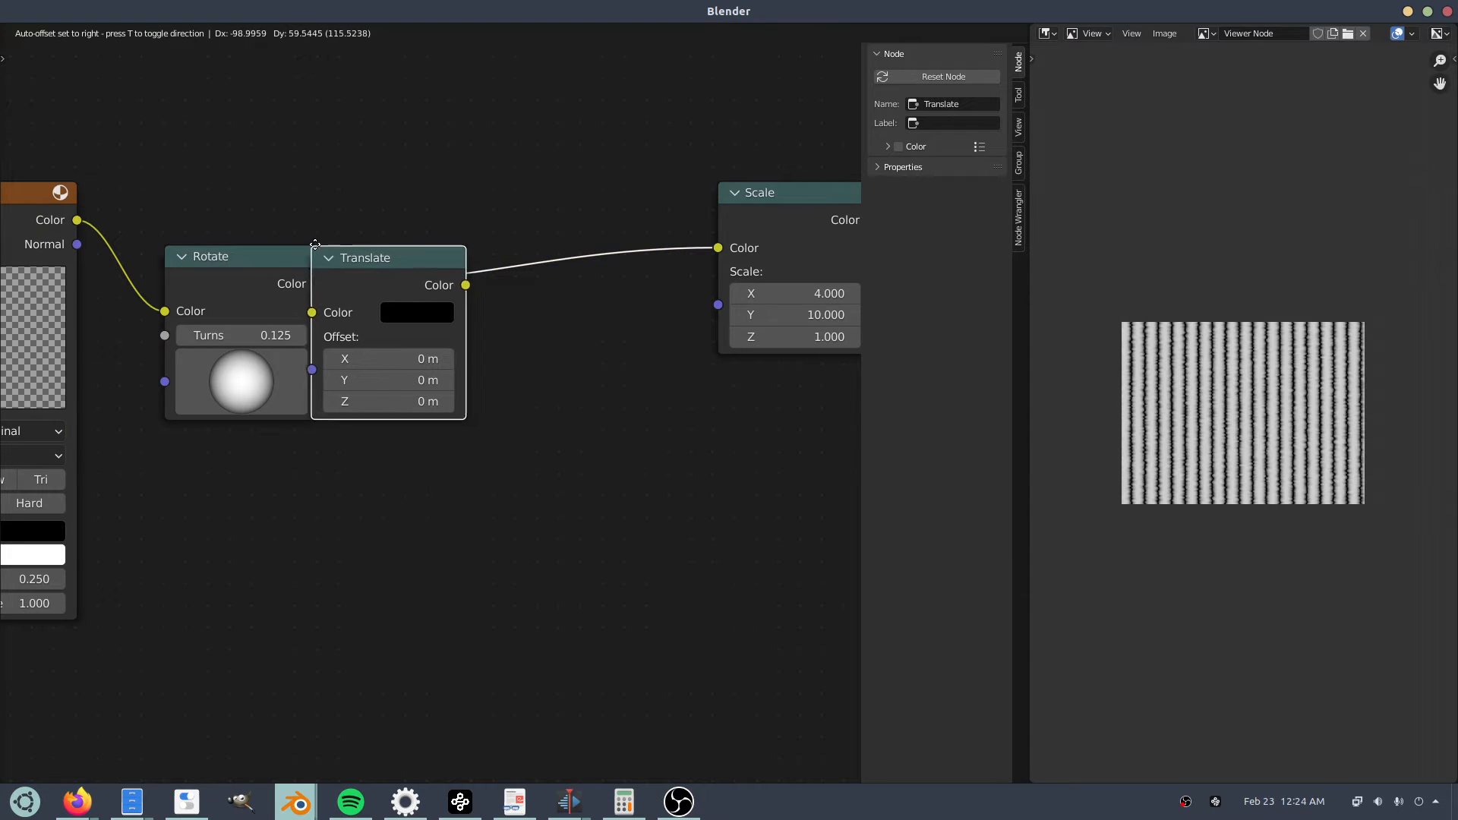
click(359, 245)
Set the Translate node's X offset to 0.2 m.
click(426, 353)
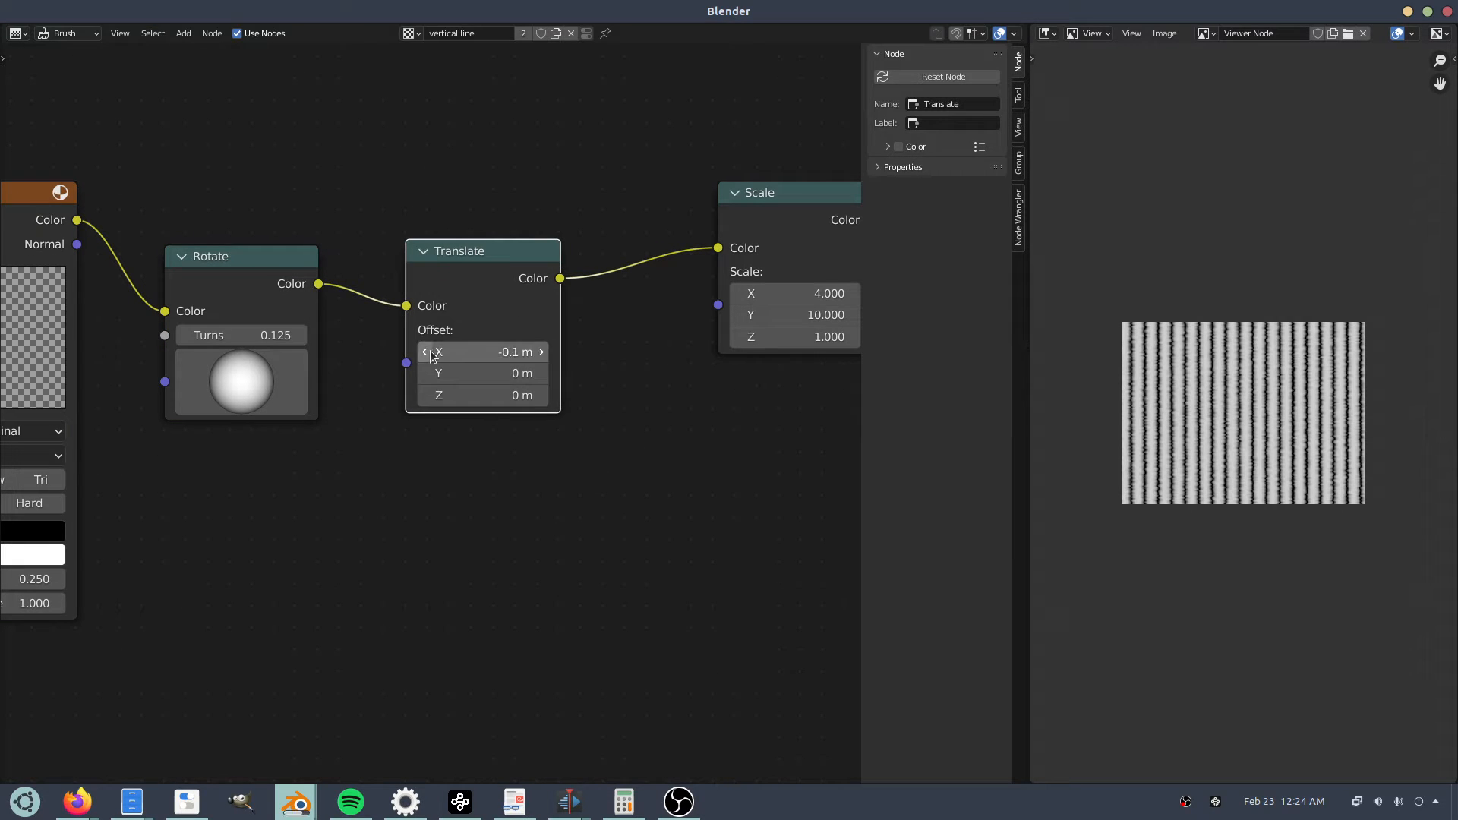
click(542, 353)
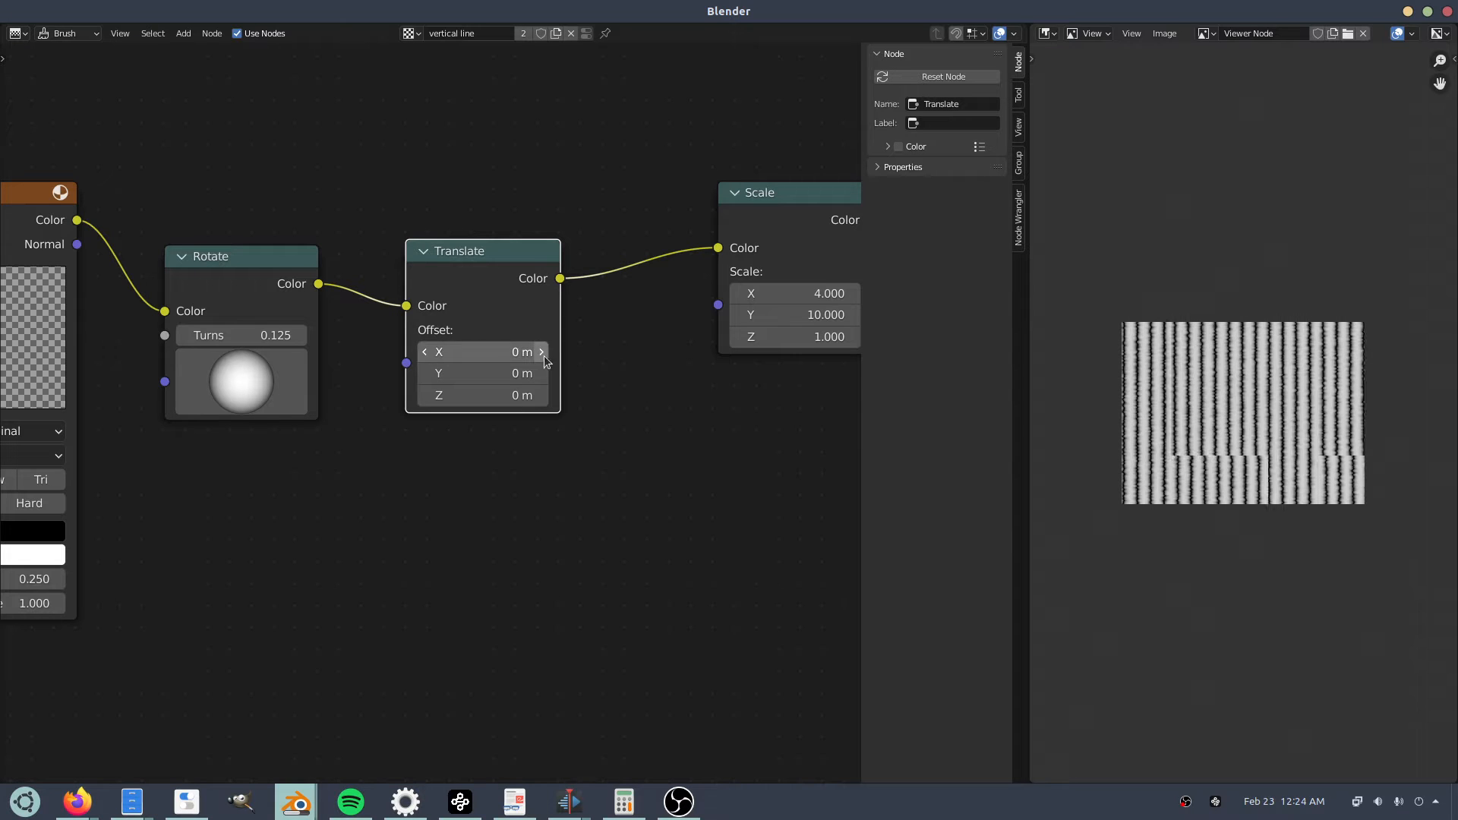
click(544, 356)
click(544, 356)
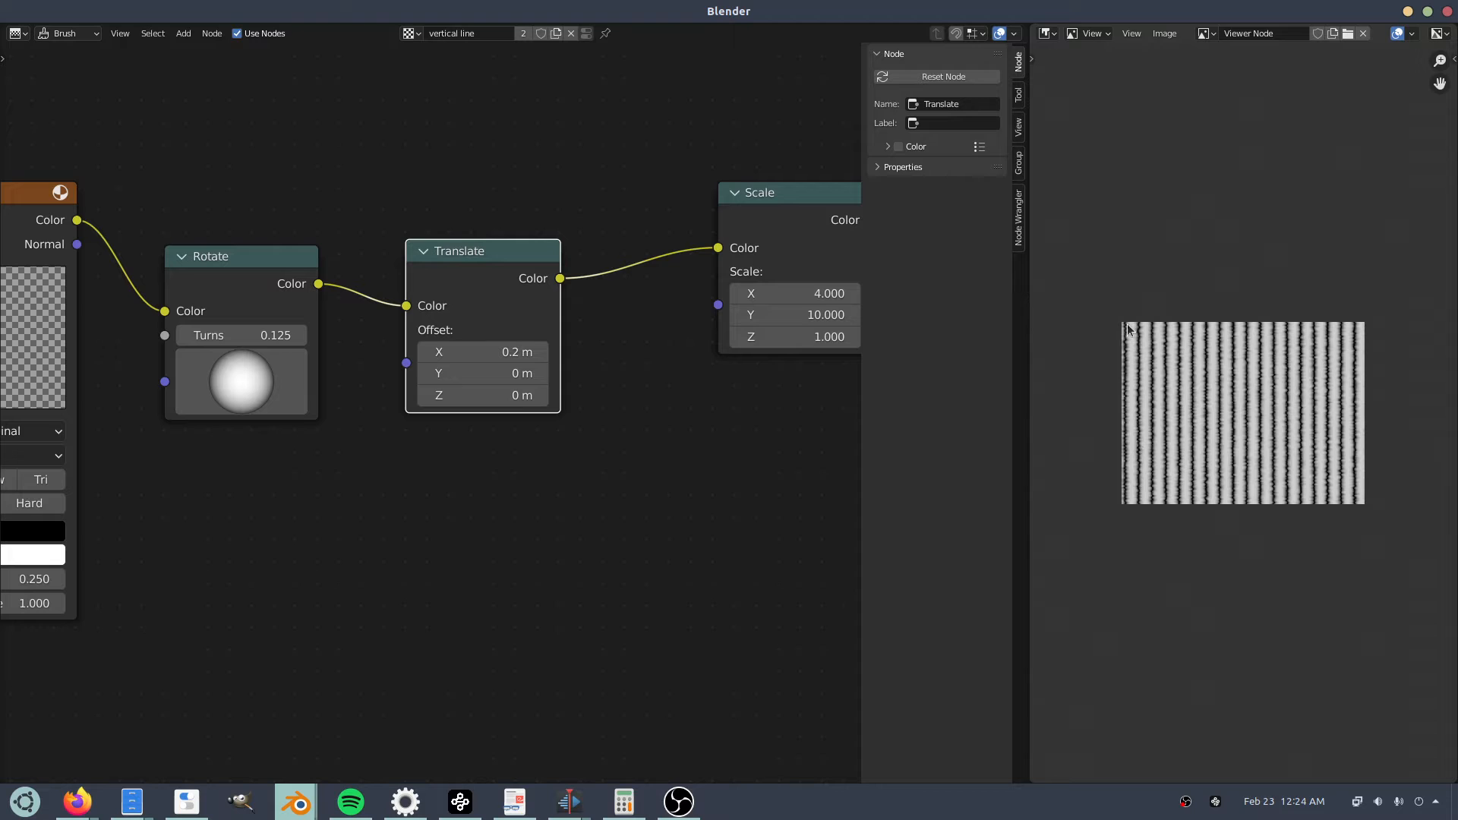
Move the Wood, Rotate and Translate nodes away from the Scale node and insert a ColorRamp node between Translate and Scale.
drag(534, 611, 11, 257)
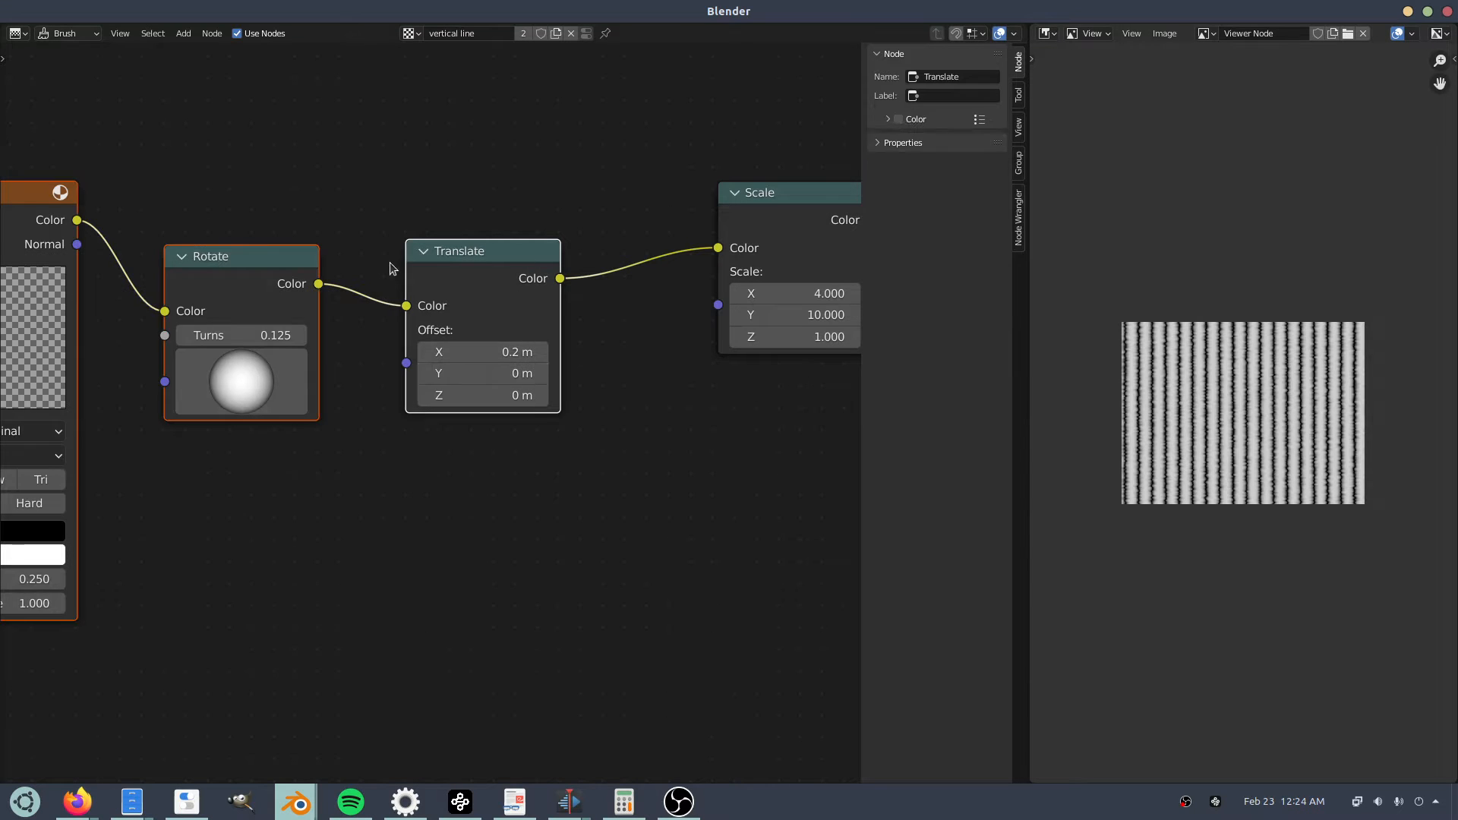
drag(420, 265, 230, 307)
key(shift+a)
text(co)
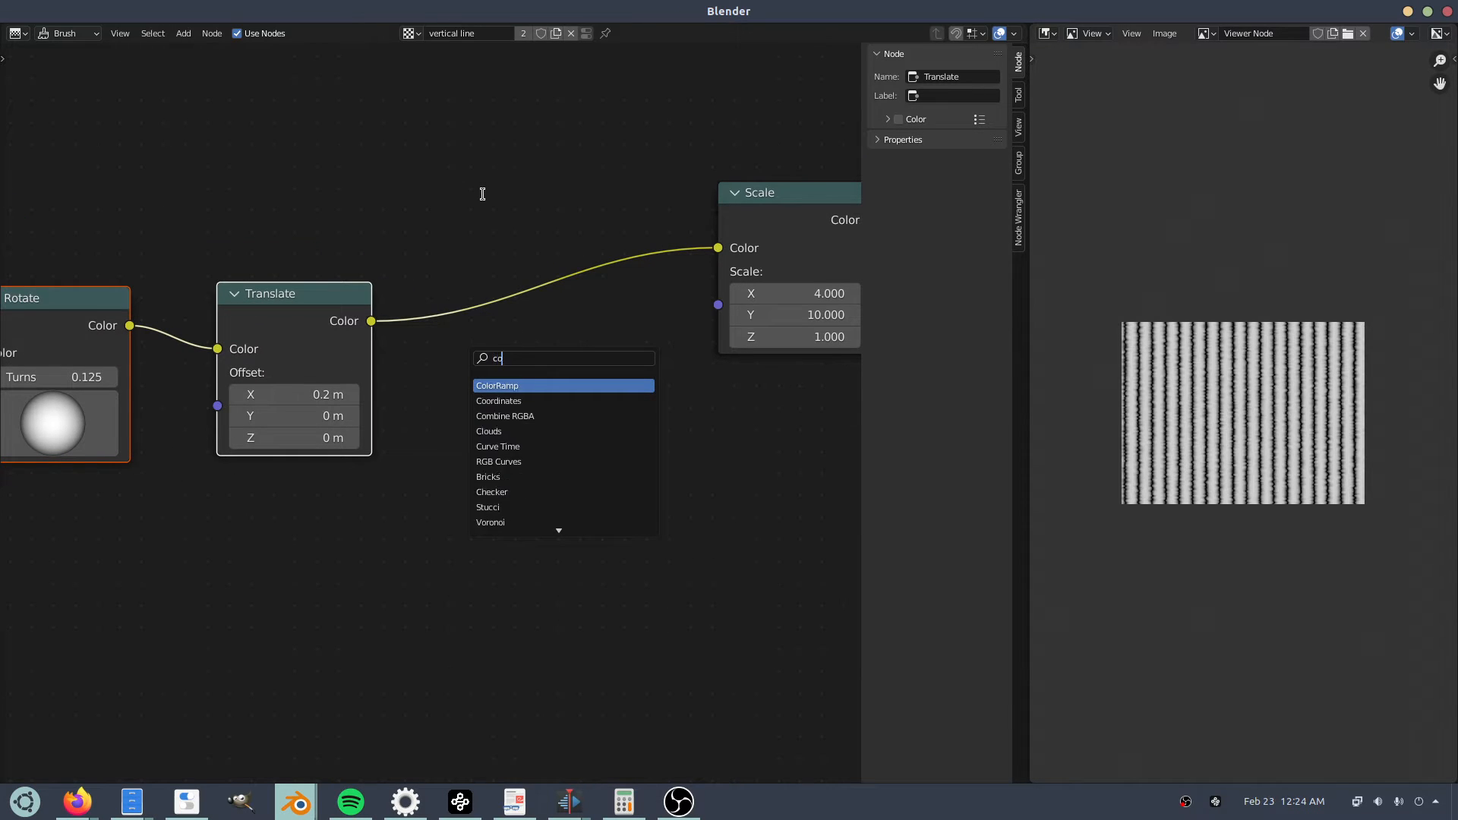
key(Return)
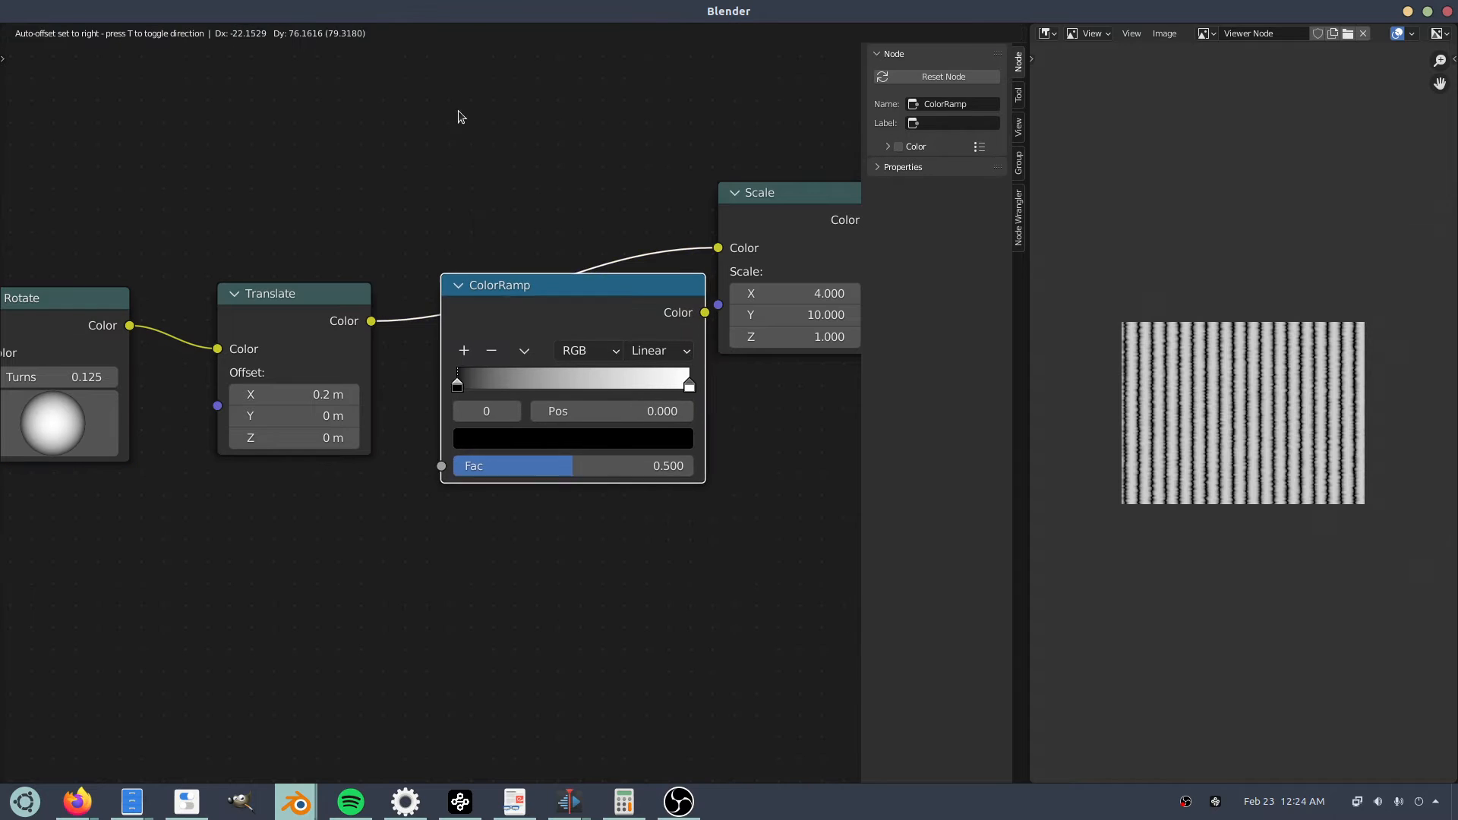
click(455, 120)
Flip the ColorRamp so it runs from white to black, and move the black stop to position 0.045.
drag(467, 380, 331, 390)
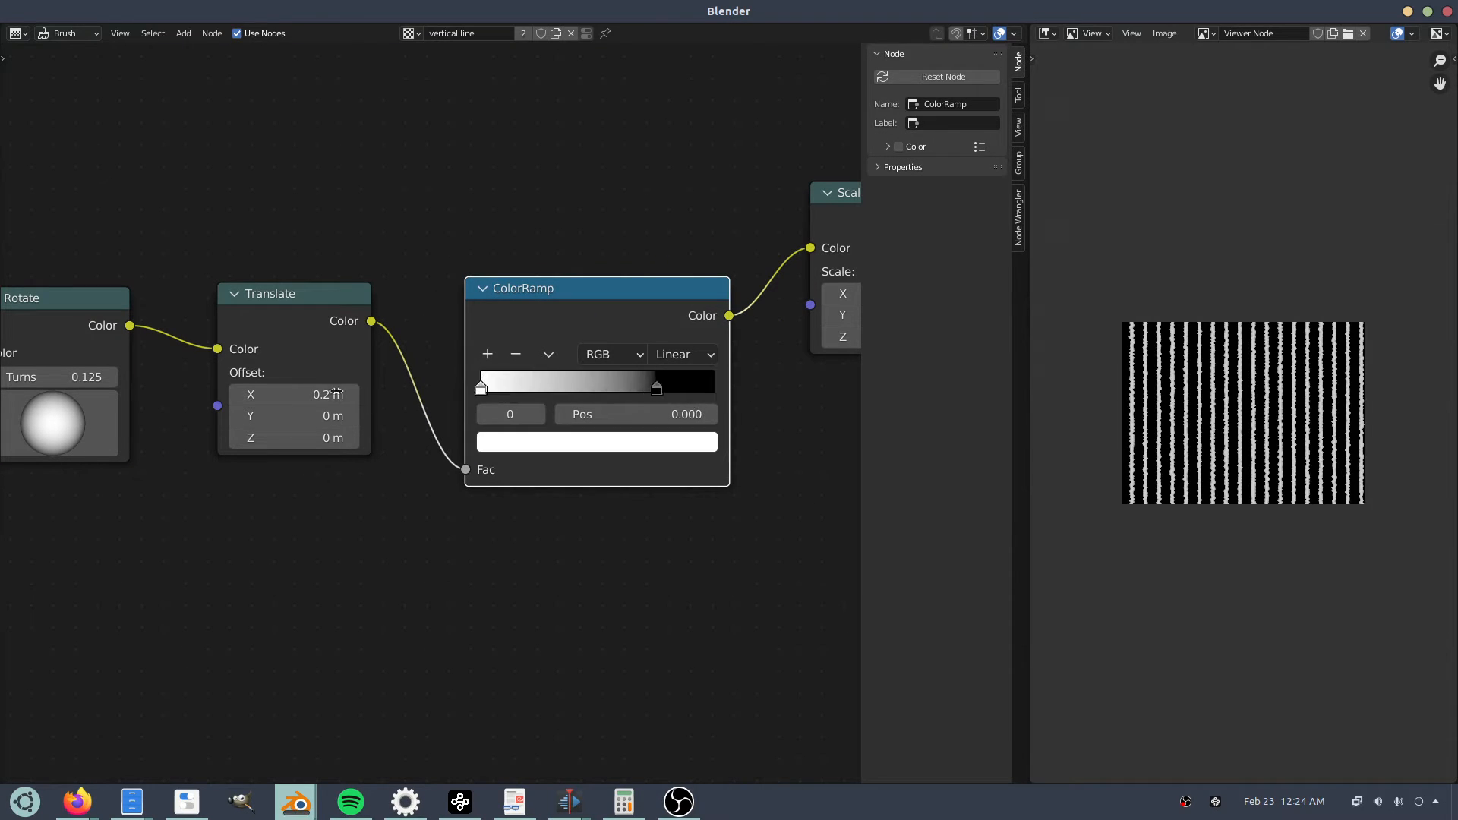
middle_drag(559, 492, 1024, 320)
middle_drag(255, 383, 650, 284)
drag(651, 290, 482, 296)
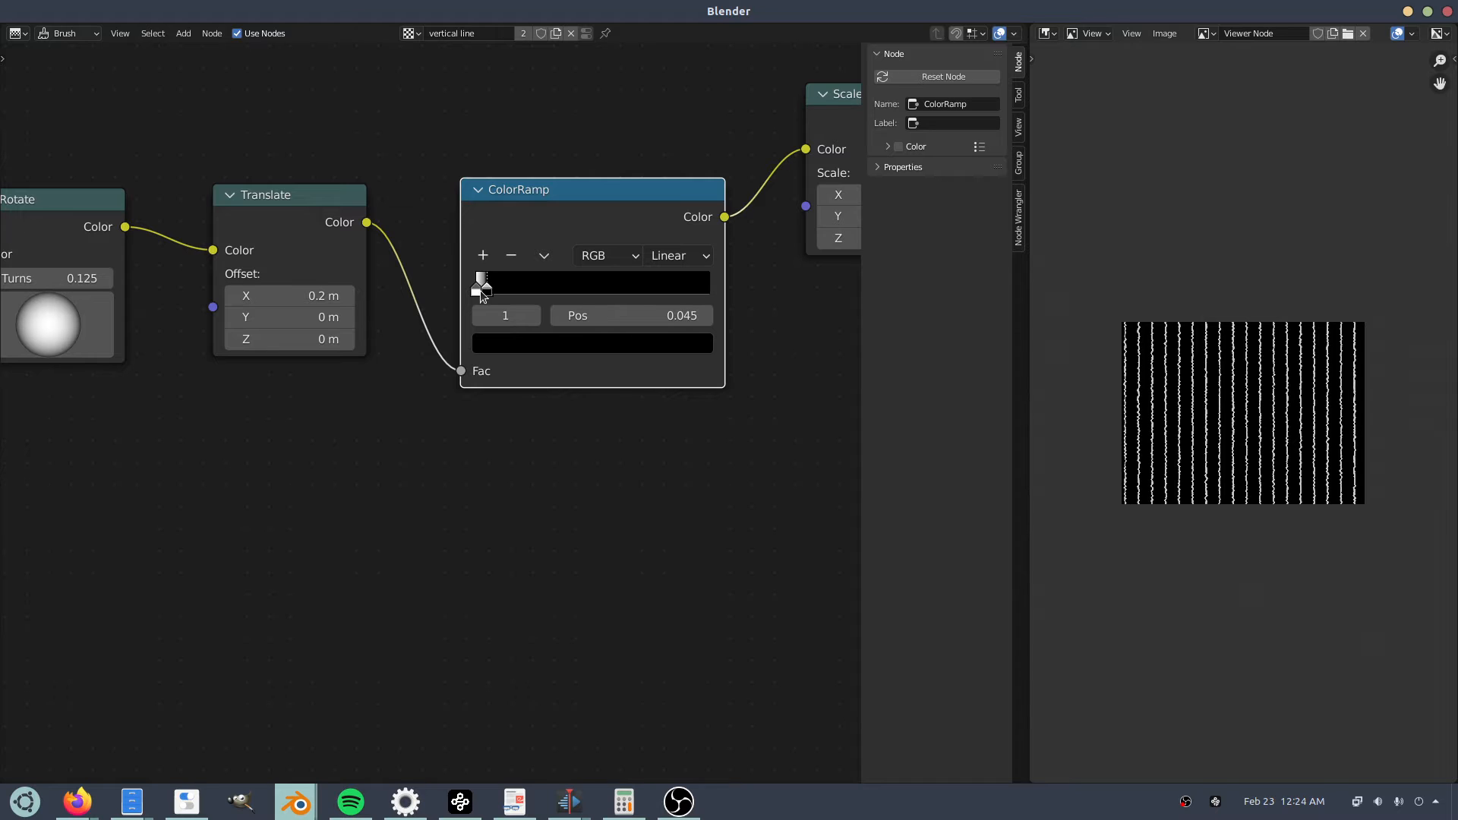
Shift the Wood, Rotate and Translate nodes away from the ColorRamp and insert a Math node between Translate and ColorRamp.
scroll(286, 456, down, 7)
drag(390, 456, 106, 308)
drag(322, 336, 219, 349)
key(shift+a)
click(404, 389)
text(math)
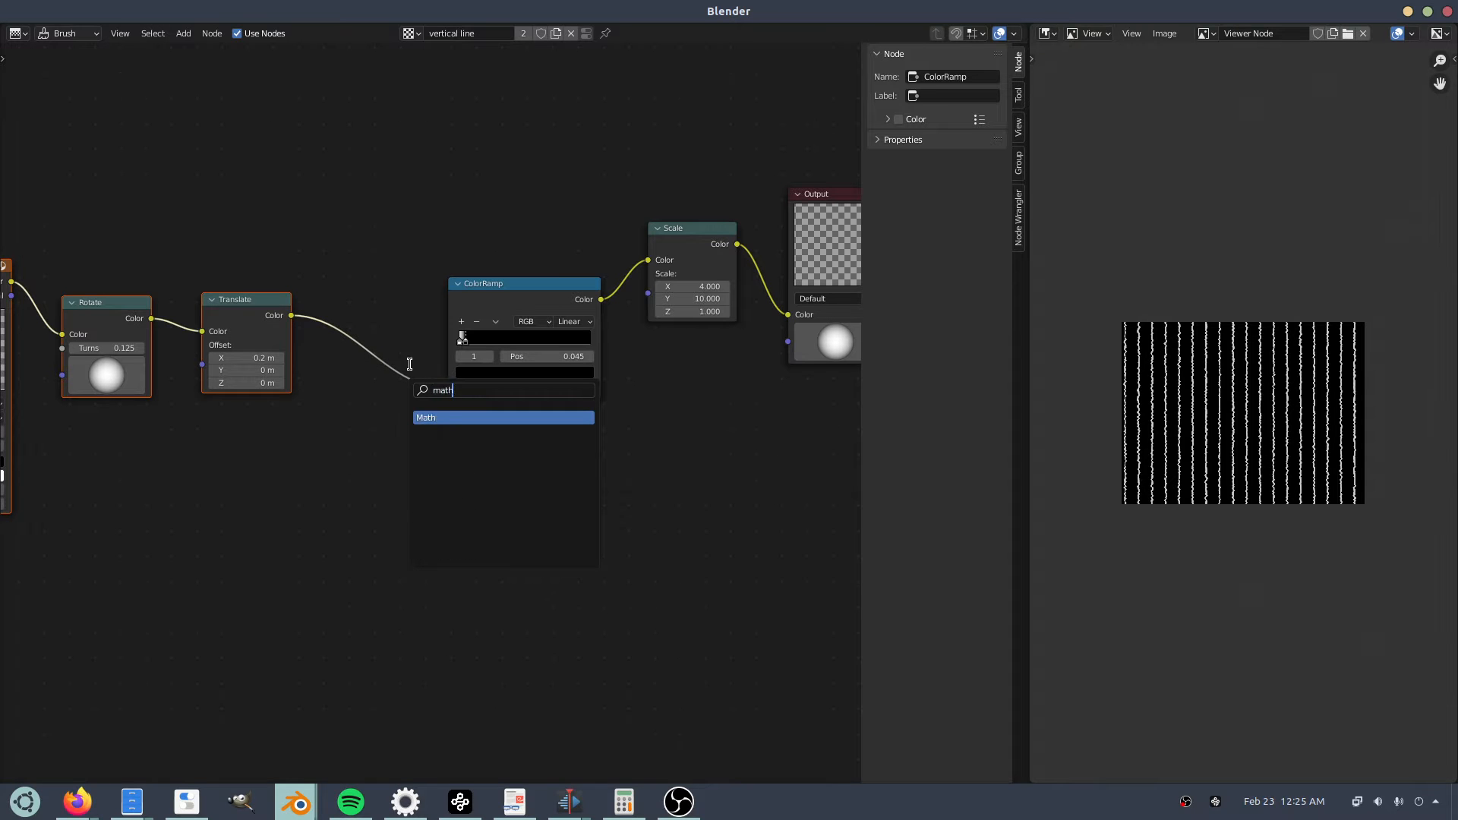
key(Return)
click(338, 283)
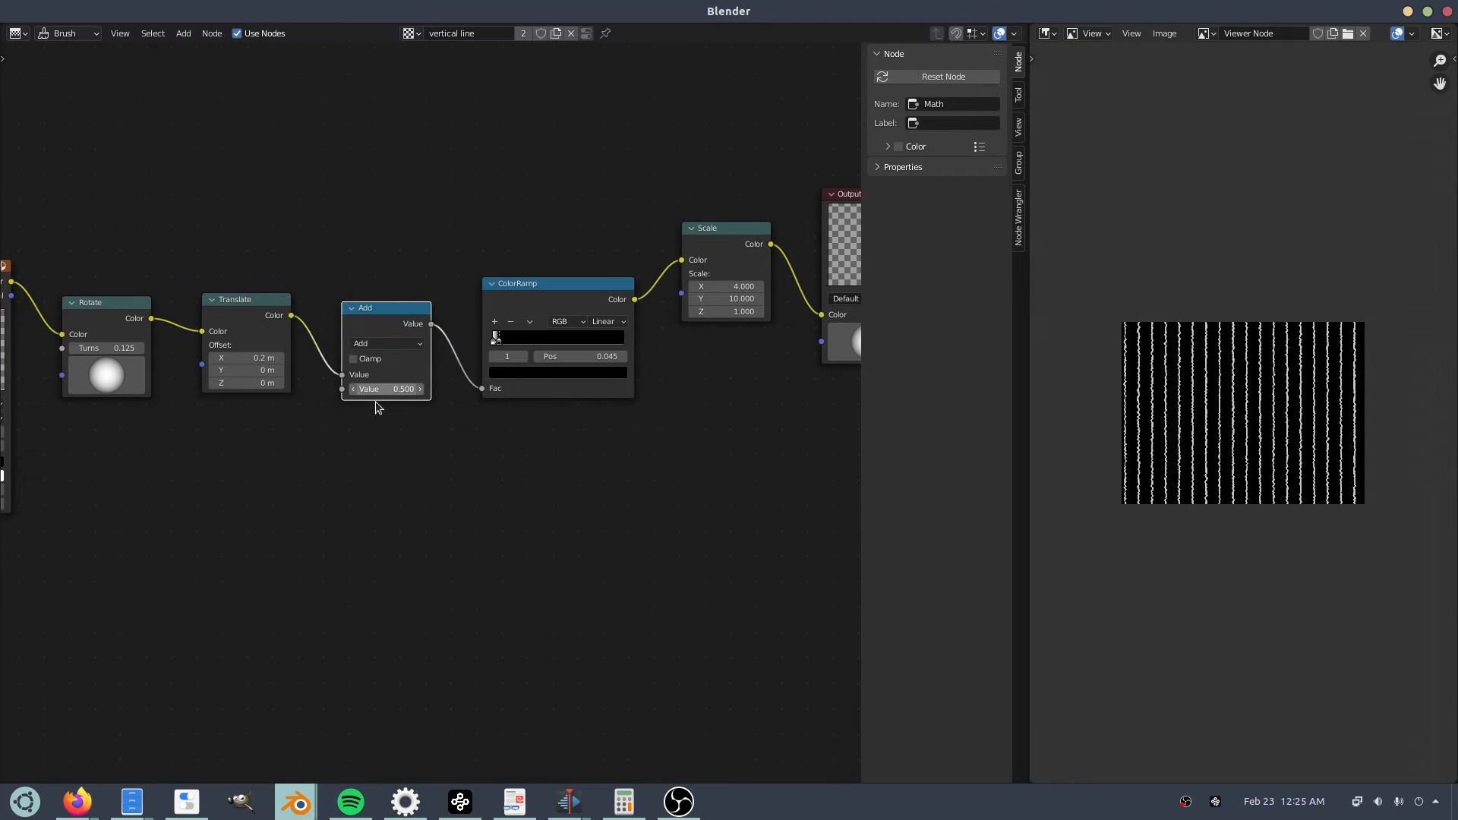
Switch the Math node's operation to Multiply and set its second value to 100.
scroll(365, 365, up, 2)
click(346, 311)
click(361, 403)
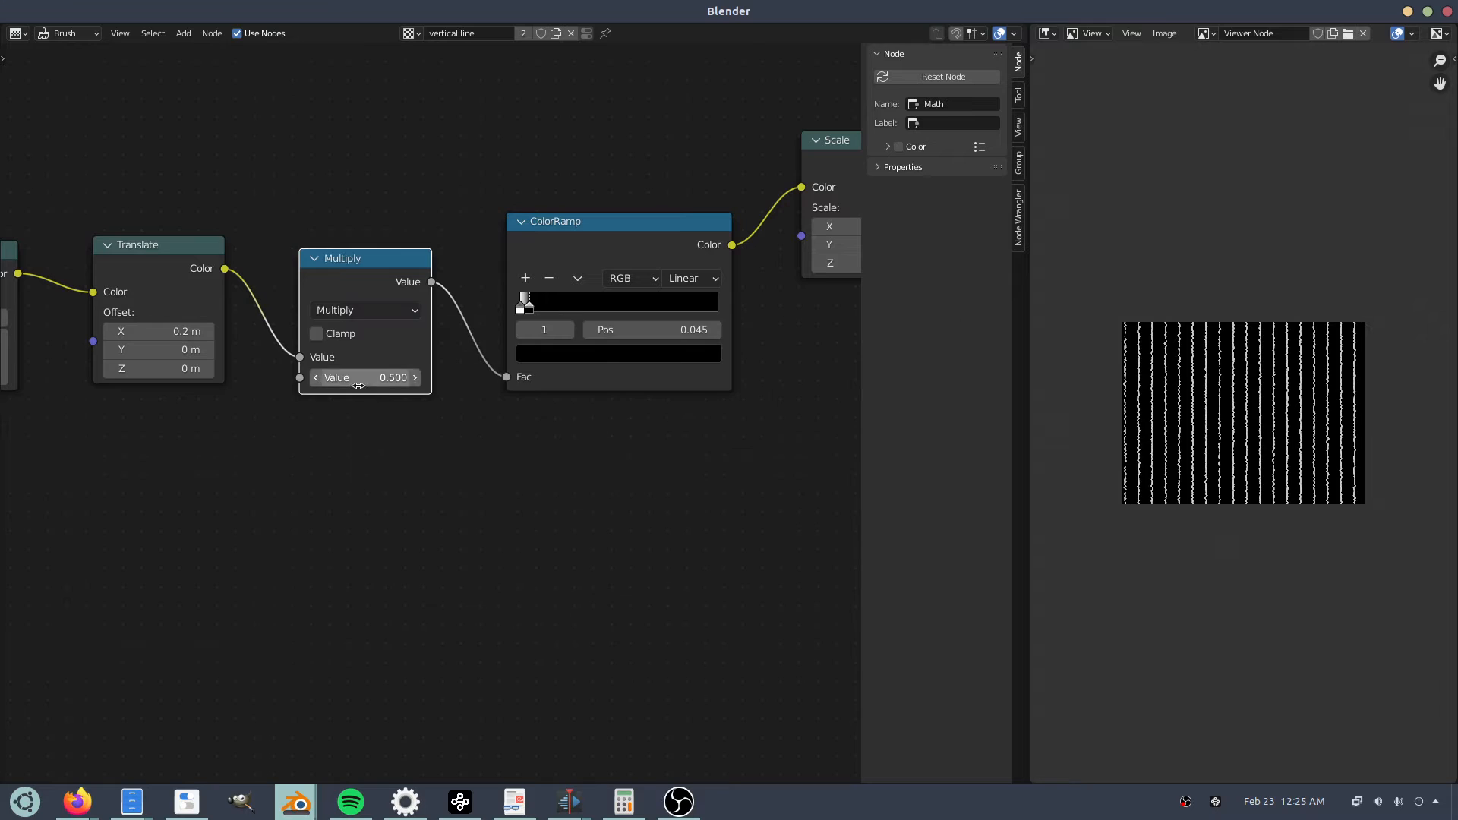
click(364, 377)
text(100)
key(Return)
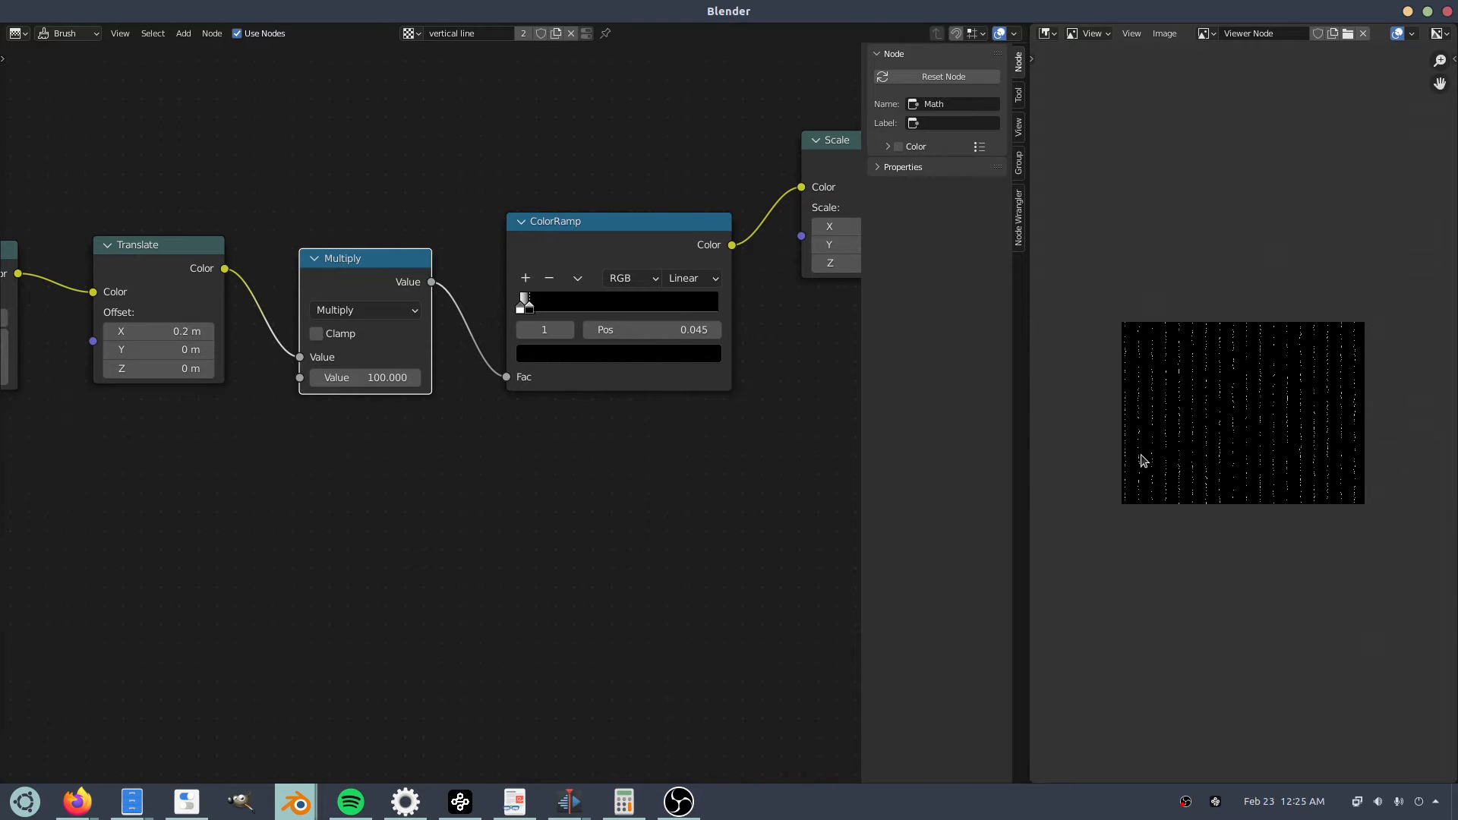
Check the vertical lines up close in the viewer image and set the Scale node's Y value to 20.
scroll(1143, 459, up, 1)
middle_drag(1144, 451, 1214, 378)
scroll(1207, 383, up, 6)
middle_drag(1093, 377, 1048, 354)
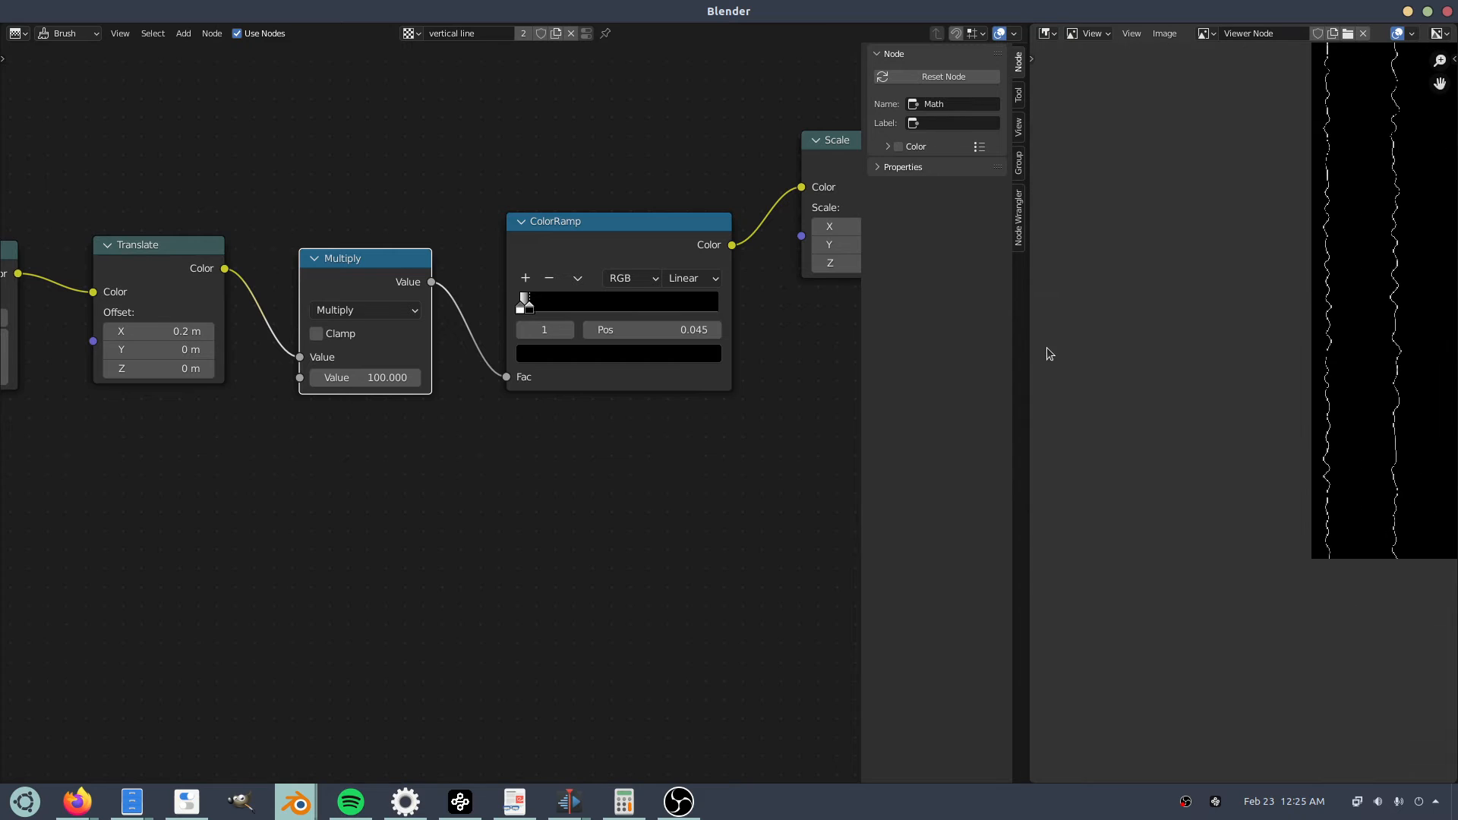
middle_drag(1345, 390, 1228, 477)
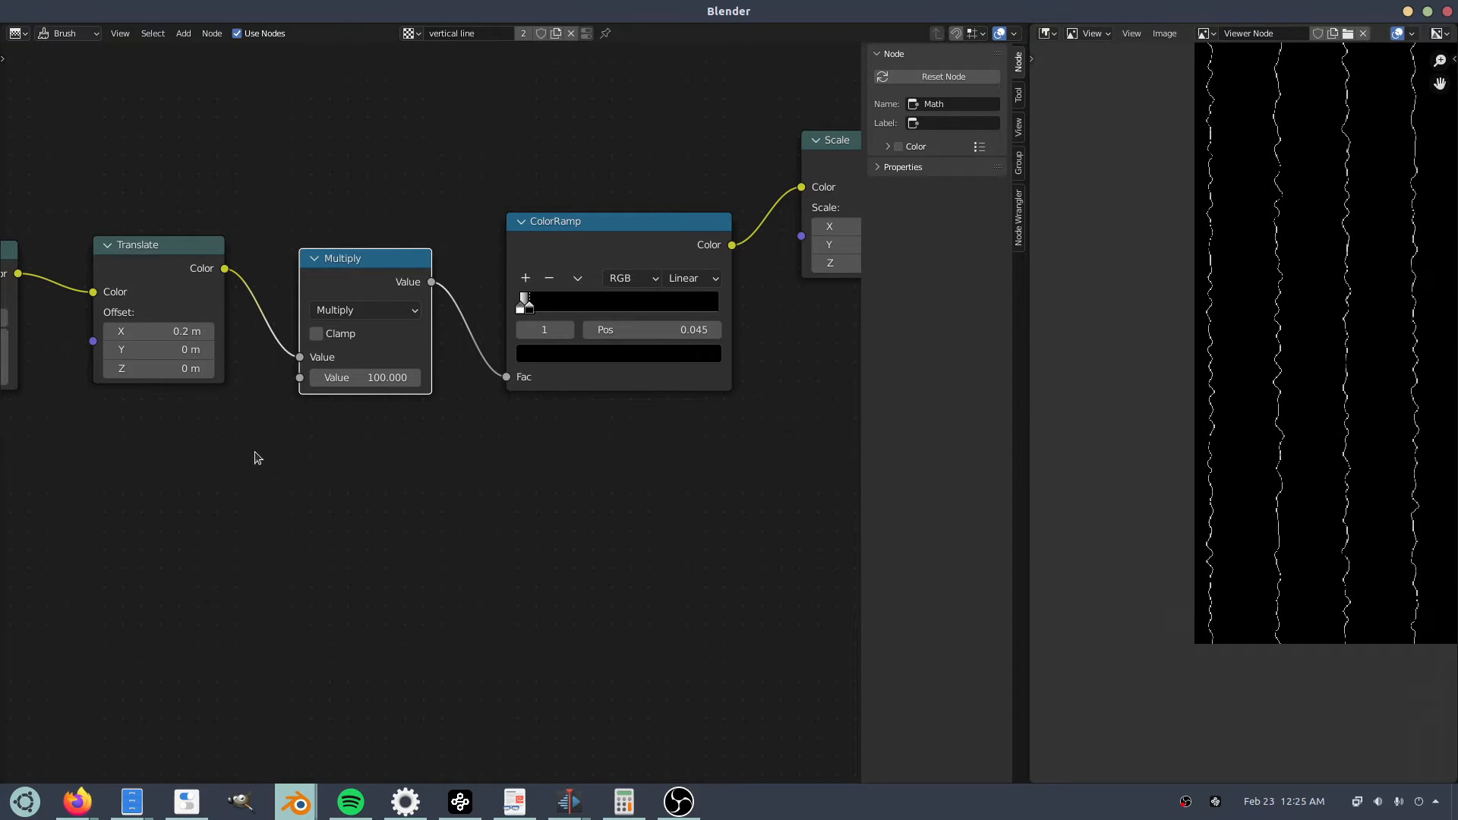
middle_drag(297, 424, 622, 348)
middle_drag(240, 386, 638, 339)
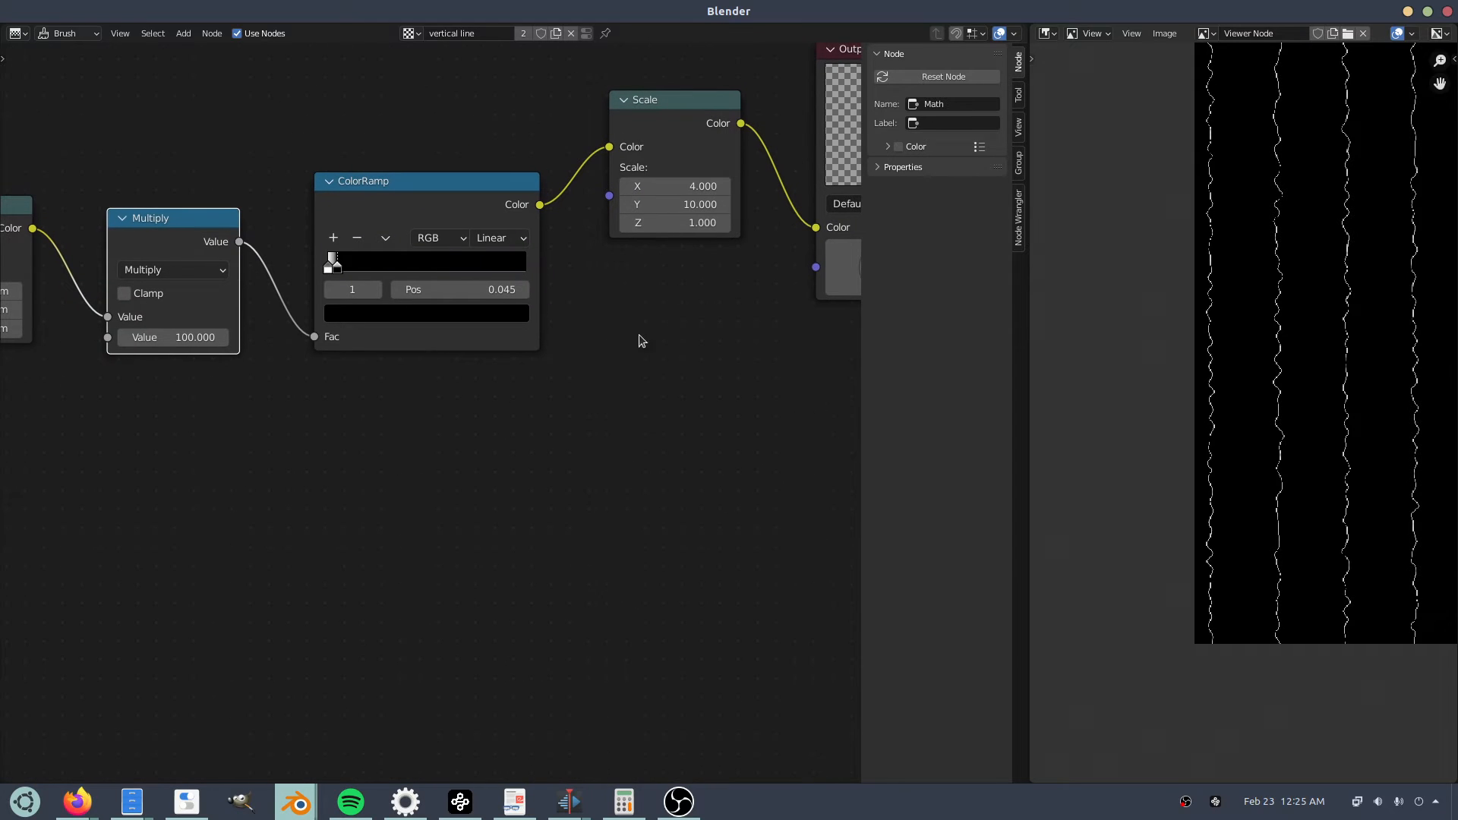
click(684, 205)
text(20)
key(Return)
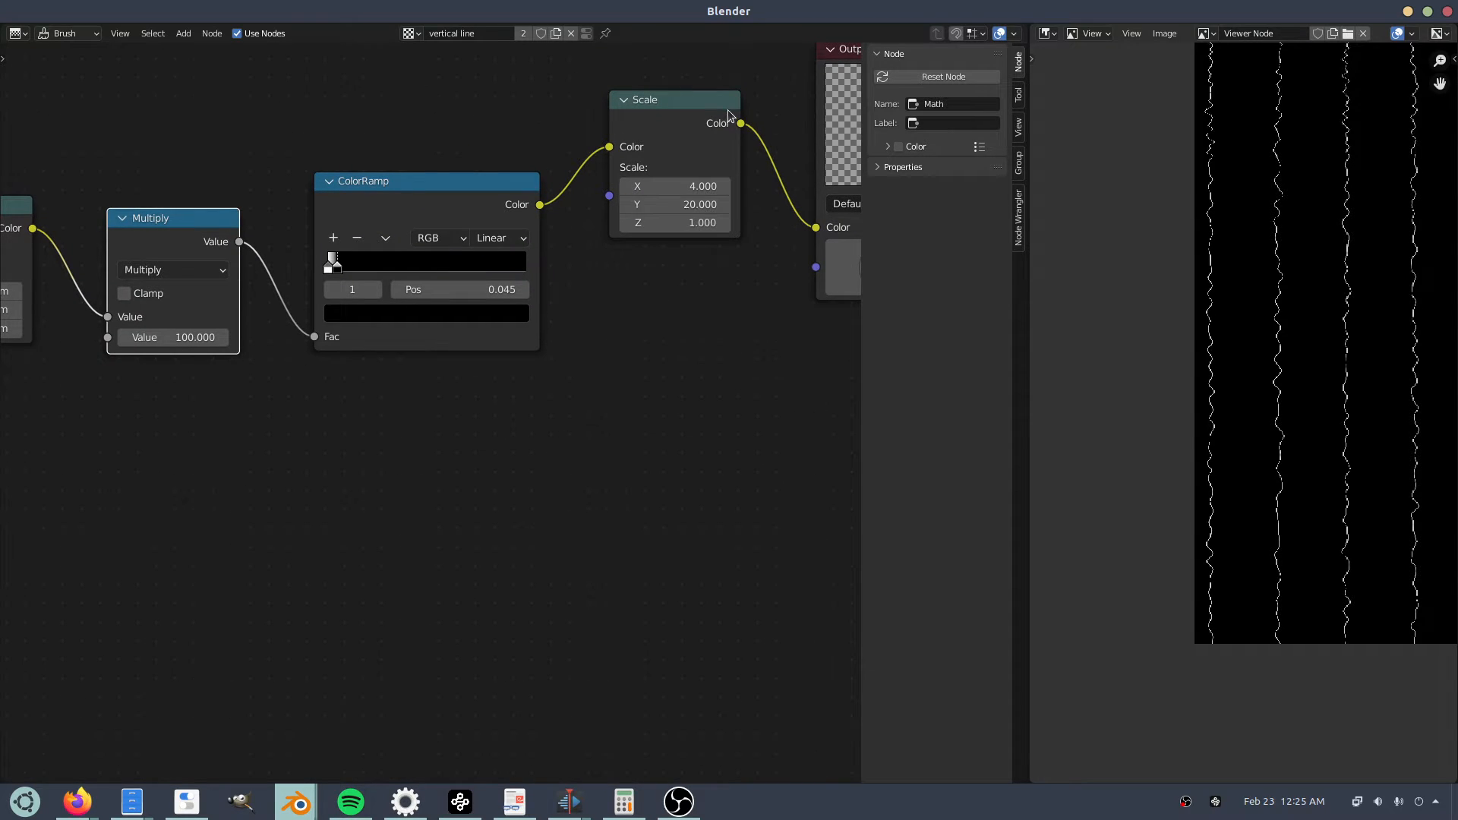
Examine the density of the vertical lines in the viewer image and look over the whole texture node chain.
scroll(1247, 425, down, 4)
middle_drag(1365, 385, 1323, 425)
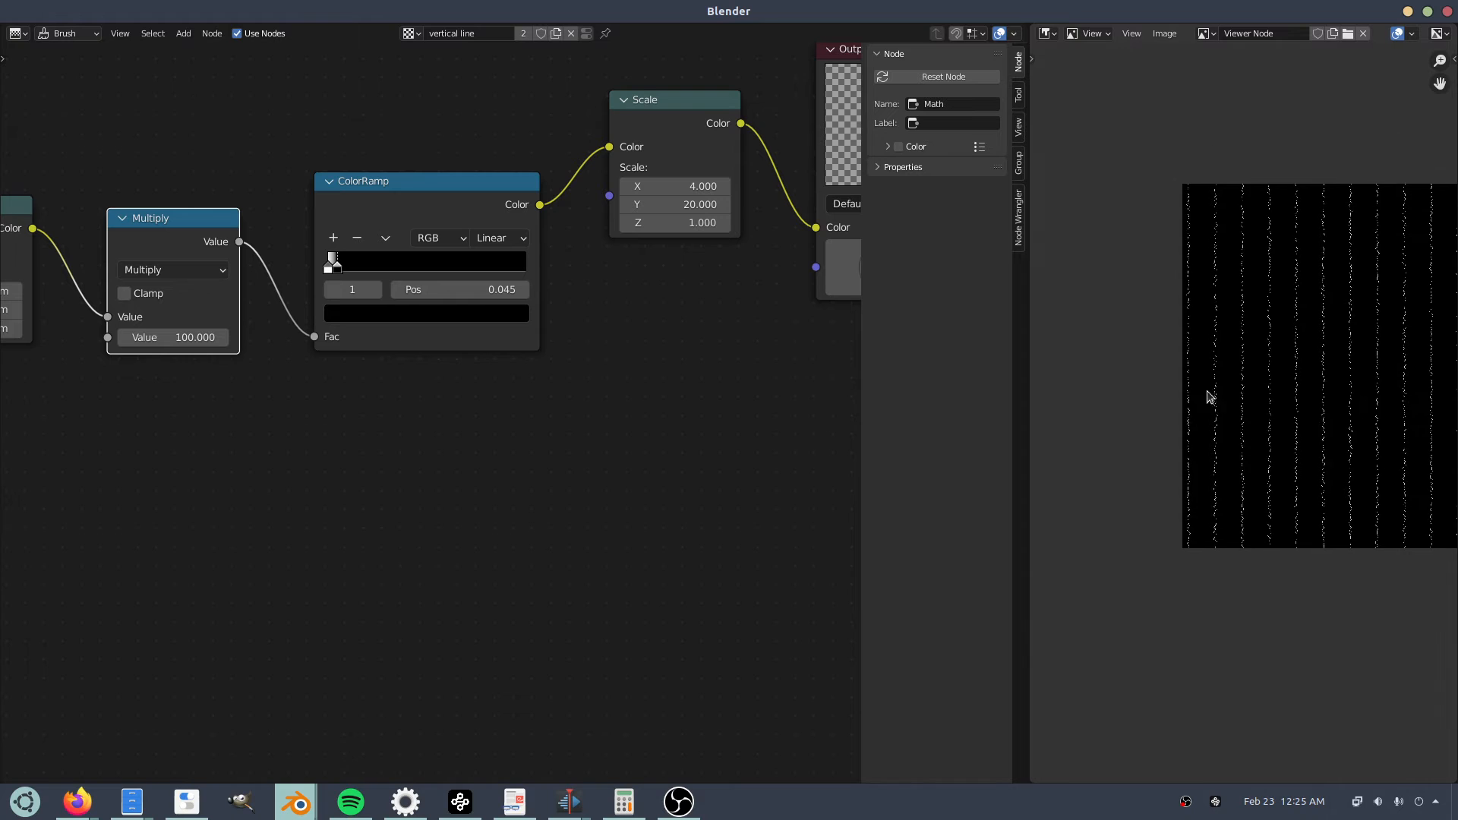
scroll(1208, 396, up, 6)
scroll(1093, 395, down, 2)
middle_drag(1105, 388, 1148, 368)
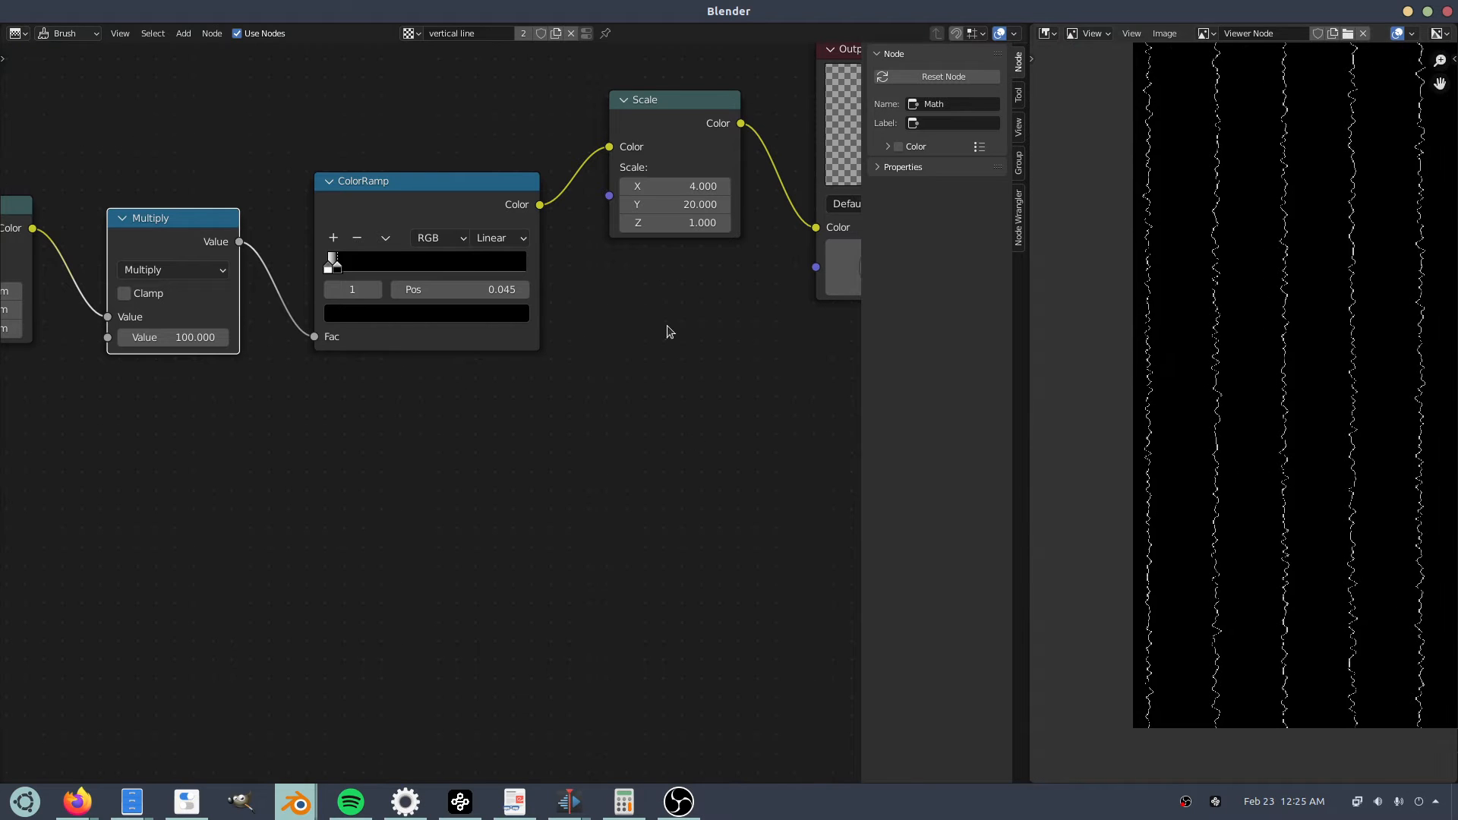
scroll(666, 332, down, 3)
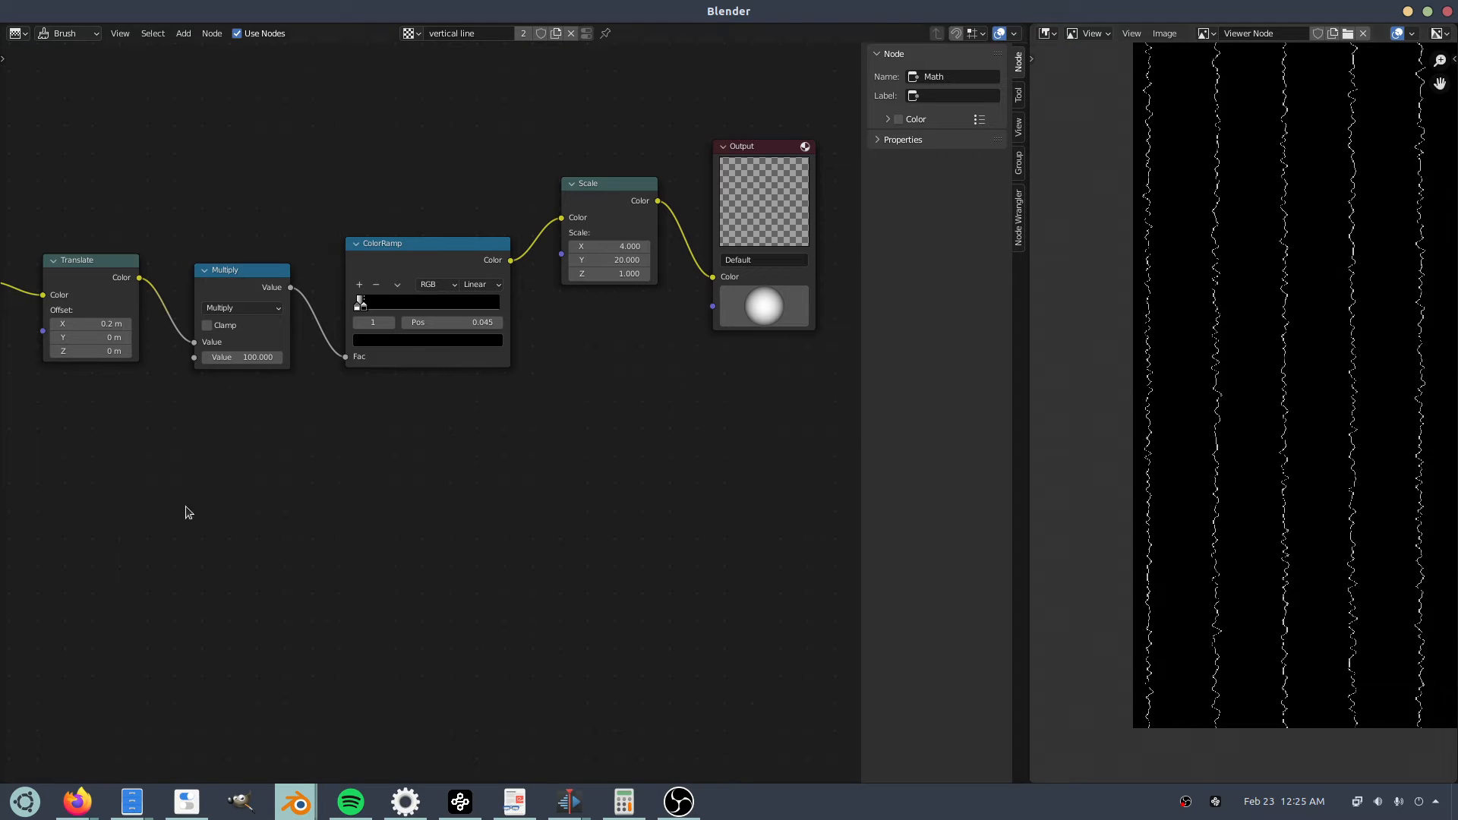
middle_drag(189, 513, 319, 433)
scroll(319, 433, down, 4)
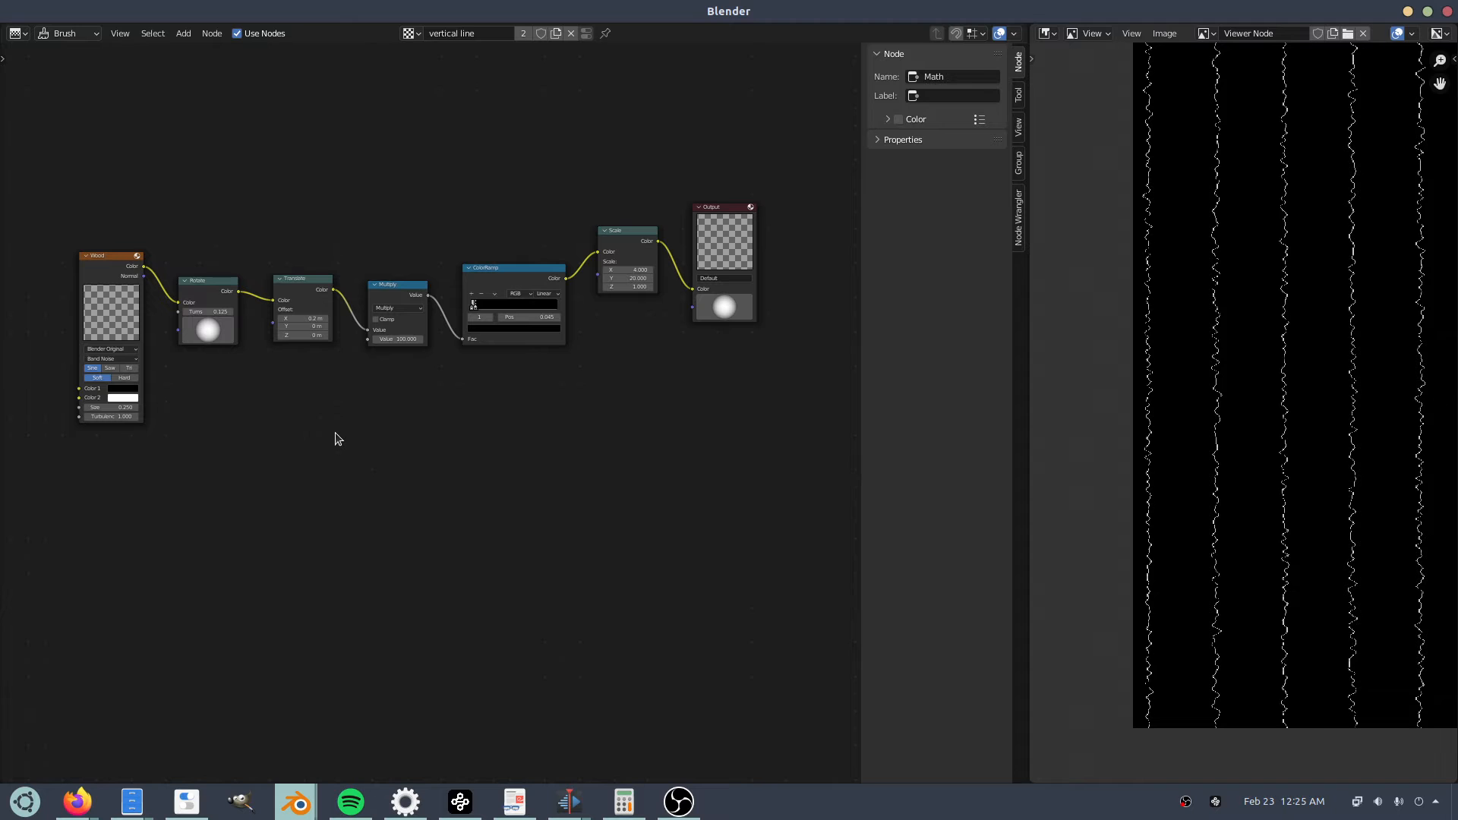
Switch back to the main Compositing window and keyframe the Offset and Scale of the vertical line Texture node at frame 0.
key(alt+Tab)
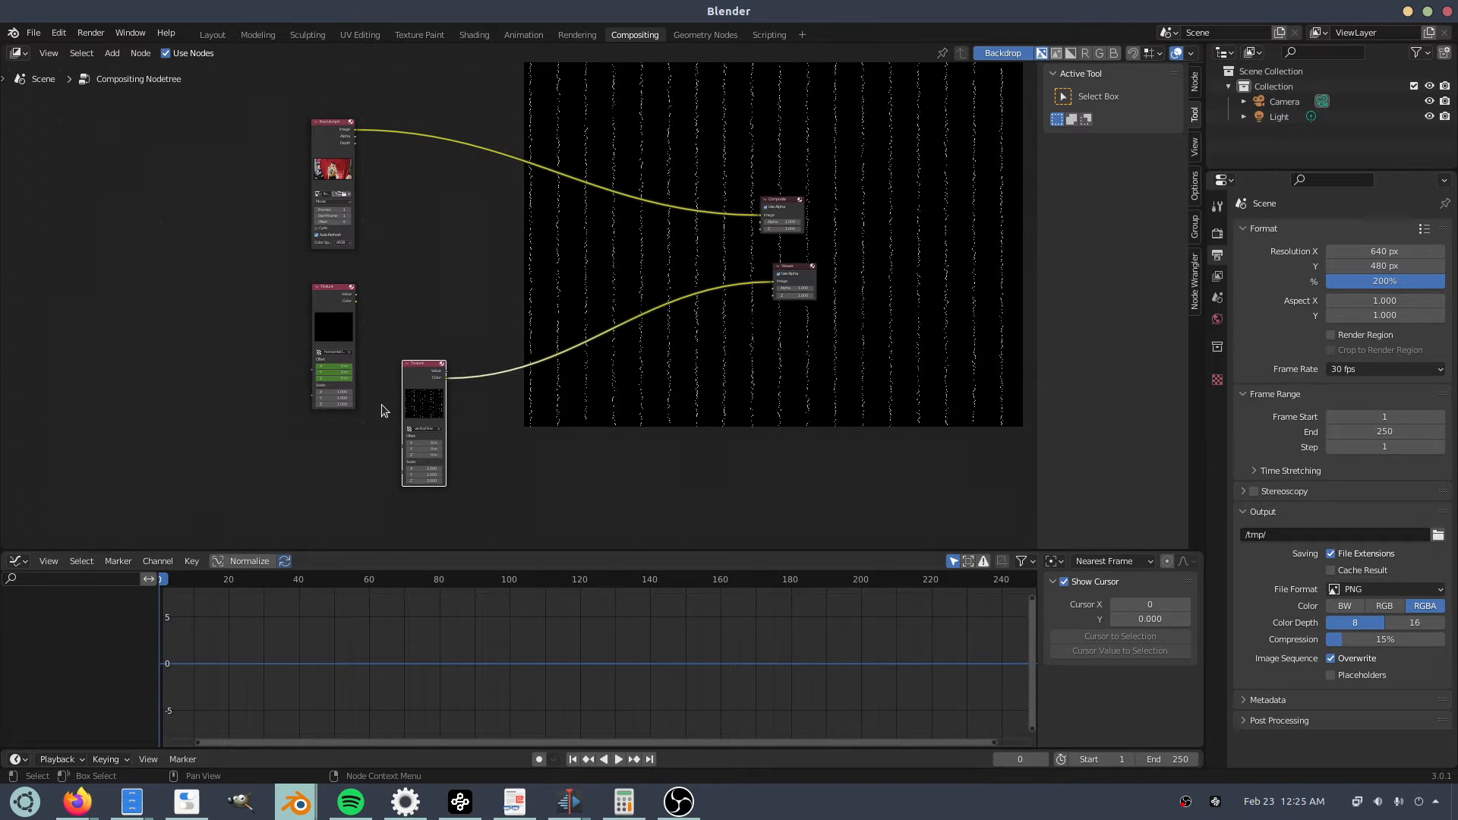
scroll(381, 404, up, 3)
middle_drag(399, 444, 424, 288)
scroll(284, 456, up, 5)
middle_drag(241, 438, 362, 382)
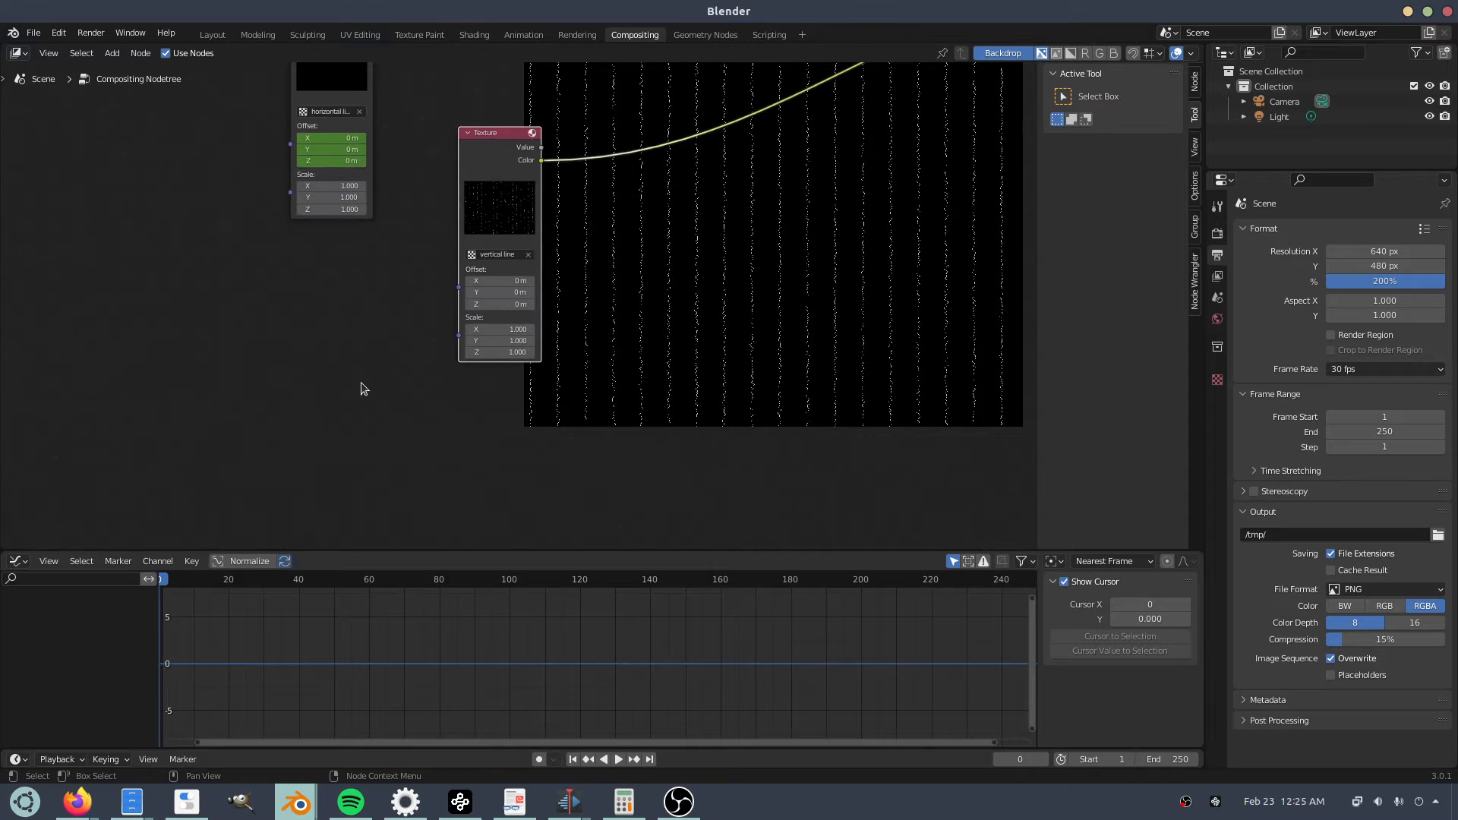
key(i)
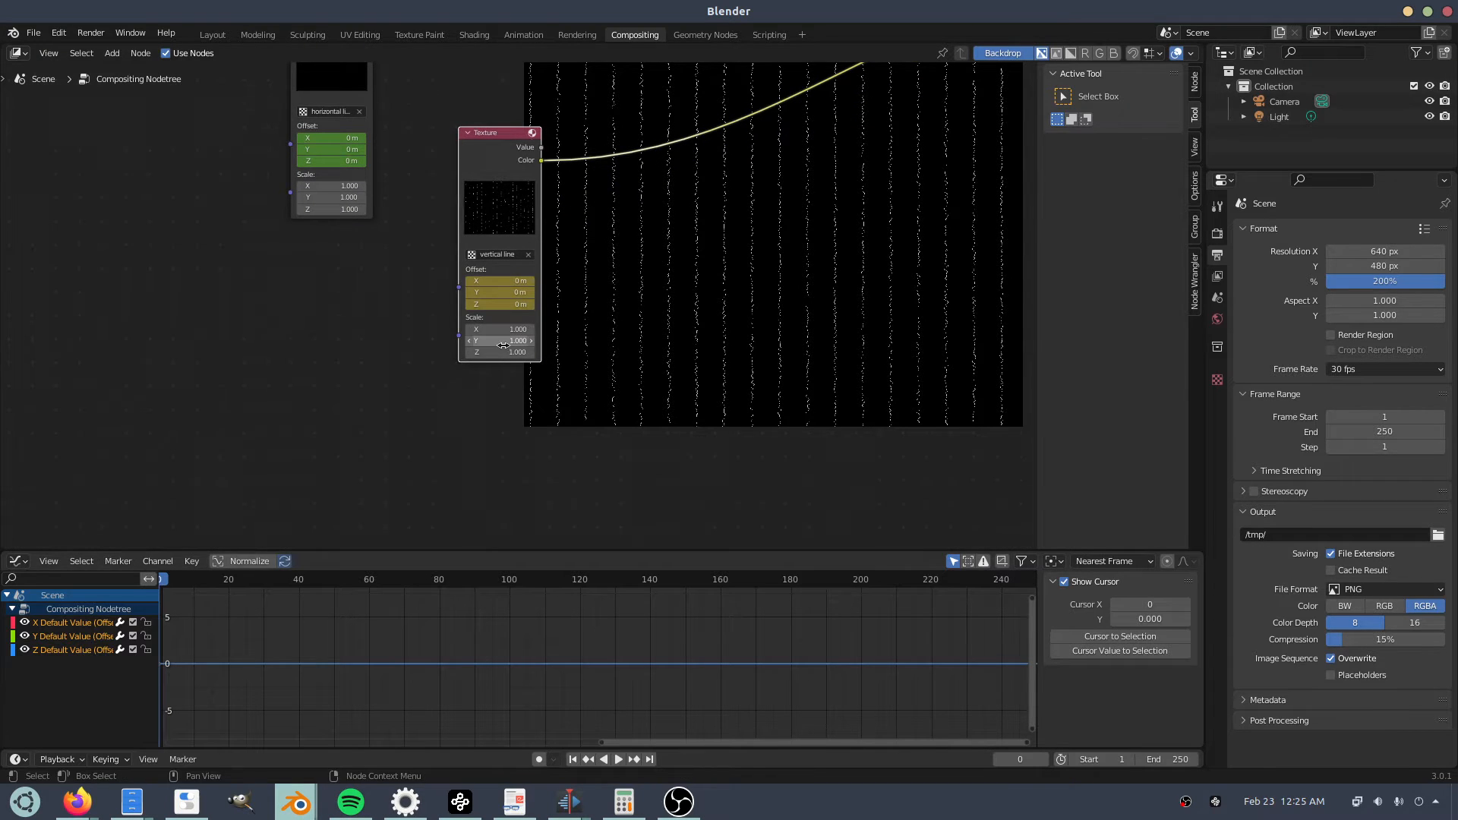
key(i)
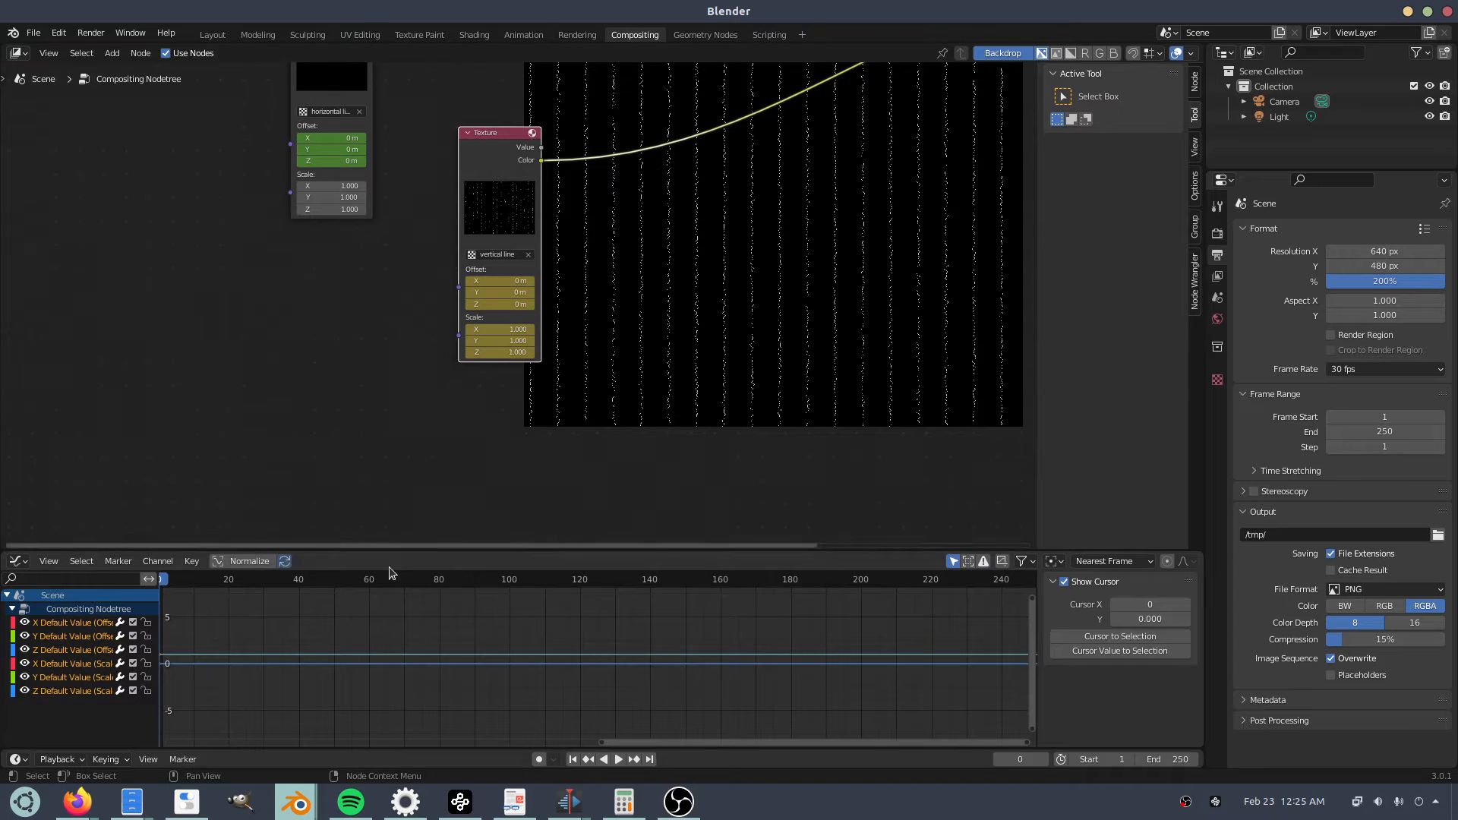
Add a Noise modifier to the vertical line texture's Y Scale curve and set its strength to 5.
click(45, 682)
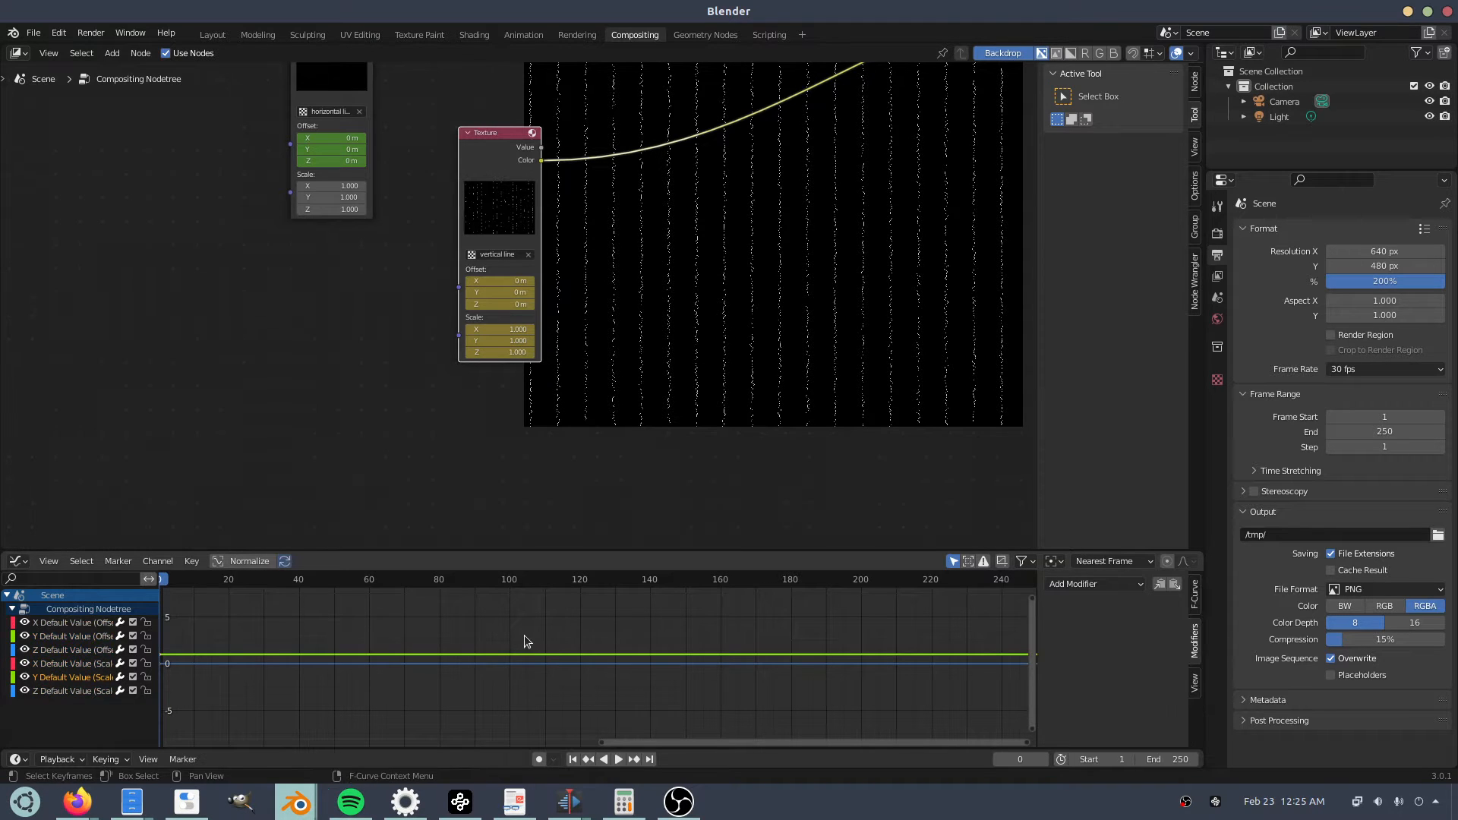
click(1094, 584)
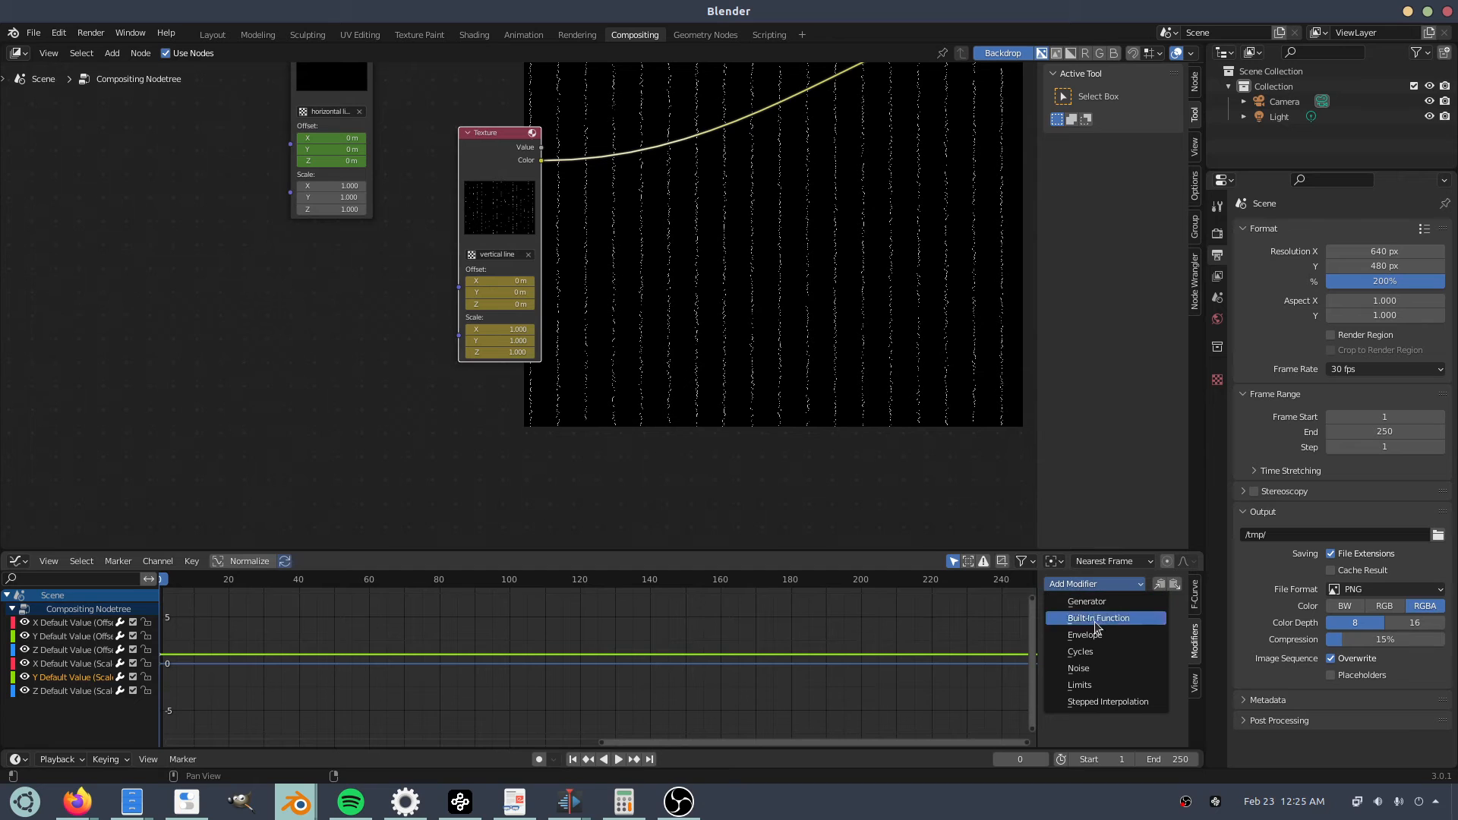
click(1099, 668)
click(1139, 666)
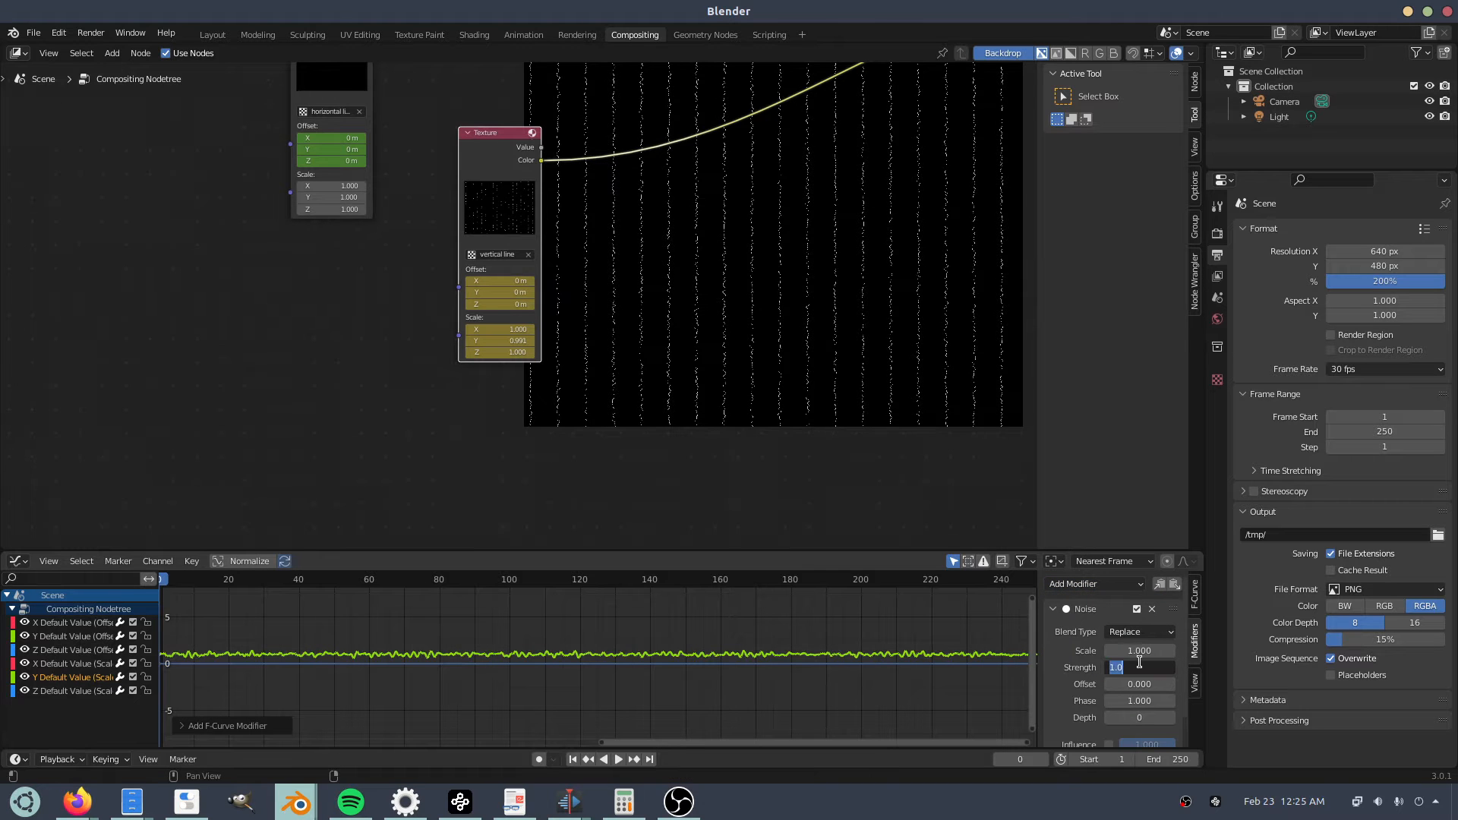
text(5)
key(Return)
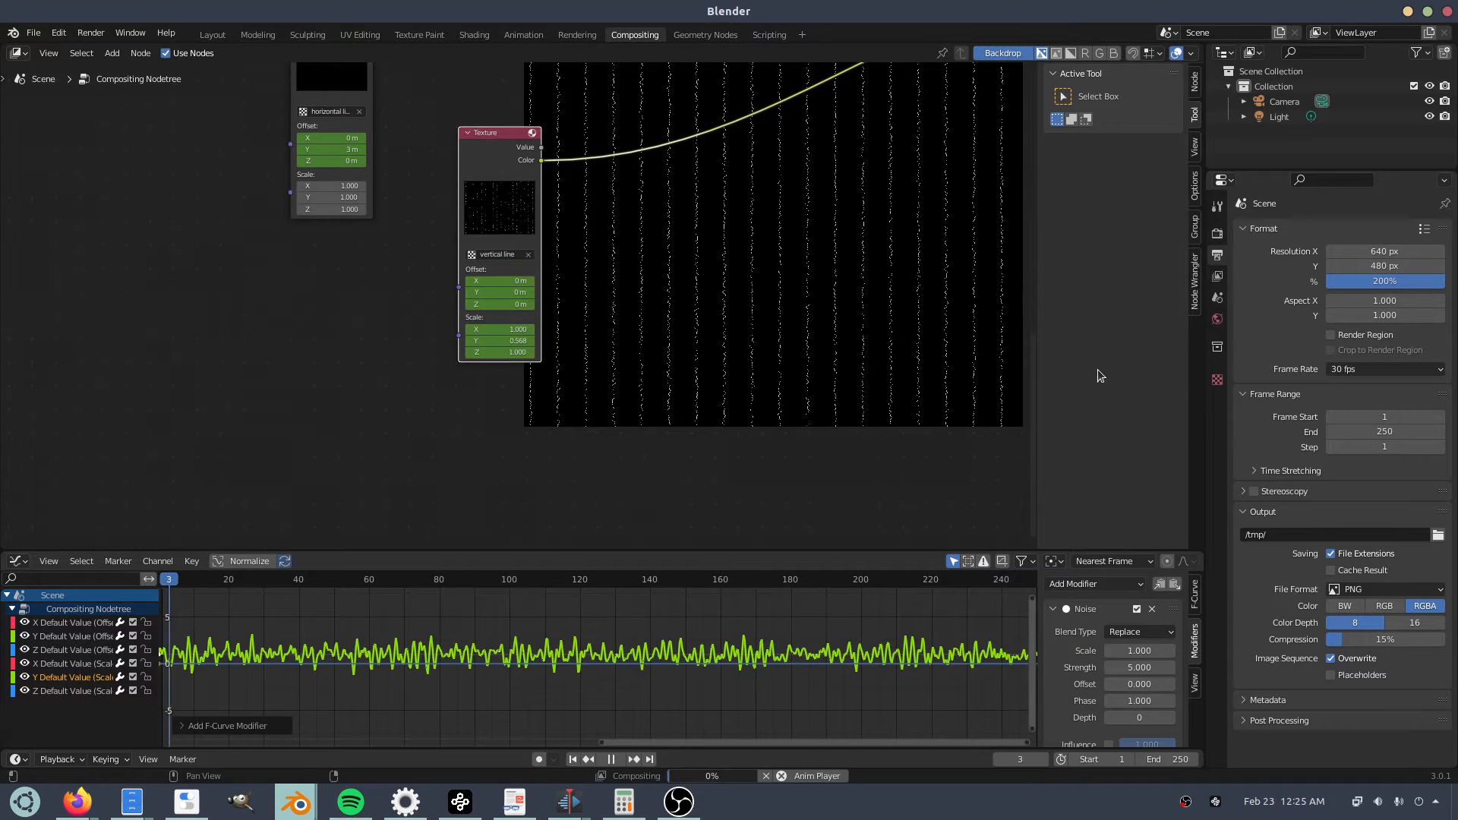
Preview the noise animation by playing and stepping through the first frames, and return to frame 0.
click(196, 579)
key(Right)
key(Right)
key(Right)
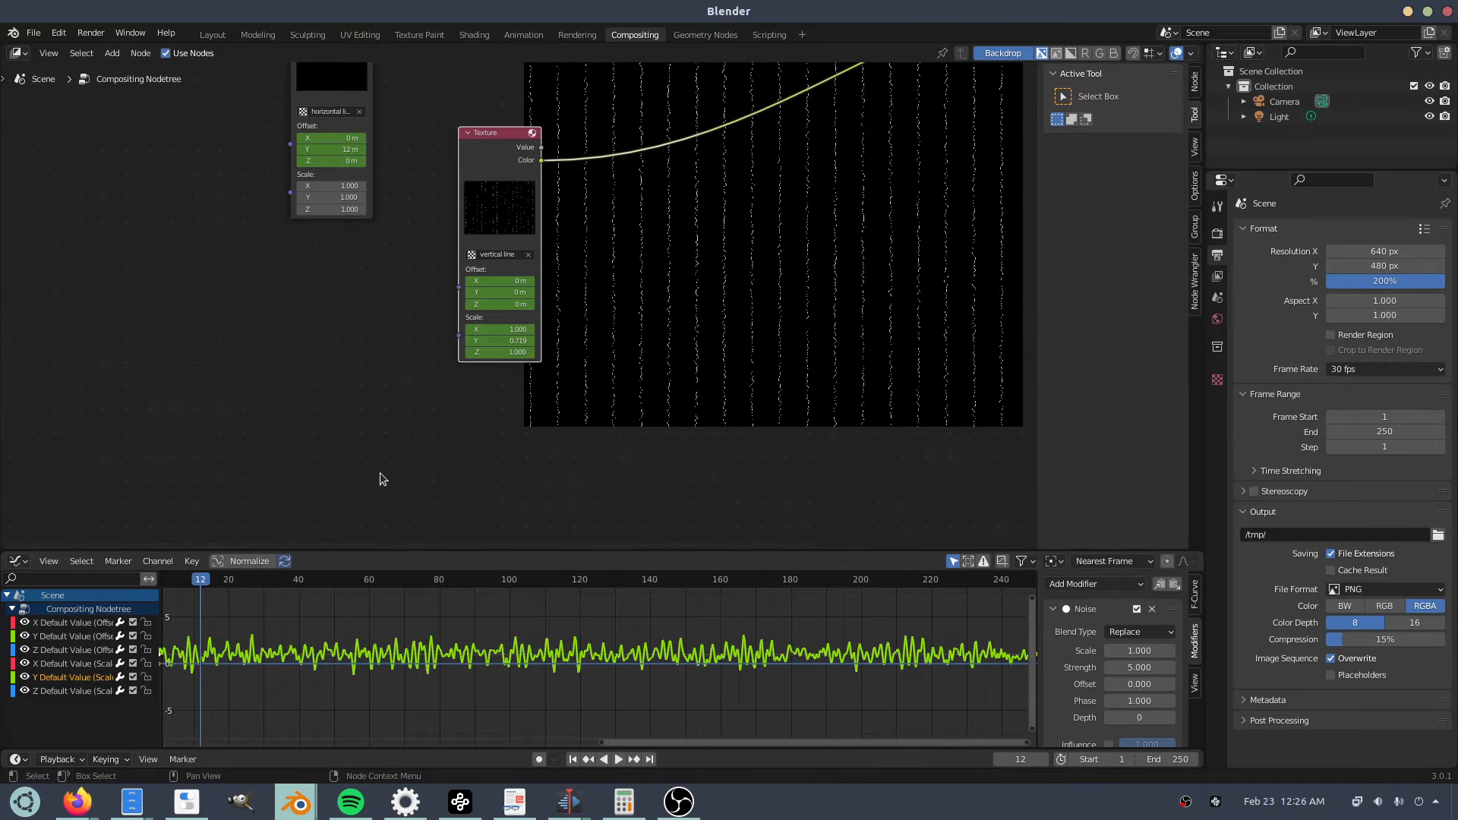
key(Left)
key(Left)
key(Left)
key(Left)
key(Left)
key(Left)
key(Left)
key(Left)
key(Left)
key(Left)
key(Left)
key(Left)
key(Left)
key(Left)
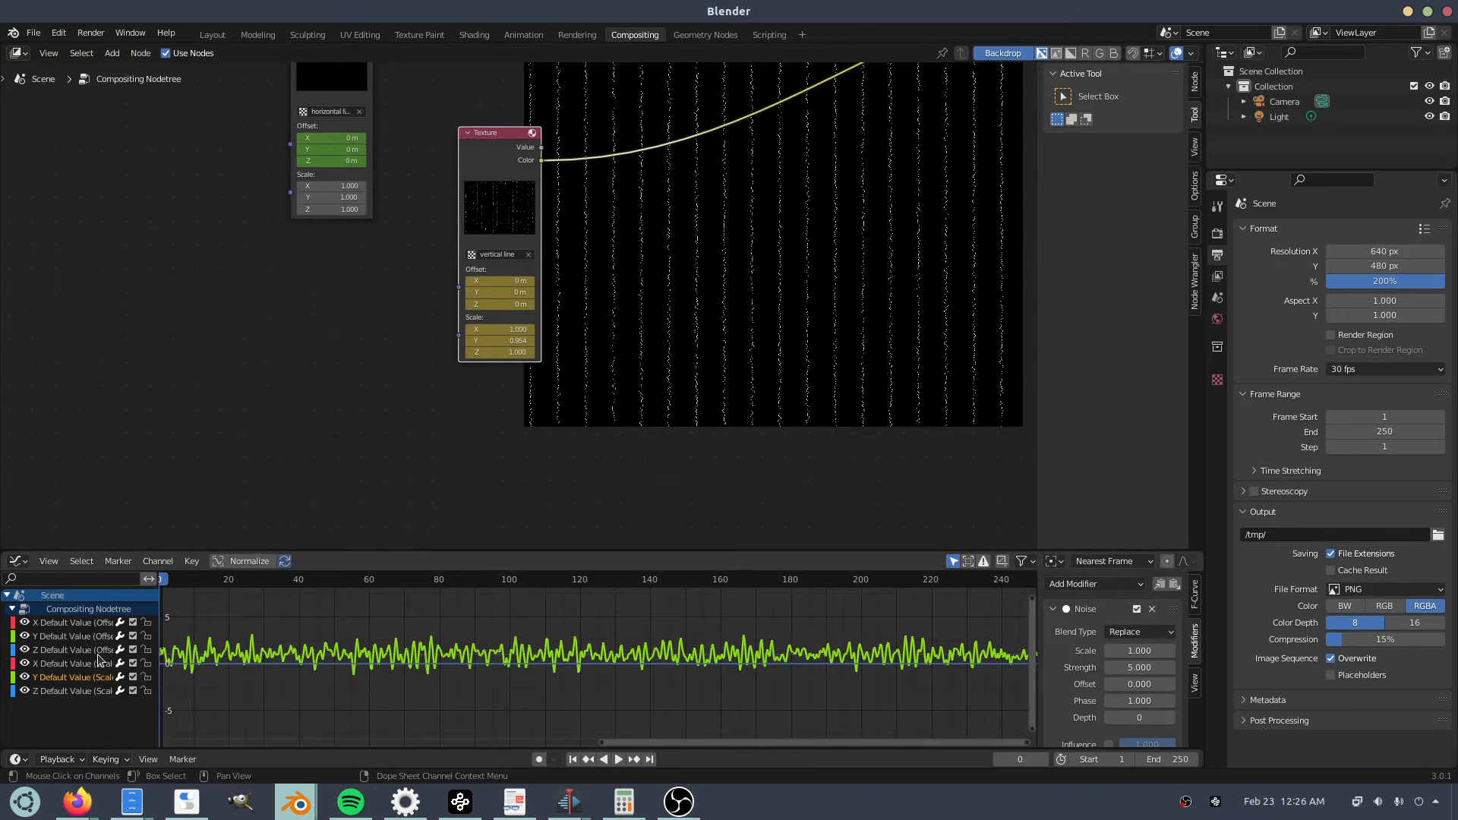
Add a Generator modifier to the vertical line texture's Y Offset curve and set its x^1 coefficient to 0.01.
click(72, 636)
right_click(335, 653)
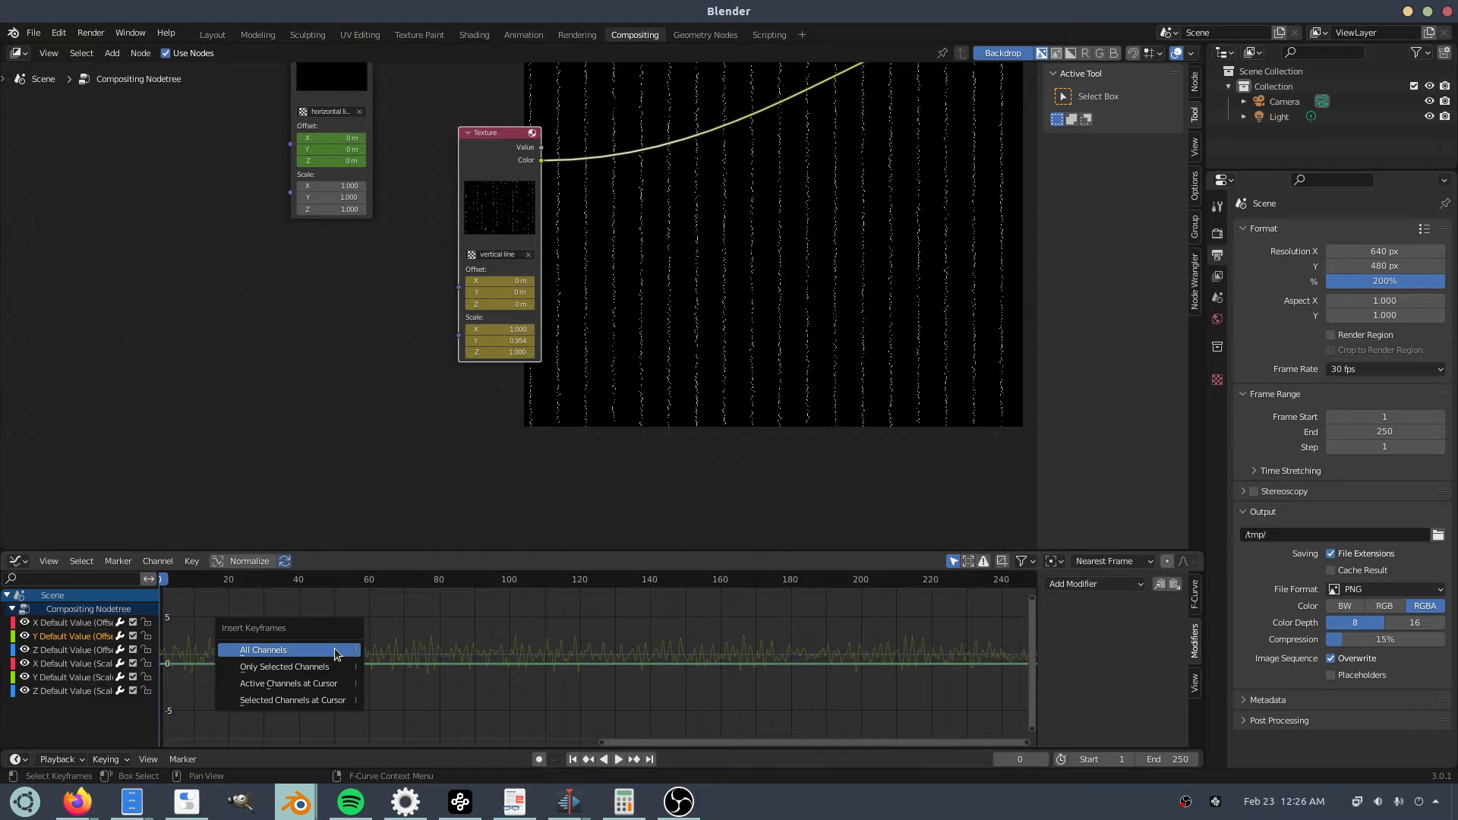
click(1094, 583)
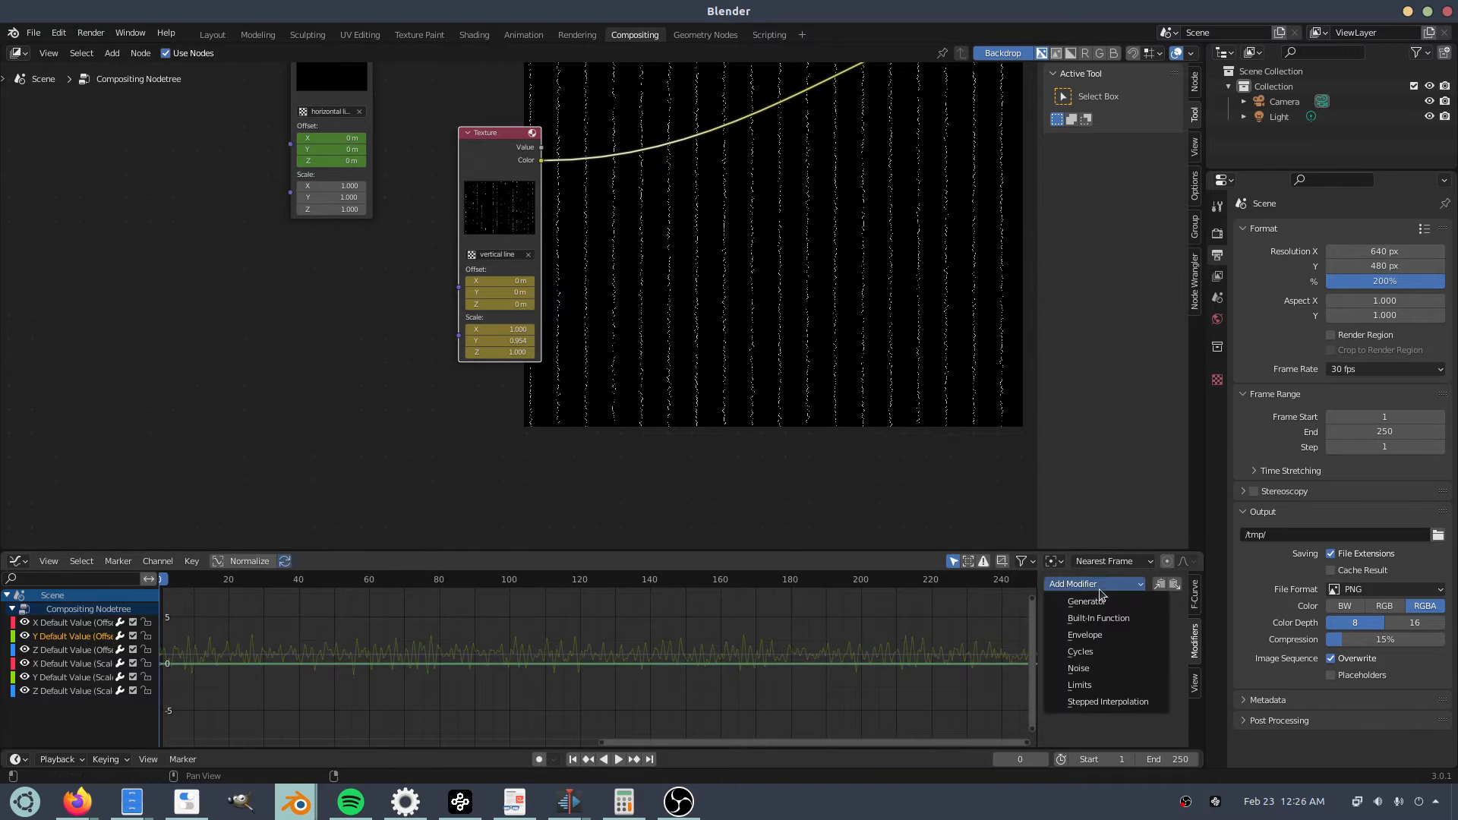
click(1093, 600)
key(space)
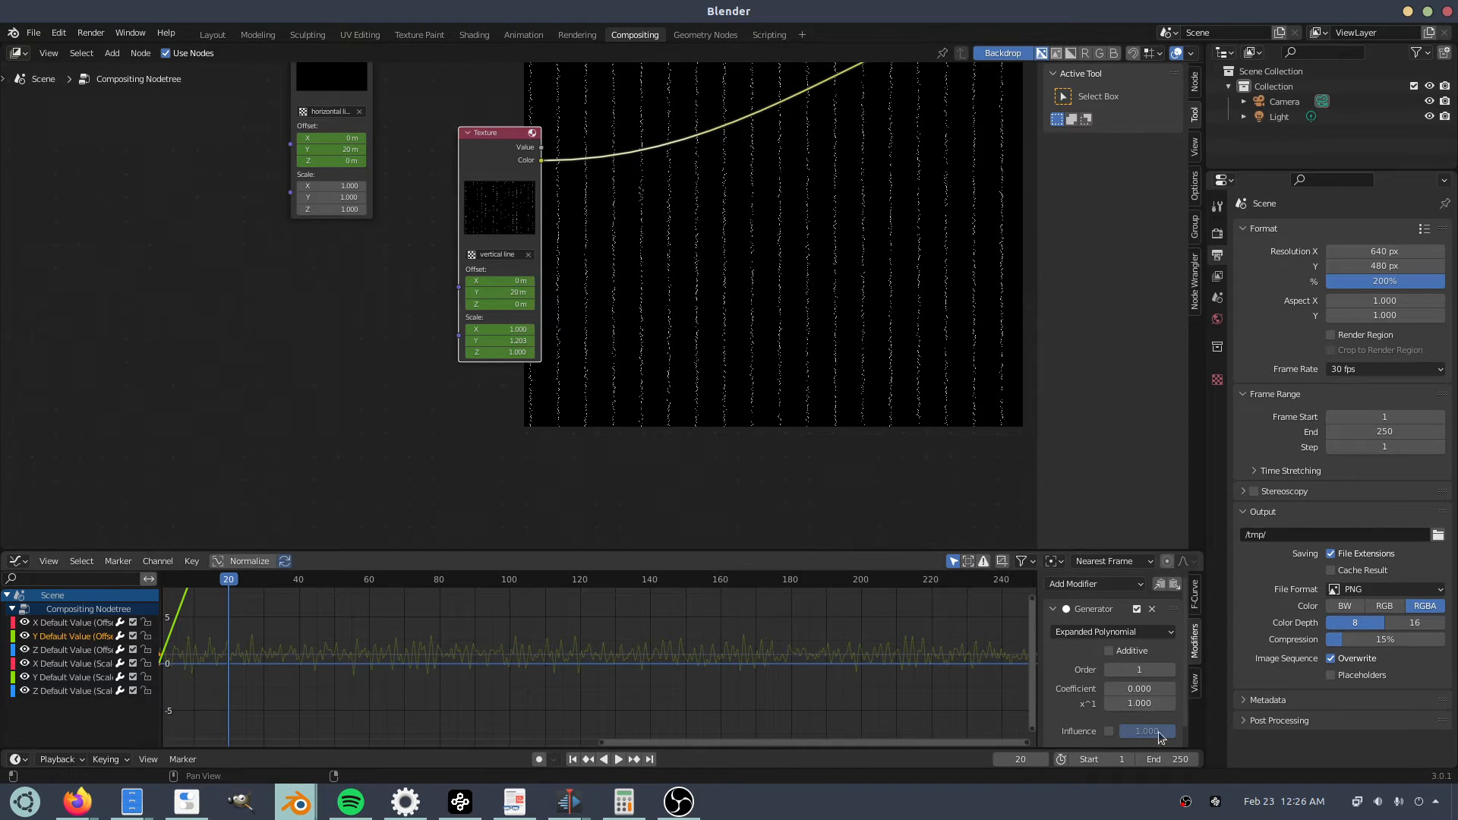
click(1137, 702)
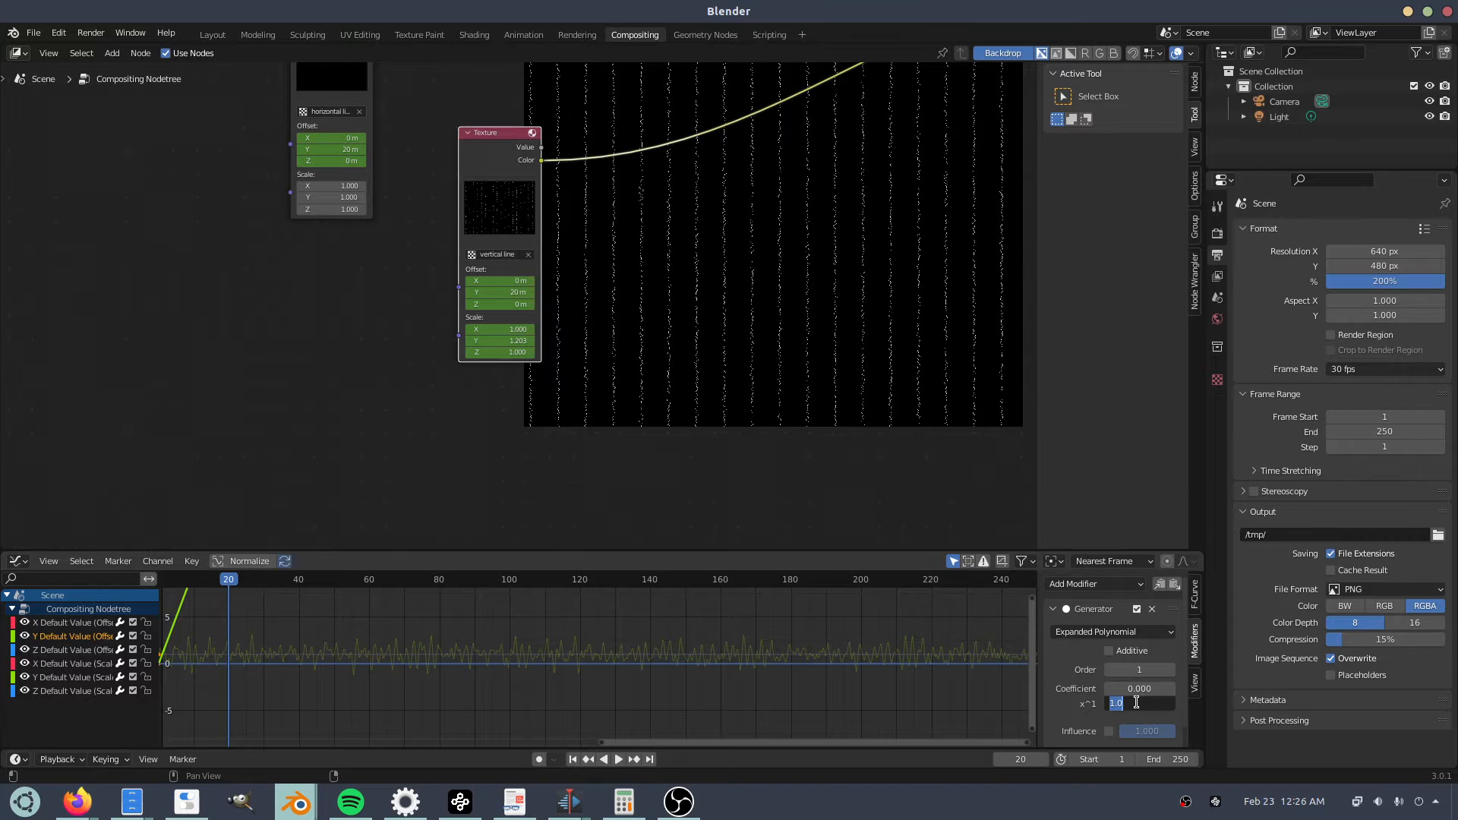
text(.01)
key(Return)
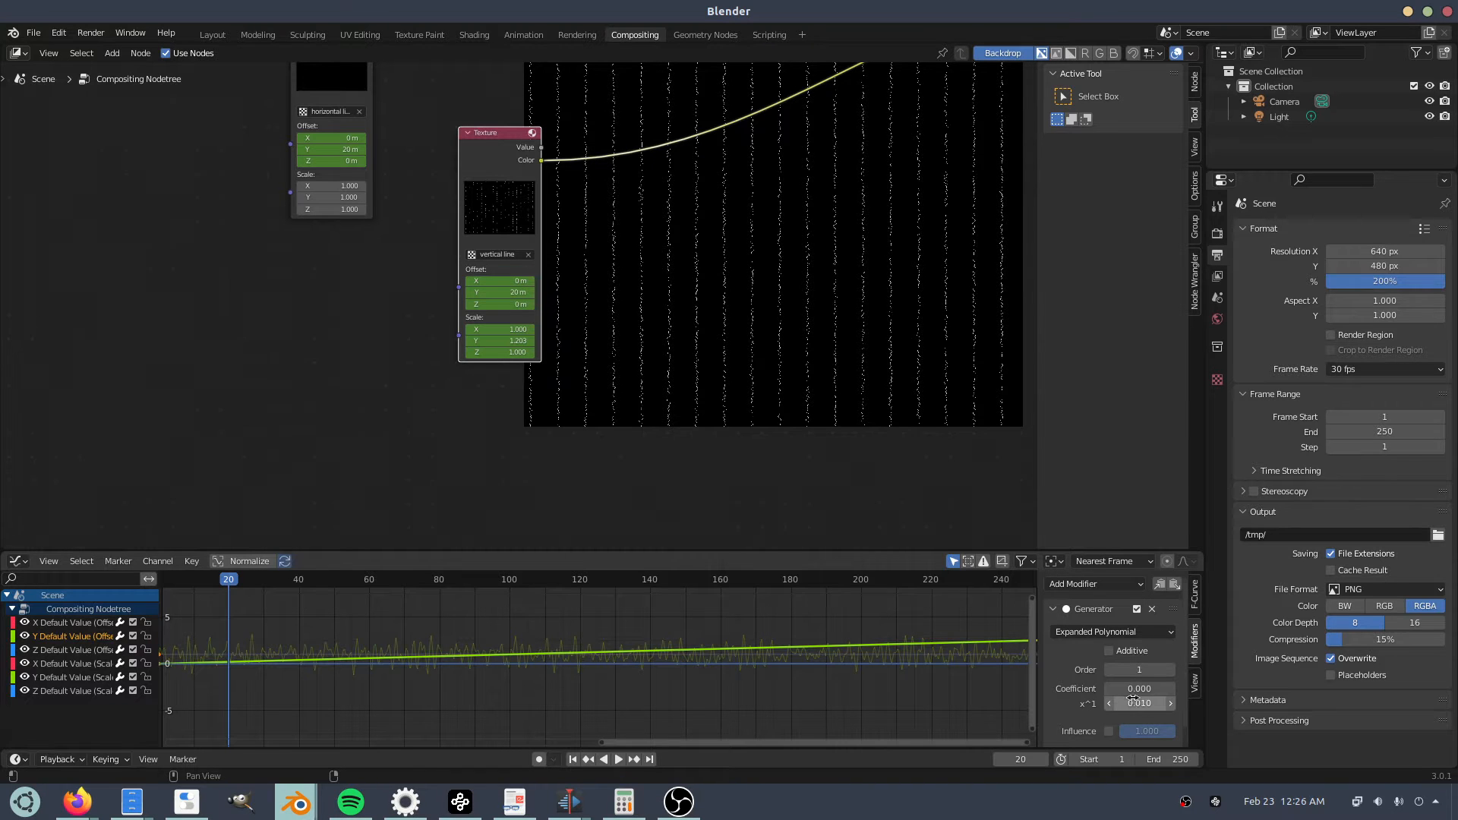
Return the playhead to frame 0 in the Graph Editor.
middle_drag(379, 643, 929, 620)
click(821, 617)
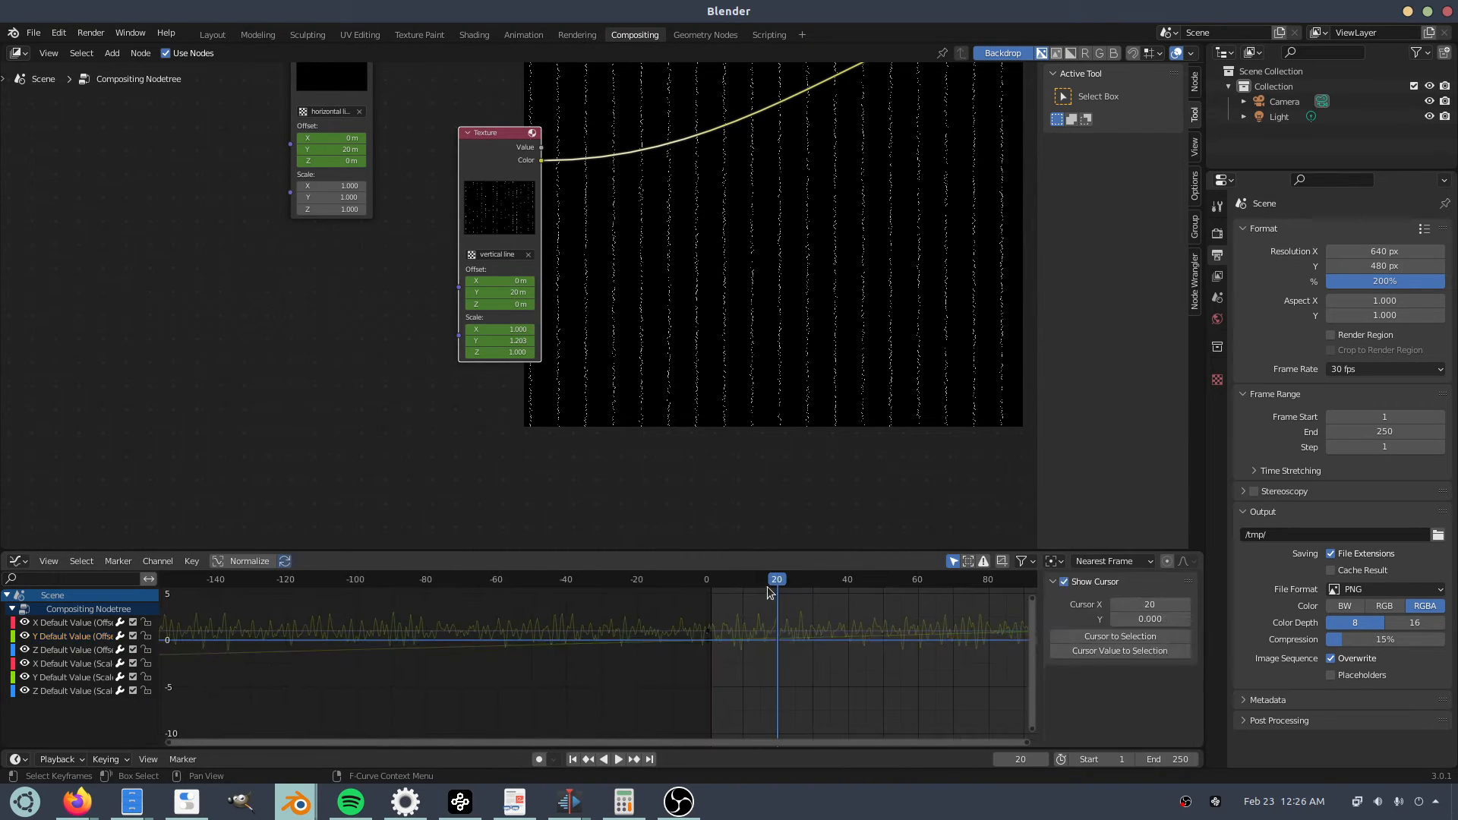
drag(768, 586, 707, 580)
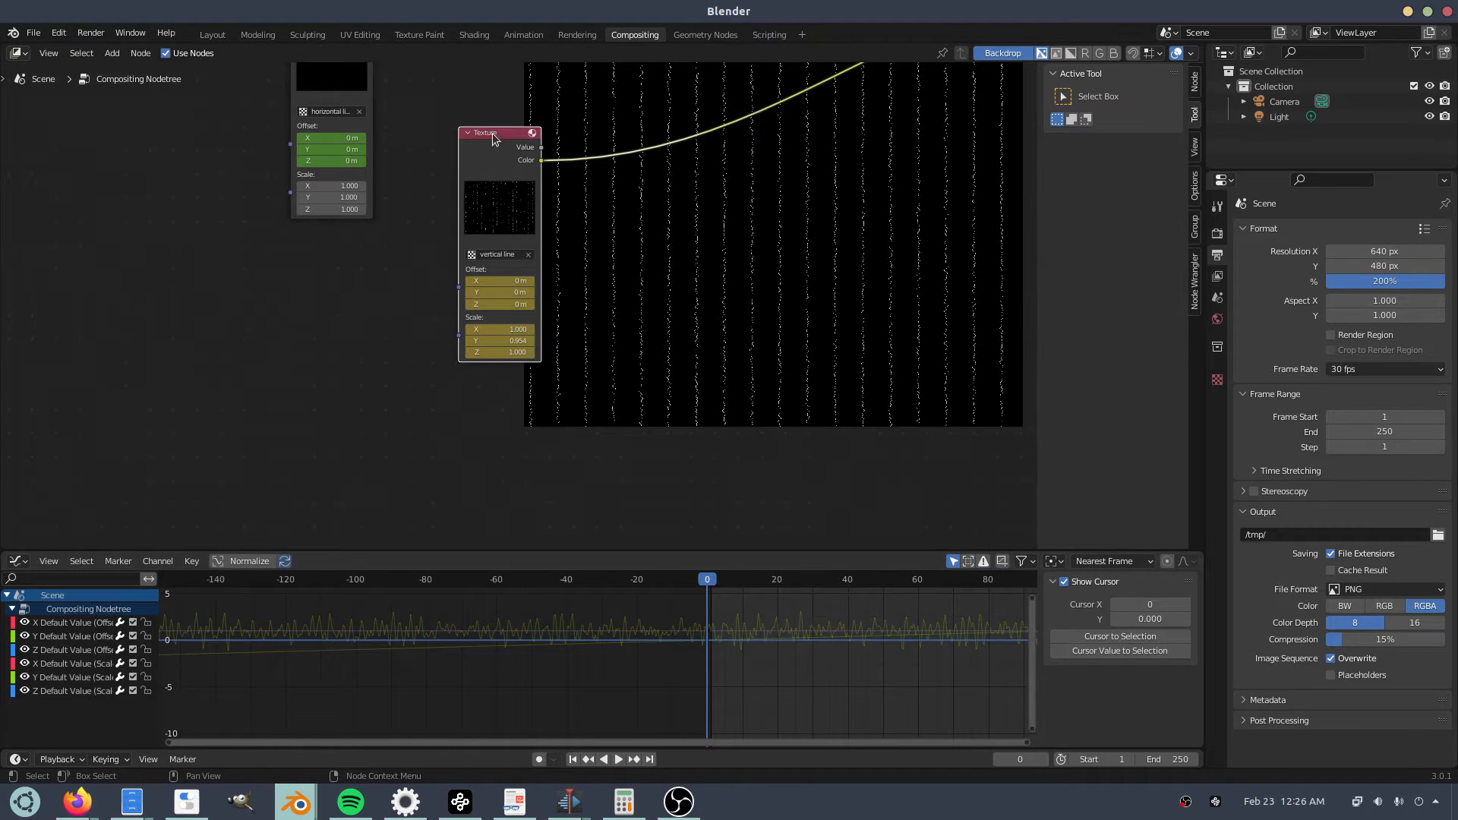
Move the vertical line Texture node directly below the horizontal line Texture node.
drag(492, 134, 298, 279)
middle_drag(361, 231, 418, 294)
scroll(462, 297, down, 5)
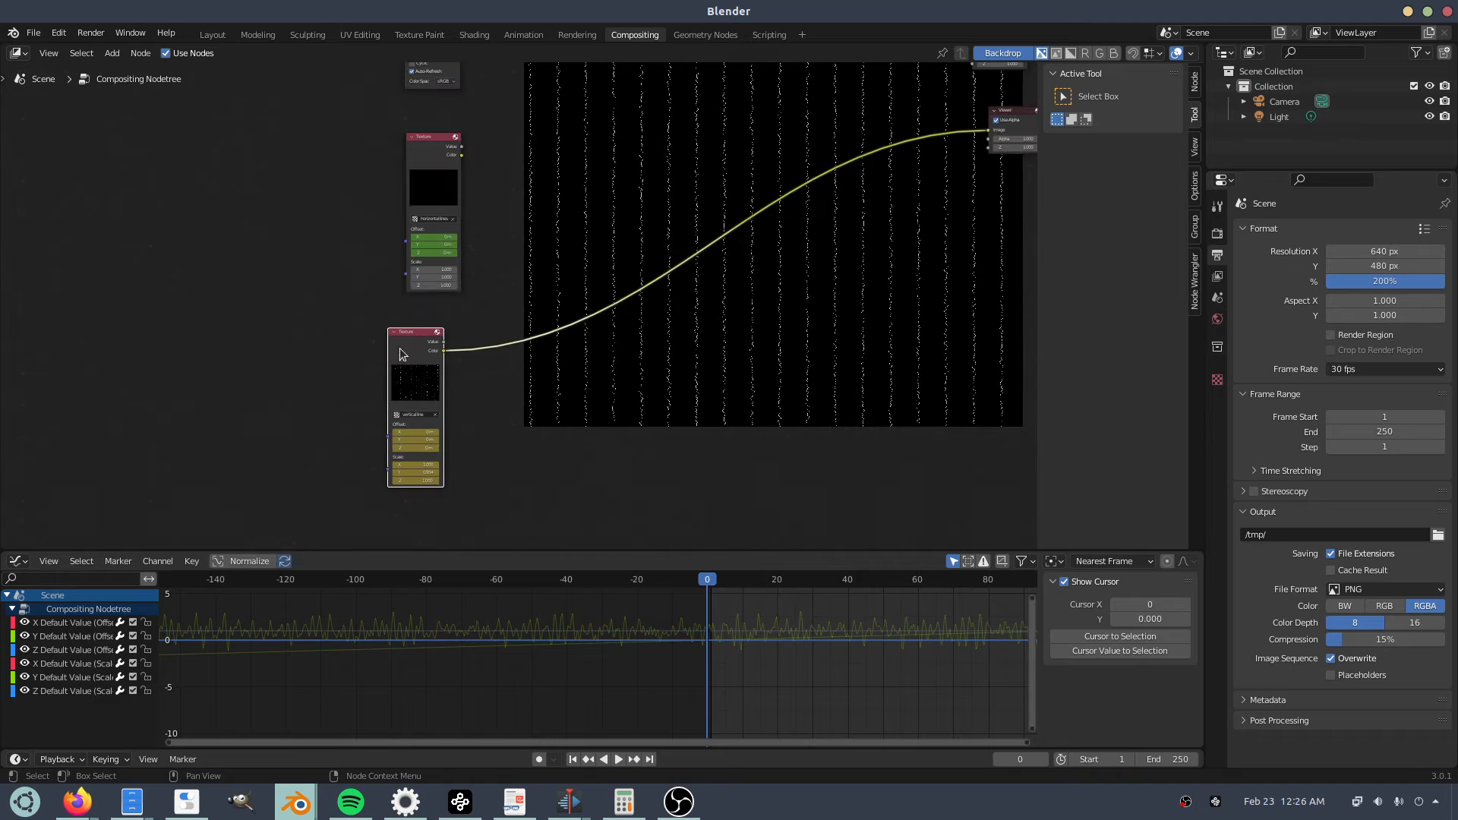
Nudge the vertical line Texture node so it lines up in the same column as the horizontal line Texture node.
drag(402, 349, 420, 344)
key(shift+a)
click(524, 211)
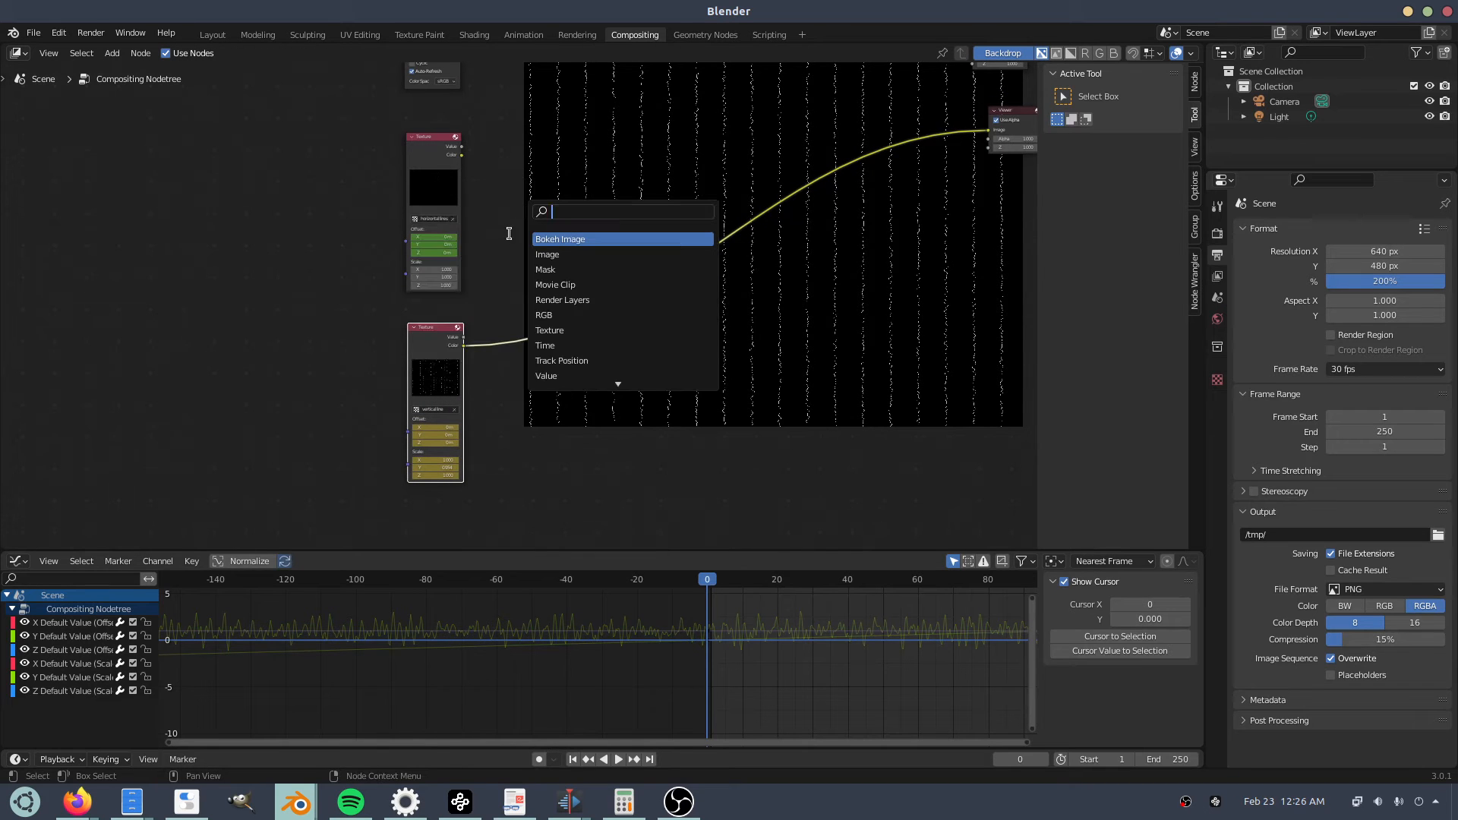
key(Escape)
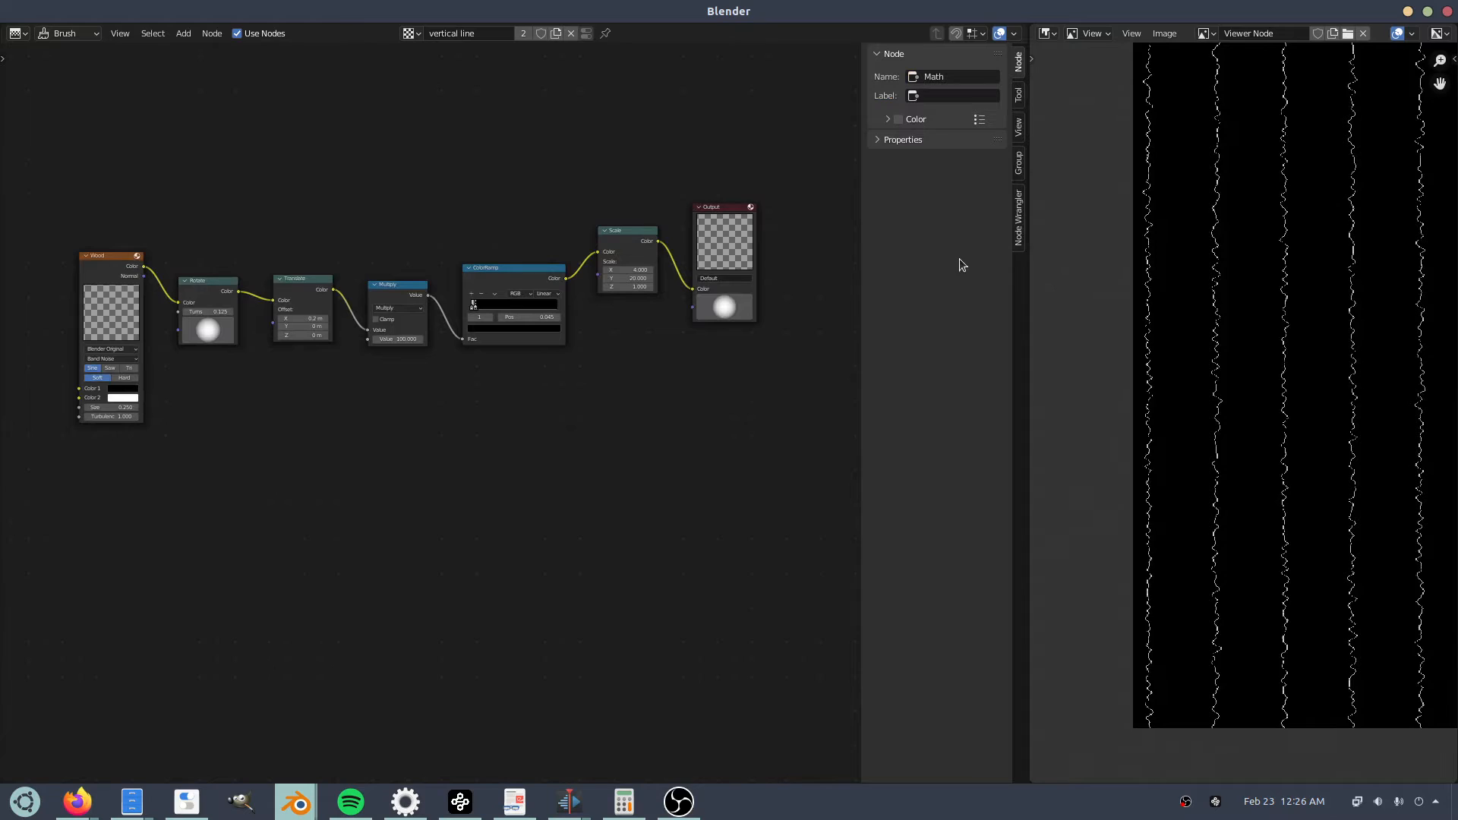
Centre the Viewer Node image in the Image Editor of the second window and switch that editor to Mask mode.
scroll(1216, 228, down, 5)
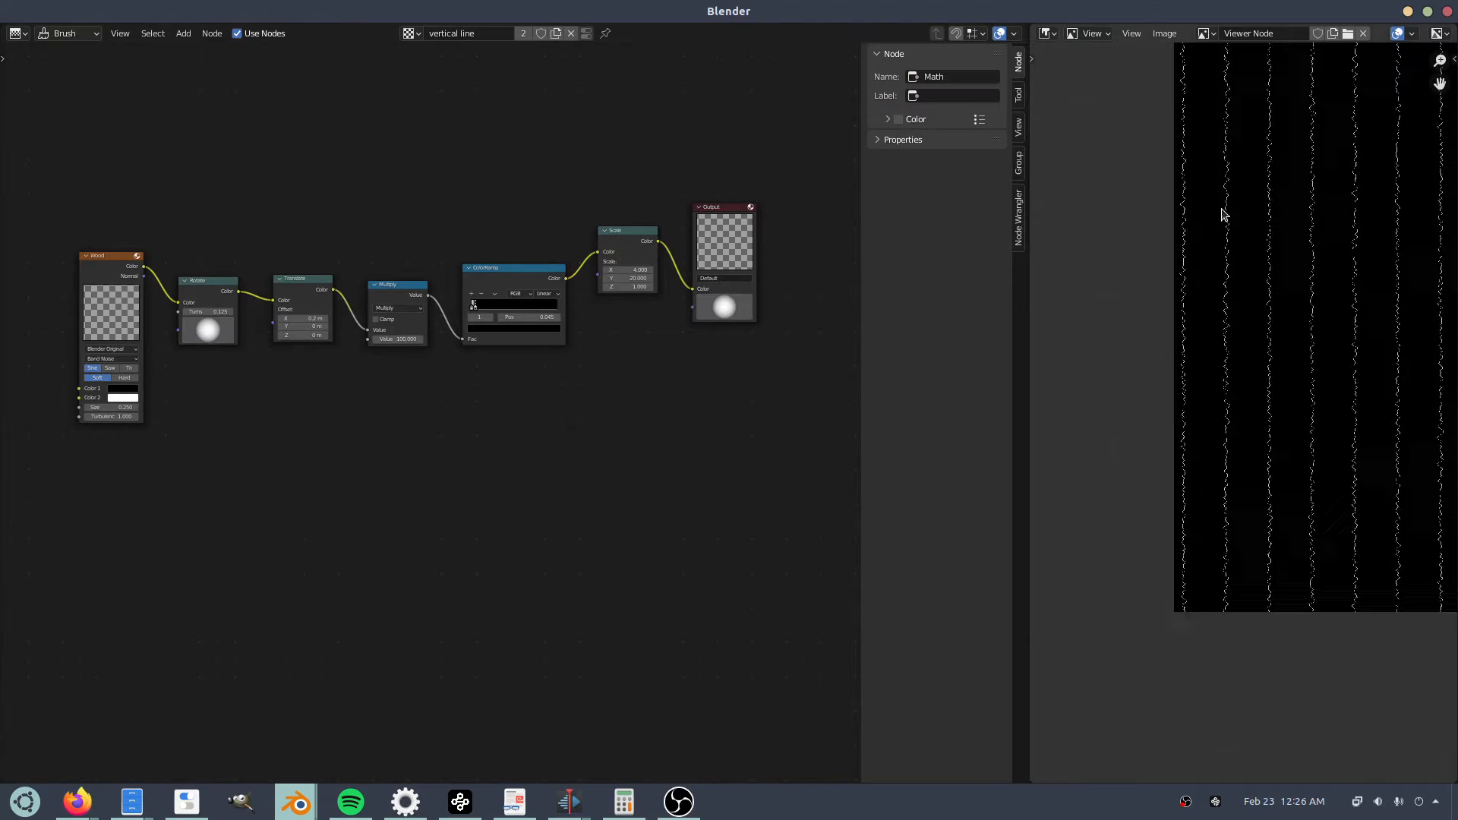
middle_drag(1279, 329, 1188, 302)
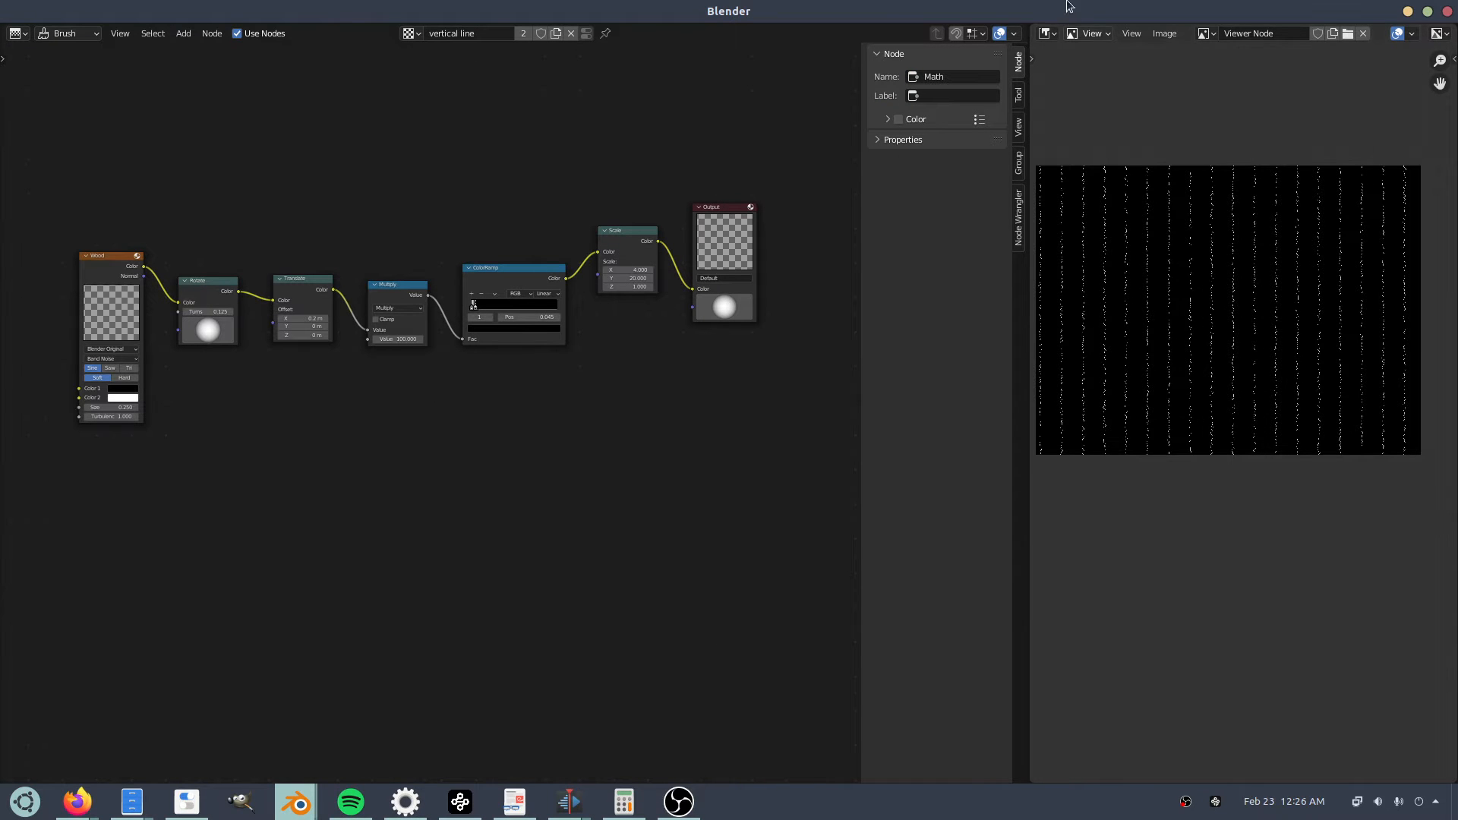
click(1099, 33)
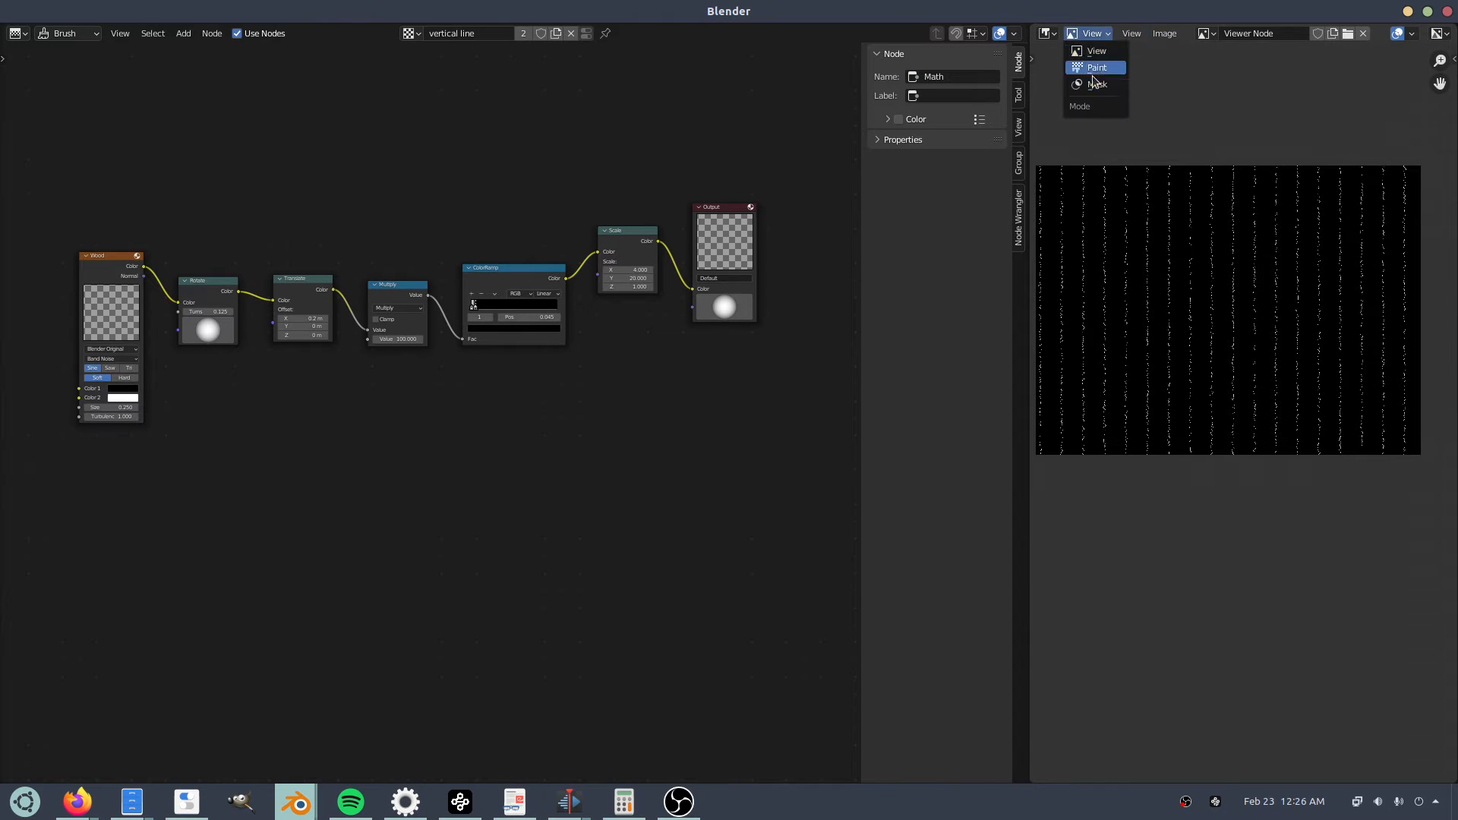
click(1094, 82)
Create a new mask named "vertical line fuckery" in the Image Editor.
scroll(1330, 35, down, 8)
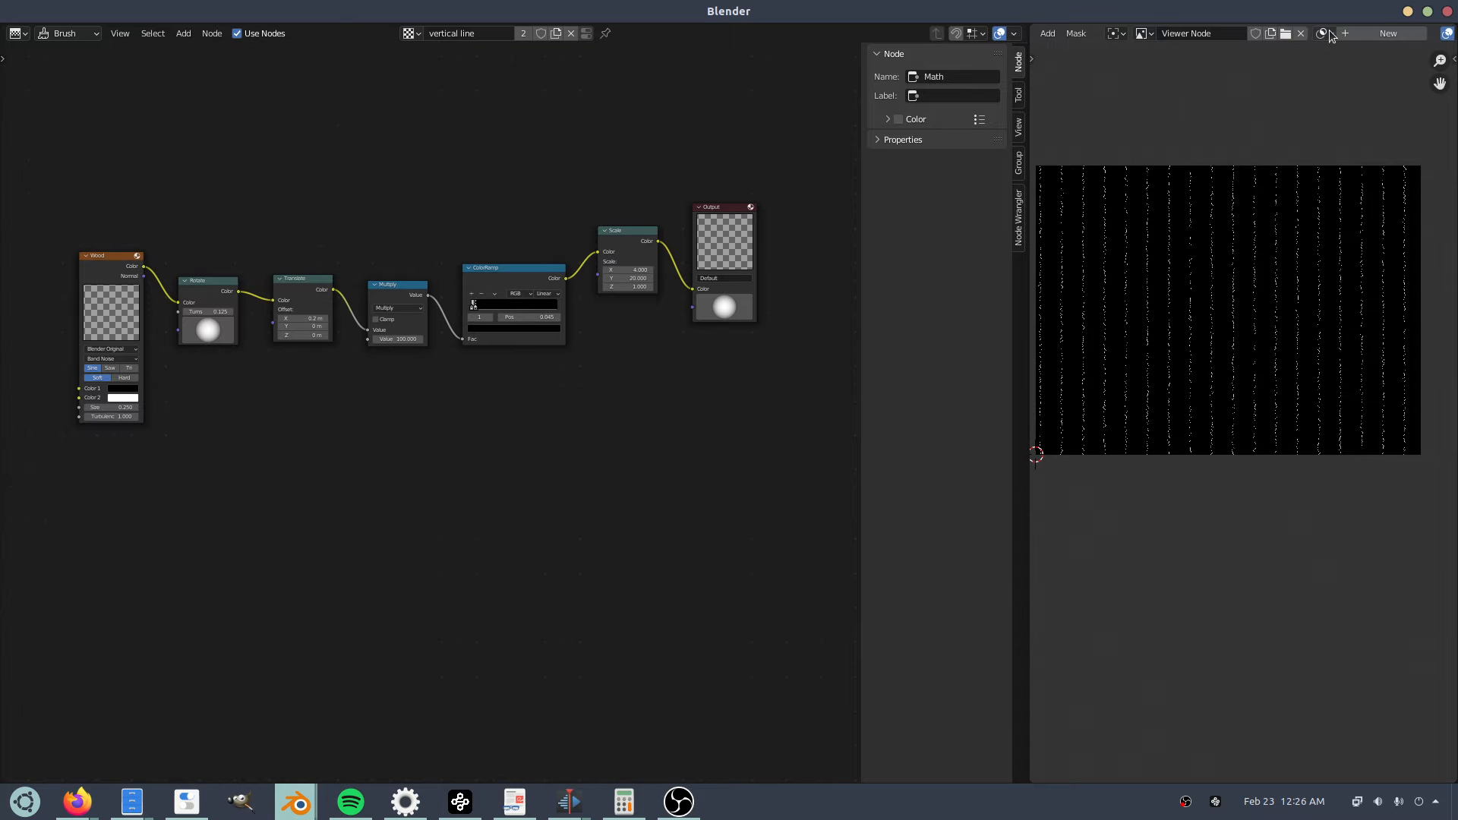
click(1329, 34)
click(1329, 31)
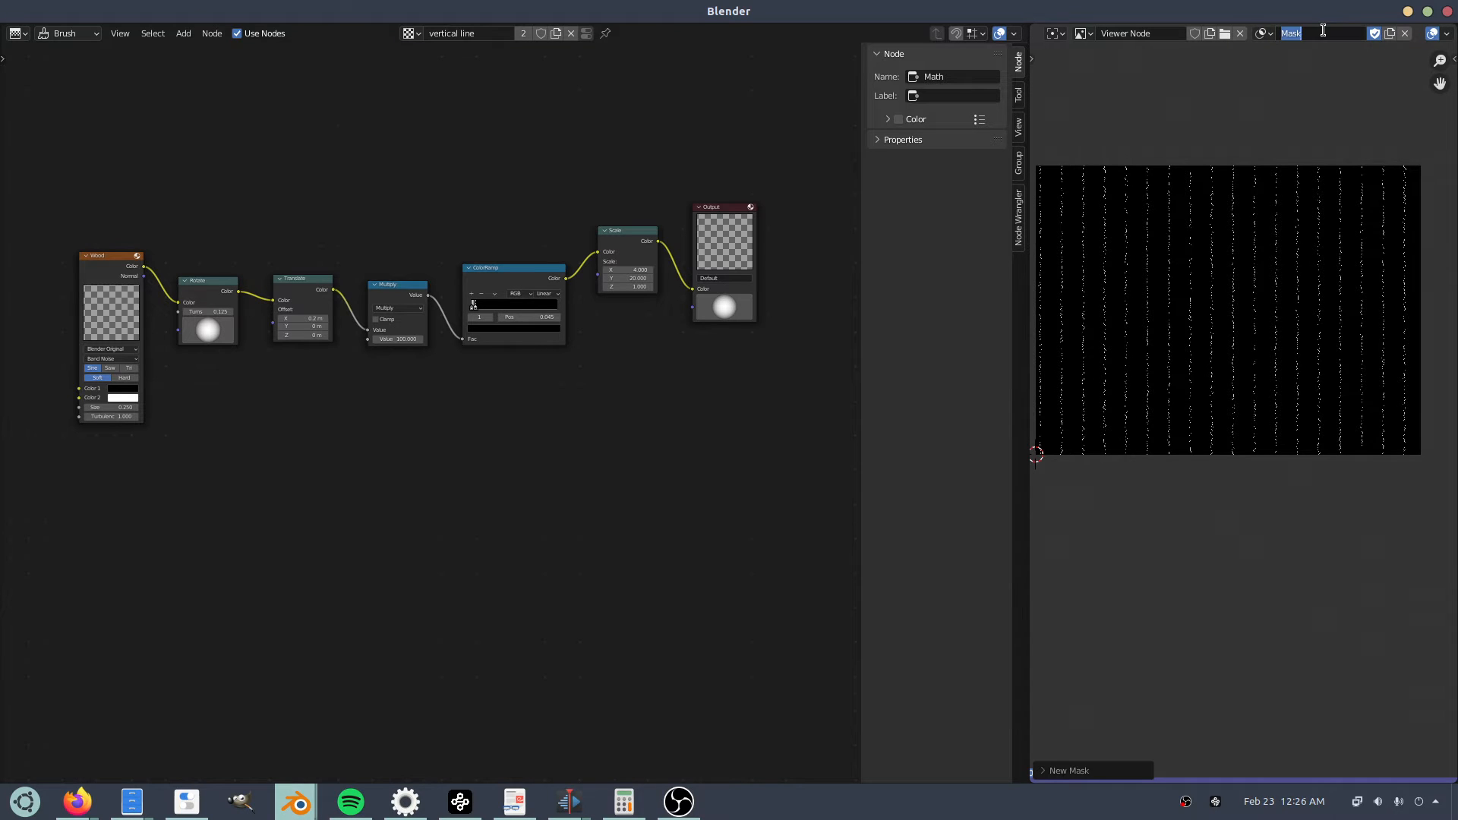
text(vertical line fuckery)
key(Return)
Add a square mask shape, scaled and positioned to cover the whole image except a narrow strip along its left edge.
key(shift+a)
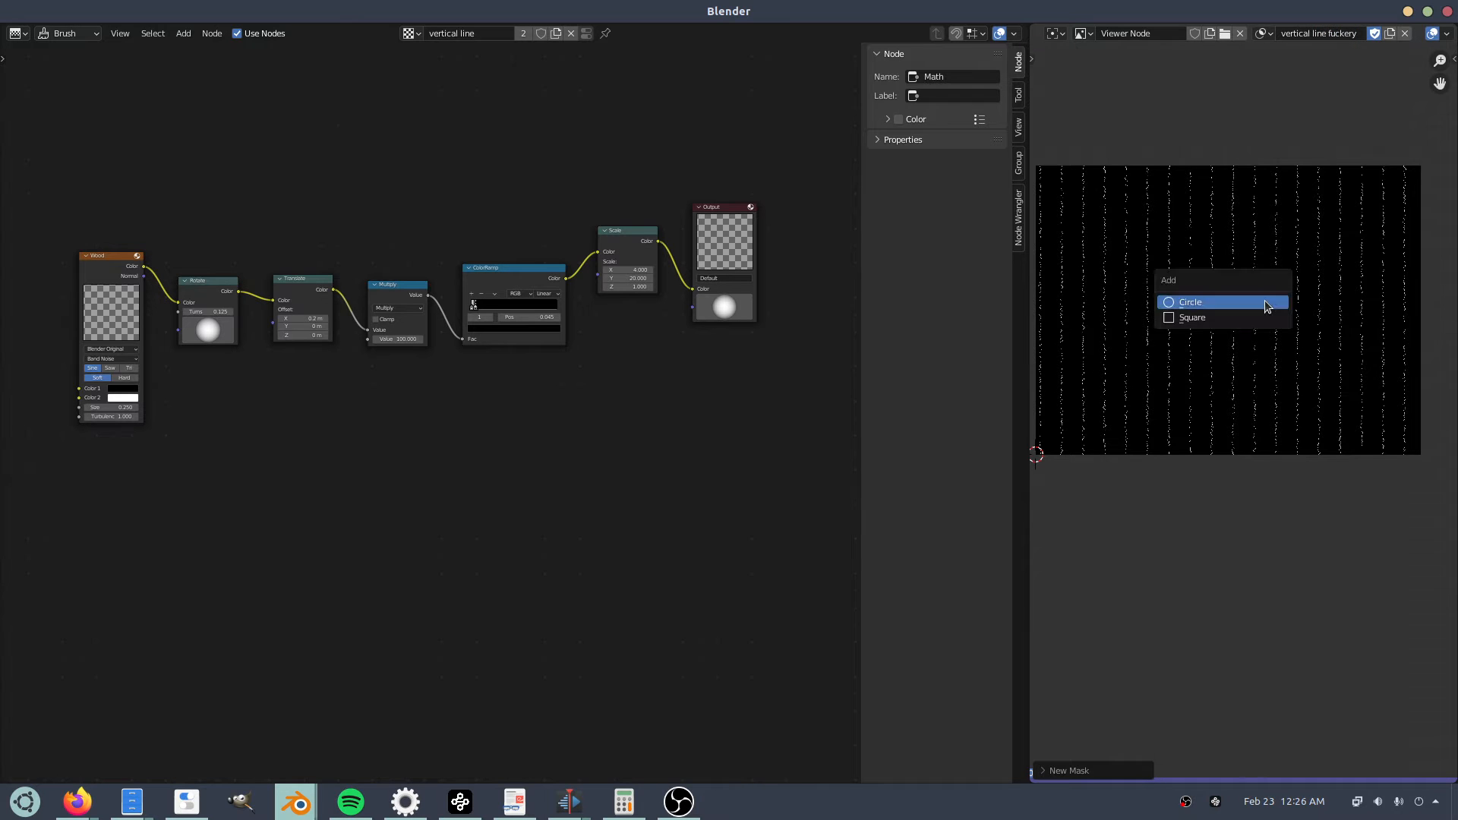
click(1270, 312)
key(s)
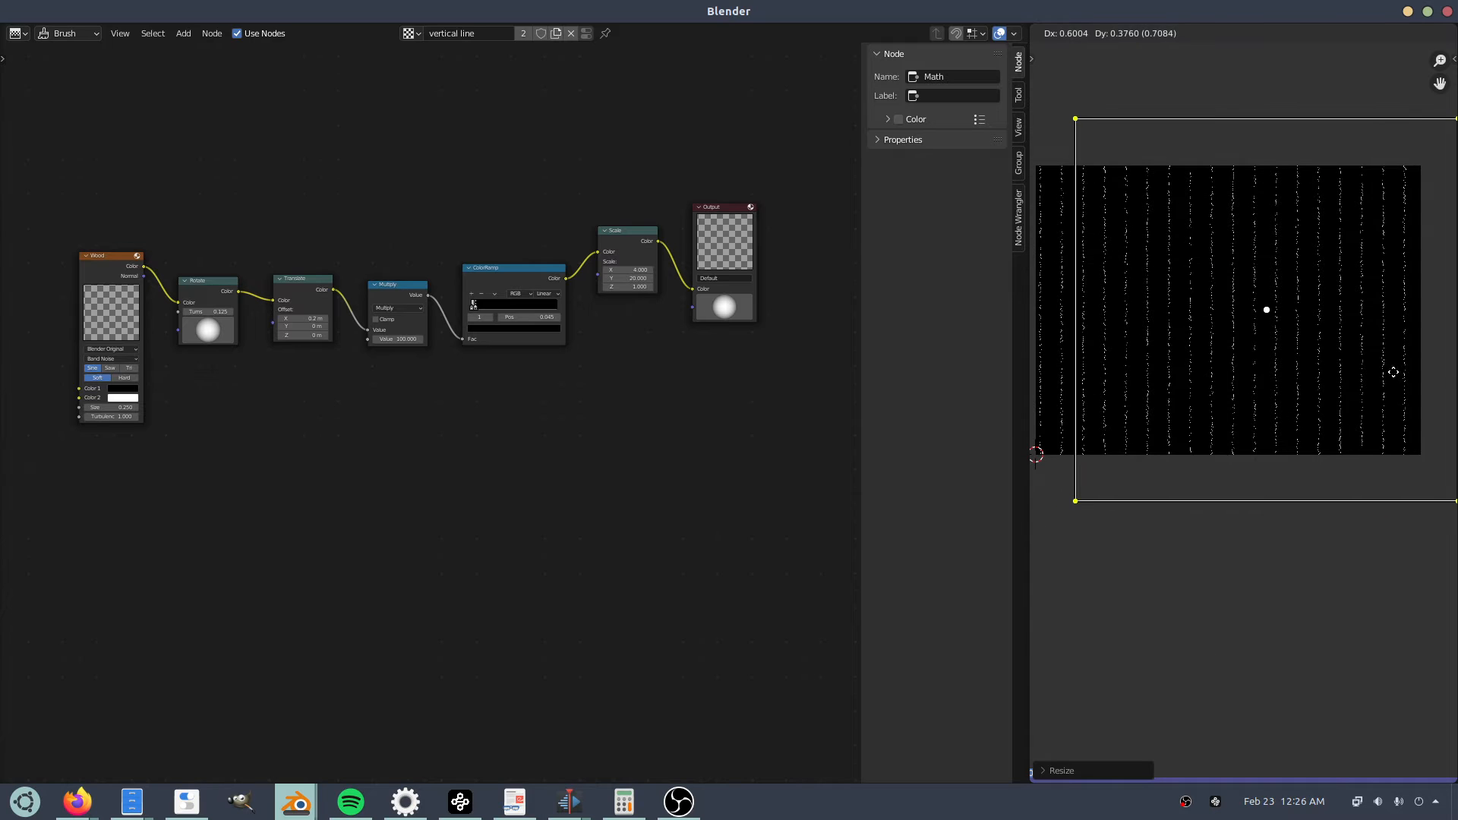
click(1370, 381)
scroll(1305, 421, down, 2)
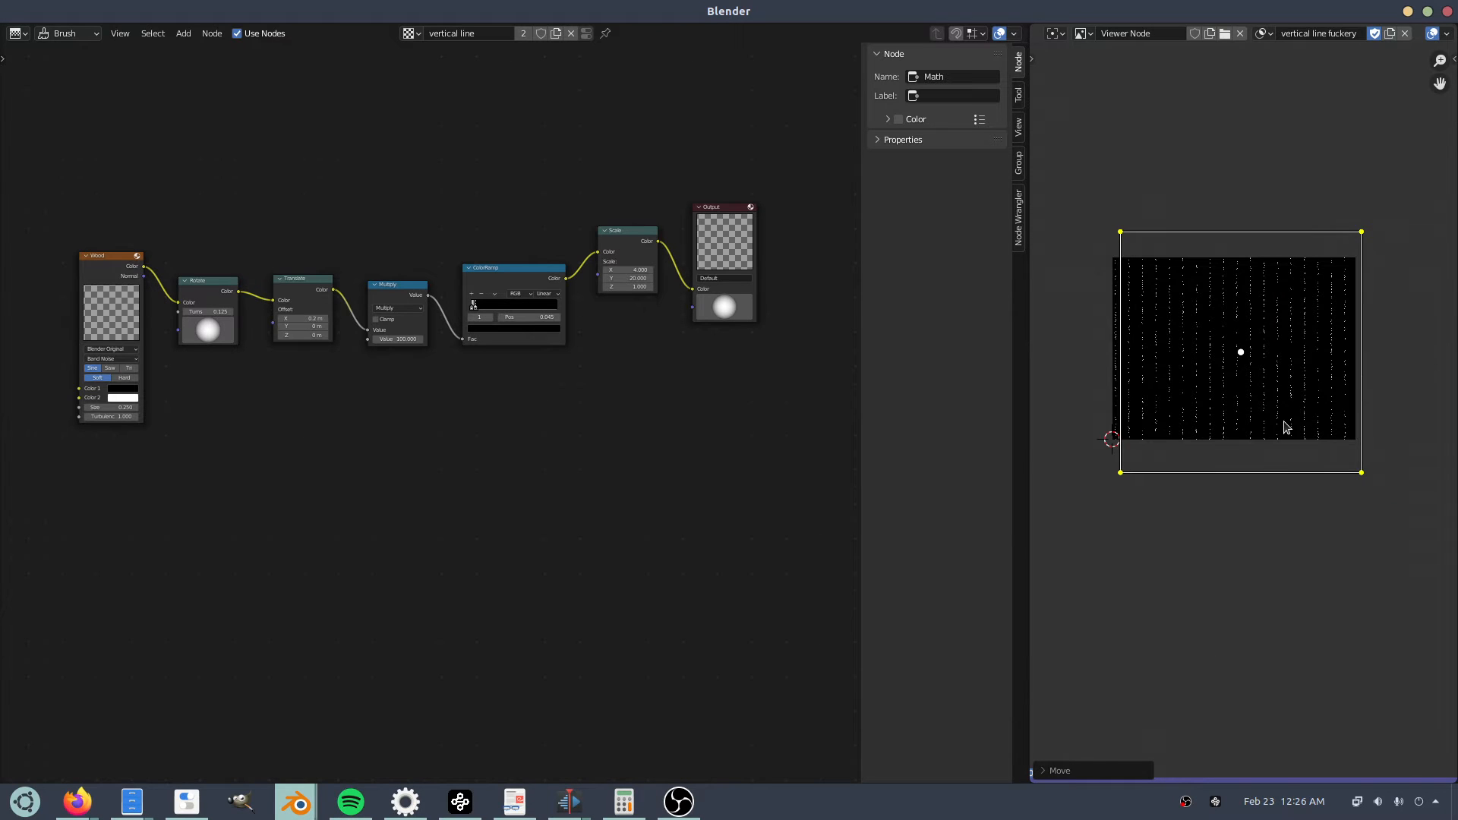
scroll(1286, 428, up, 2)
Add a Mask node beside the vertical line Texture node in the compositor and assign it the "vertical line fuckery" mask.
key(alt+Tab)
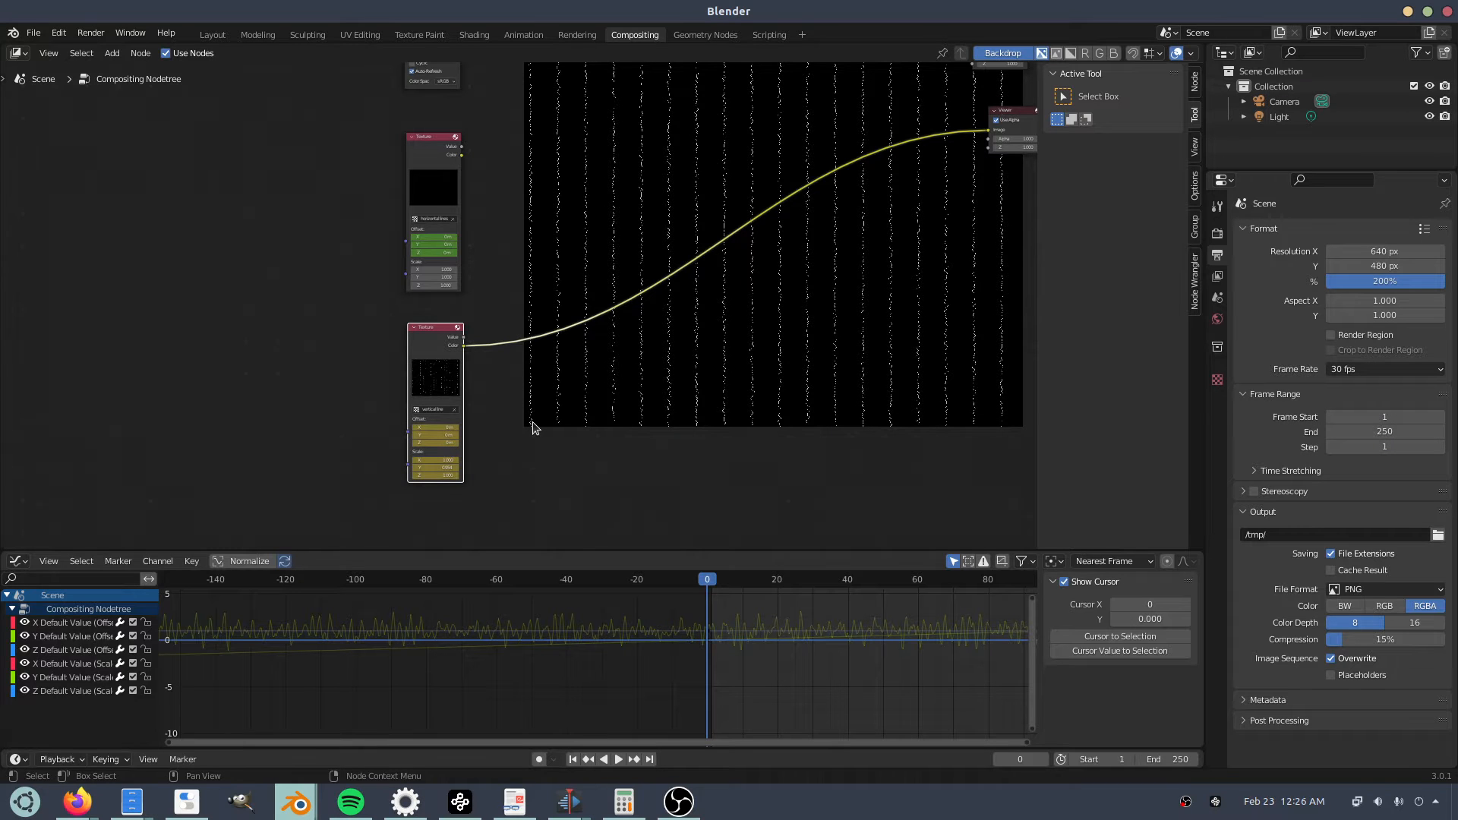
key(shift+a)
text(mask)
key(Return)
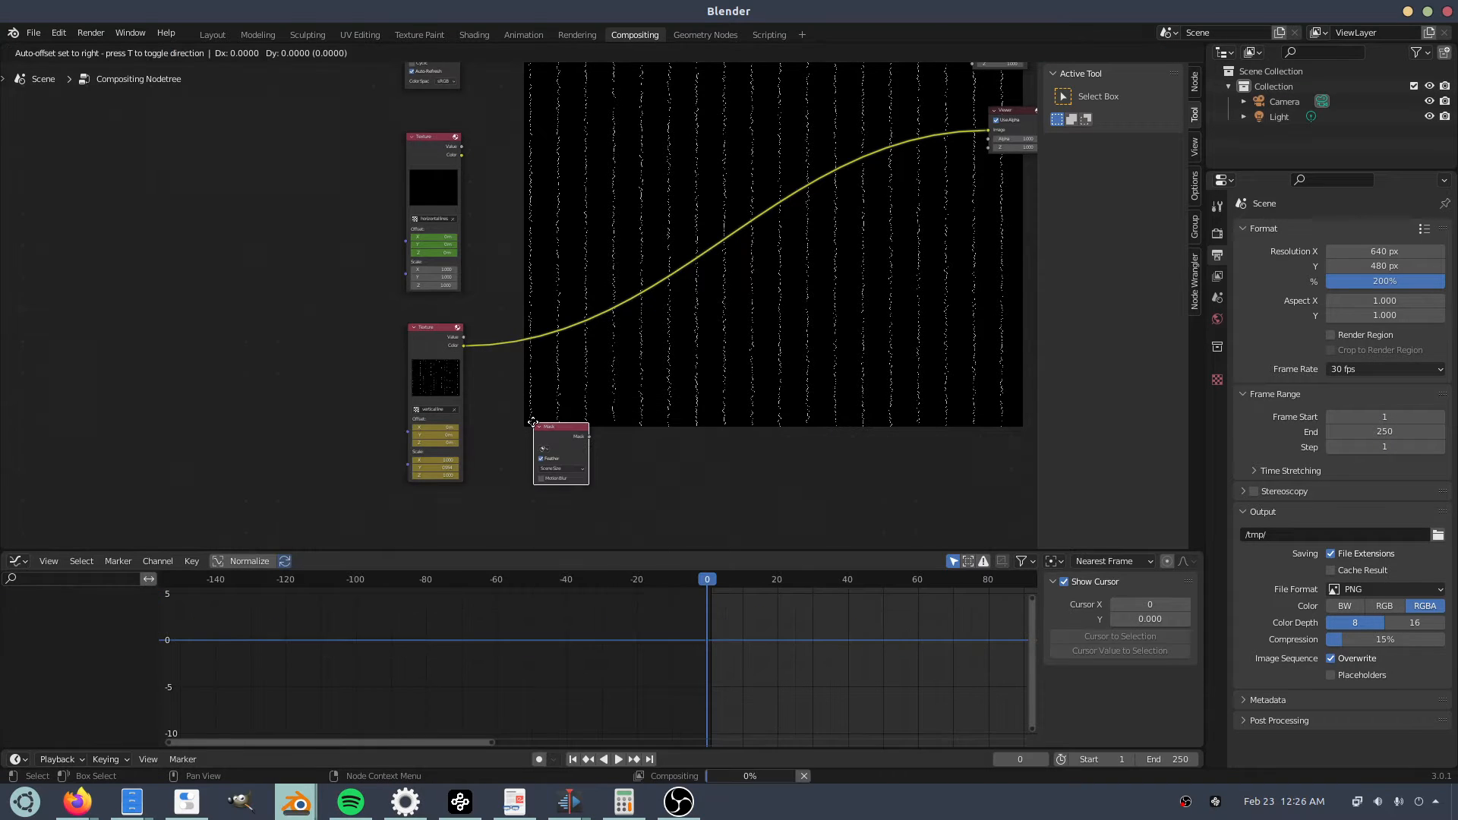
click(476, 402)
scroll(490, 410, up, 8)
middle_drag(497, 416, 545, 519)
middle_drag(532, 699, 522, 552)
click(495, 168)
click(513, 189)
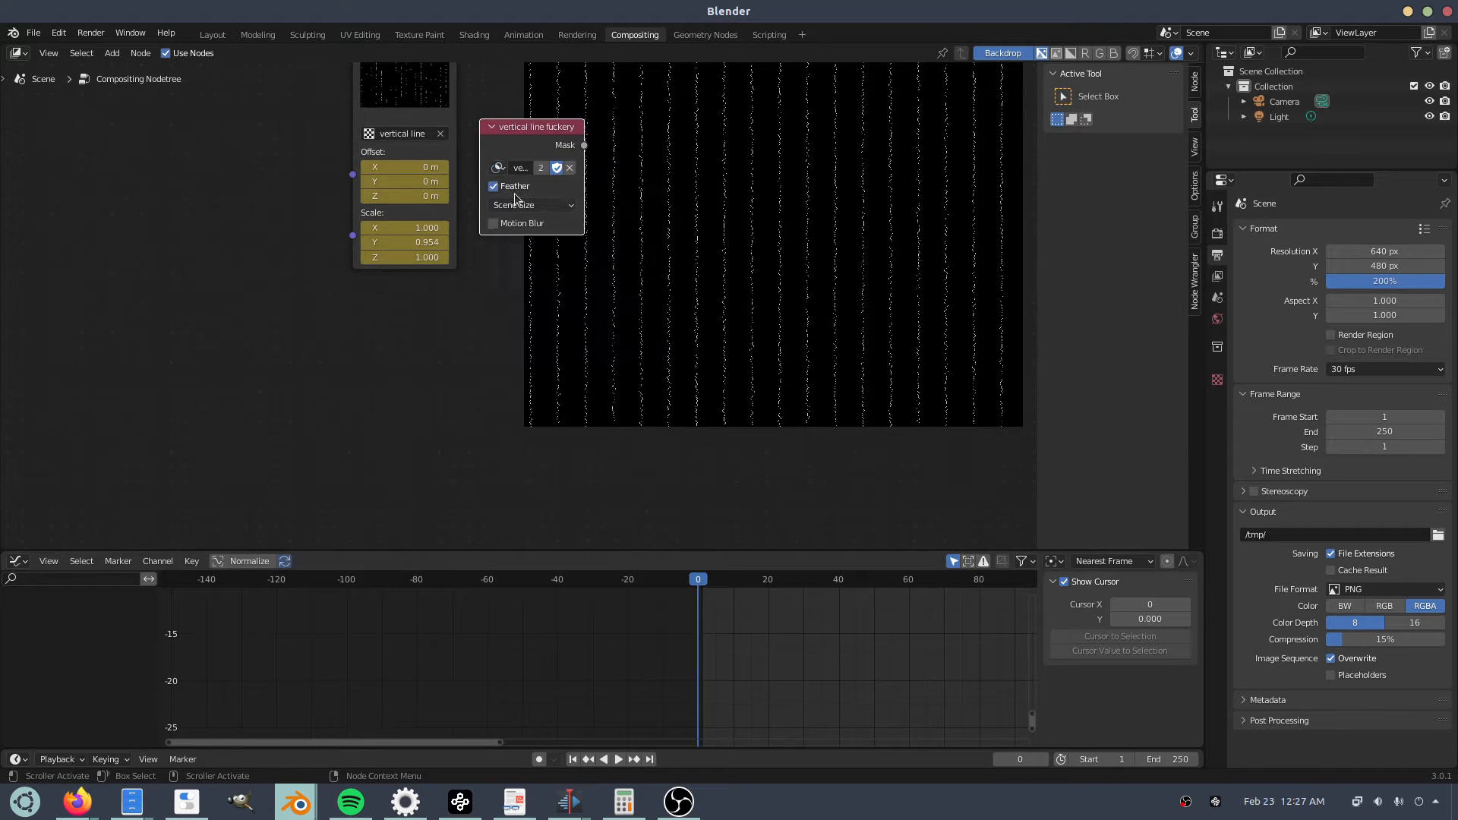
Insert a Mix node on the link between the vertical line Texture node's Color output and the Viewer.
middle_drag(646, 289, 533, 263)
key(shift+a)
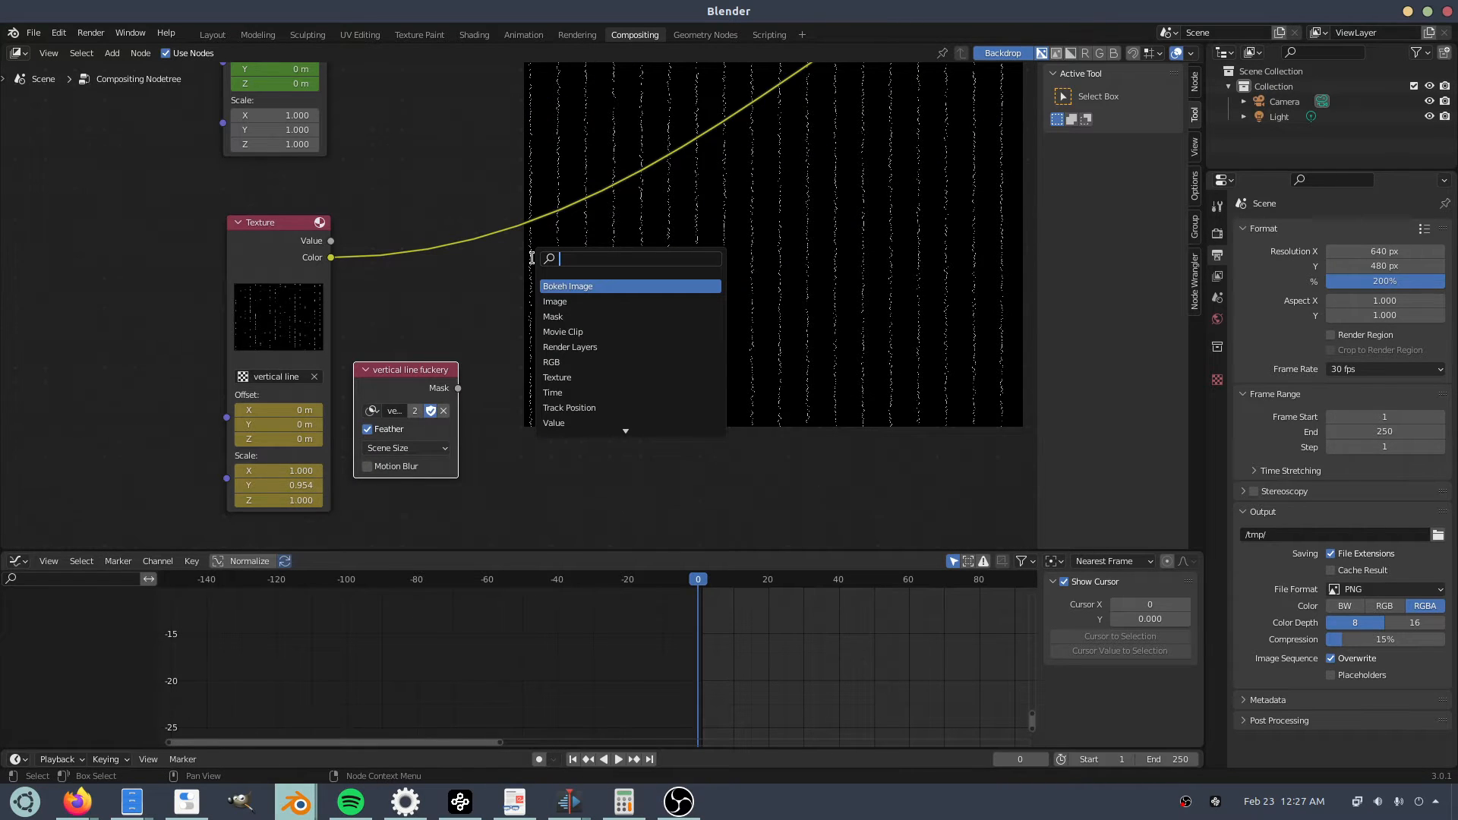
text(mix)
key(Return)
click(535, 196)
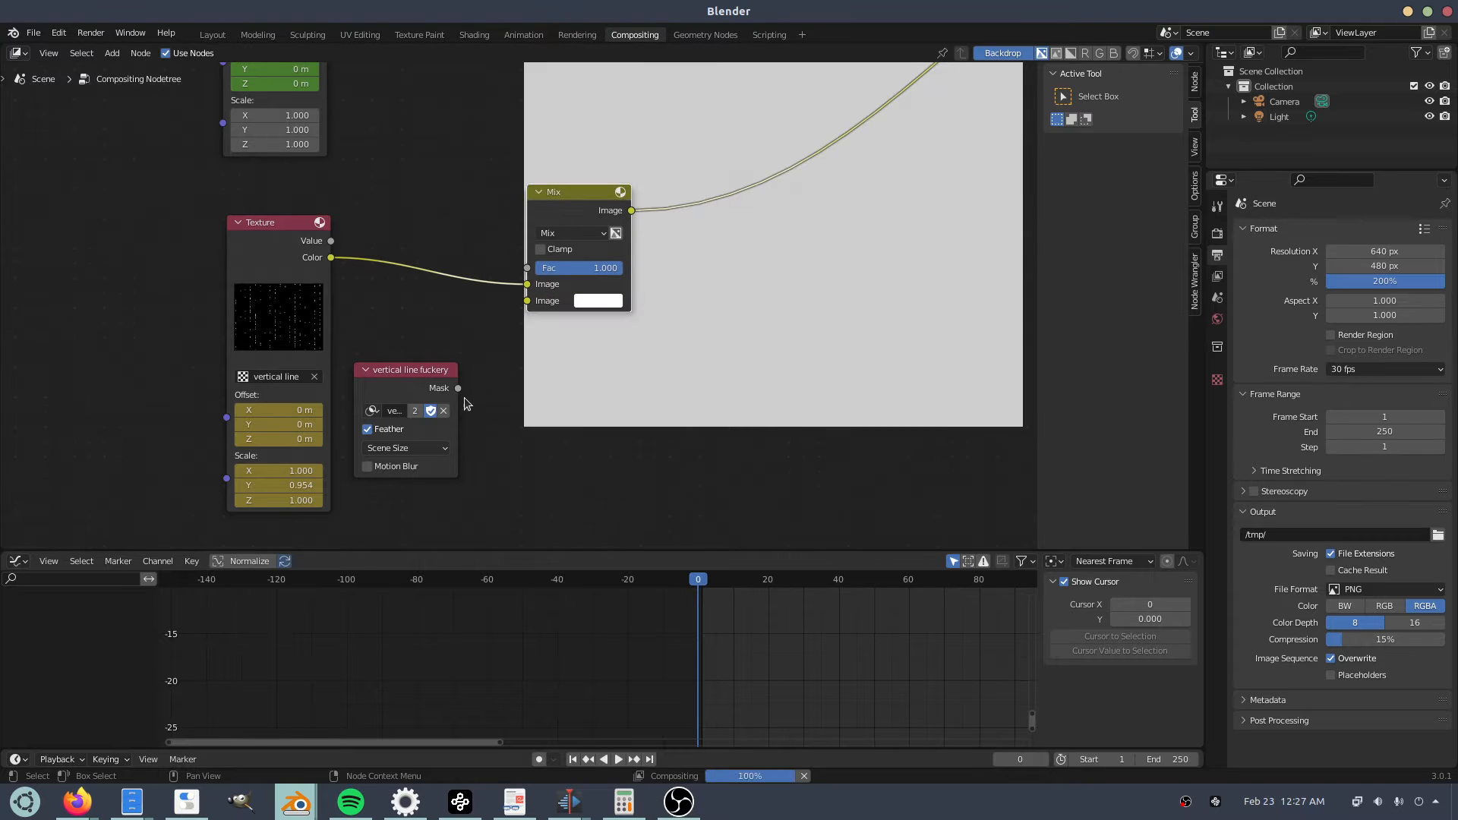
Connect the mask output to the Mix node's Fac input and set its second Image color to black.
drag(458, 388, 527, 268)
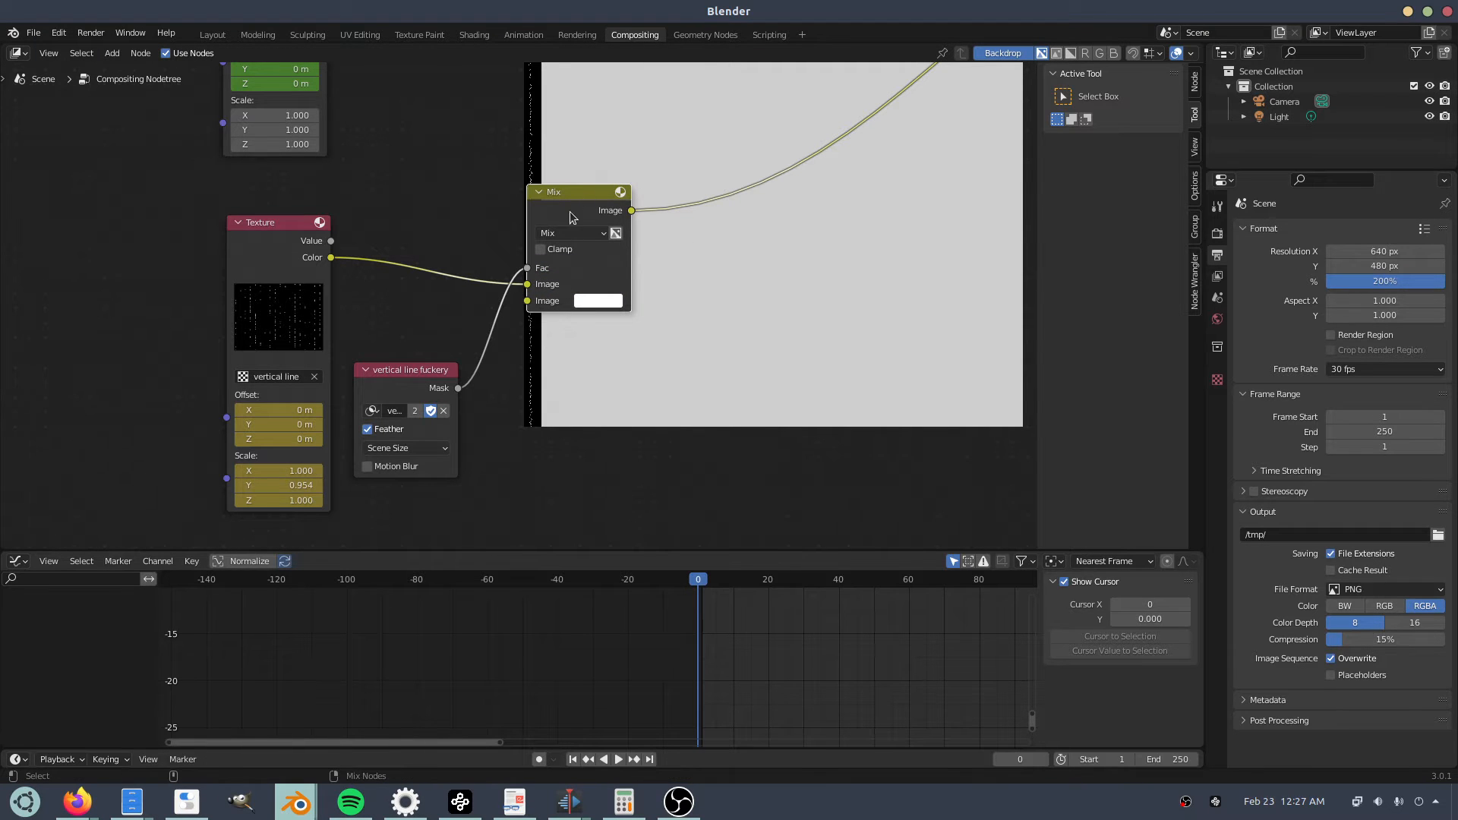
click(599, 301)
drag(702, 110, 710, 211)
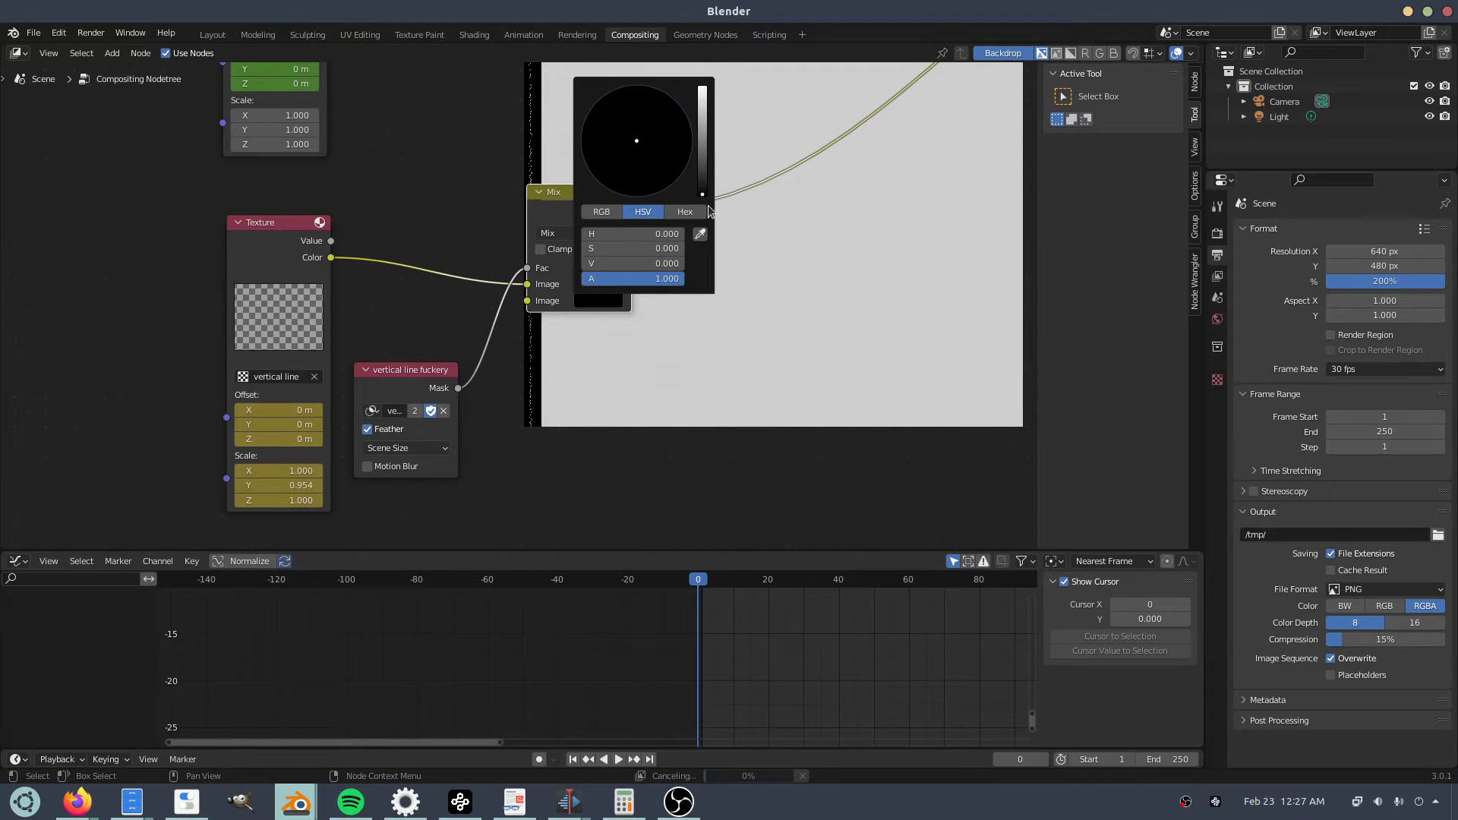
Insert a second Mix node on the link between the masked vertical lines' Mix node and the Viewer.
scroll(528, 314, down, 4)
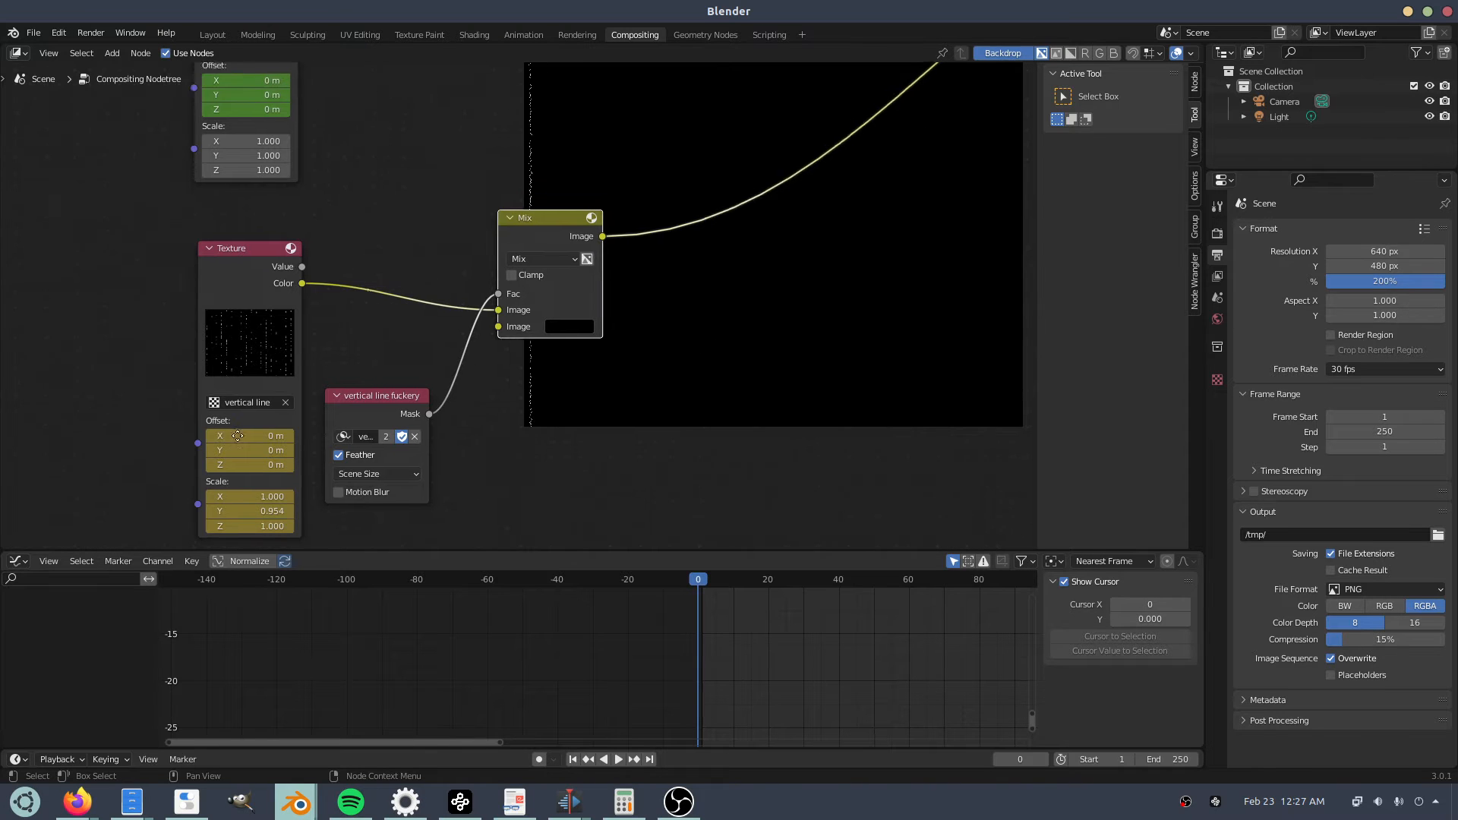
key(shift+a)
click(528, 312)
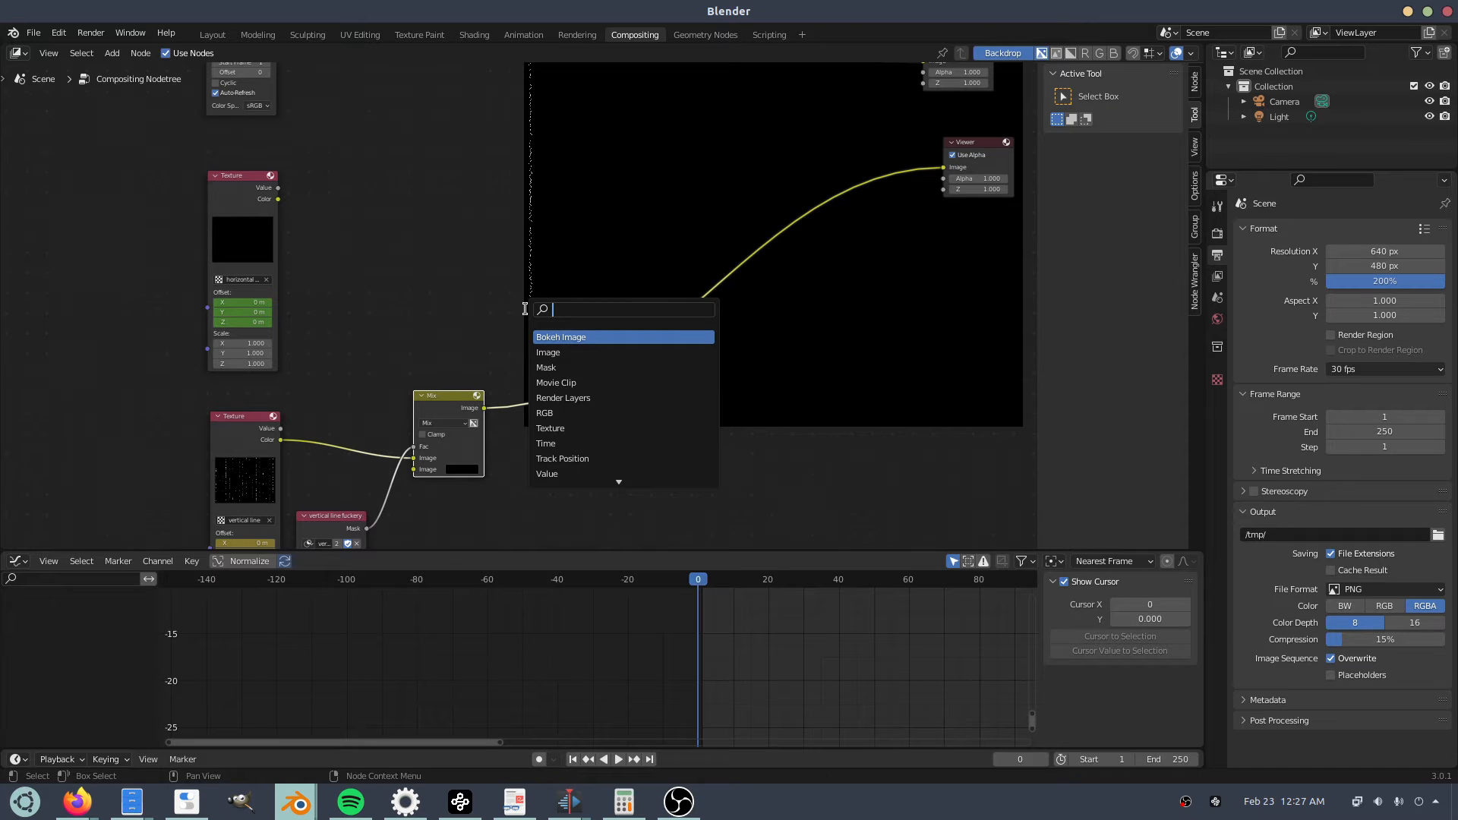
text(mix)
key(Return)
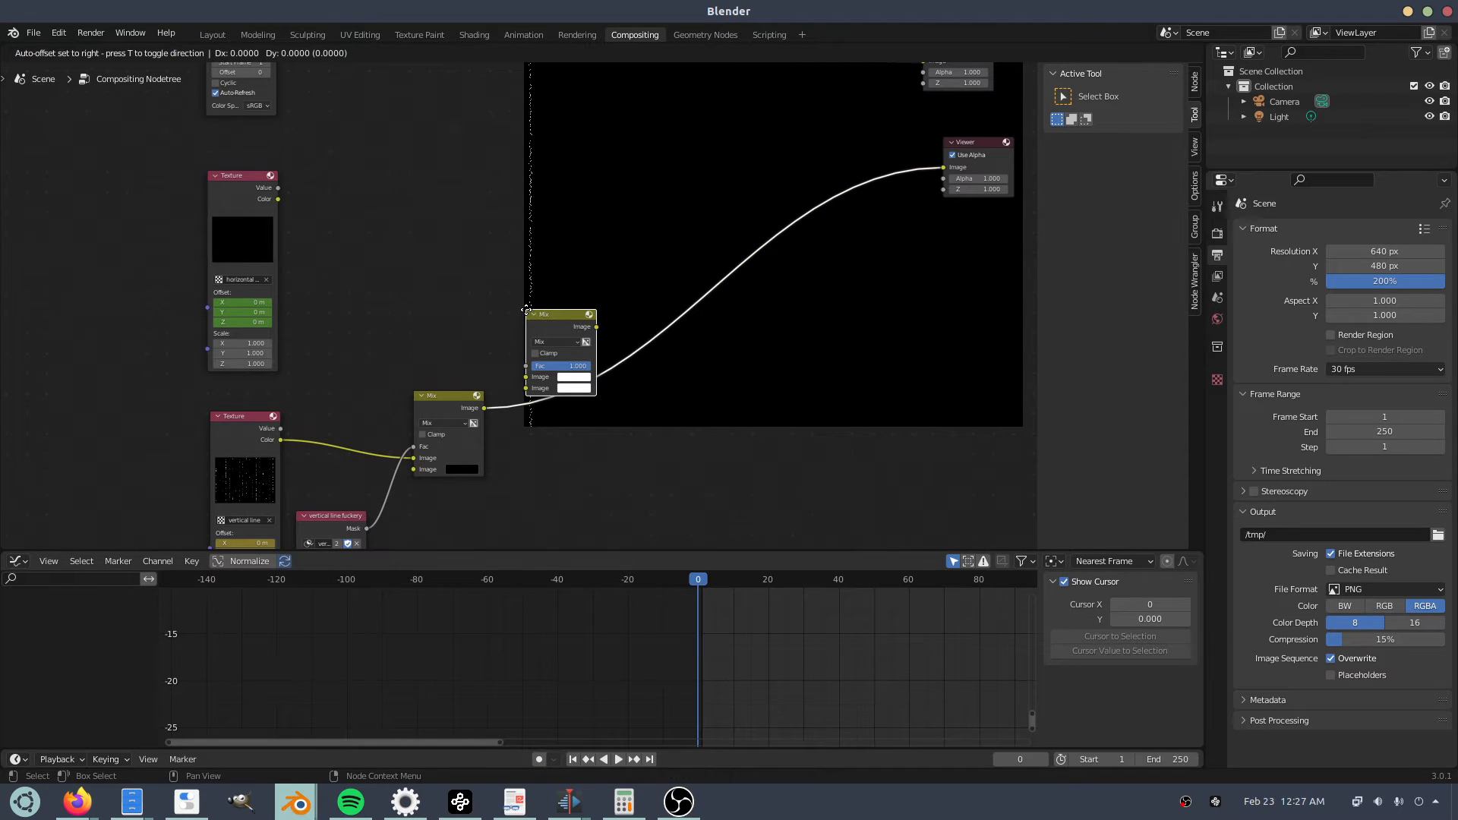
click(561, 313)
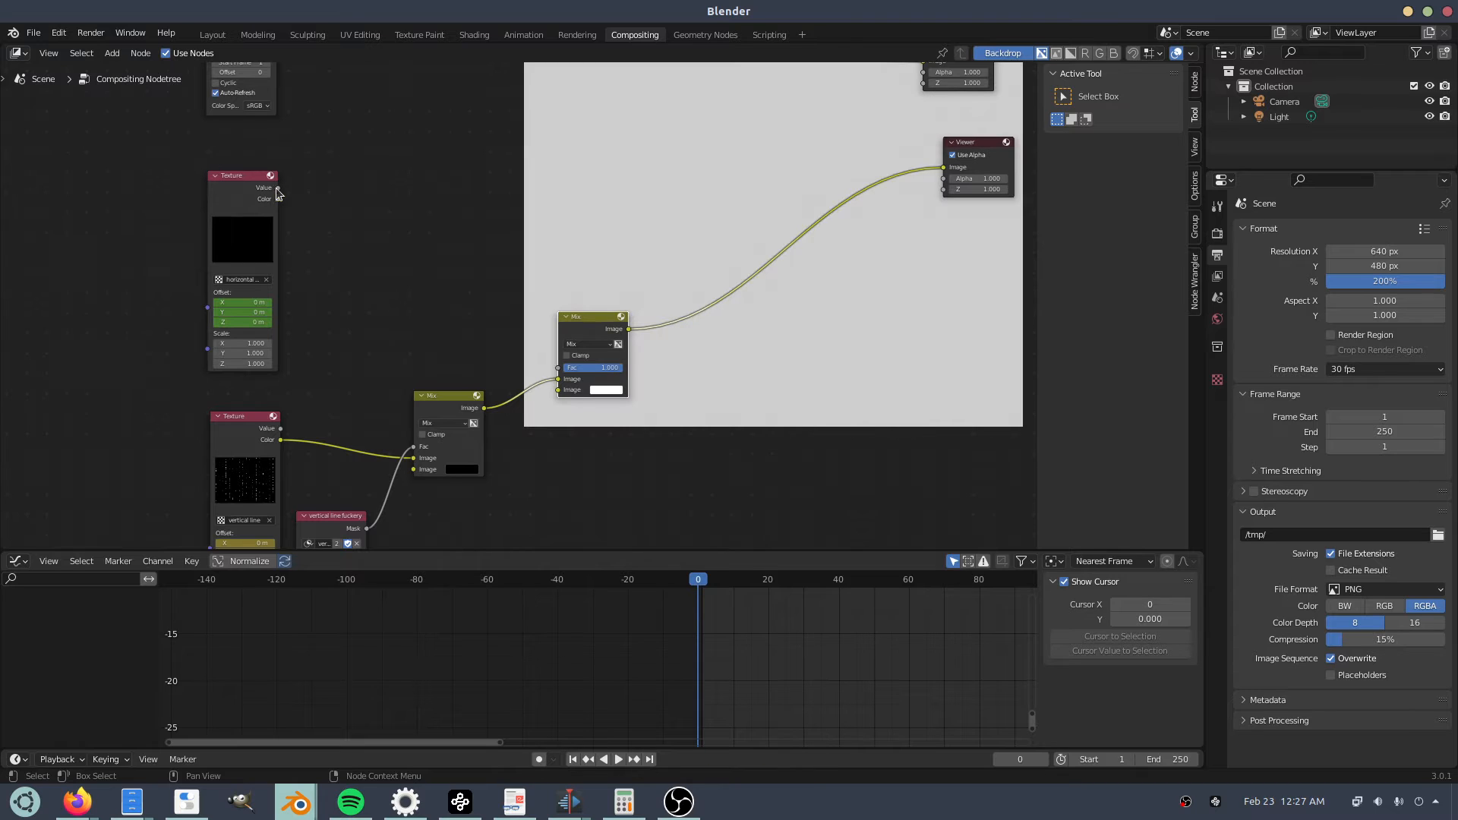
Connect the horizontal line texture's Color to the new Mix node's second Image input and set its blend mode to Add.
drag(280, 199, 558, 390)
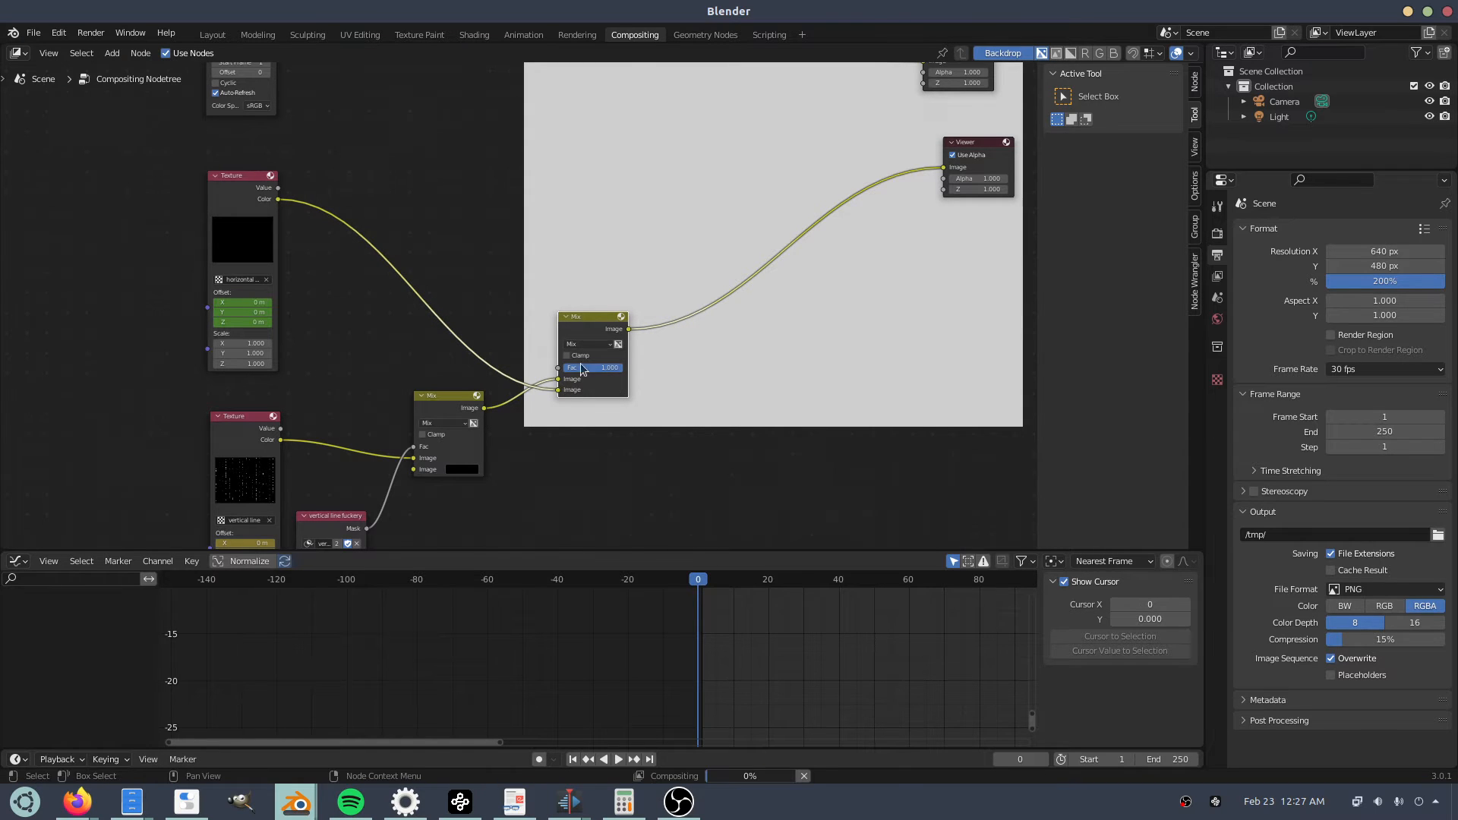
click(579, 344)
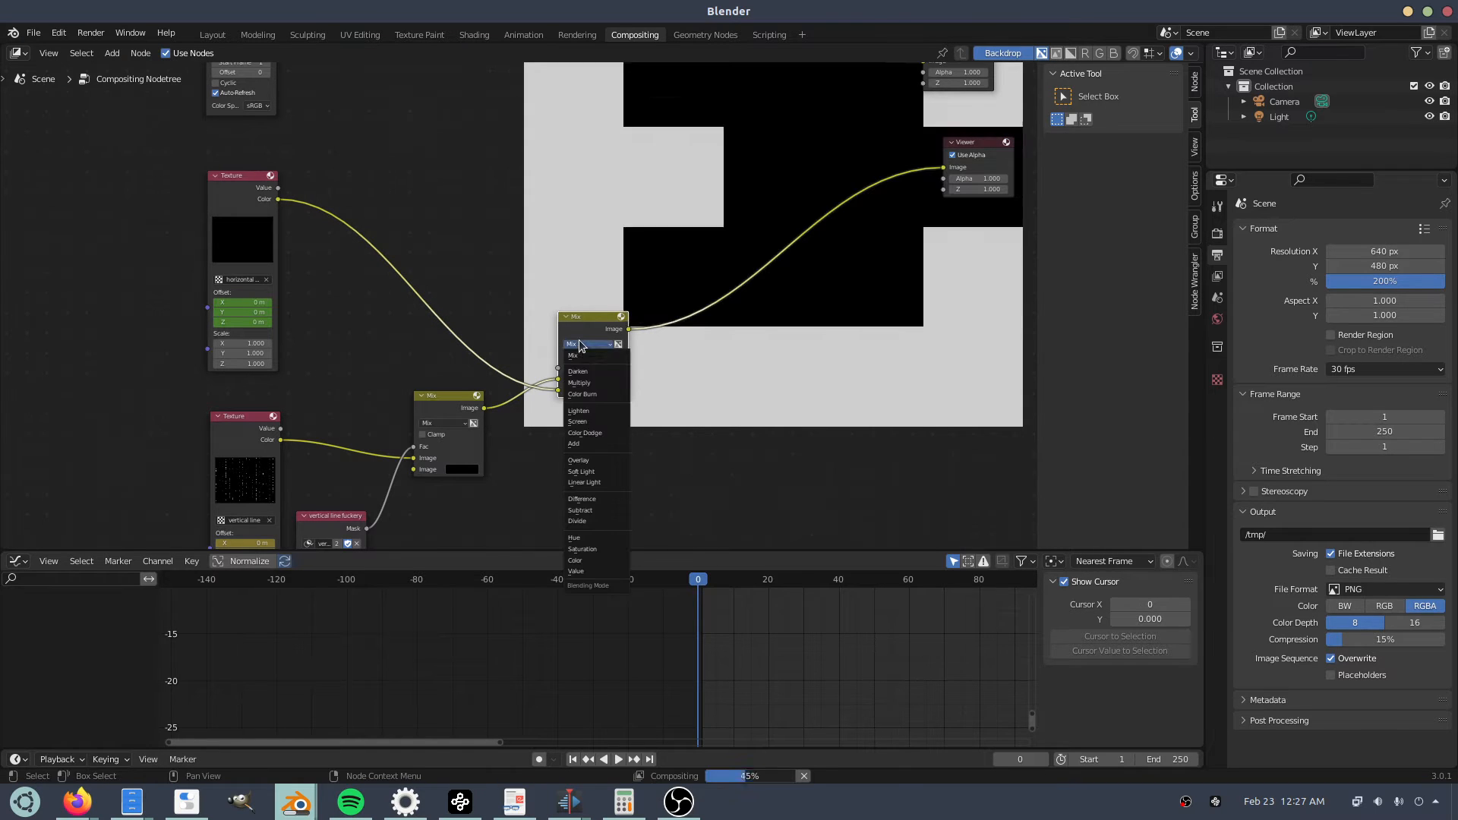
click(597, 444)
Preview the combined line textures on the timeline and check the horizontal line texture's Offset curves in the Graph Editor.
middle_drag(708, 467, 602, 449)
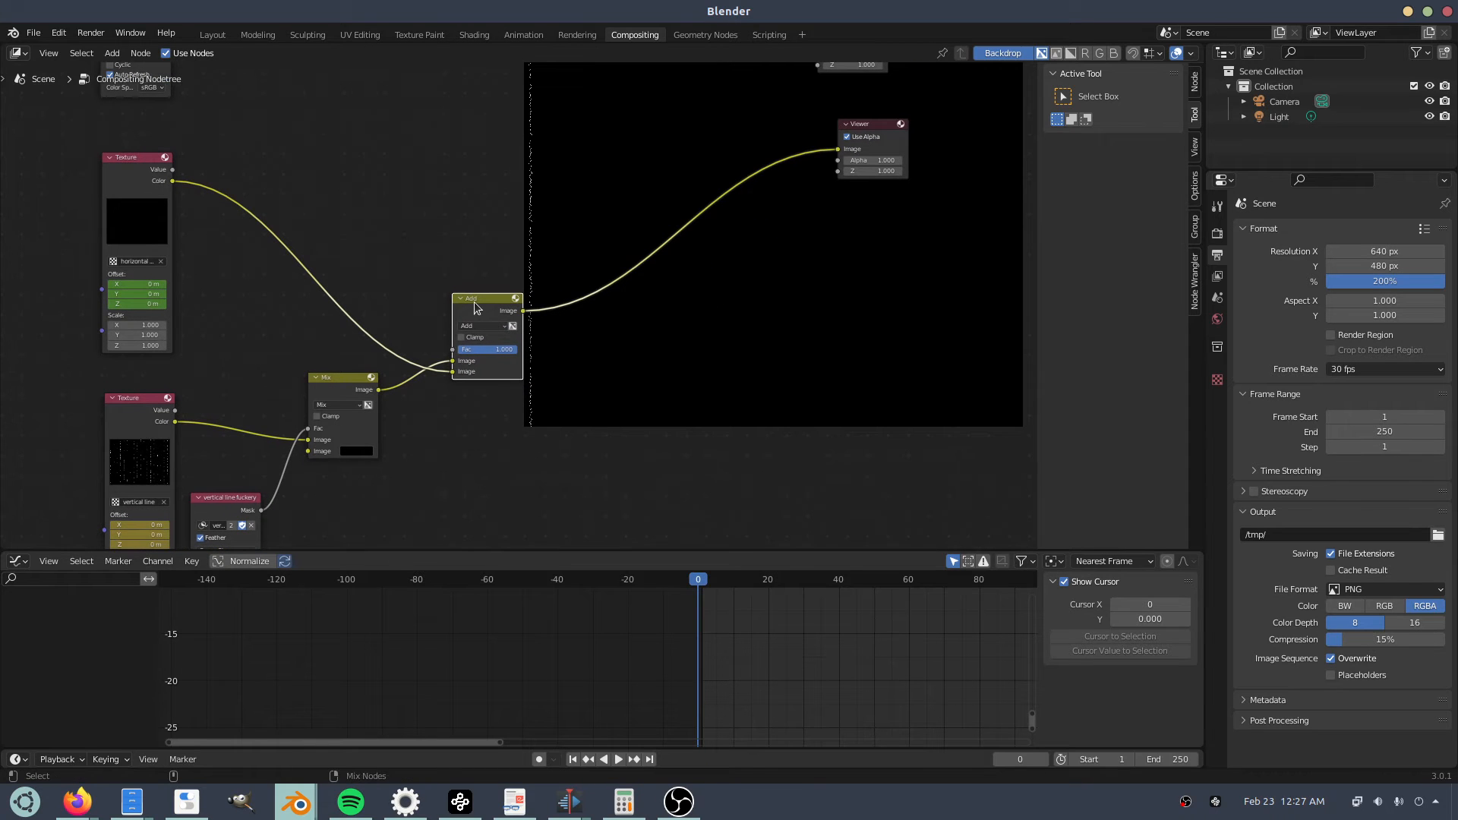
scroll(469, 405, up, 2)
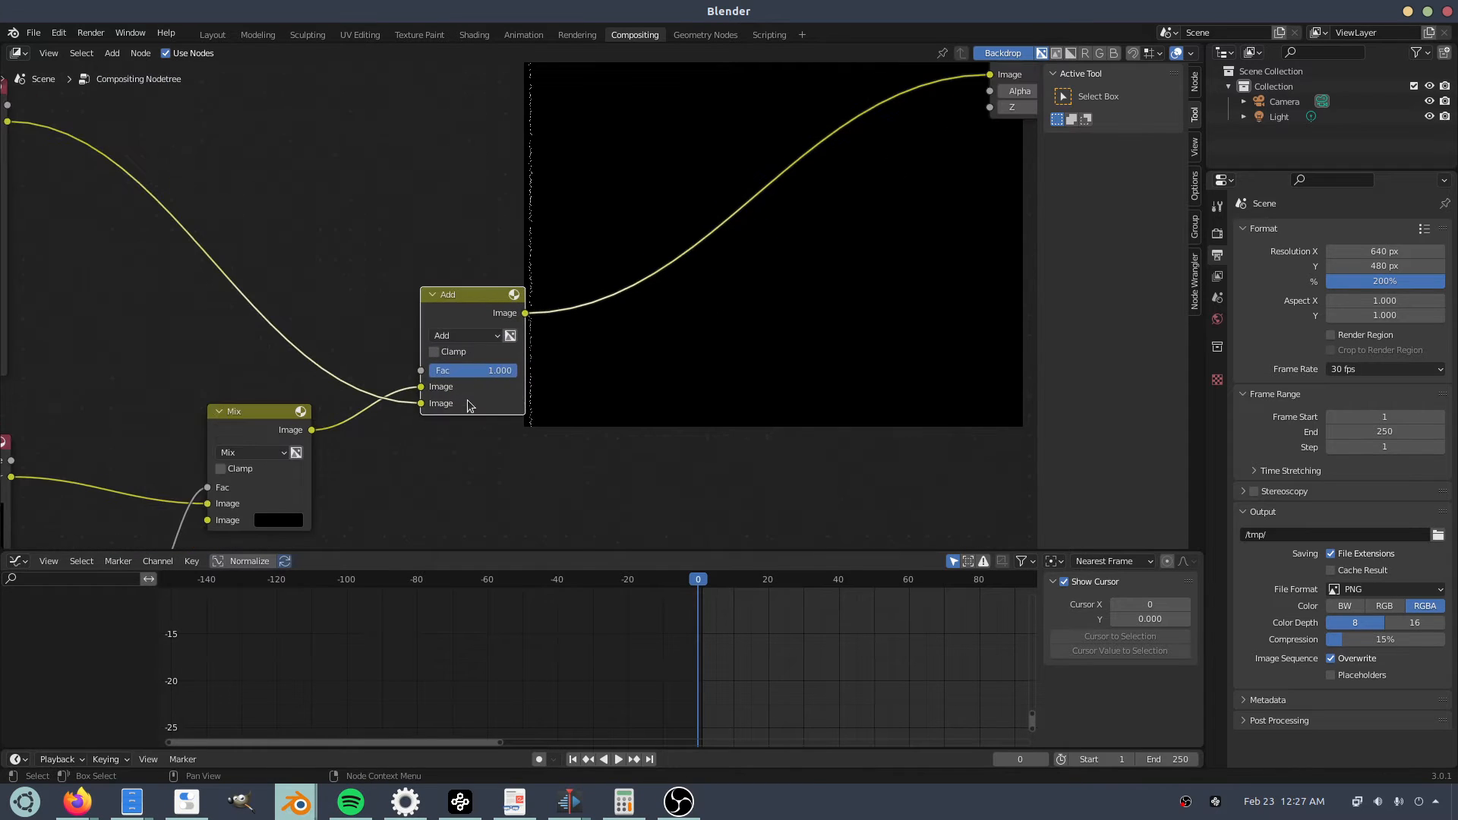
middle_drag(575, 431, 736, 342)
scroll(322, 256, down, 1)
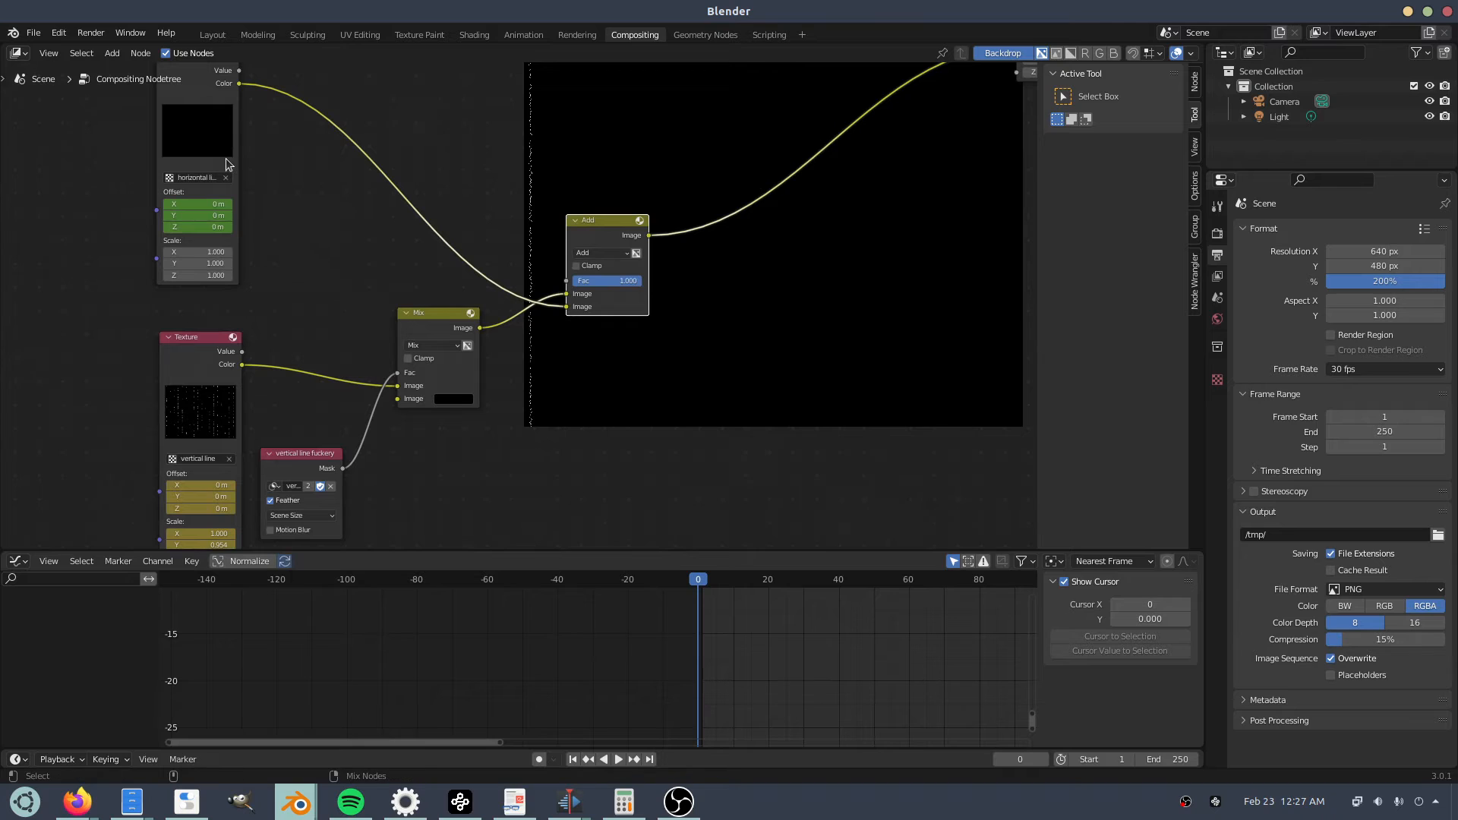
drag(723, 588, 603, 577)
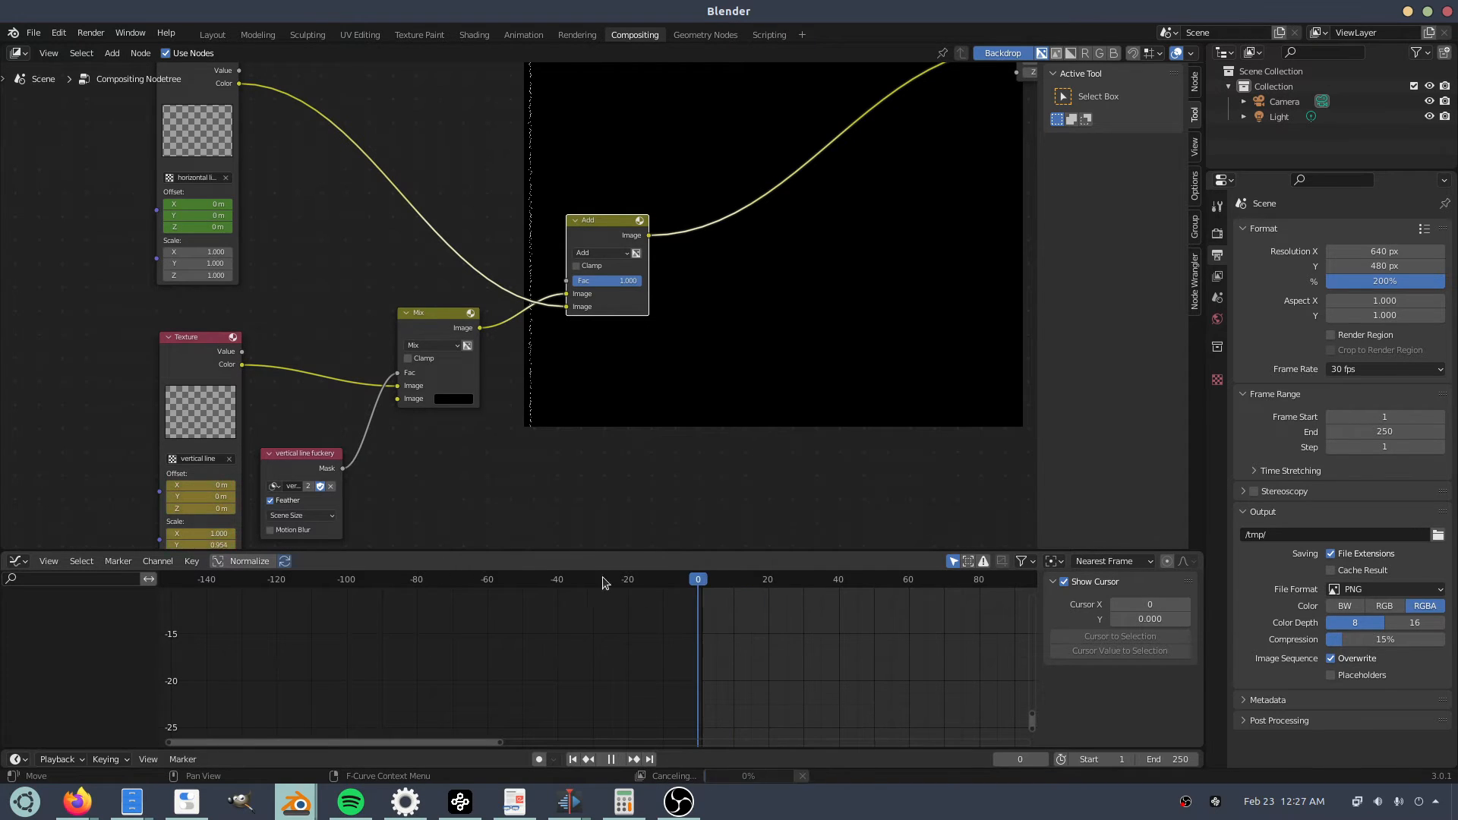
click(158, 99)
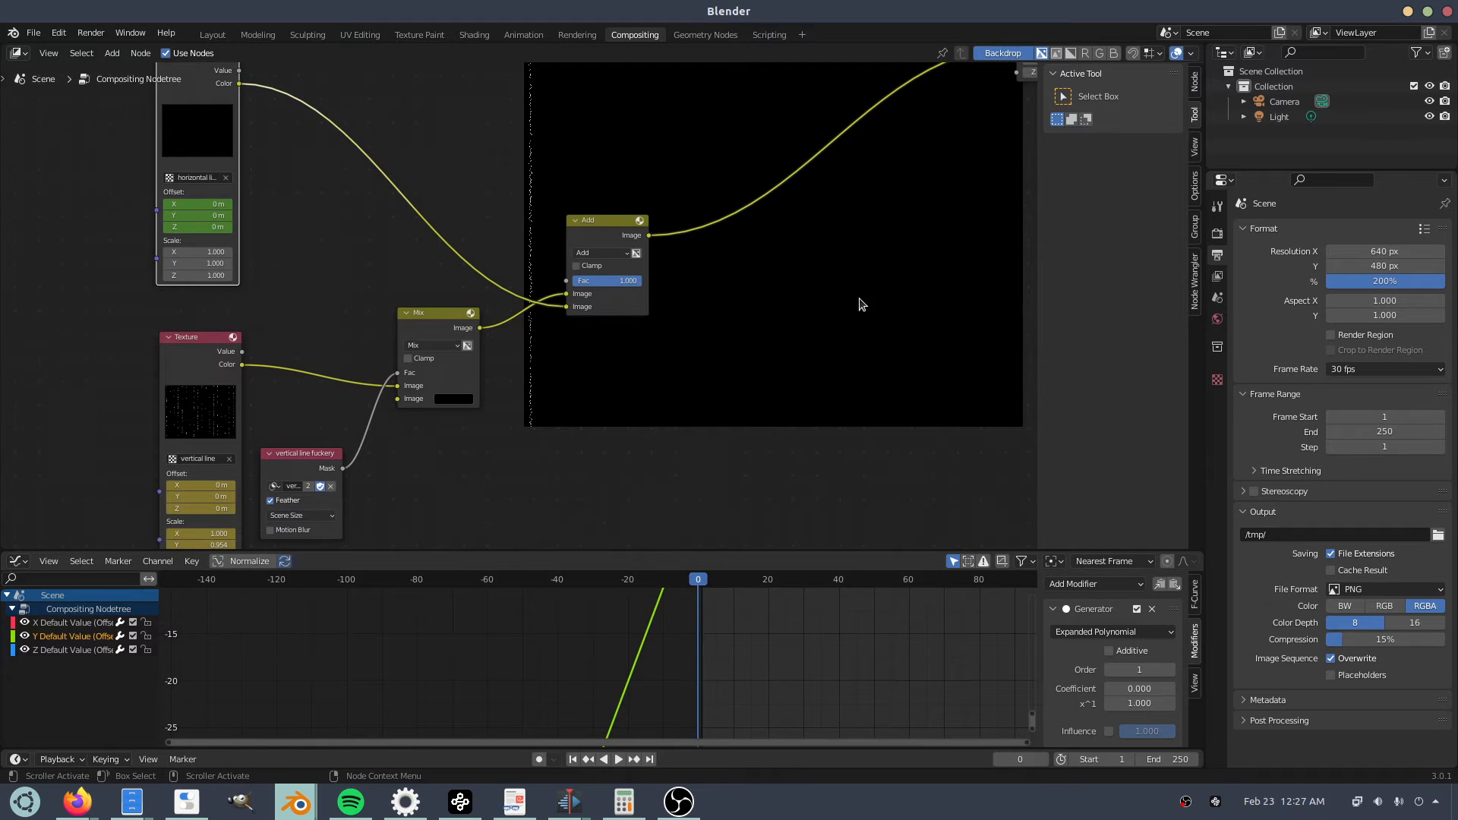
Add a third Texture node below the vertical line Texture node.
scroll(862, 305, down, 5)
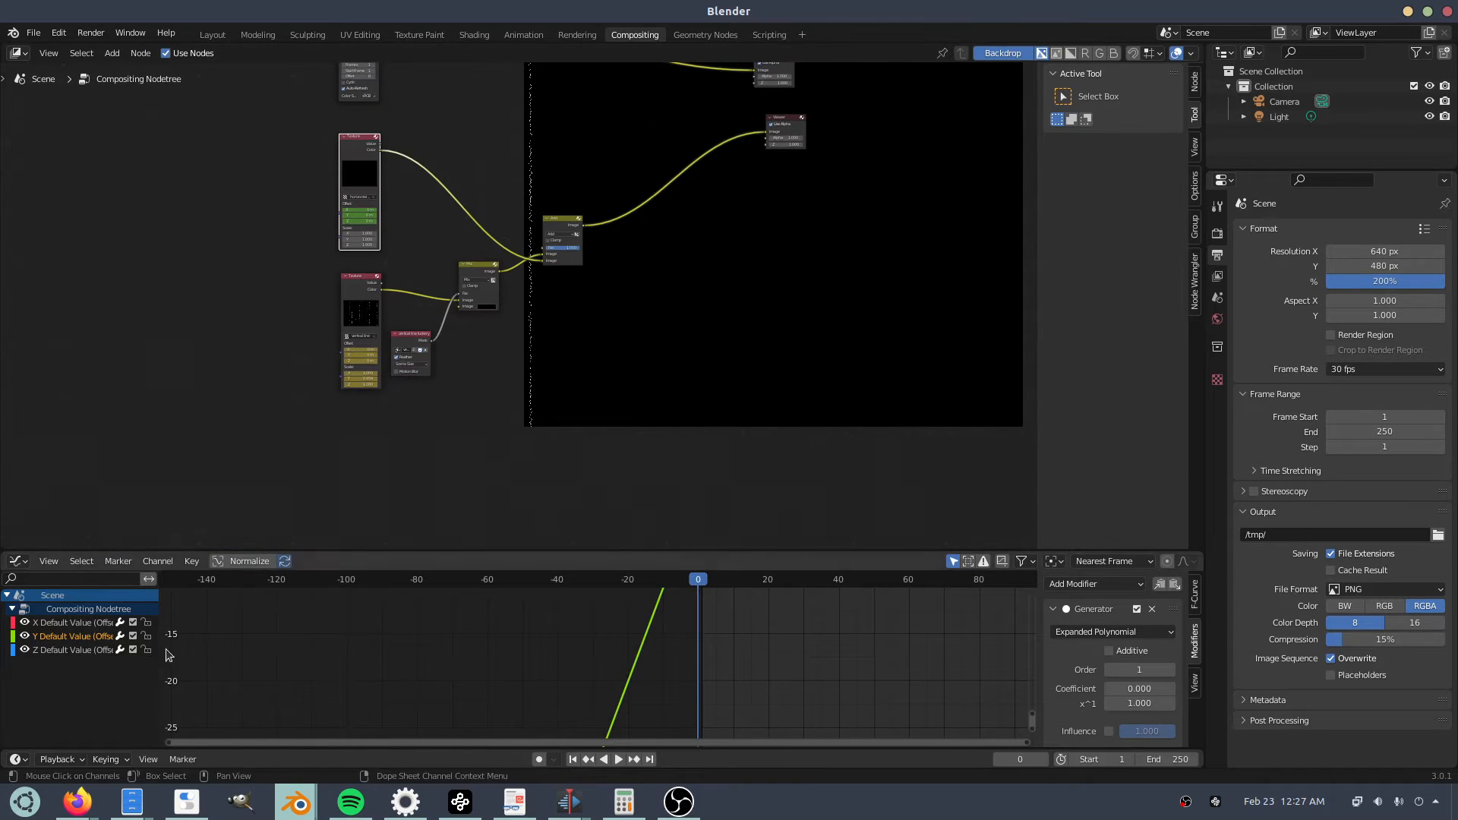
key(shift+a)
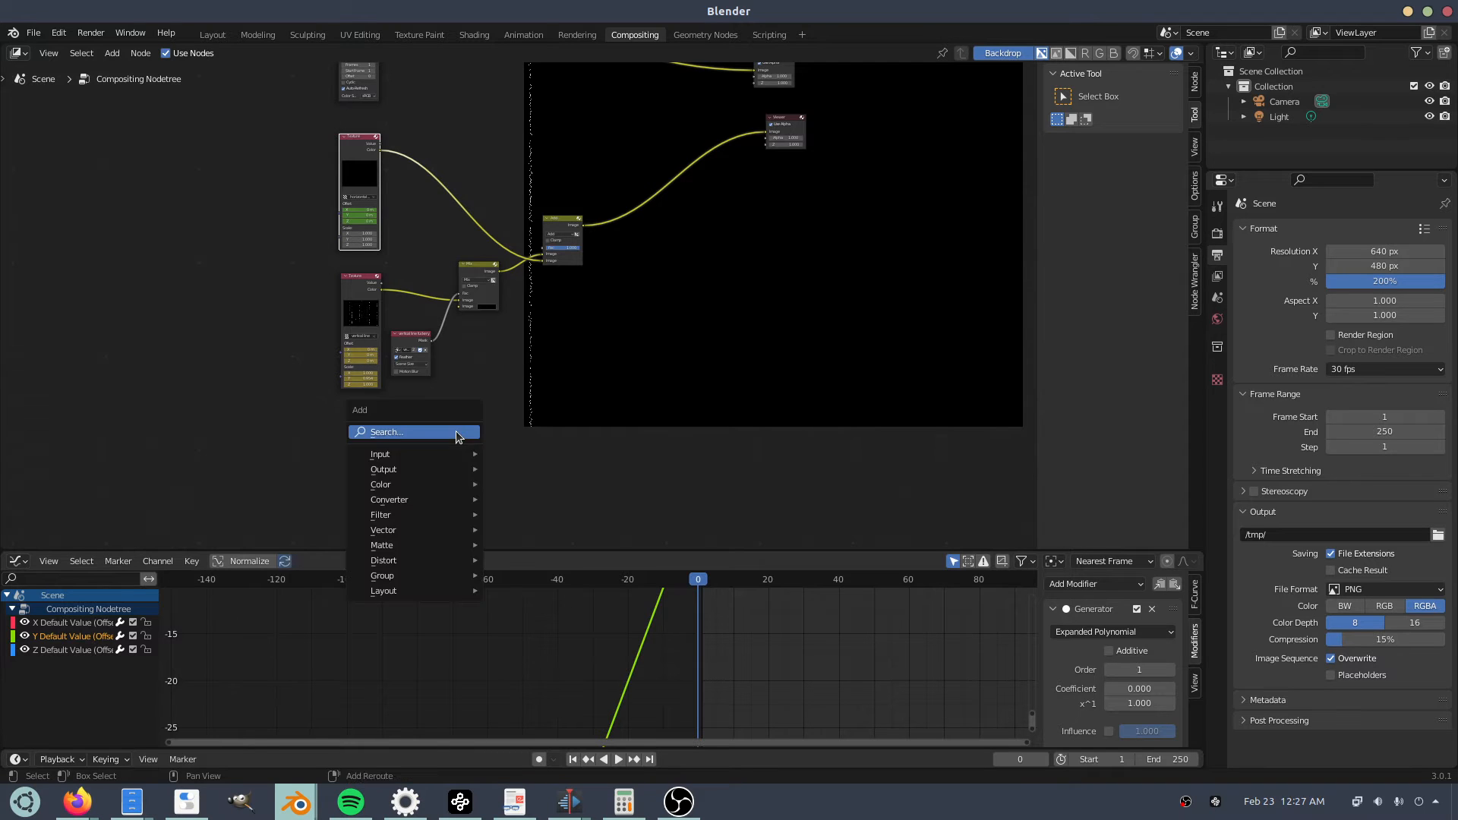
click(455, 431)
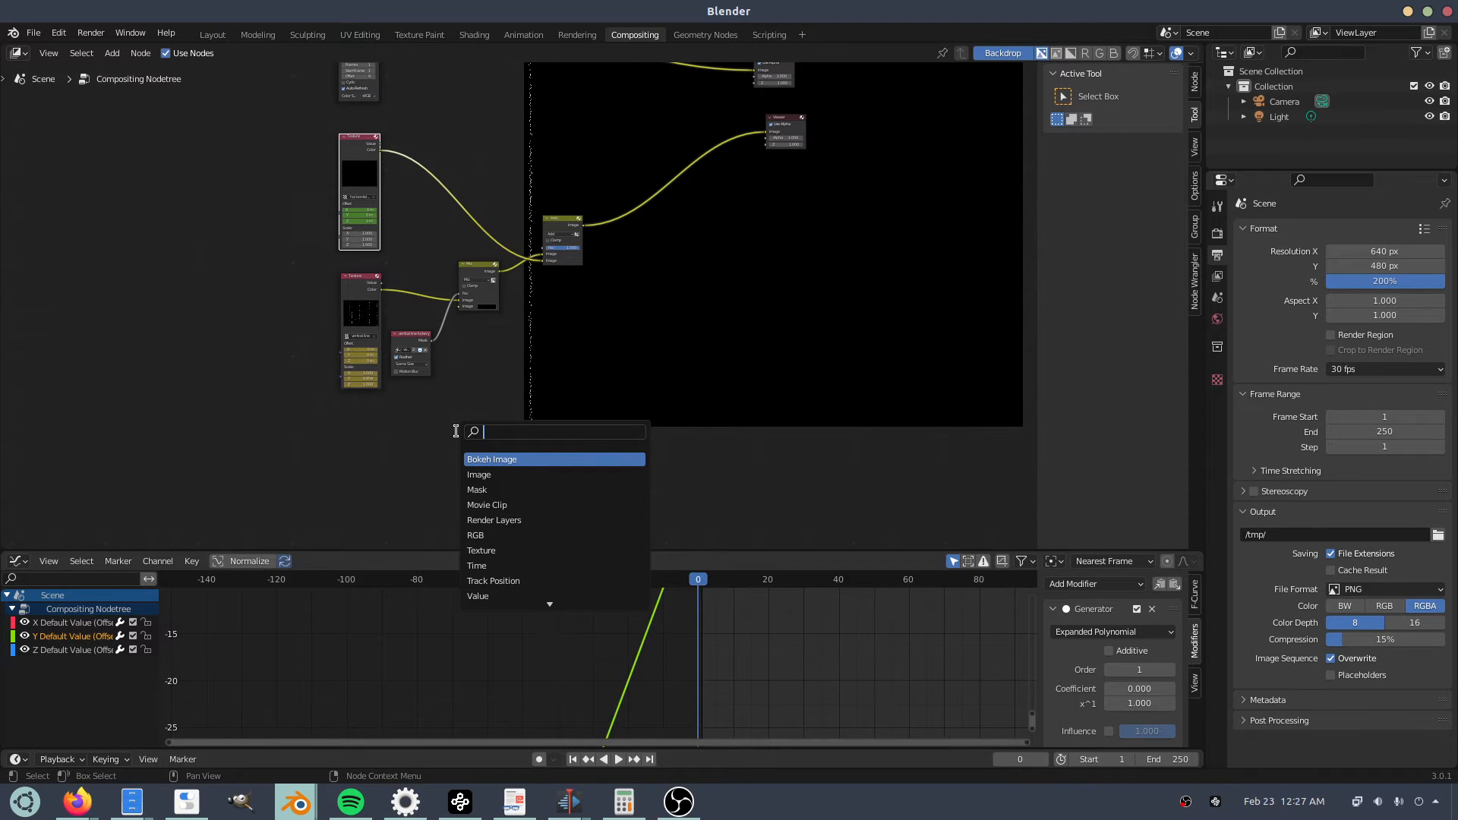
text(tex)
key(Return)
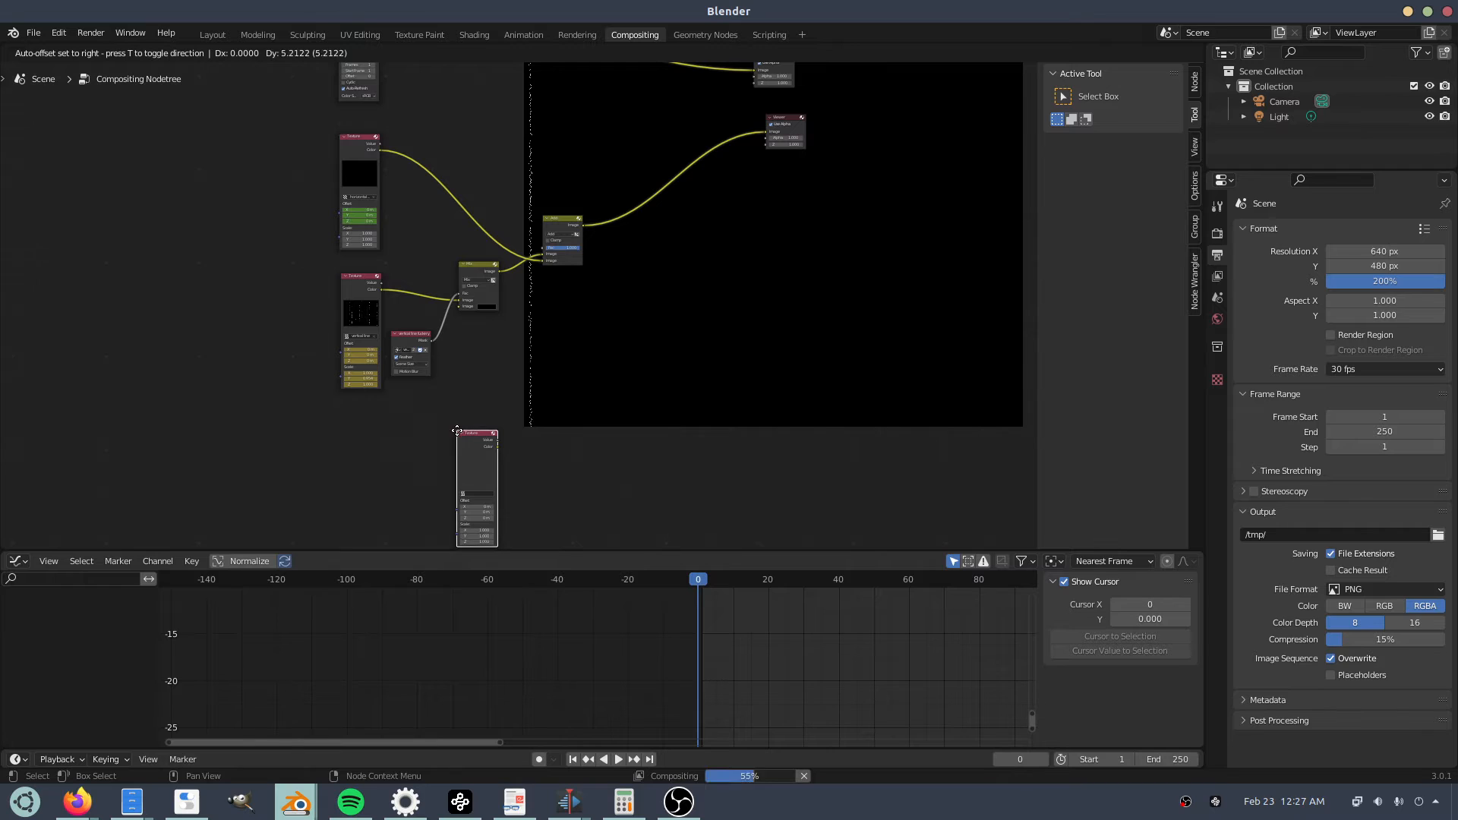
click(347, 419)
Unlink the vertical line texture in the texture node editor and create a new texture named "crackle pops".
key(alt+Tab)
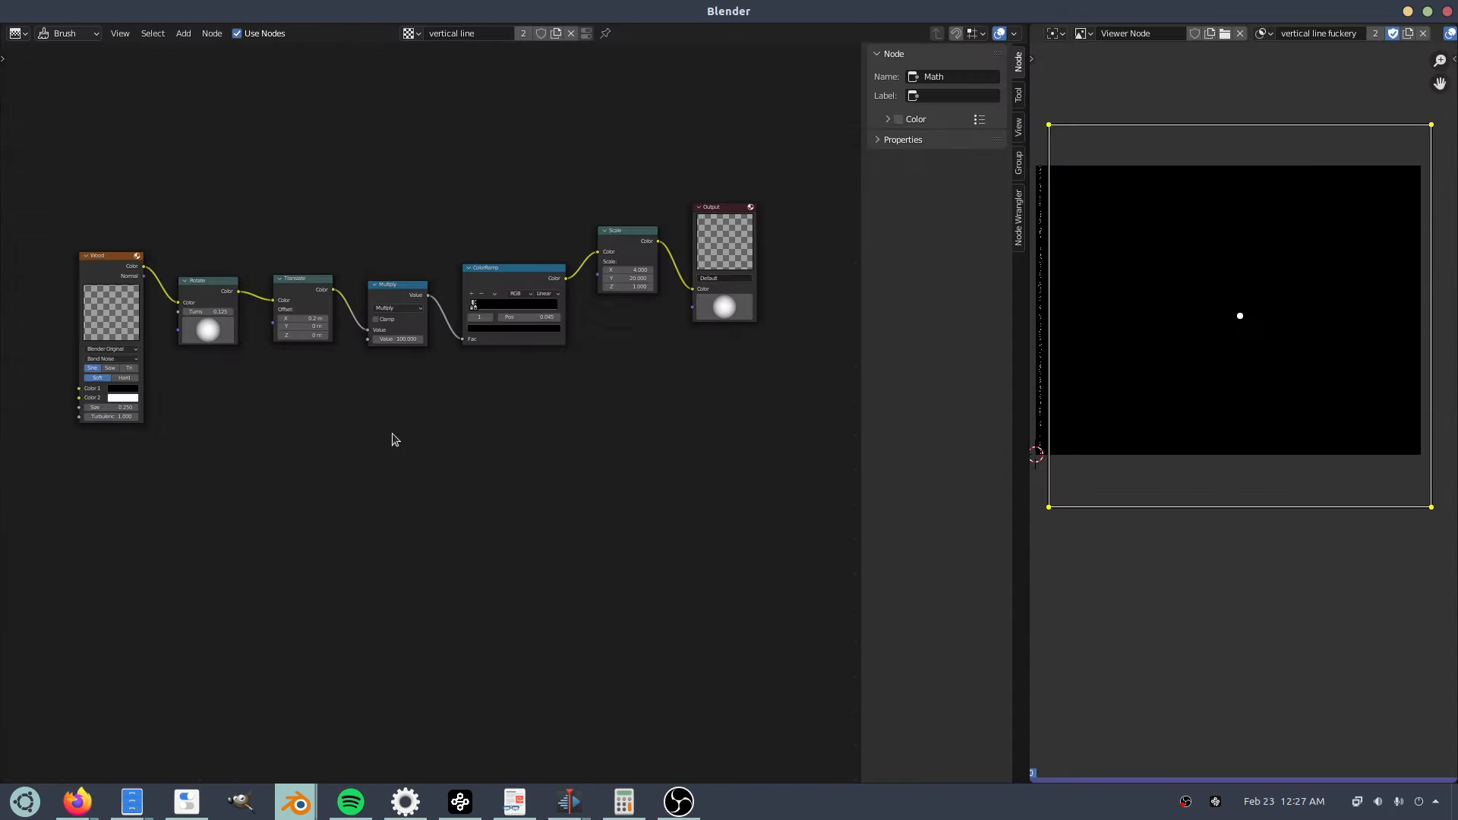
click(571, 33)
click(516, 35)
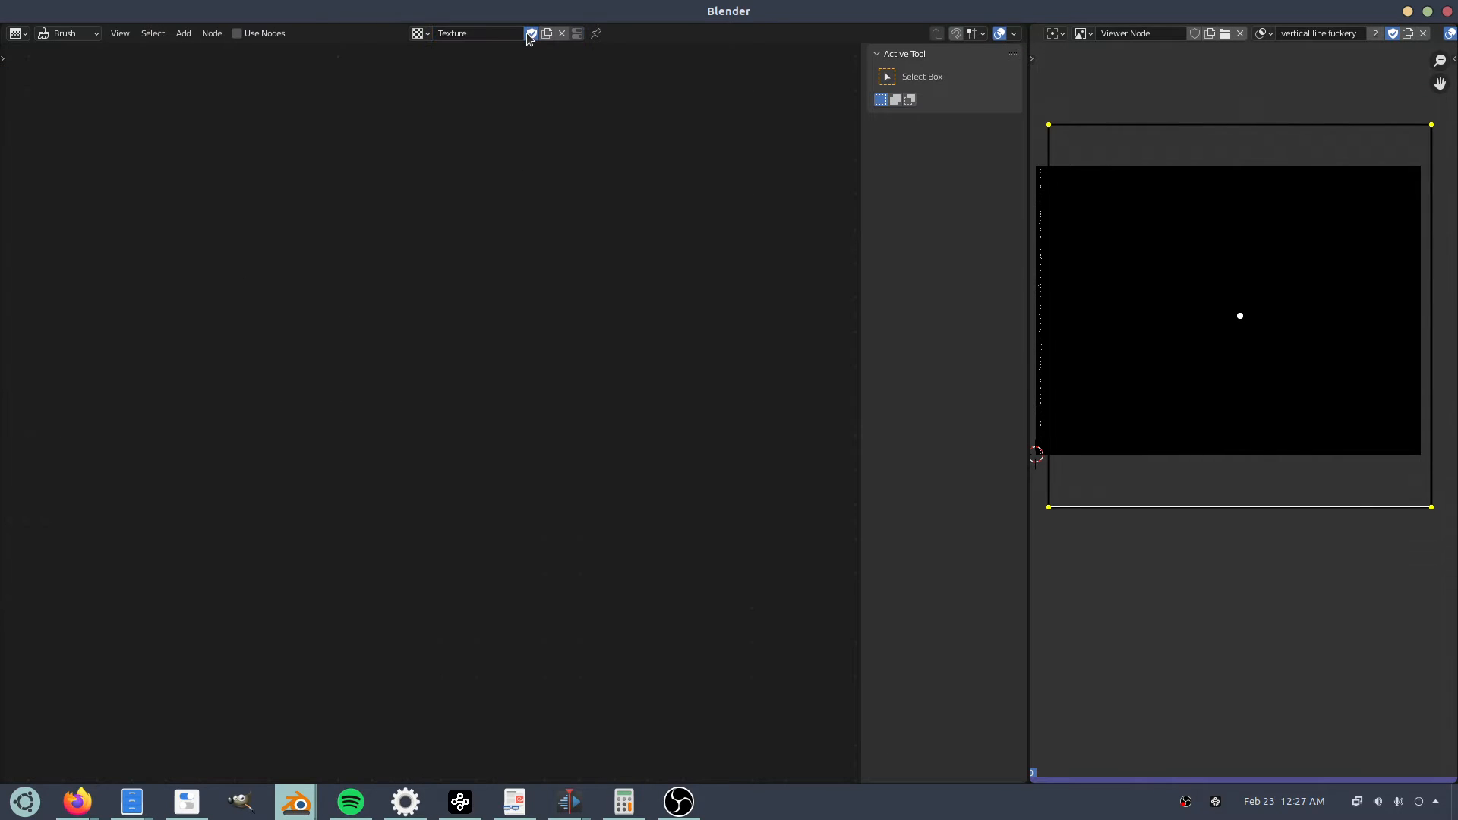
click(508, 37)
text(crackle pops)
key(Return)
Enable nodes for the "crackle pops" texture, delete its selected default nodes, and return to the compositor window.
click(252, 34)
key(x)
key(alt+Tab)
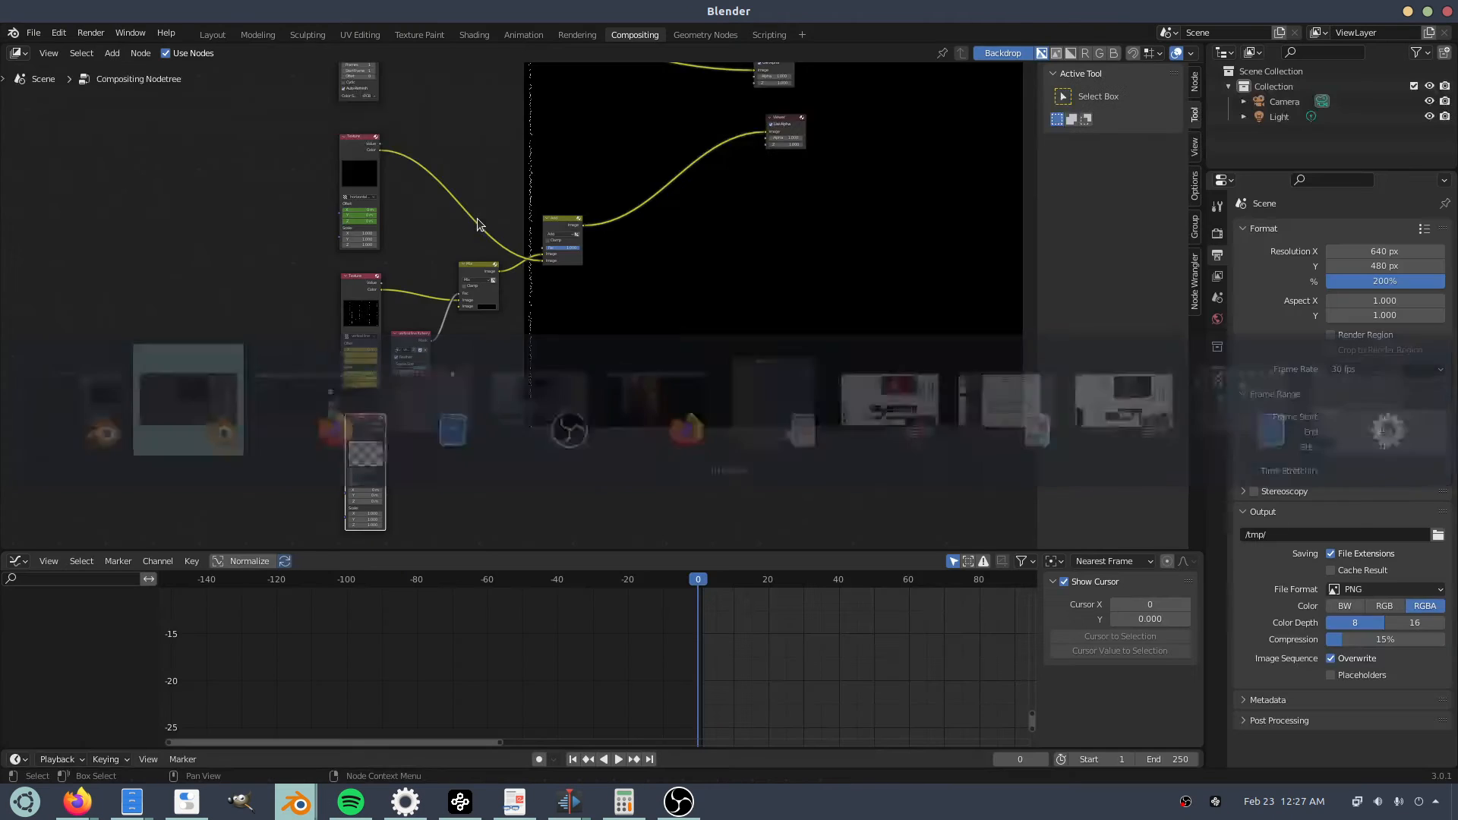
Preview the third Texture node in the Viewer, assign it the "crackle pops" texture, and return to the texture node window.
ctrl+shift+click(364, 434)
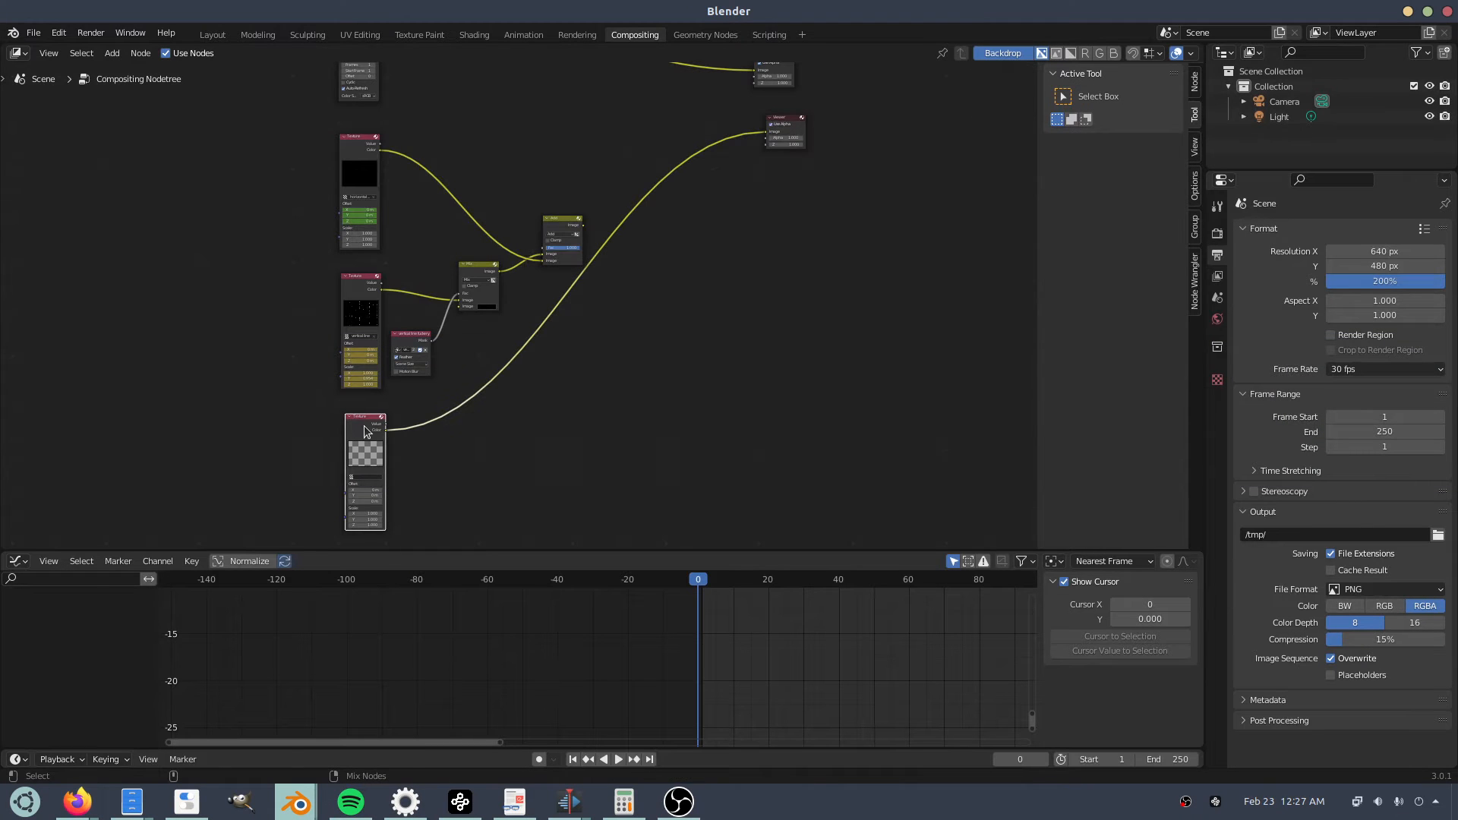
click(352, 477)
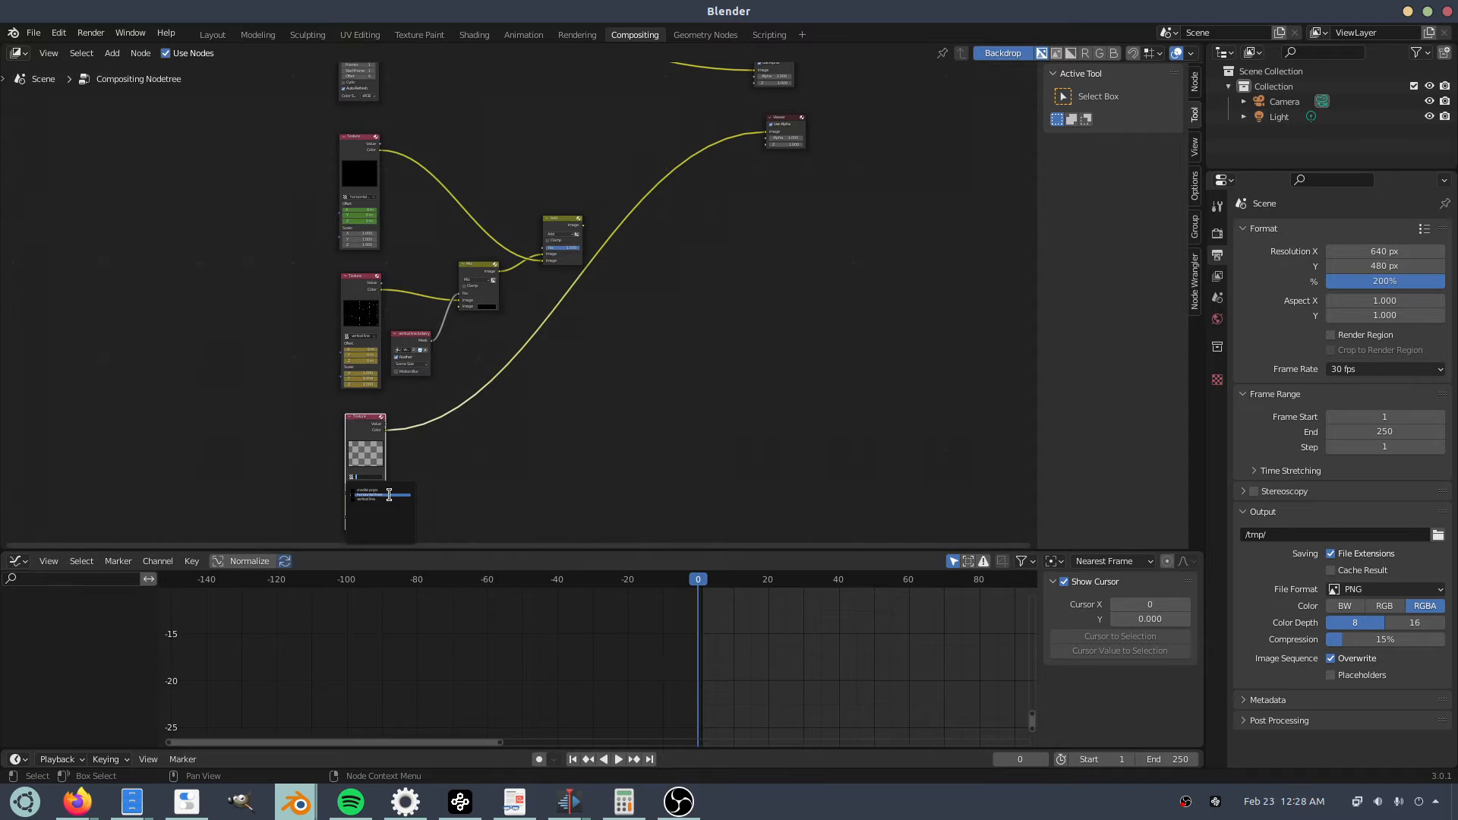
click(387, 490)
key(alt+Tab)
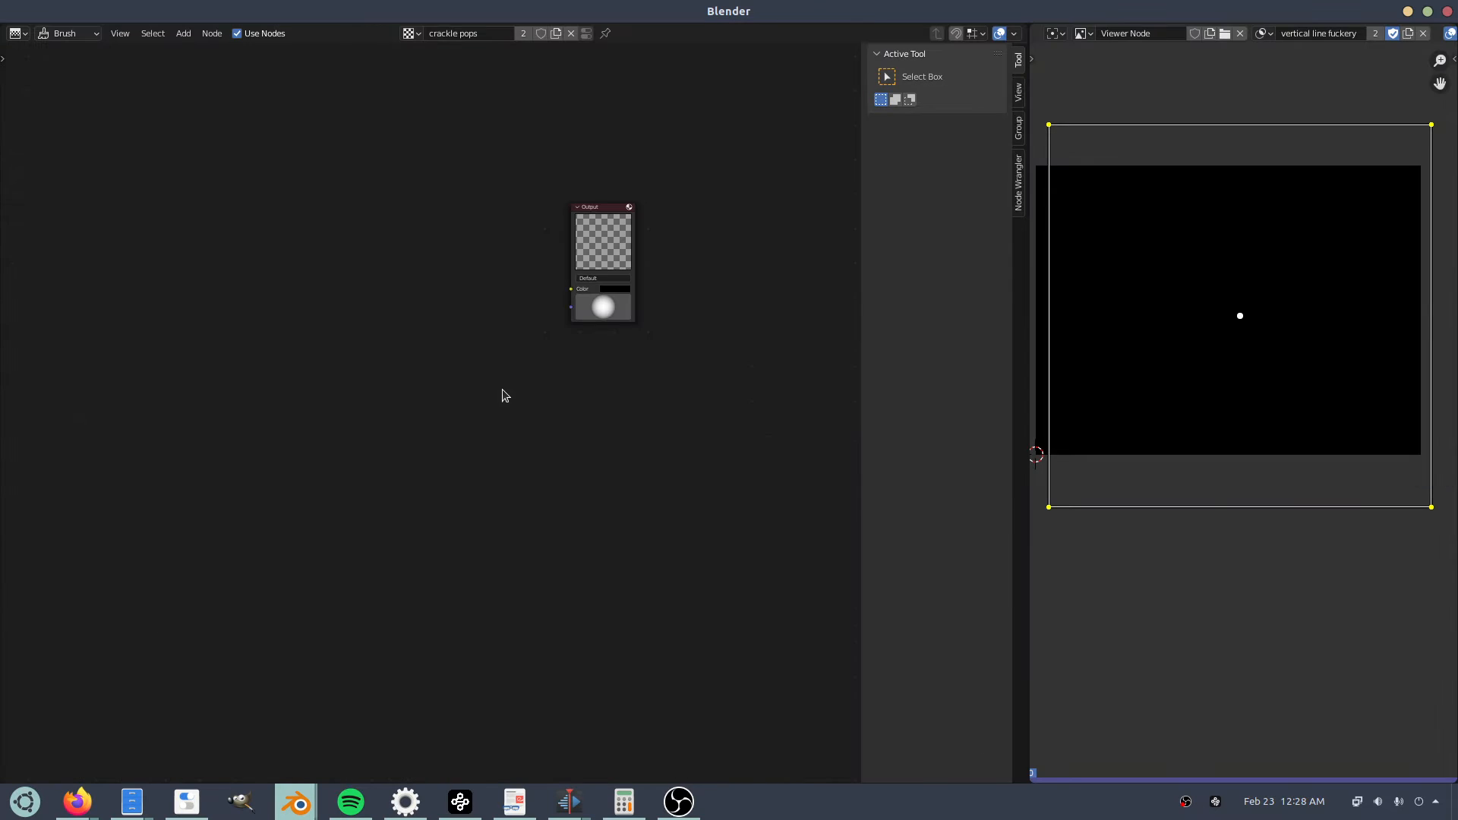
Add a Voronoi node to the "crackle pops" texture and connect its Color output to the Output node's Color.
key(shift+a)
click(430, 335)
text(voronoi)
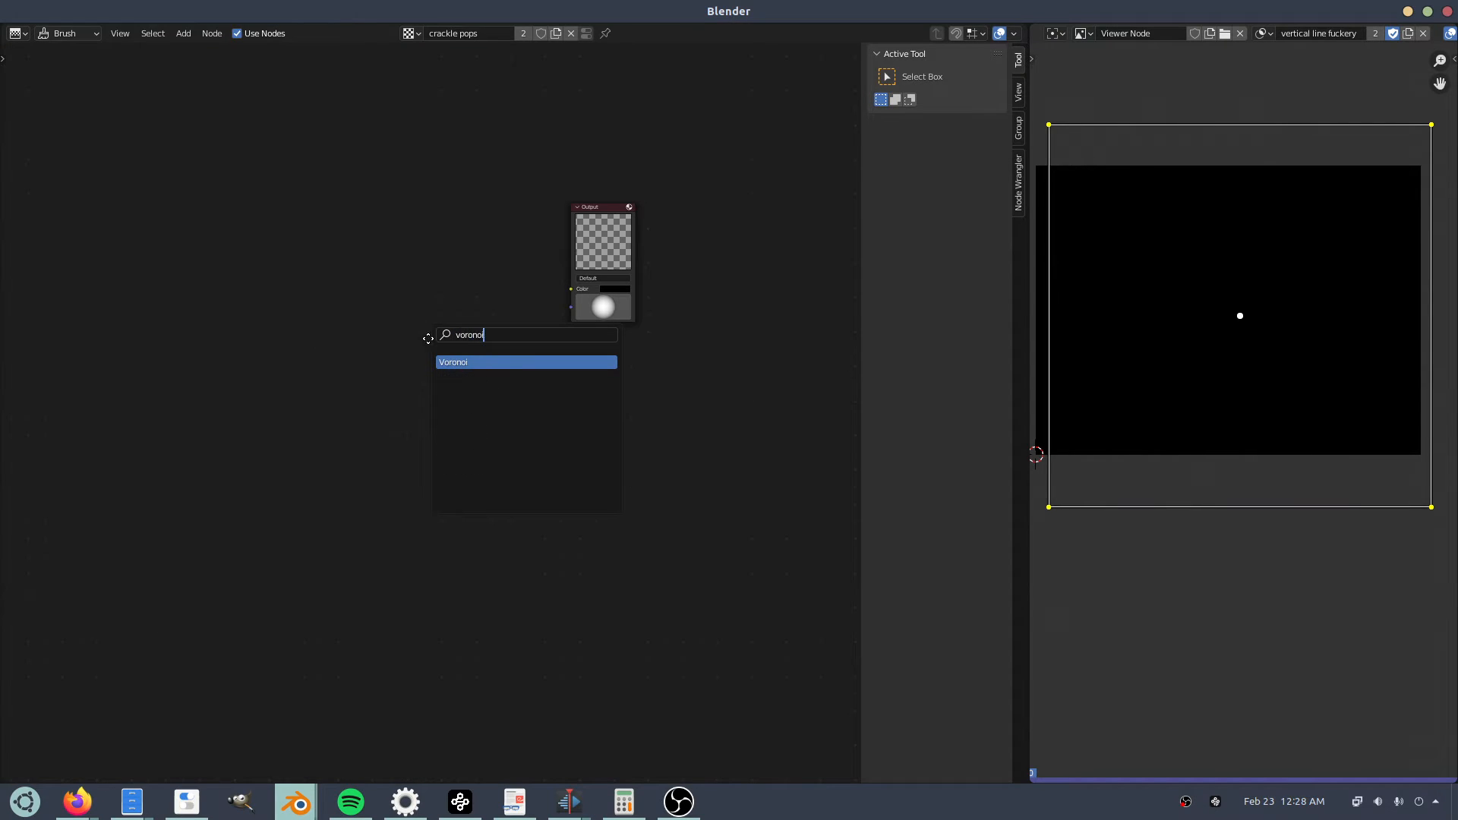
key(Return)
click(487, 282)
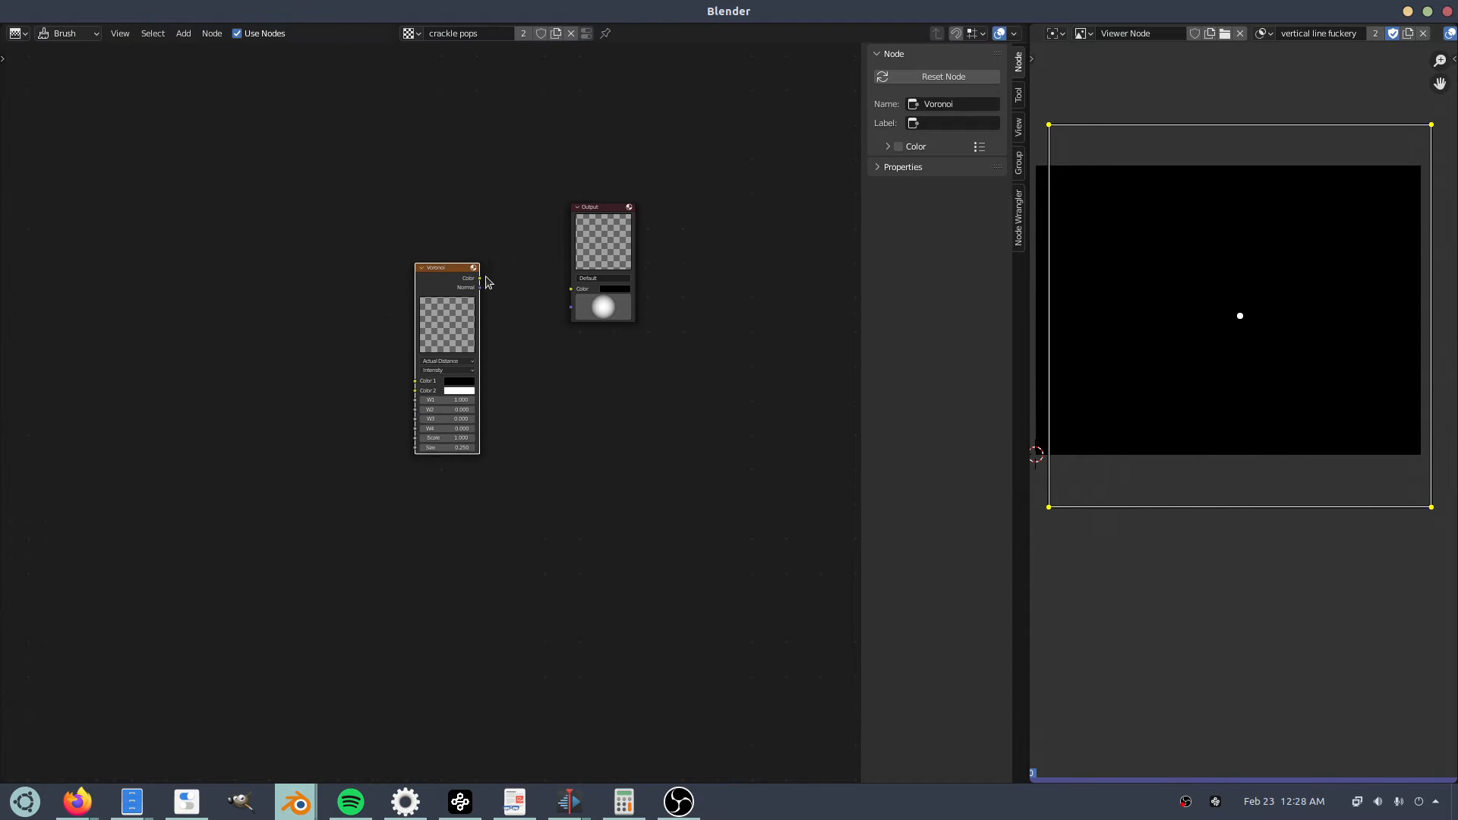
drag(479, 279, 570, 289)
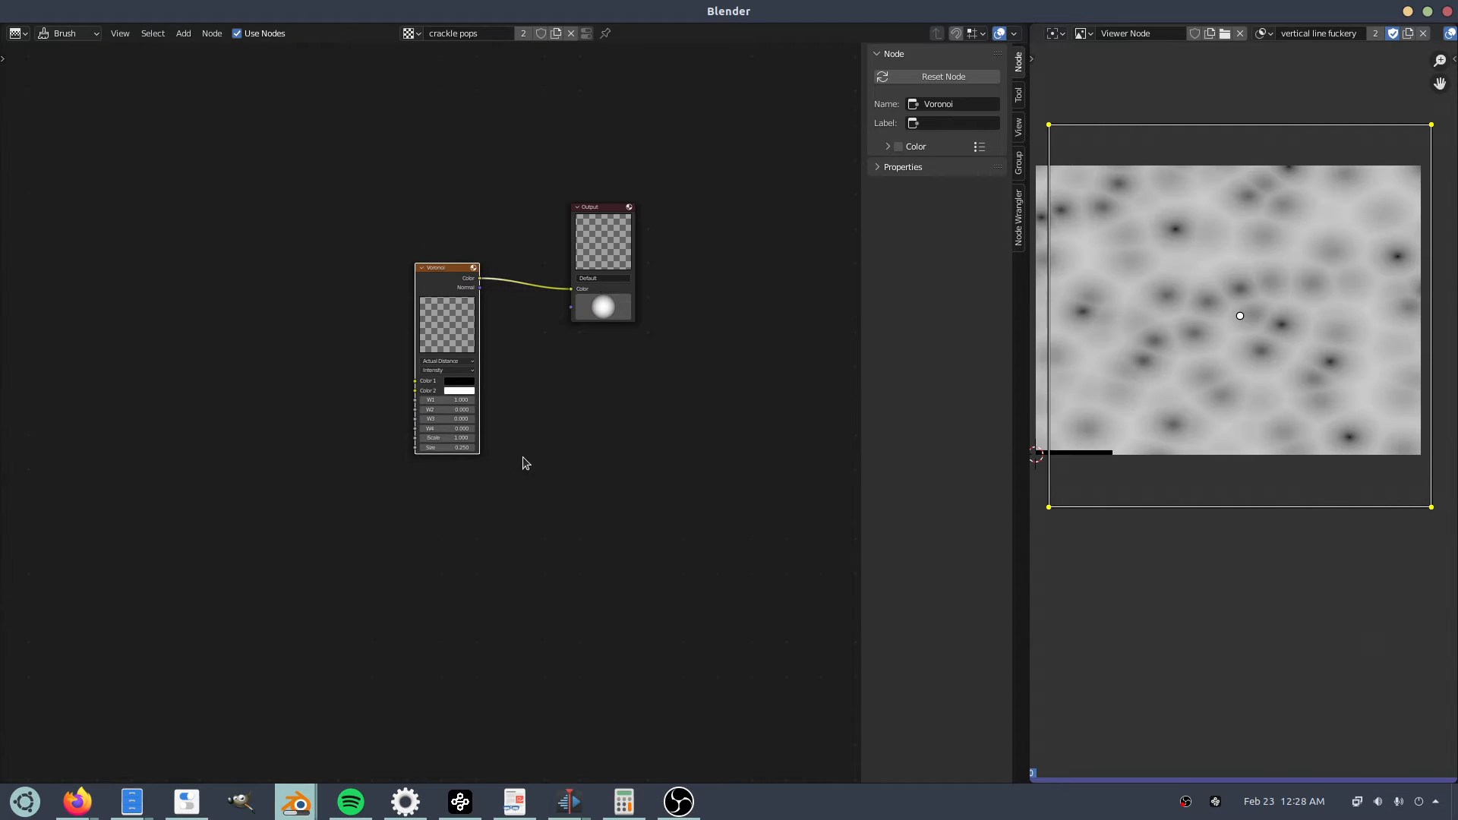
Switch the Viewer Node image editor from Mask mode to View mode.
scroll(523, 449, up, 2)
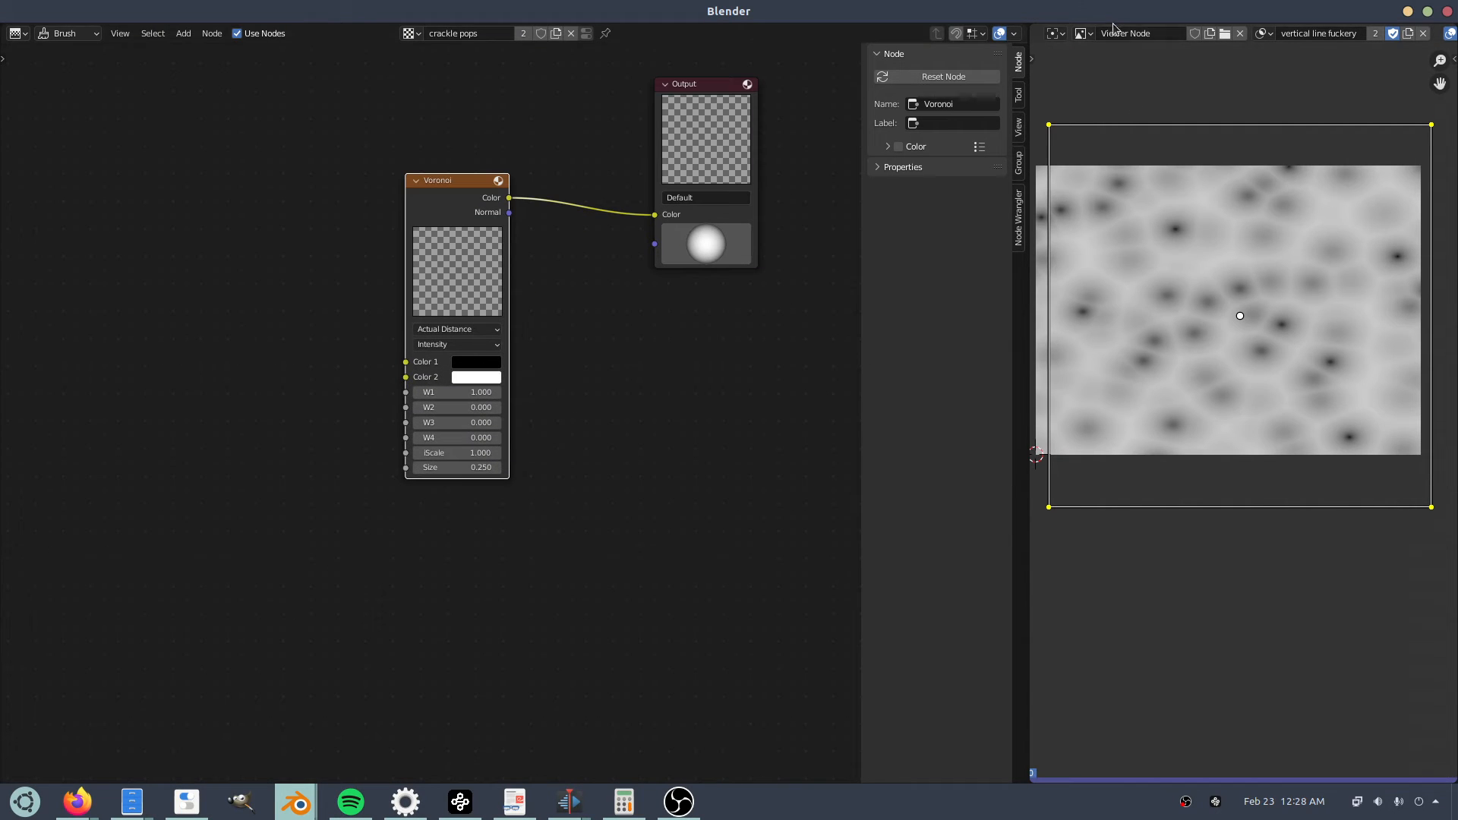
scroll(1072, 36, up, 4)
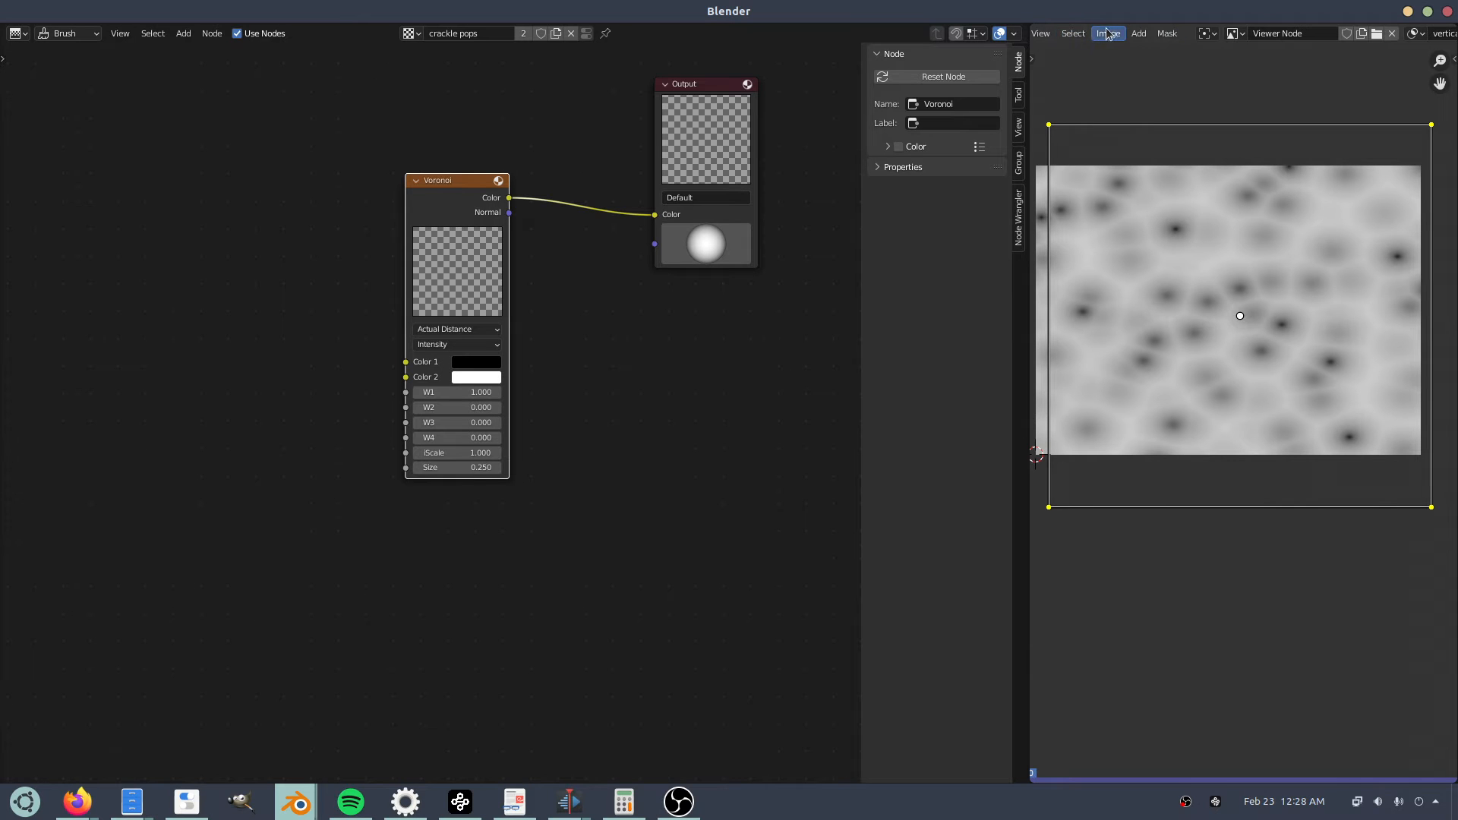
scroll(1106, 33, down, 3)
click(1093, 34)
click(1097, 50)
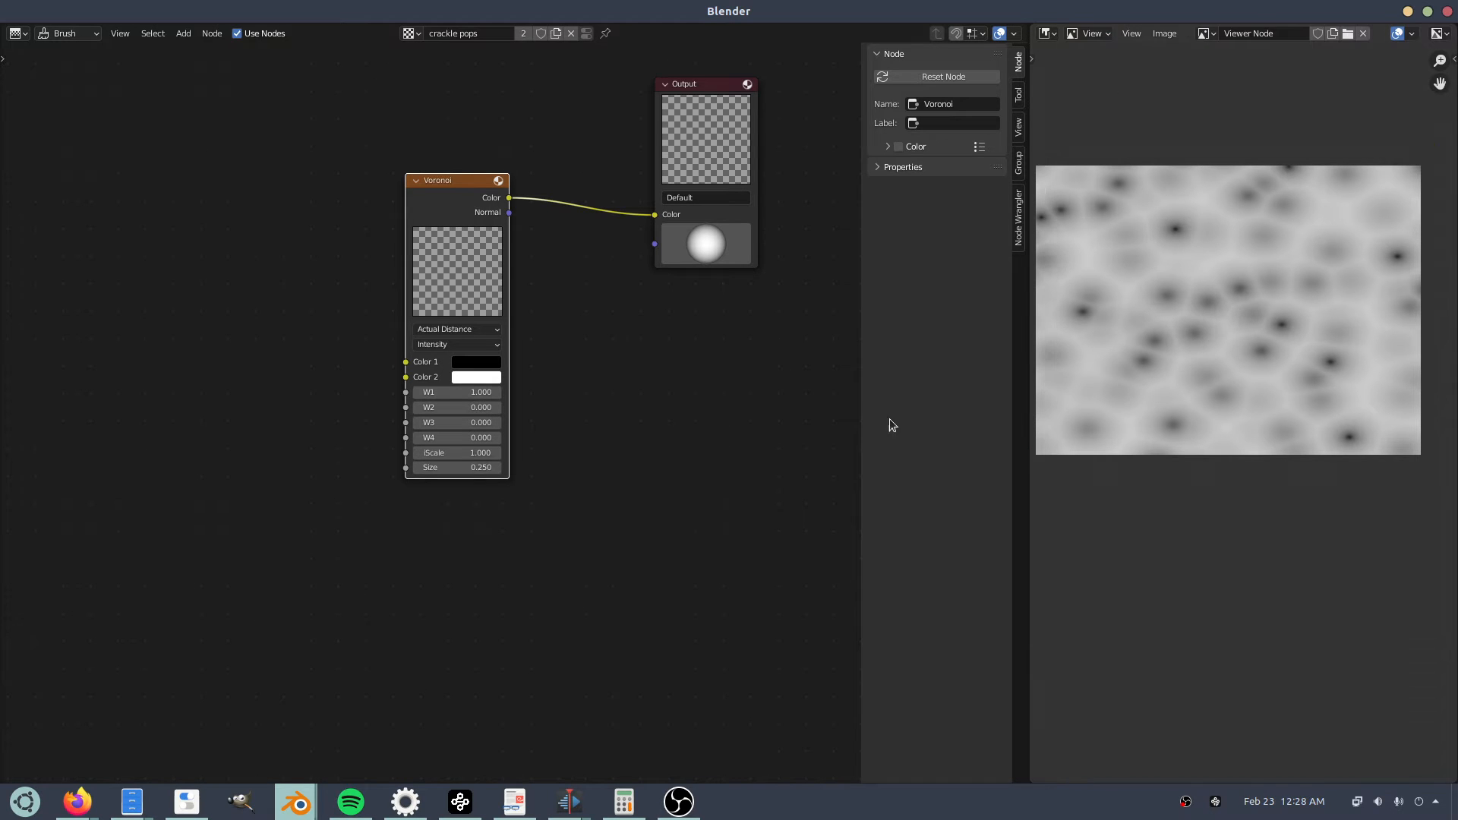
Try the Minkowski 1/2 and Minkowski 4 distance metrics on the Voronoi node and settle on Minkowski.
scroll(432, 408, up, 2)
click(462, 297)
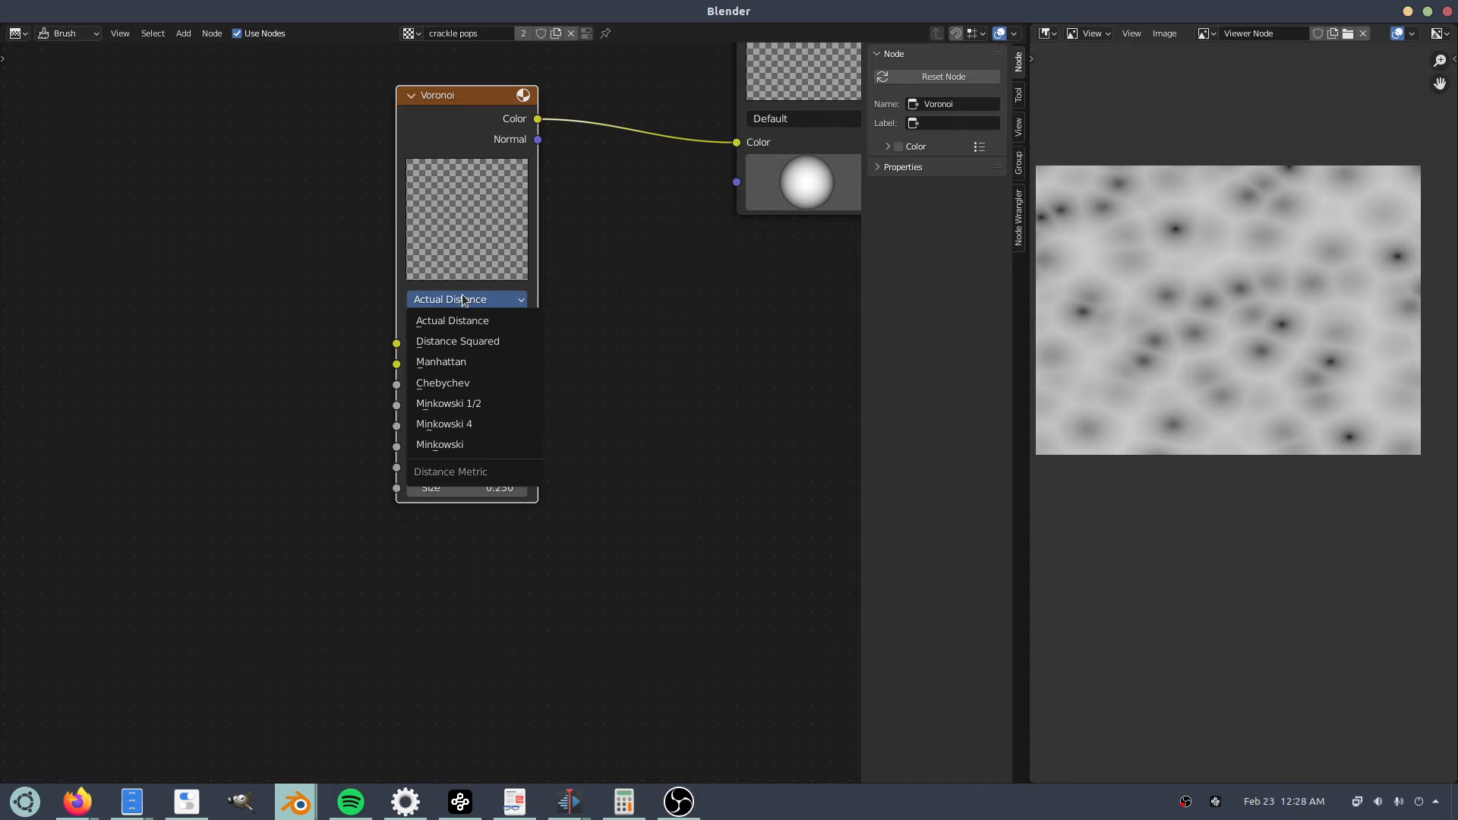
click(479, 406)
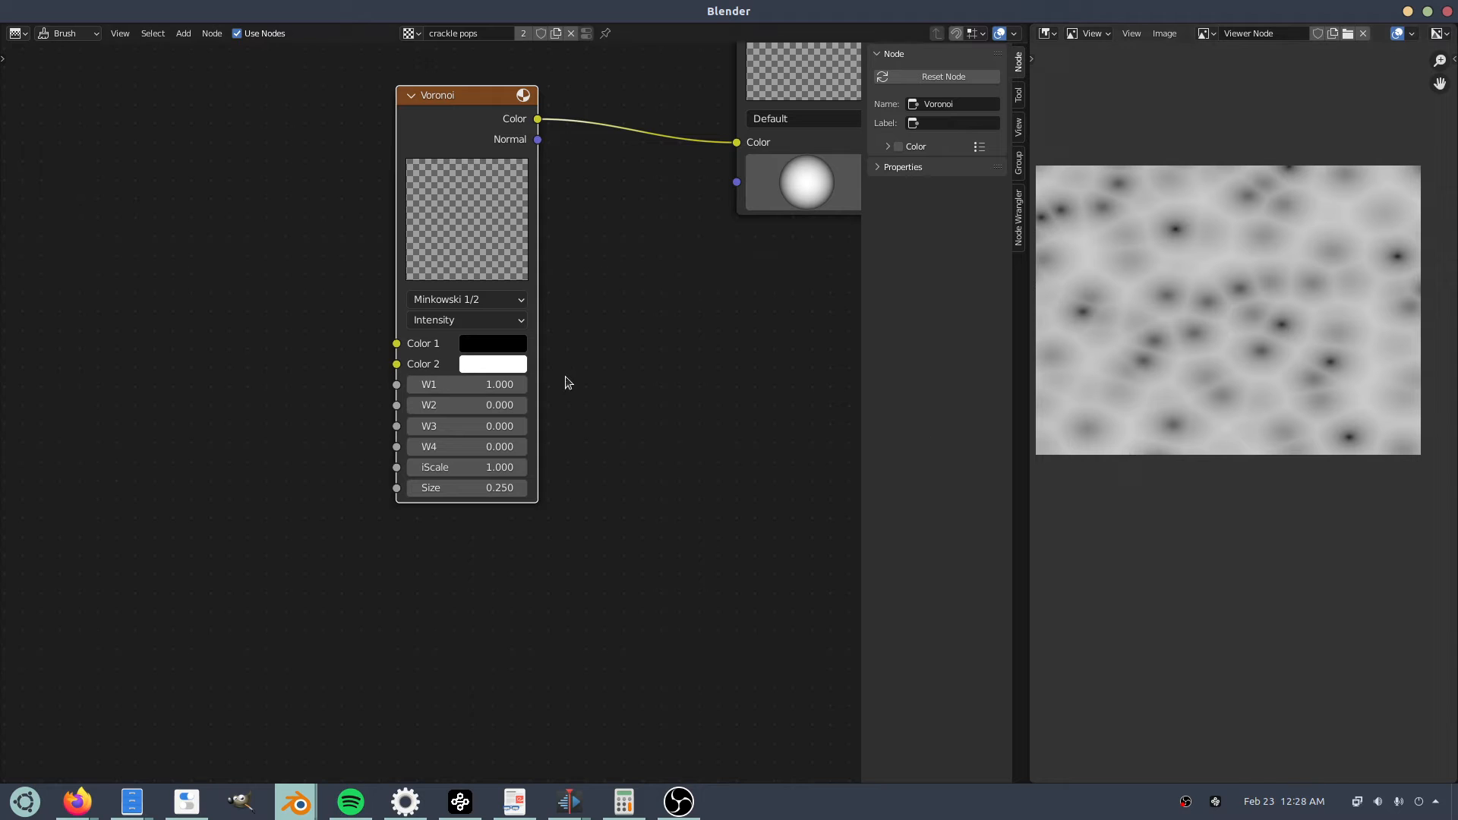
click(477, 303)
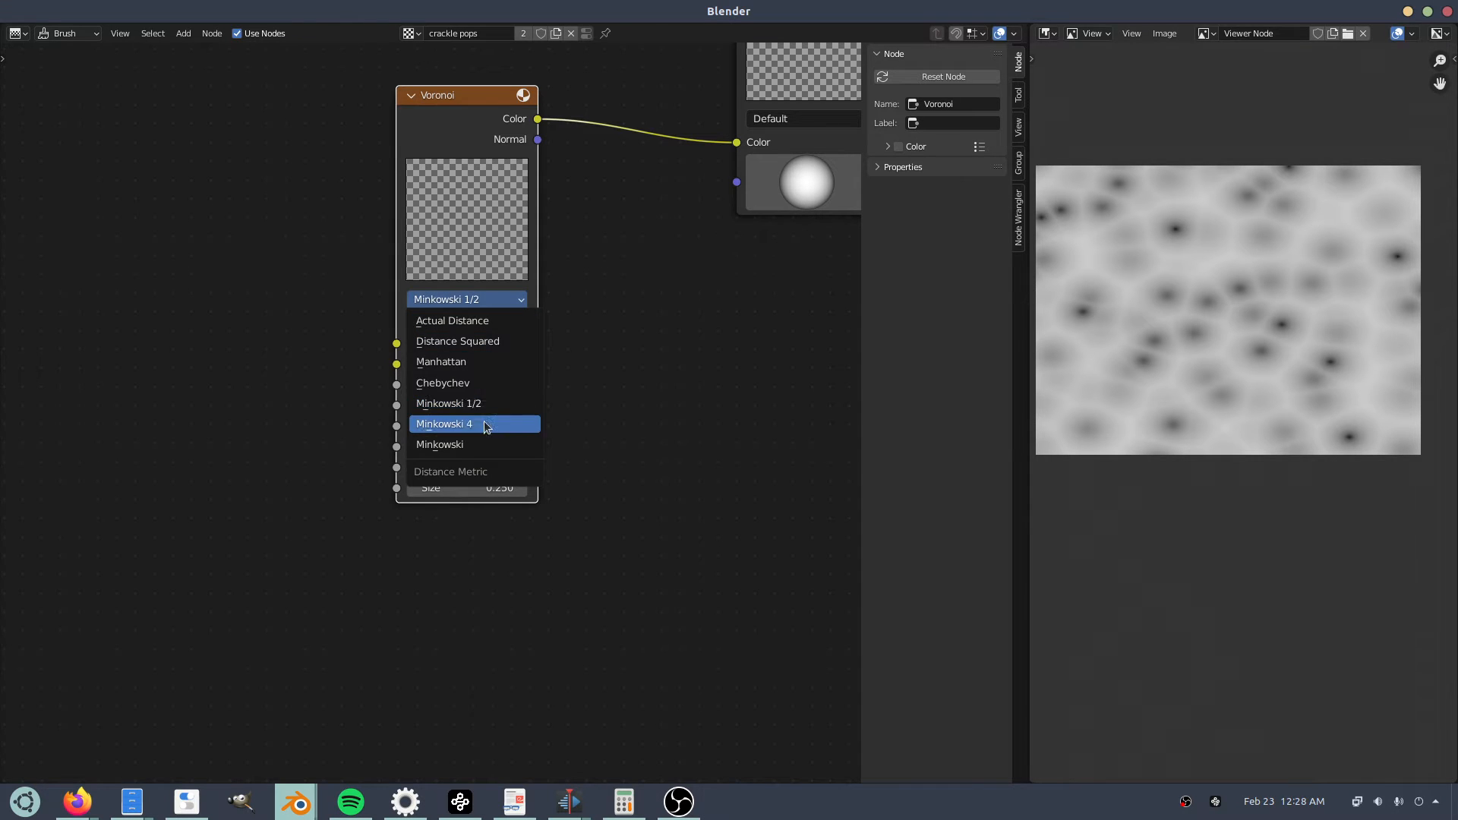
click(483, 422)
click(472, 301)
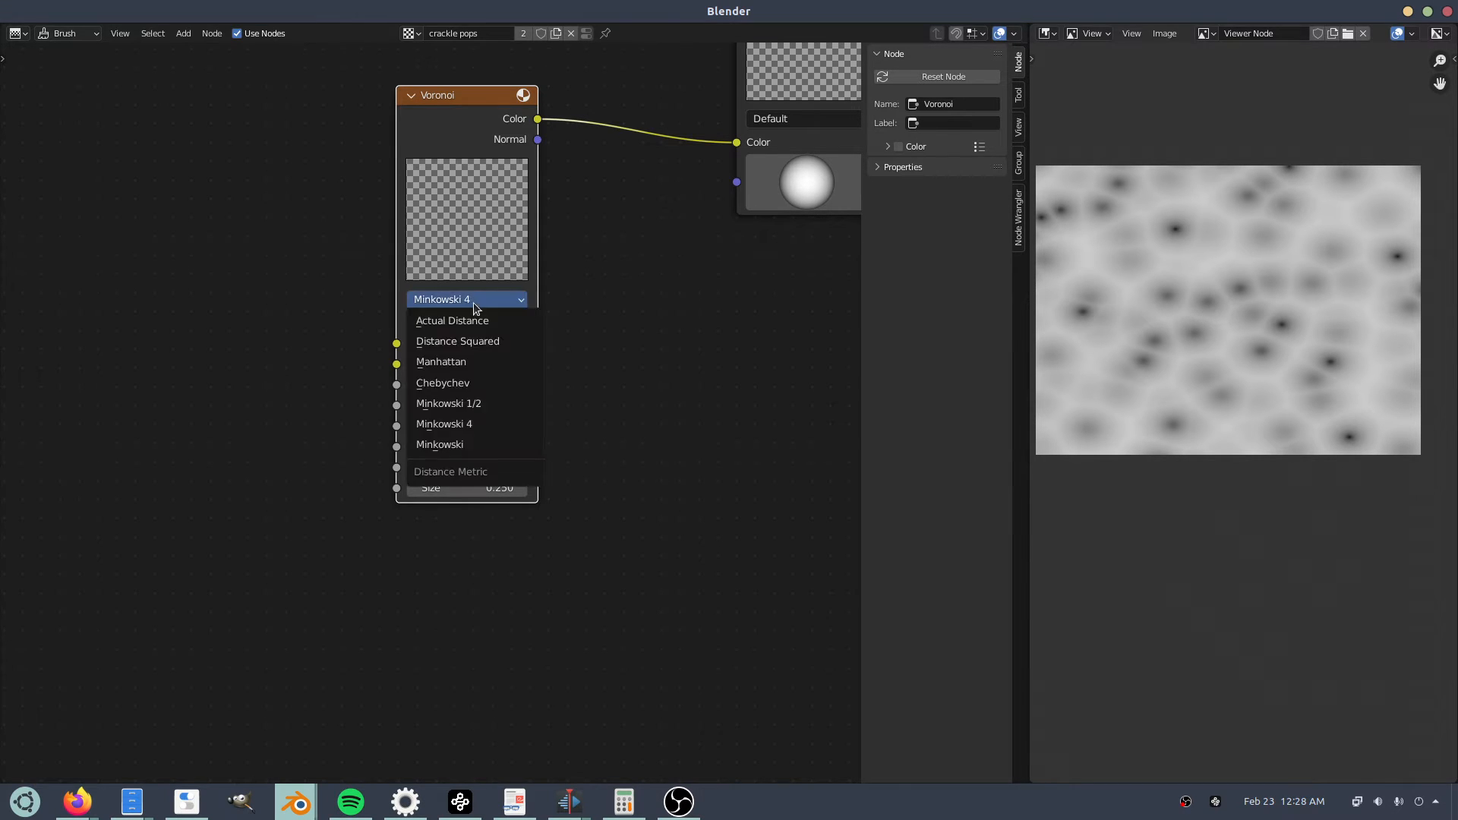
click(494, 448)
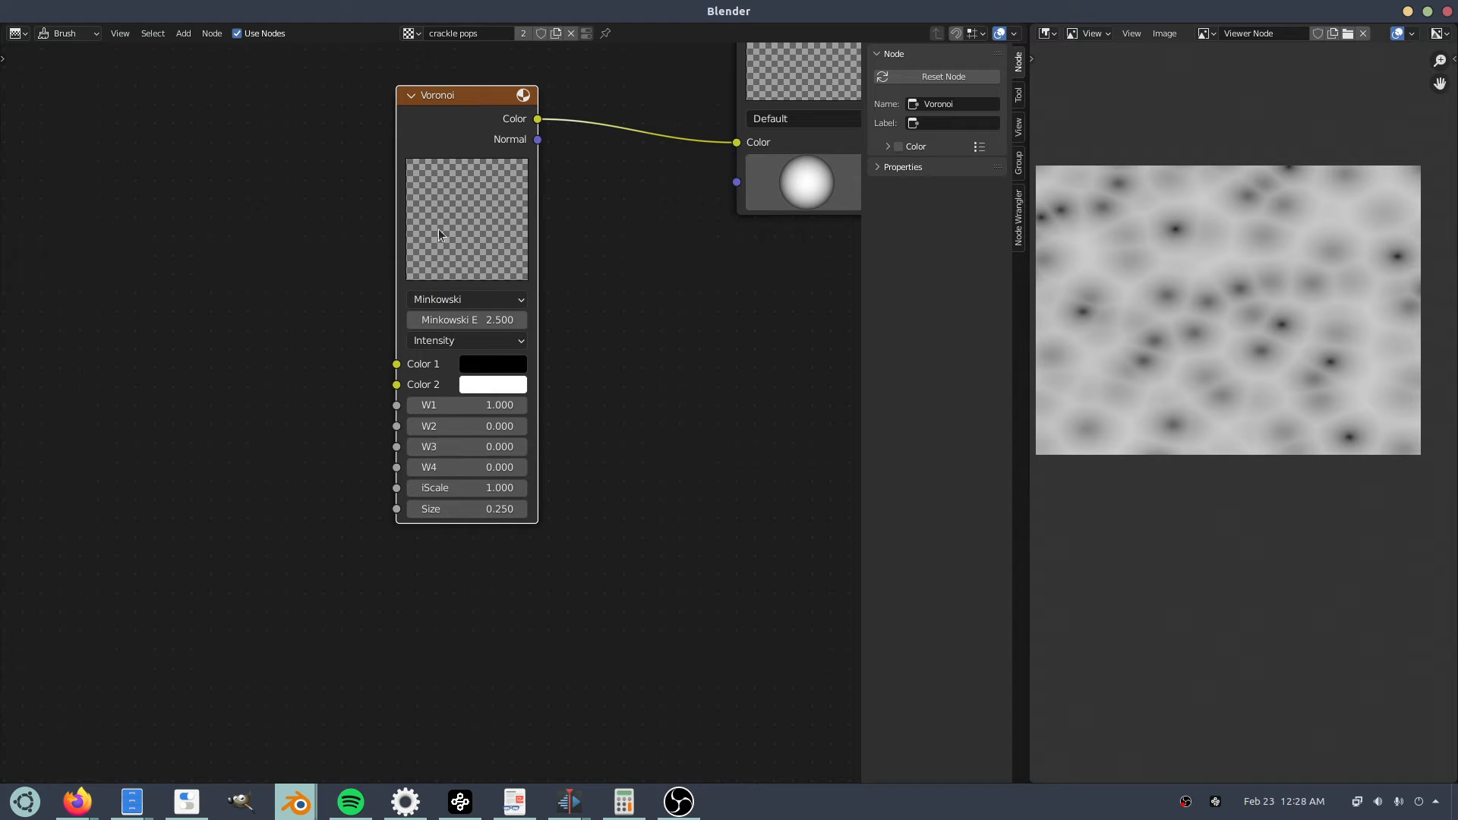
click(453, 302)
click(452, 303)
click(457, 341)
click(457, 342)
scroll(578, 353, down, 2)
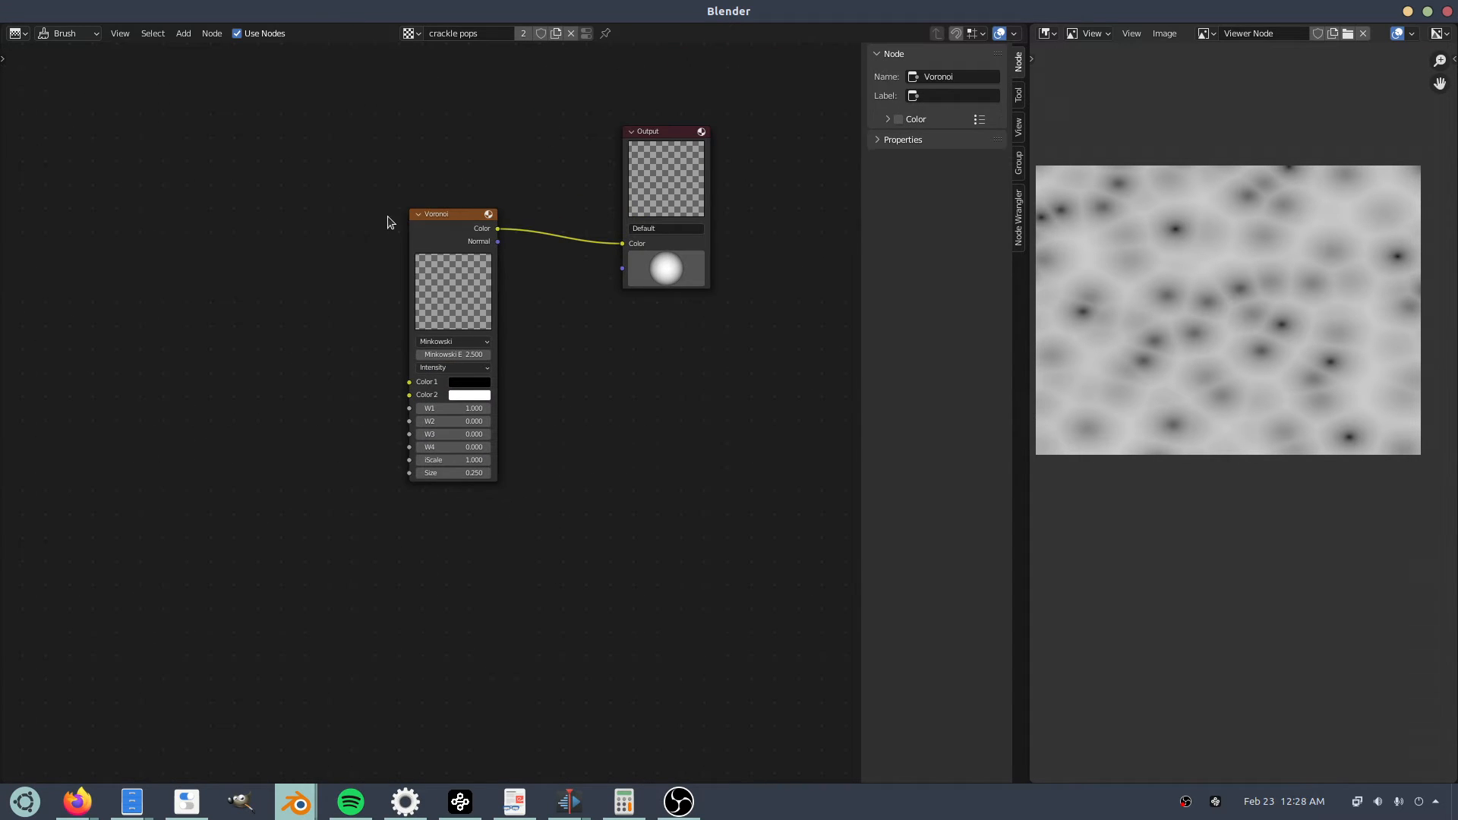
Move the Voronoi node away from the Output node and insert a ColorRamp node between them.
drag(448, 240, 298, 230)
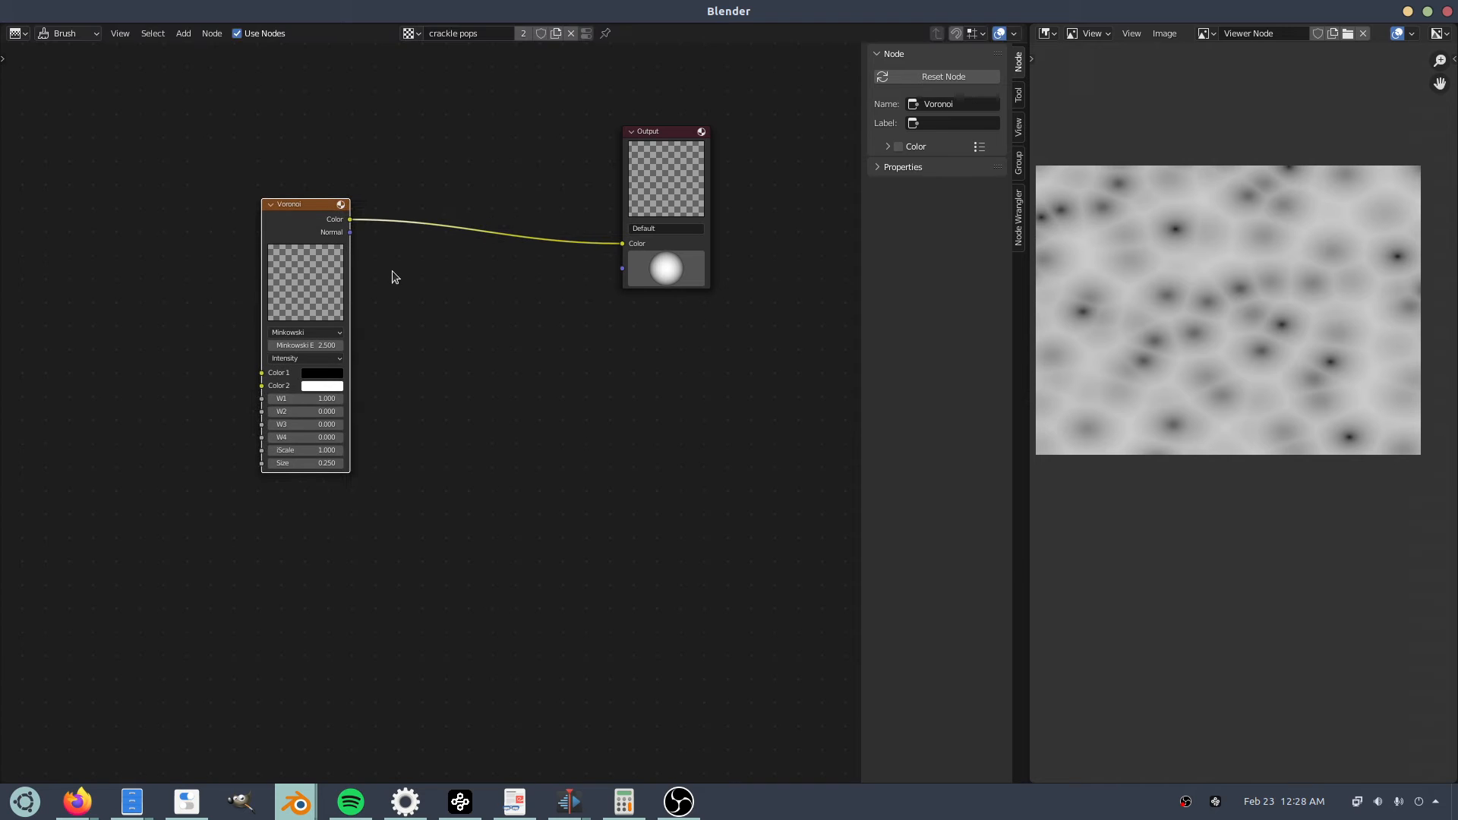
key(alt+Tab)
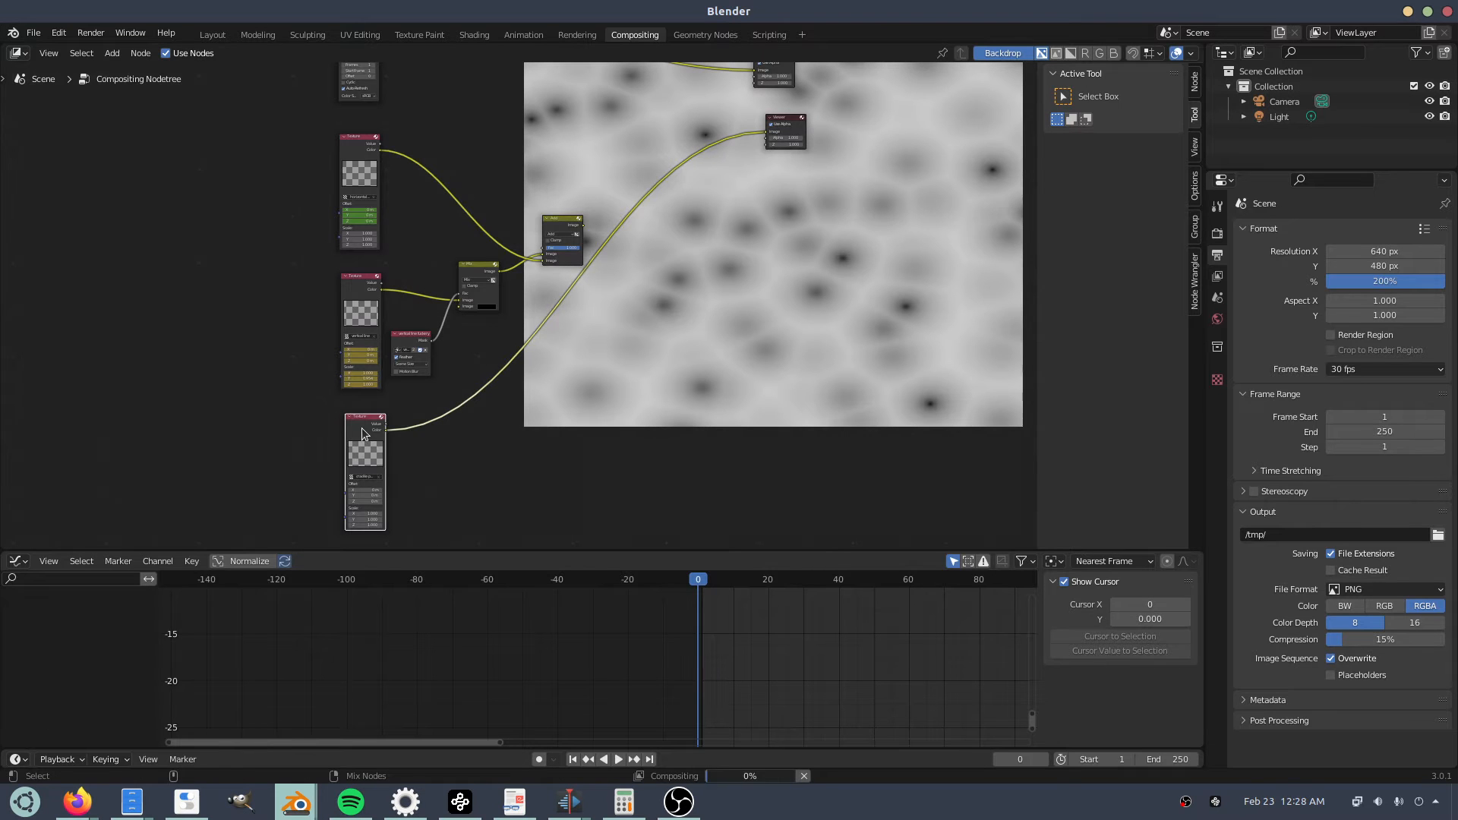
key(alt+Tab)
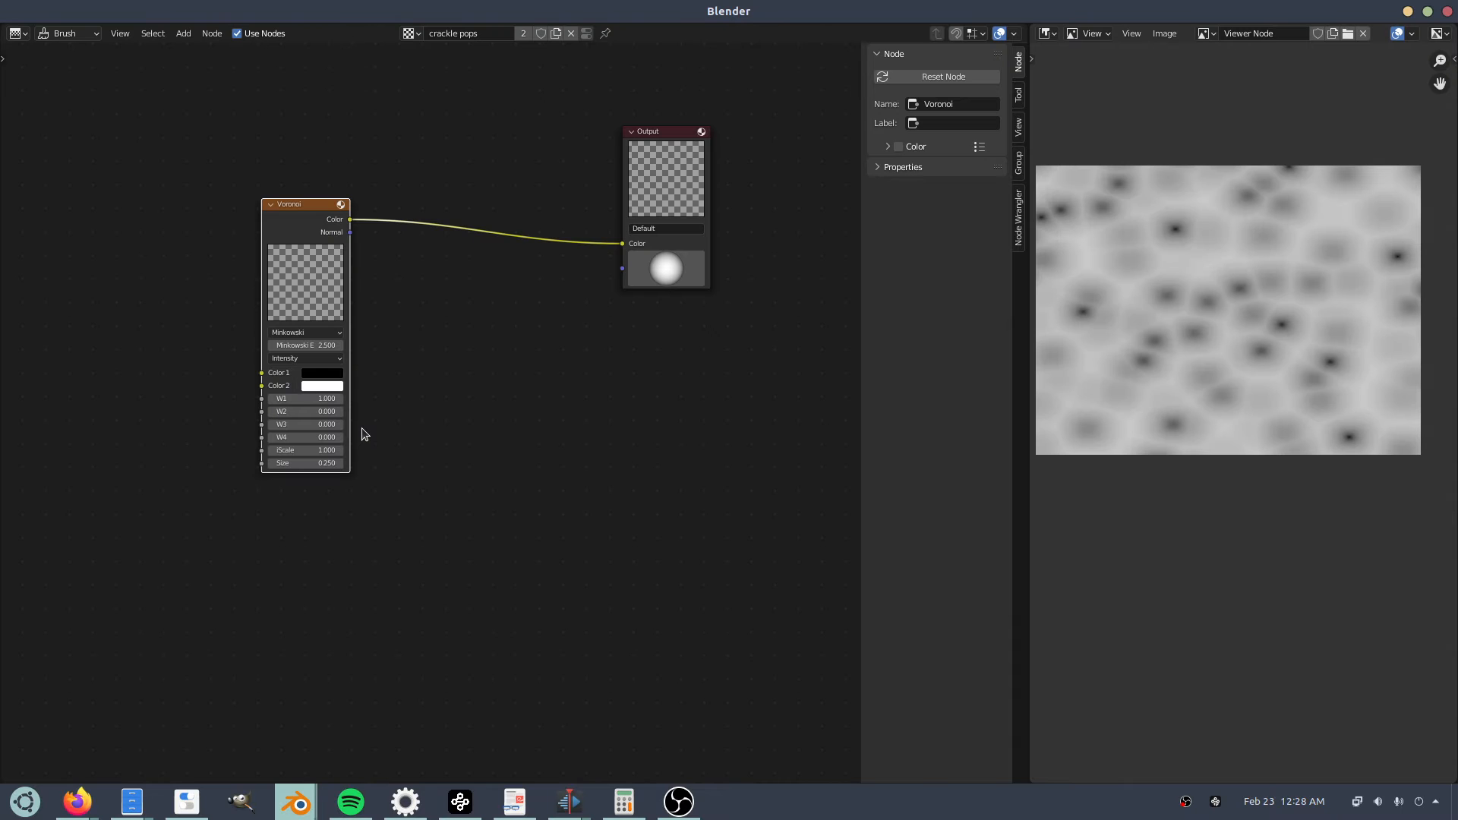
key(shift+a)
click(480, 322)
text(co)
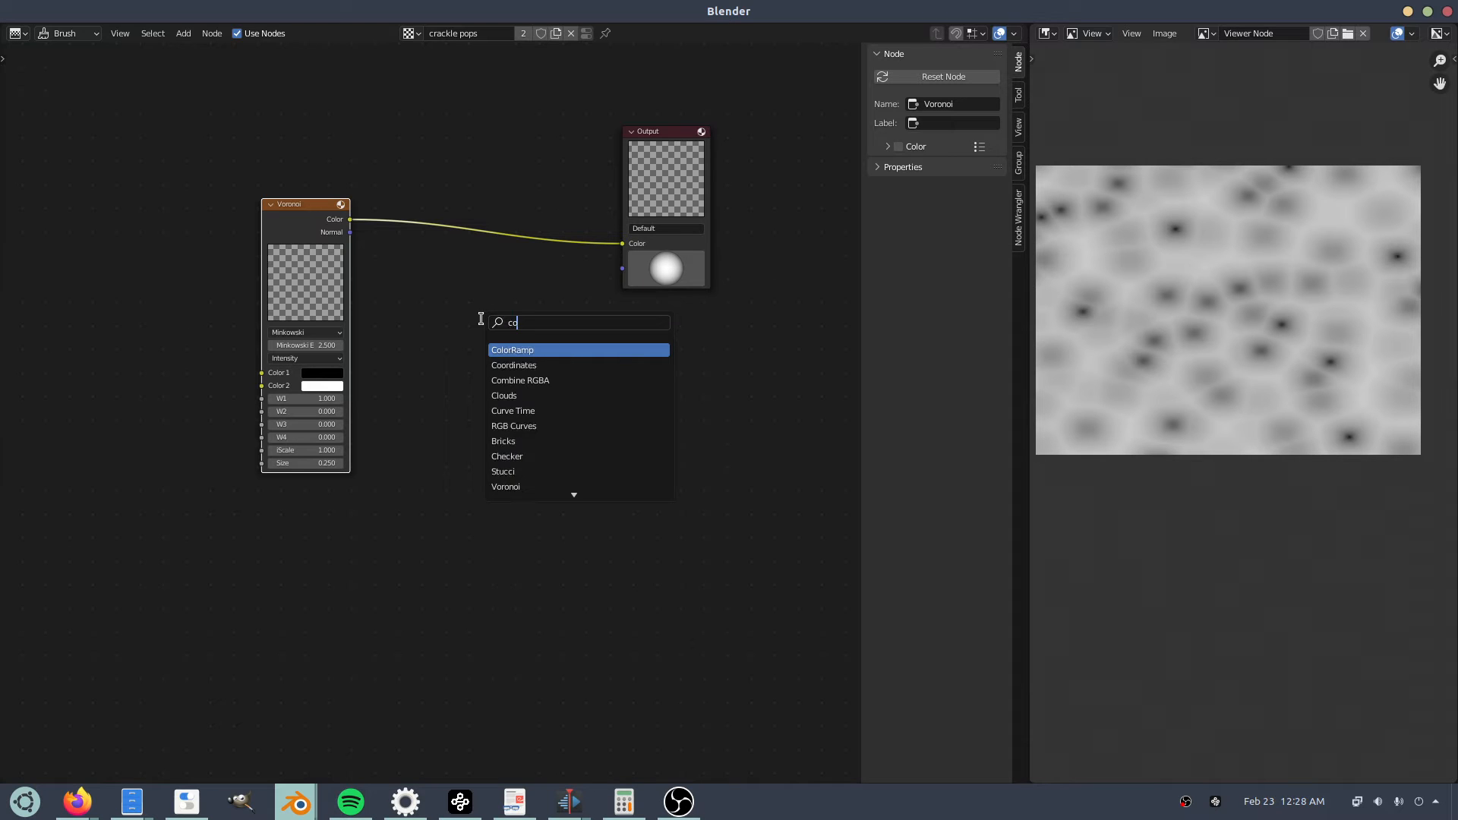
key(Return)
click(433, 216)
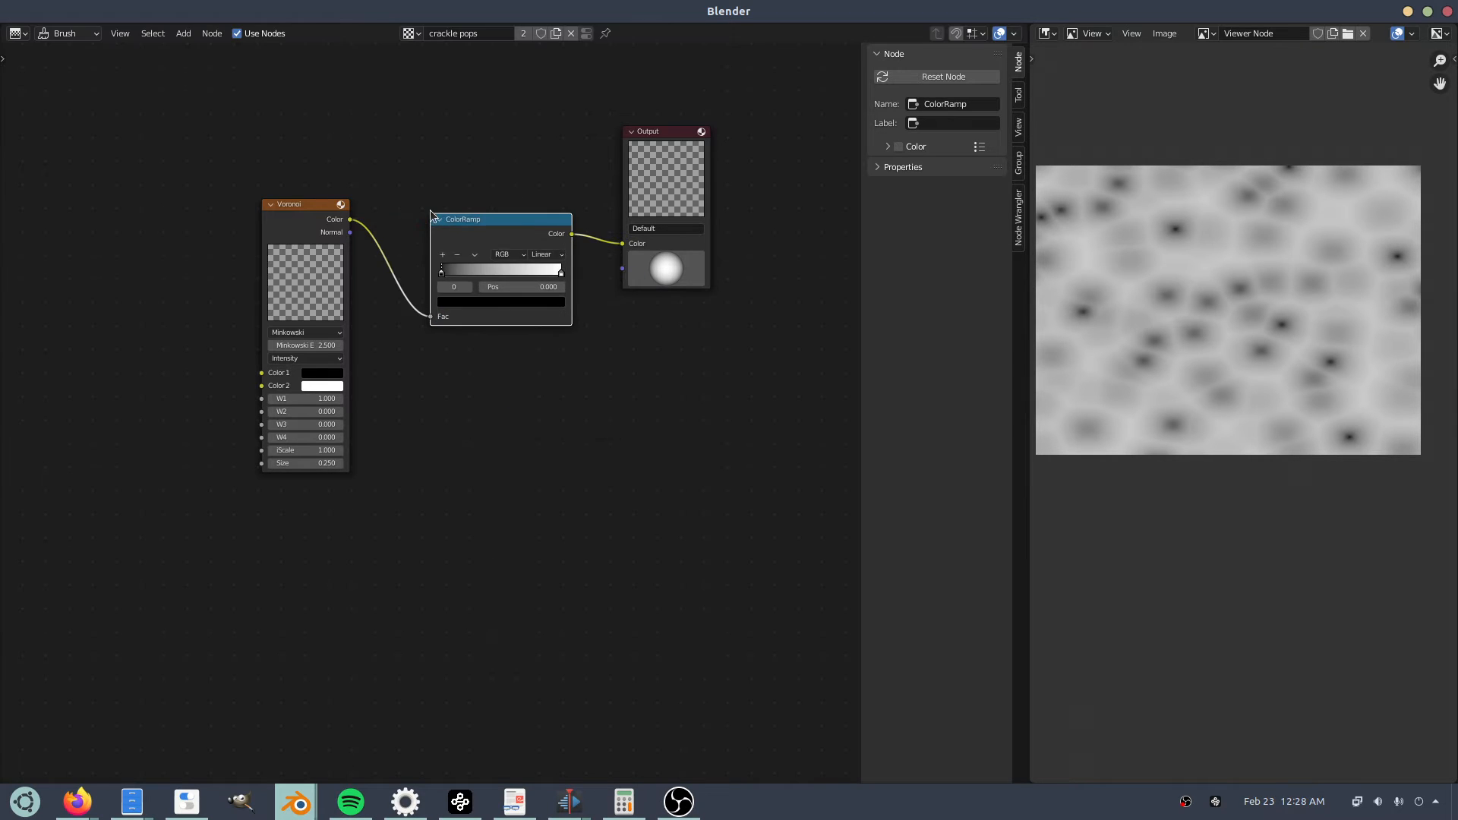
Reverse the ColorRamp with the white stop at the start and the black stop at about 0.123.
scroll(358, 351, up, 2)
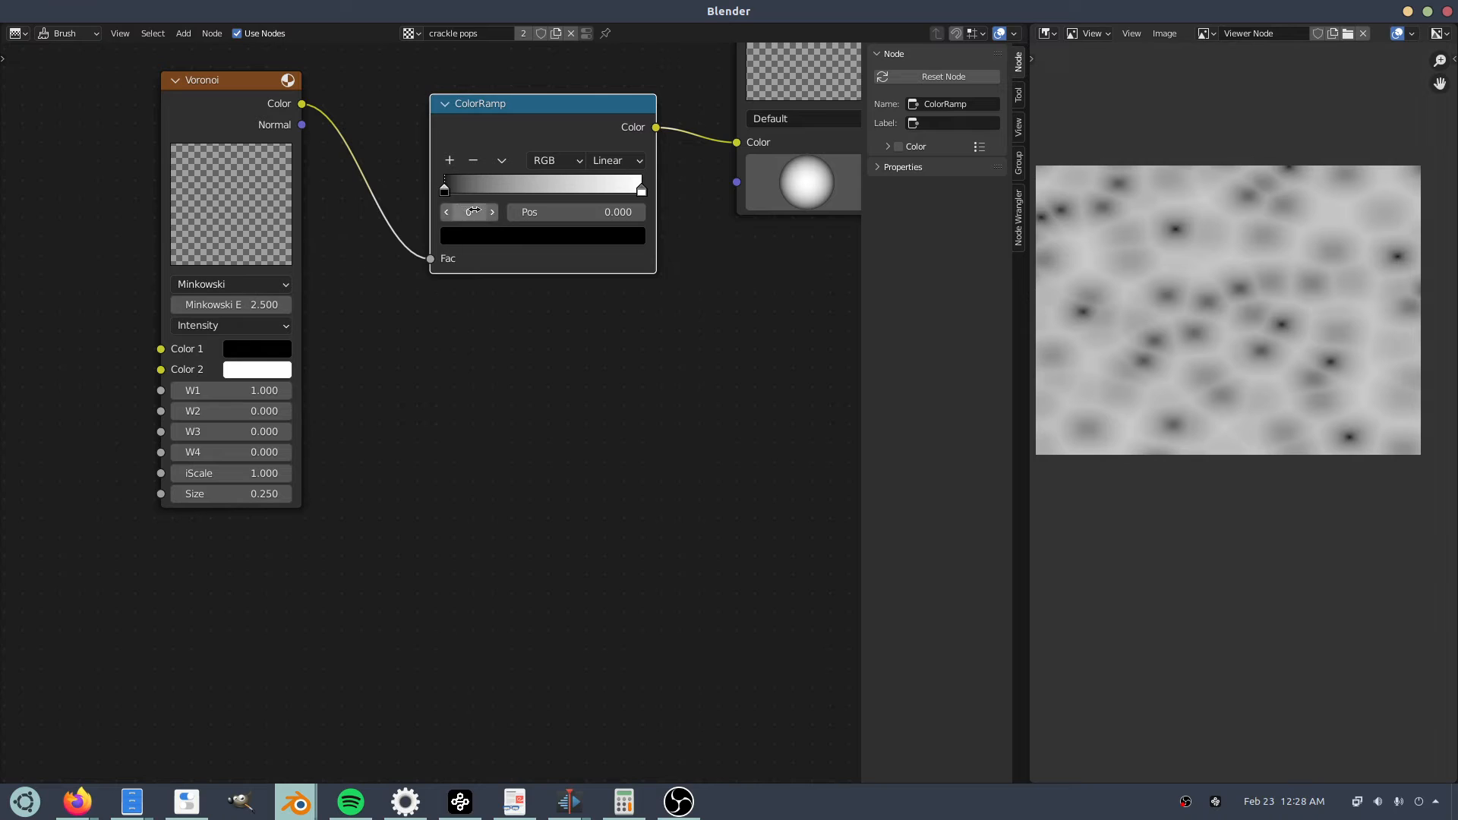
drag(472, 191, 537, 191)
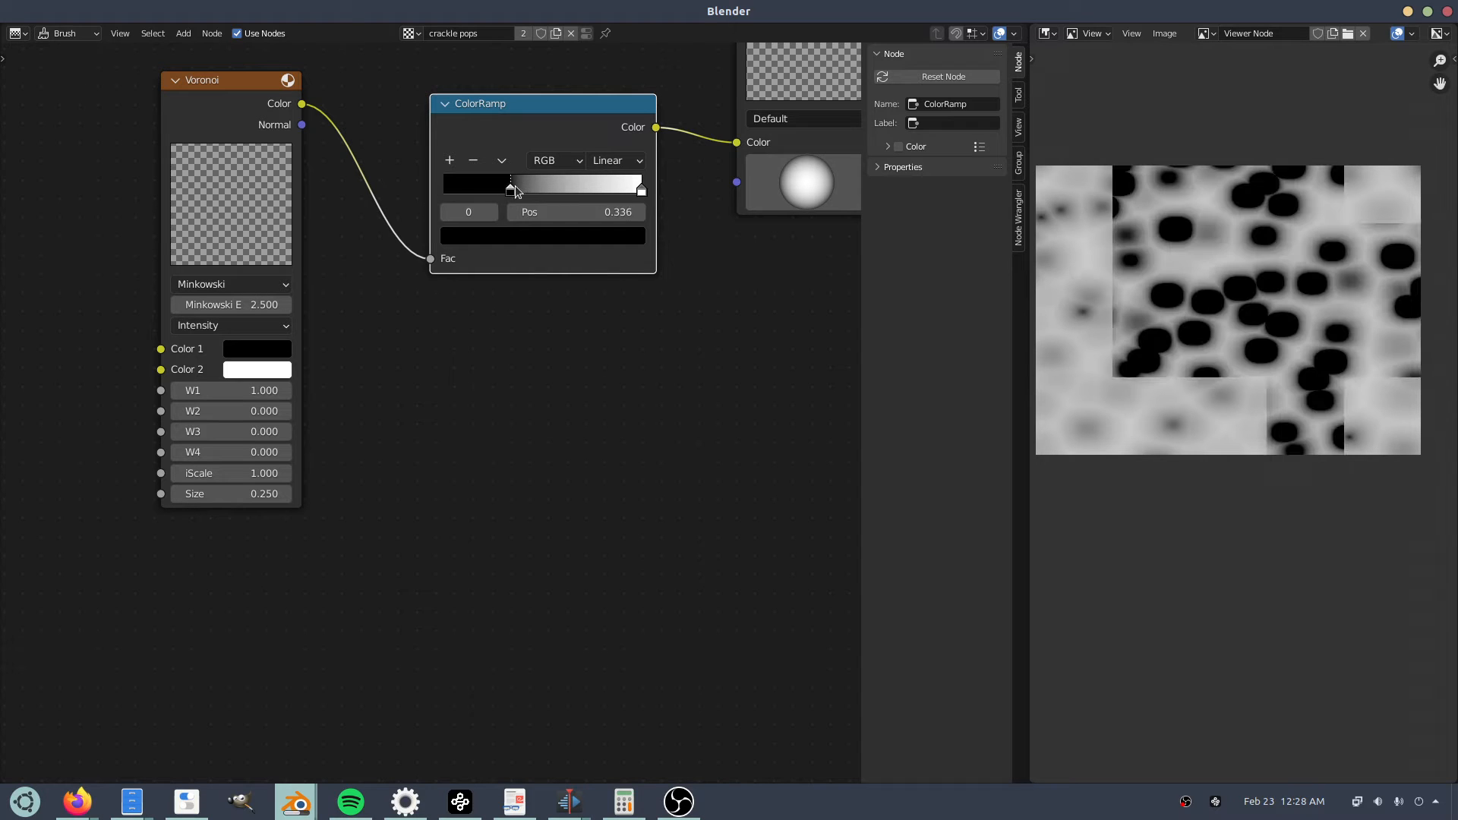
drag(642, 191, 469, 195)
Try the Chebychev distance metric on the Voronoi node and switch it back to Minkowski.
middle_drag(383, 411, 629, 420)
scroll(440, 440, up, 3)
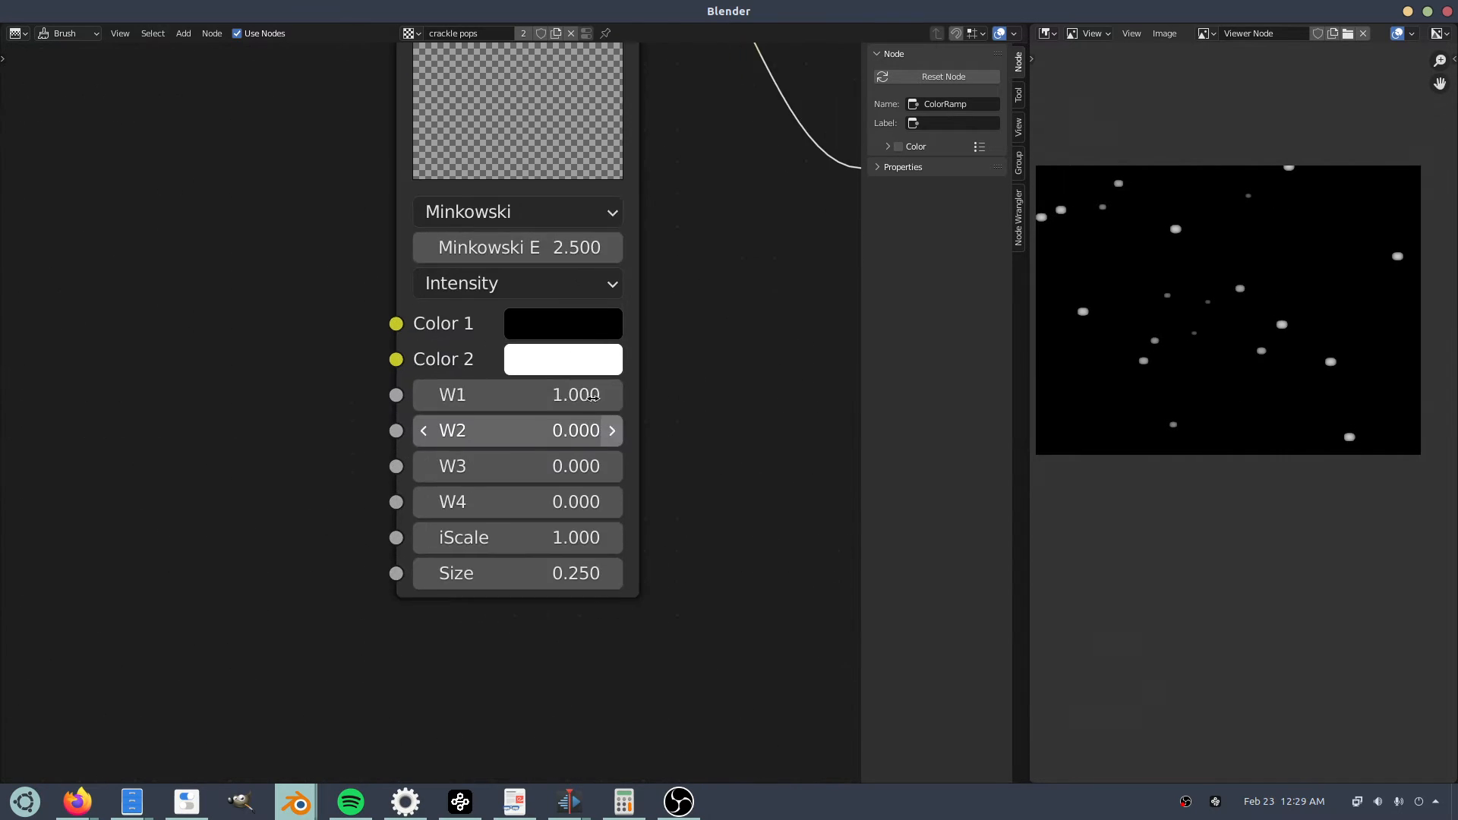
click(521, 215)
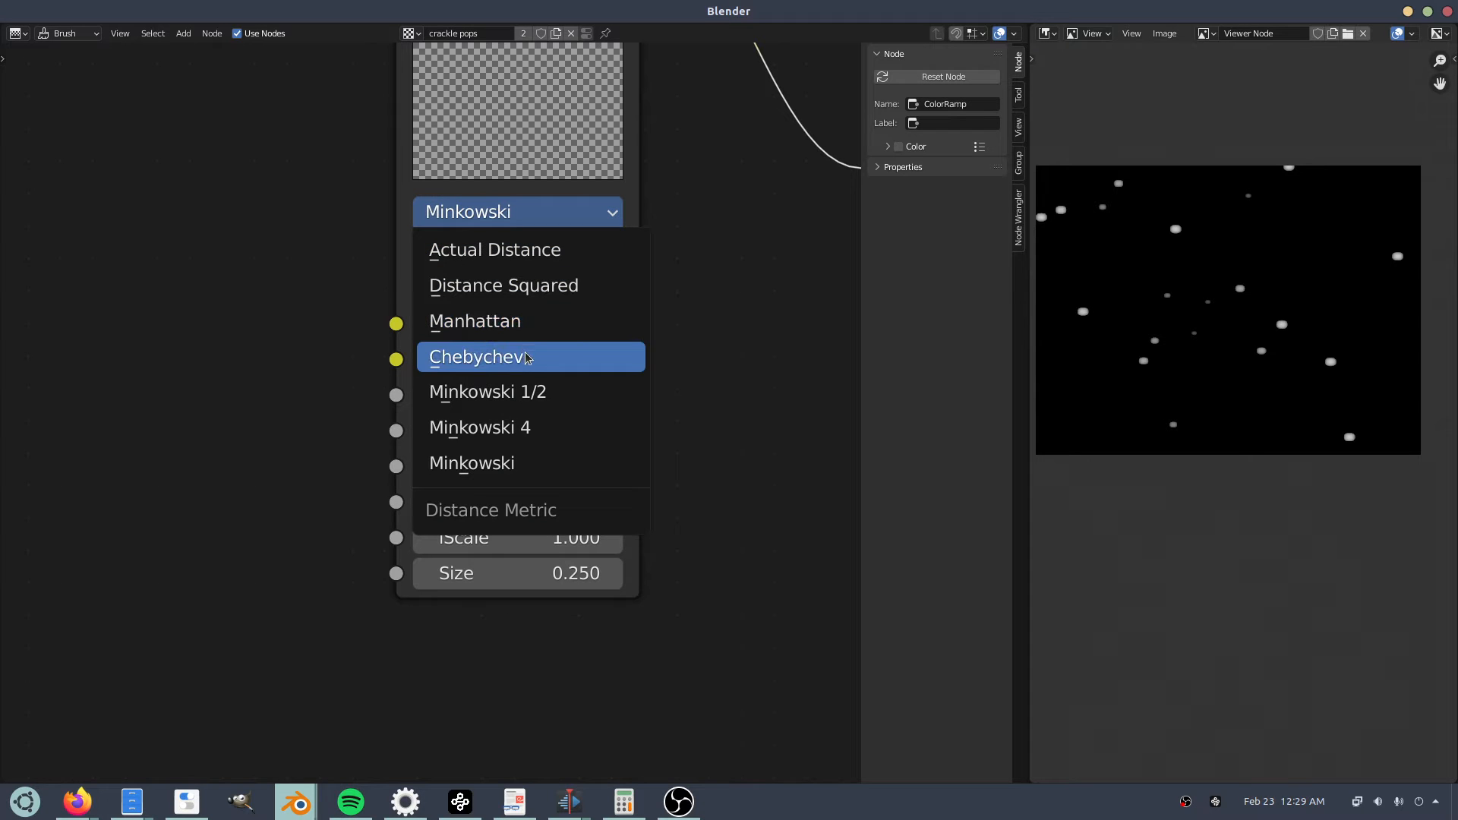
click(528, 358)
click(503, 219)
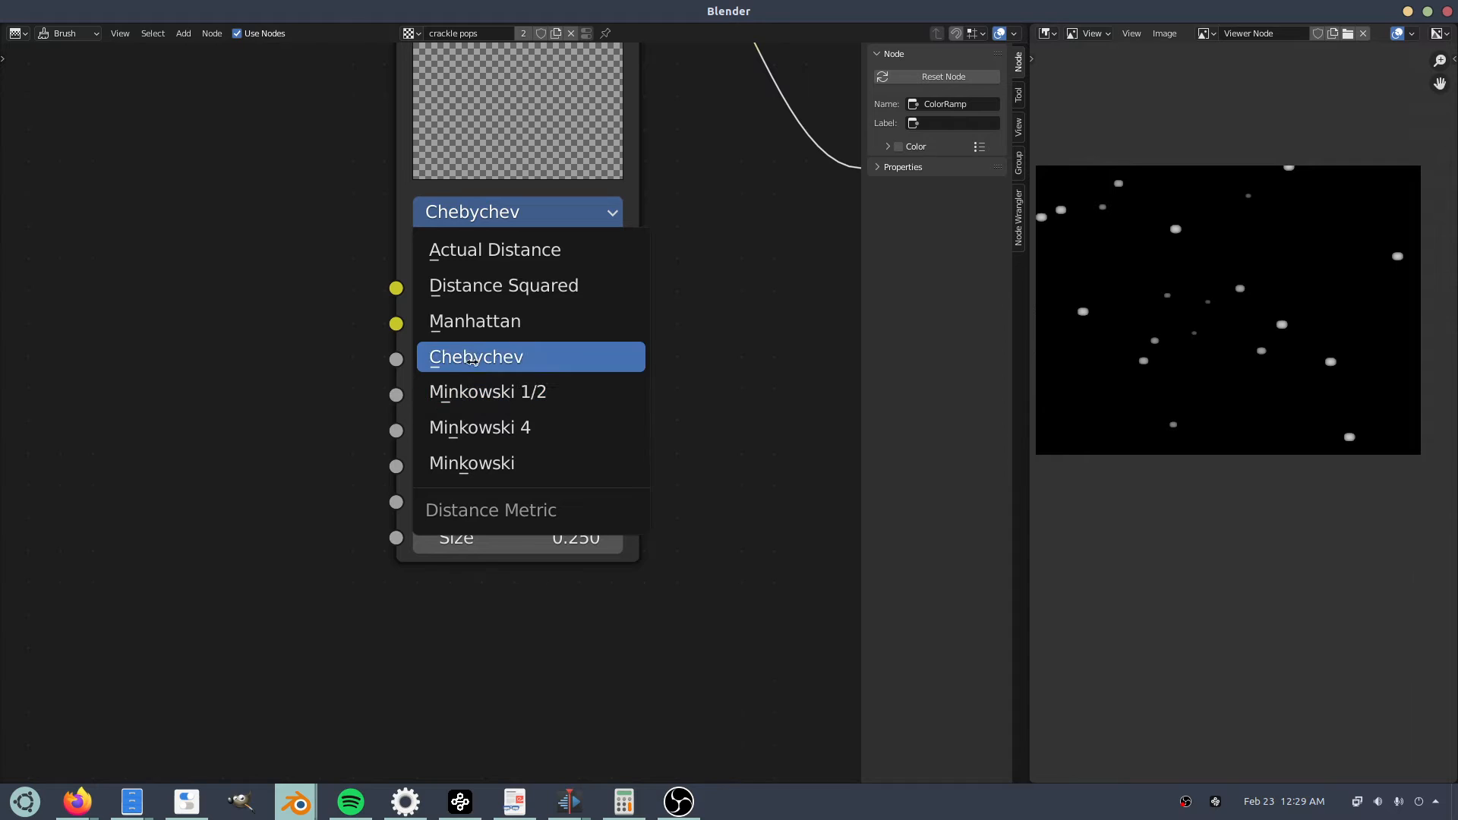
click(472, 363)
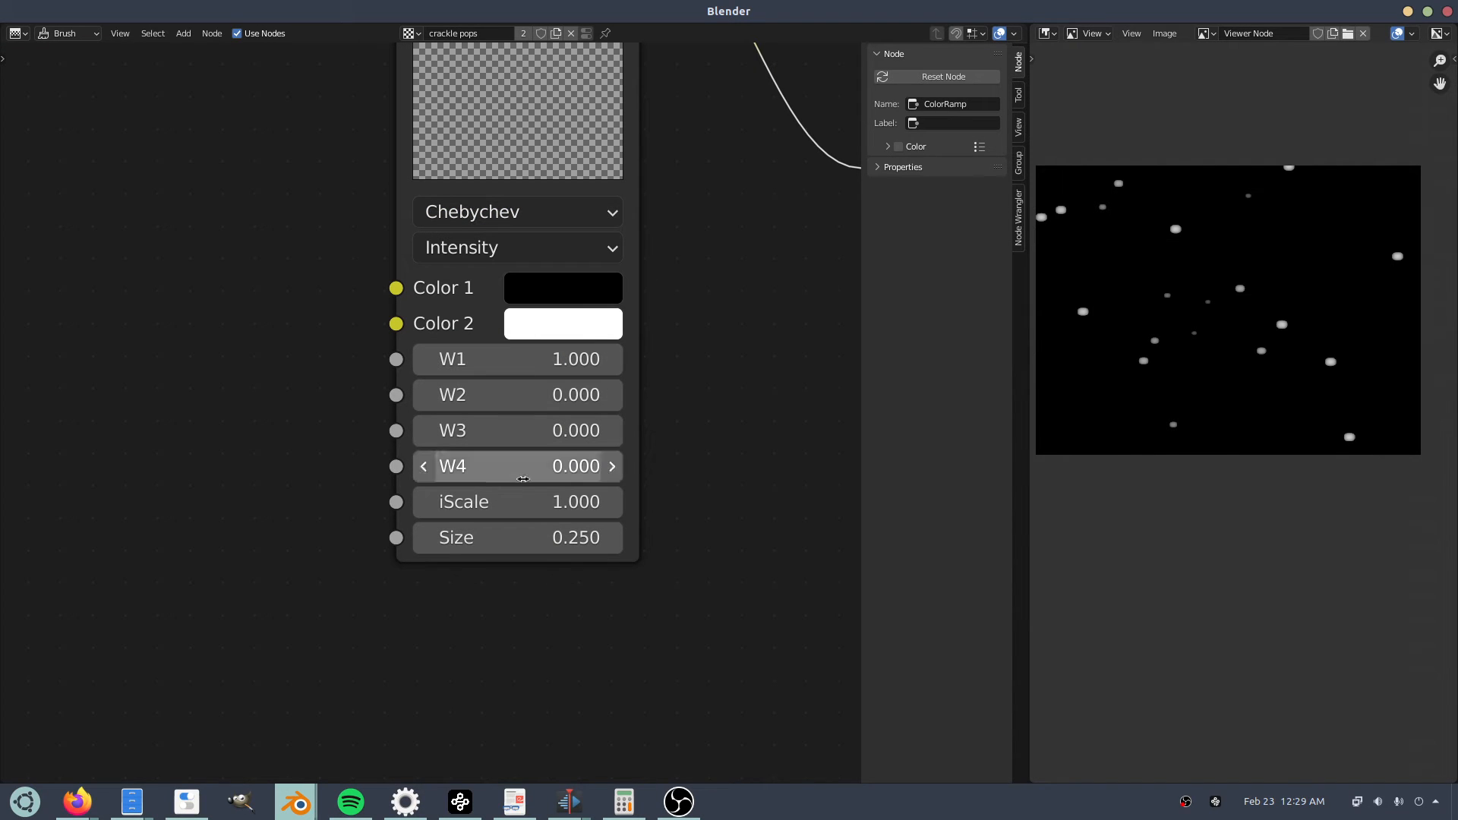
click(495, 212)
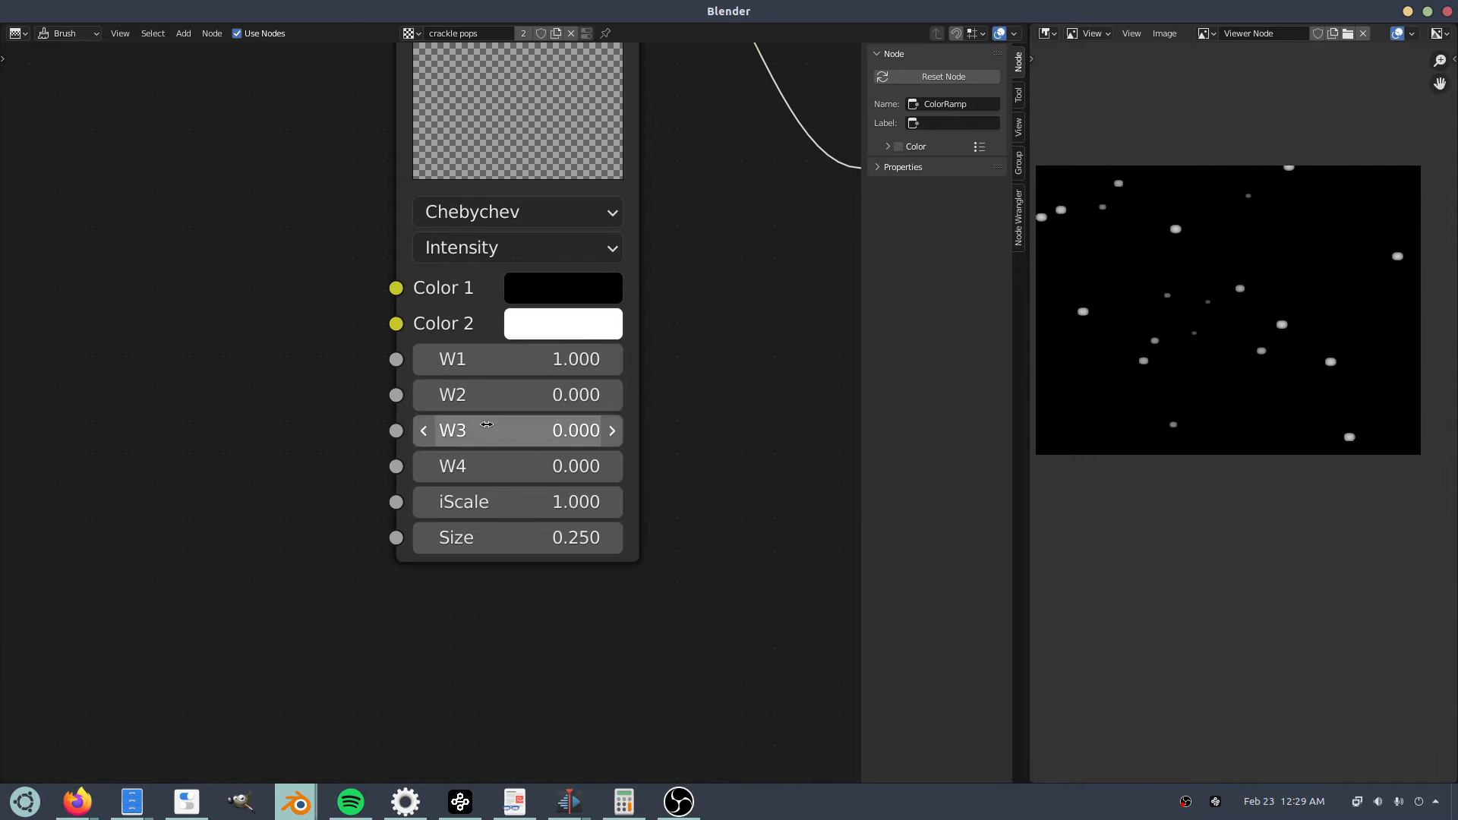
click(488, 224)
click(504, 465)
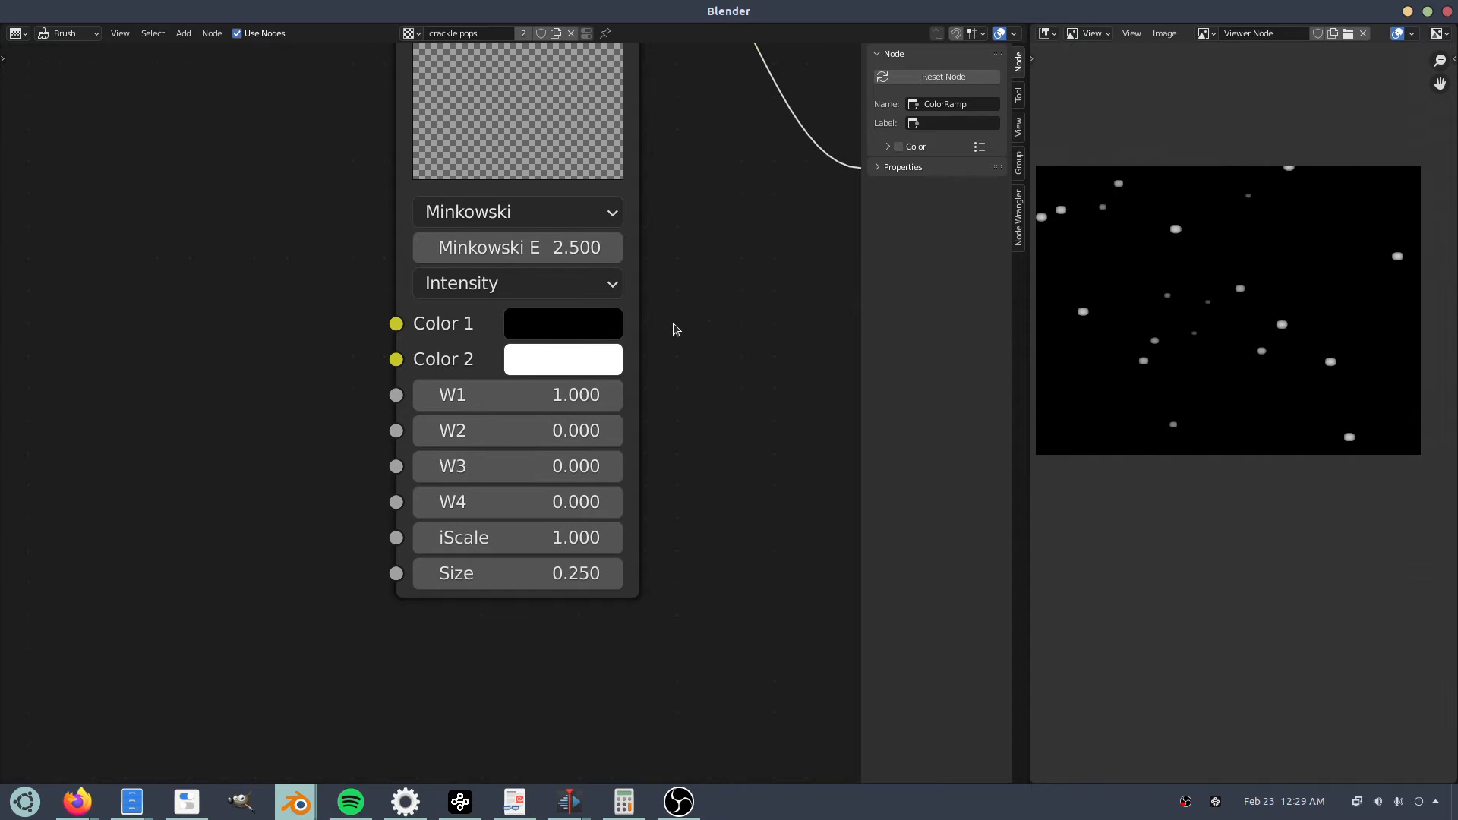
Move the ColorRamp's black stop to position 0.055 to shrink the white dots.
scroll(673, 328, down, 2)
scroll(673, 328, down, 3)
scroll(618, 342, up, 2)
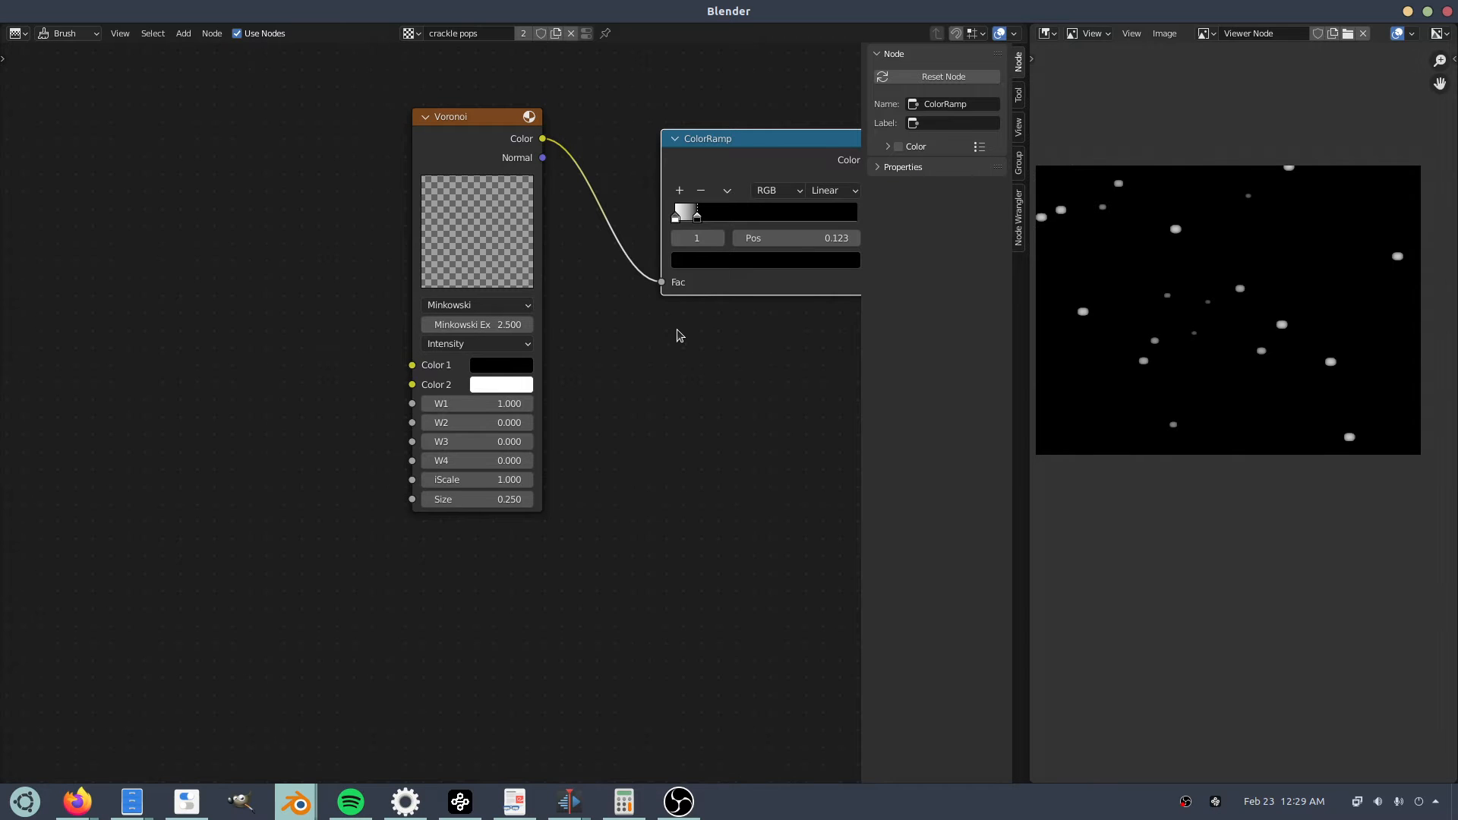
middle_drag(680, 336, 521, 368)
scroll(551, 358, up, 2)
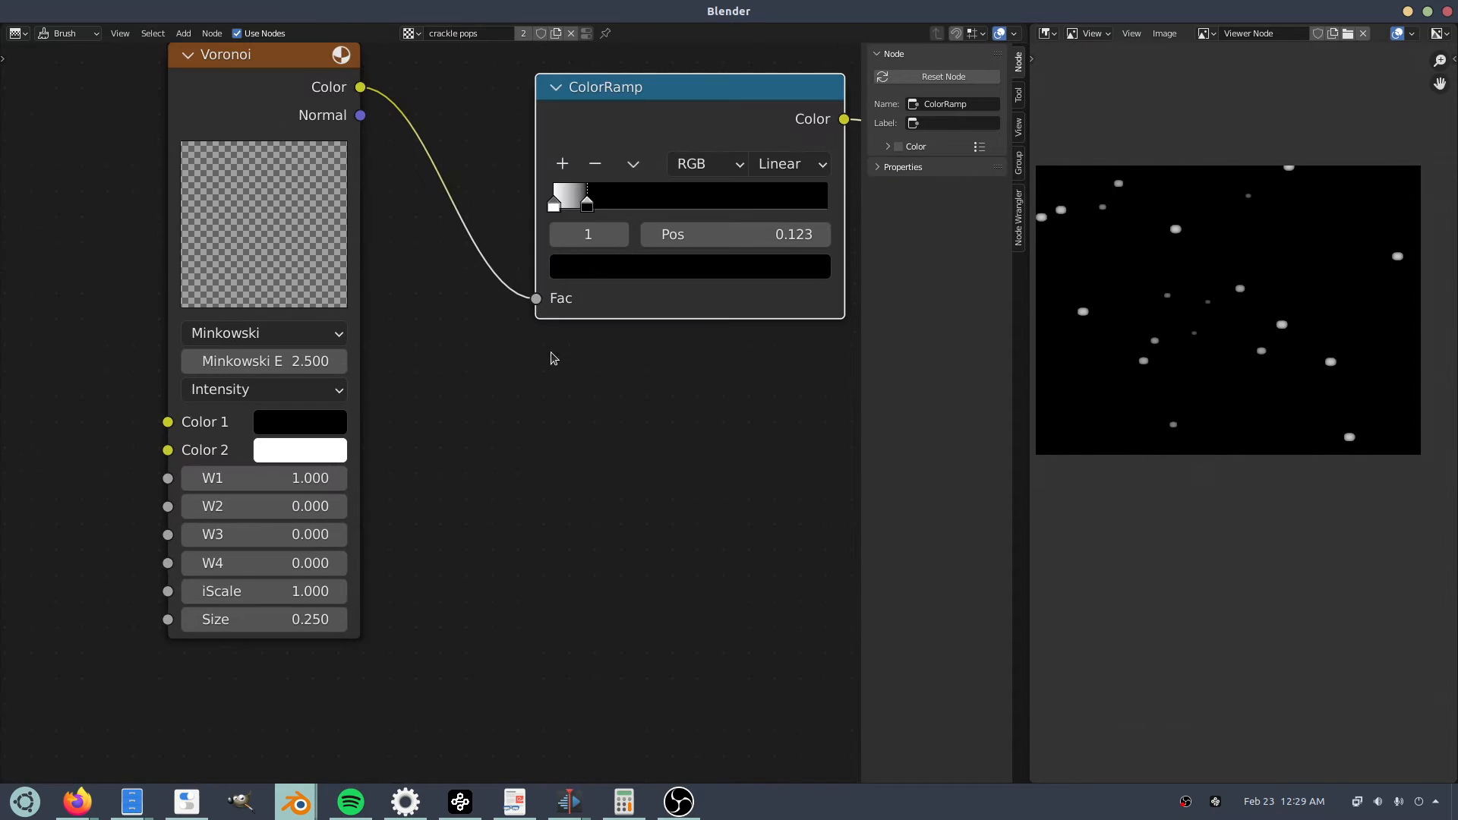
drag(584, 206, 567, 209)
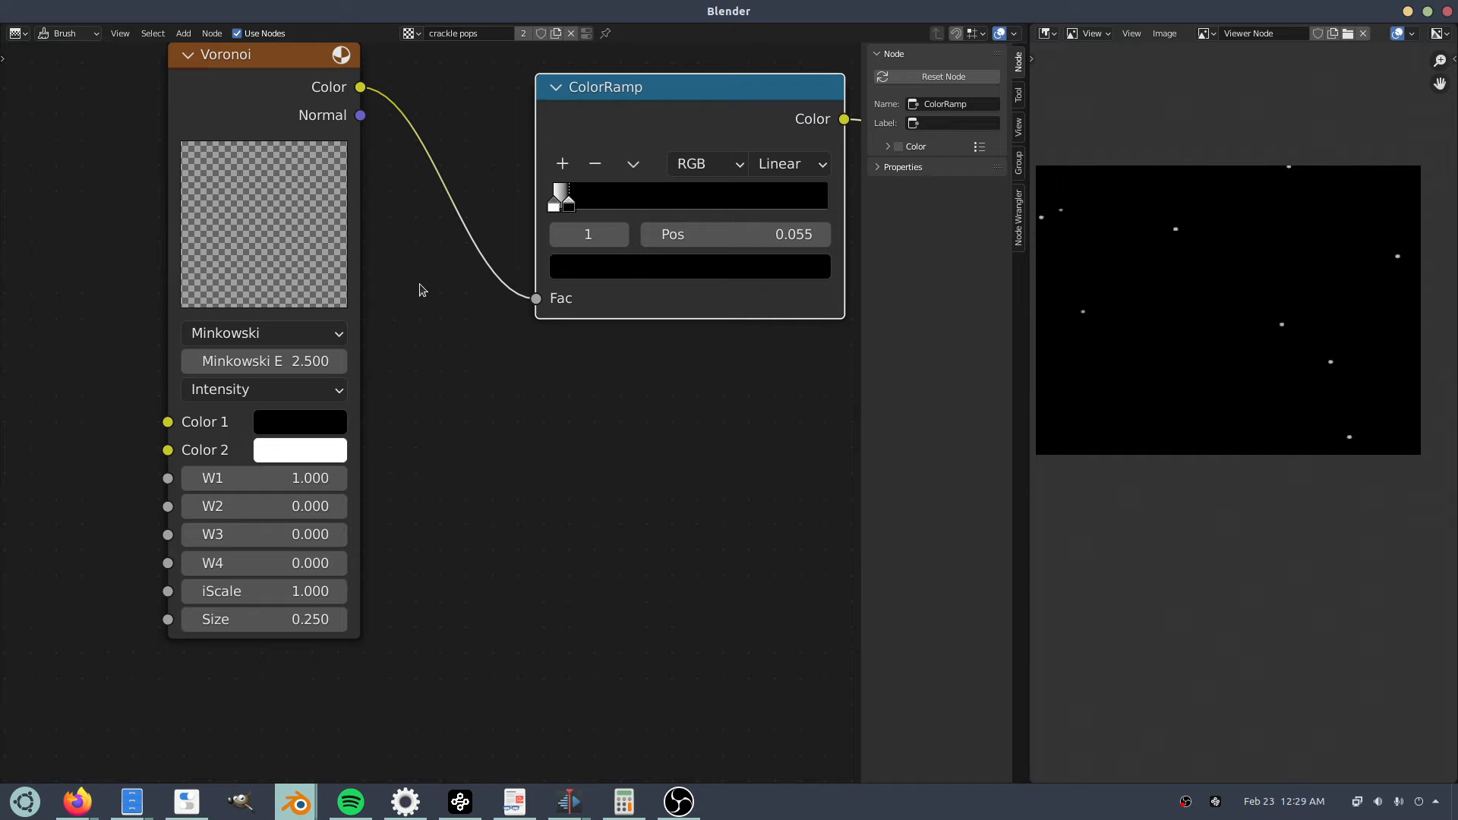
Make room beside the Voronoi node and insert a Math node set to Multiply between it and the ColorRamp.
scroll(411, 258, down, 2)
drag(361, 215, 268, 218)
key(shift+a)
text(s)
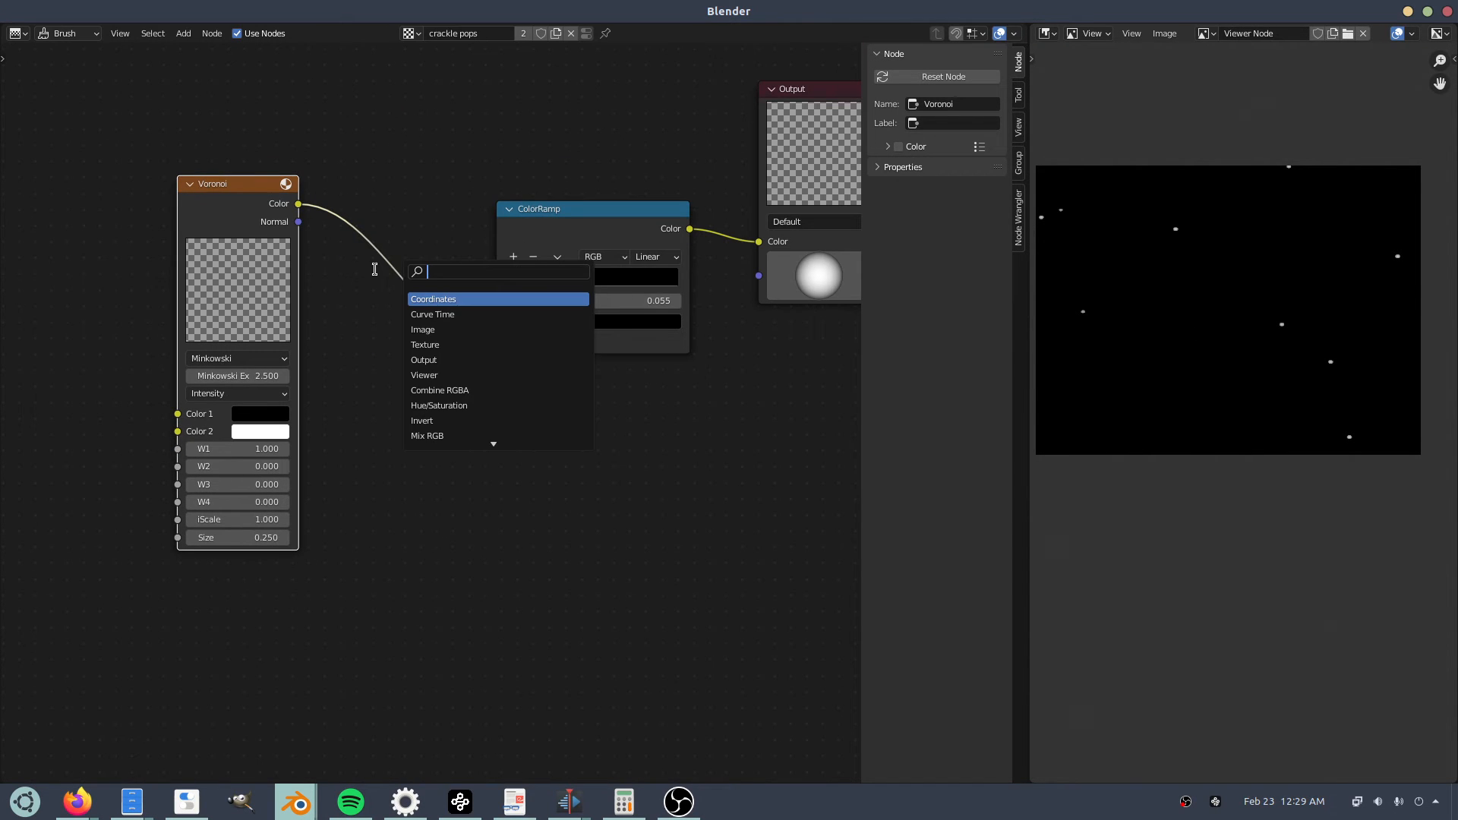
text(math)
key(Return)
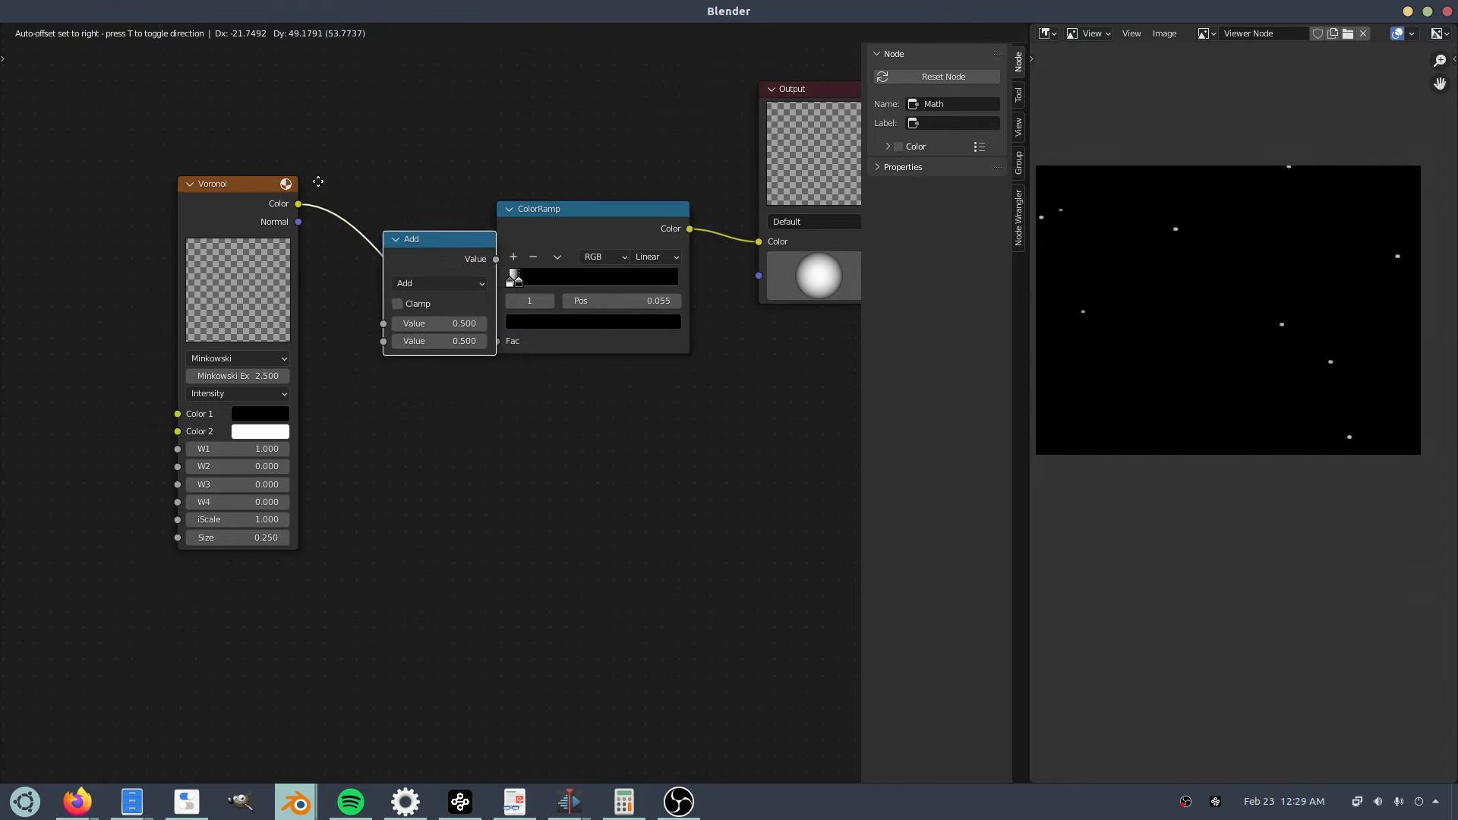
click(373, 253)
click(418, 222)
click(403, 296)
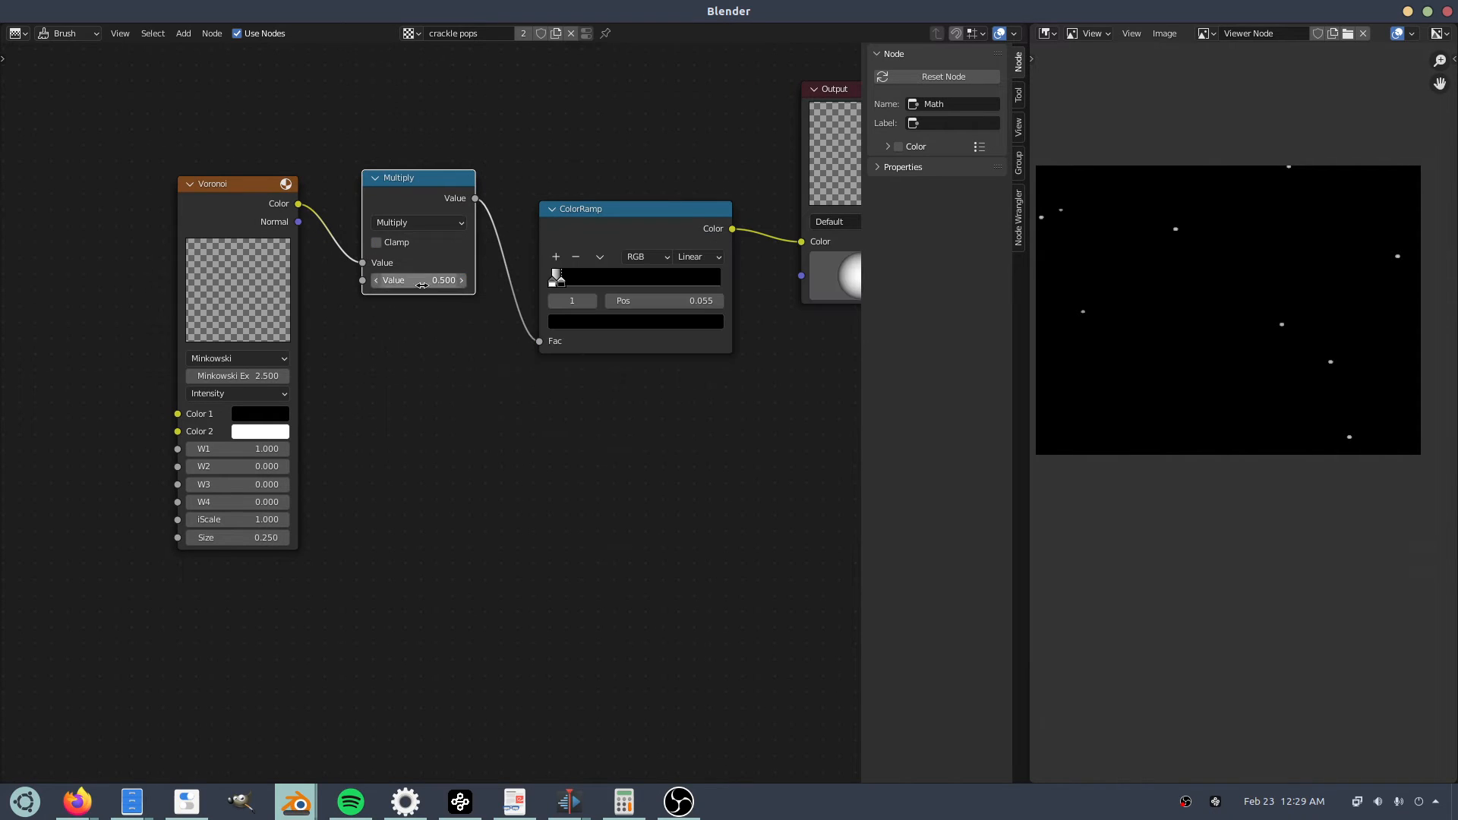
Set the Multiply node's second value to 100.
click(421, 281)
key(Return)
scroll(562, 372, up, 1)
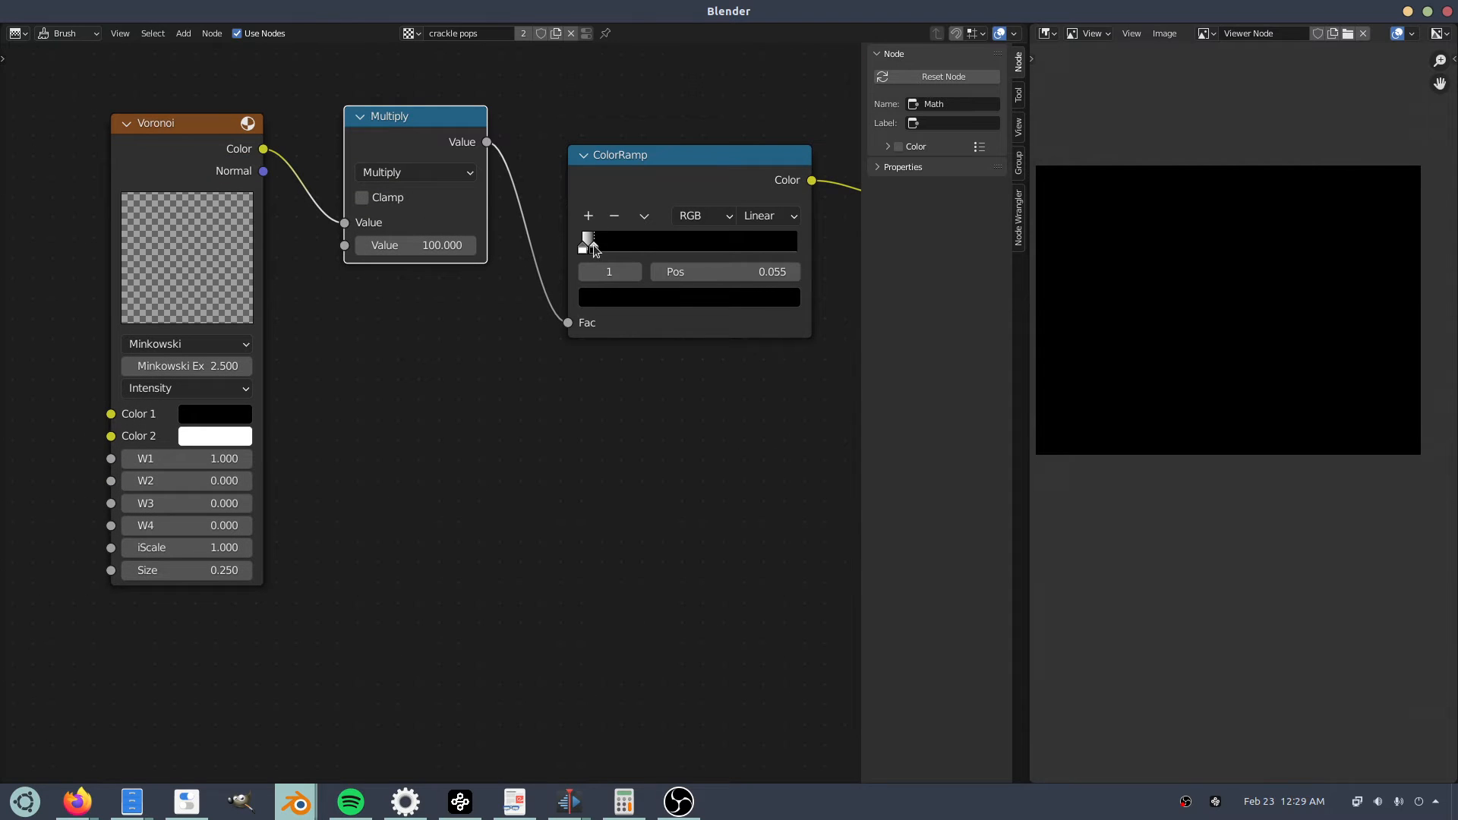
Try the ColorRamp's black stop at position 0.568 with the Multiply node's second value set to 50.
drag(614, 247, 711, 245)
click(417, 243)
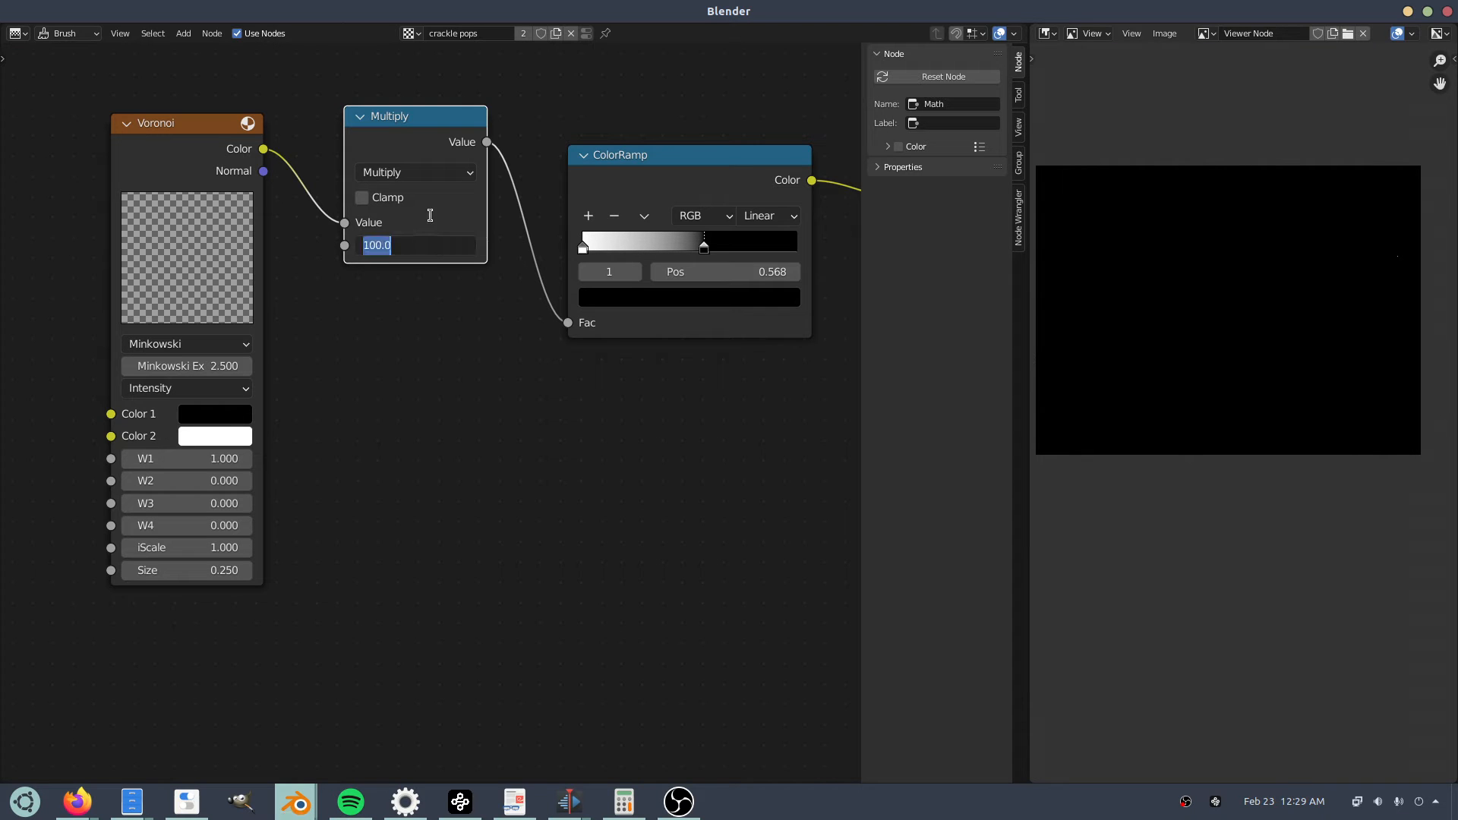
text(50)
key(Return)
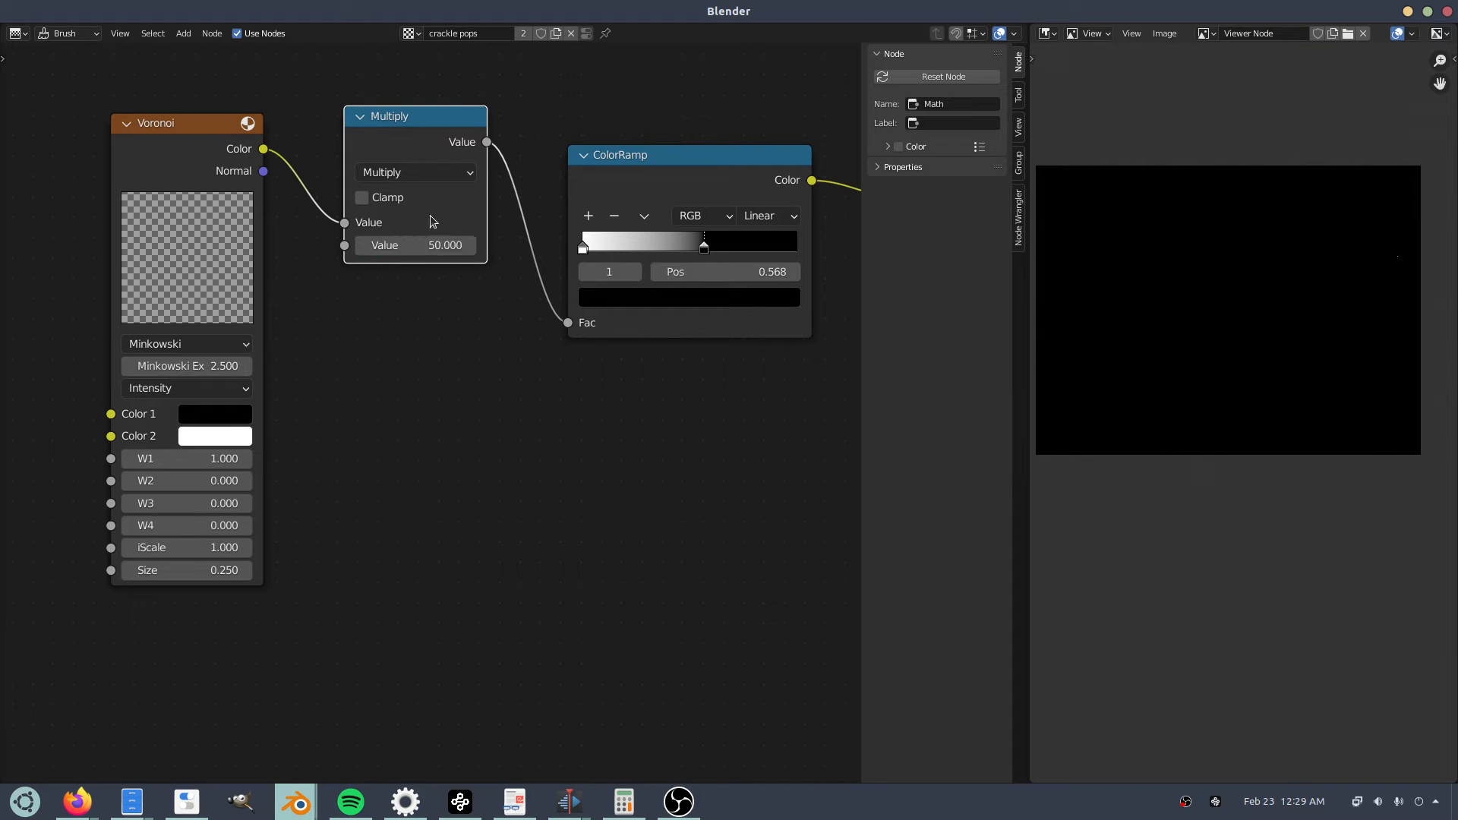
Nudge the Multiply and ColorRamp nodes together and move the ColorRamp's black stop to position 0.982.
shift+click(641, 165)
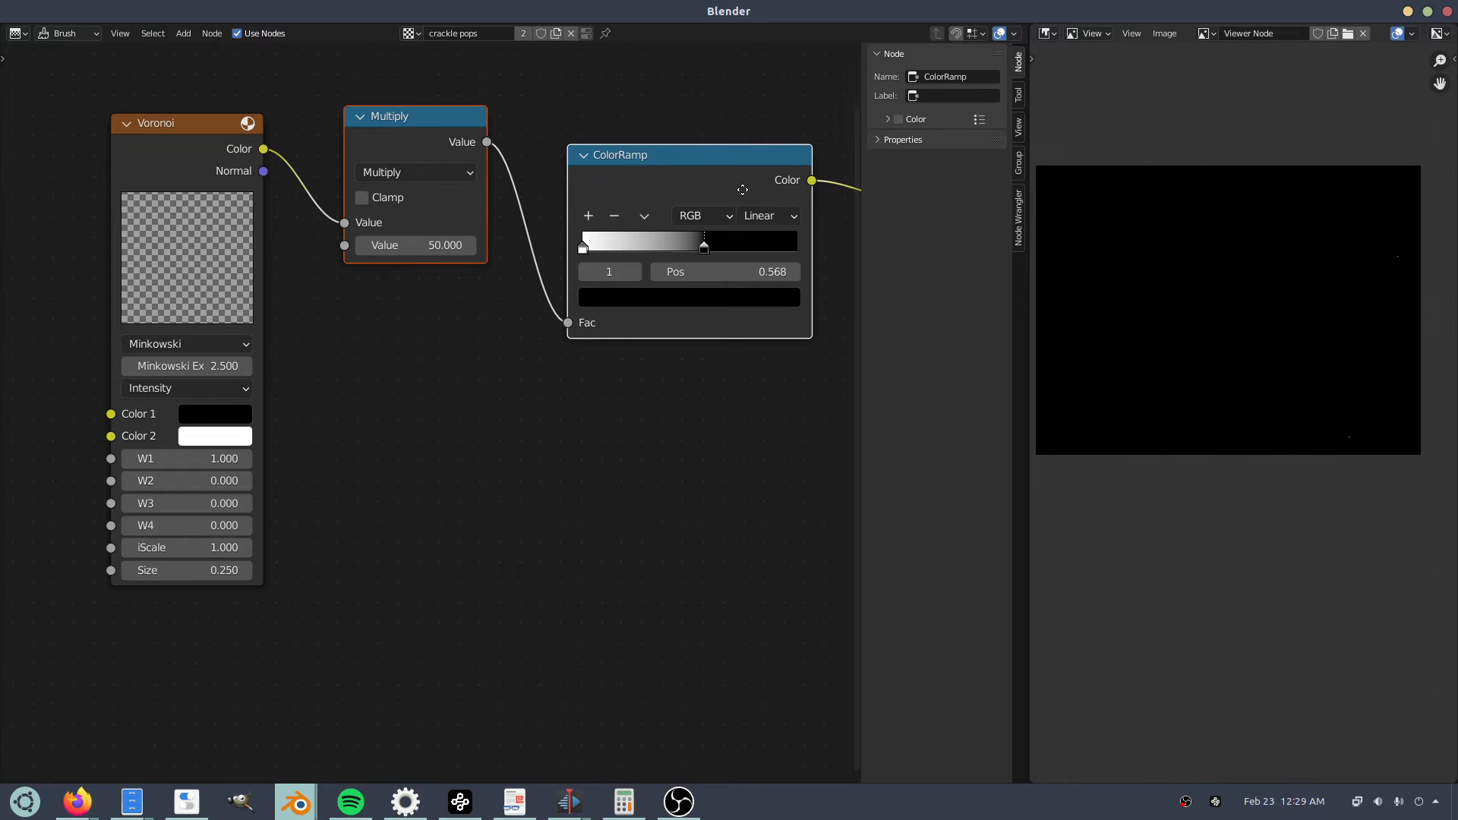
middle_drag(774, 196, 517, 234)
key(g)
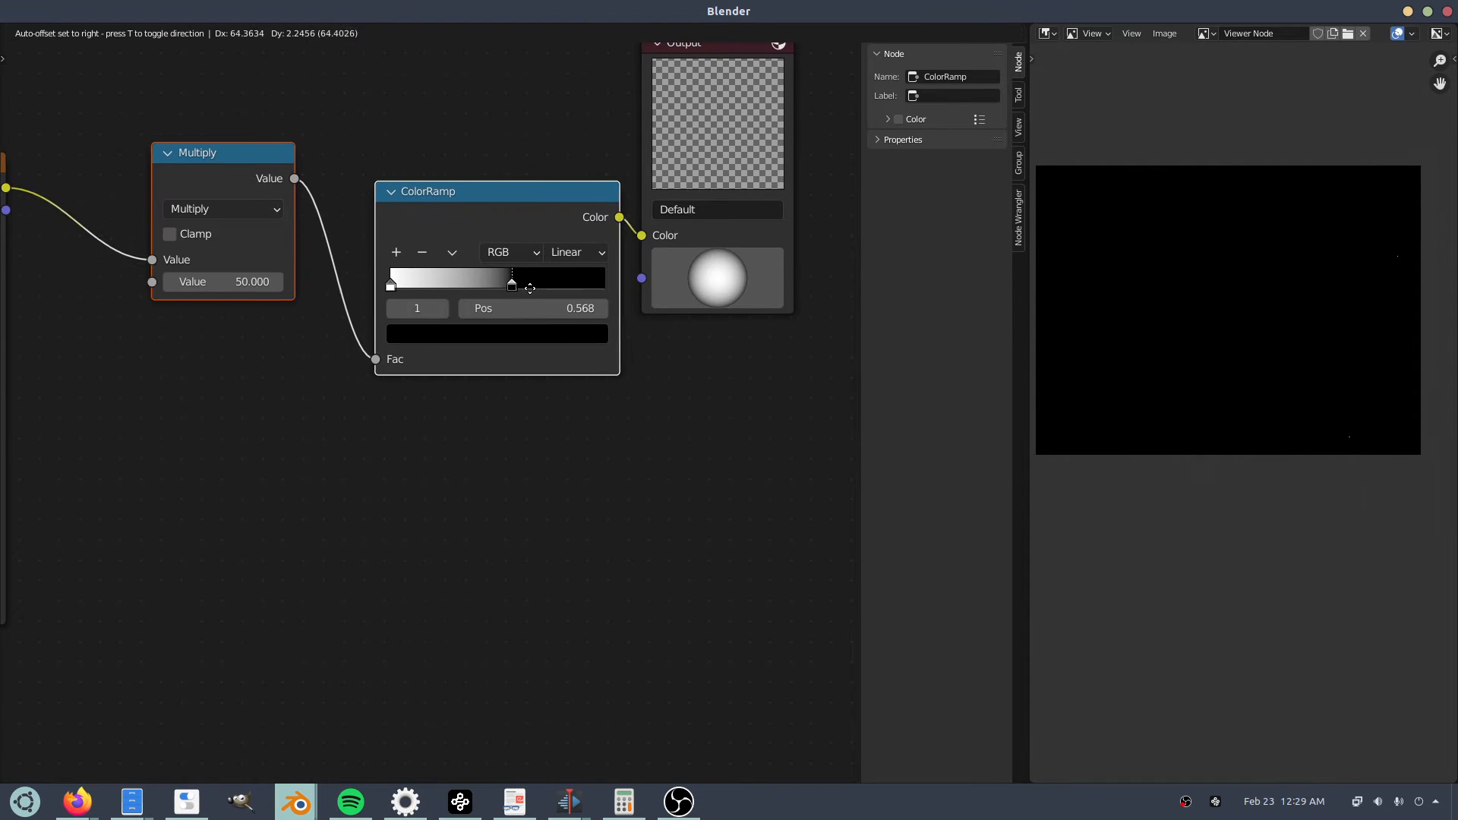
click(521, 299)
drag(521, 300, 618, 304)
Try 40 as the Multiply node's second value, settle on 10, and move the ColorRamp's black stop to position 0.327.
click(225, 294)
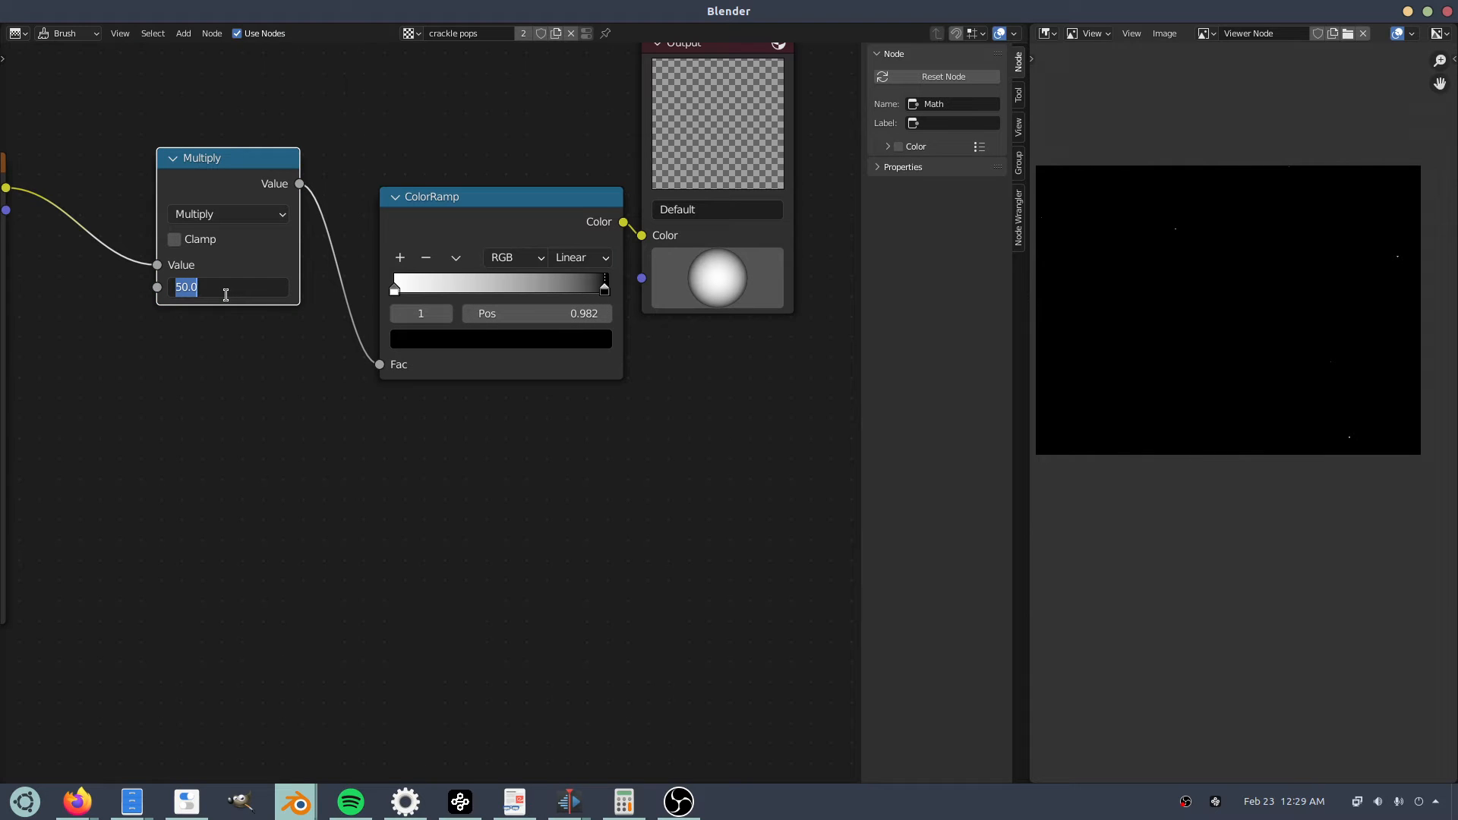
text(40)
key(Return)
click(226, 295)
text(10)
key(Return)
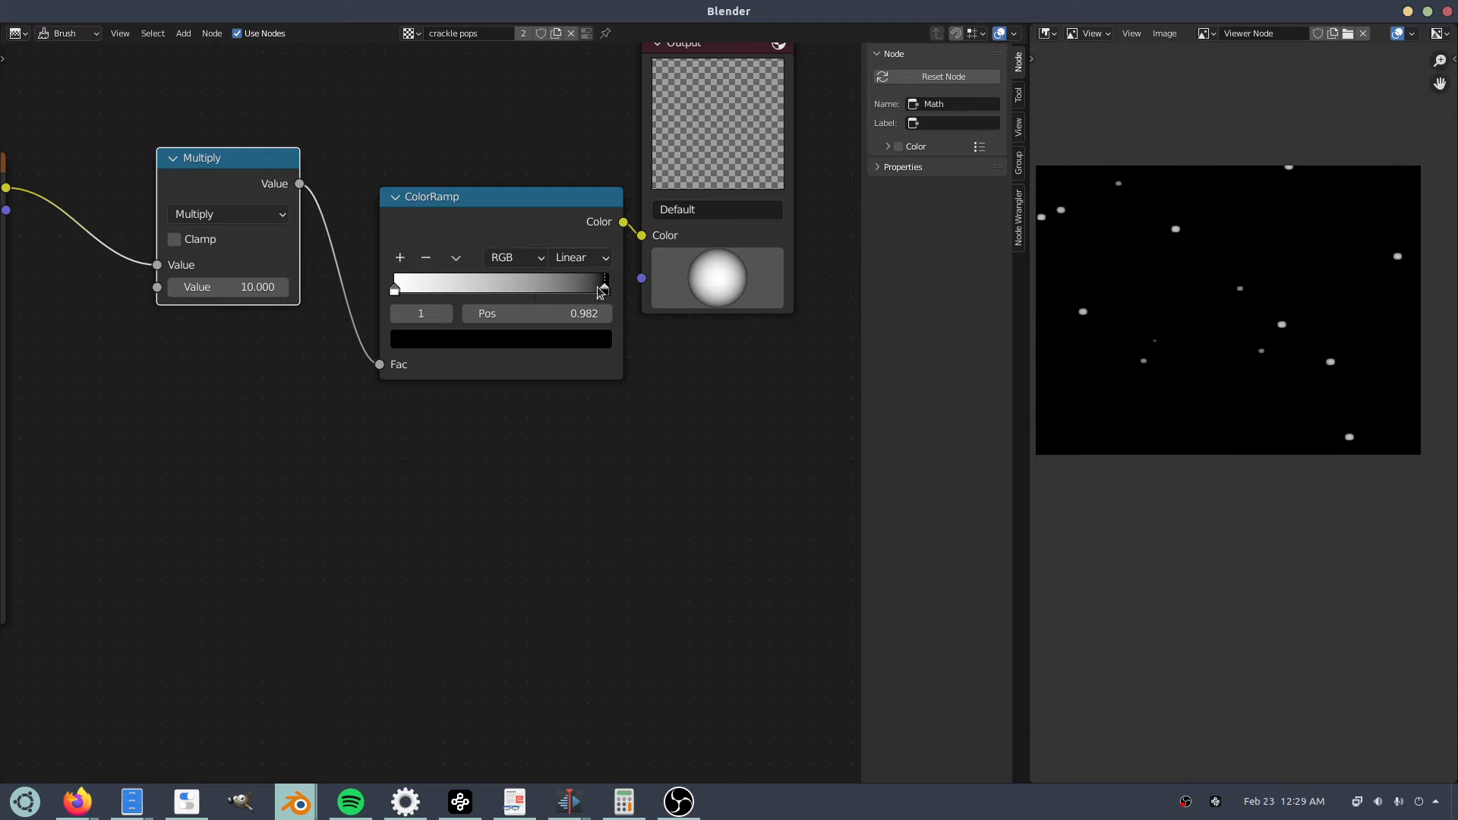
drag(601, 292, 461, 310)
scroll(545, 414, down, 3)
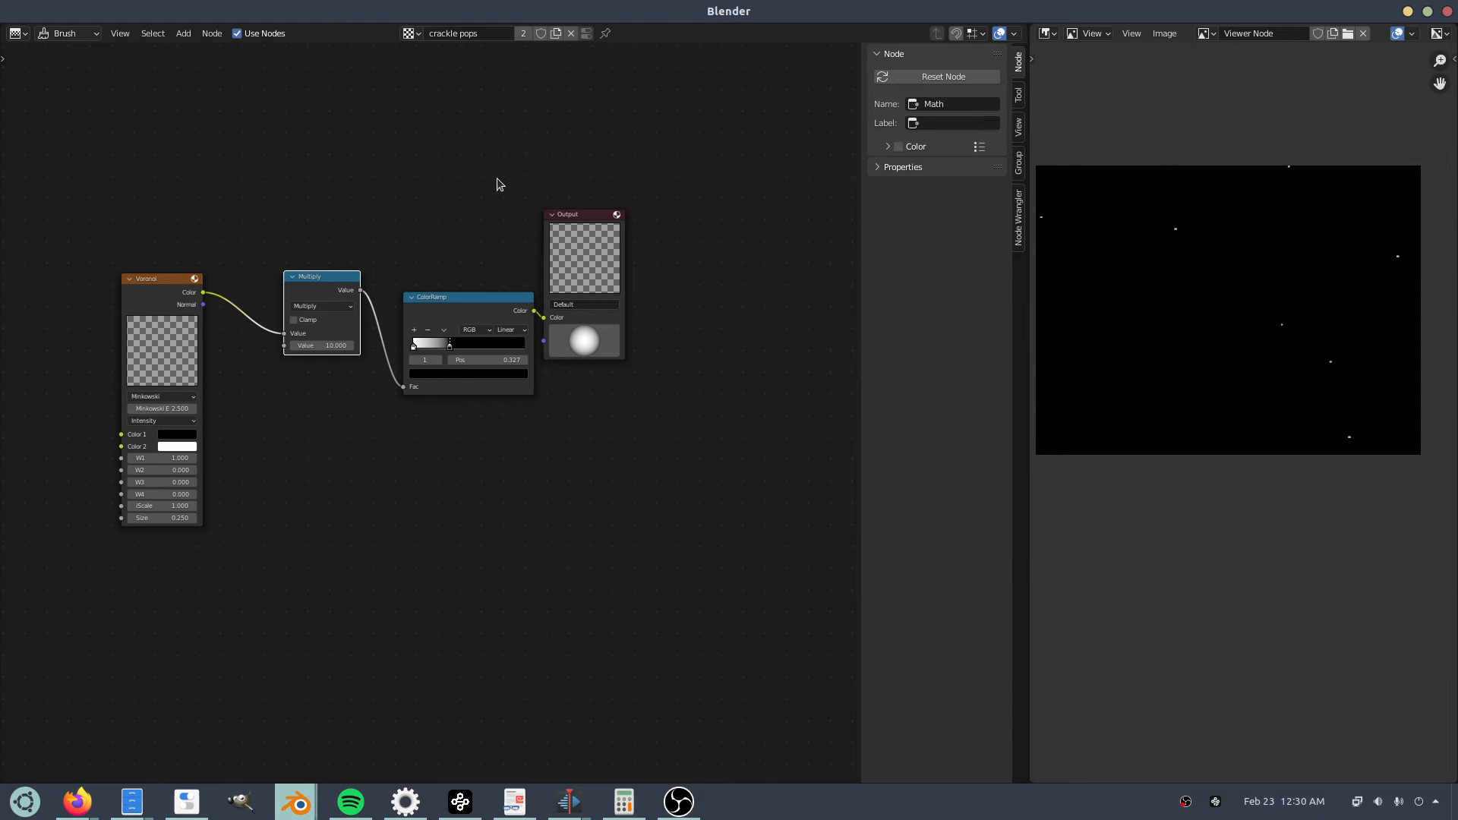
Return to the compositor window and keyframe the crackle pops Texture node's Offset at frame 0.
key(alt+Tab)
key(KP_Decimal)
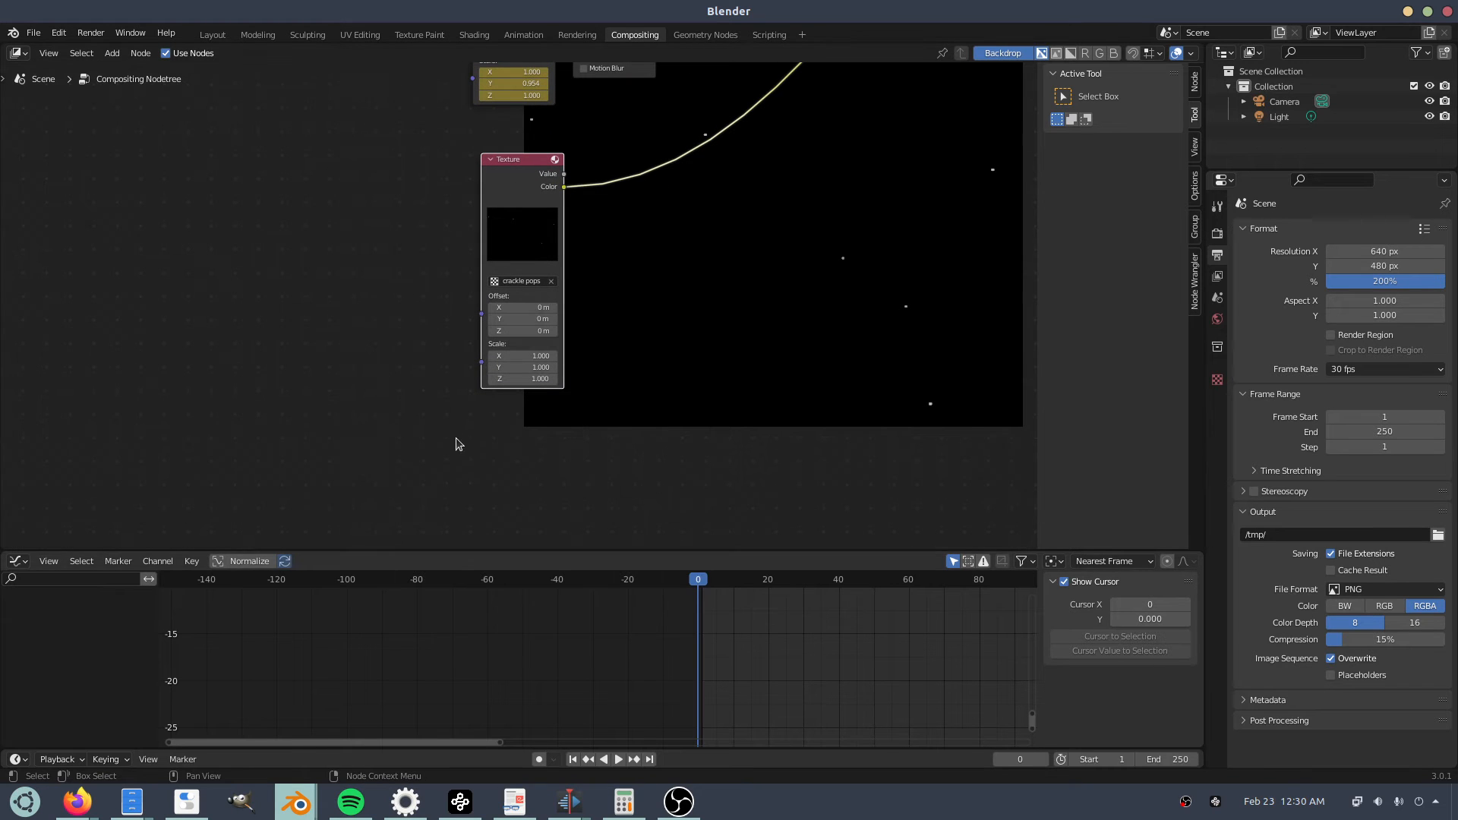
key(i)
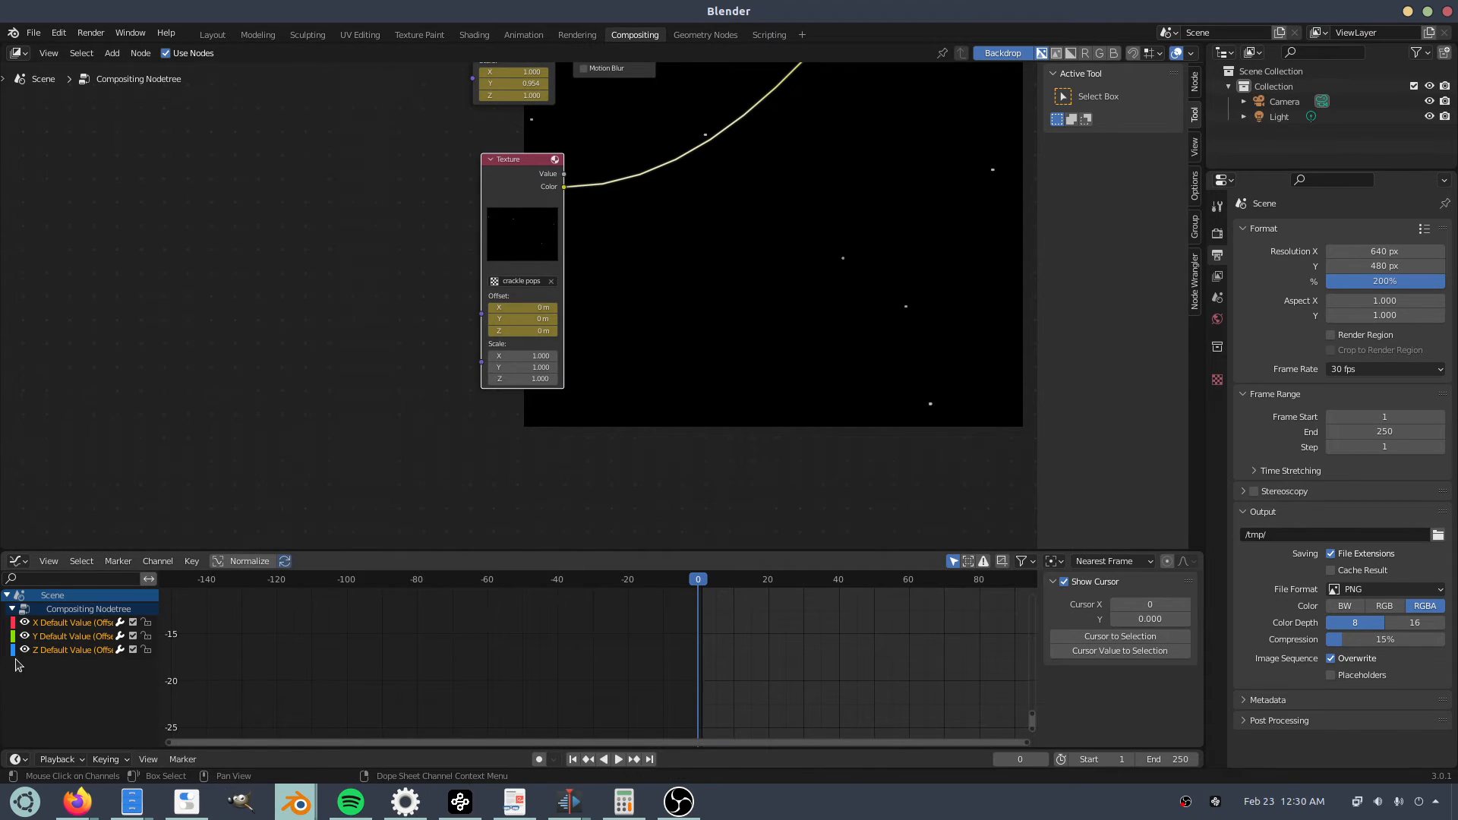
Select the crackle pops Y offset channel in the Graph Editor and open its list of available F-curve modifiers.
click(47, 642)
click(1124, 589)
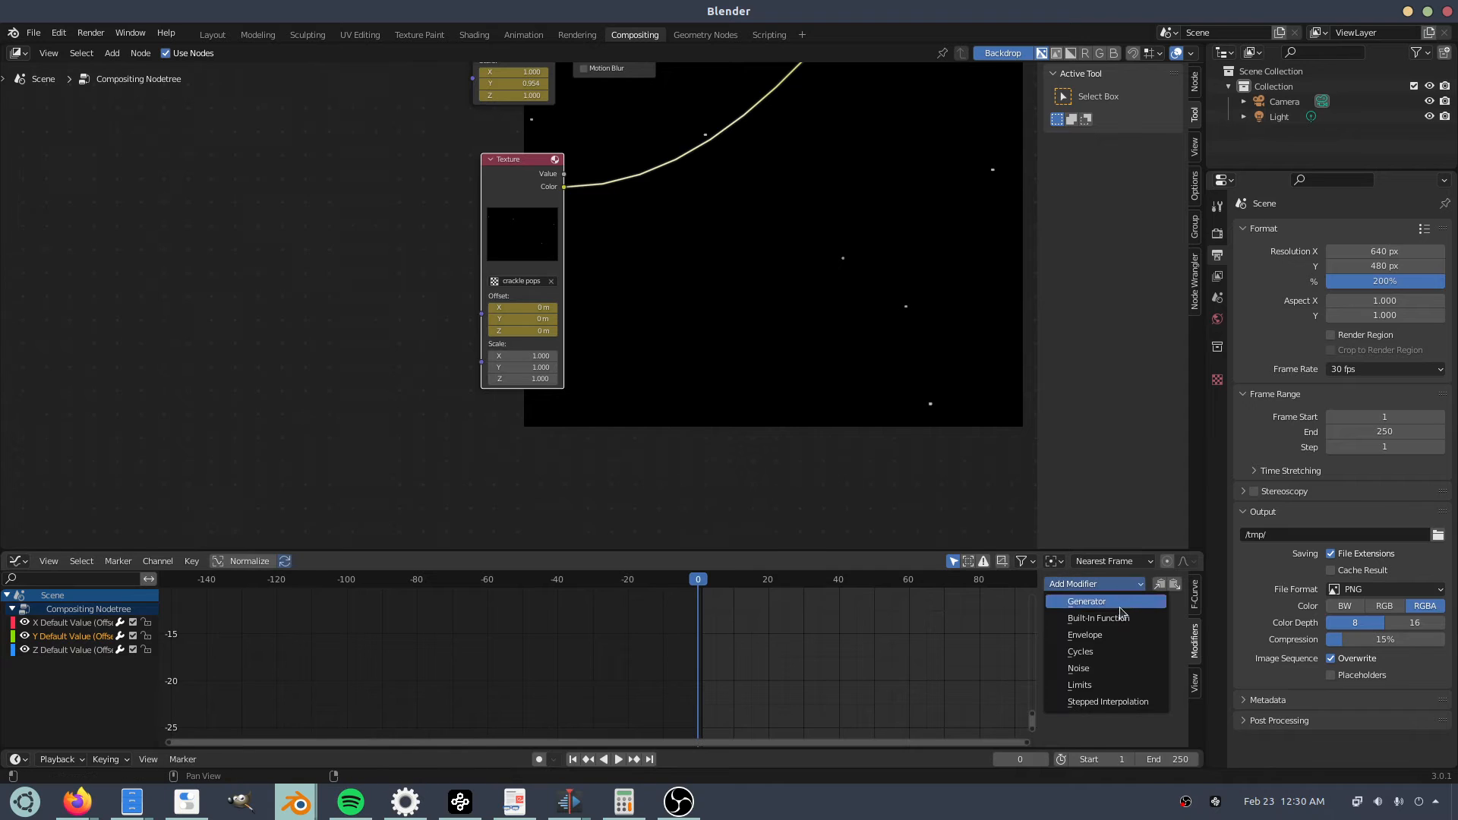
Add a Generator modifier to the Y offset curve of the crackle pops texture and play the animation to check it.
click(1114, 608)
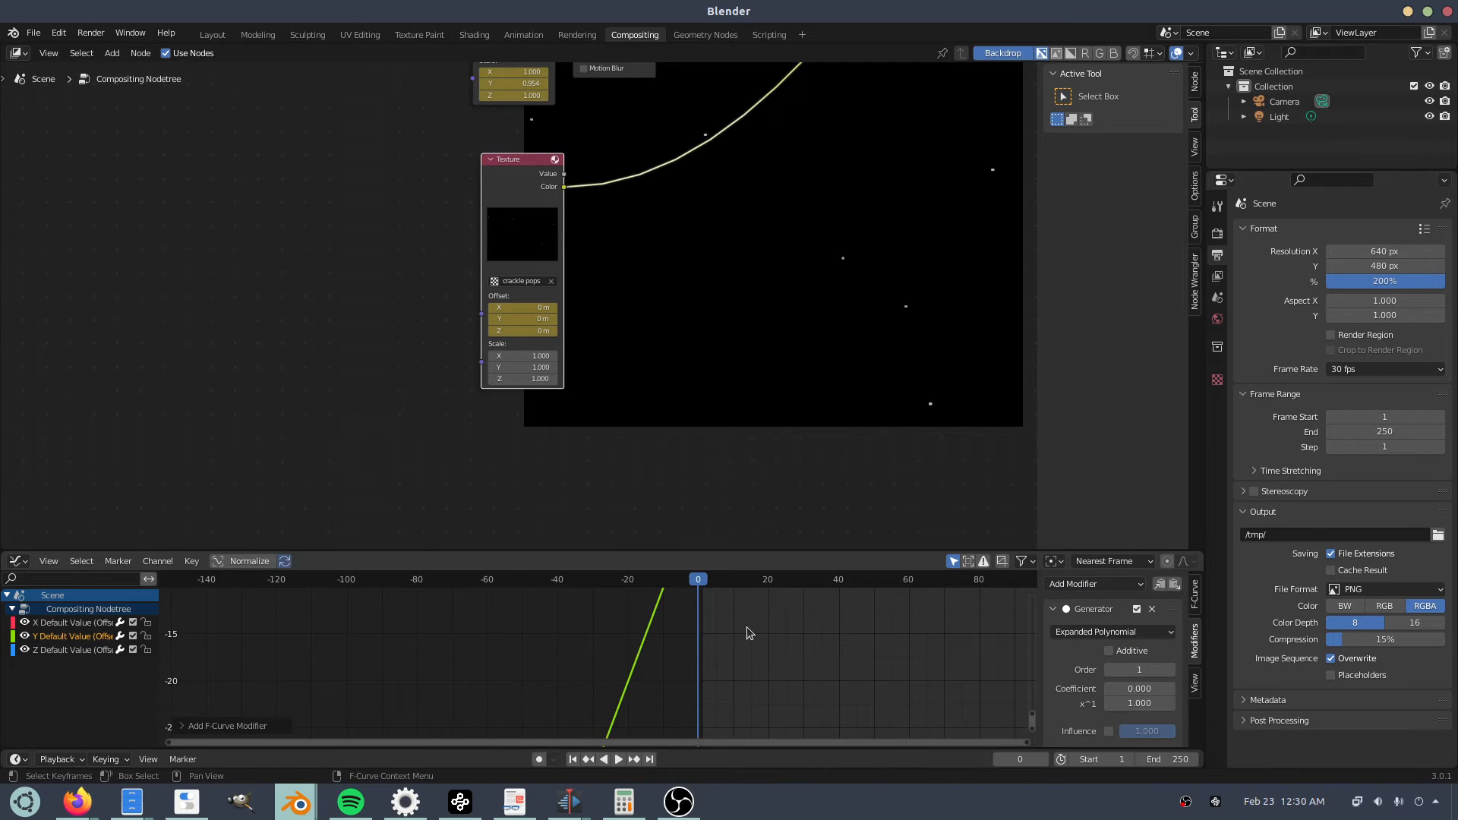
scroll(738, 628, down, 6)
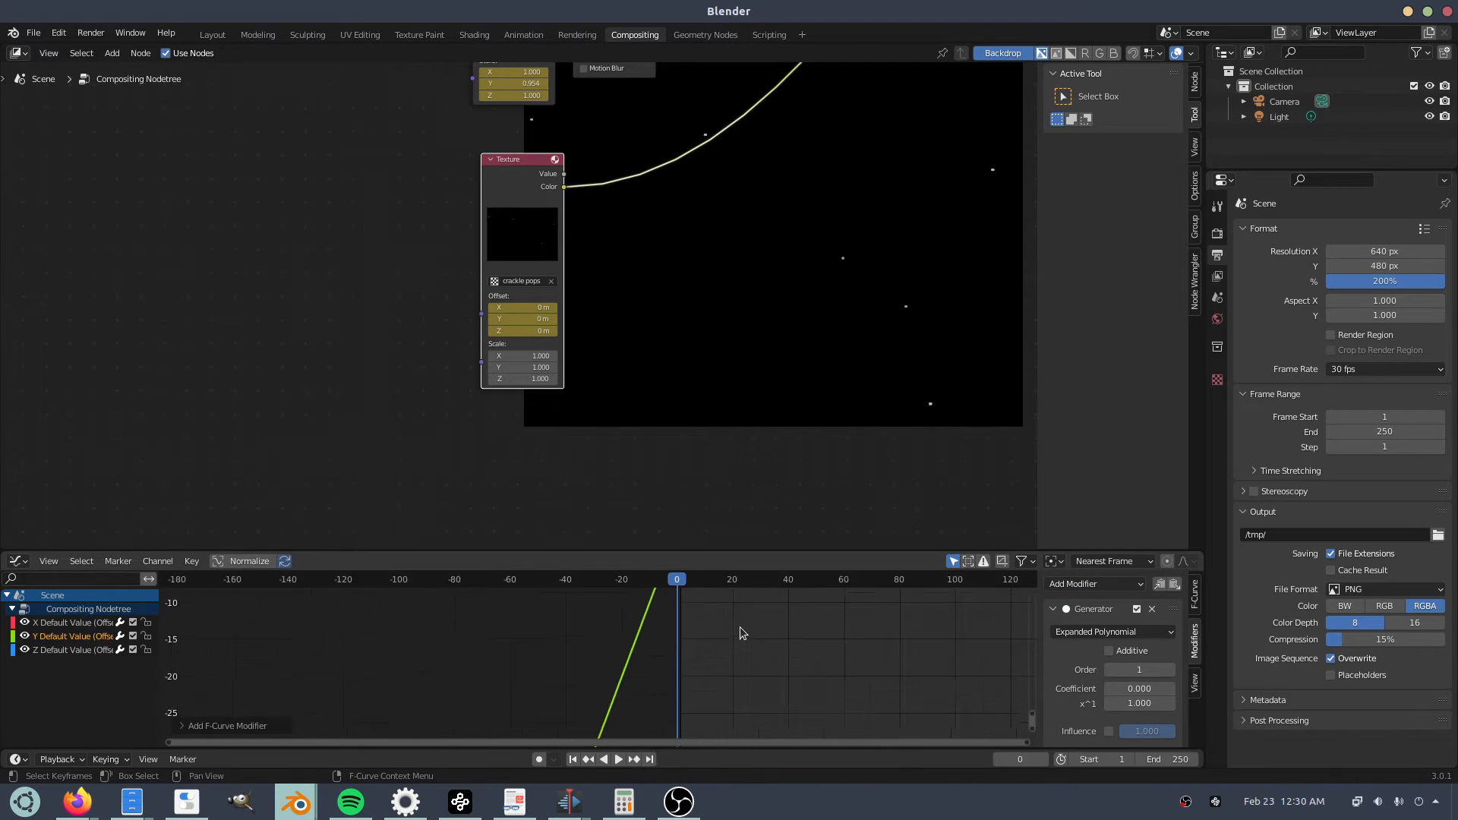
middle_drag(726, 708, 727, 632)
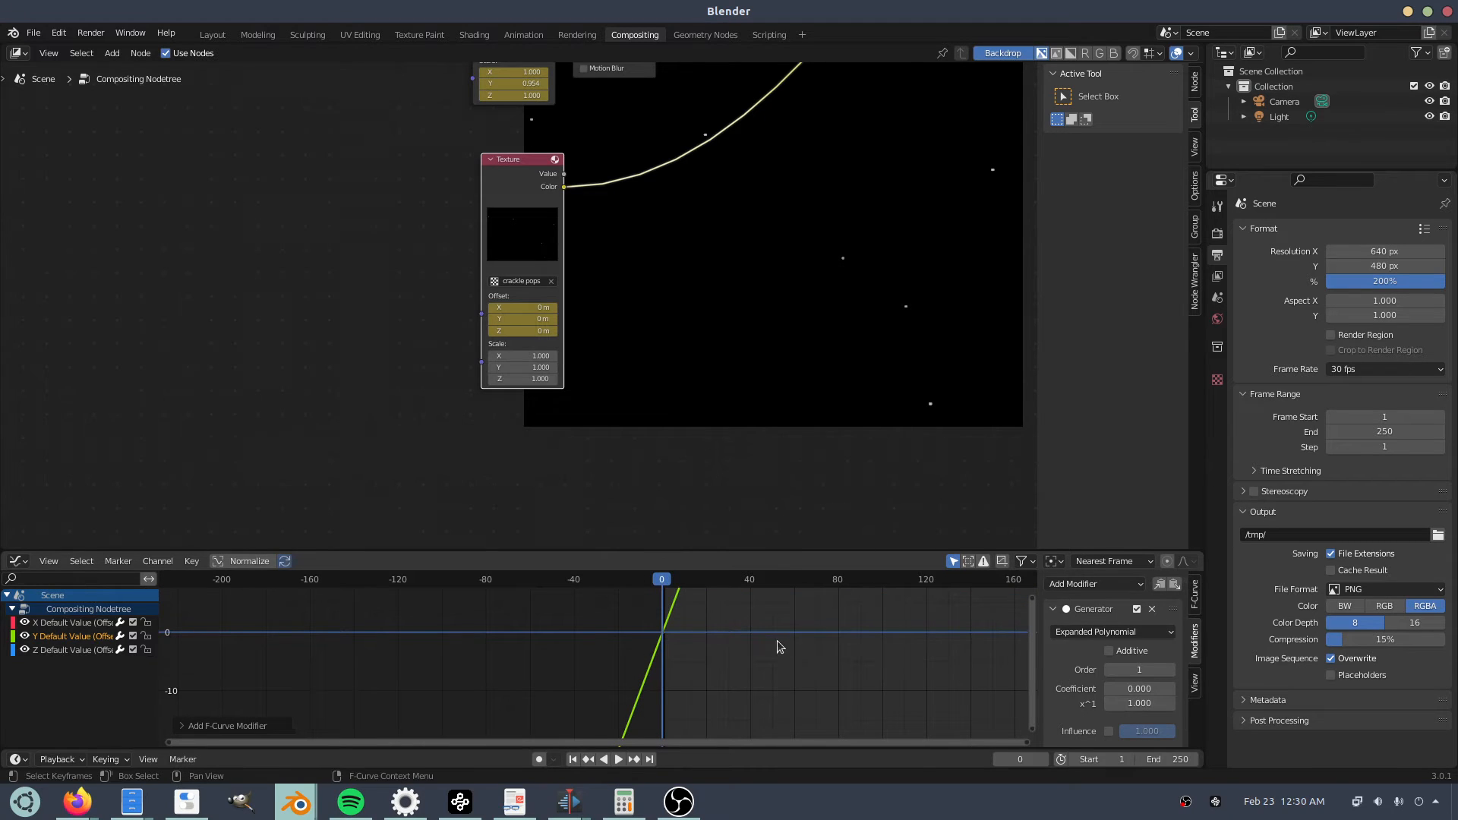
key(space)
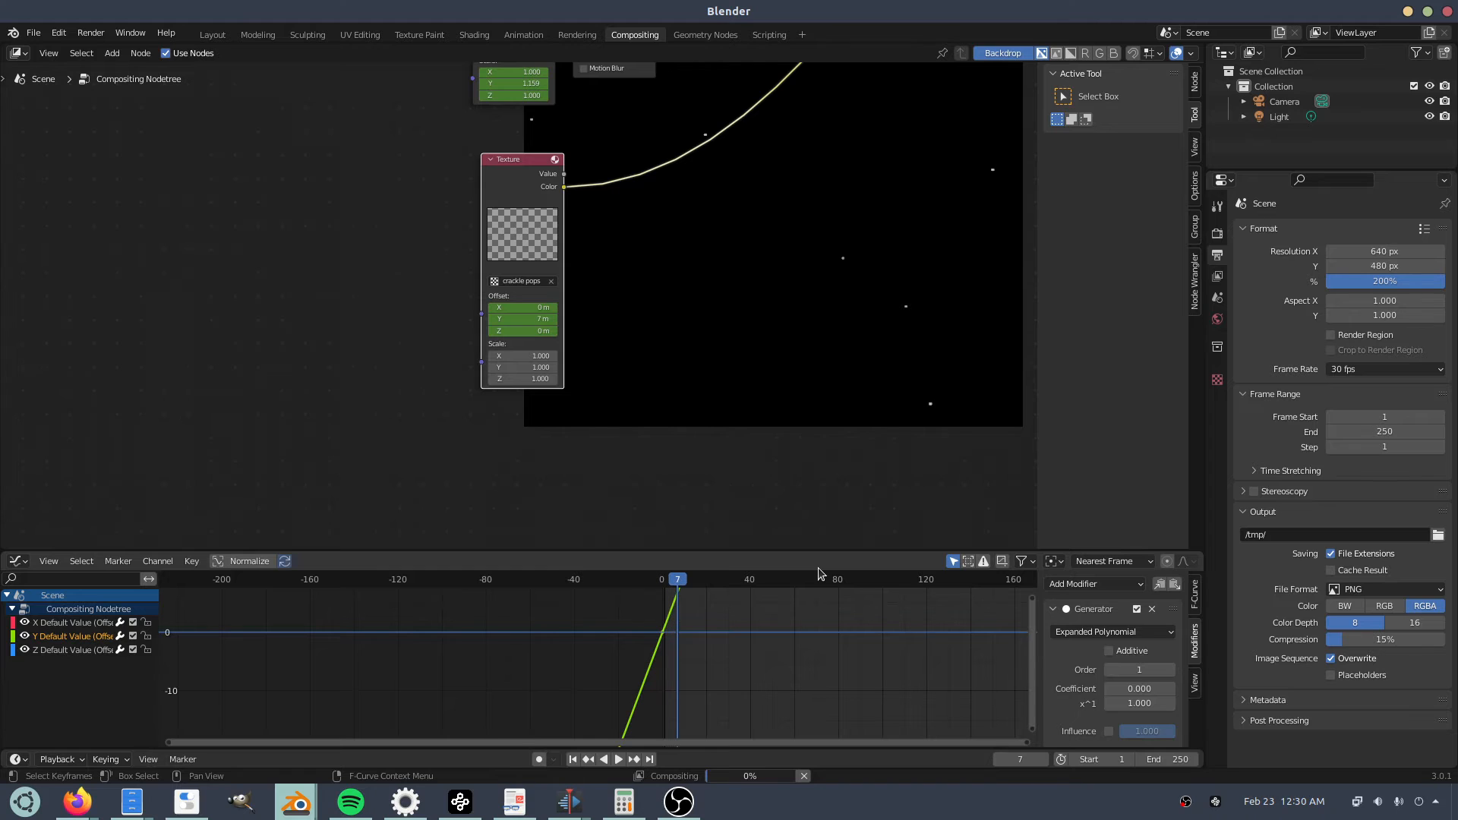
Duplicate the Add mix node and drop the copy onto the link from the crackle pops texture to the Viewer.
middle_drag(745, 145, 635, 380)
scroll(684, 243, down, 6)
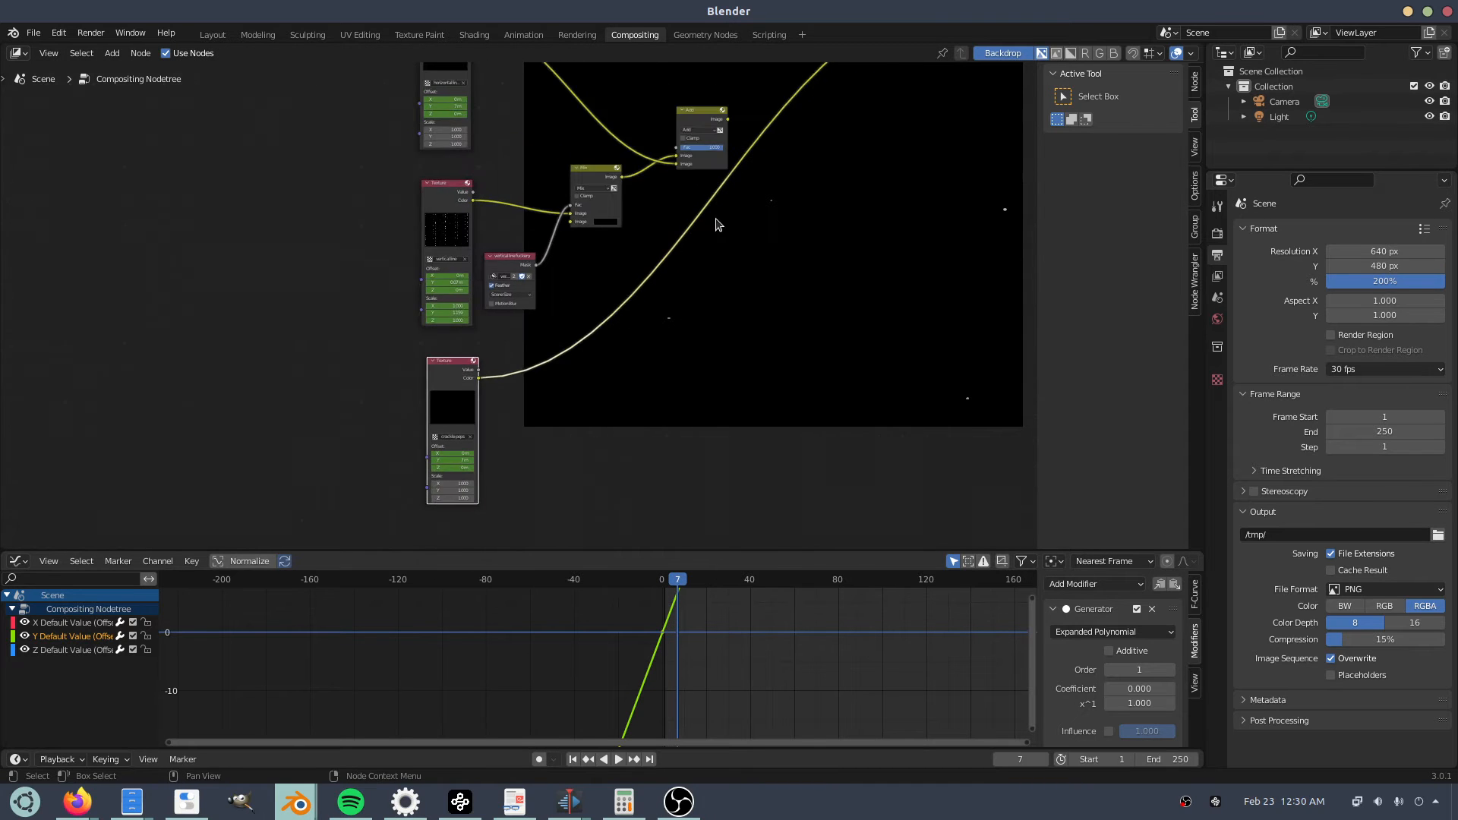
middle_drag(732, 175, 636, 273)
click(611, 220)
key(shift+d)
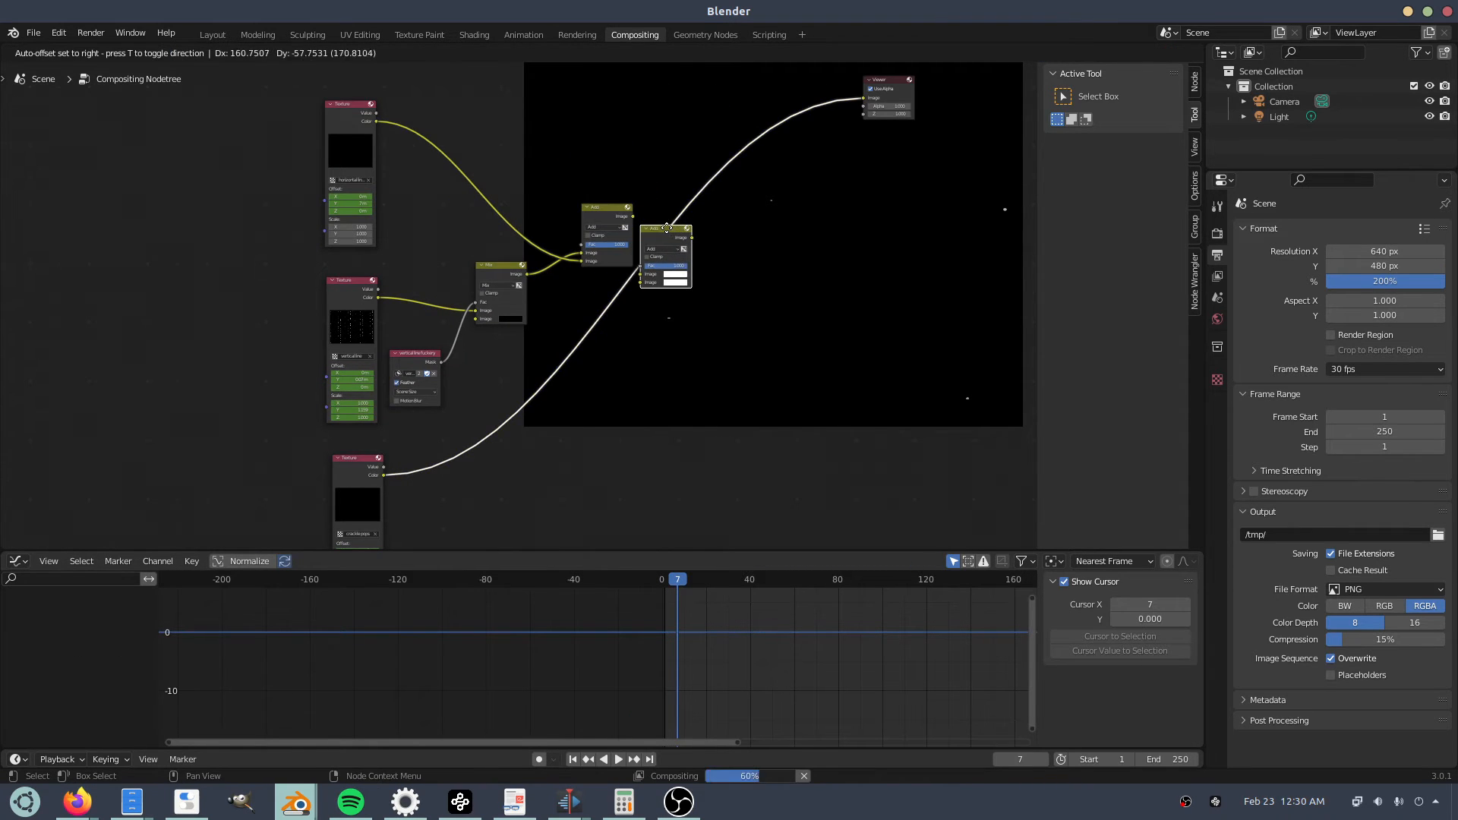
click(669, 243)
Link the original Add node's output into the duplicate's free image input, and link the duplicate's output to the Composite node.
scroll(682, 272, up, 3)
scroll(682, 273, up, 3)
drag(700, 163, 715, 267)
middle_drag(977, 238, 640, 458)
scroll(640, 454, down, 1)
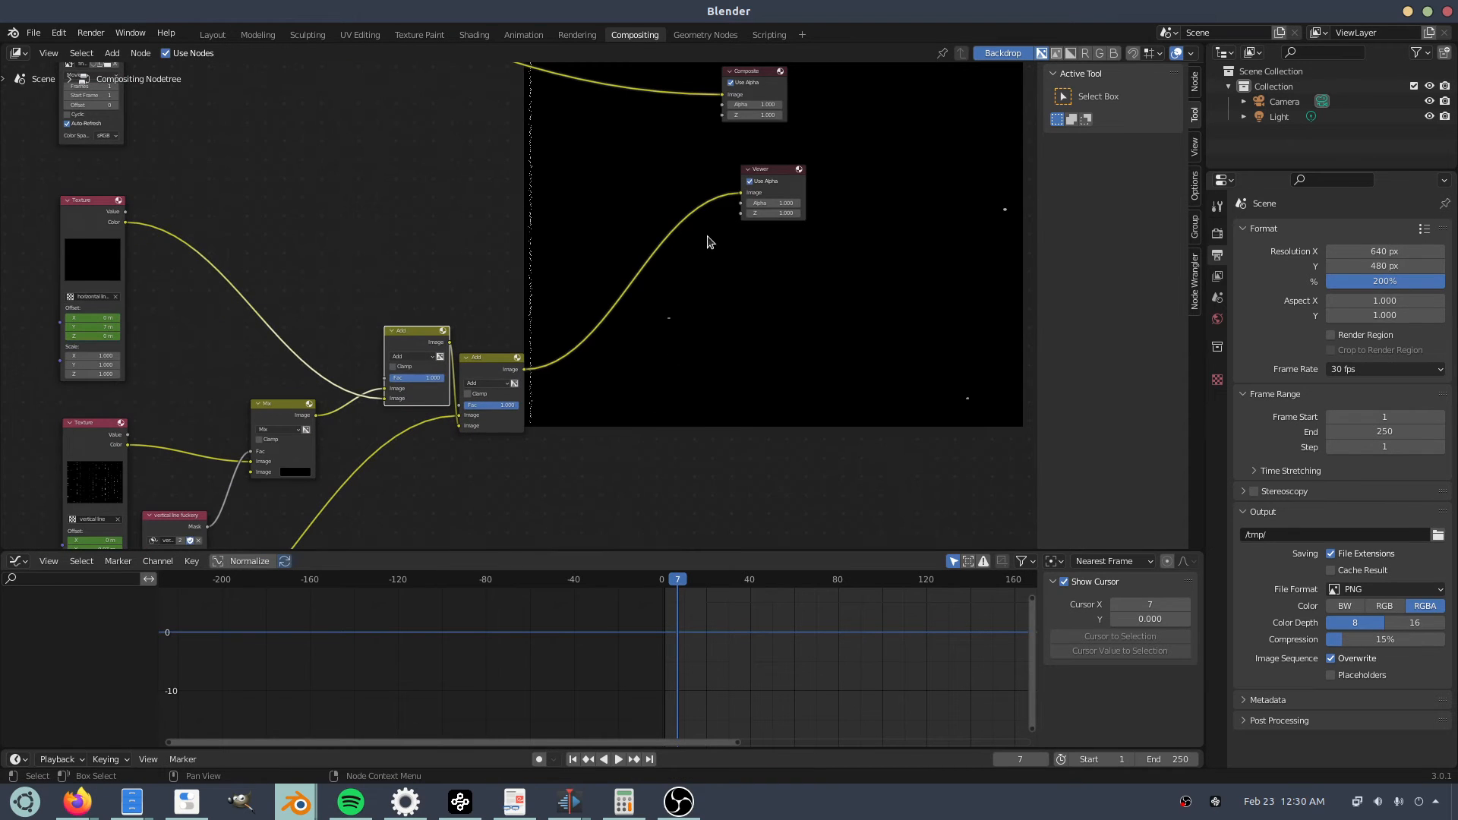
drag(526, 370, 723, 96)
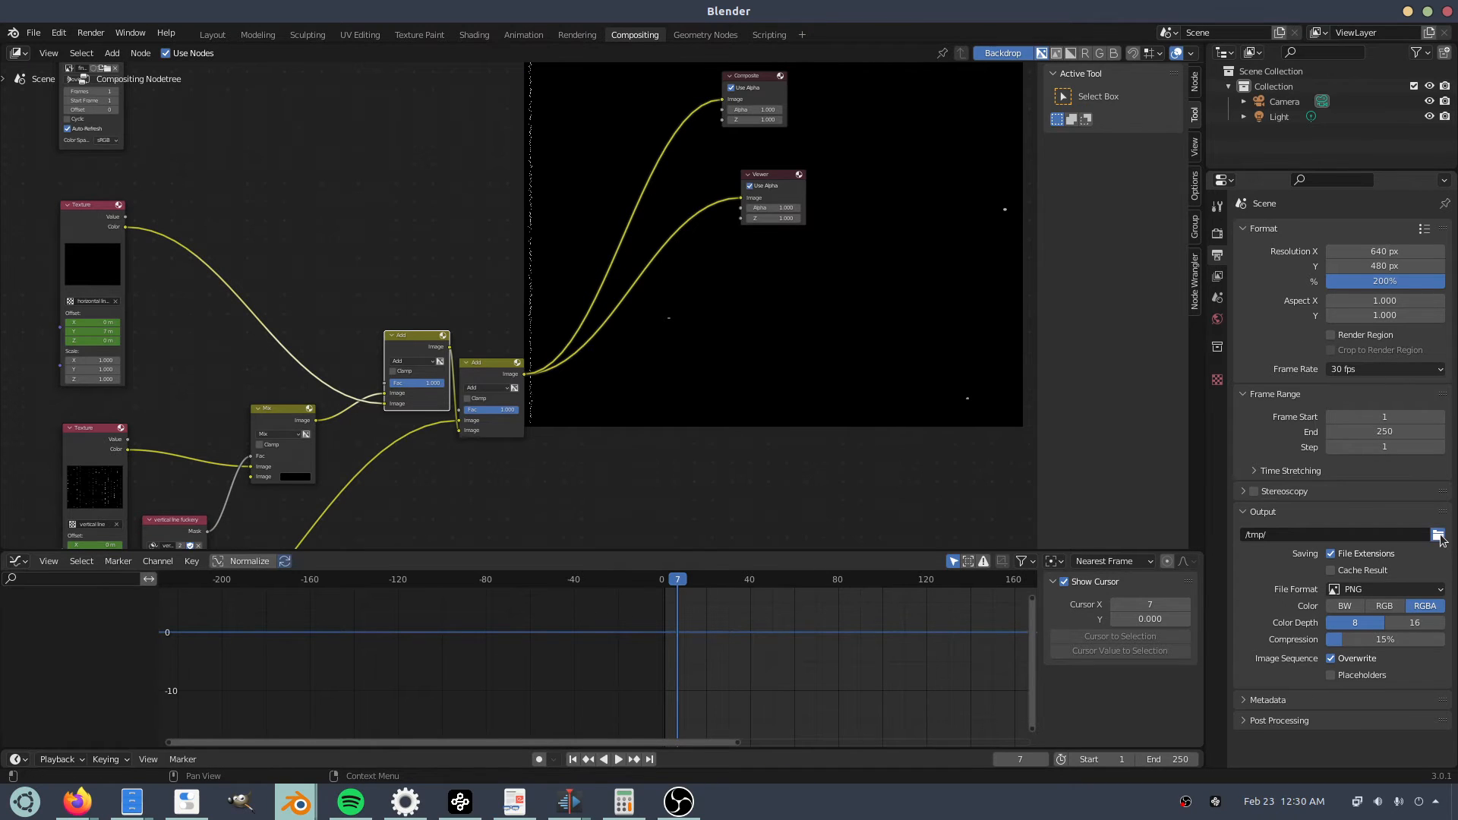
Create a folder named test inside Desktop/vhsify and set it as the render output path.
click(1438, 535)
click(366, 344)
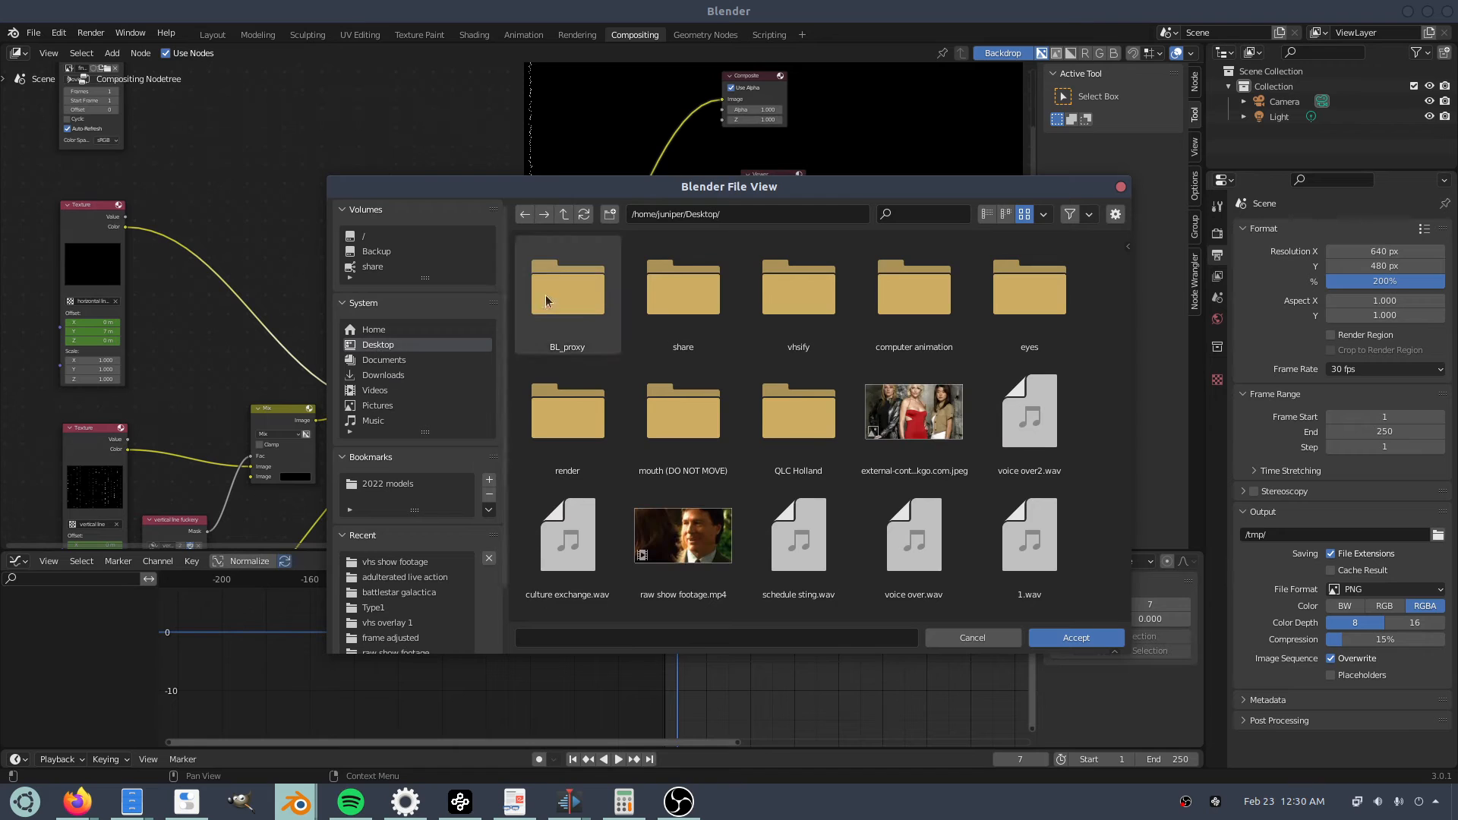
double_click(794, 287)
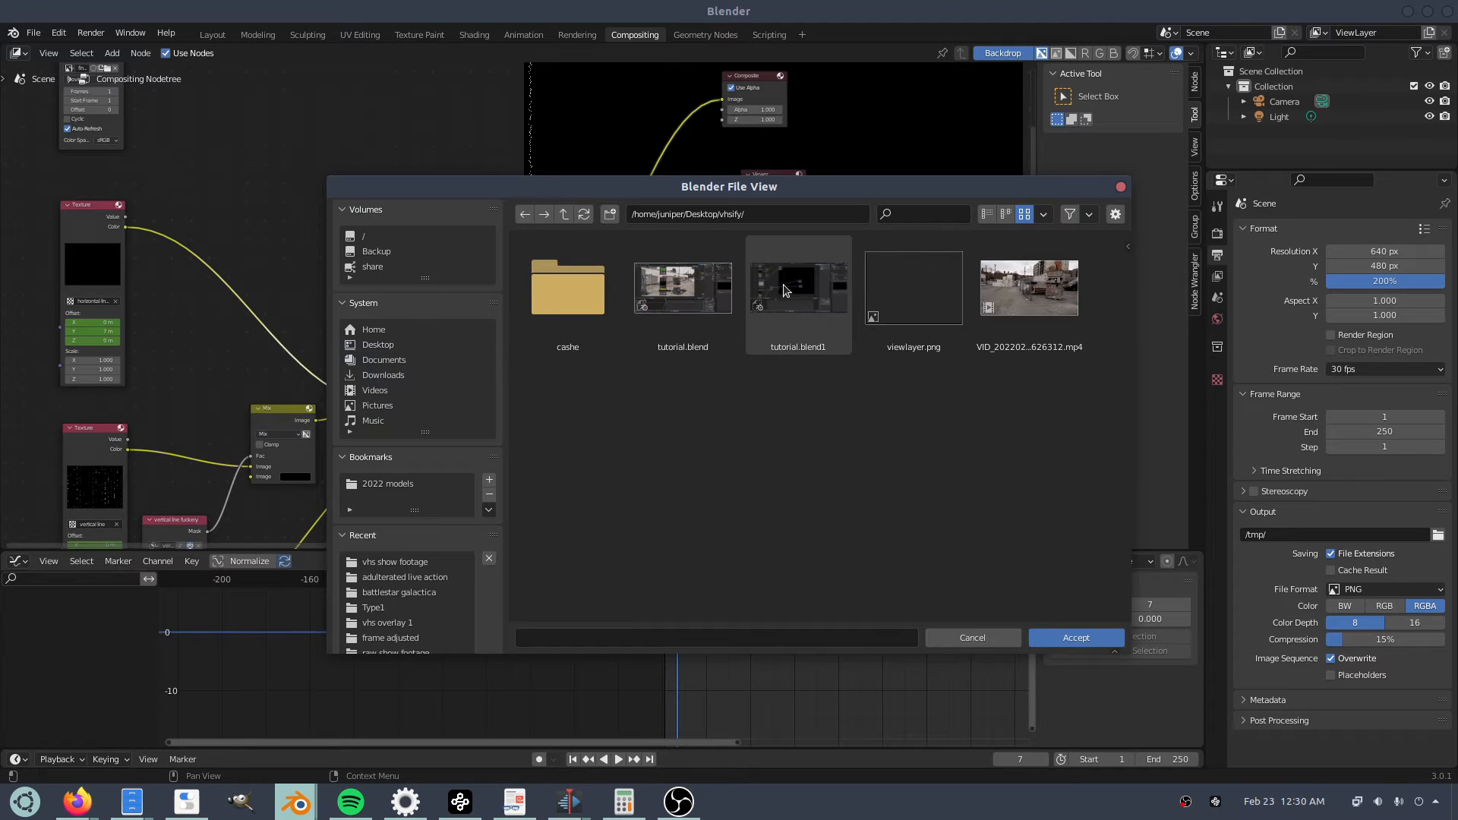
click(610, 215)
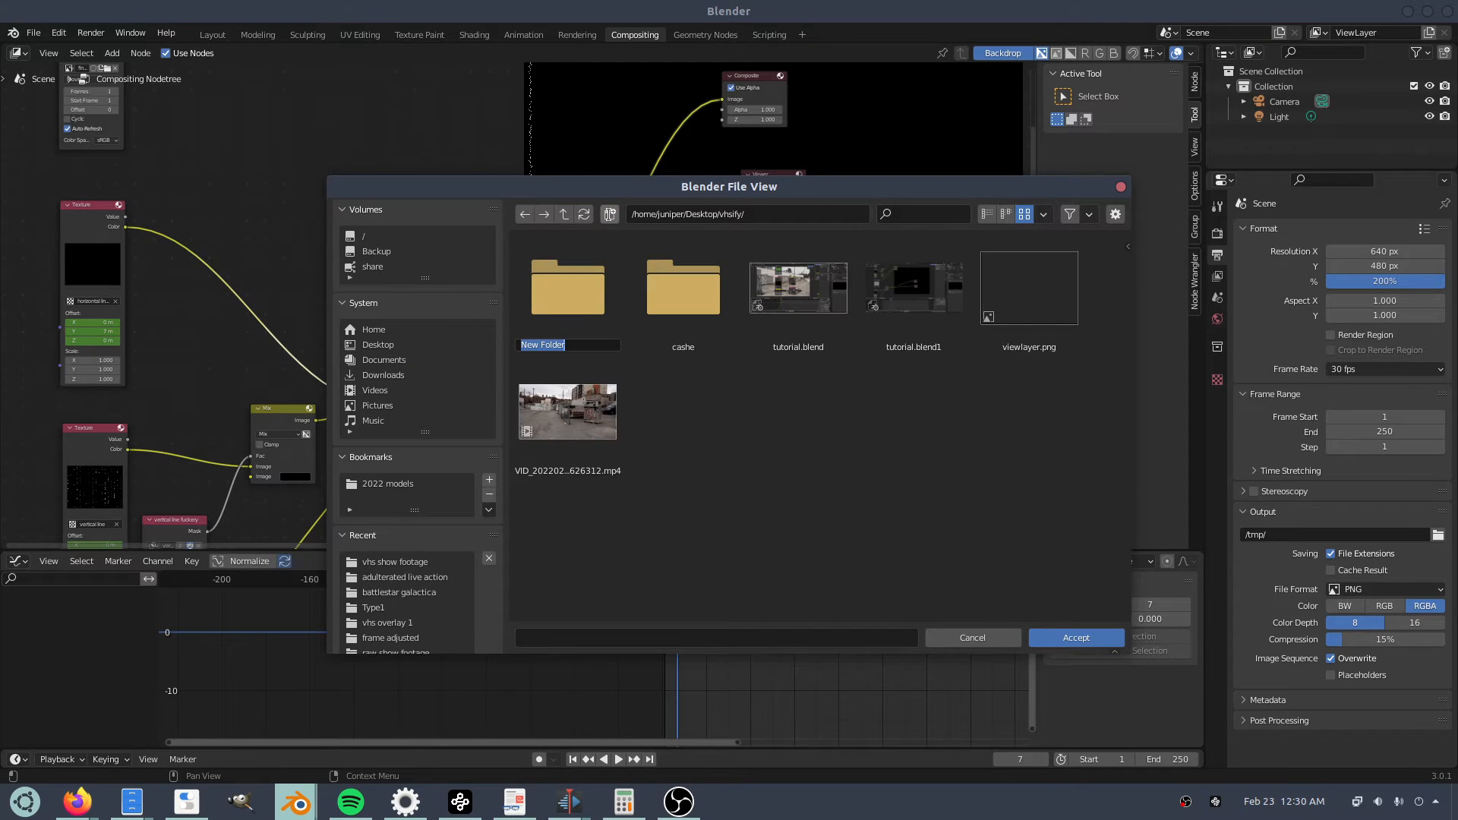
text(test)
key(Return)
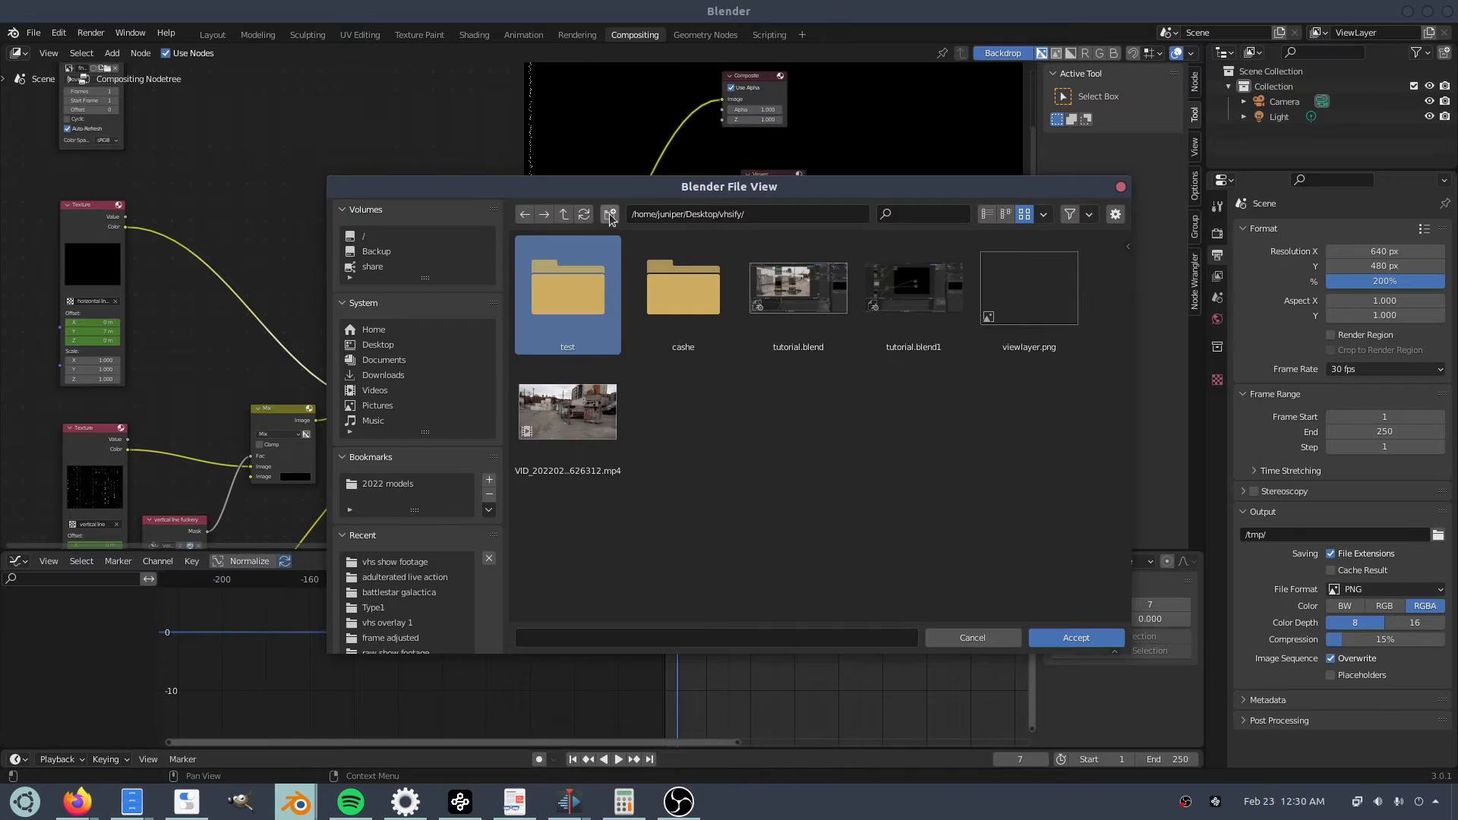
double_click(580, 327)
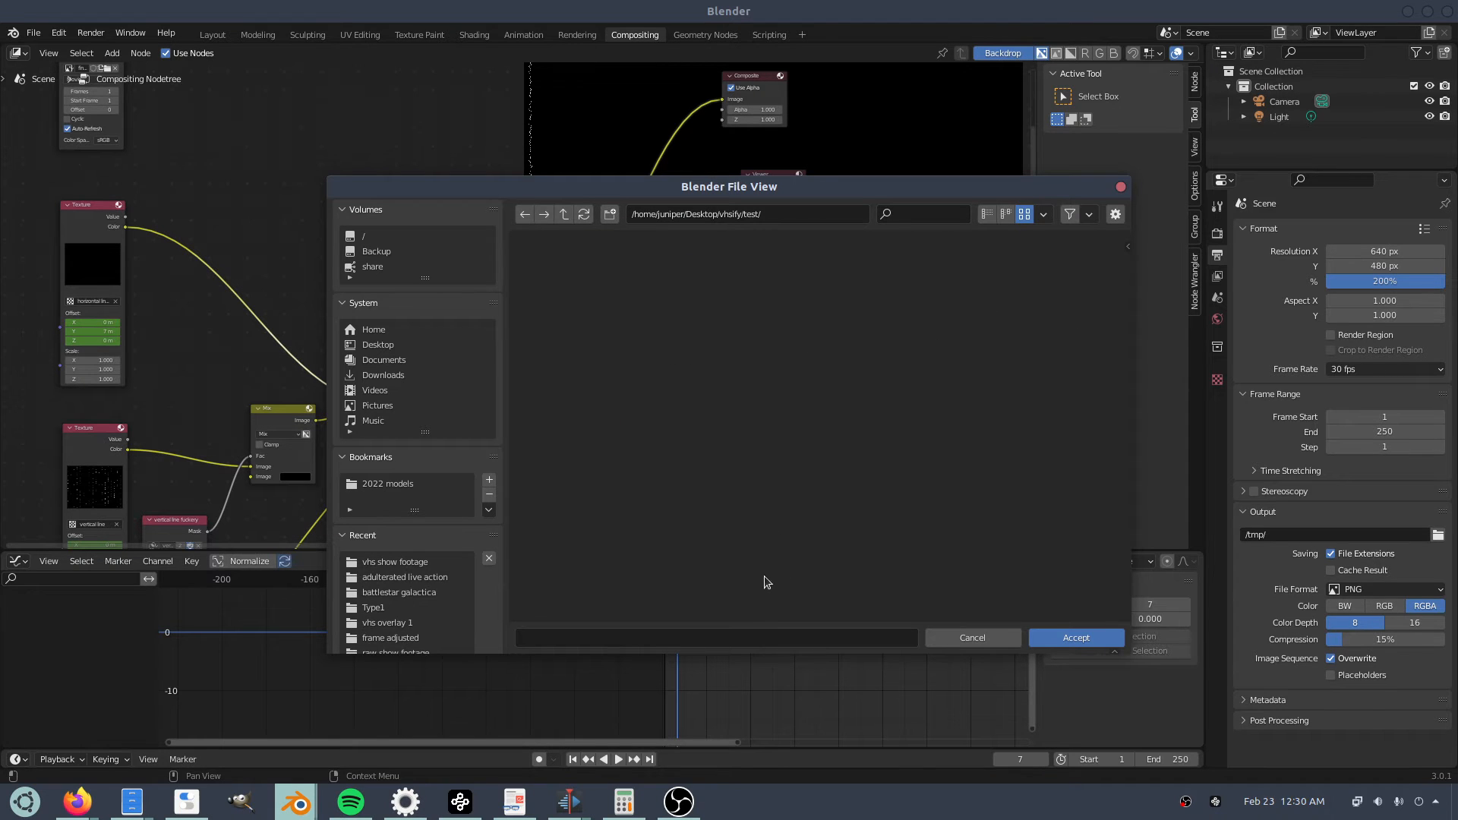
click(1076, 638)
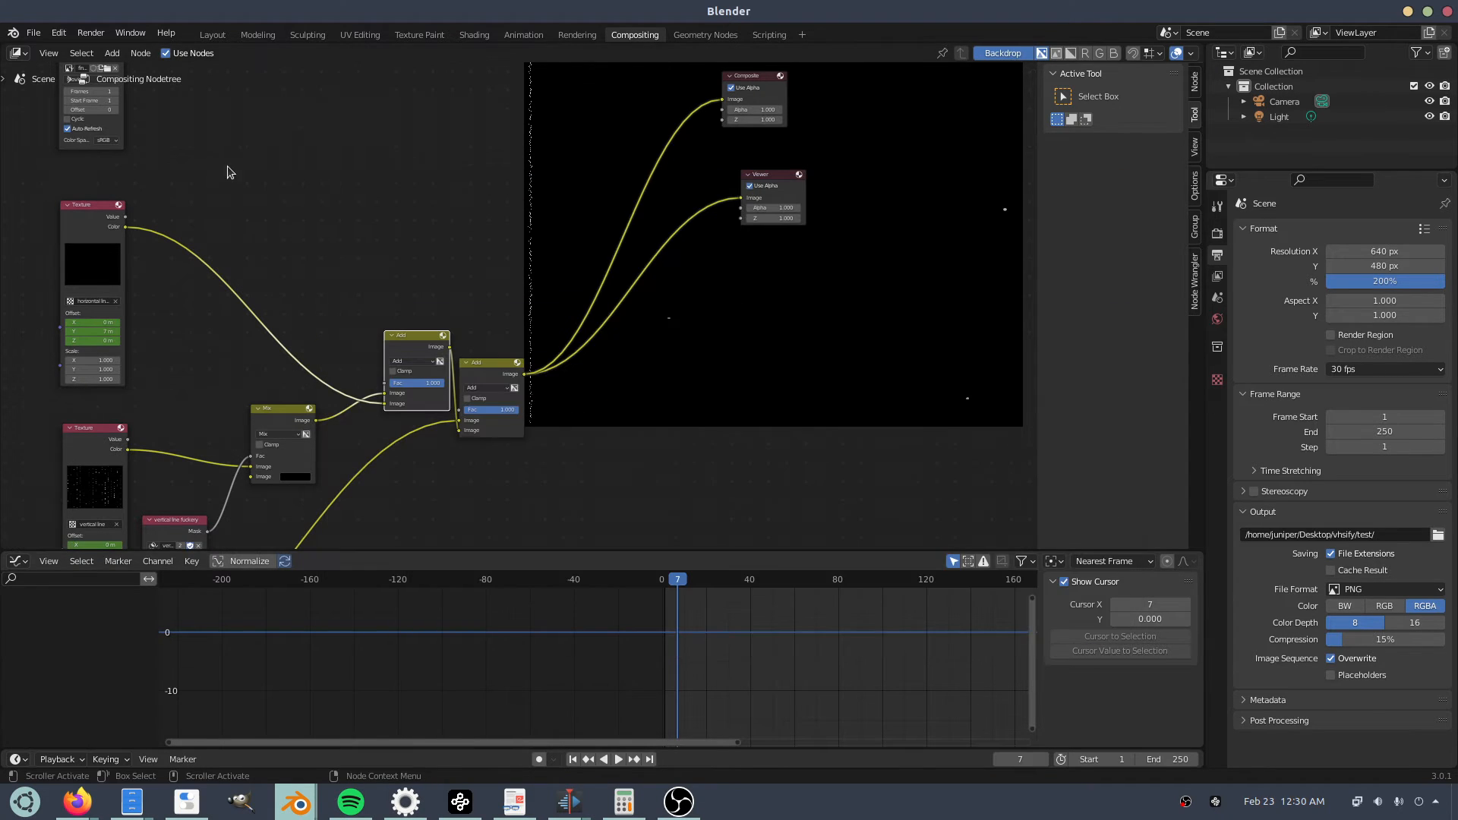
Render the animation, check the compositor while frames process, and close the render window.
click(88, 33)
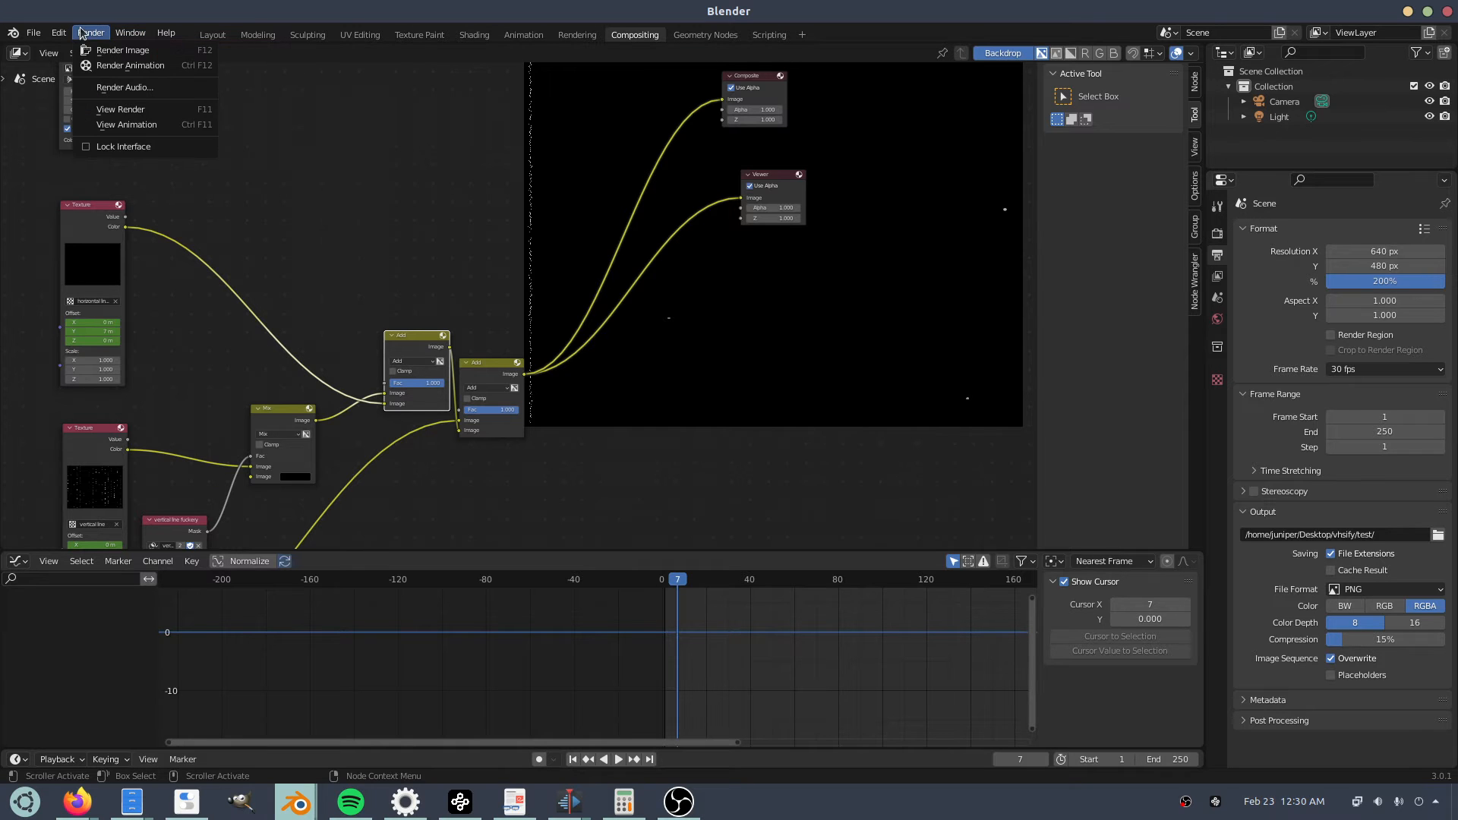
click(108, 70)
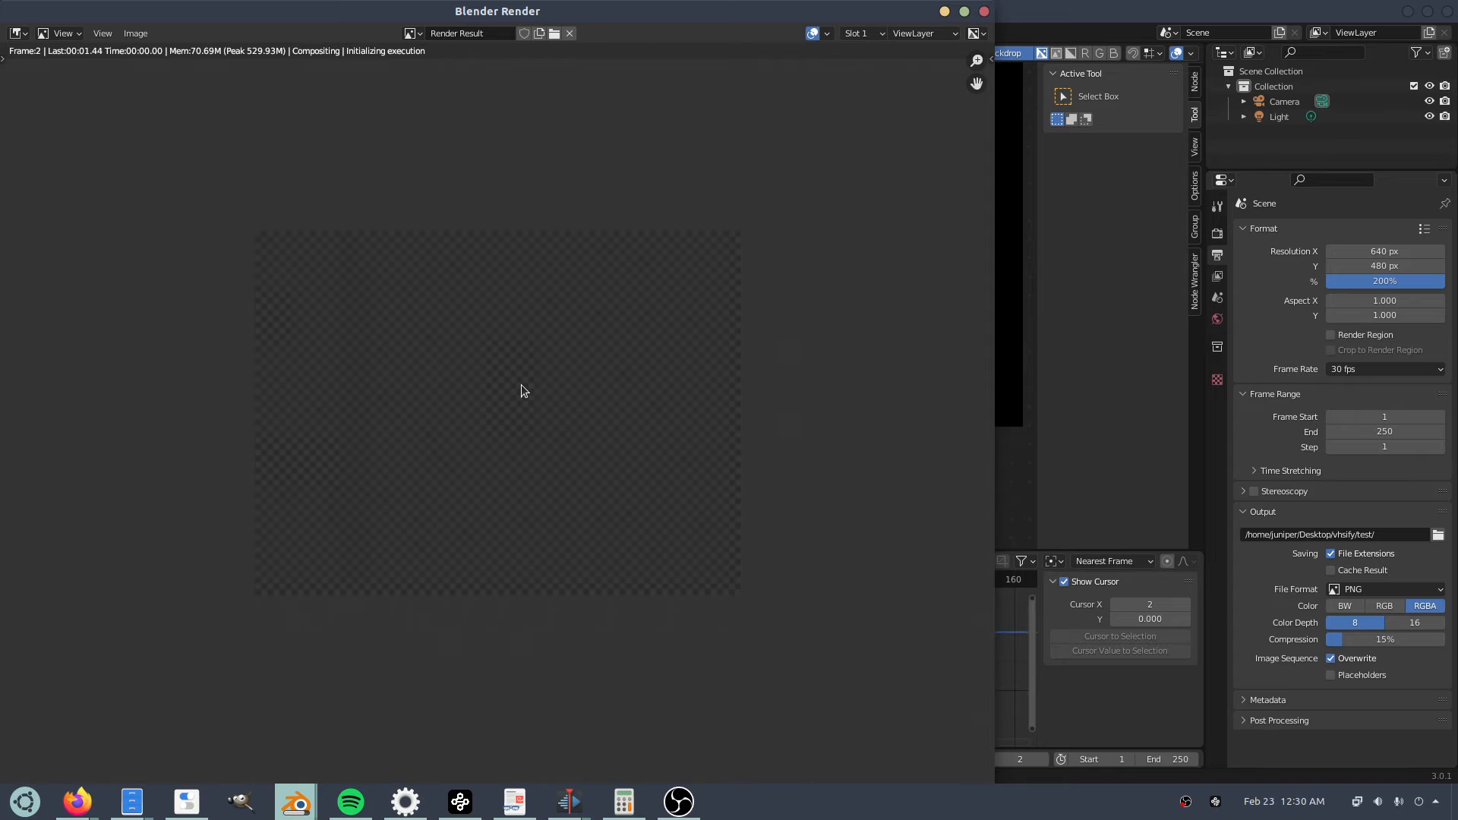
click(304, 809)
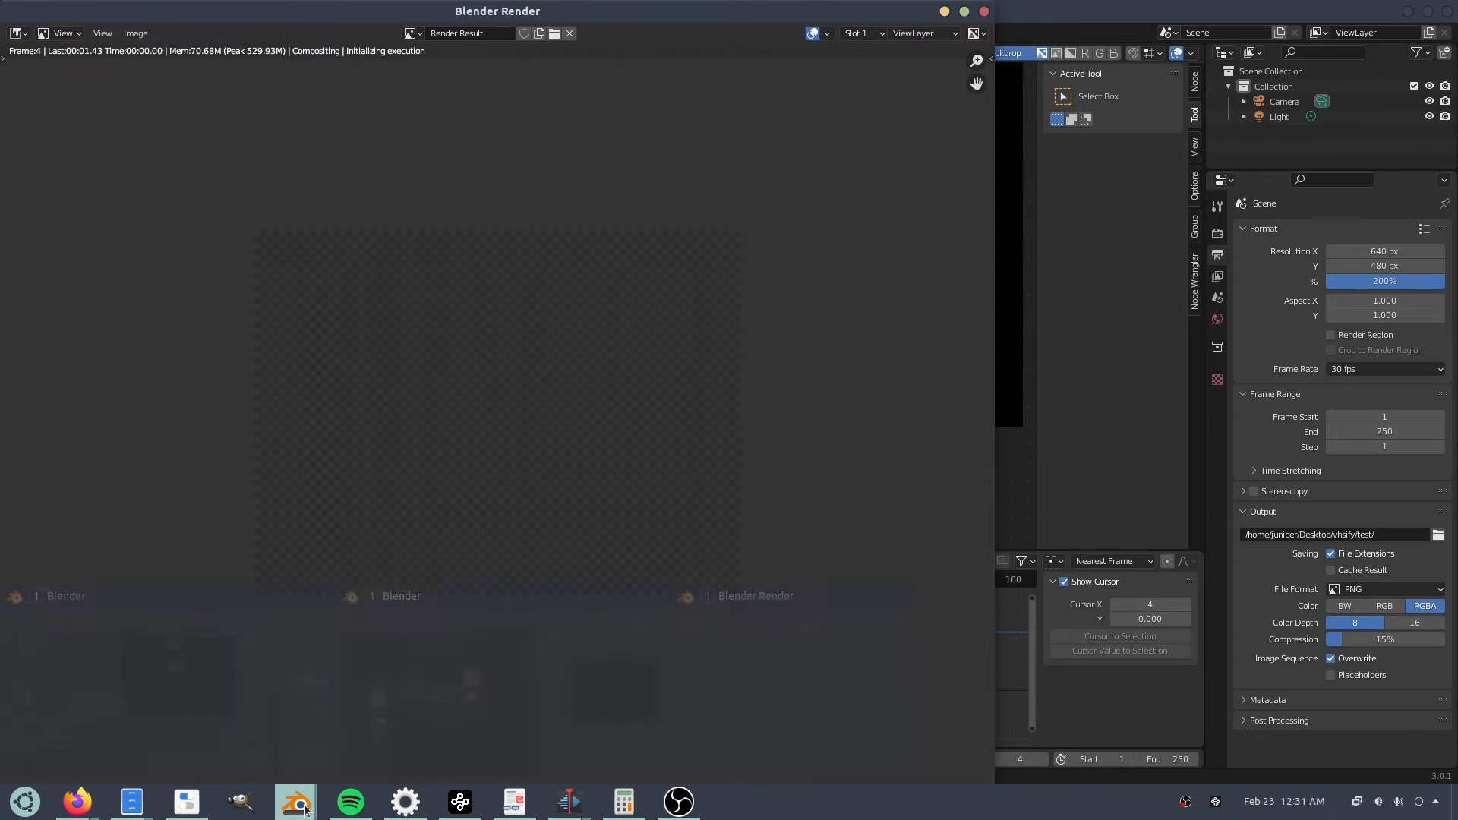
middle_drag(788, 343, 741, 426)
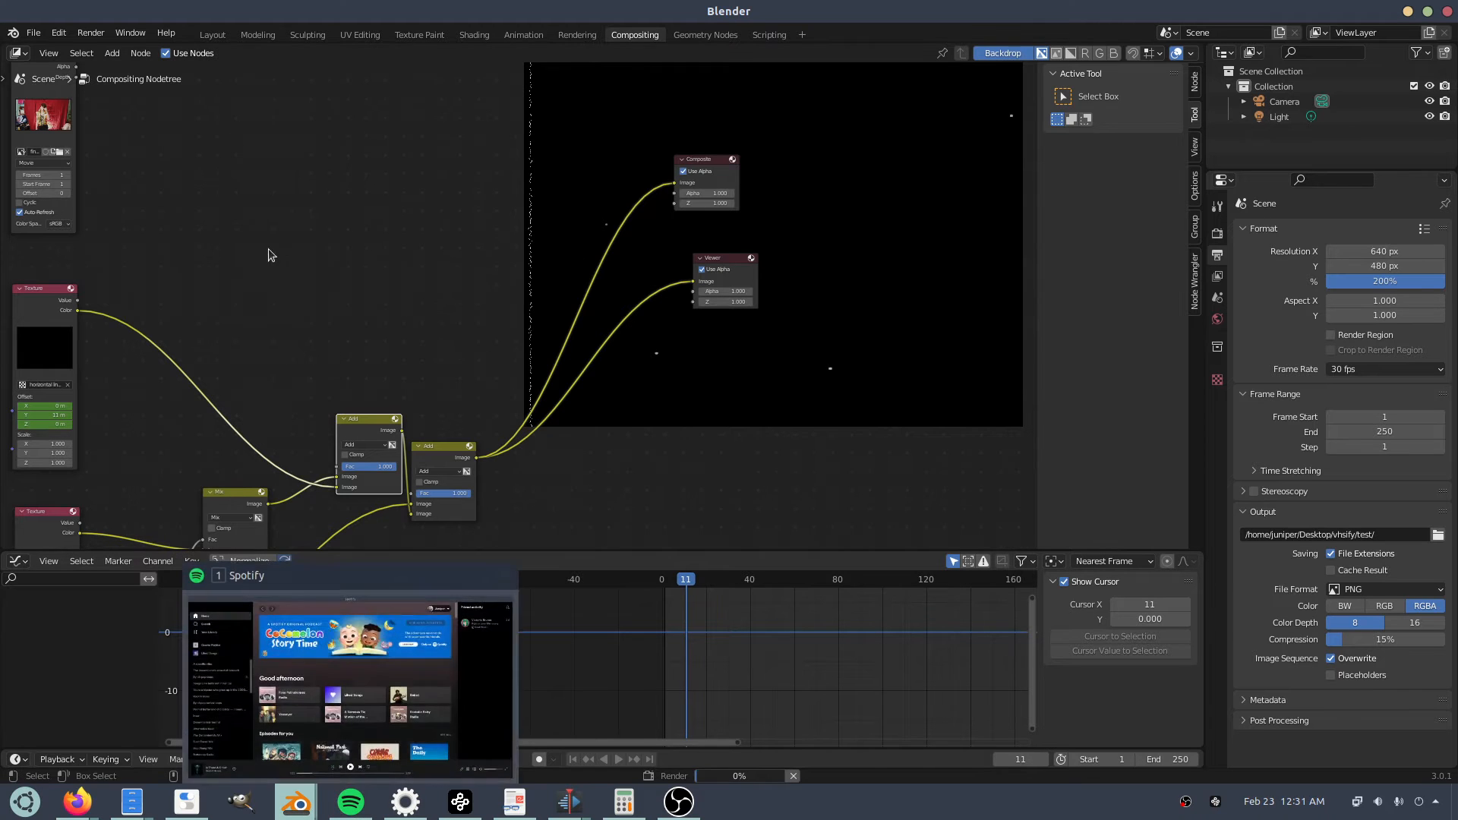
click(288, 809)
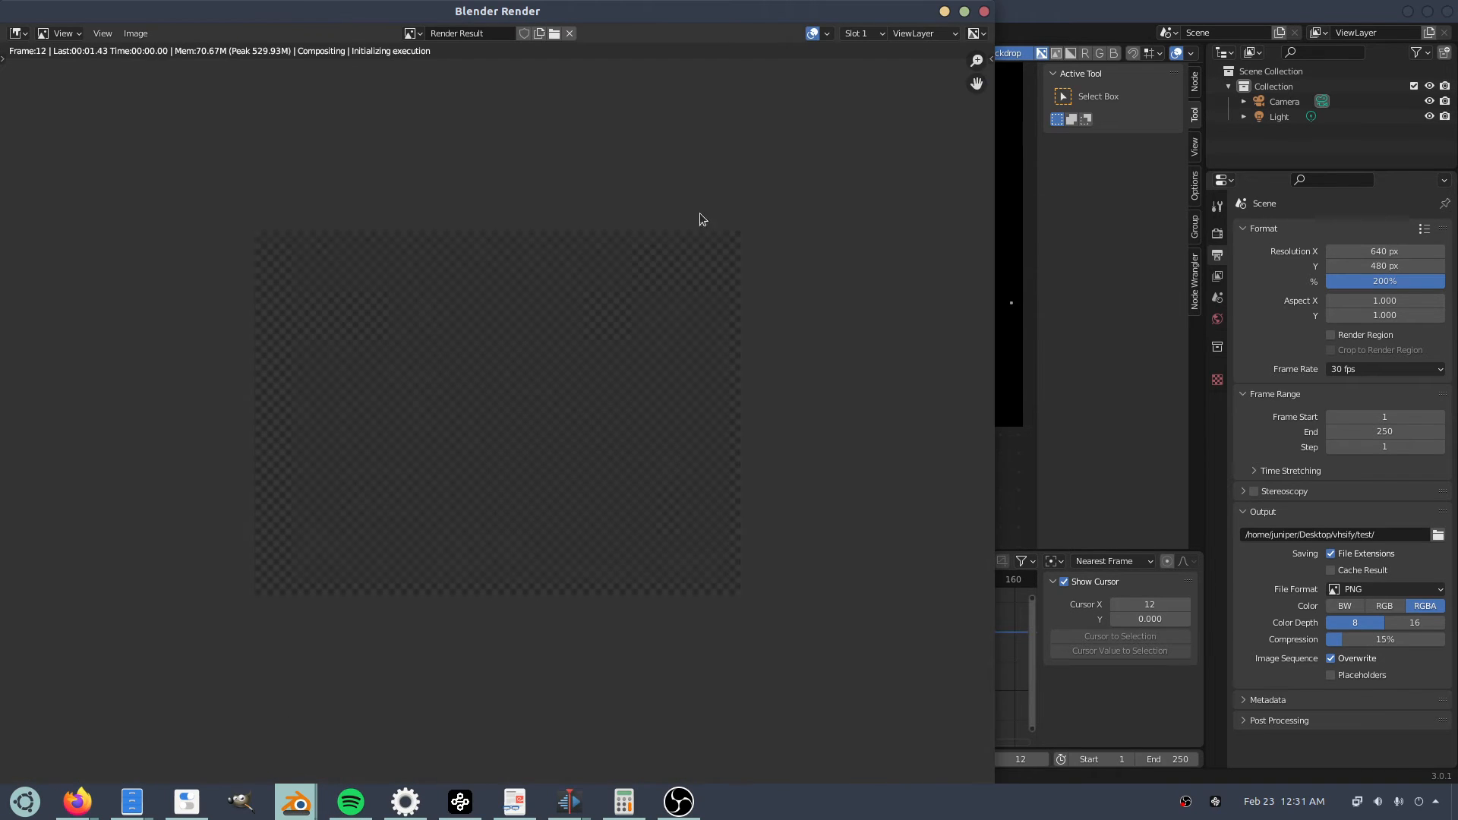
click(983, 12)
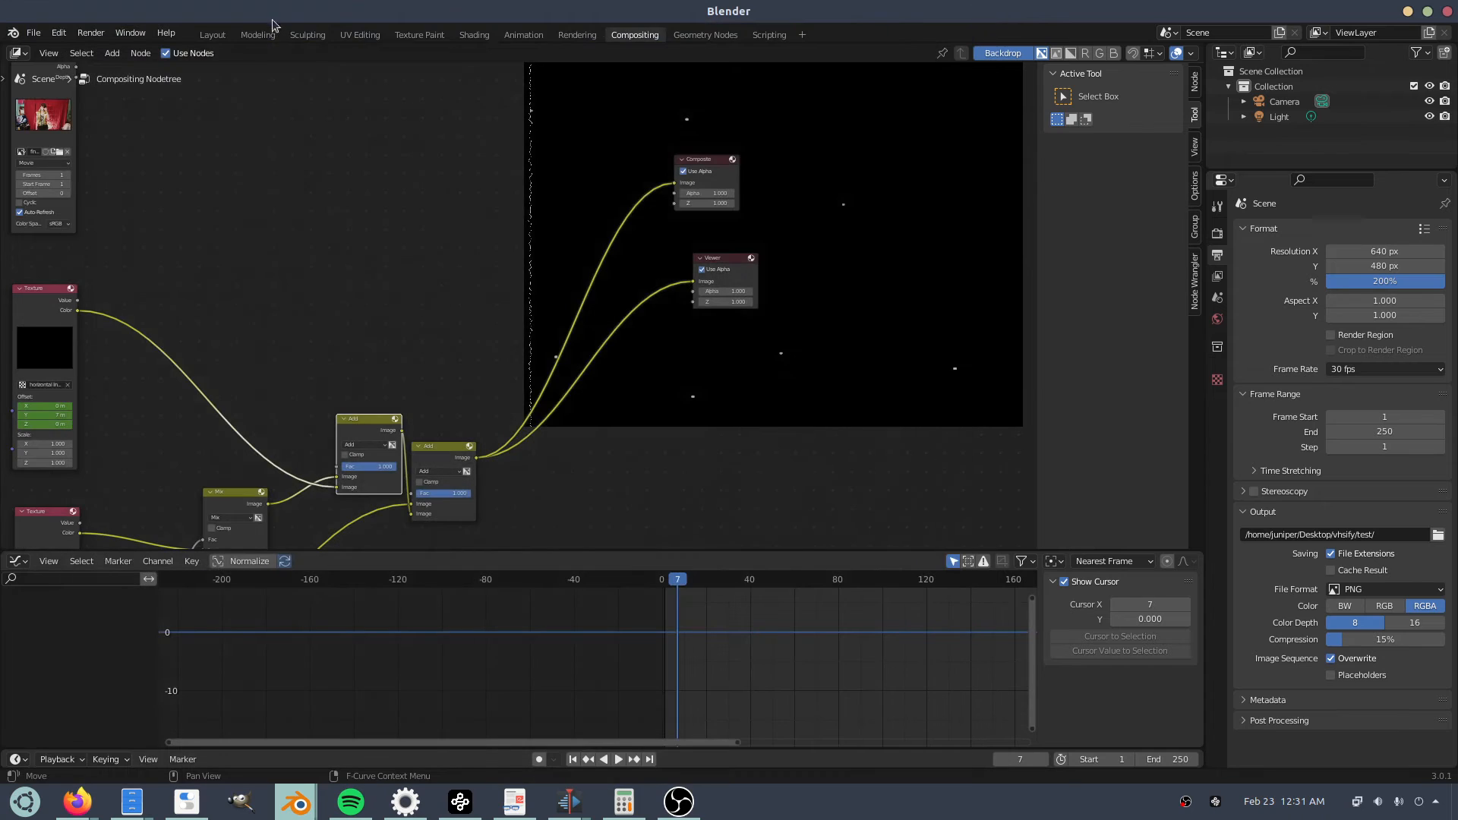
Play back the rendered animation in the animation player, watch the line noise and crackle pops, and close the player.
click(90, 33)
click(135, 136)
drag(635, 112, 827, 54)
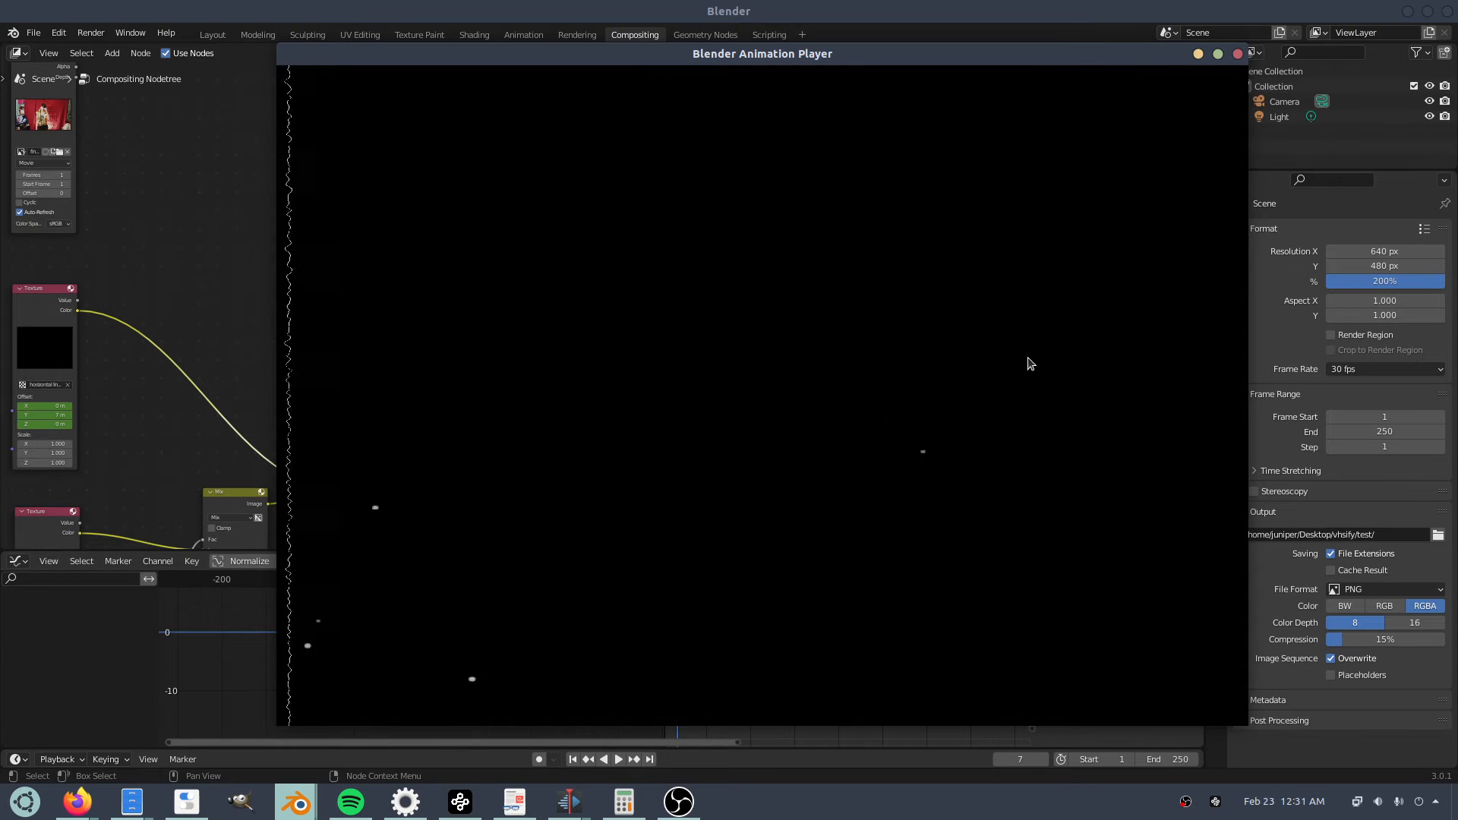
click(1237, 54)
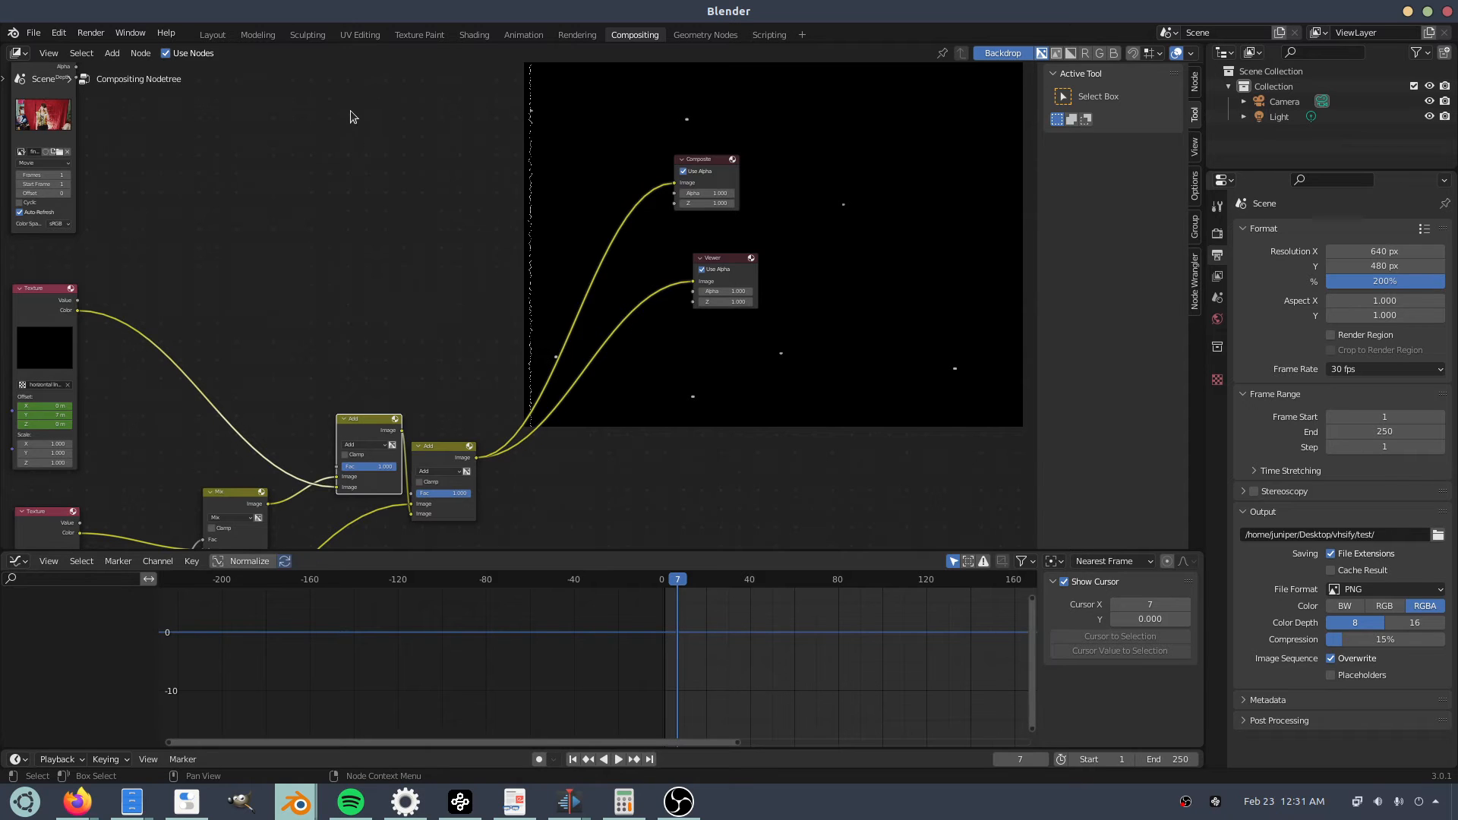
Return to frame 0 and add a Noise modifier to the Z offset curve of the crackle pops texture node.
middle_drag(185, 449, 558, 244)
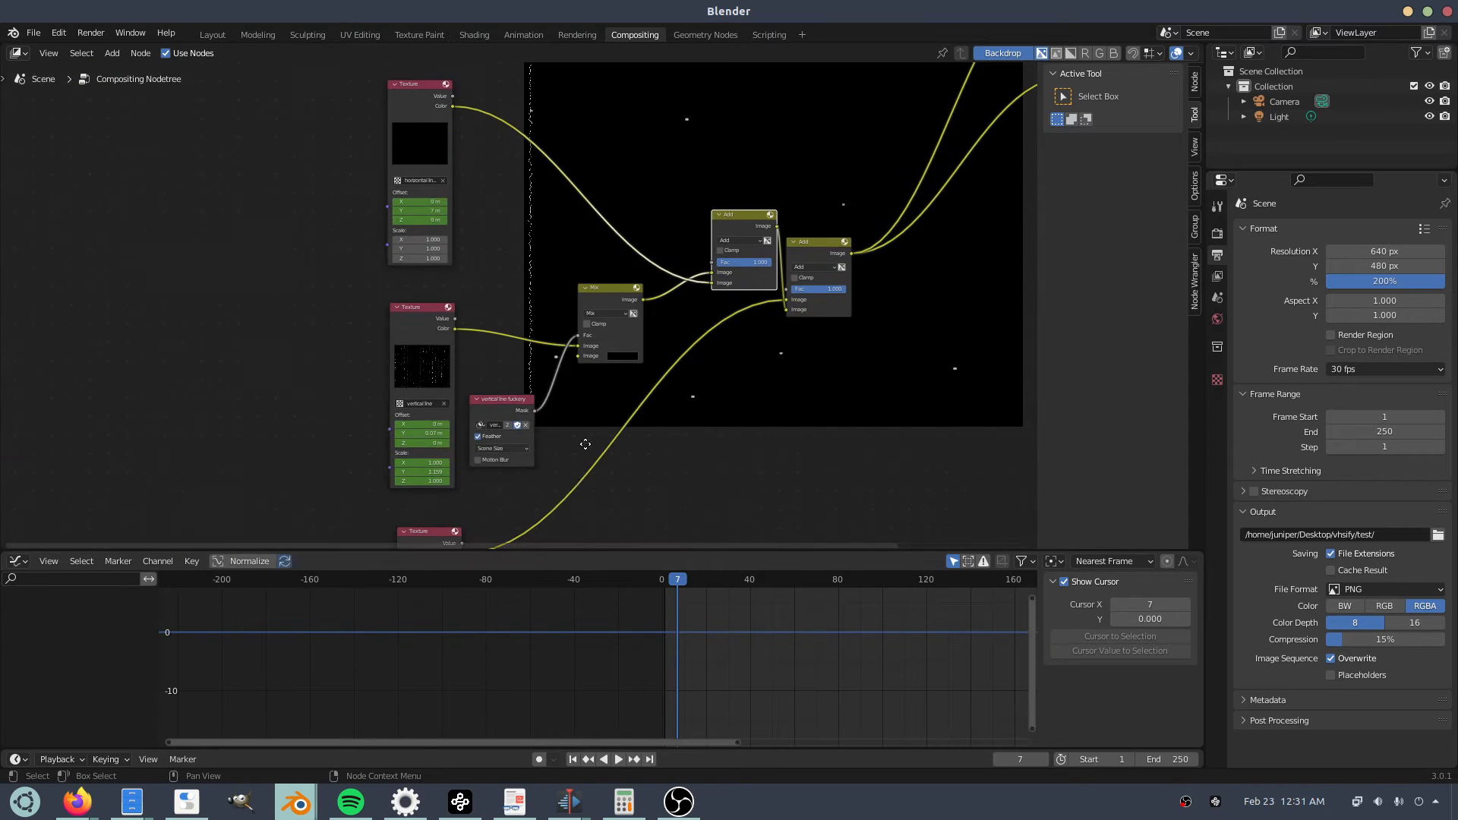
middle_drag(586, 443, 628, 240)
drag(671, 587, 659, 586)
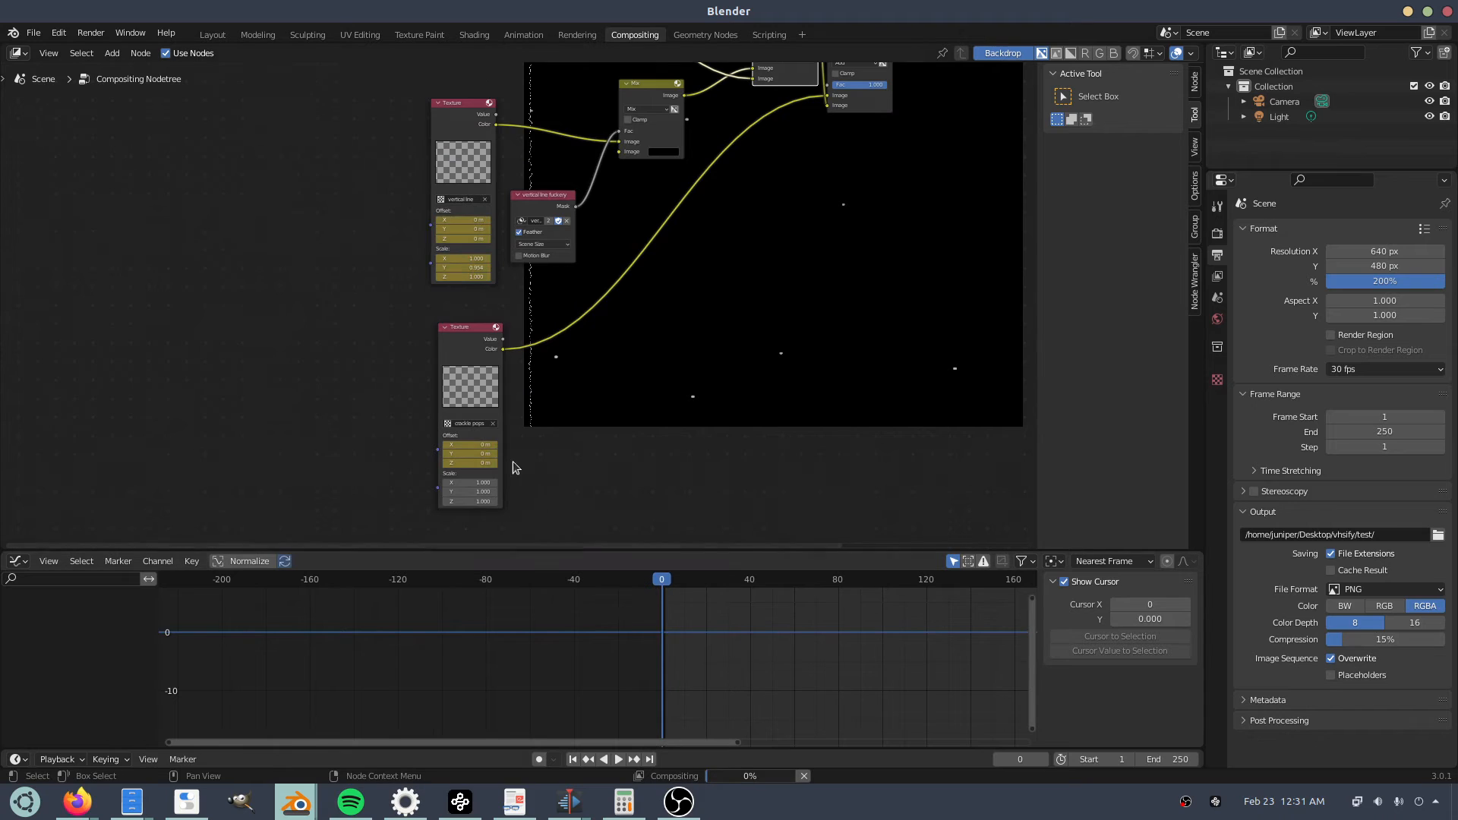
scroll(510, 470, up, 4)
middle_drag(508, 480, 560, 333)
click(506, 227)
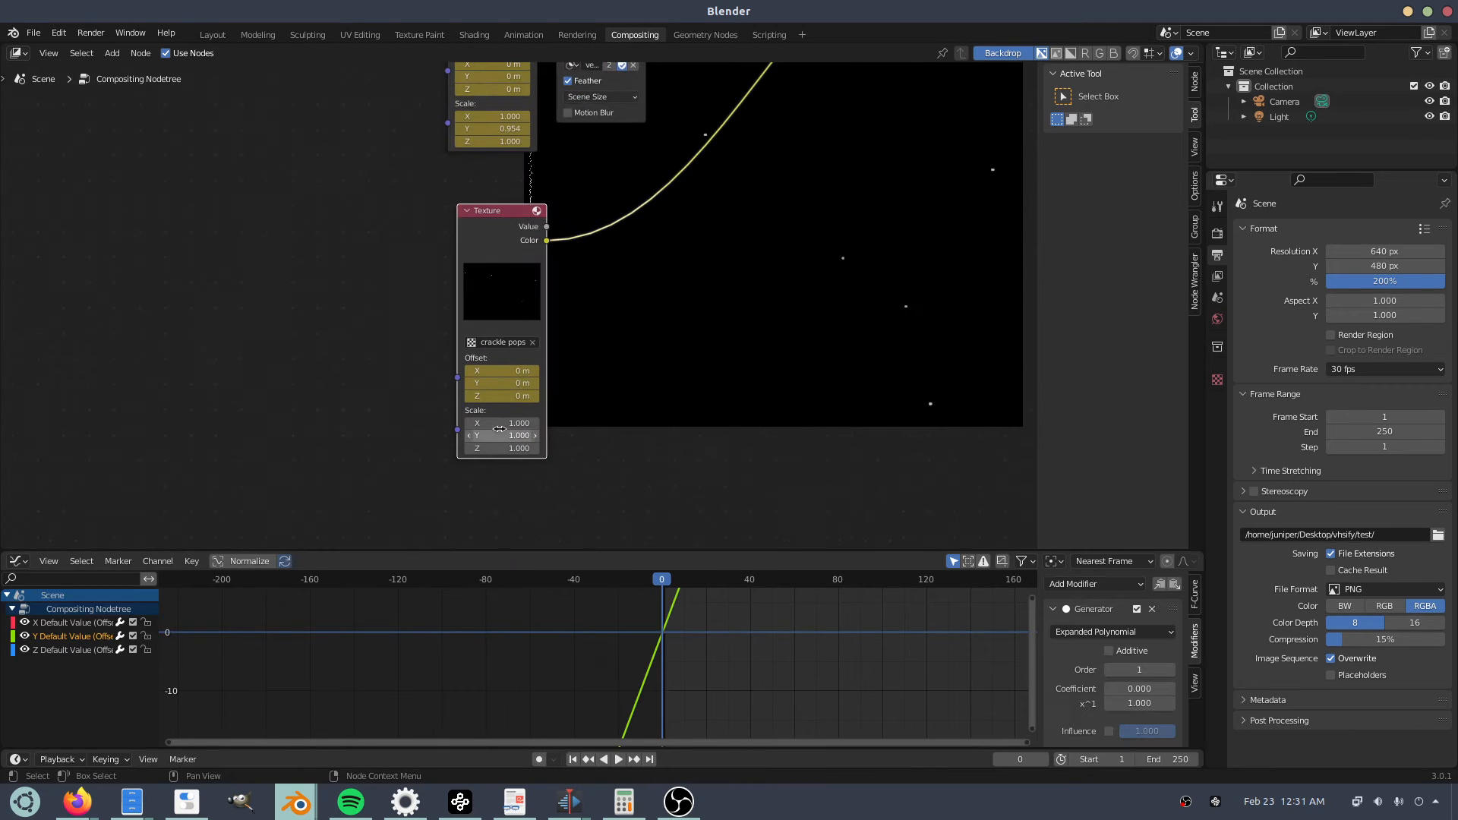
click(77, 651)
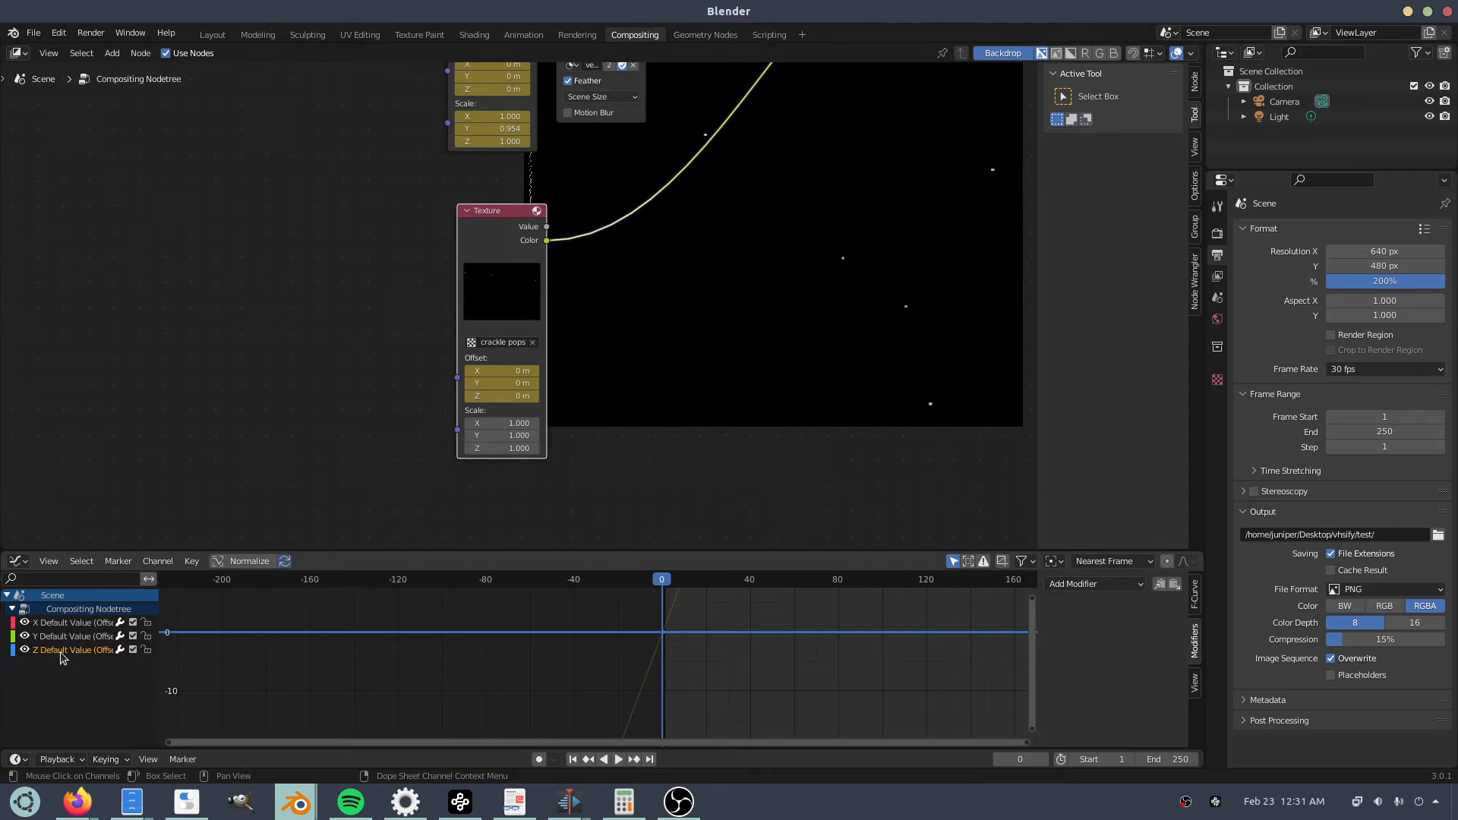
click(1075, 587)
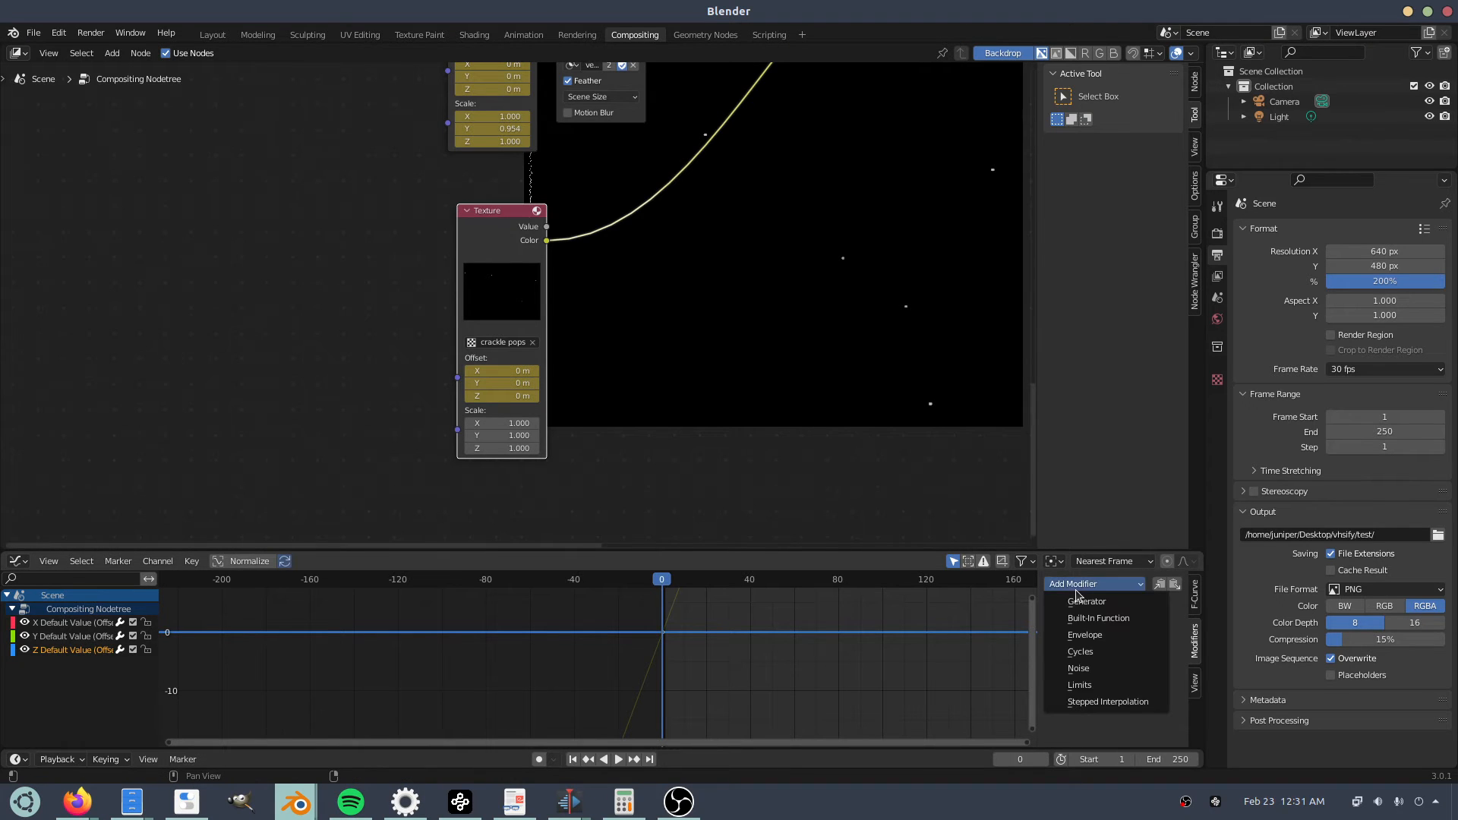
click(1082, 668)
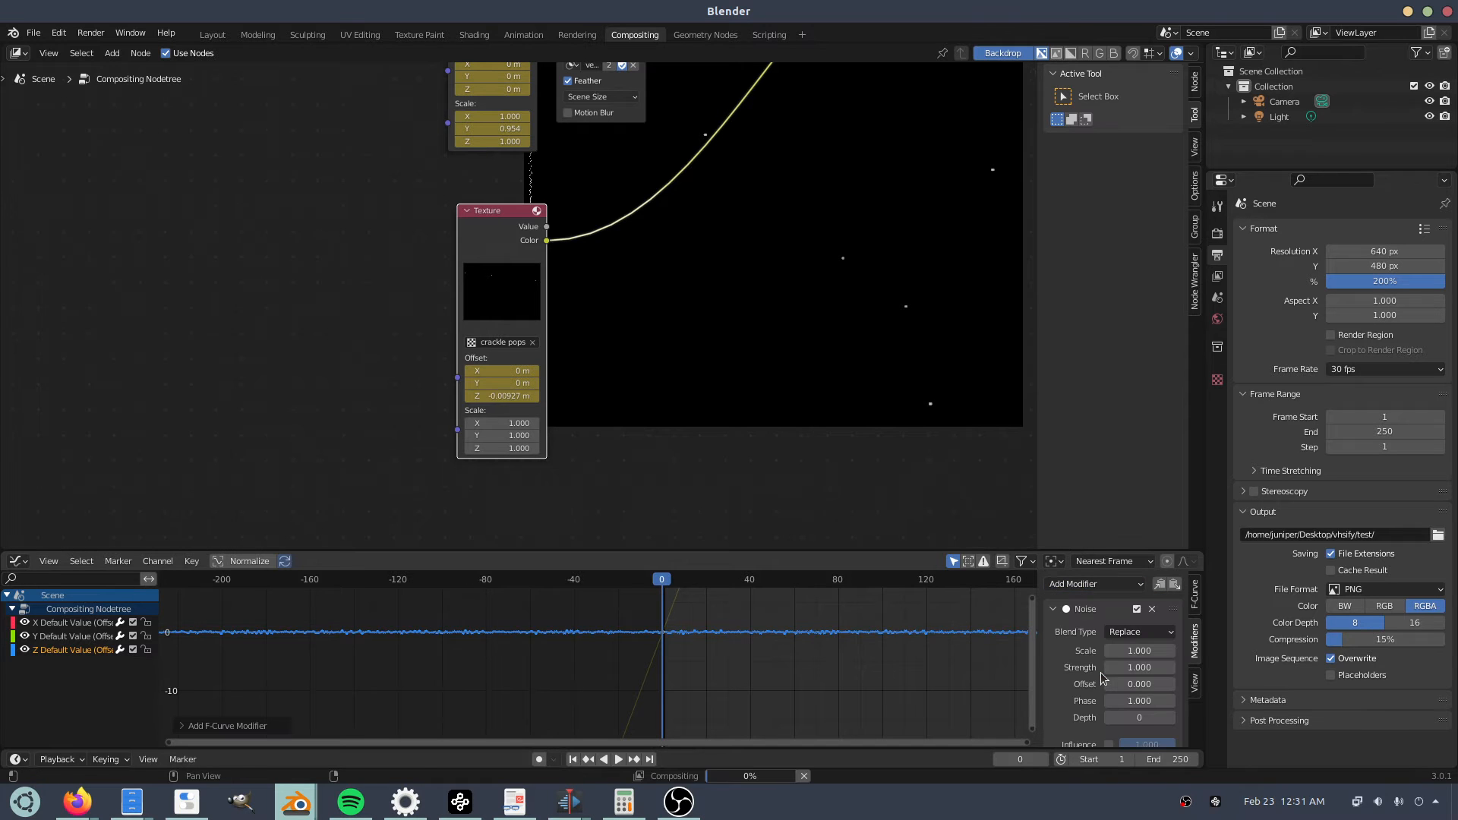
Preview the Z offset noise by playing the animation, return to frame 0 and look over the compositing node tree.
key(space)
key(space)
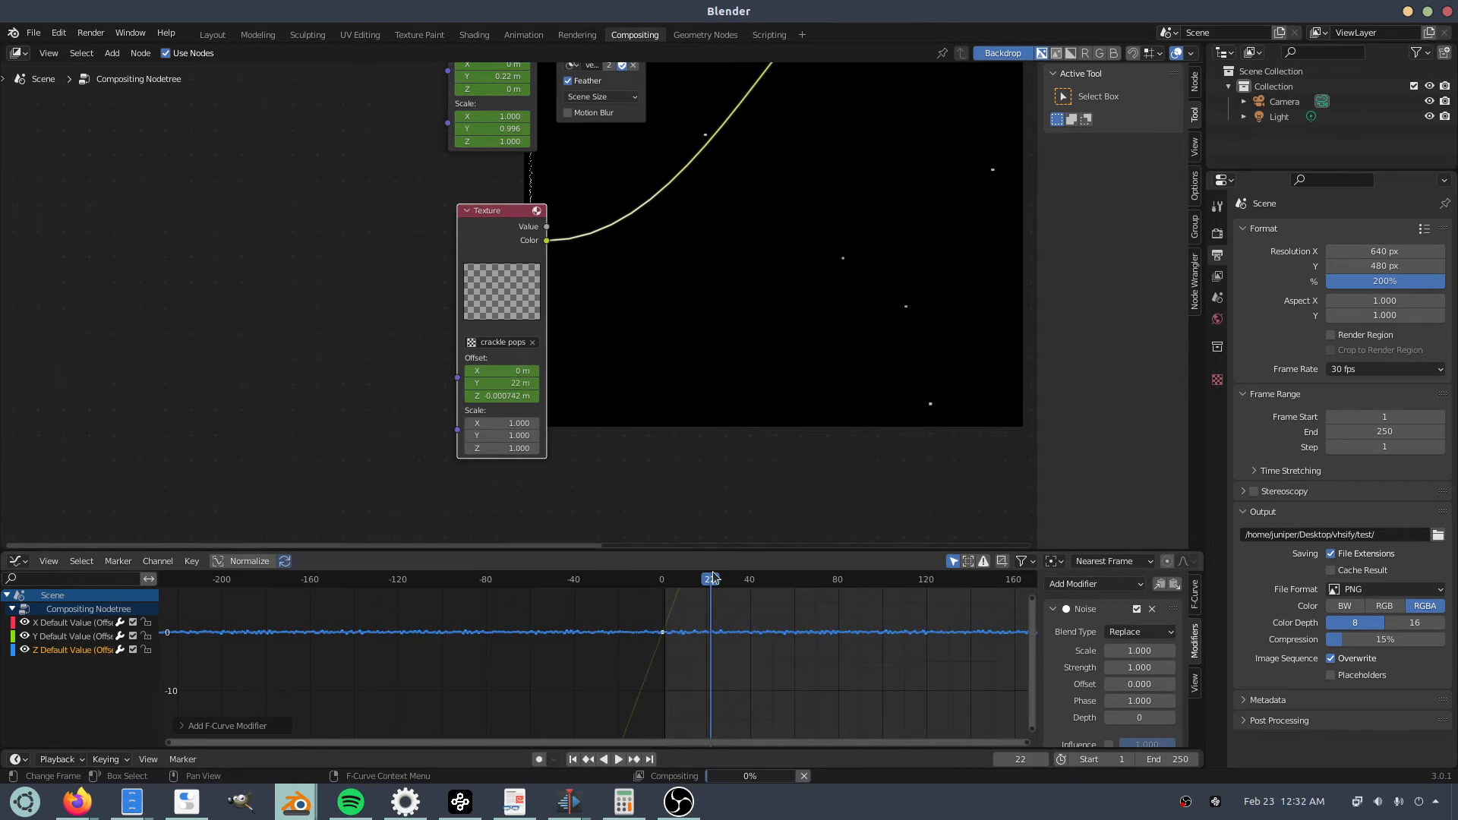
drag(714, 580, 661, 579)
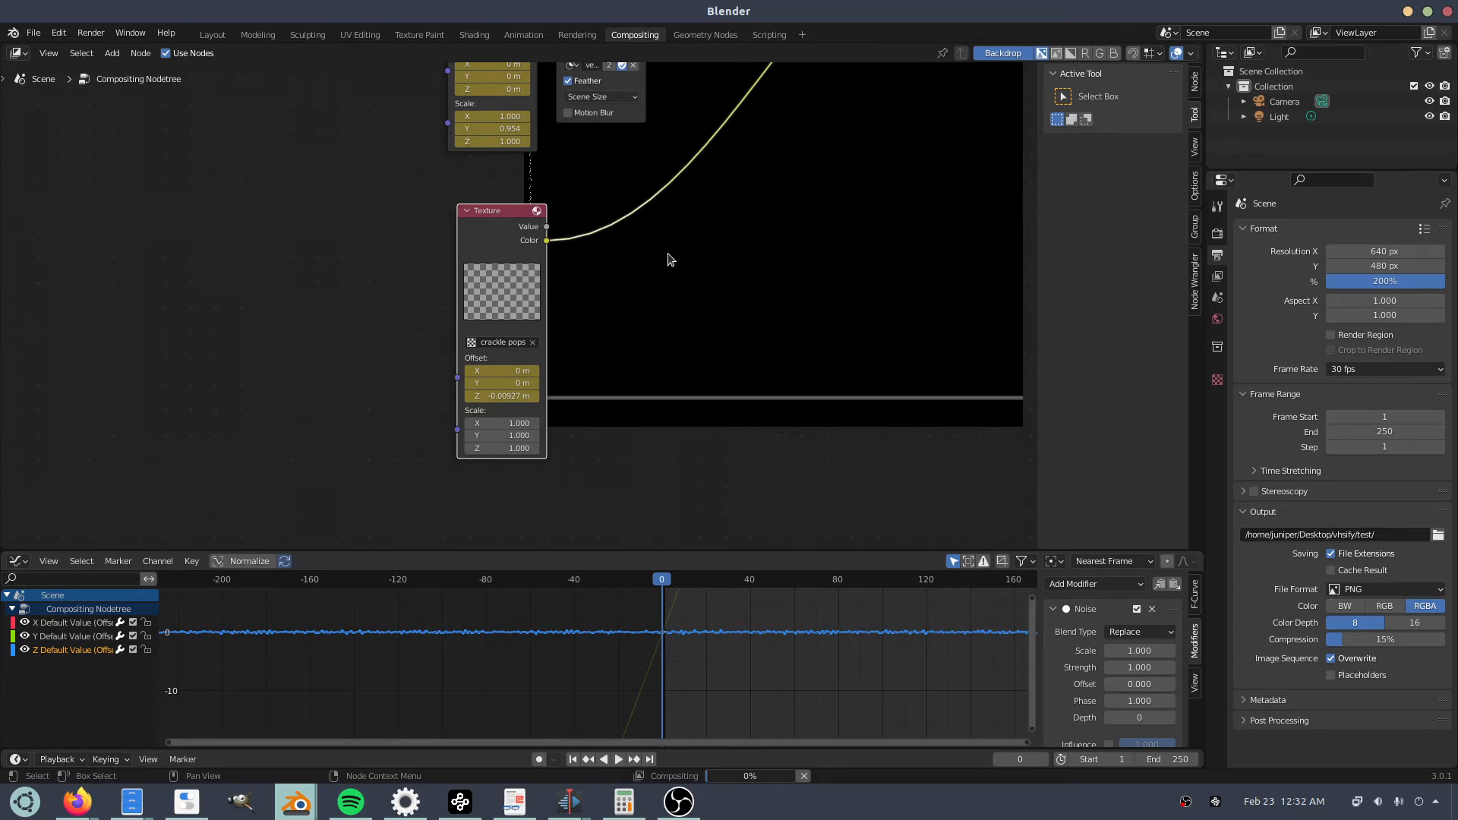
middle_drag(670, 258, 506, 331)
scroll(504, 334, down, 10)
middle_drag(618, 293, 498, 456)
scroll(554, 388, up, 1)
scroll(554, 387, down, 1)
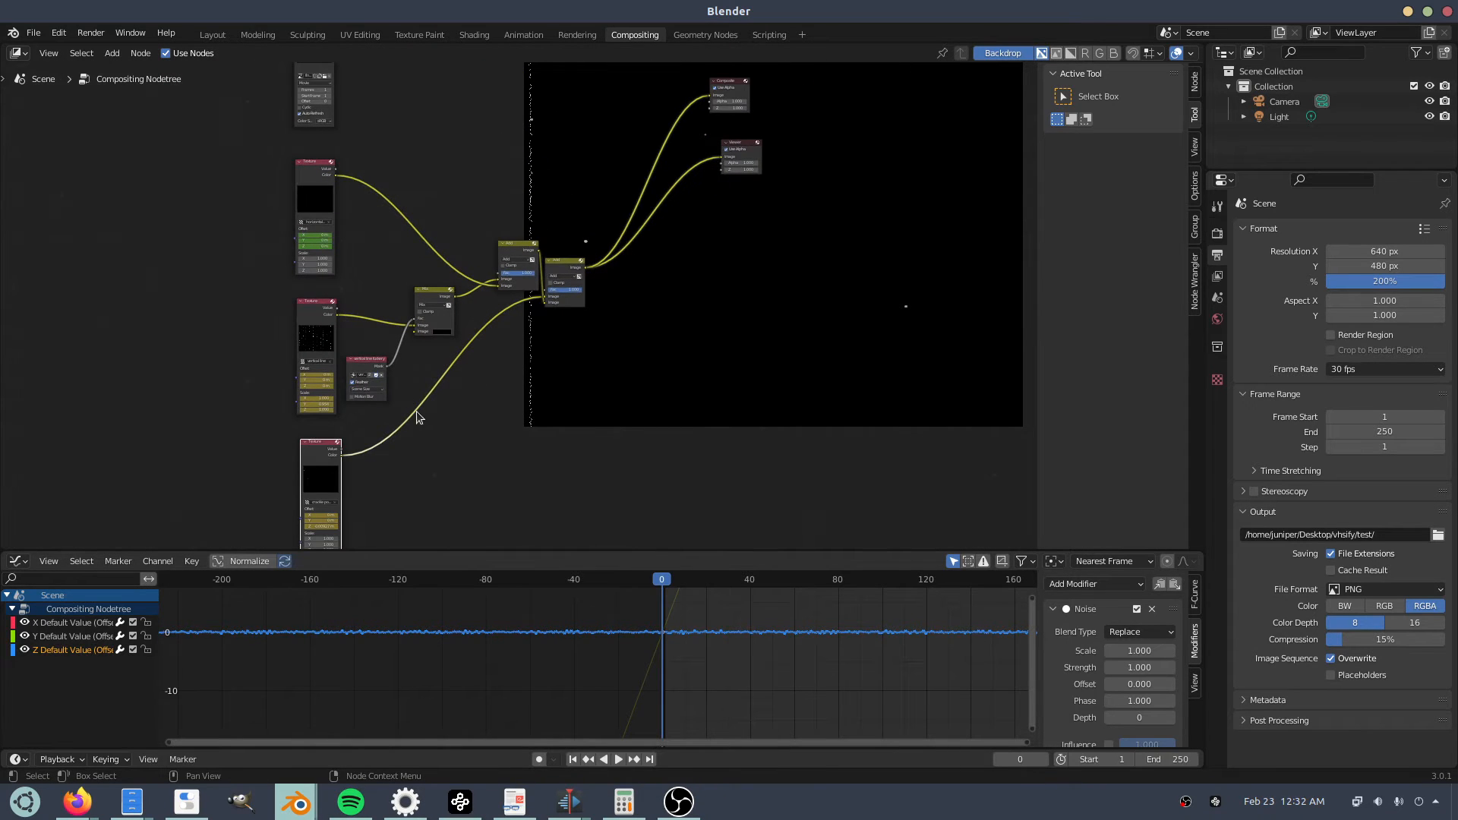
middle_drag(491, 456, 578, 287)
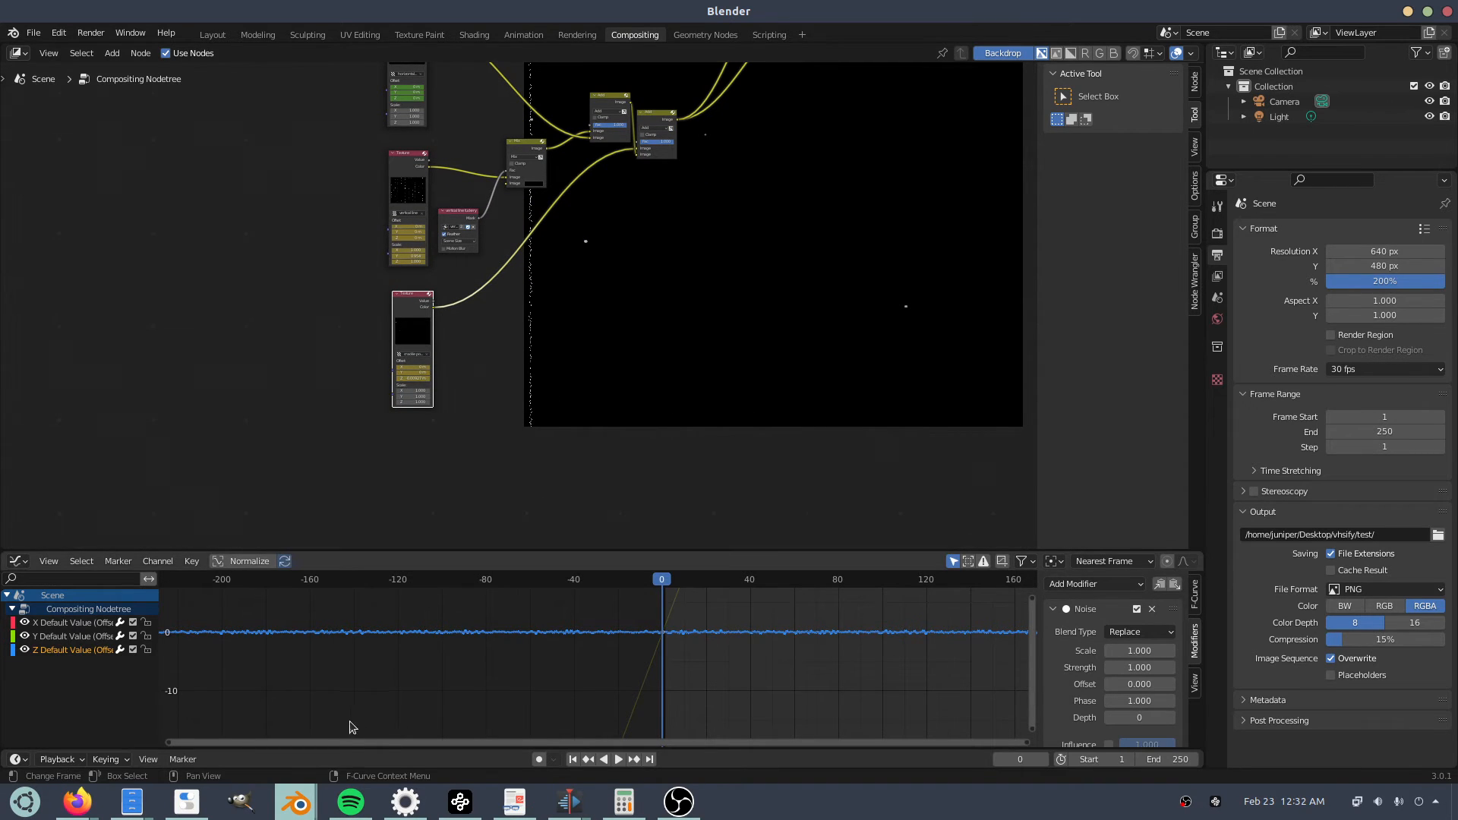
Switch to the texture node editor window, unlink crackle pops and create a new texture with a fake user.
mouse_move(312, 809)
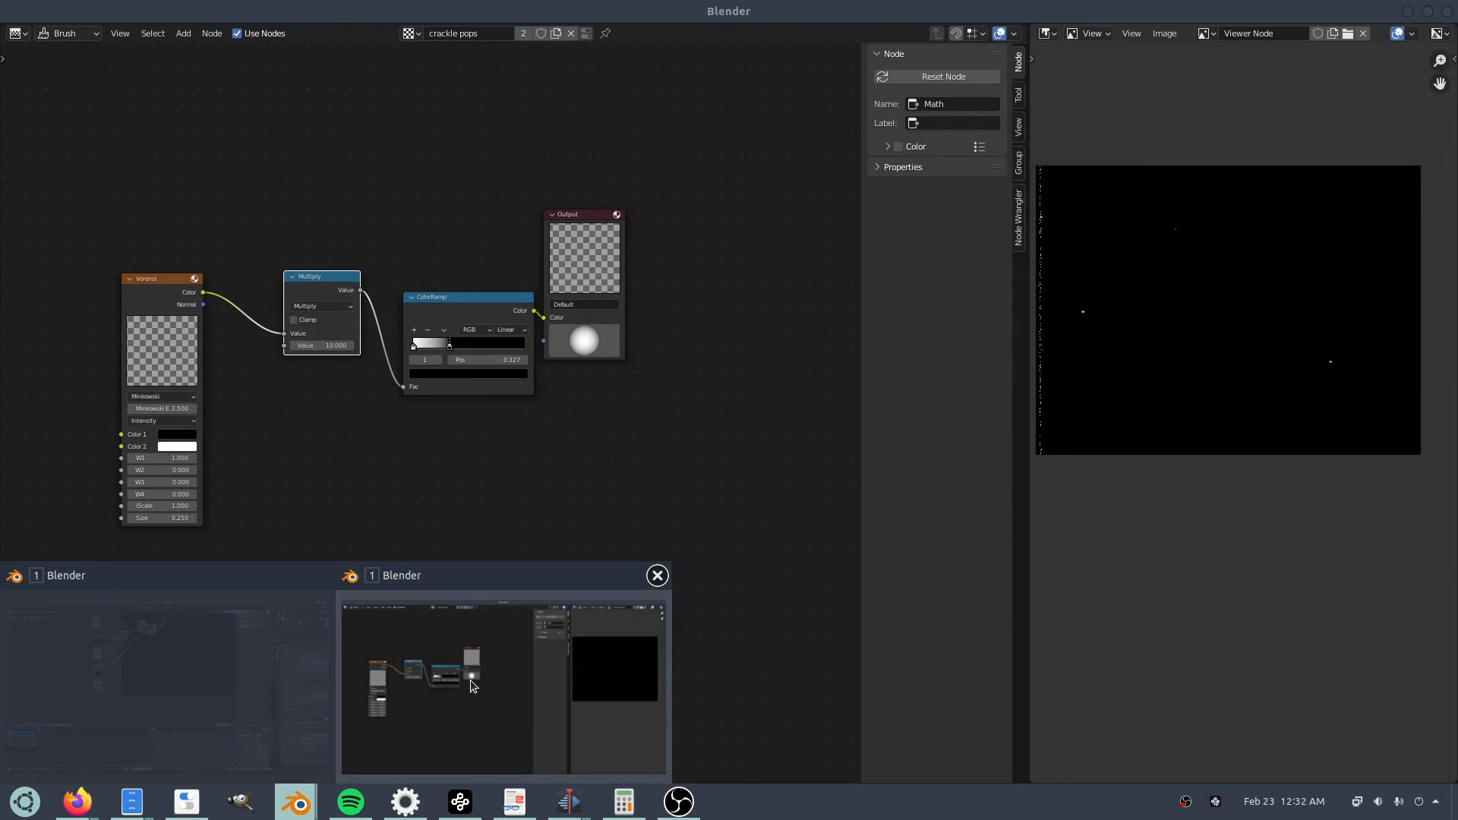
click(471, 681)
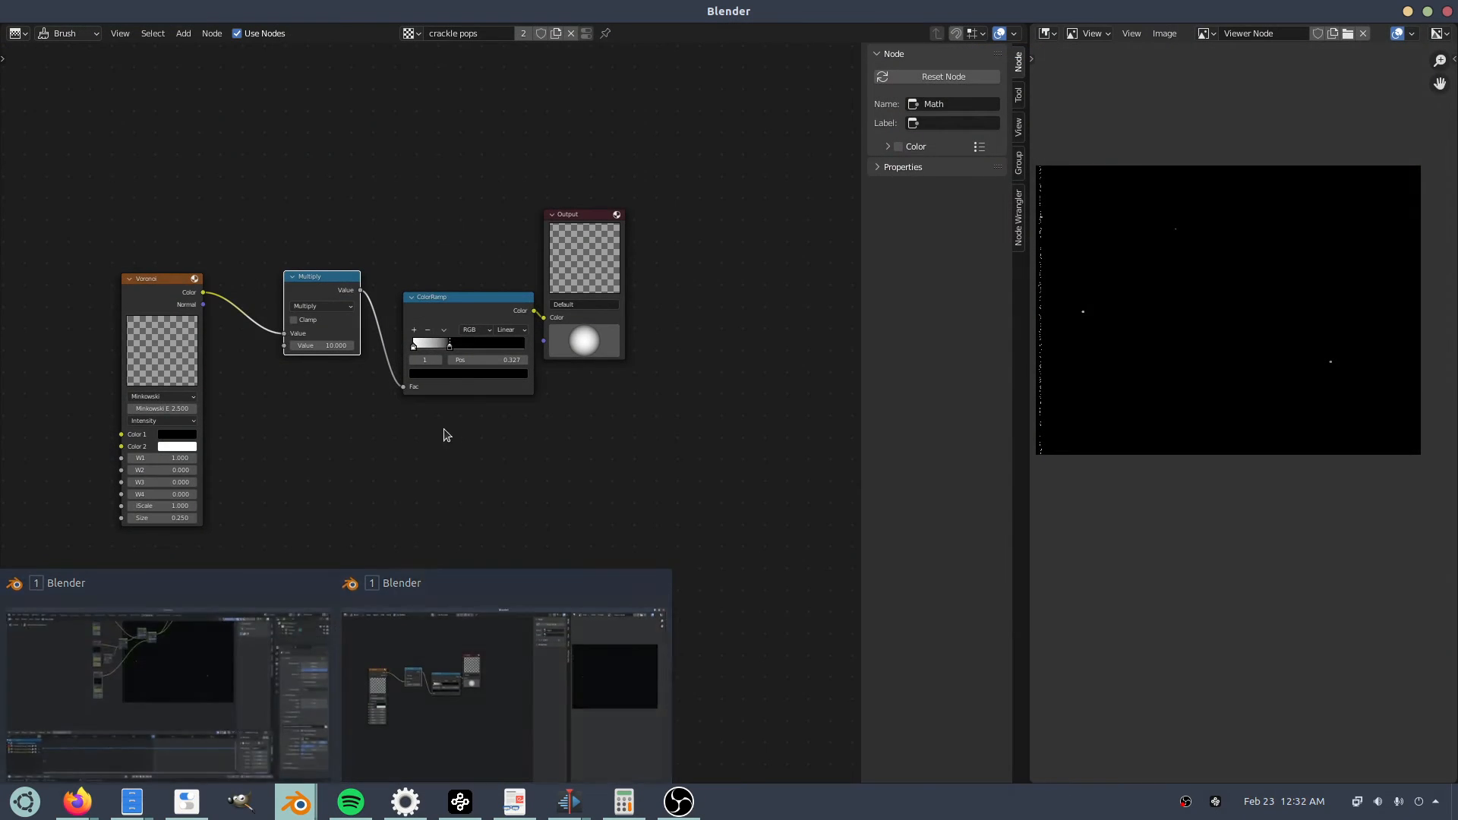
click(571, 34)
click(526, 35)
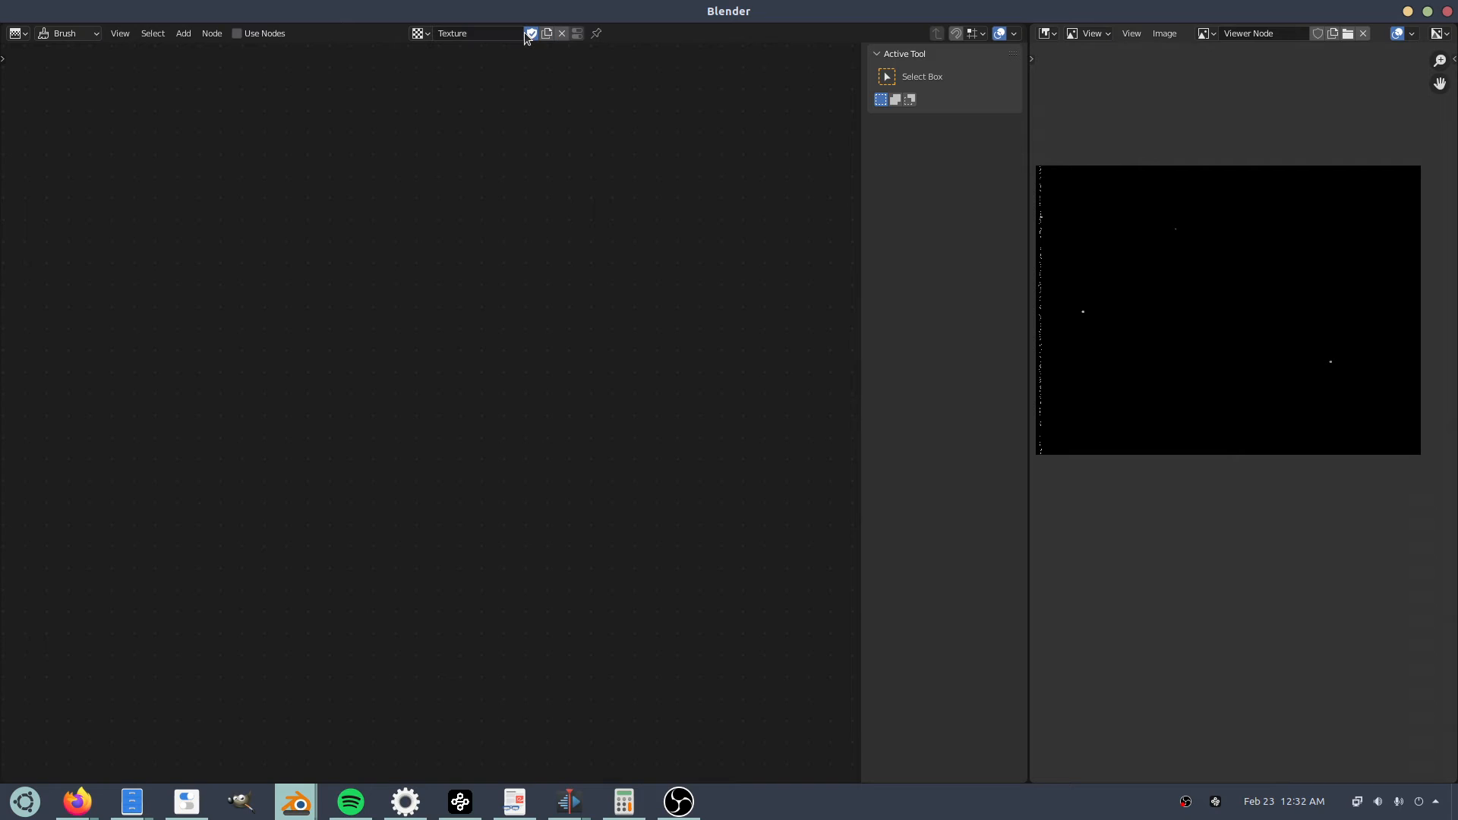
Rename the new texture "distigal fuckery", enable nodes for it and delete the default pattern node, leaving only the Output node.
click(502, 34)
click(236, 33)
key(x)
Add a Noise texture node and connect its Color output to the Output node's Color input.
key(shift+a)
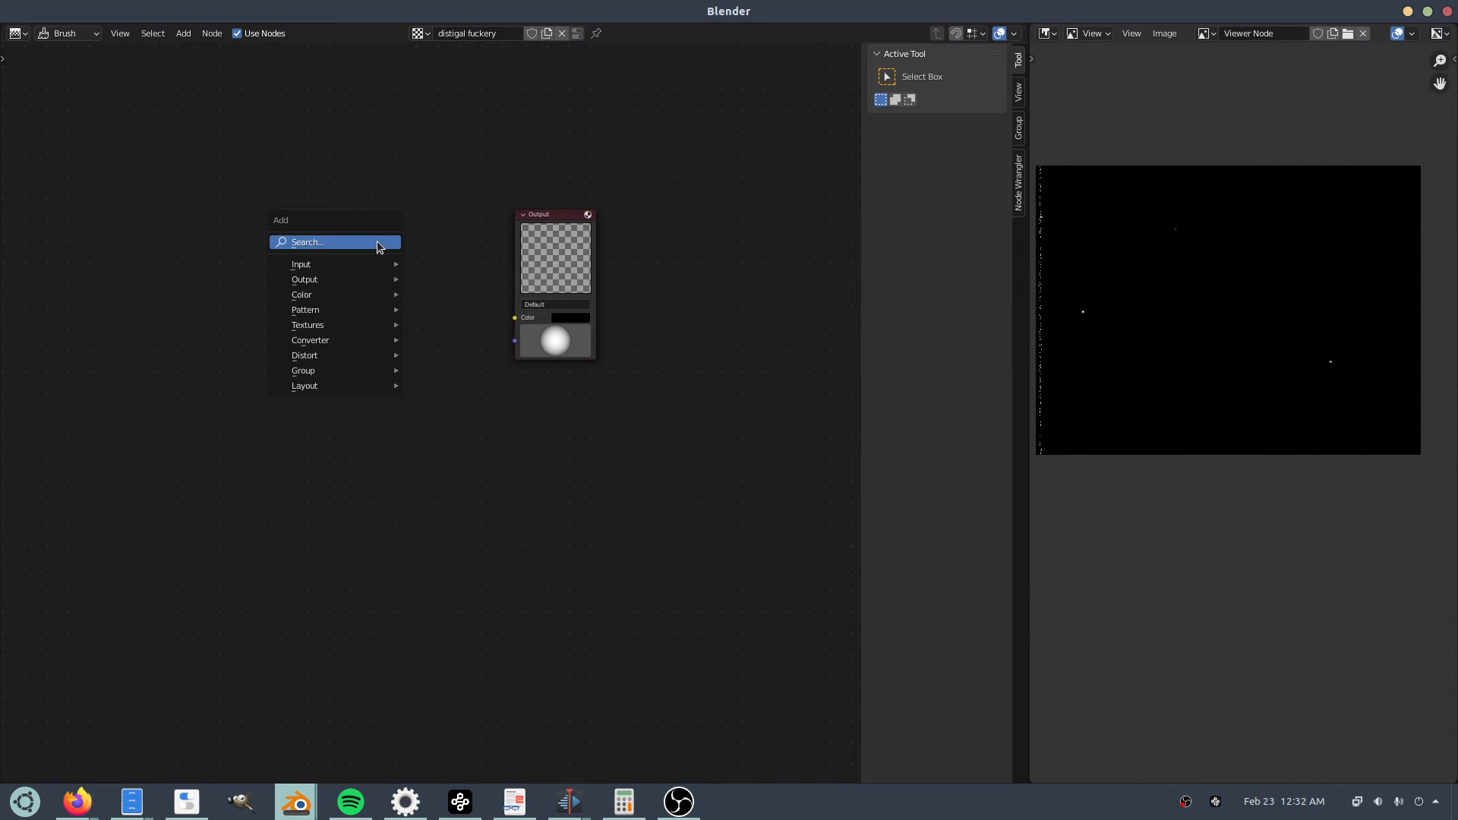
click(378, 241)
text(noise)
key(Return)
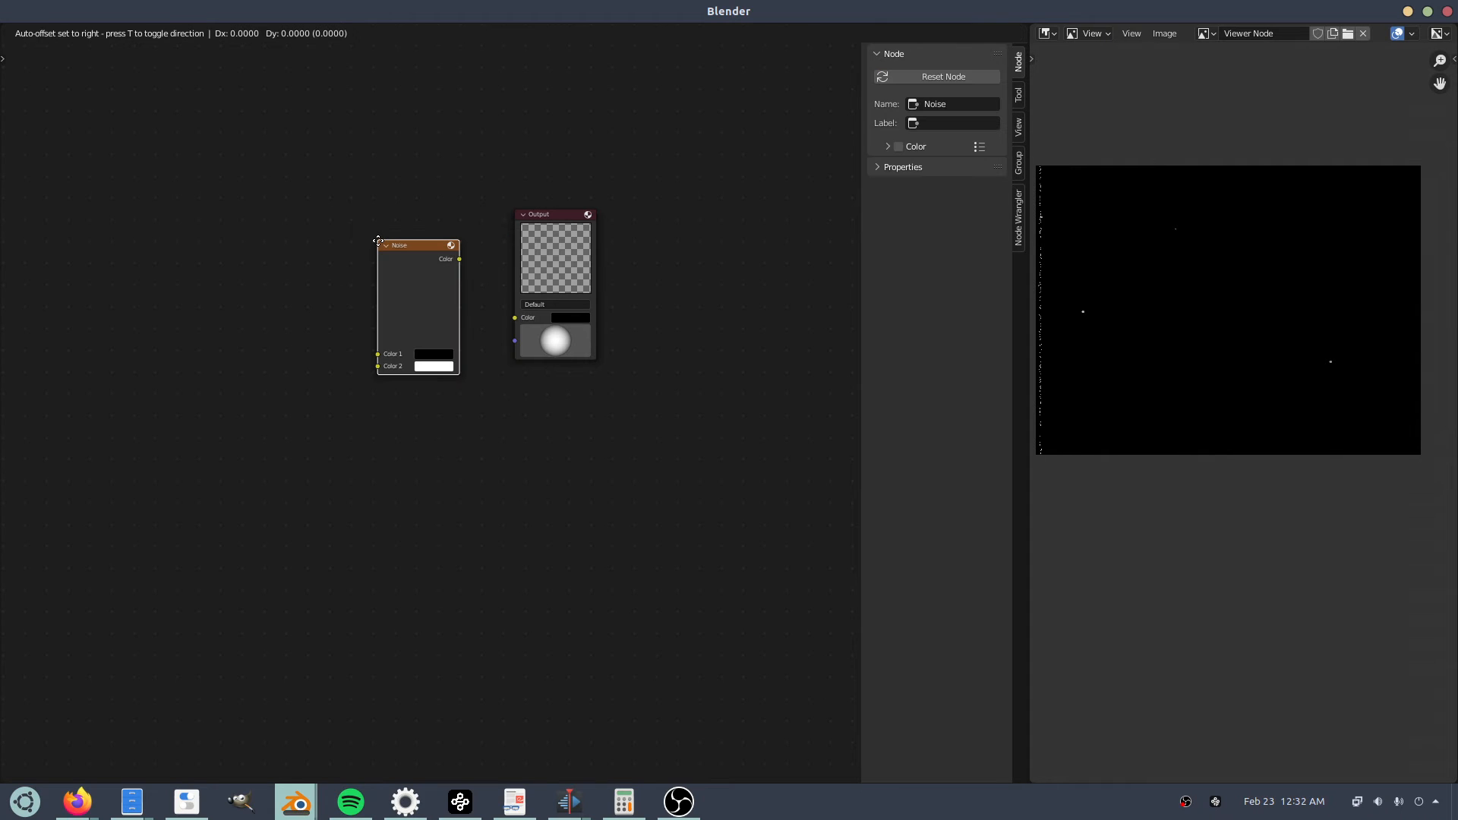
click(458, 252)
drag(459, 257, 516, 320)
Switch to the compositing window and add a Texture input node beside the crackle pops texture node.
key(alt+Tab)
key(shift+a)
click(514, 361)
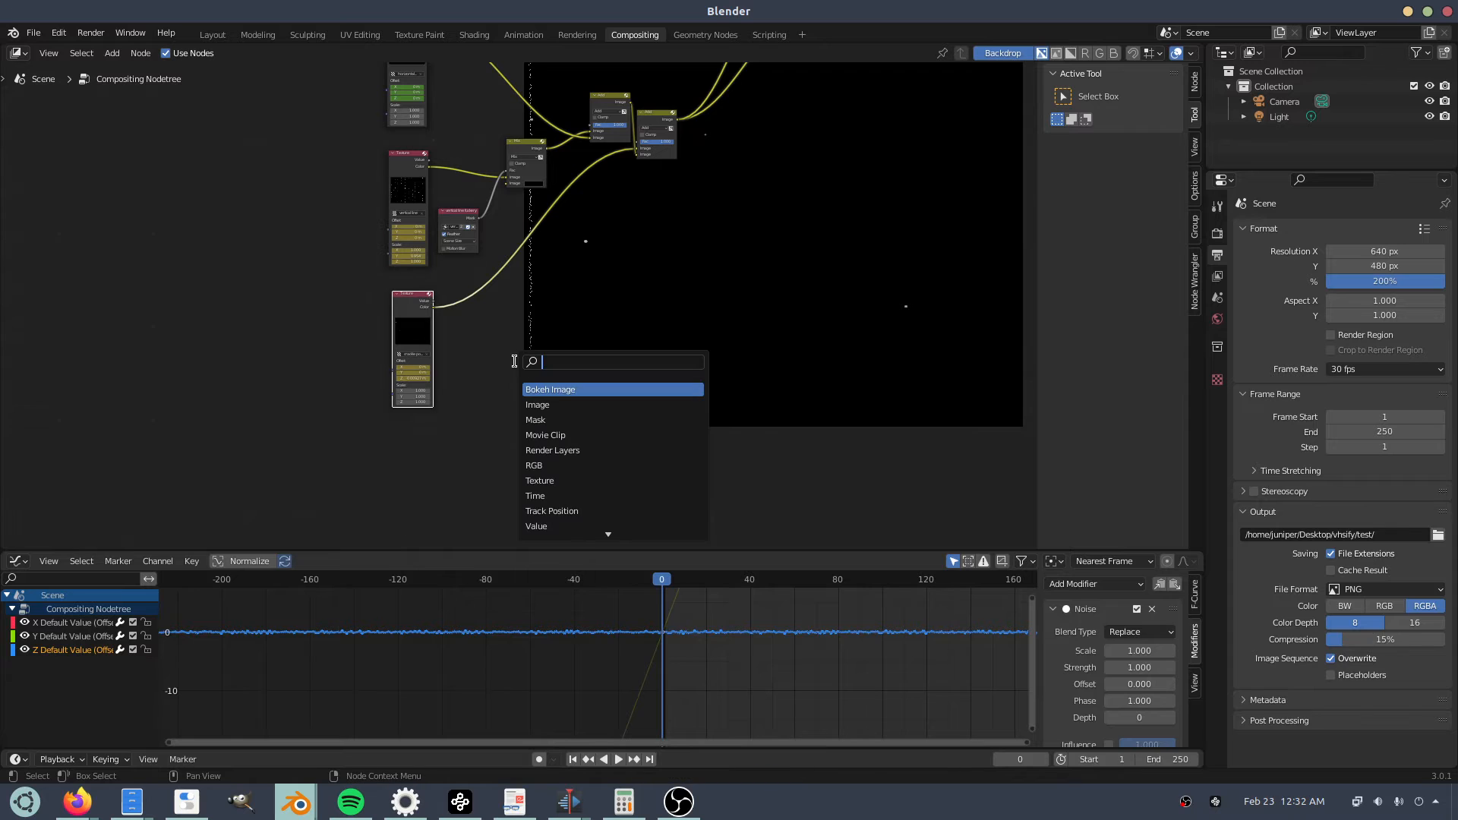
text(tex)
key(Return)
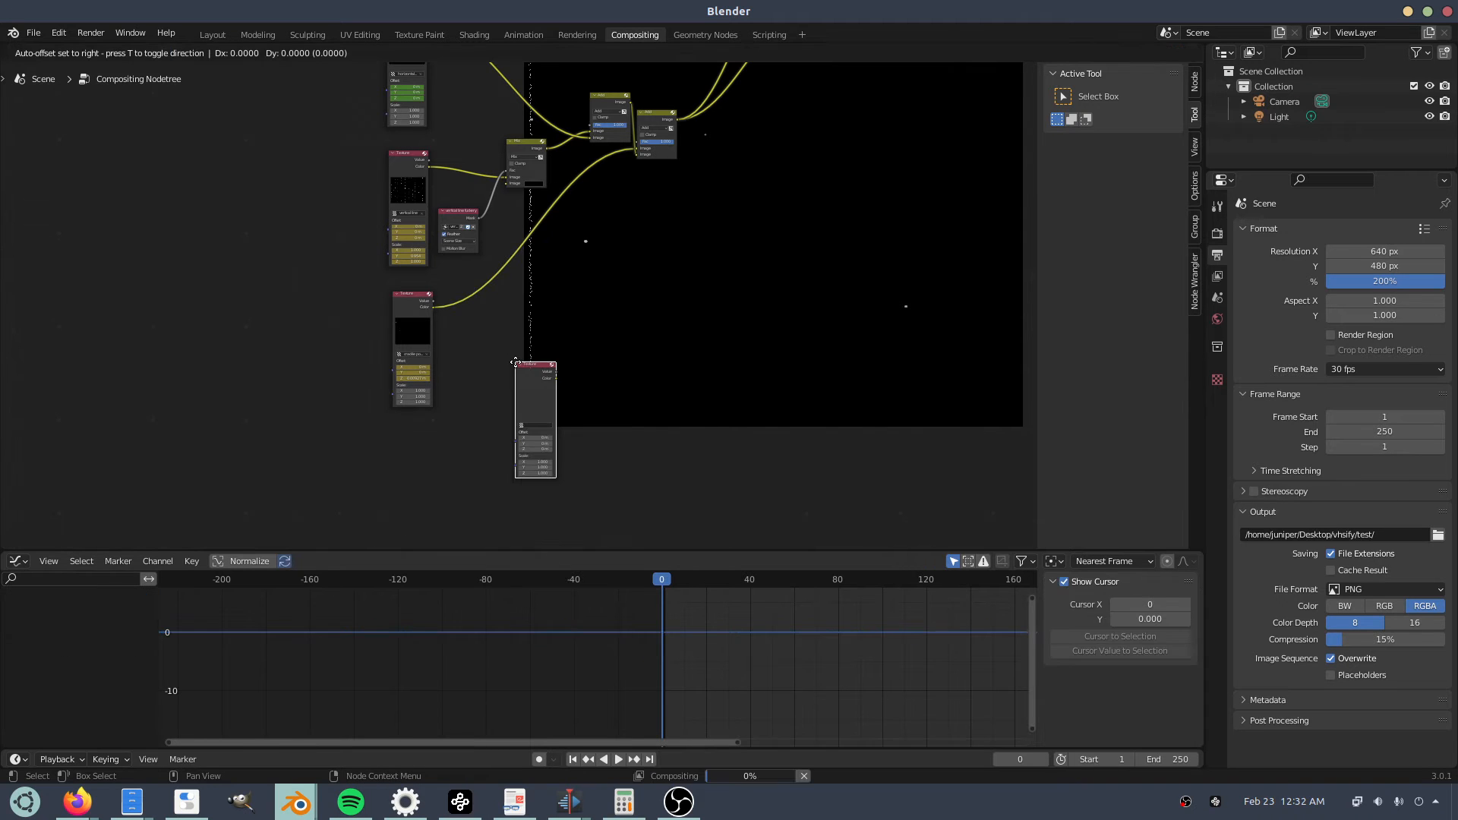
click(489, 346)
scroll(479, 395, up, 4)
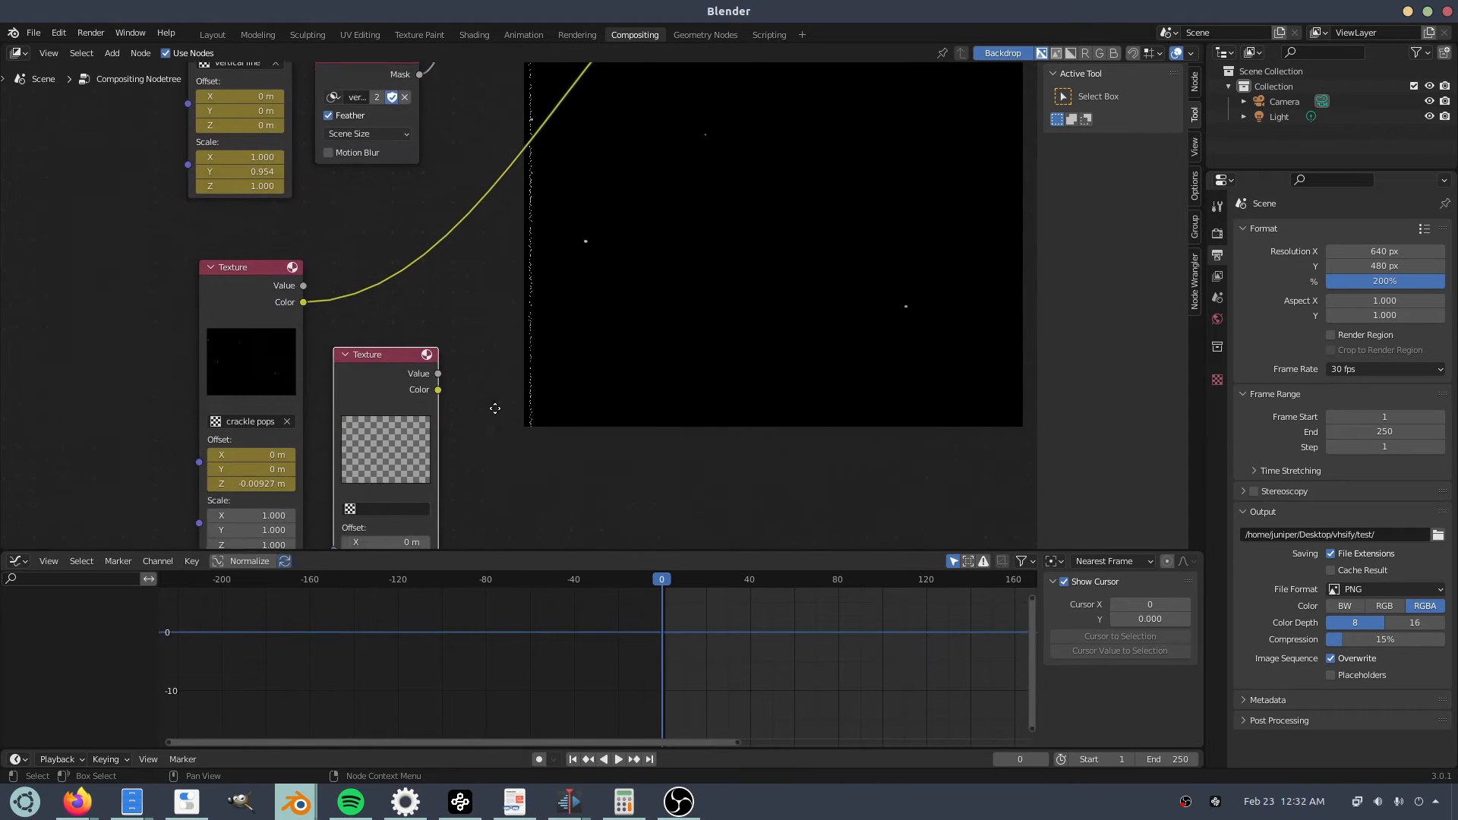
Assign the distigal fuckery texture to the new Texture node, send it to the Viewer and inspect the noise.
click(414, 366)
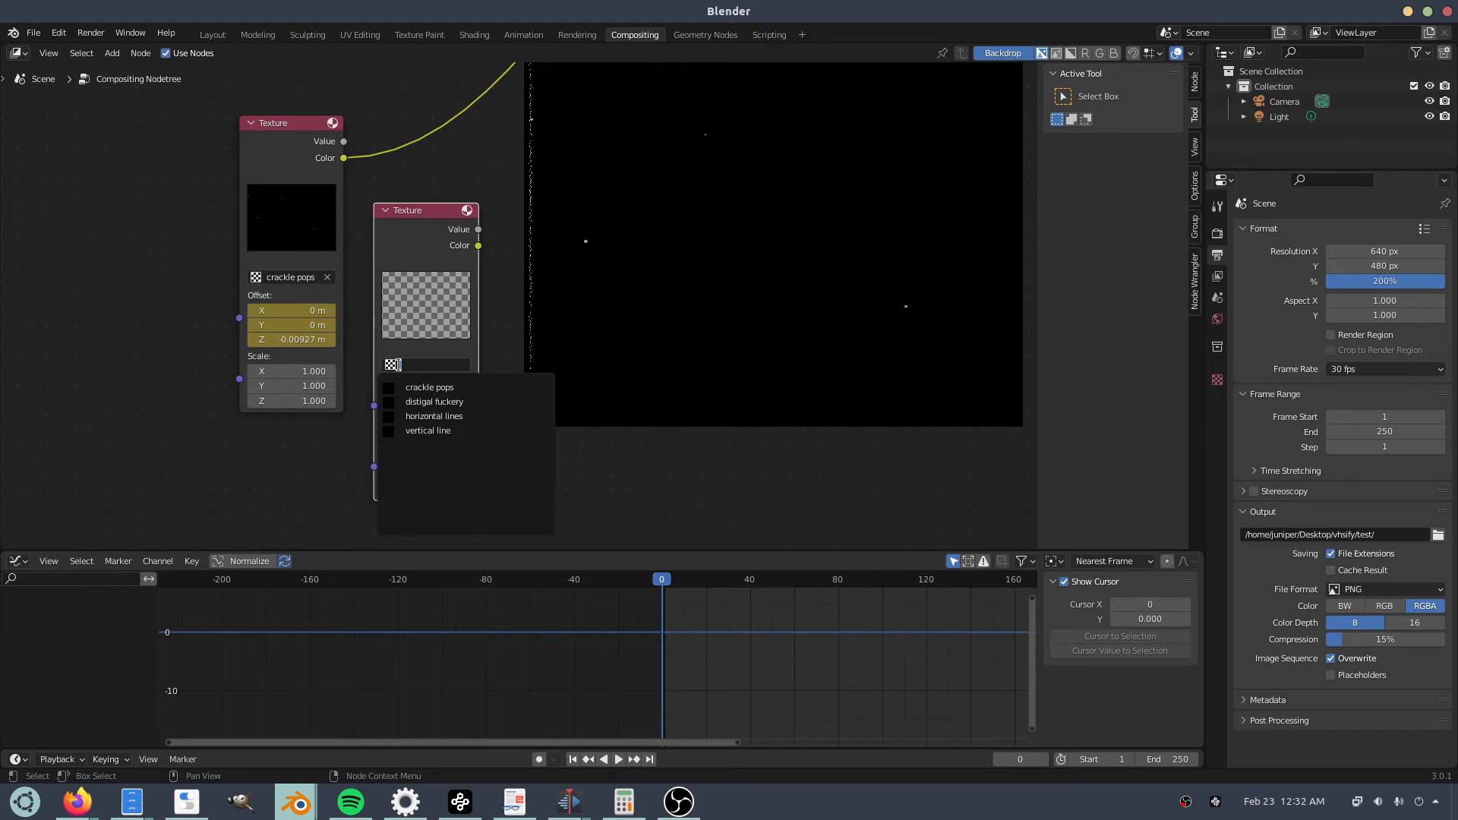
click(467, 400)
ctrl+shift+click(449, 237)
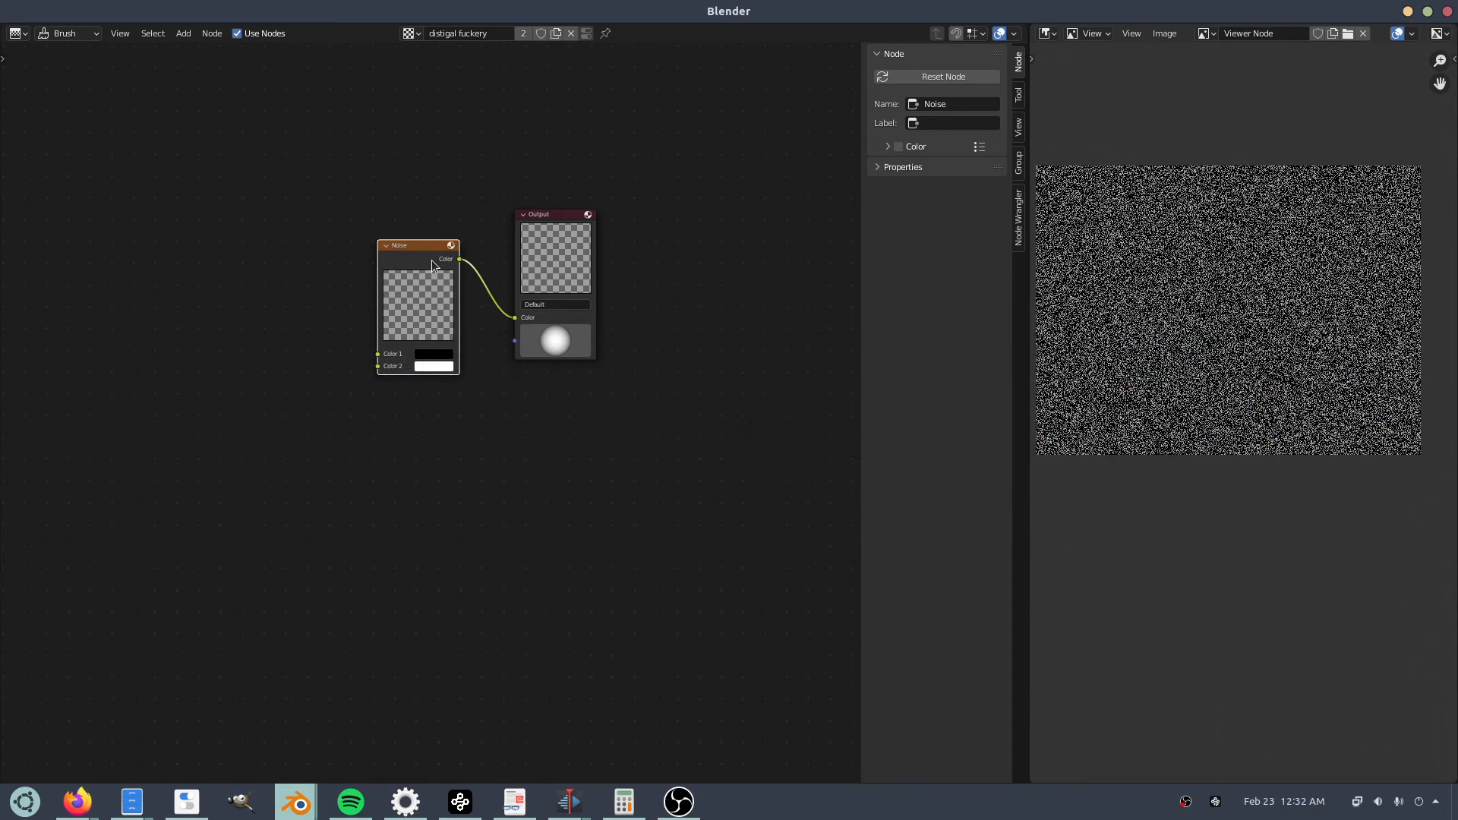
scroll(1271, 440, up, 4)
scroll(1159, 454, down, 4)
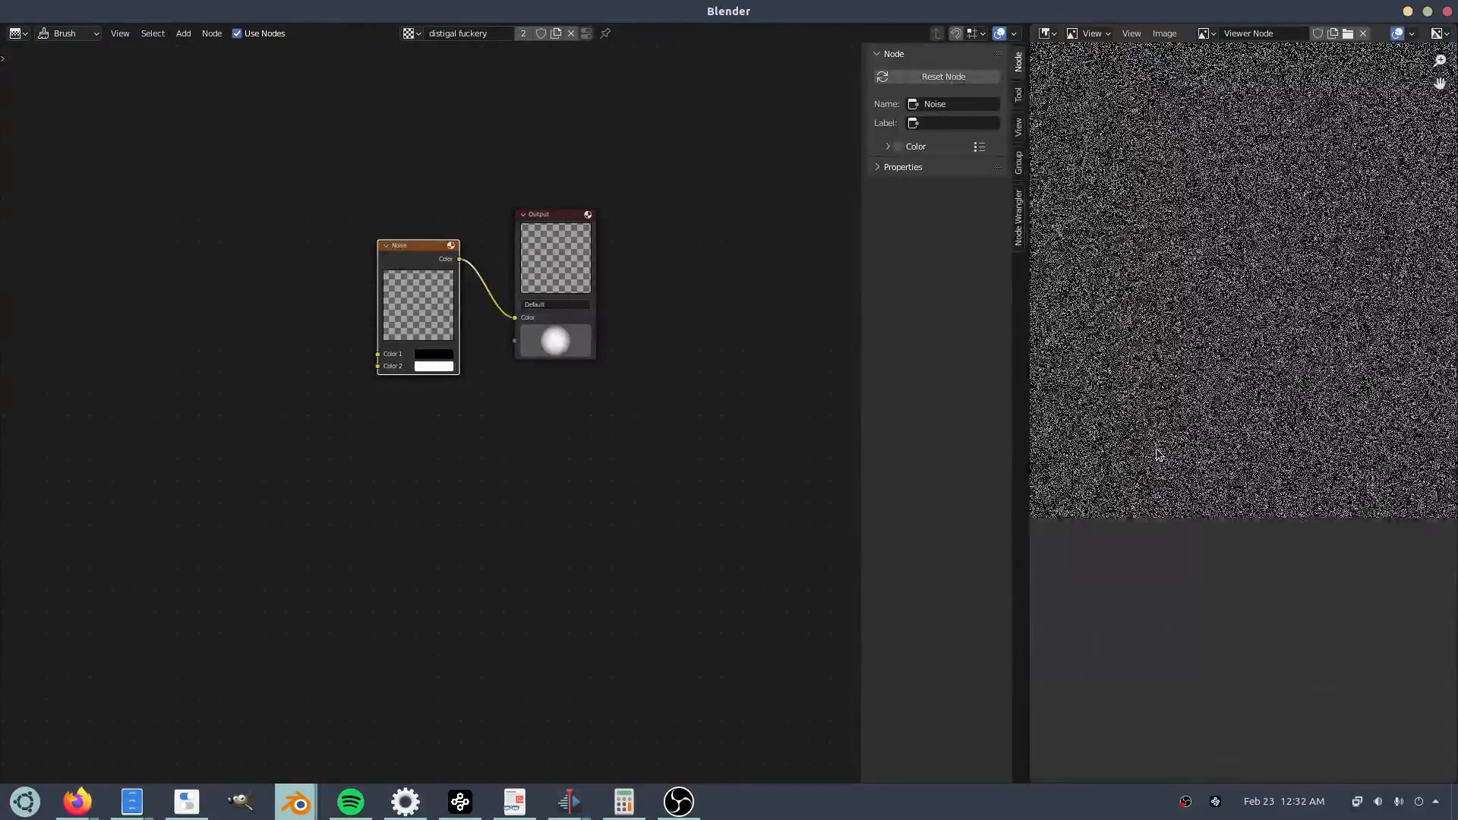
Return to the compositing window and insert a Scale node on the link between the distigal fuckery texture and the Viewer.
key(alt+Tab)
key(shift+a)
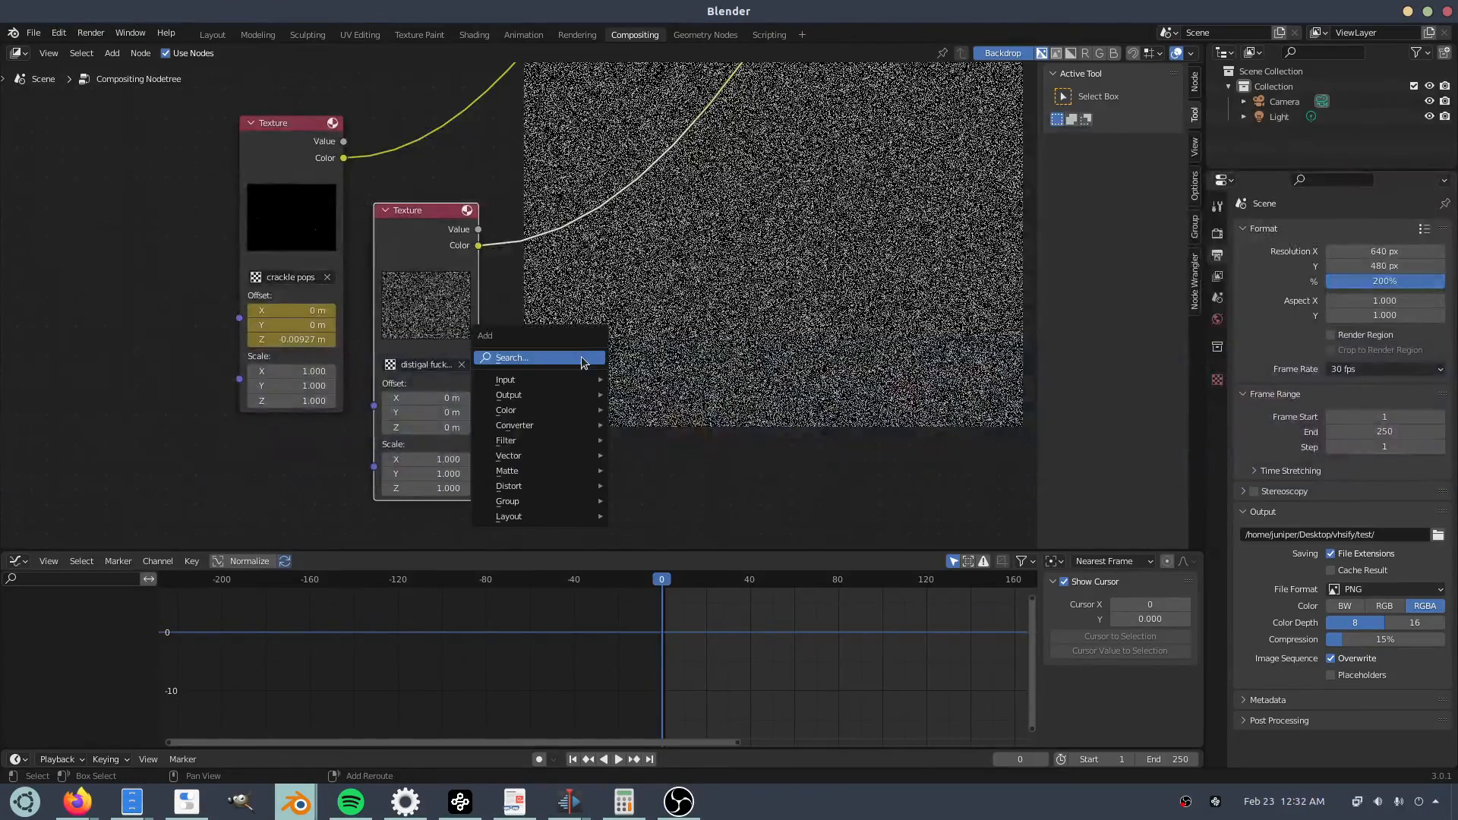
click(580, 353)
text(scale)
key(Return)
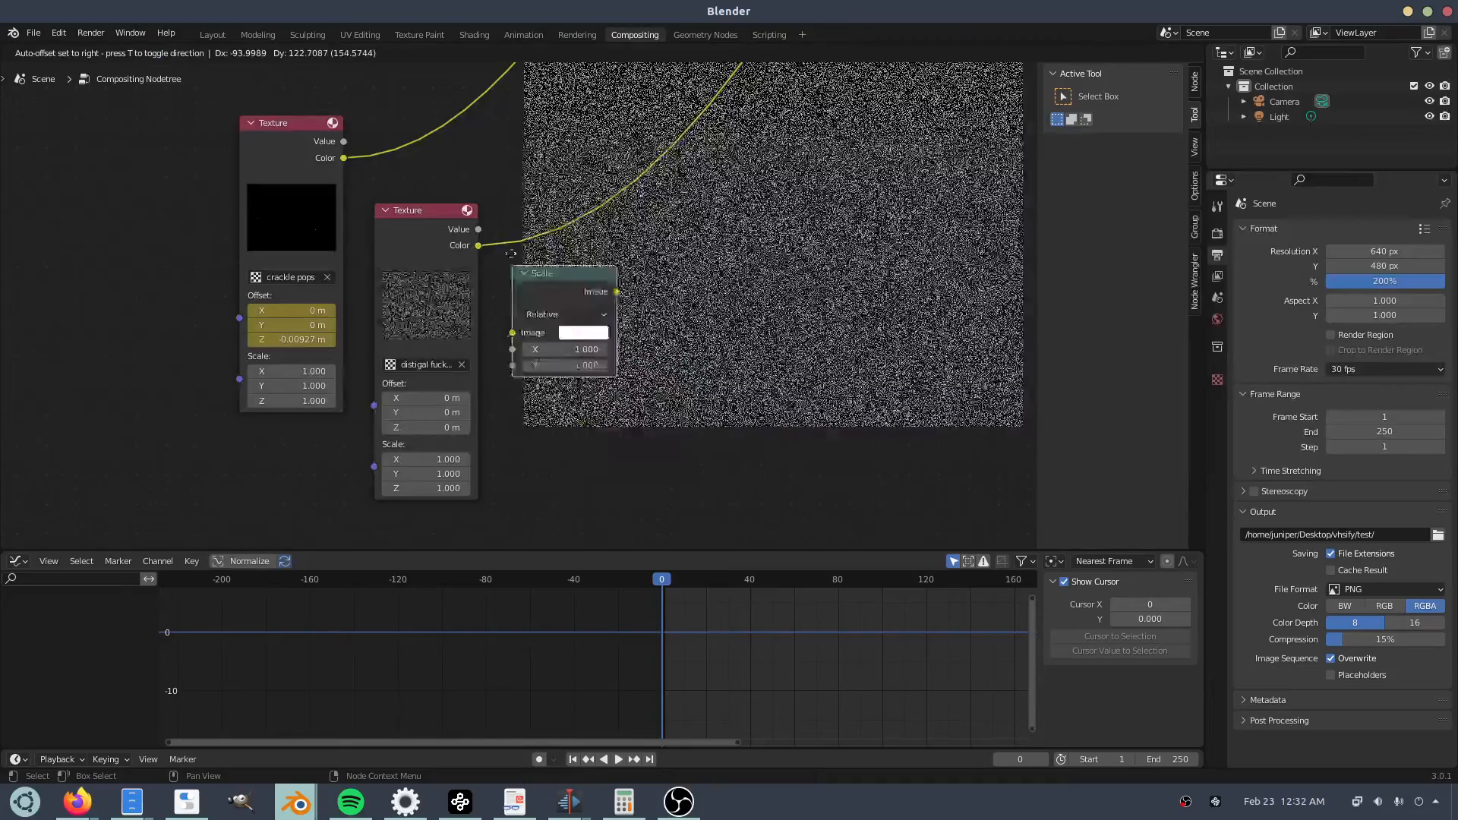
click(560, 282)
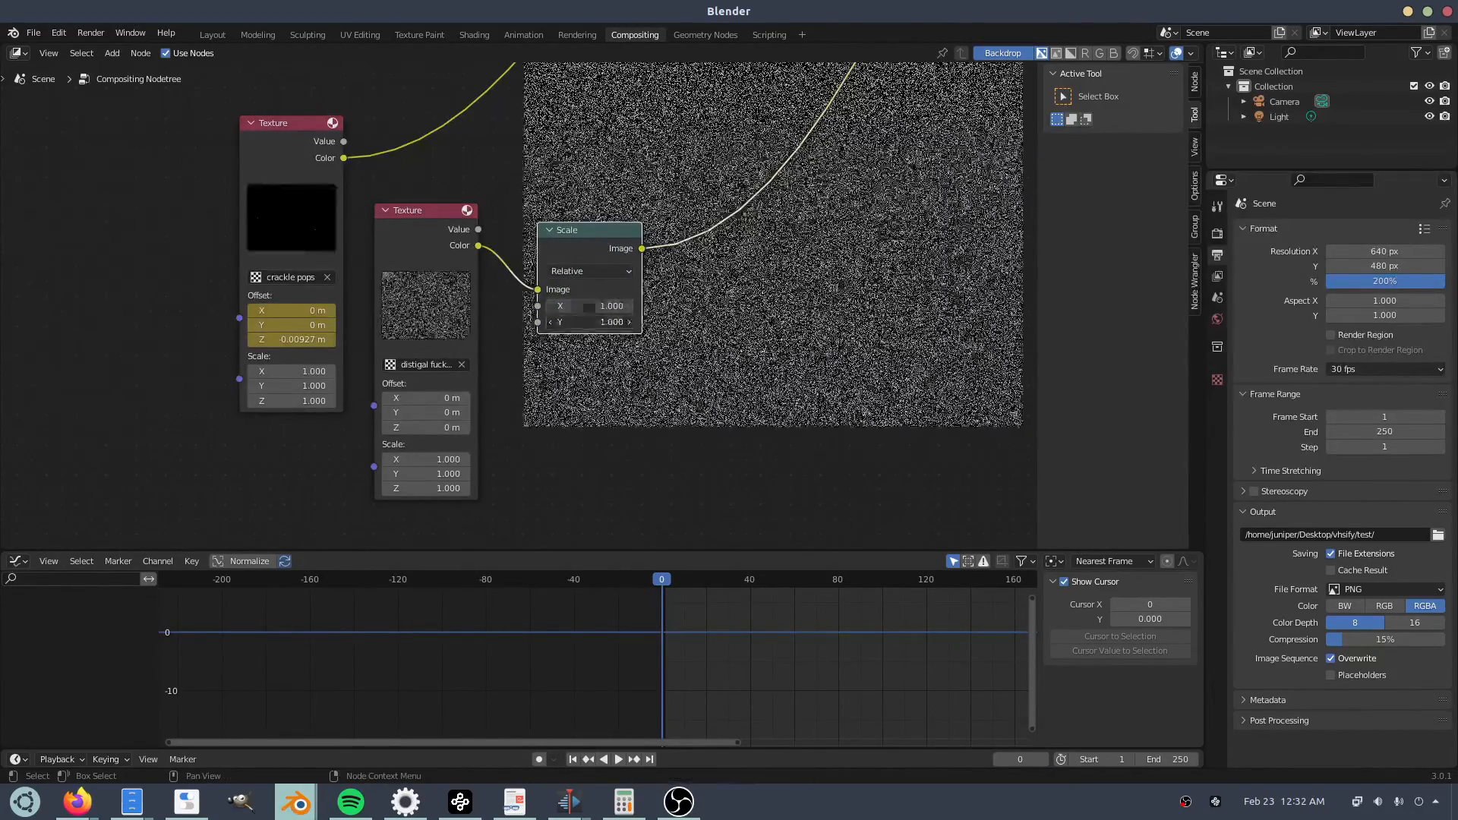
Set the Scale node's X and Y factors to 100 and view the enlarged noise in the backdrop.
drag(590, 308, 604, 321)
text(100)
key(Return)
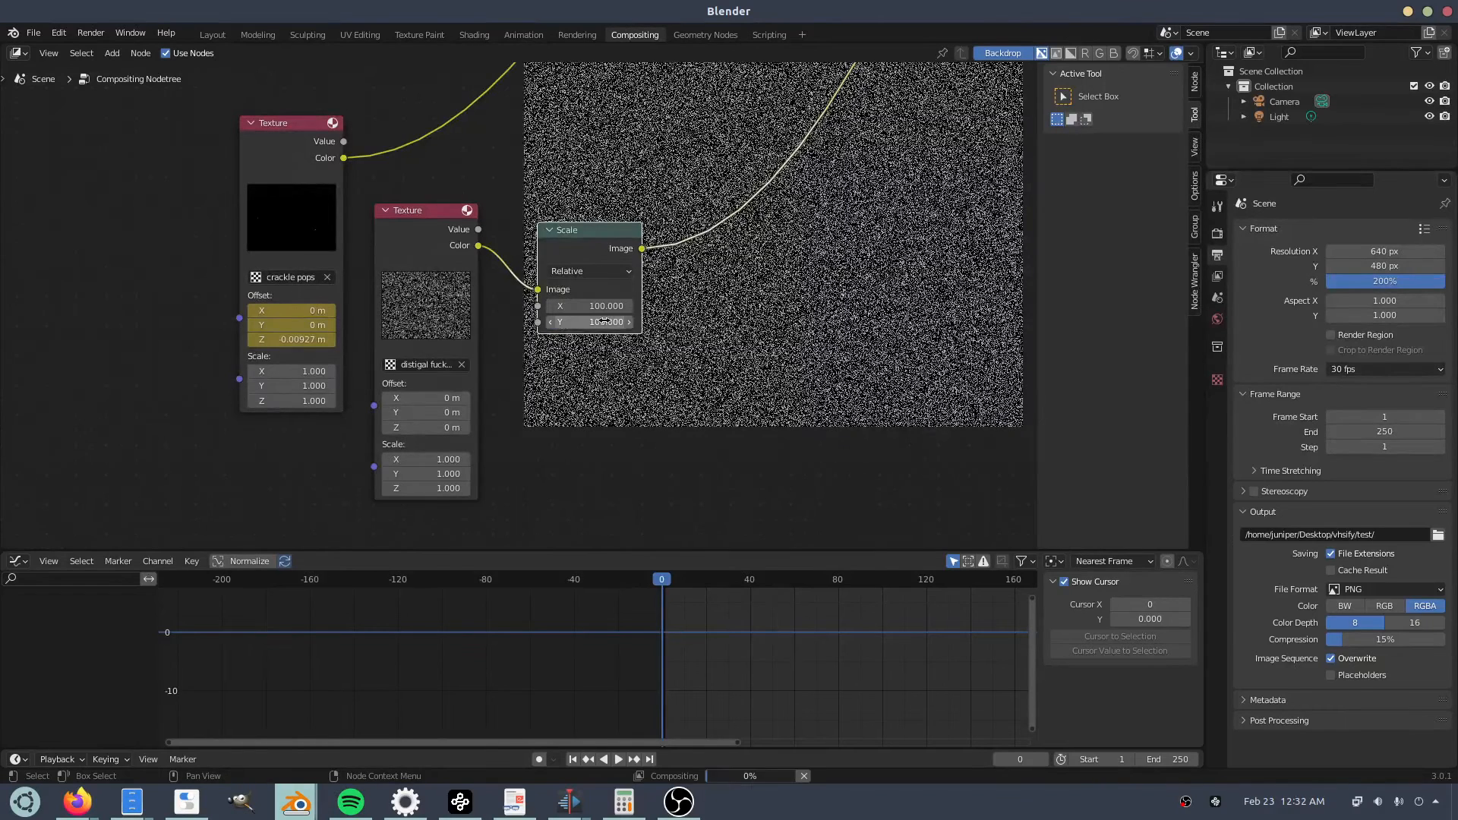
scroll(801, 336, down, 2)
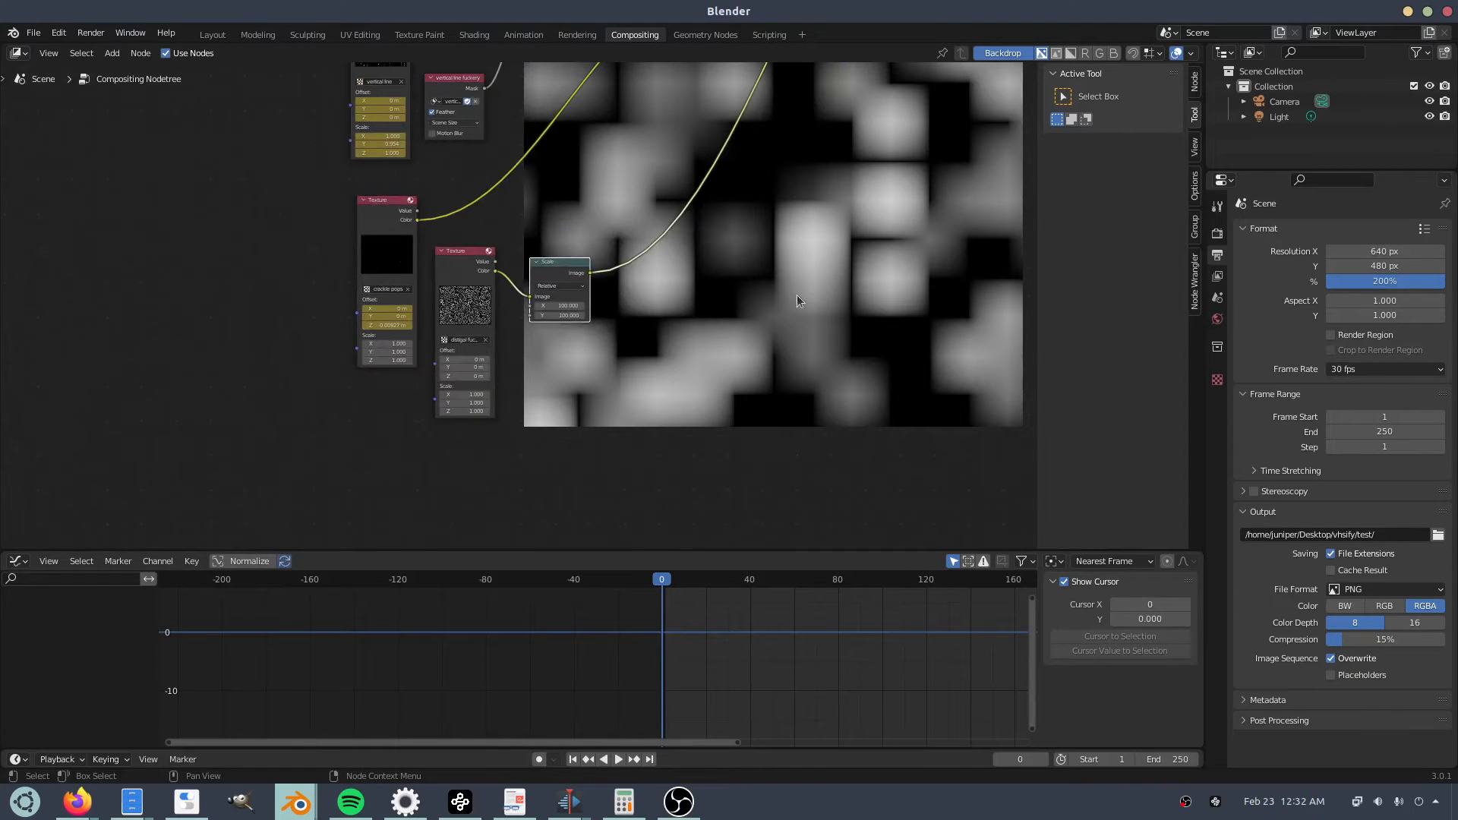
scroll(575, 332, up, 7)
Set the Scale node's X and Y factors to 50.
drag(603, 307, 668, 307)
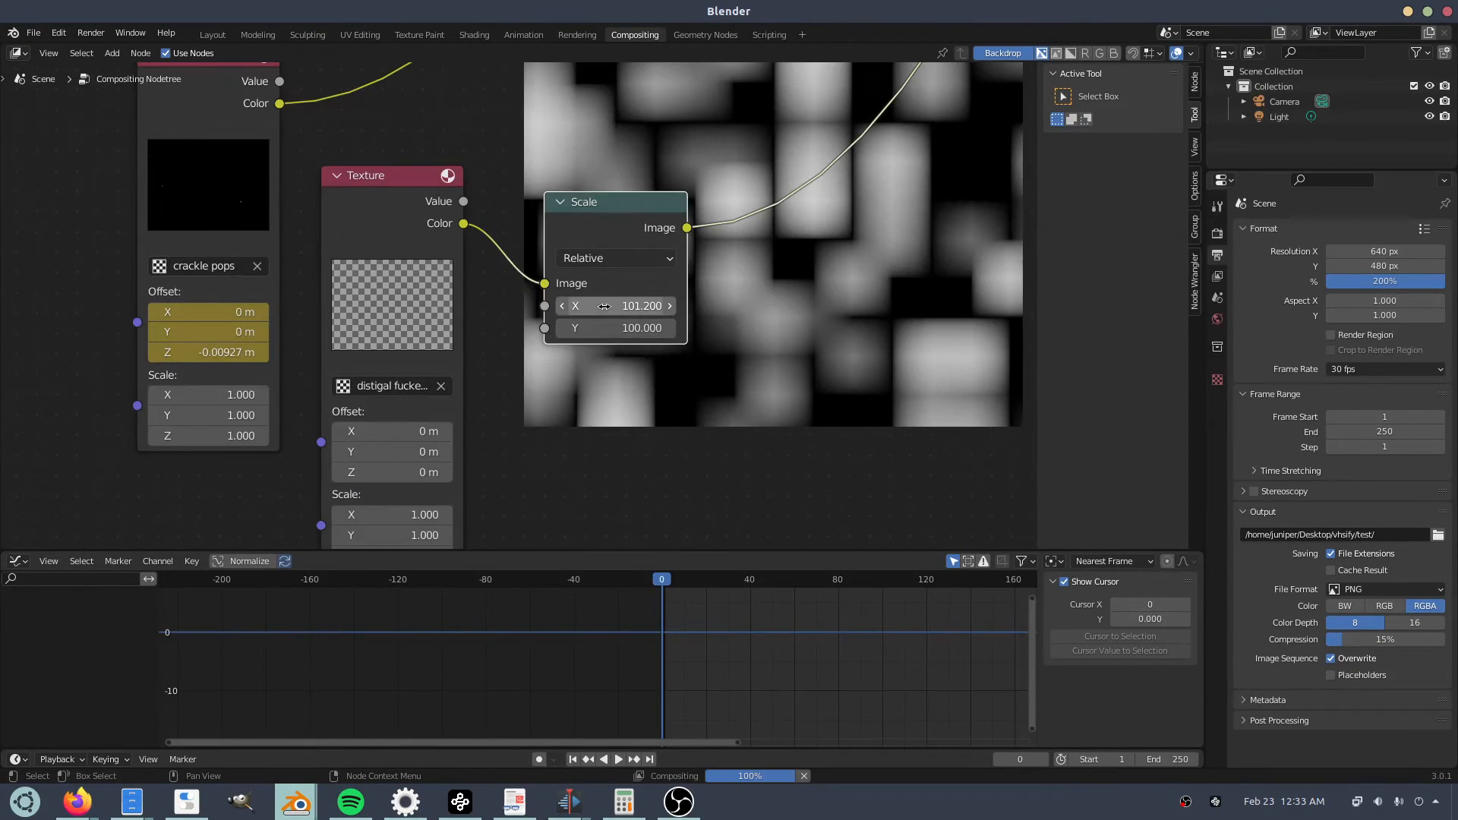
click(615, 328)
text(50)
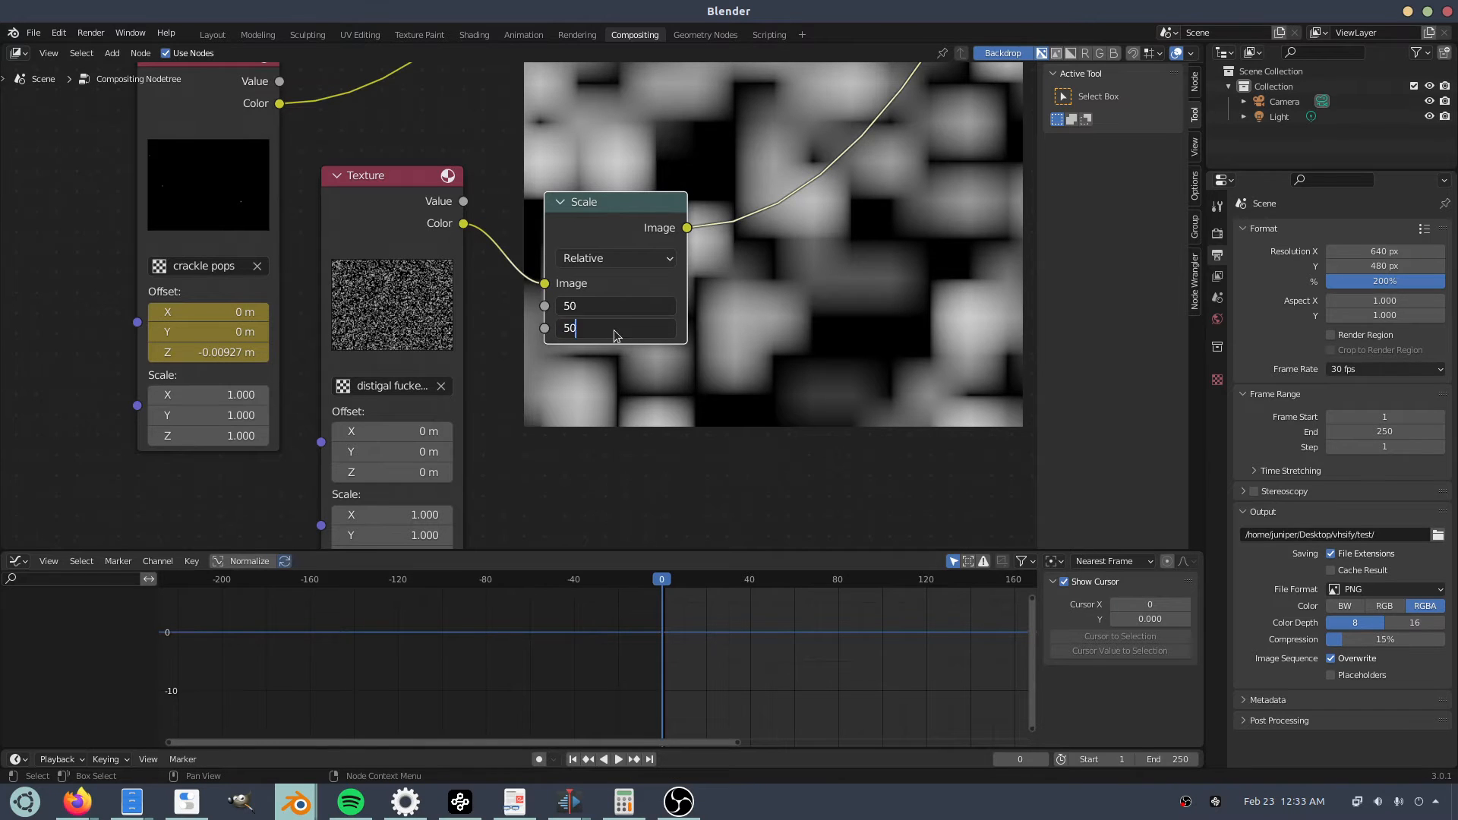
key(Return)
Set the Scale node's X and Y factors to 25.
drag(613, 322, 625, 300)
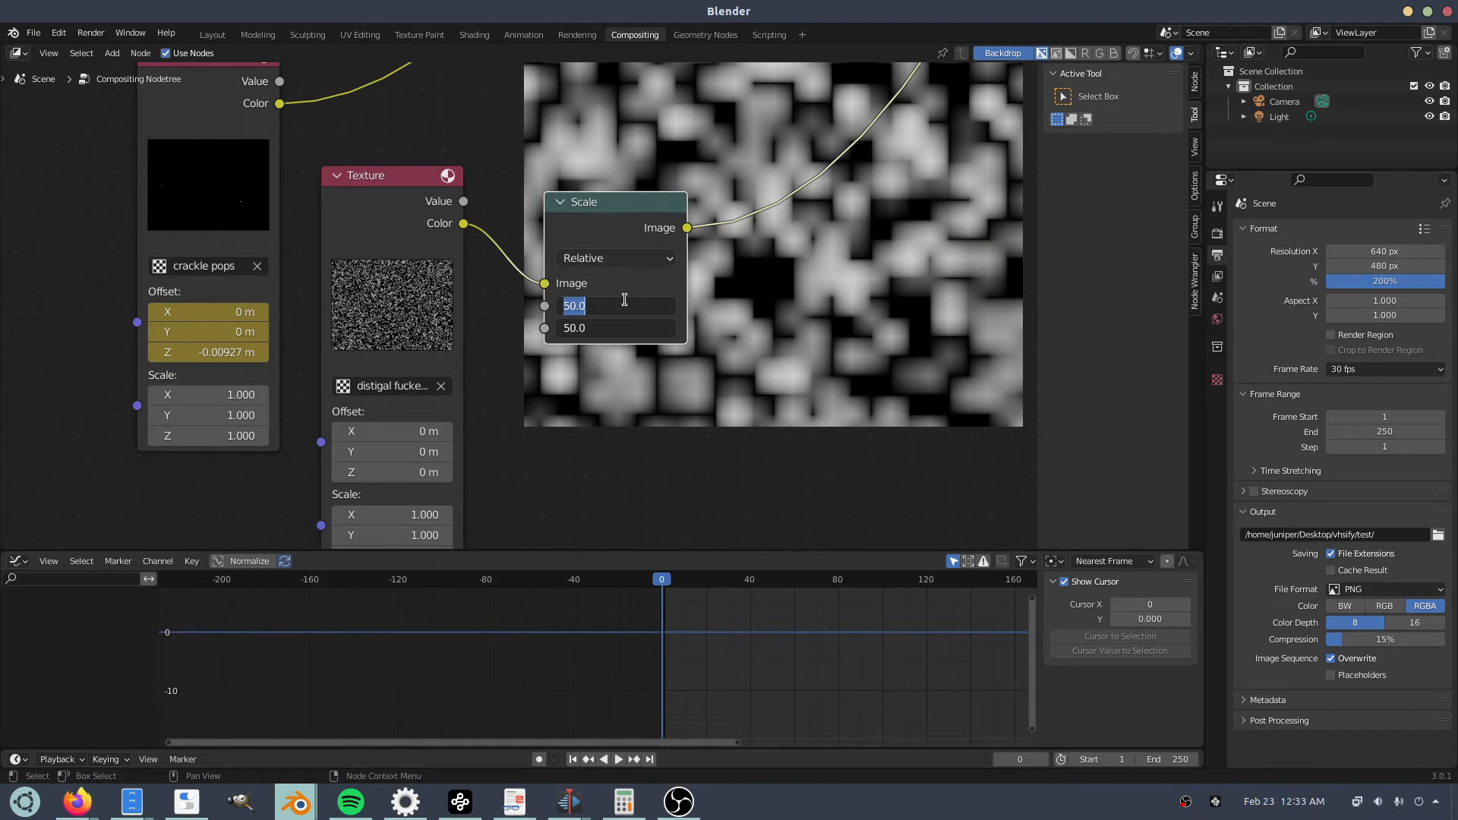
text(25)
key(Return)
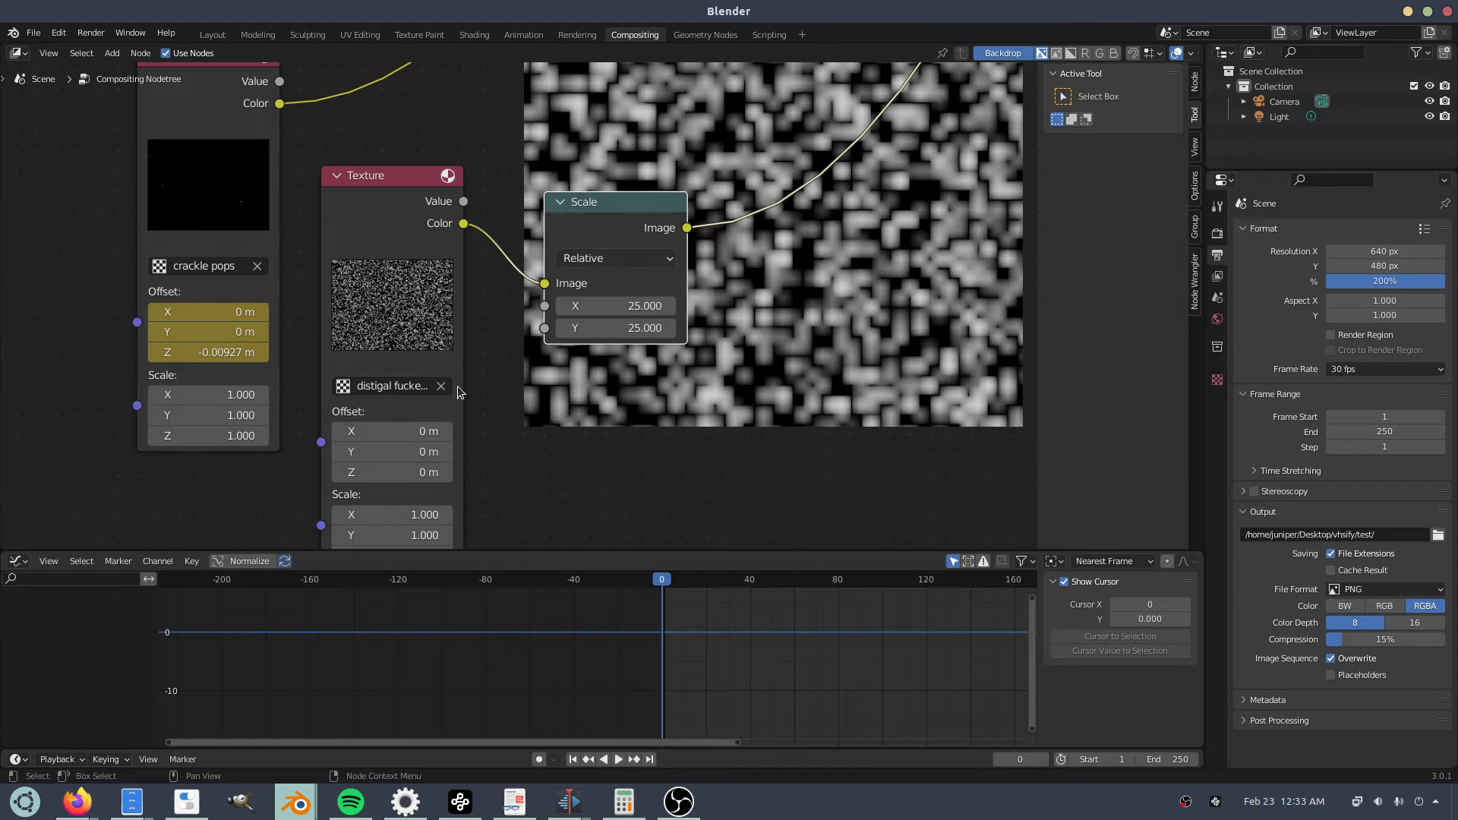
Switch to the texture node window, put its image editor in Mask mode and create a new mask named "digital distortion".
key(alt+Tab)
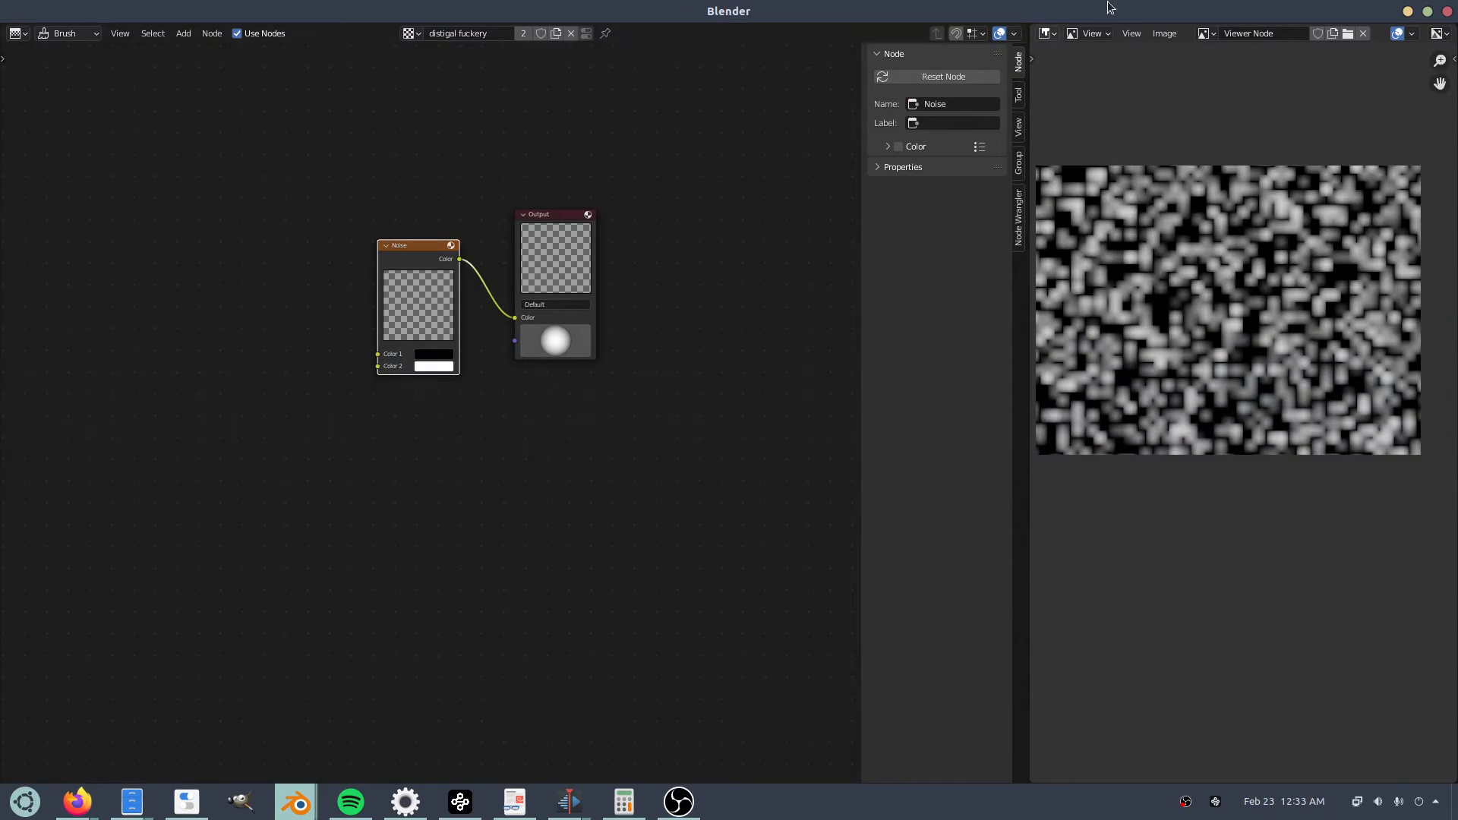
click(1079, 37)
click(1097, 90)
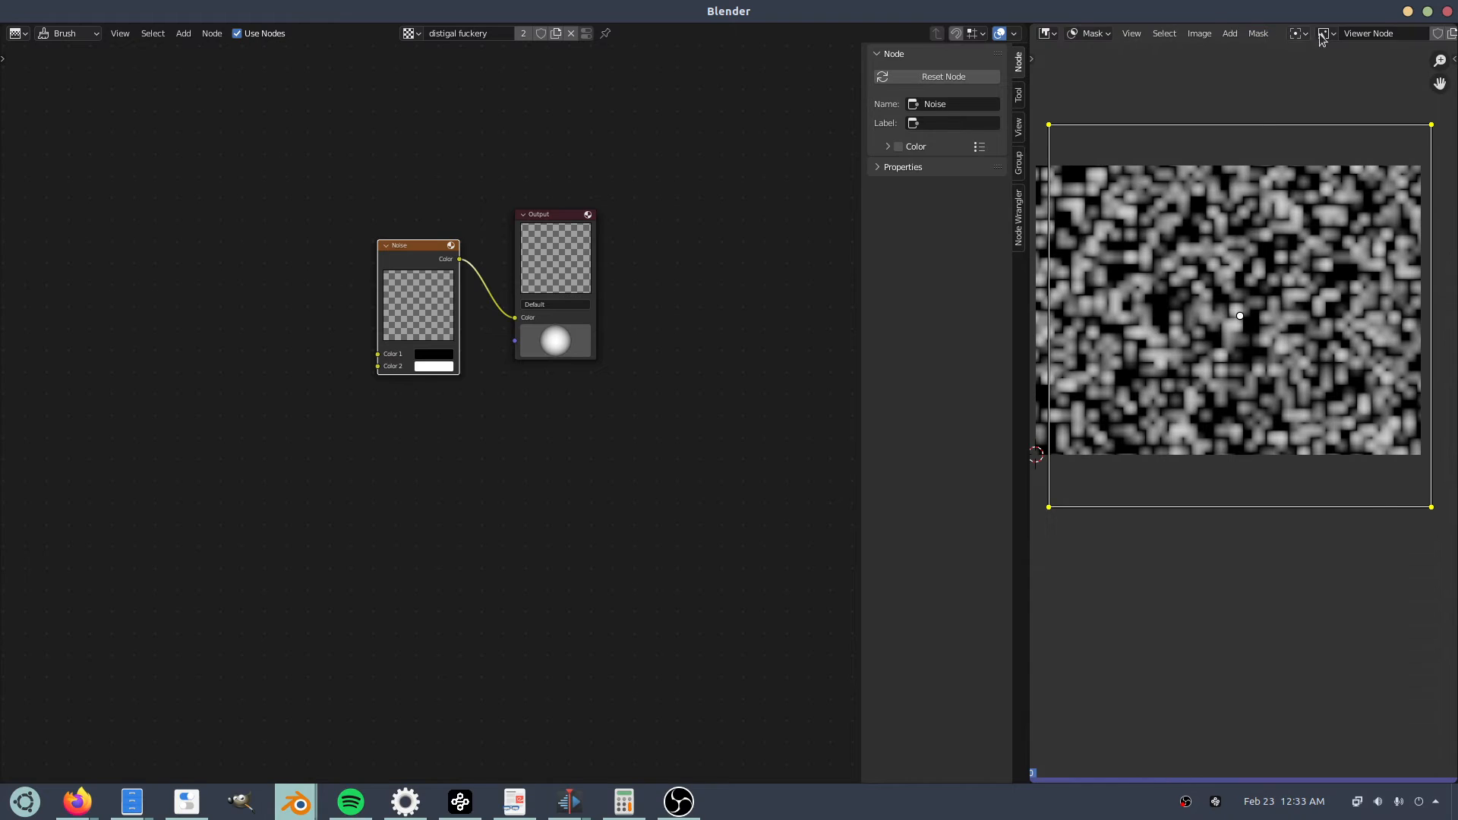
scroll(1328, 38, down, 4)
scroll(1326, 38, down, 2)
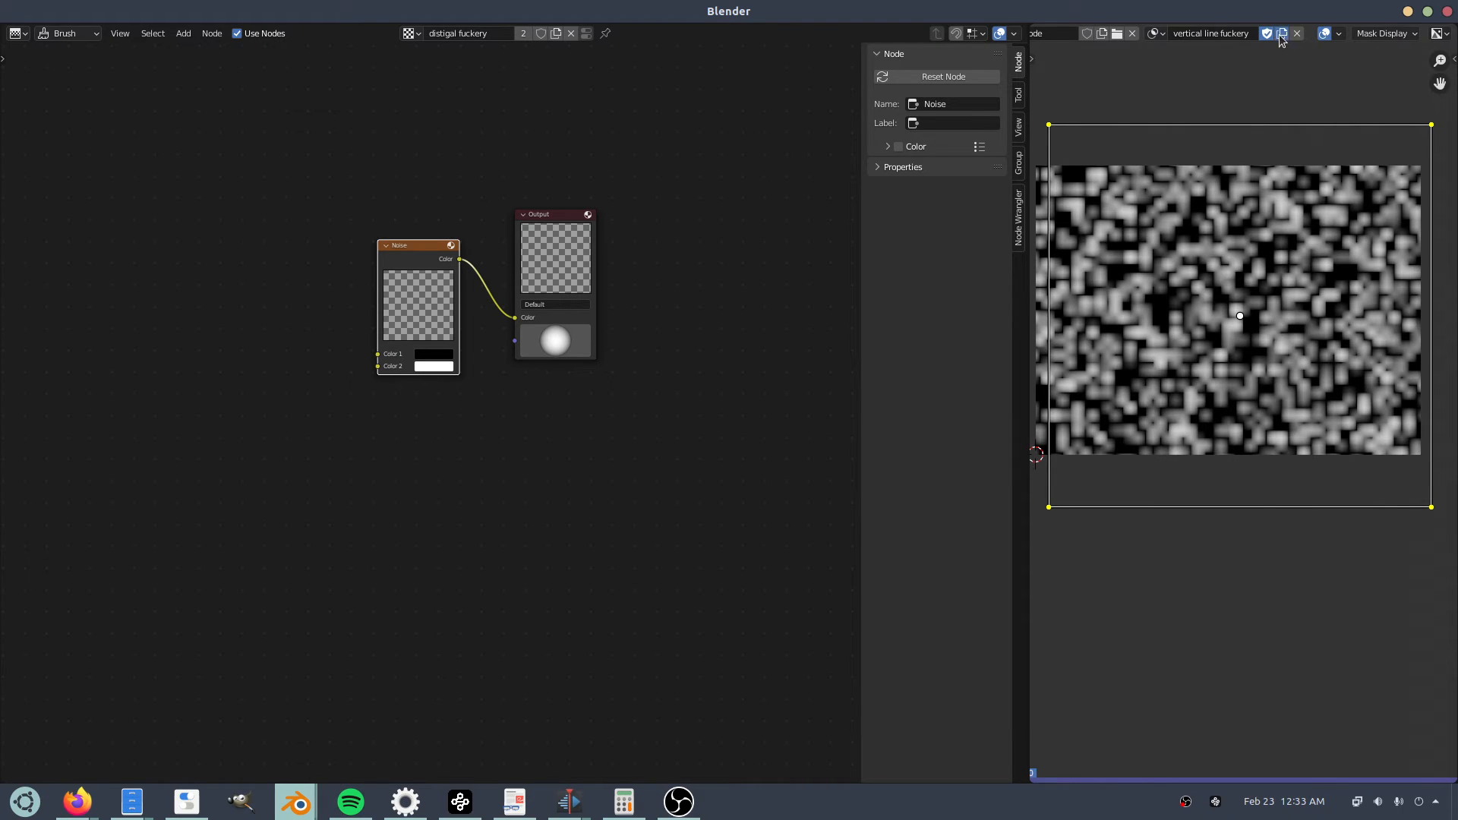
click(1281, 34)
double_click(1219, 33)
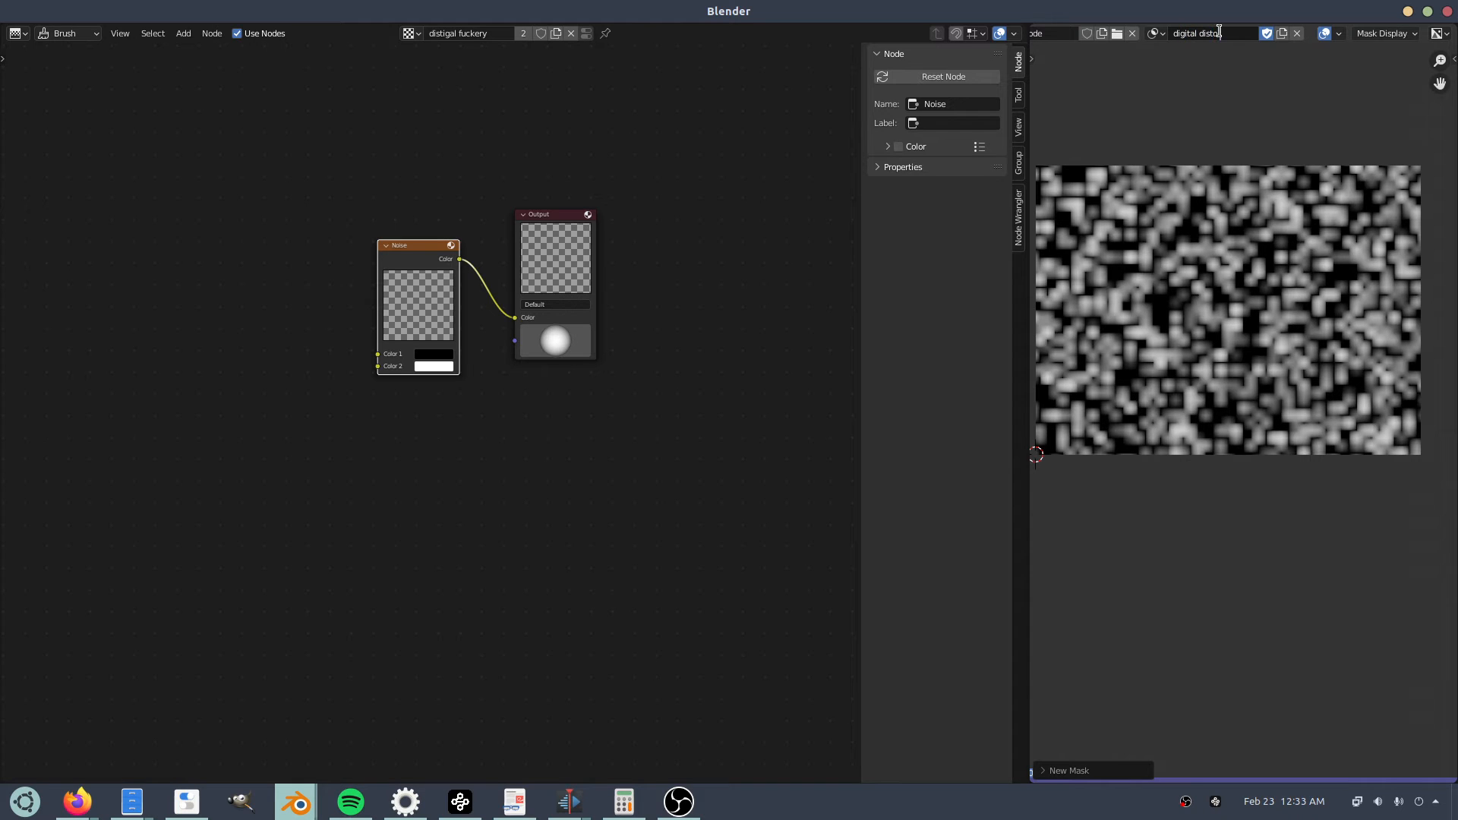
Add a square shape to the digital distortion mask and resize it around the 2D cursor.
scroll(1179, 429, down, 1)
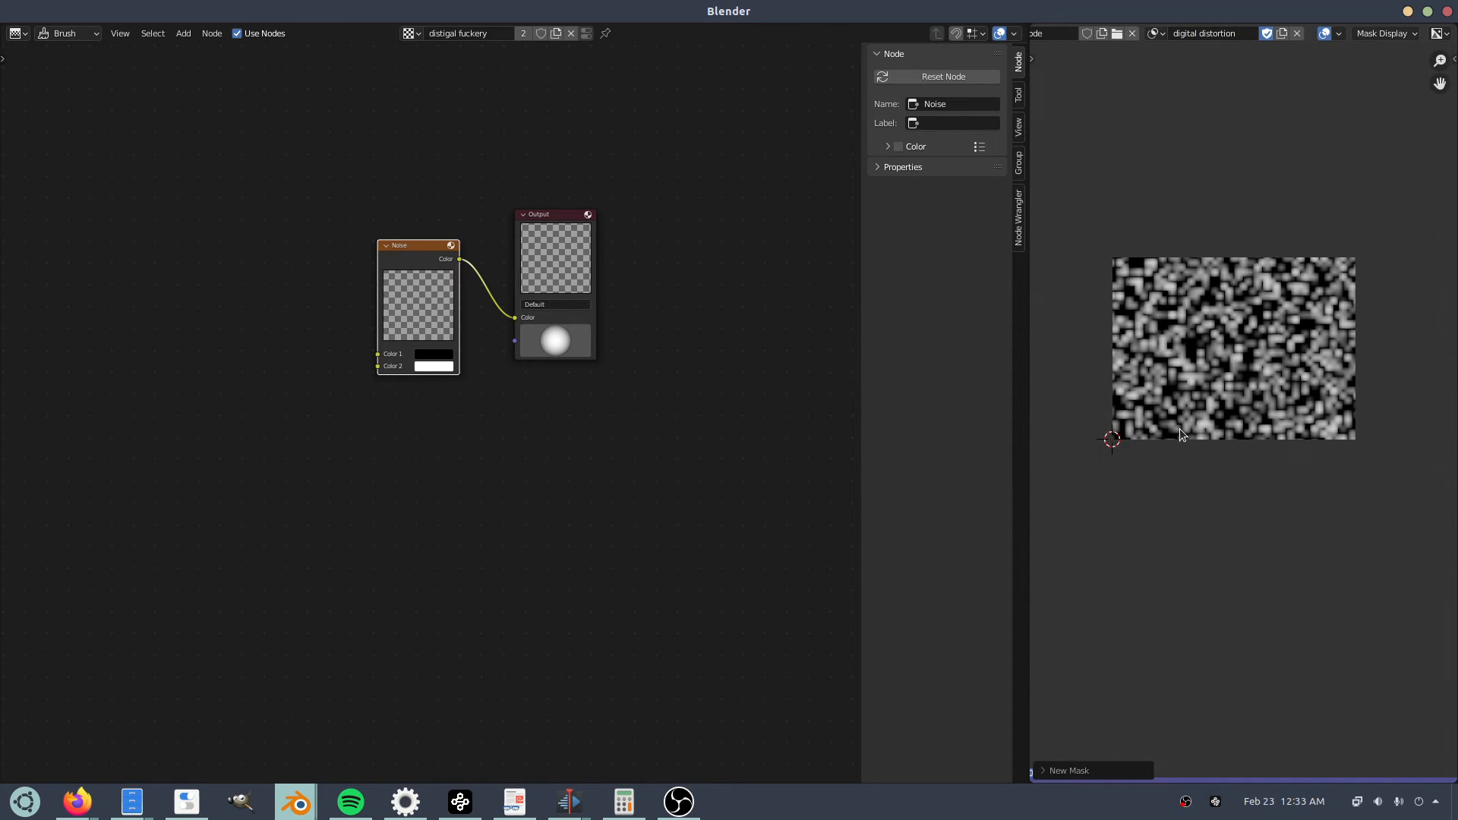
scroll(1179, 429, up, 1)
middle_drag(1165, 419, 1181, 414)
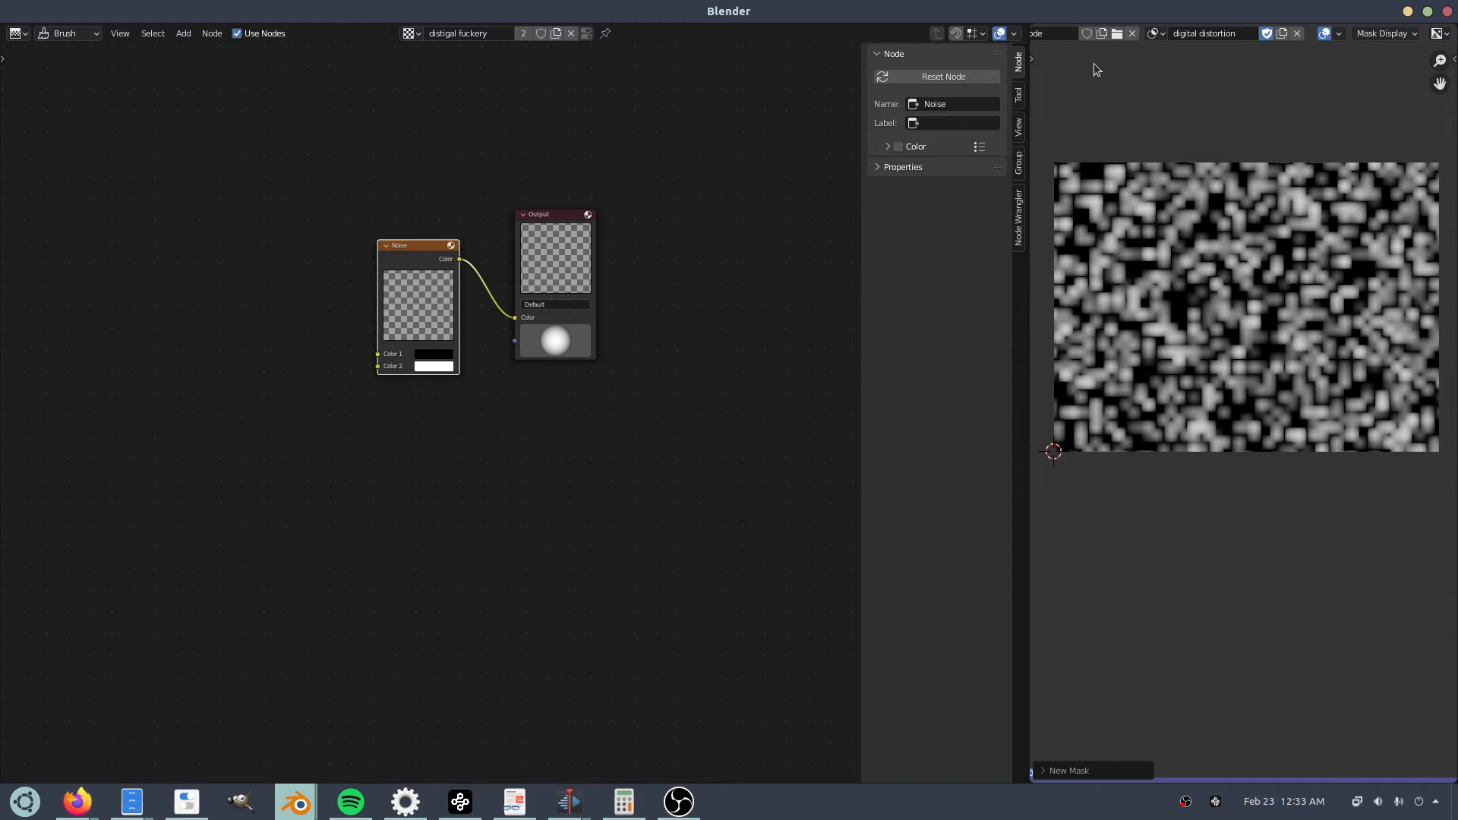
scroll(1165, 224, down, 2)
key(shift+a)
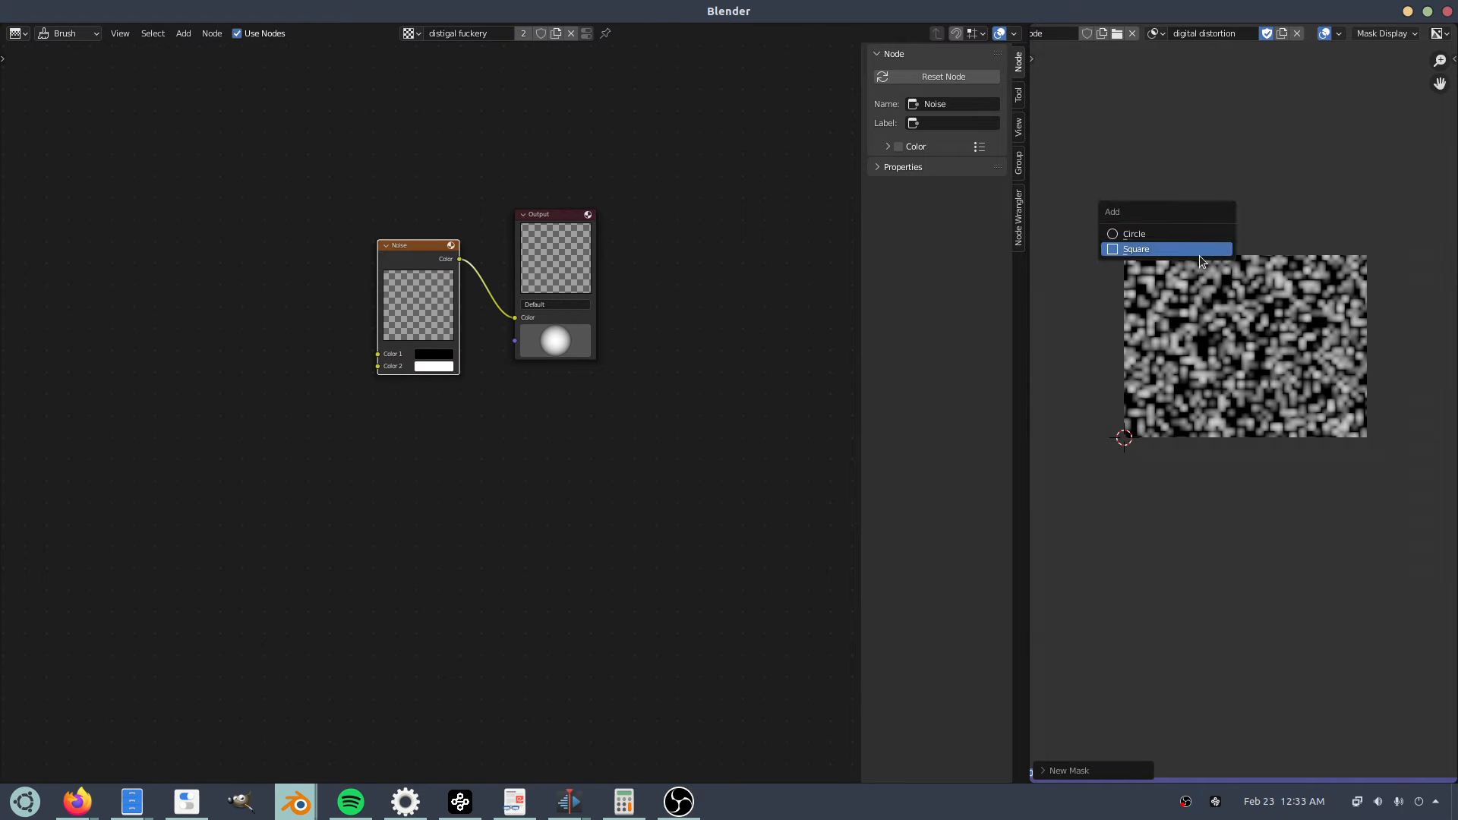
click(1189, 247)
key(s)
click(1032, 202)
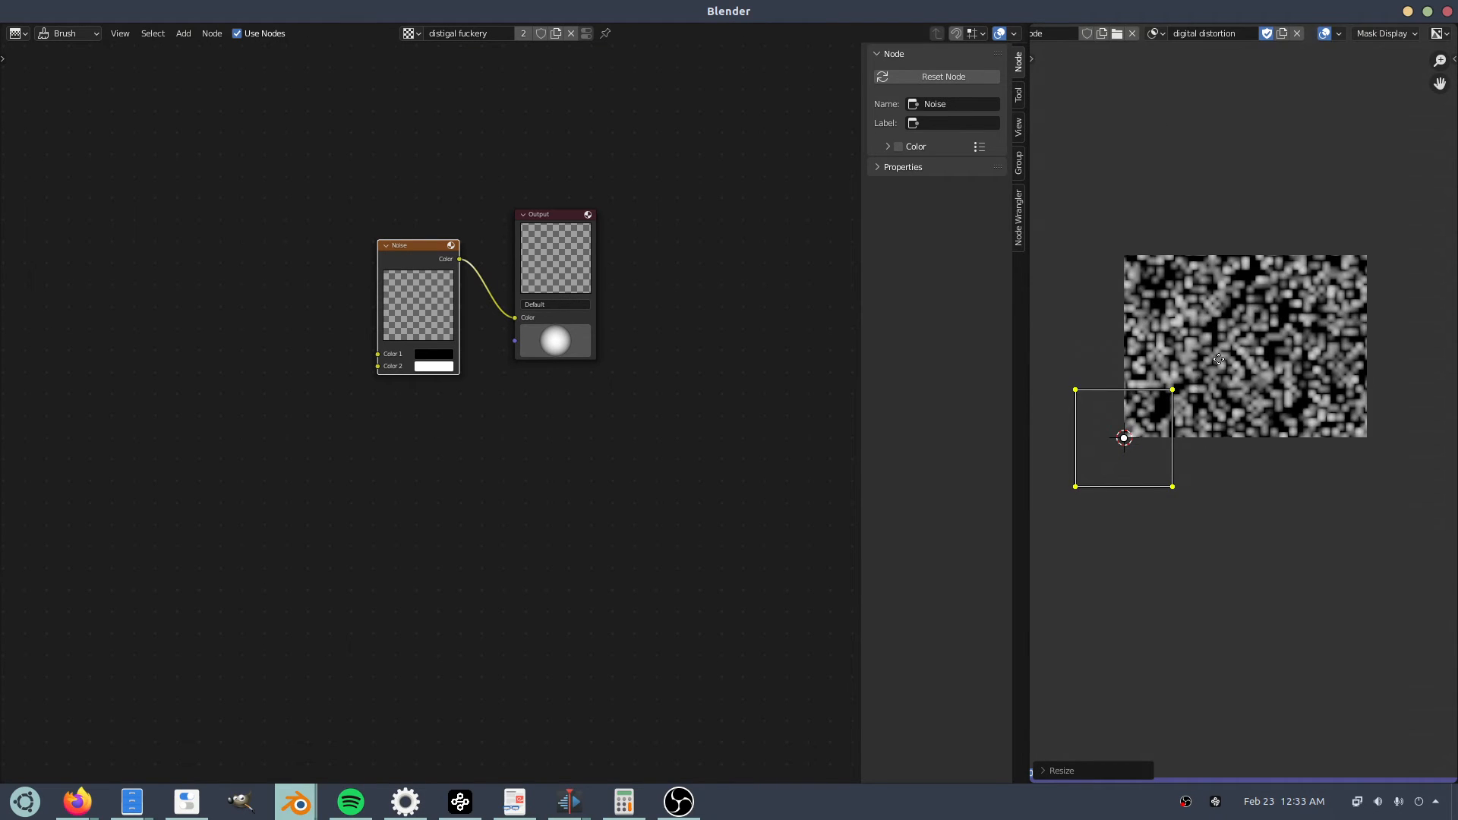
Move the mask square onto the noise image, enlarge it to nearly the image's width and shift it upward.
key(g)
click(1308, 286)
key(s)
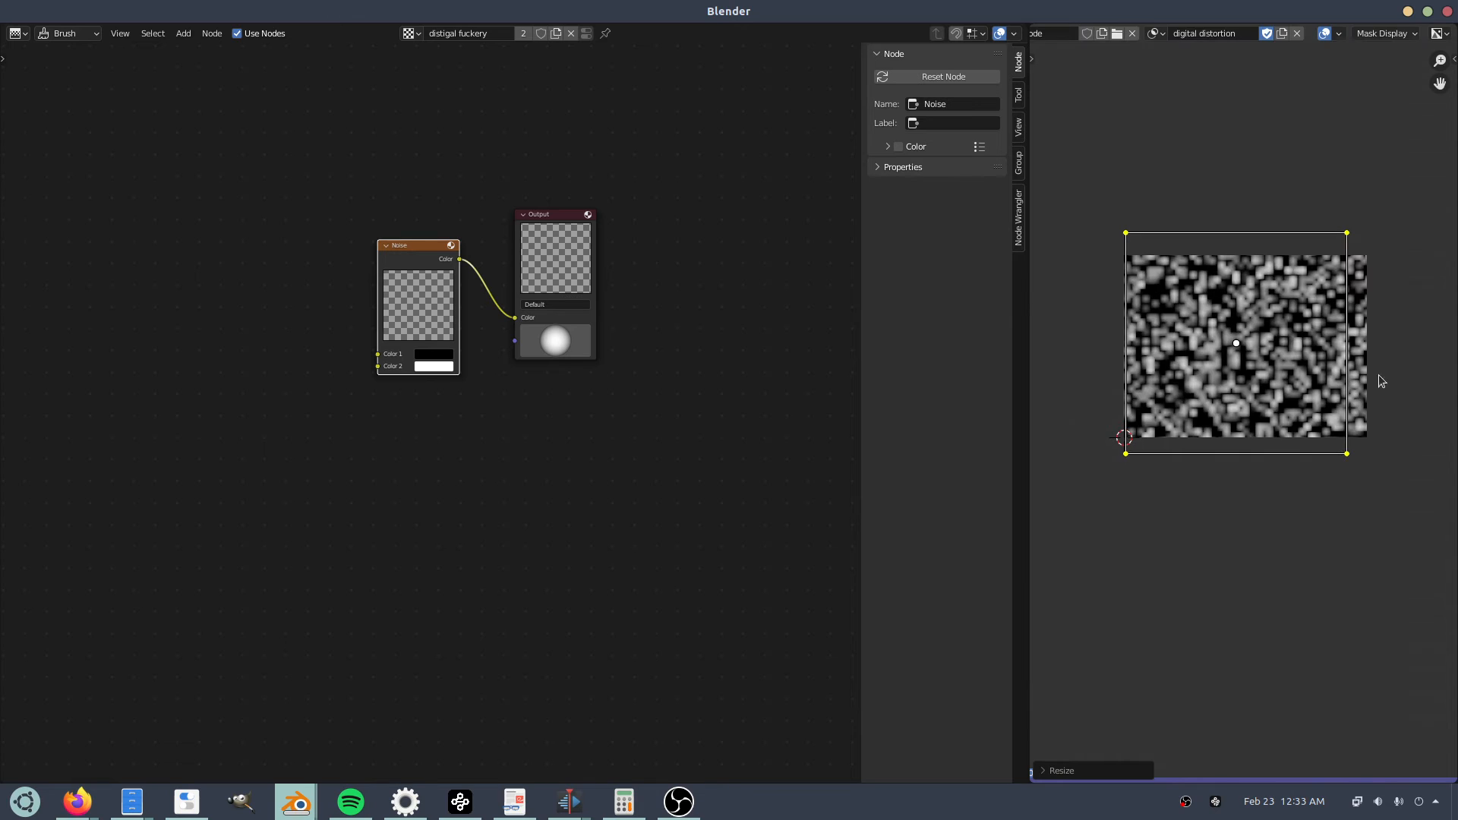
click(1373, 387)
key(g)
click(1380, 350)
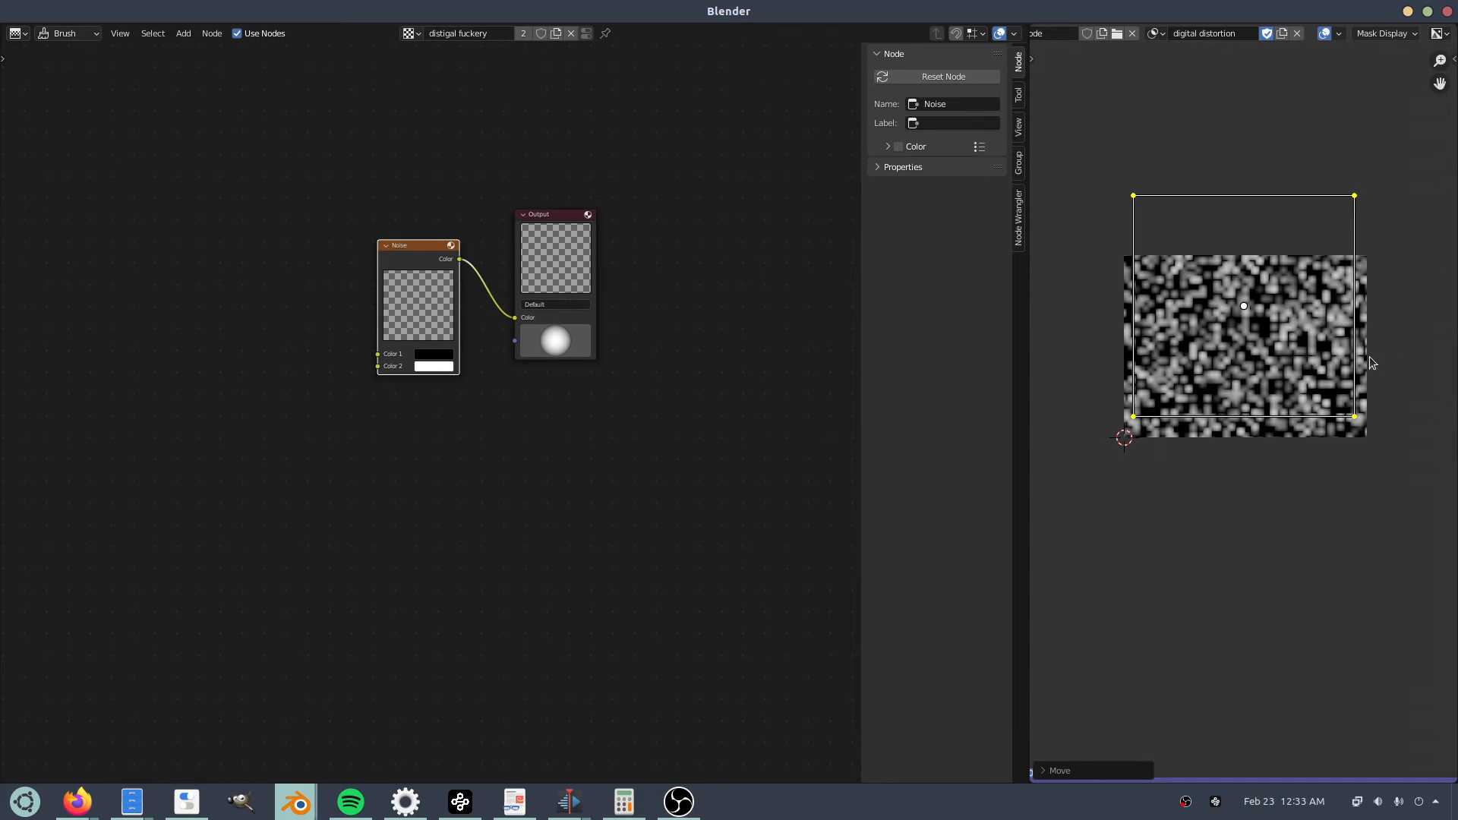
Stretch the mask square along X beyond both image sides and position its lower edge just above the image's bottom edge.
key(s)
key(x)
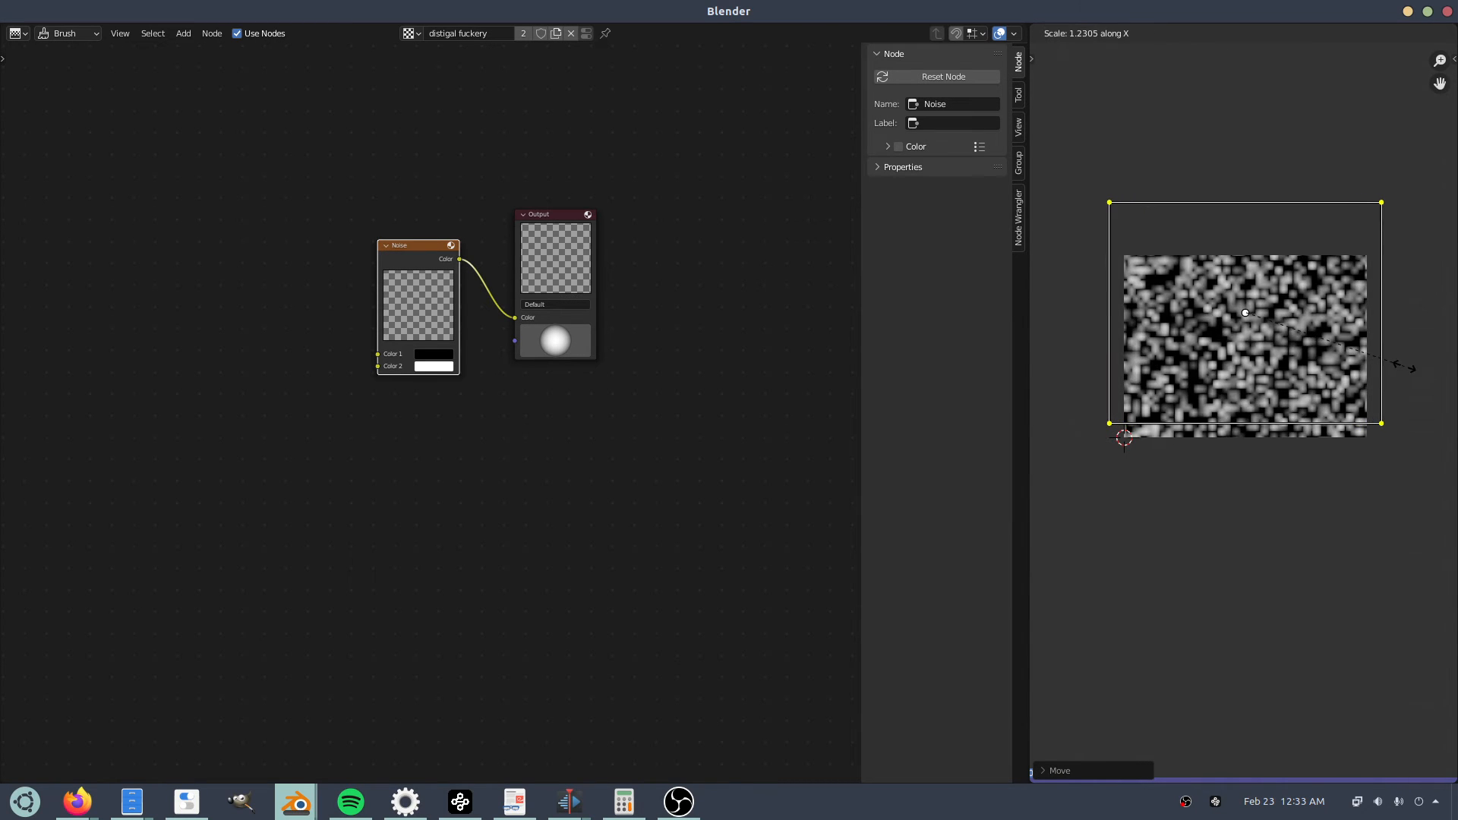
click(1406, 380)
scroll(1351, 496, up, 5)
key(g)
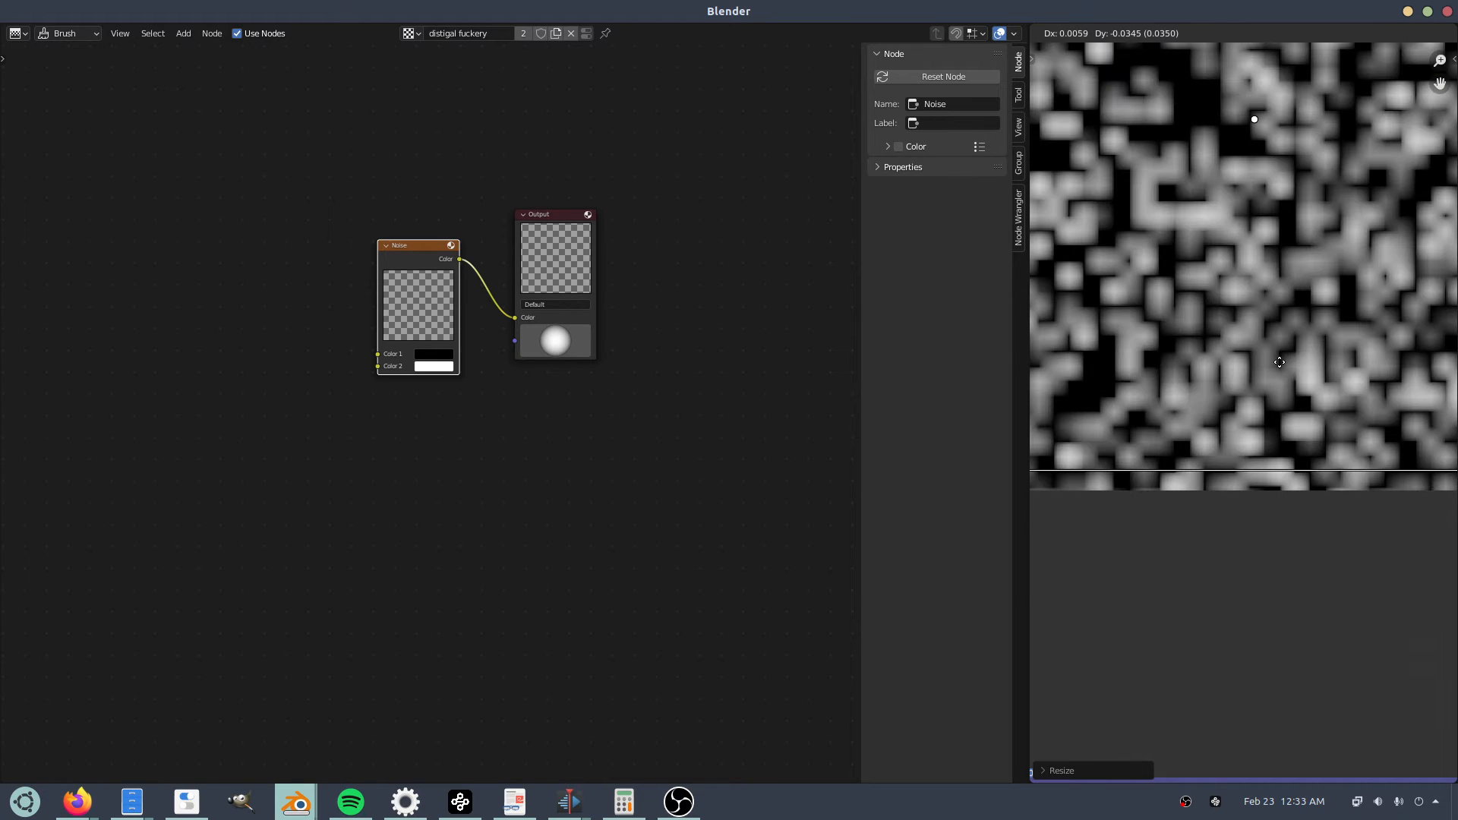
click(1236, 421)
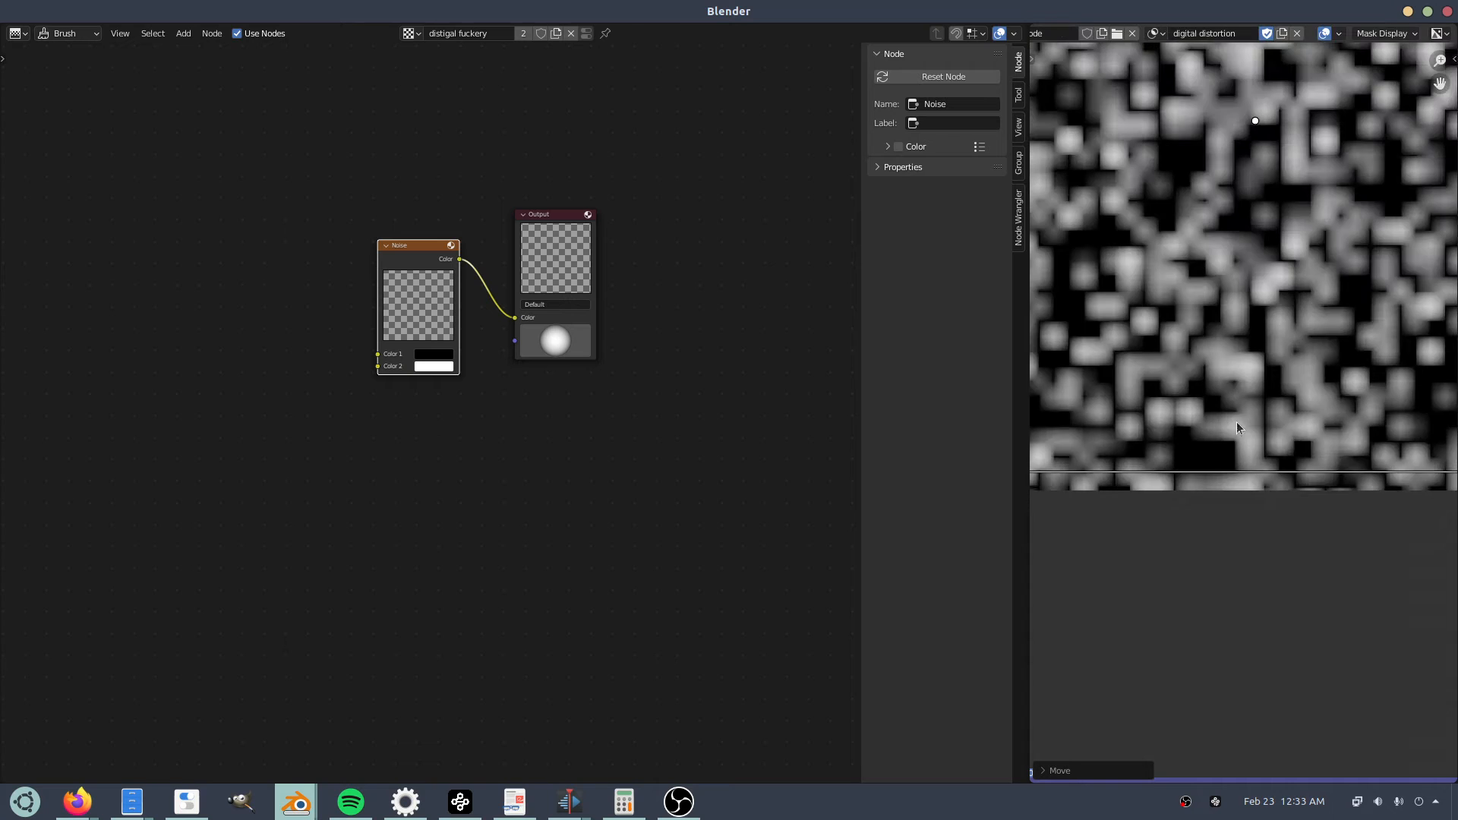
scroll(1209, 457, down, 4)
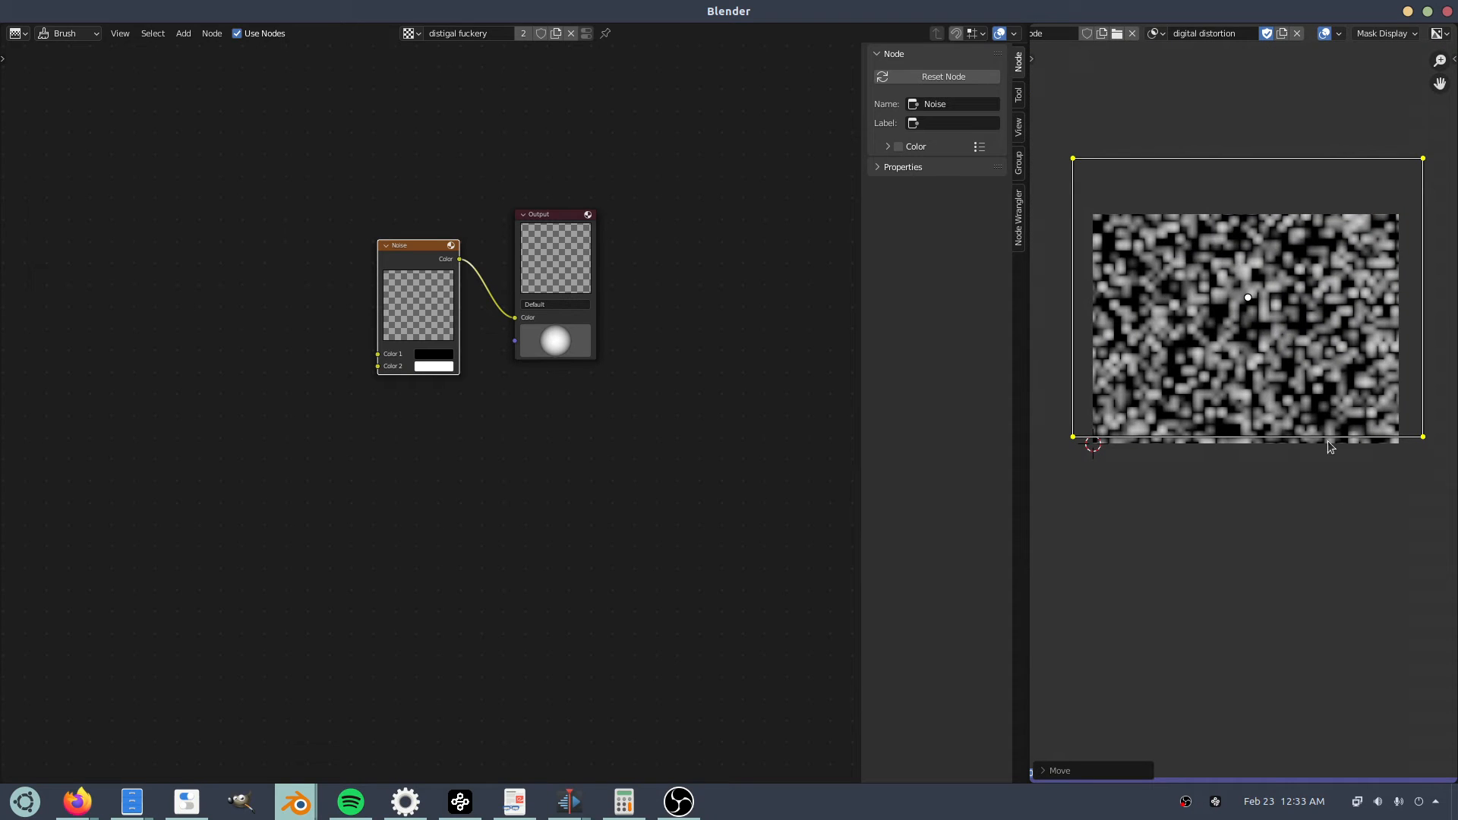
Switch to the compositing window and move the distigal fuckery Texture and Scale nodes together, close to the Add nodes.
key(alt+Tab)
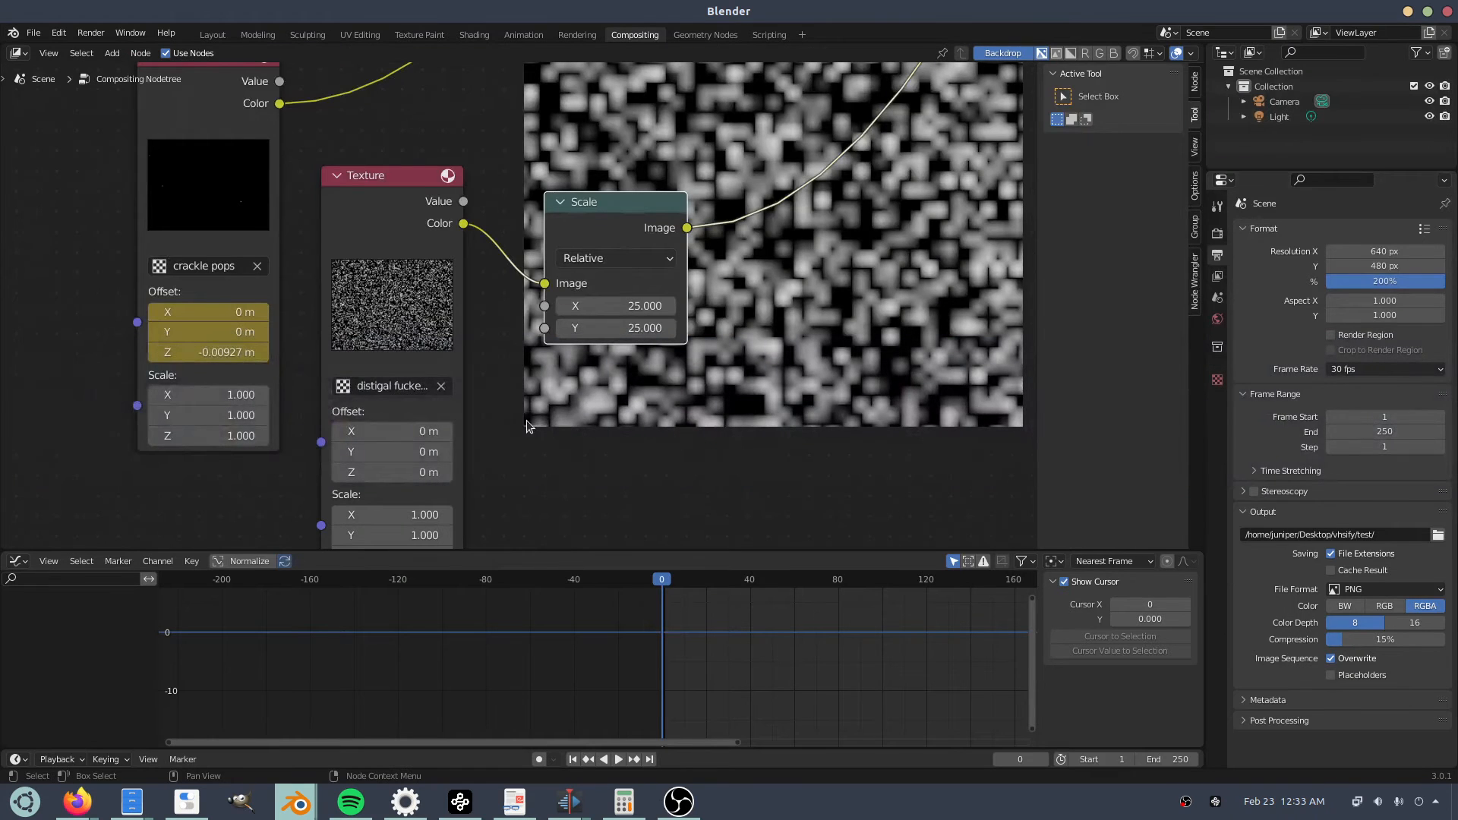
scroll(536, 414, down, 3)
scroll(545, 409, up, 8)
middle_drag(778, 311, 590, 385)
scroll(590, 385, down, 6)
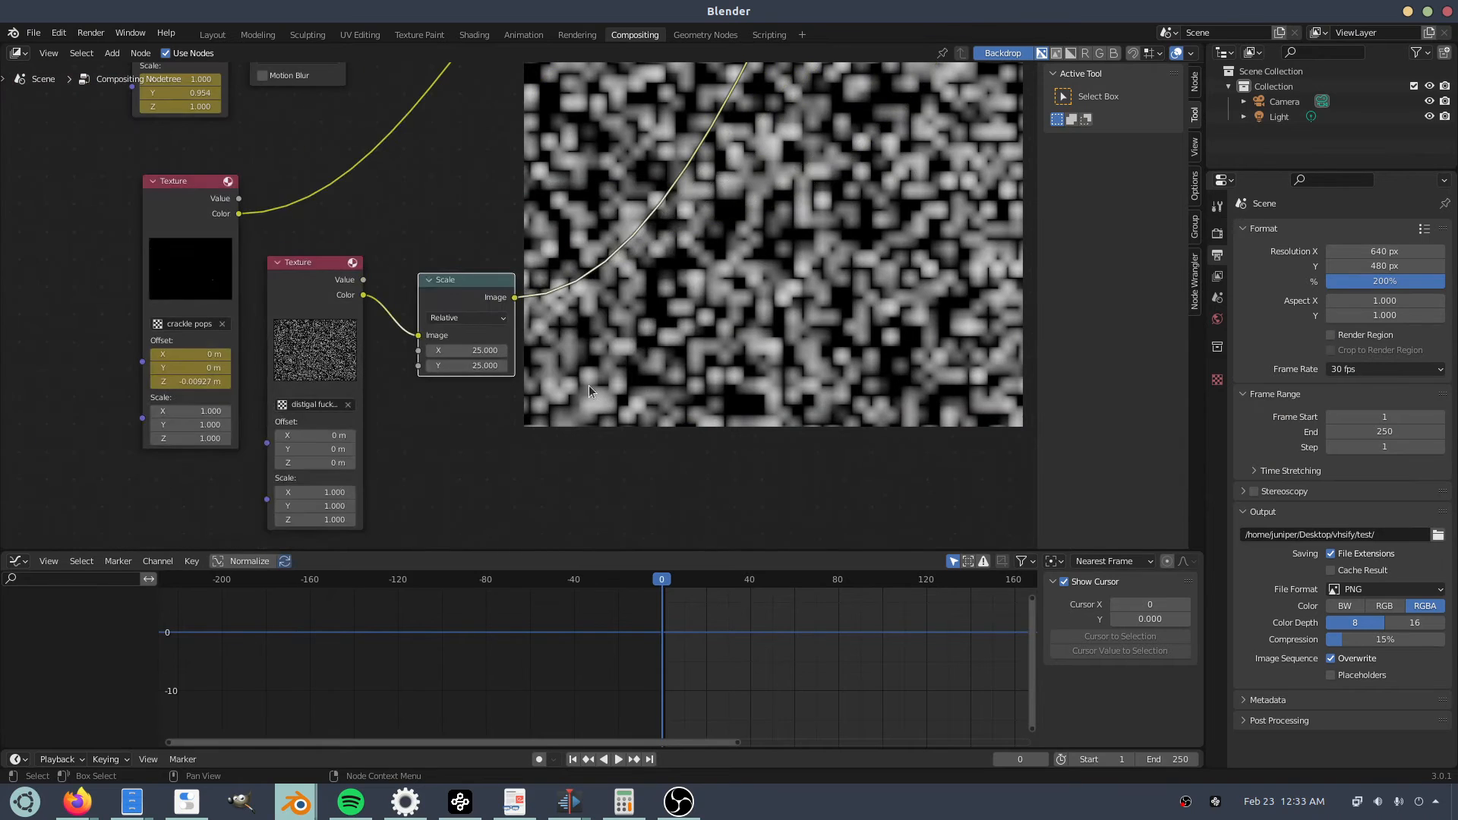
middle_drag(617, 219, 503, 385)
scroll(503, 385, down, 5)
drag(322, 358, 401, 456)
key(g)
click(627, 236)
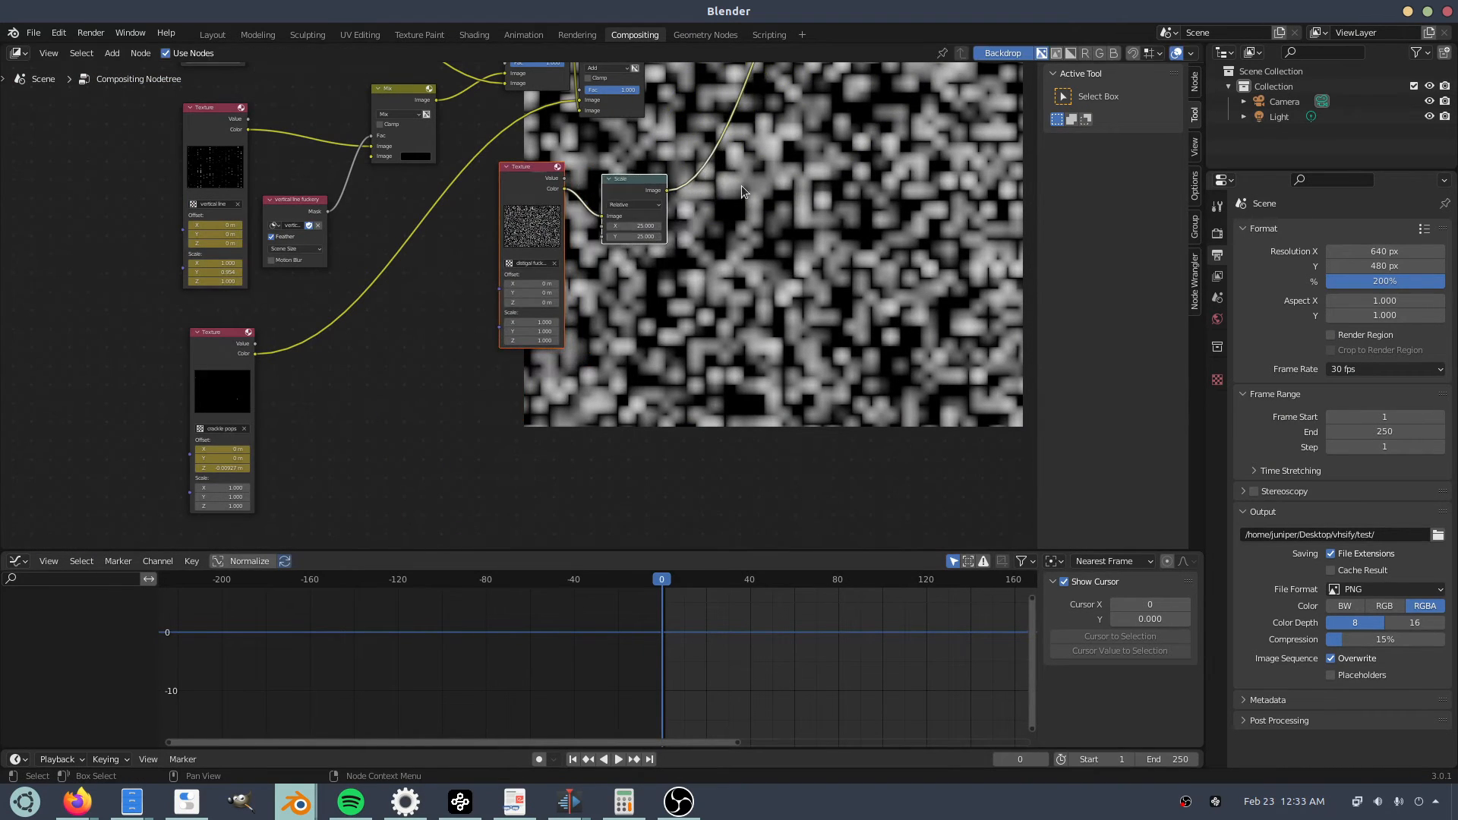
Duplicate the last Add node onto its output link and connect the Scale node's output to the copy's second Image input.
middle_drag(741, 185, 612, 430)
scroll(609, 425, up, 2)
key(shift+a)
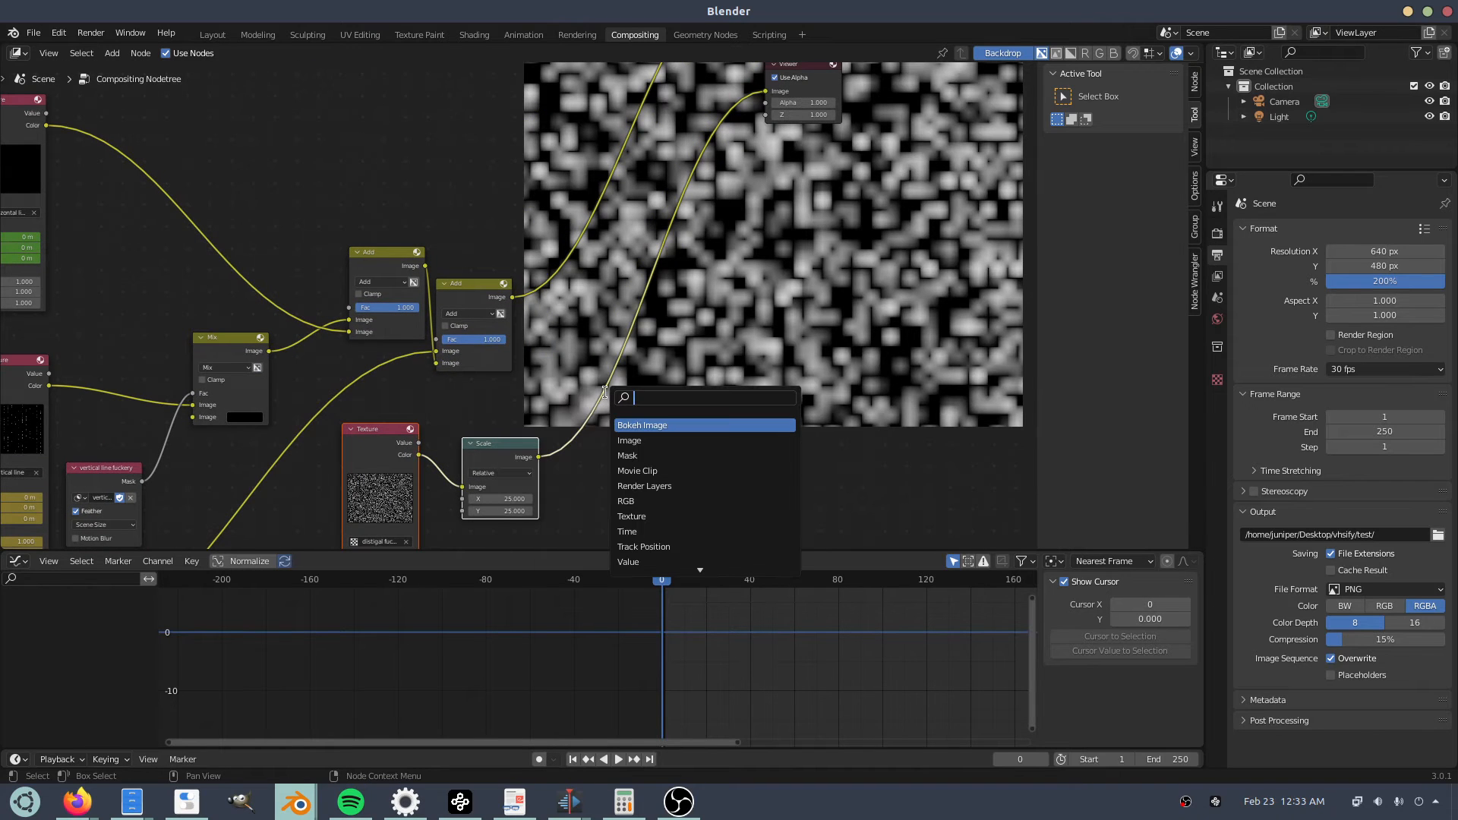
click(477, 288)
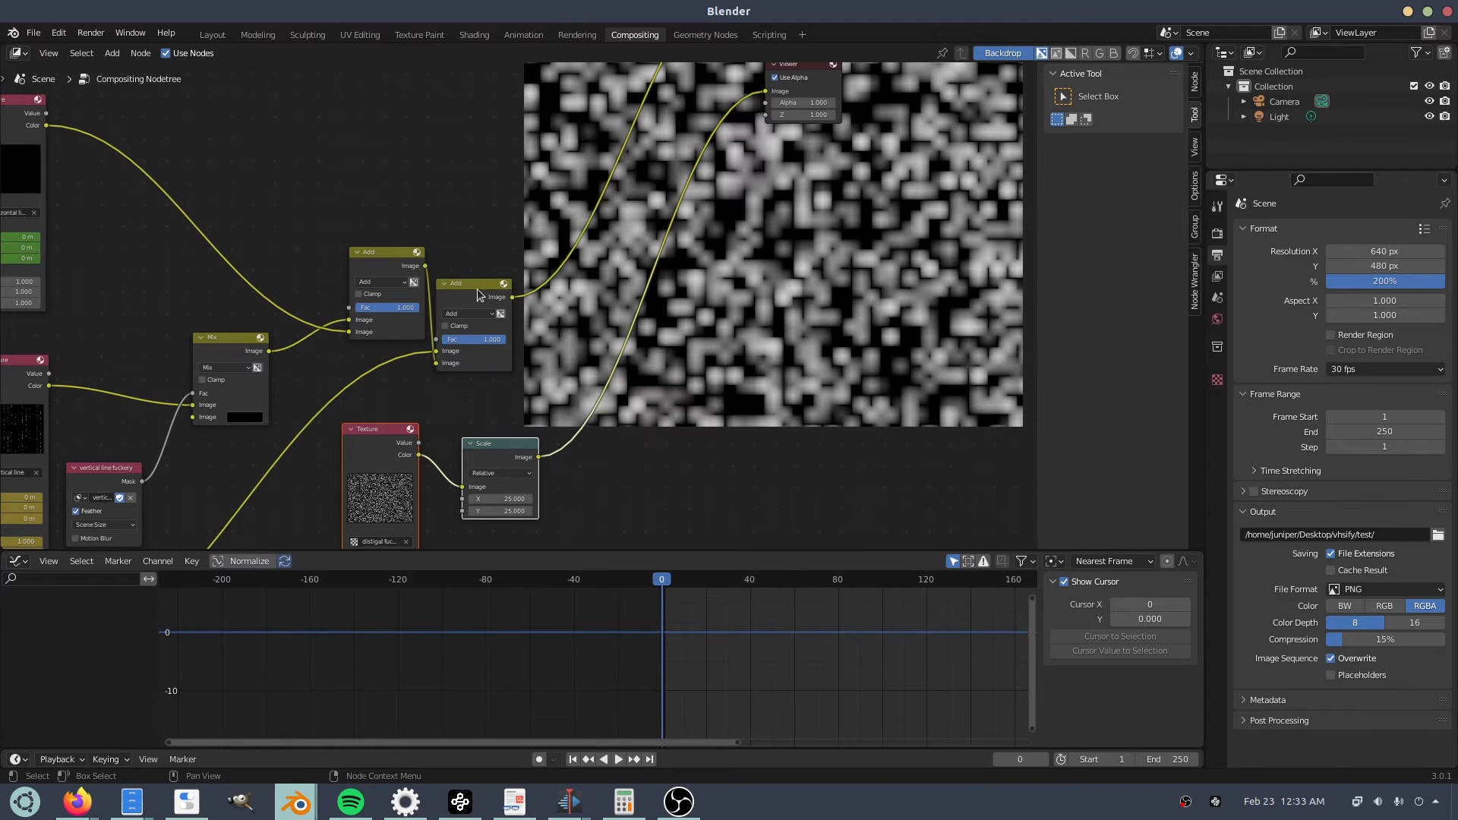
click(467, 287)
key(shift+d)
click(595, 254)
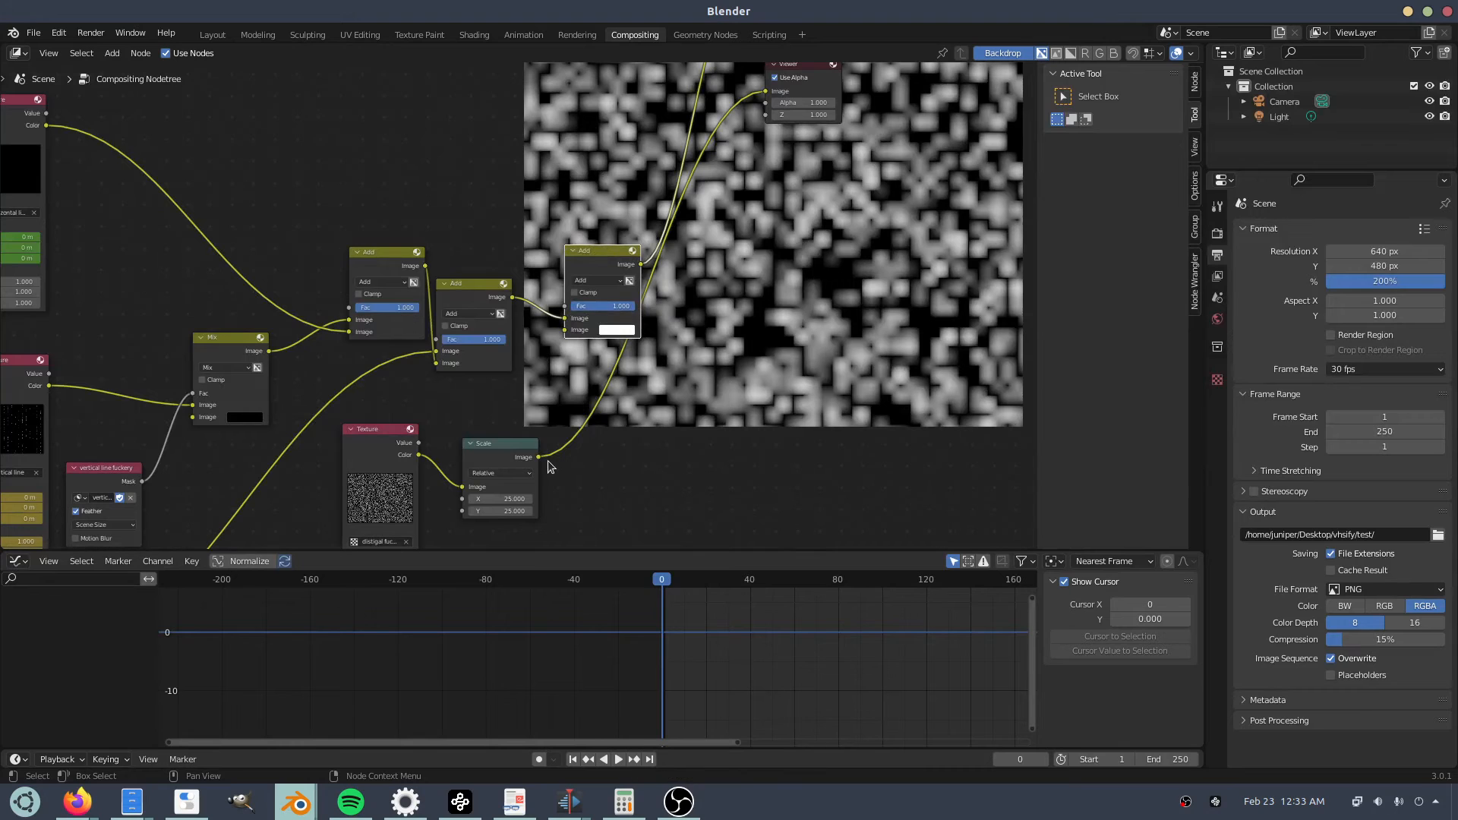
drag(539, 457, 565, 330)
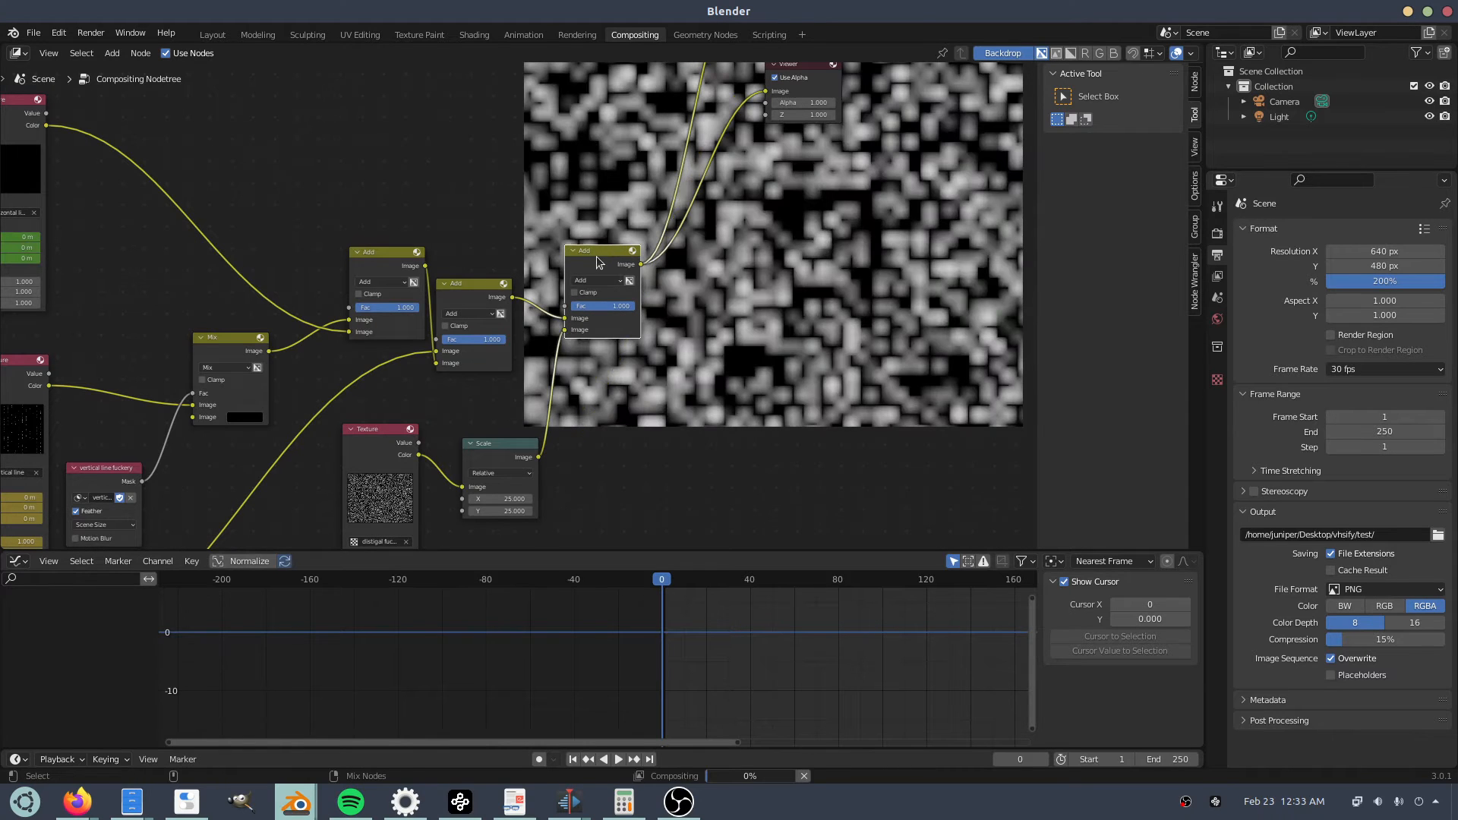
Move the distigal fuckery Texture and Scale nodes together down and away from the Add nodes to free up space.
middle_drag(662, 299, 503, 336)
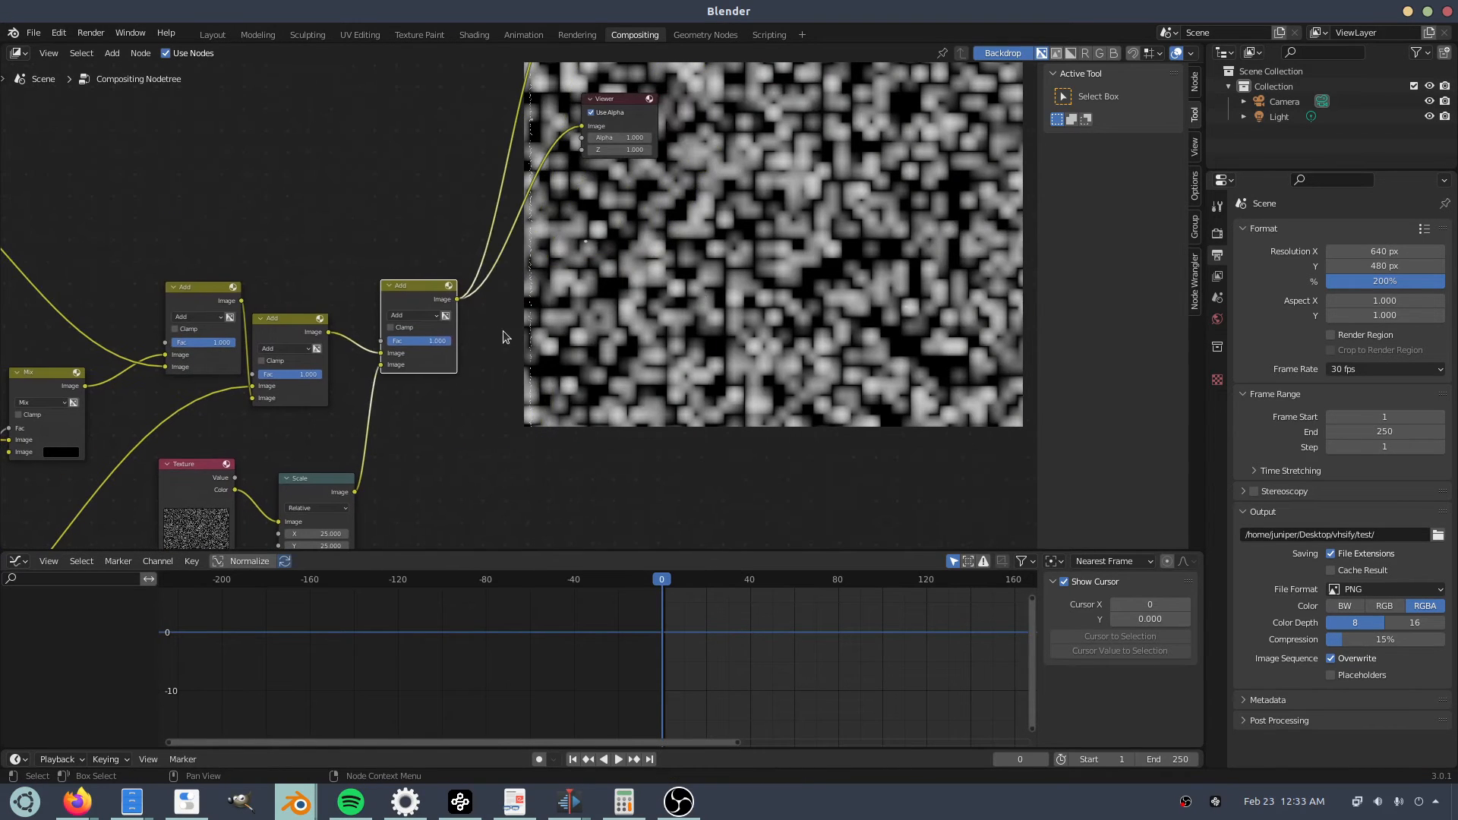
middle_drag(335, 494, 551, 276)
drag(532, 378, 402, 255)
drag(536, 264, 444, 350)
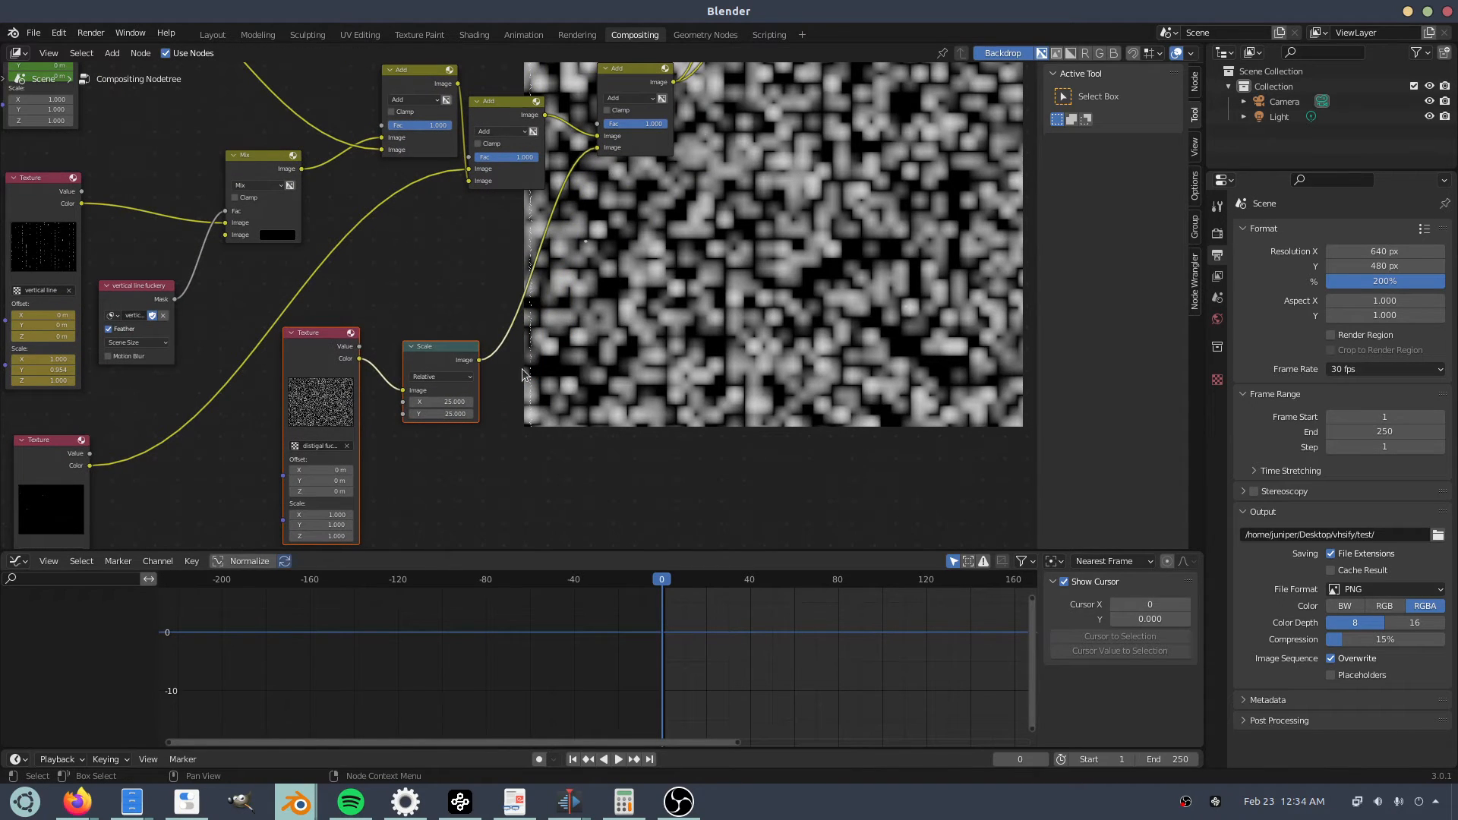
Add a Mask node below the Scale node and assign the digital distortion mask to it.
key(shift+a)
click(597, 314)
text(mask)
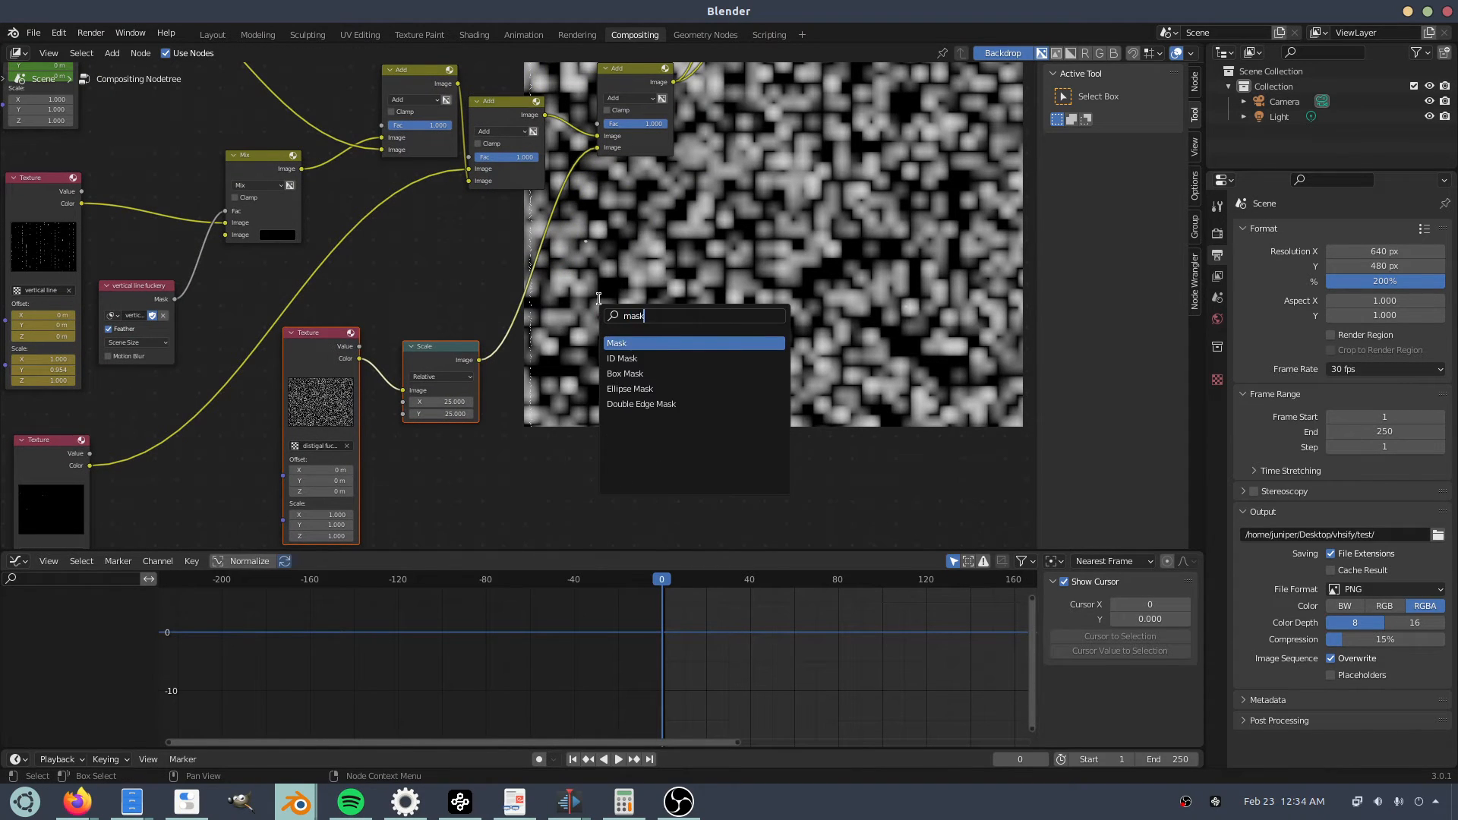
key(Return)
click(436, 466)
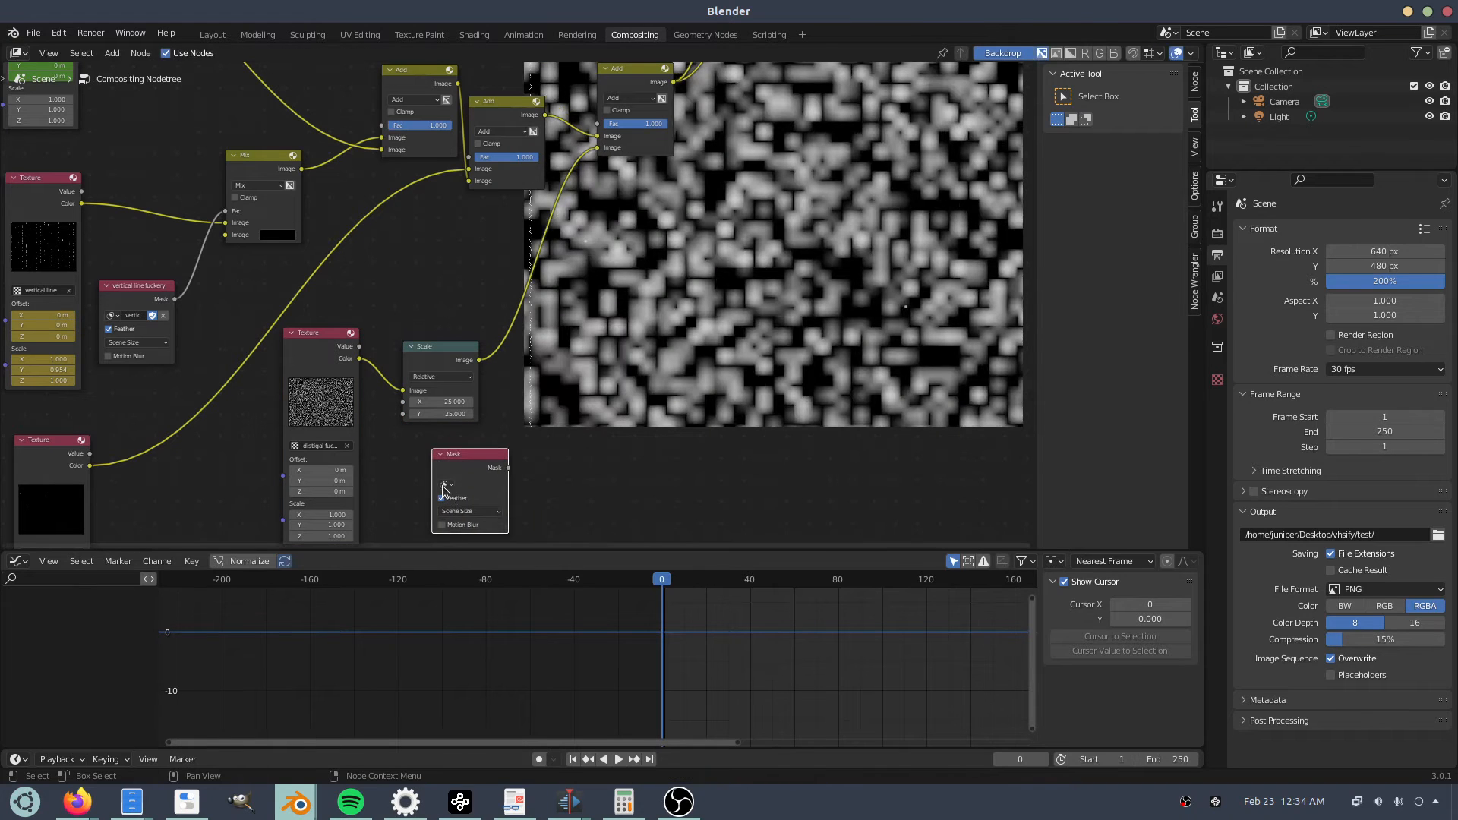
click(445, 484)
click(471, 514)
click(445, 485)
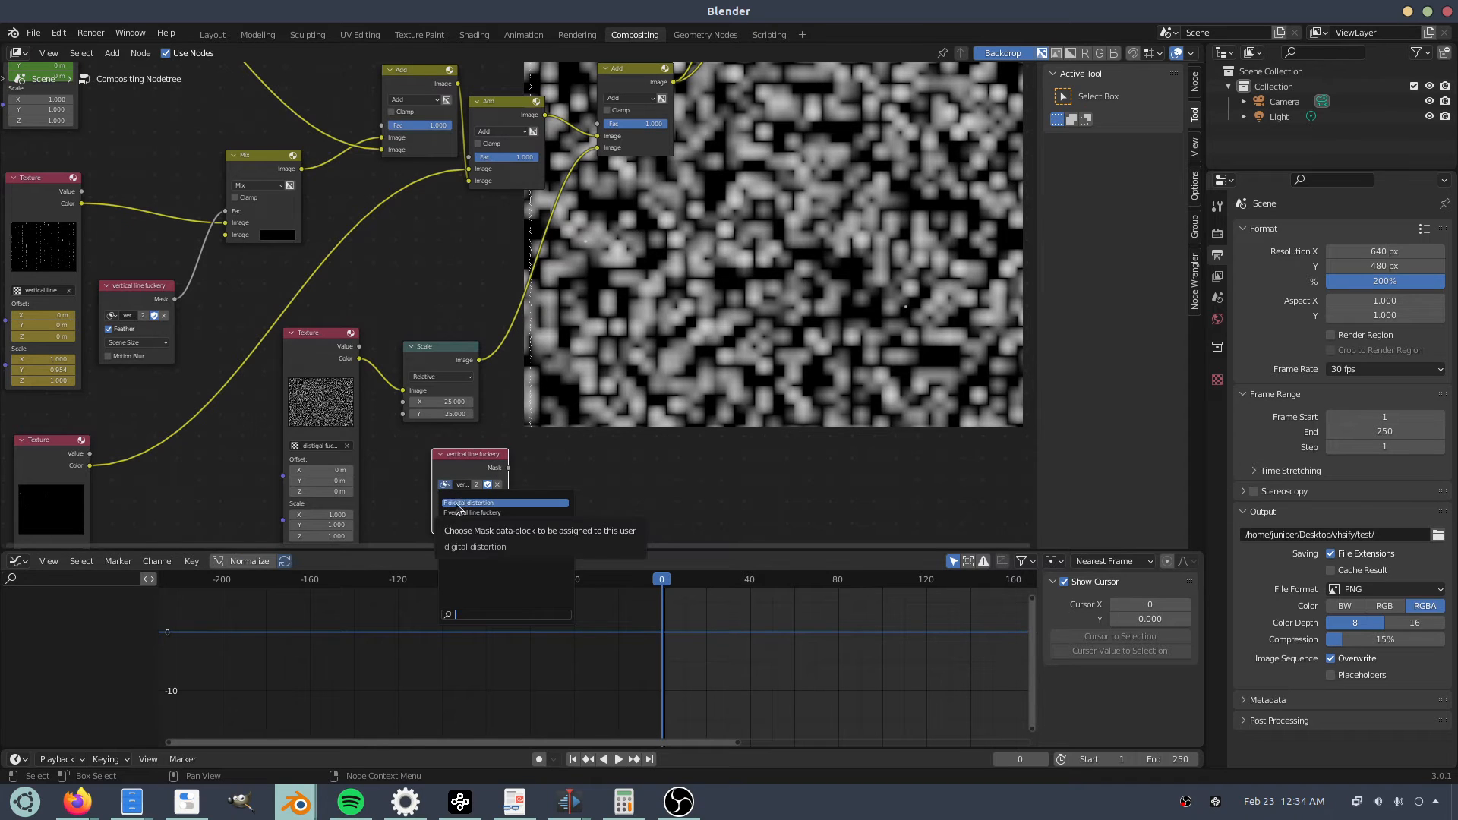
click(458, 503)
key(alt+Tab)
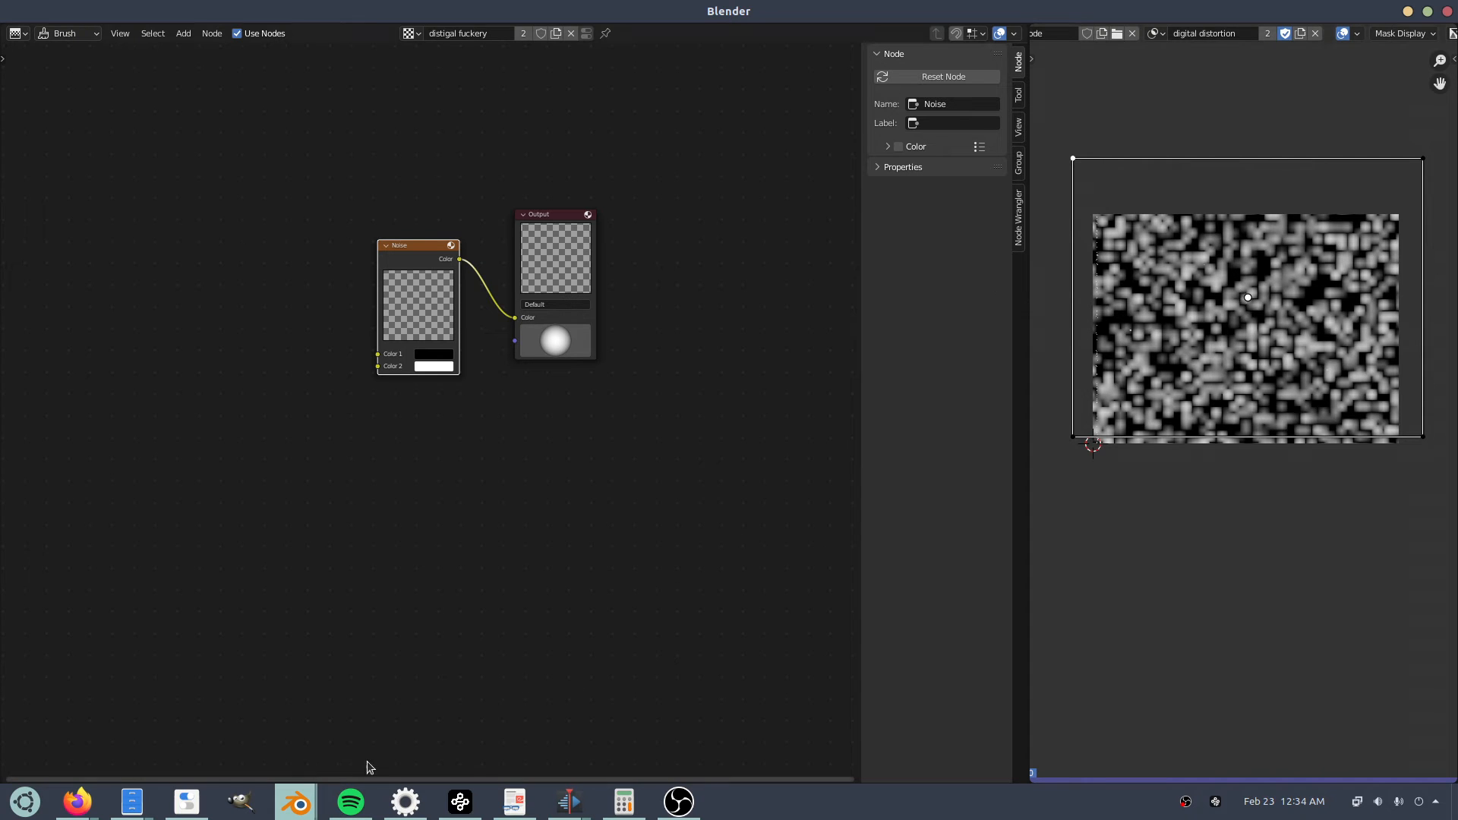
click(302, 803)
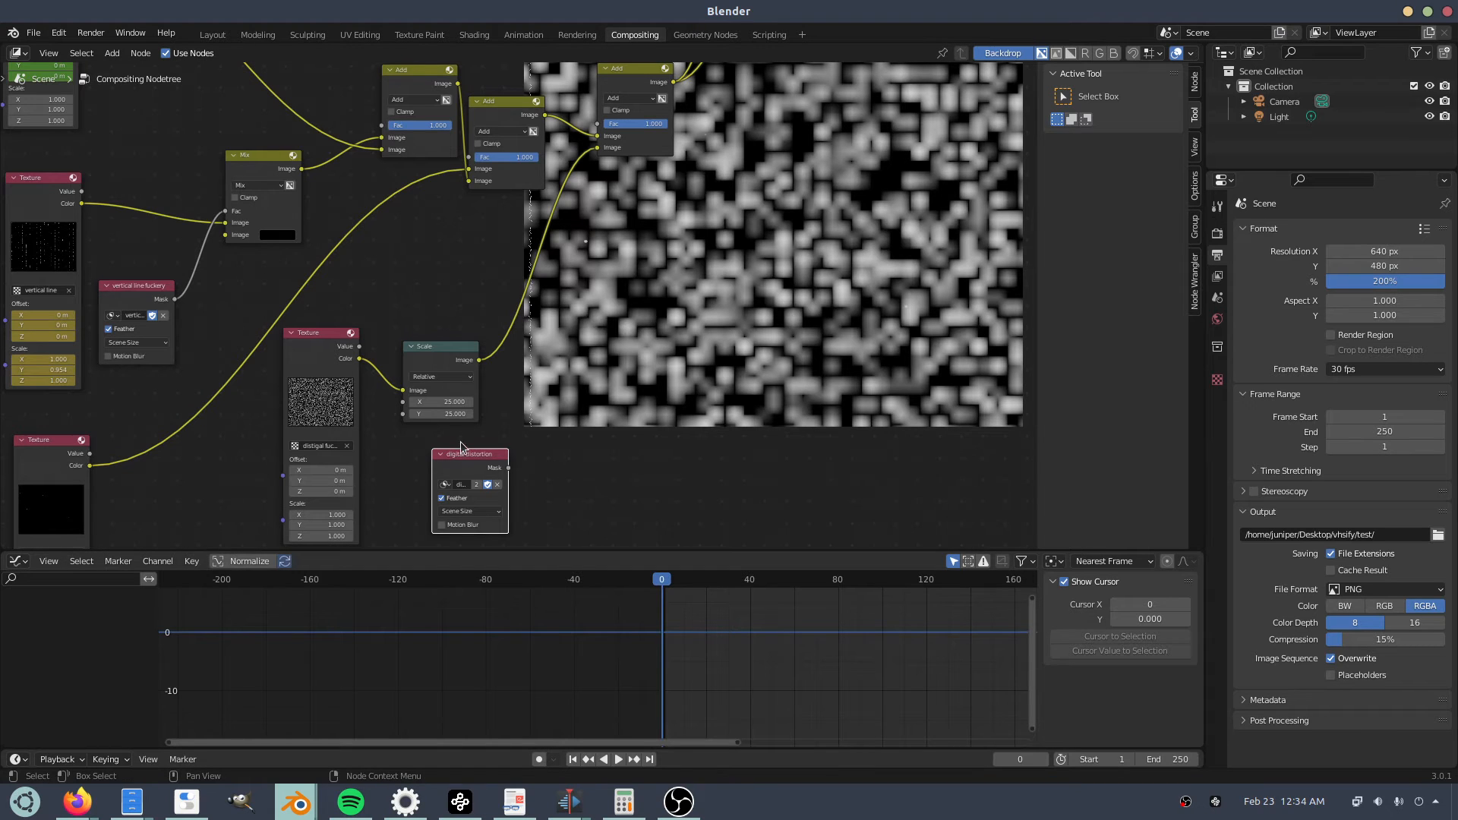
Duplicate the vertical line's Mix node between the Scale and last Add nodes, and connect the digital distortion mask to its Fac input.
middle_drag(304, 325, 517, 273)
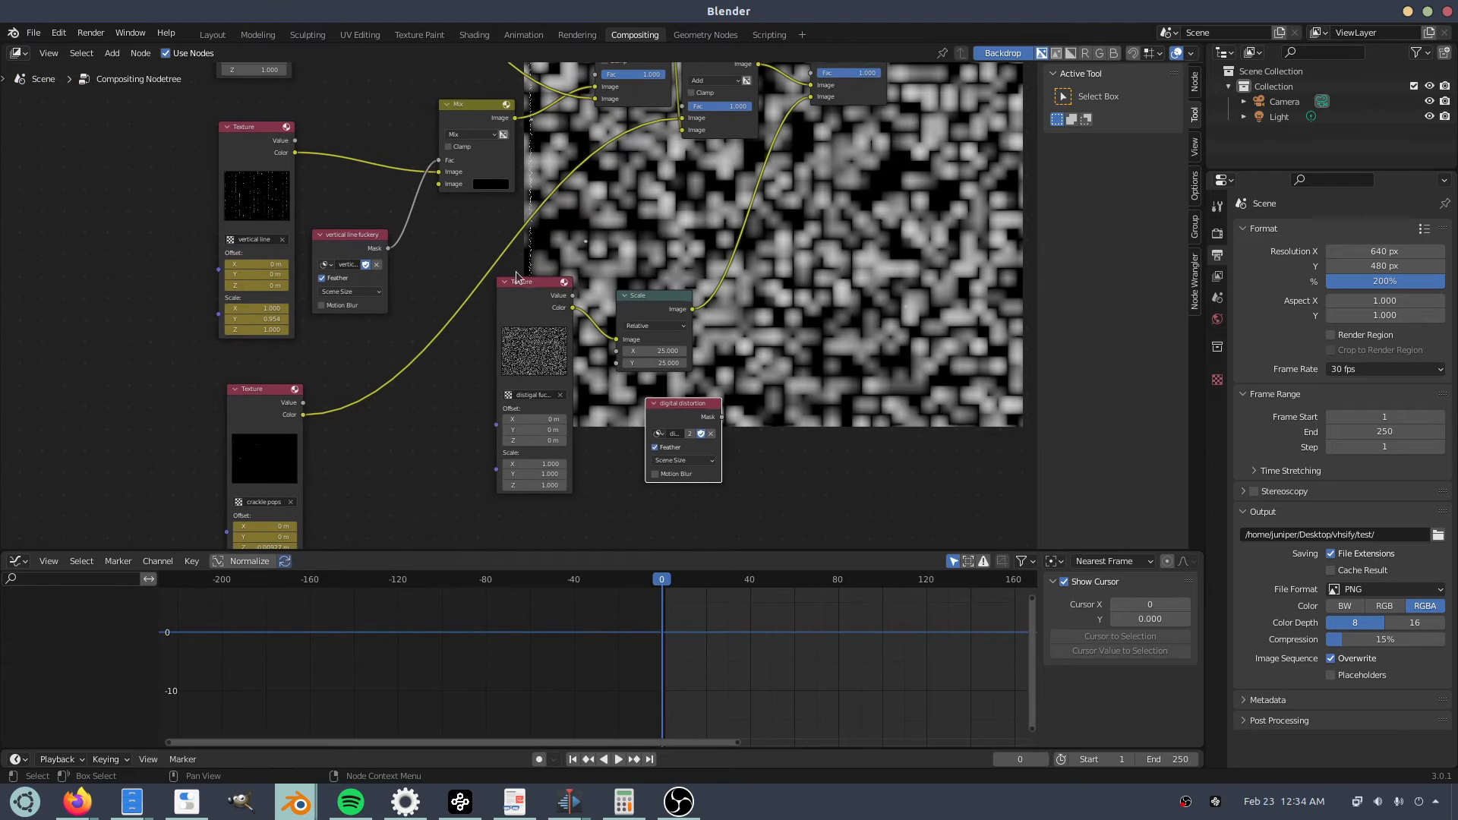
click(461, 114)
drag(461, 114, 747, 217)
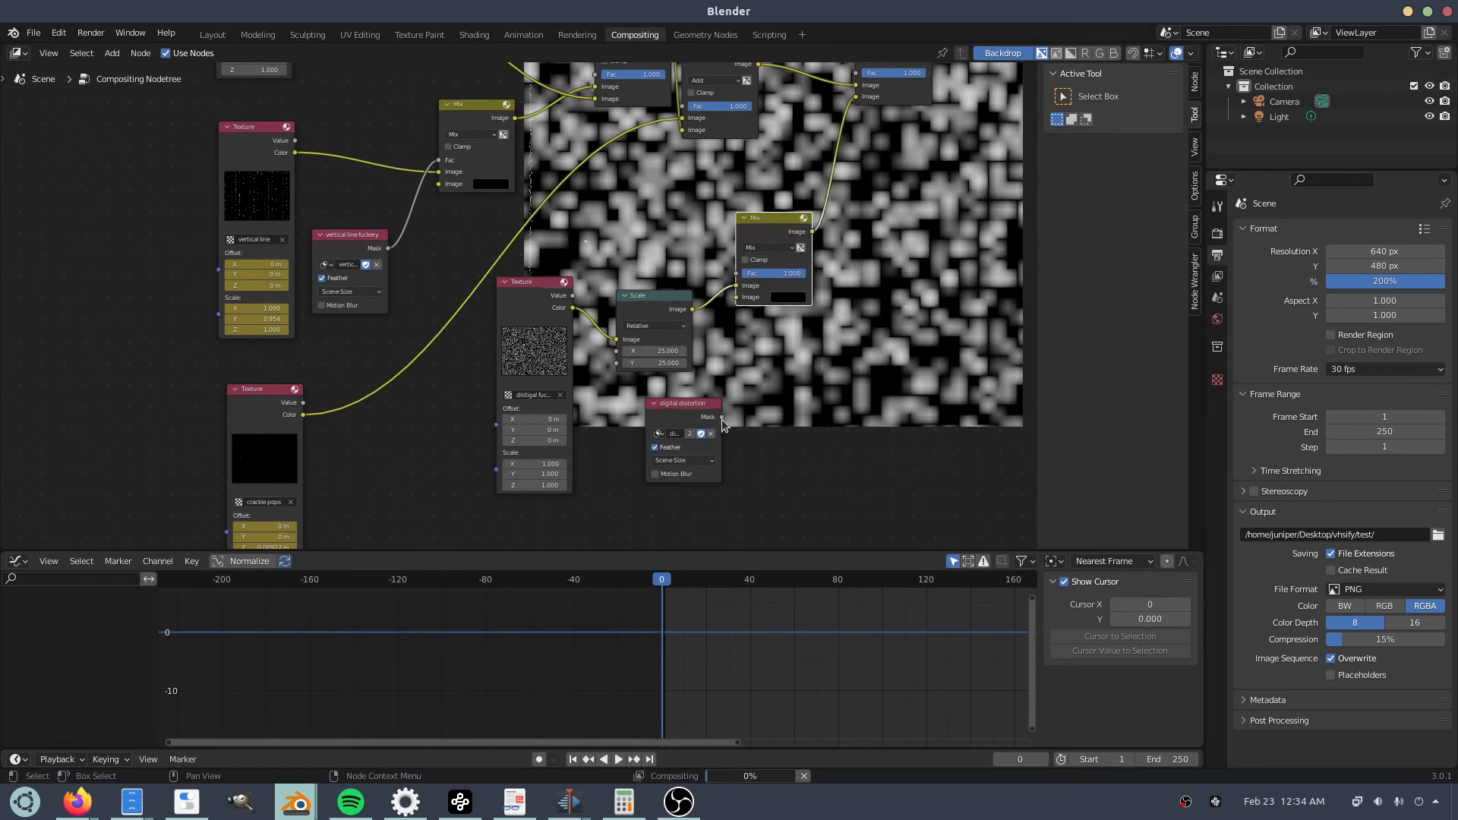
middle_drag(821, 320, 480, 354)
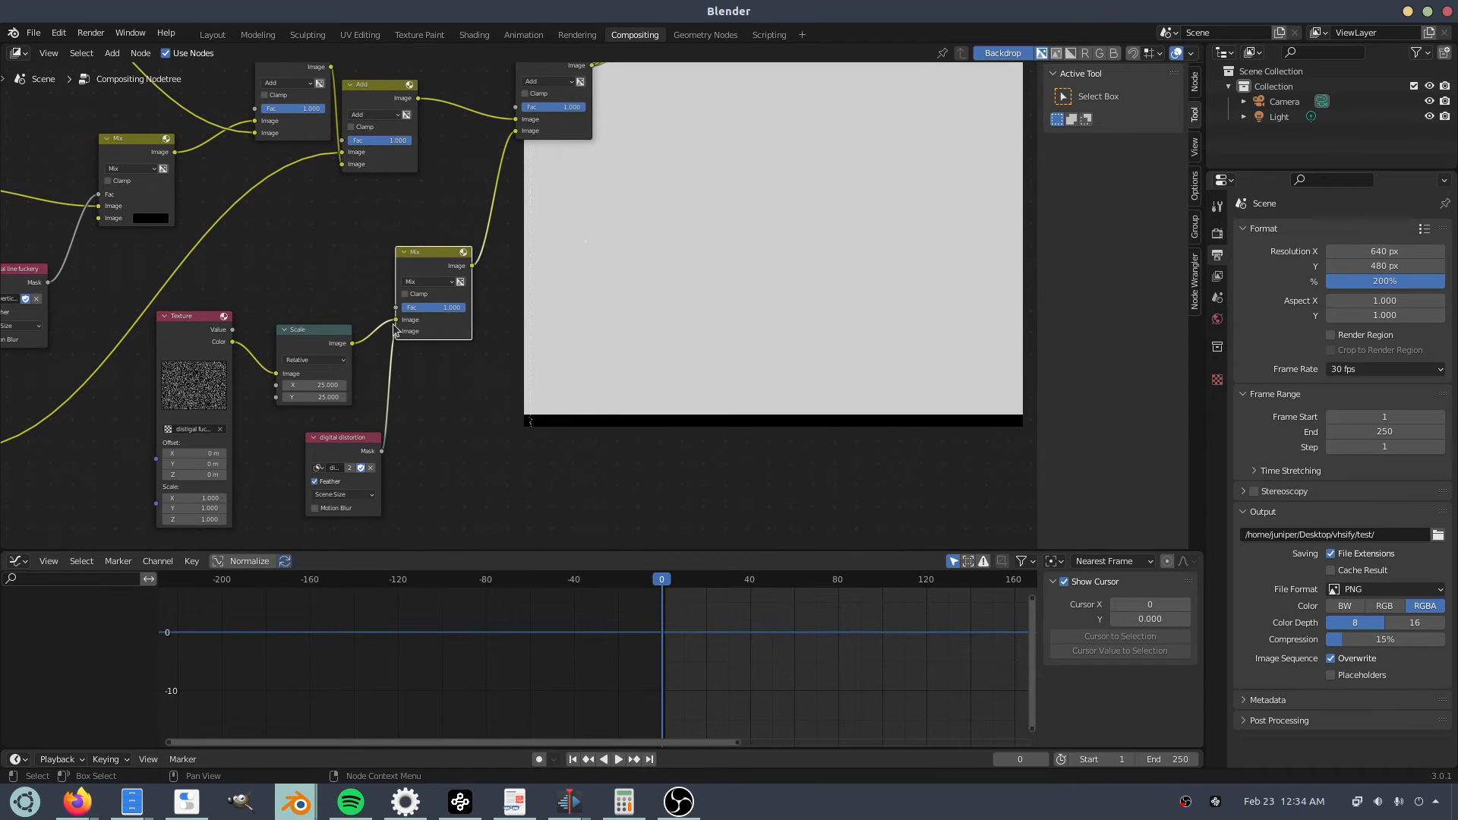
ctrl+right_drag(386, 397, 391, 433)
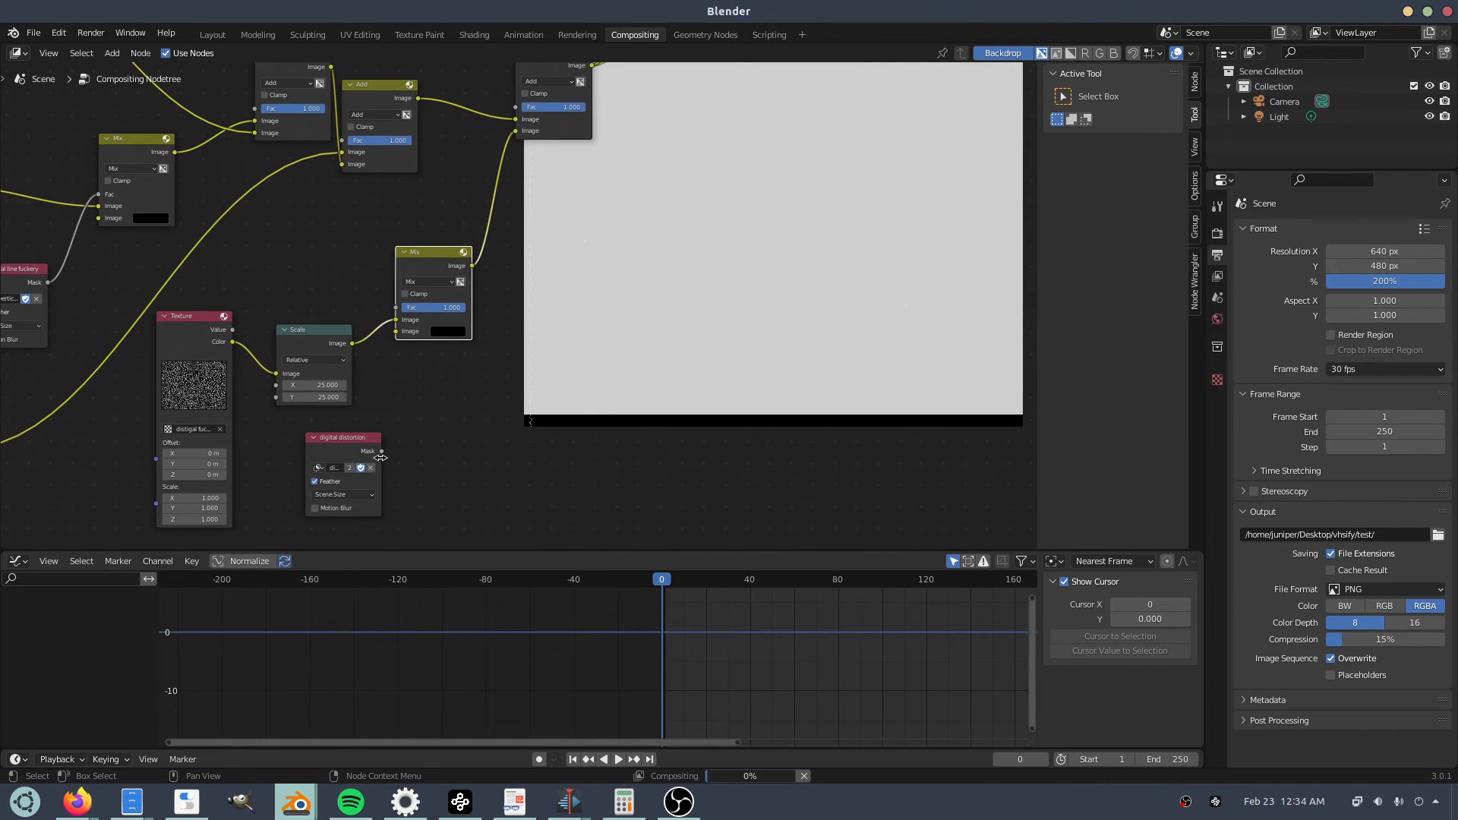
drag(383, 451, 398, 306)
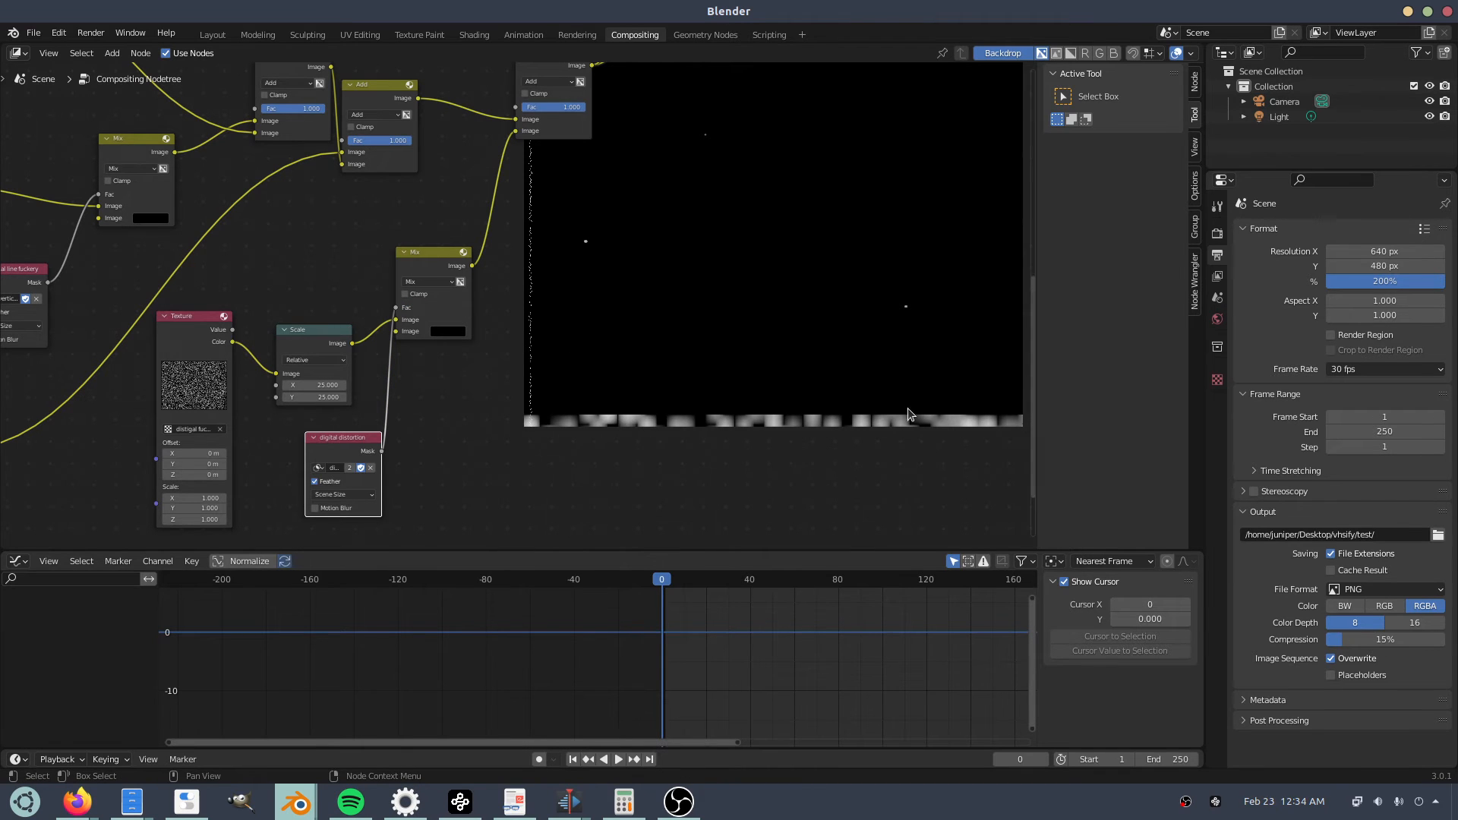
Move the Composite and Viewer nodes together further right, away from the last Add node.
scroll(578, 342, down, 3)
scroll(609, 357, down, 7)
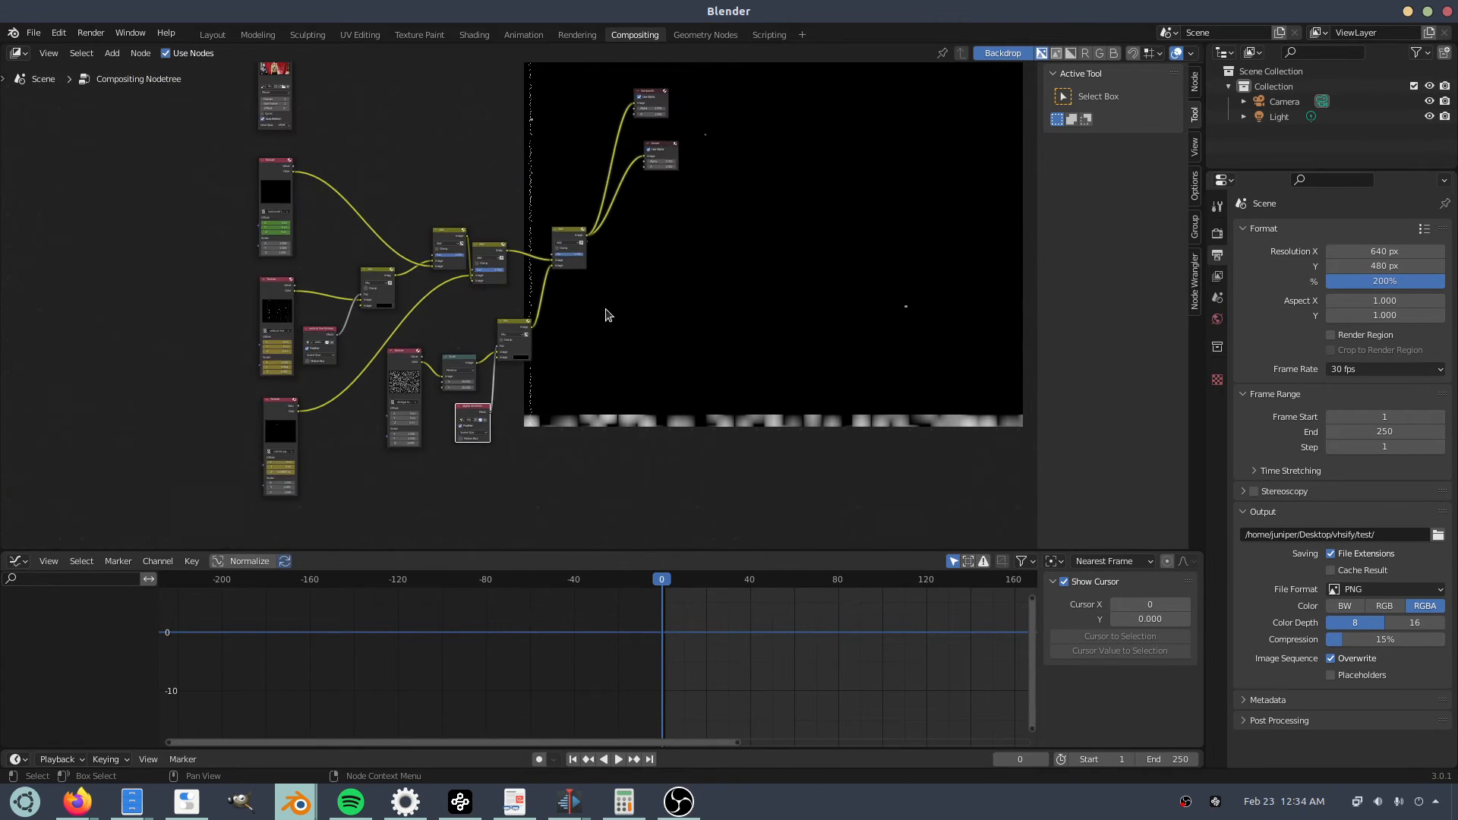
scroll(606, 311, up, 7)
middle_drag(617, 298, 504, 489)
scroll(516, 479, down, 3)
drag(663, 384, 543, 180)
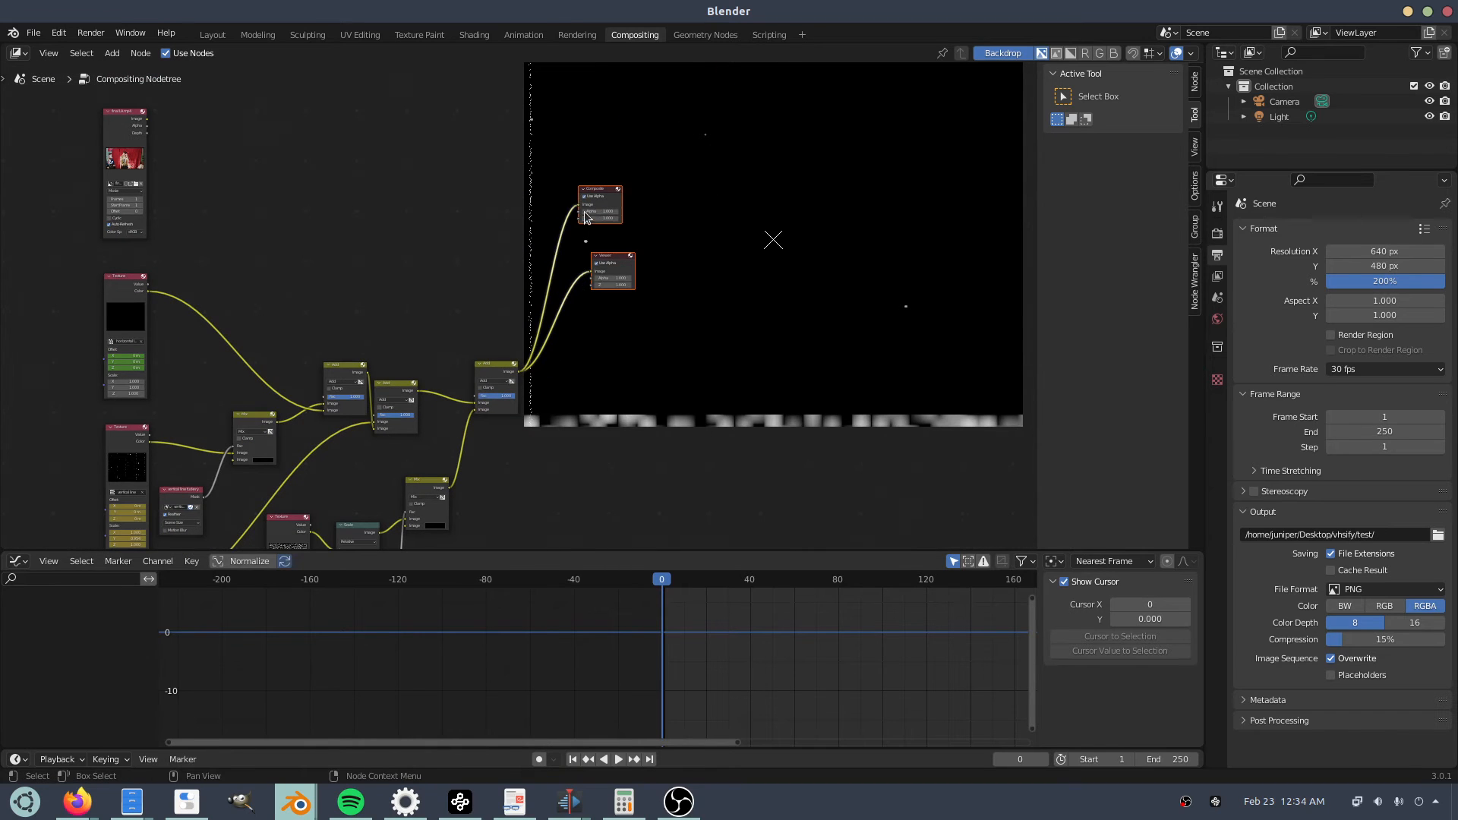
key(g)
click(783, 175)
Group all noise Texture, Mask, Scale, Mix and Add nodes into one node group, and return to the main node tree.
scroll(517, 448, down, 3)
middle_drag(509, 462, 604, 363)
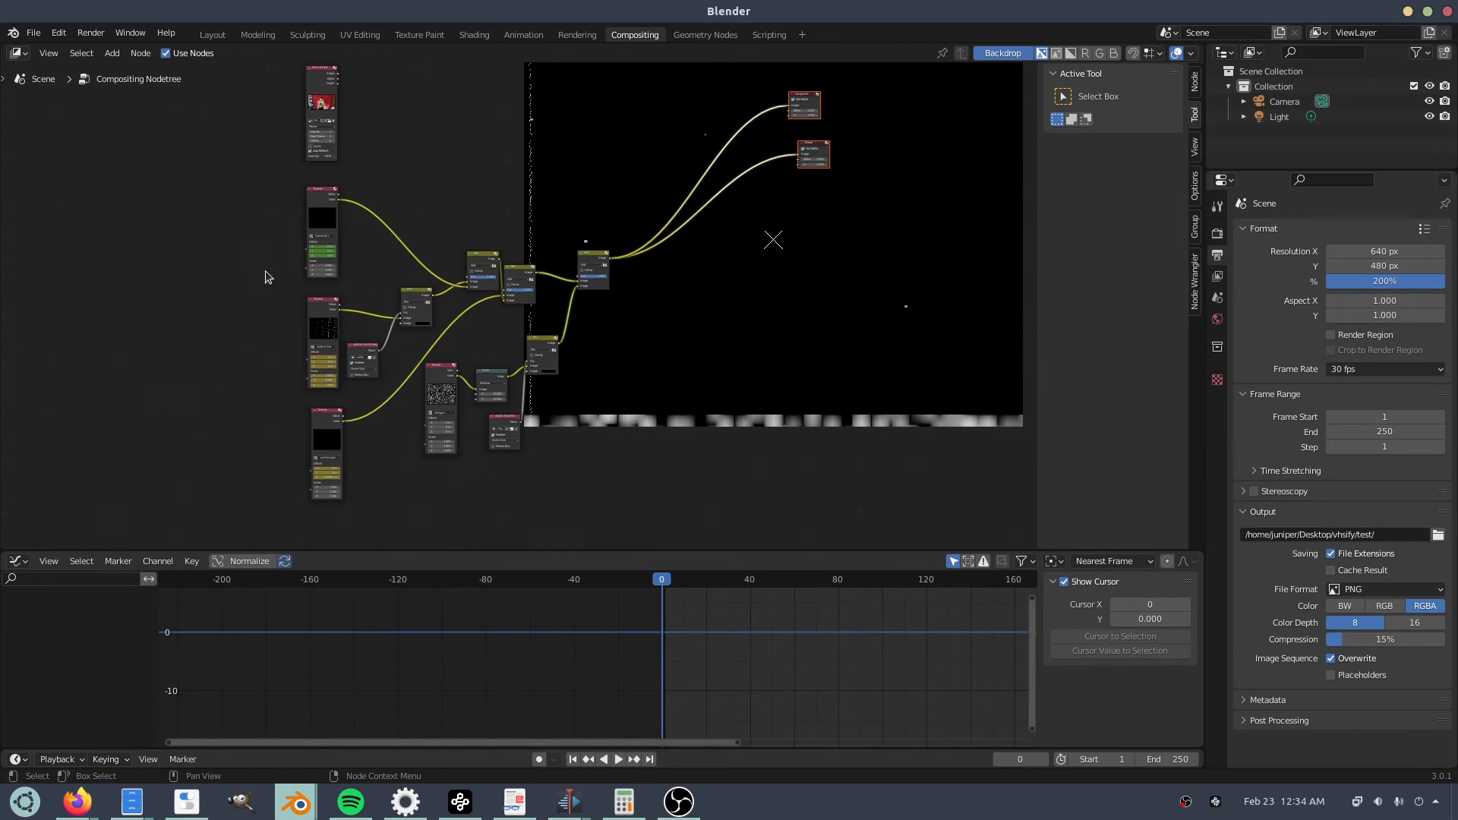
drag(216, 243, 612, 456)
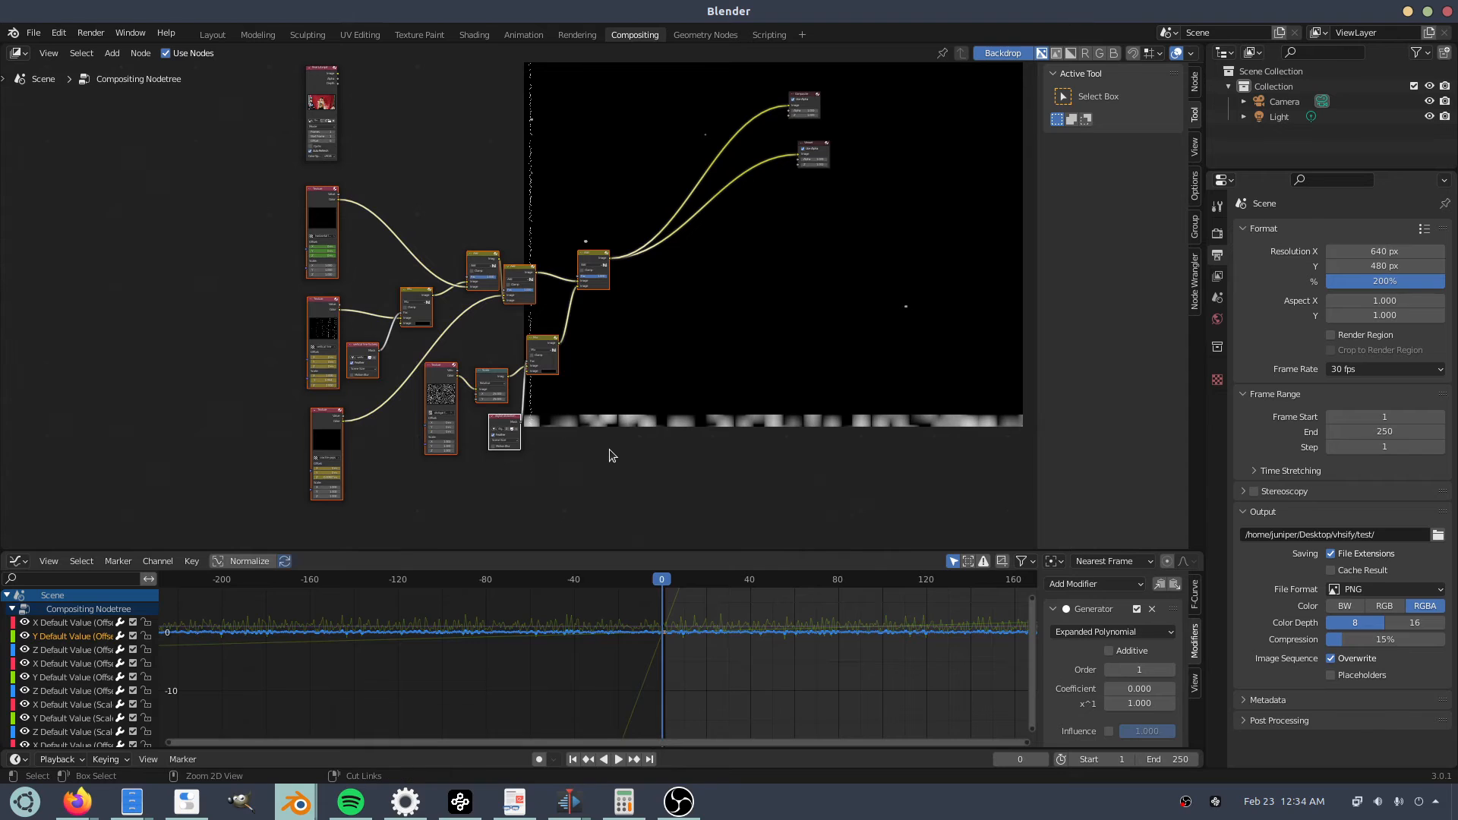
key(ctrl+g)
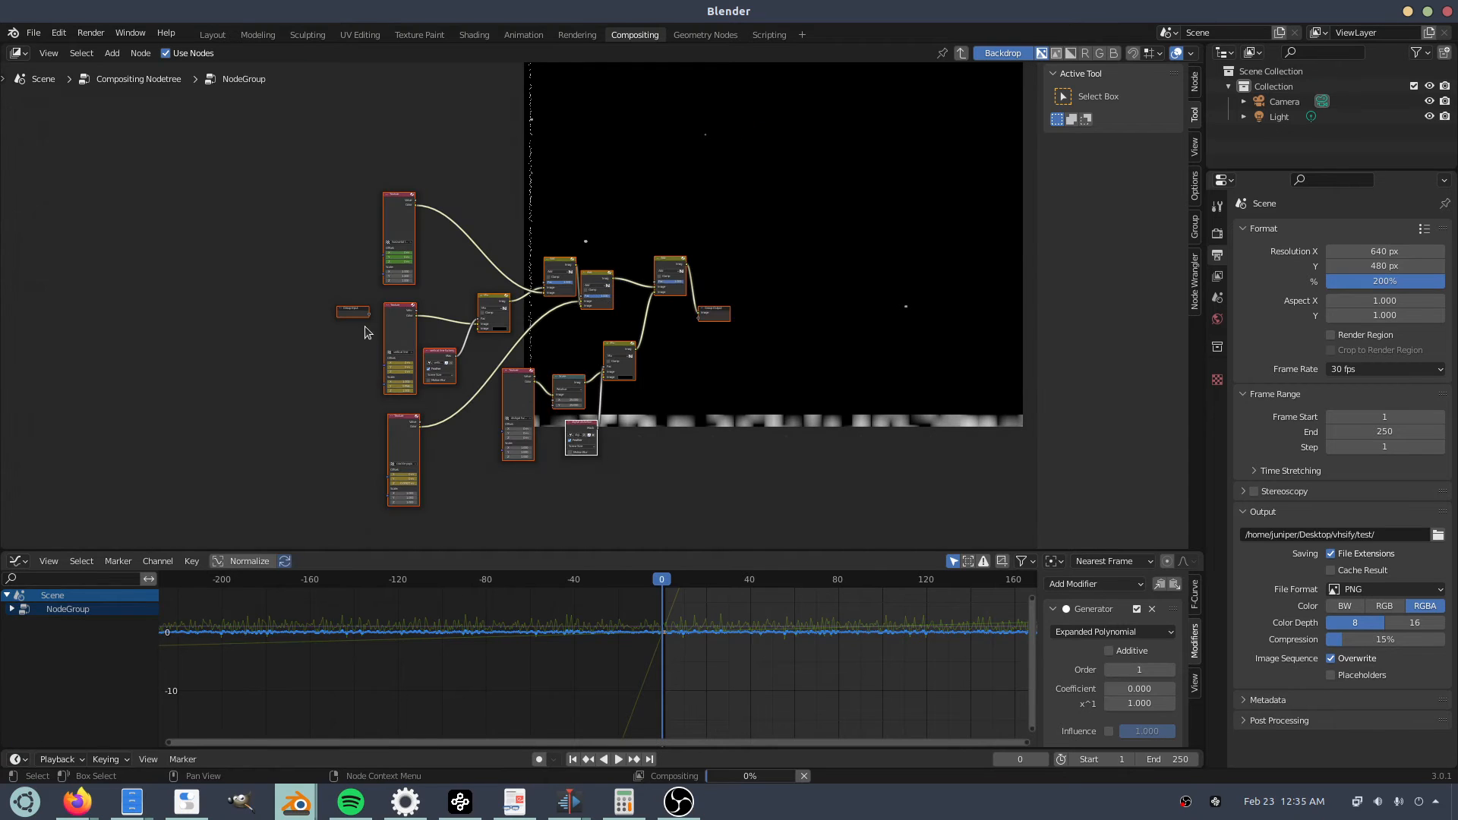
key(Tab)
Shift the node group left and insert a Separate RGBA node on its output link.
scroll(414, 341, up, 7)
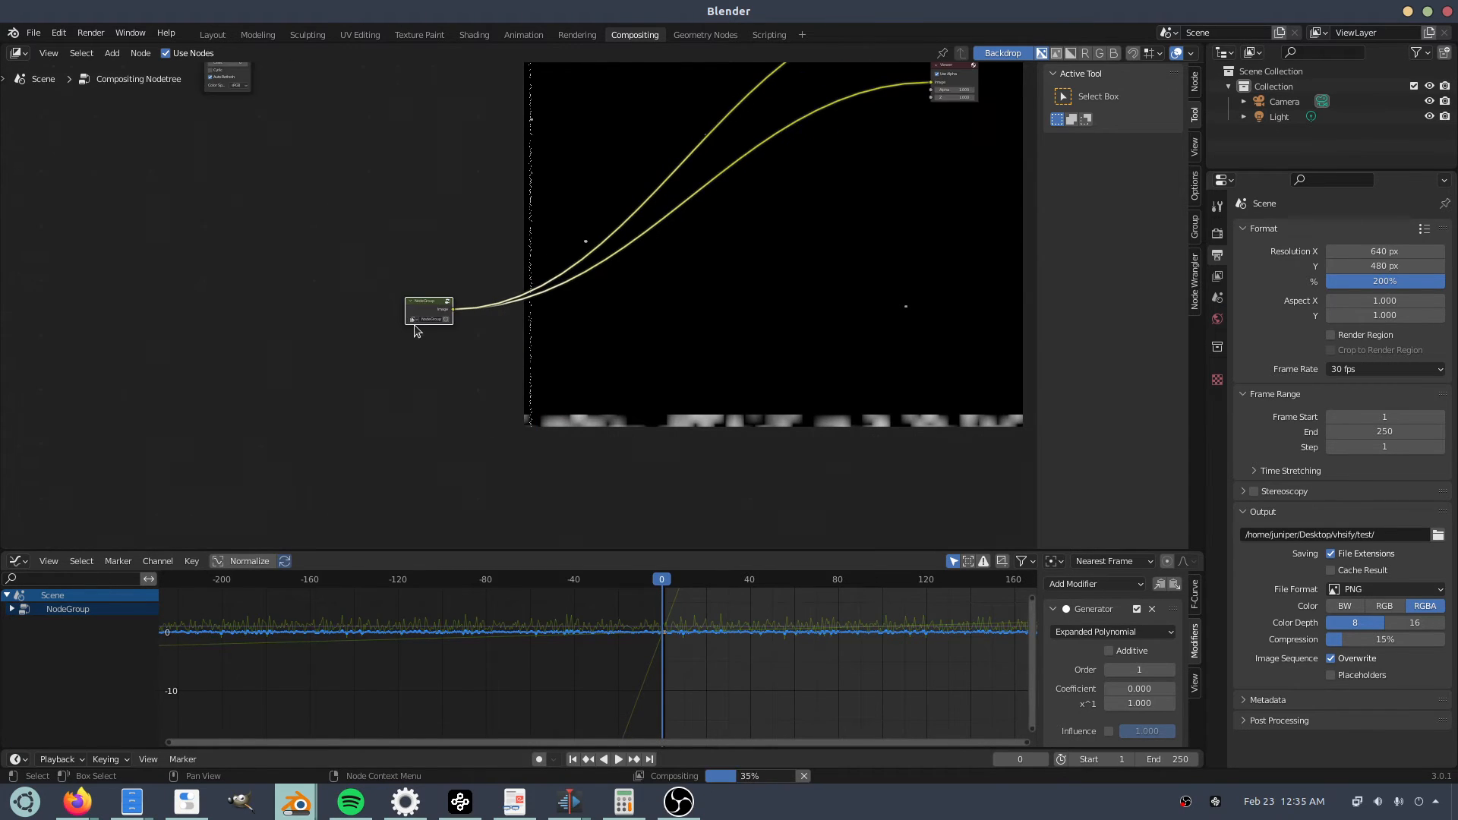
middle_drag(401, 300, 228, 263)
middle_drag(422, 212, 609, 304)
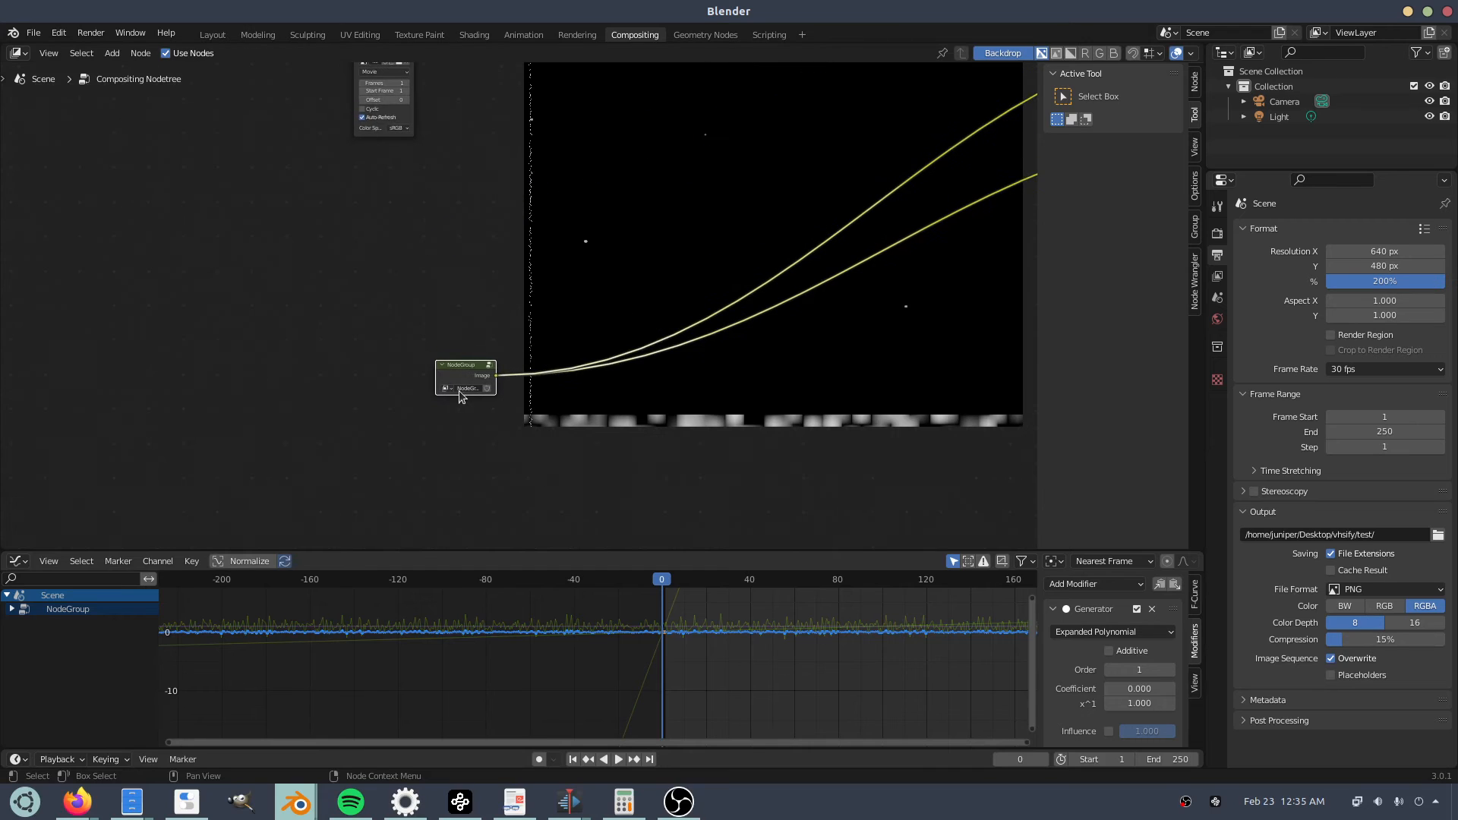
drag(456, 371, 372, 362)
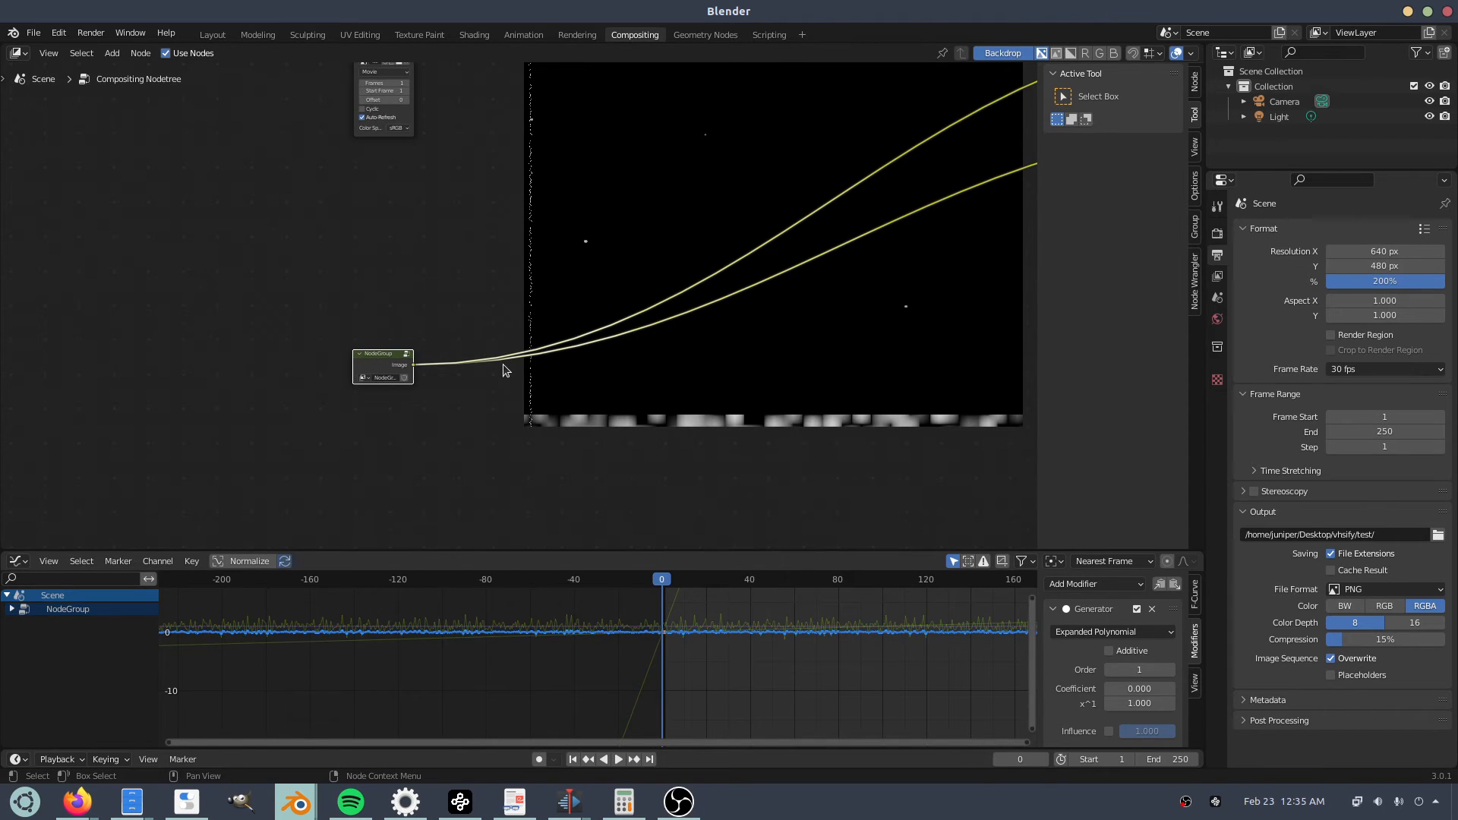
key(shift+a)
click(503, 365)
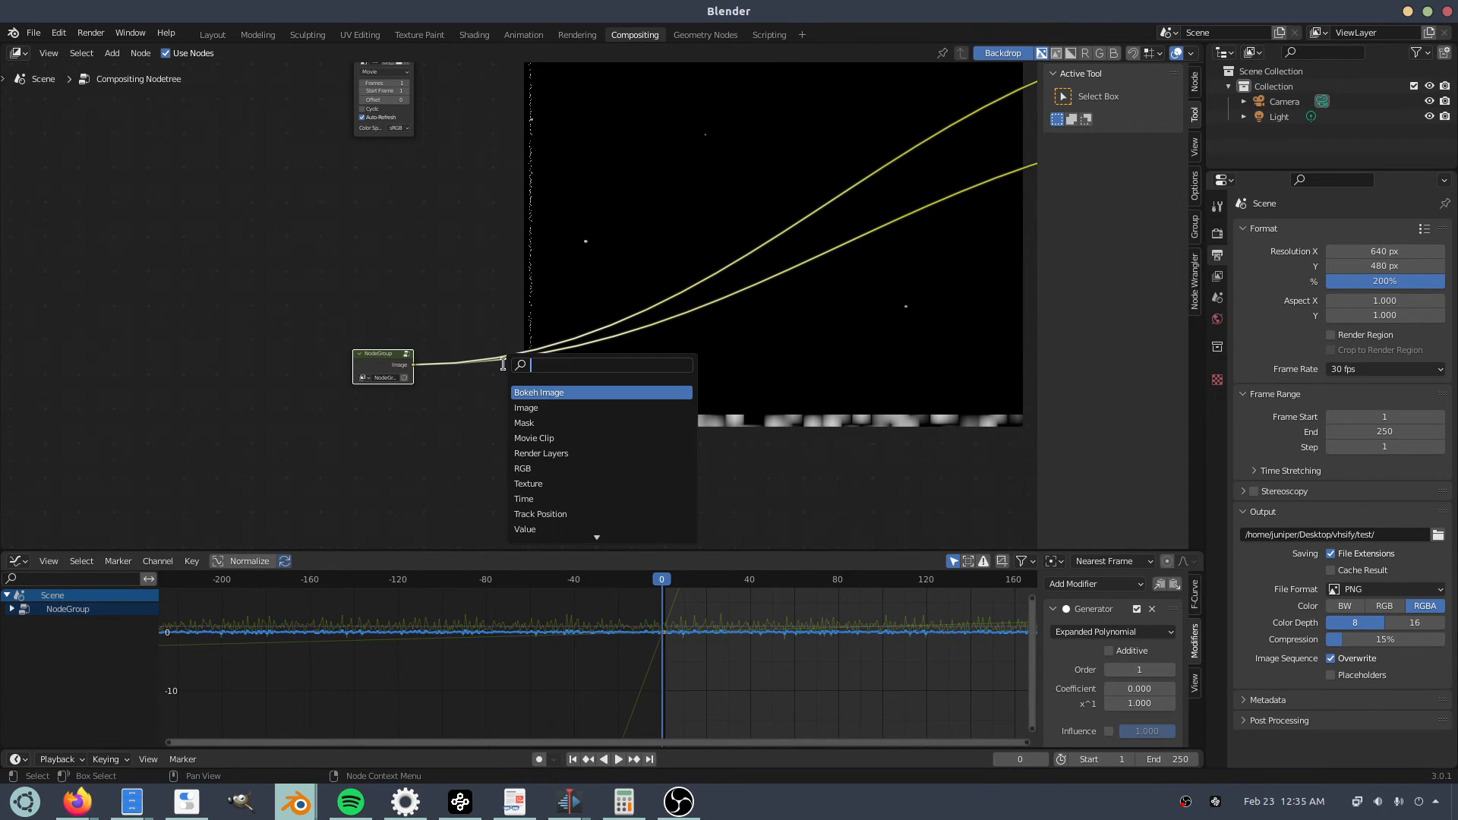
text(seper)
key(Down)
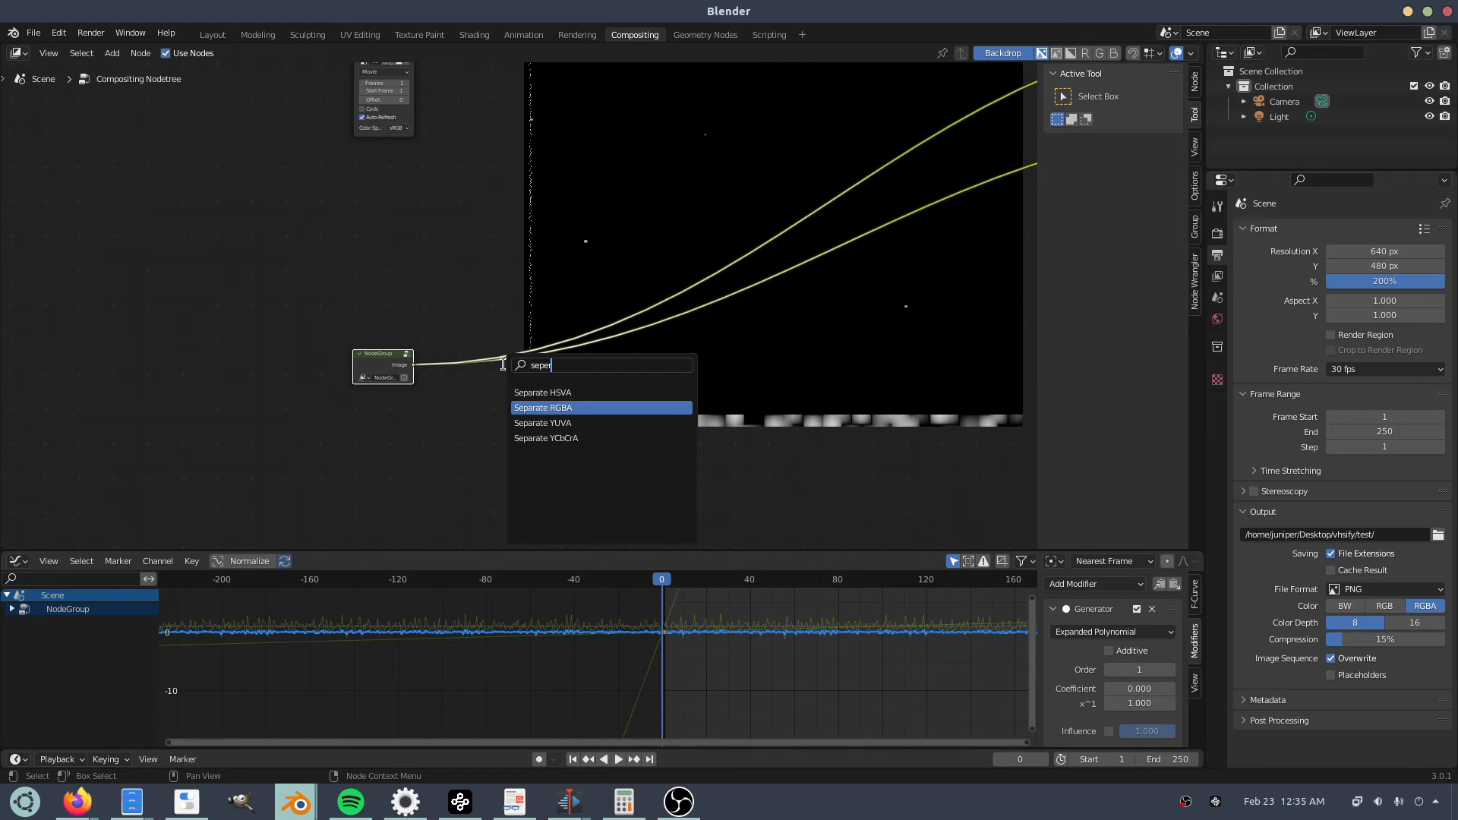
key(Return)
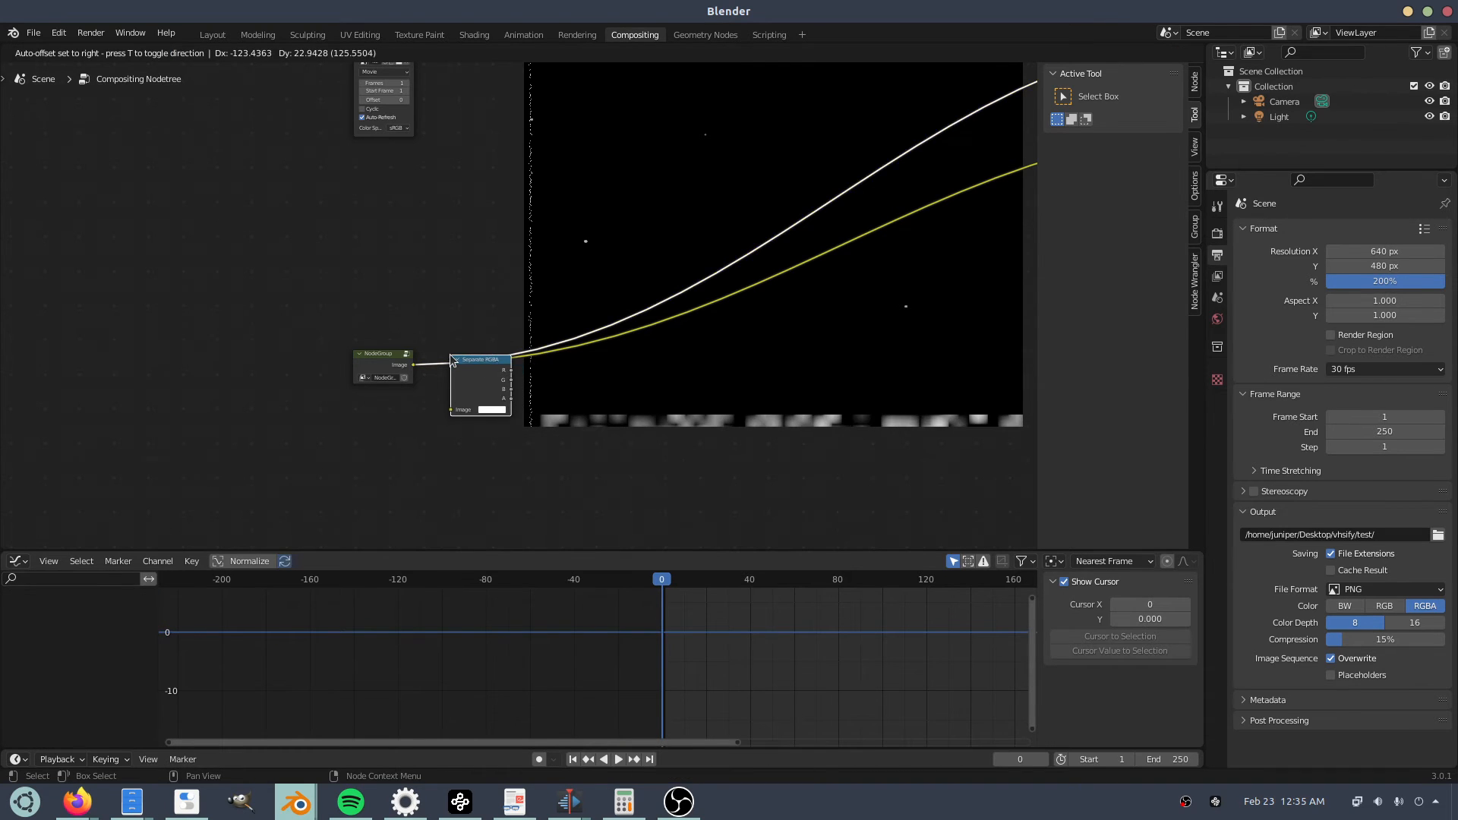
click(452, 359)
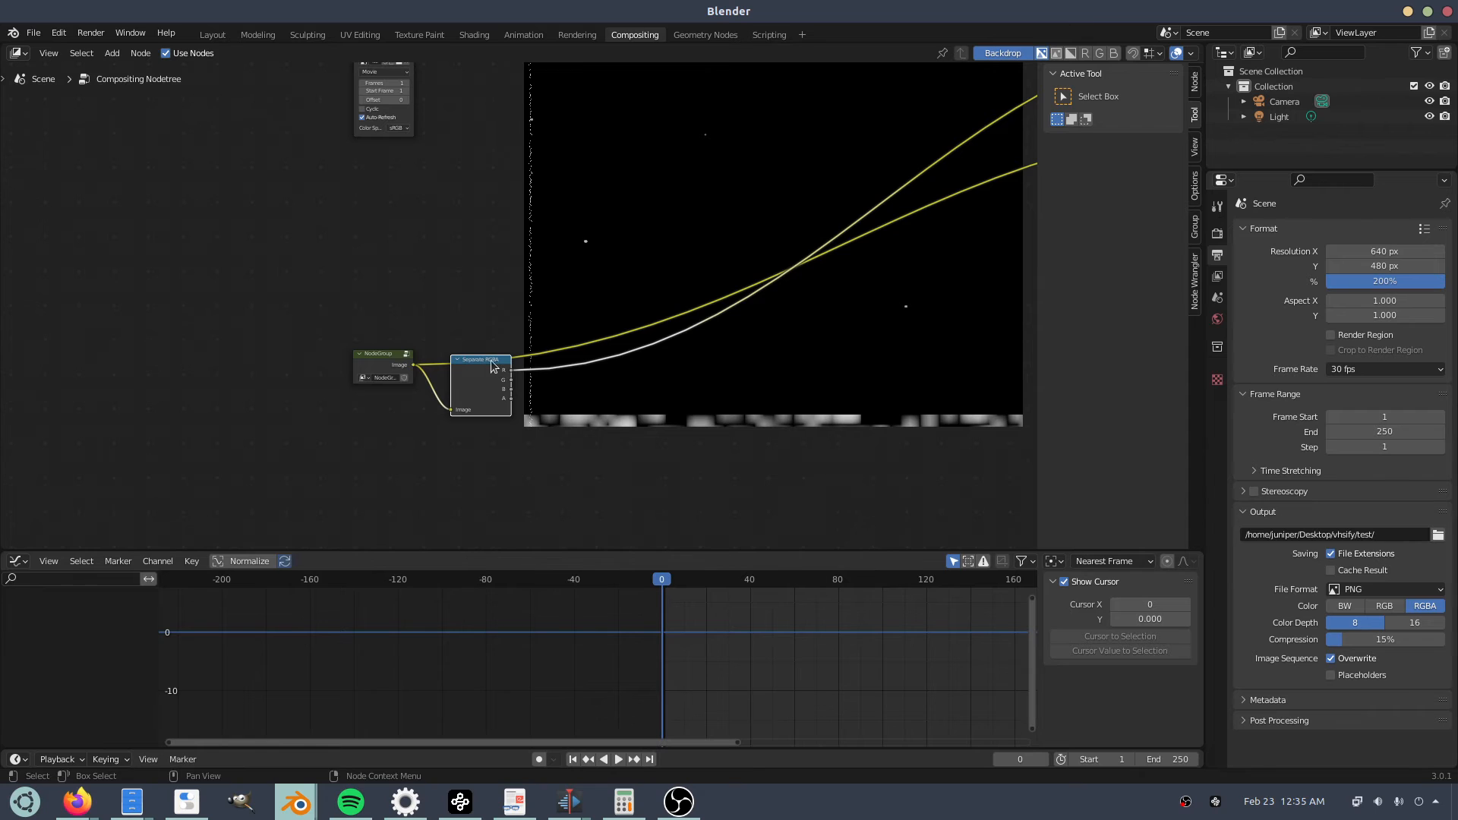
Insert a Combine RGBA node after Separate RGBA and connect the R, G and B channels between them.
scroll(501, 376, up, 2)
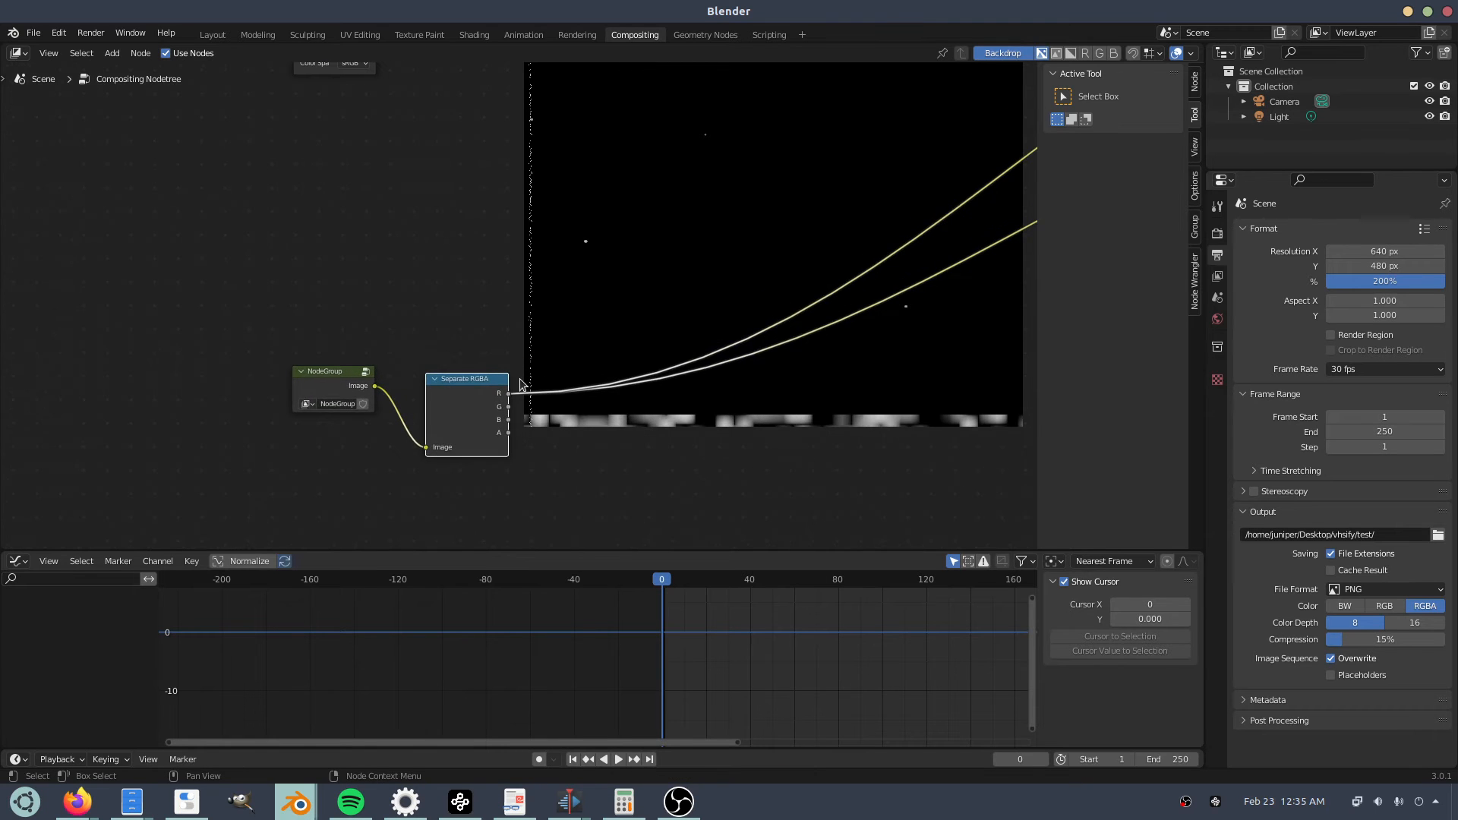
middle_drag(489, 370, 342, 294)
key(shift+a)
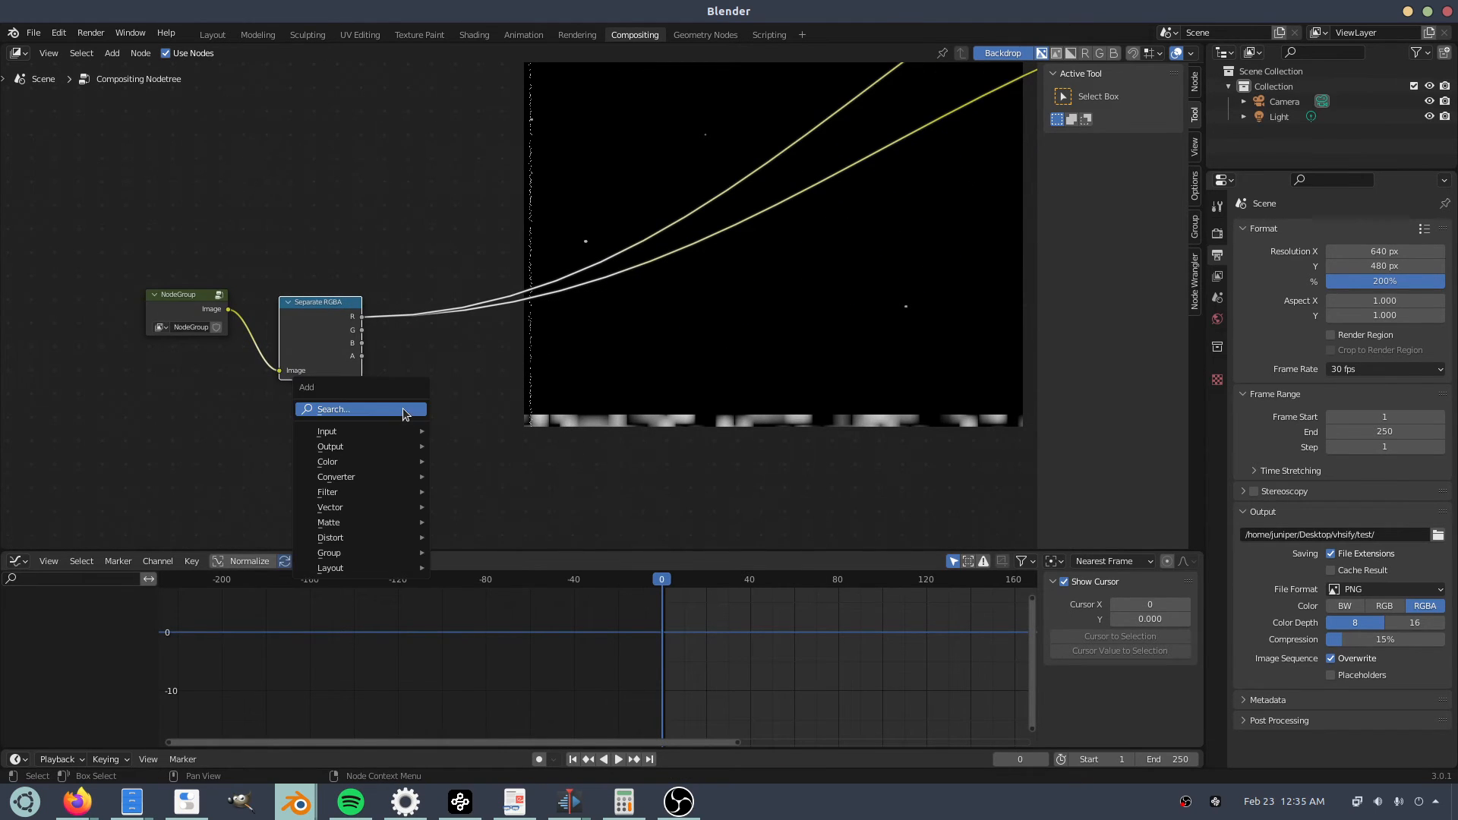
click(403, 410)
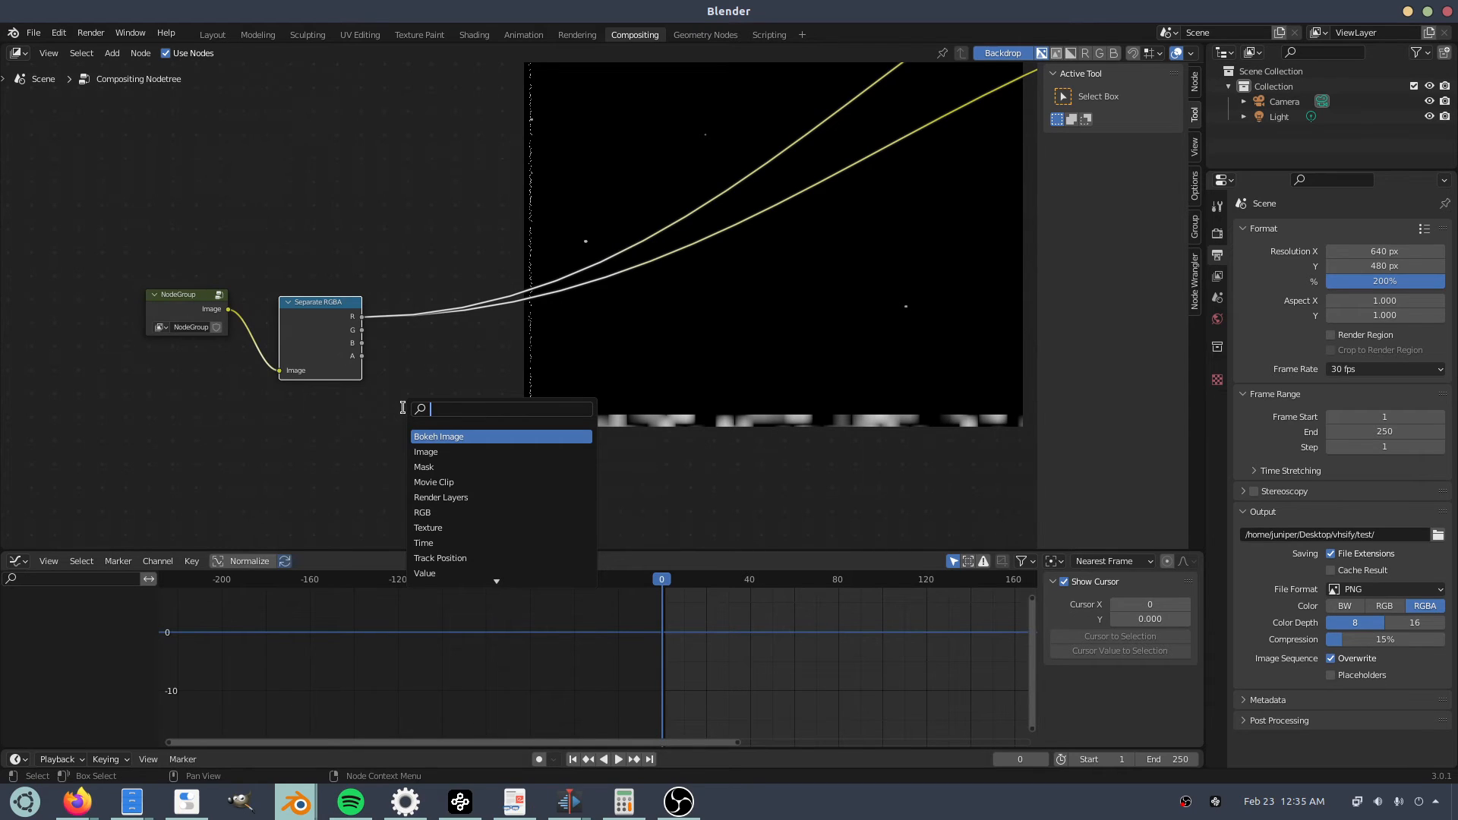
text(combine)
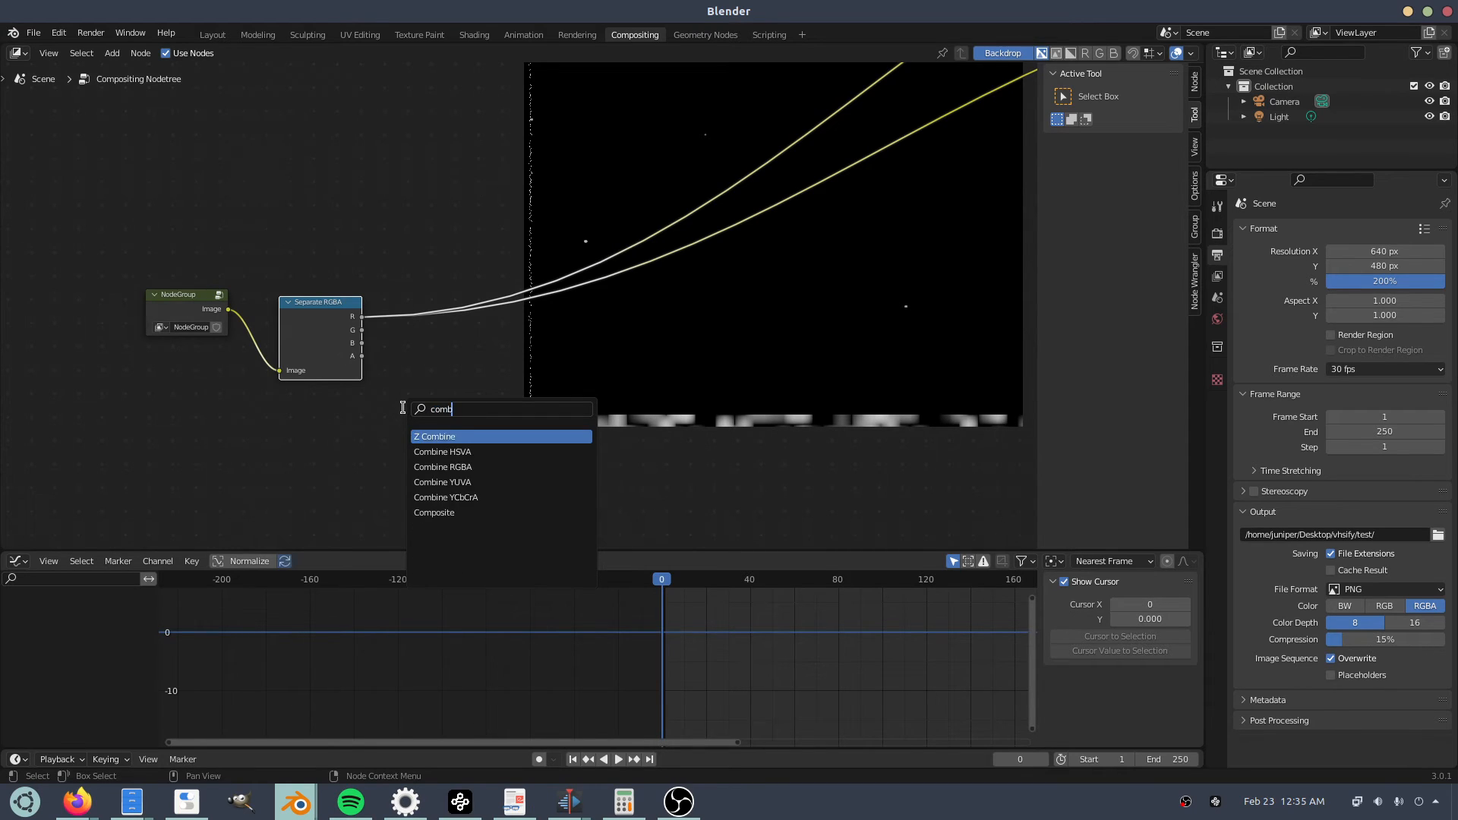
key(Down)
key(Down)
key(Return)
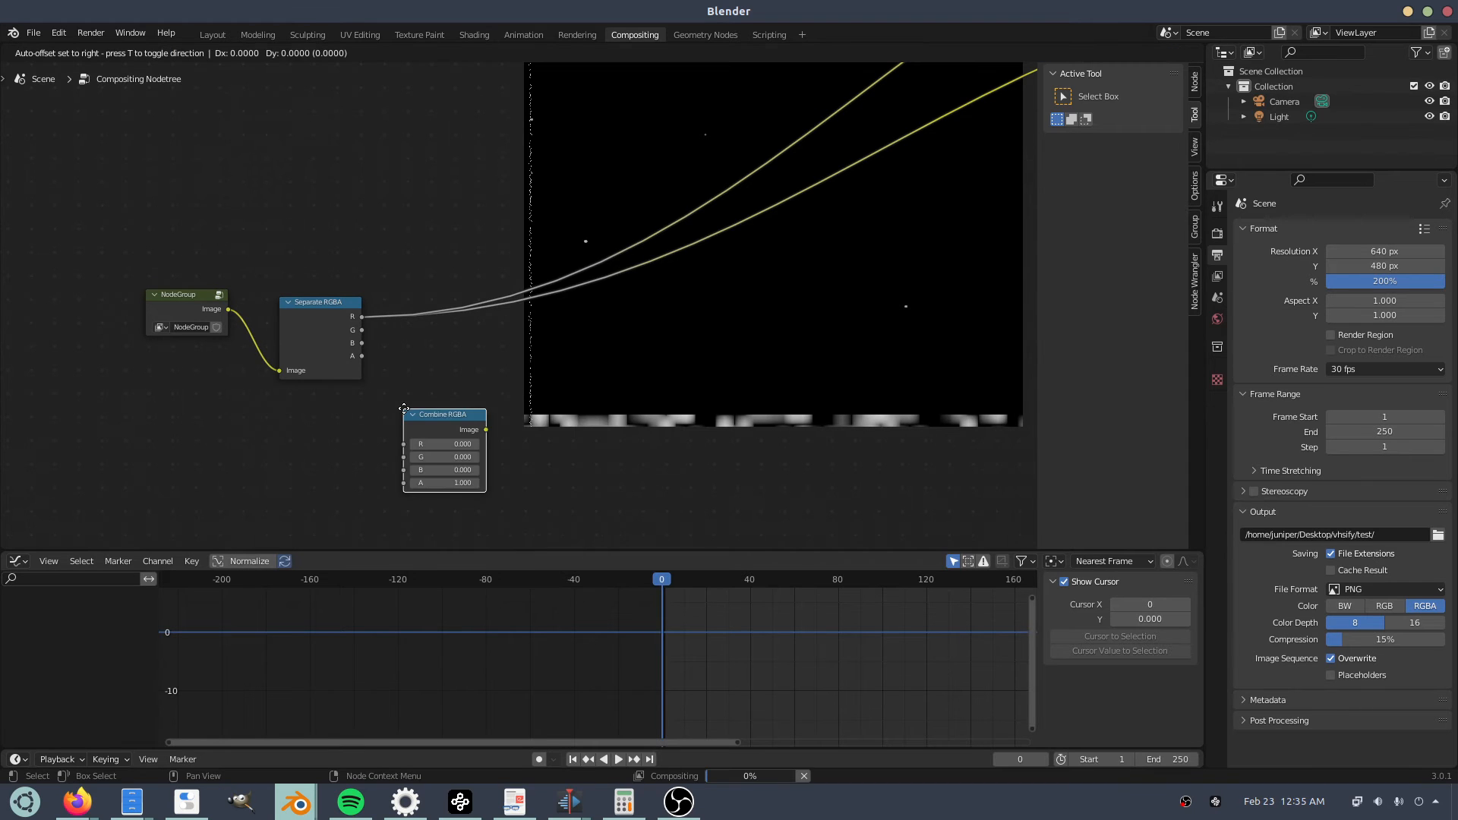
click(480, 236)
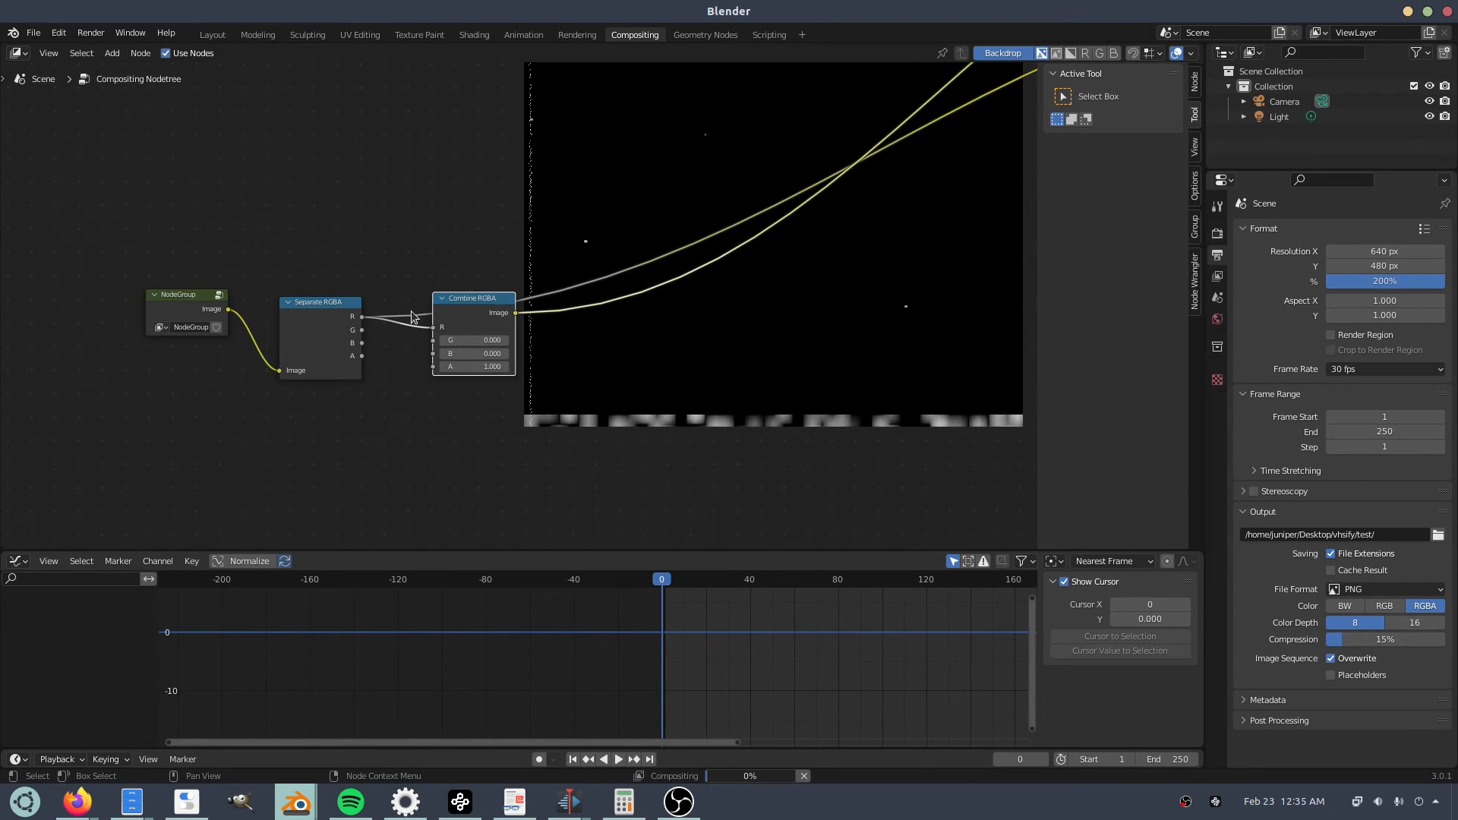
mouse_move(362, 330)
mouse_down()
mouse_move(433, 341)
mouse_move(388, 354)
mouse_move(362, 344)
mouse_up()
Insert a Translate node on the R channel between Separate RGBA and Combine RGBA, and place it above them, with Separate RGBA shifted left.
key(shift+a)
click(414, 374)
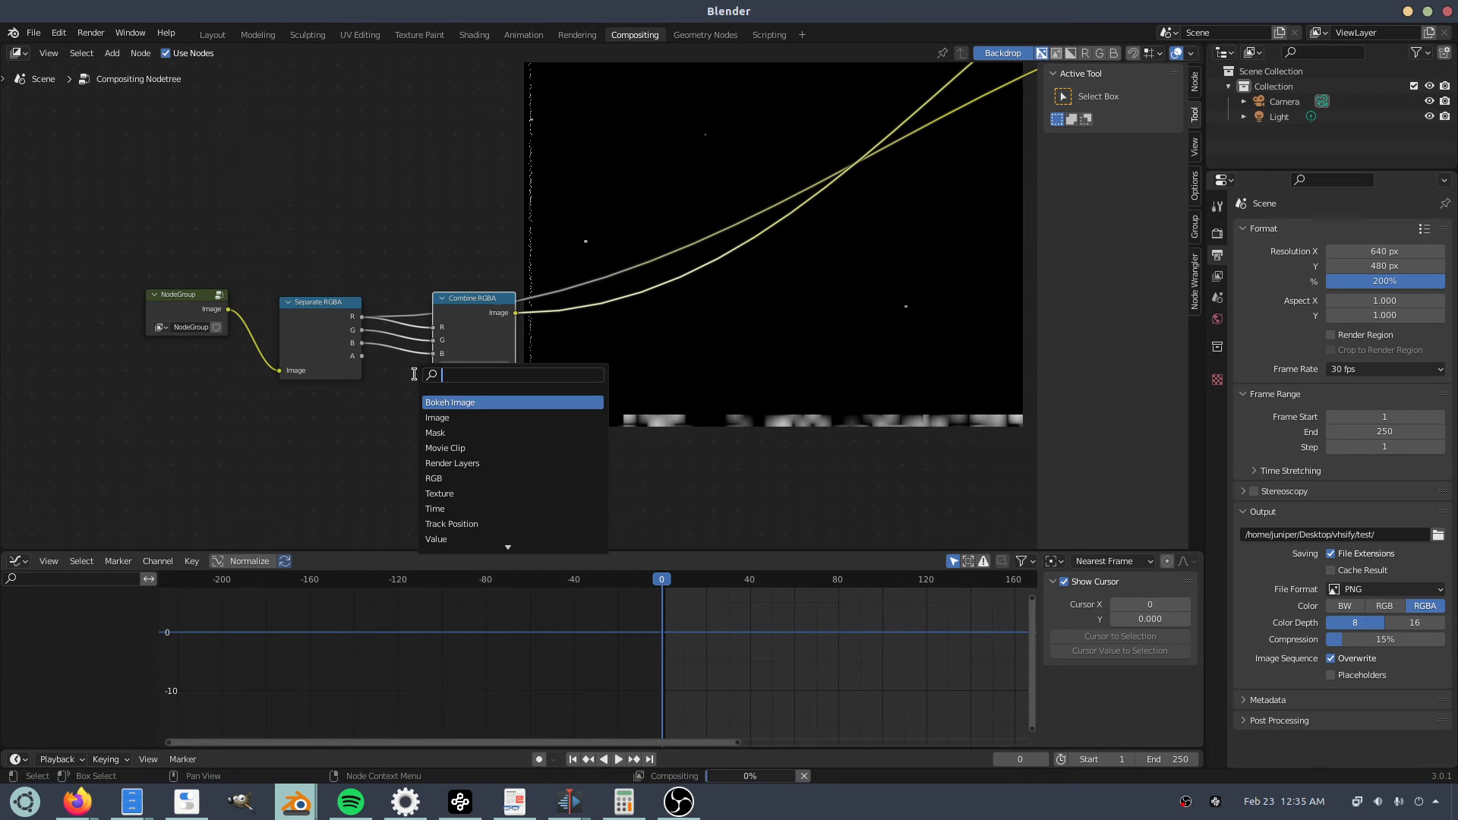
text(trans)
key(Down)
key(Return)
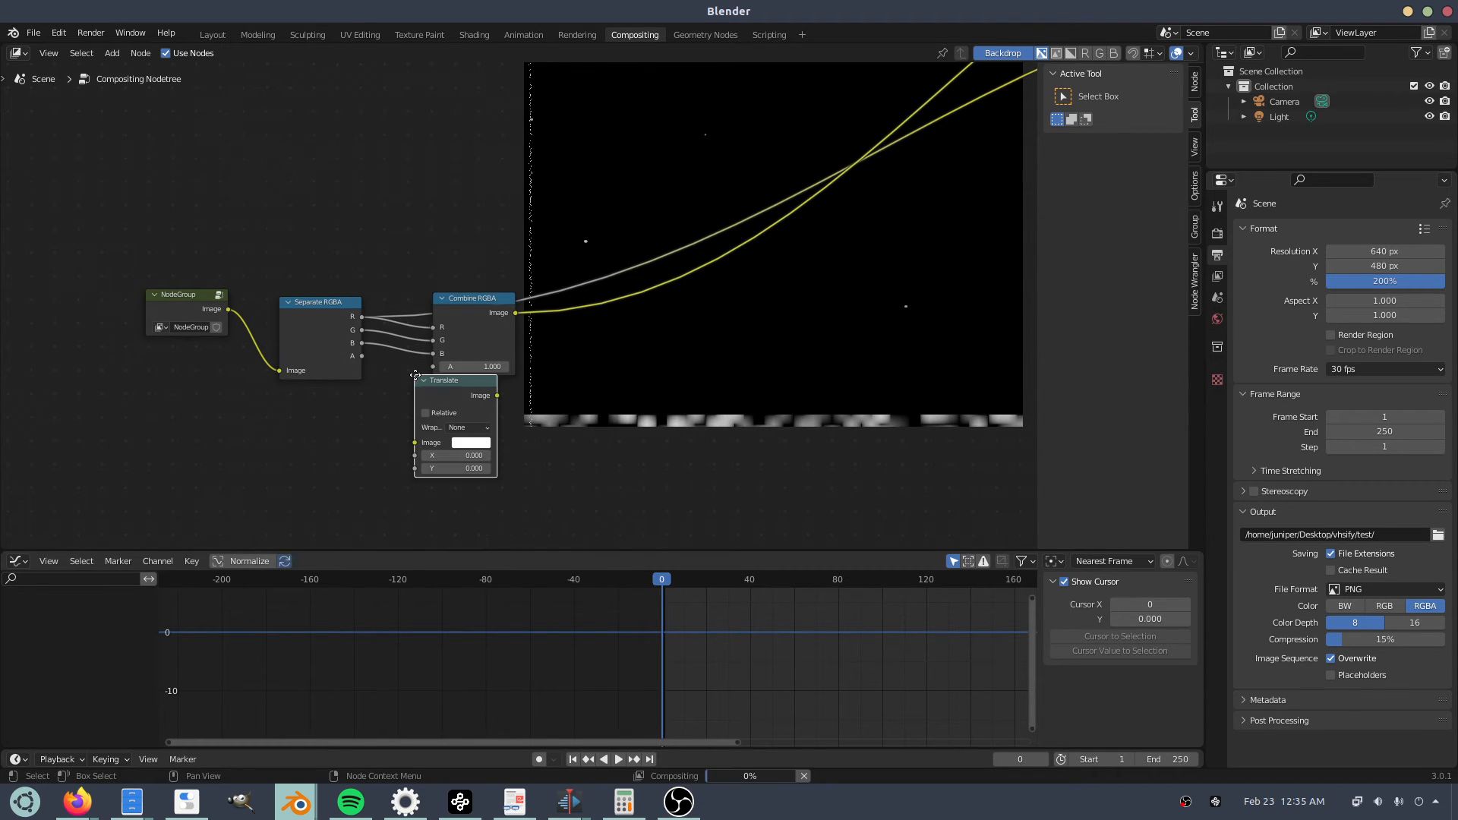
click(390, 279)
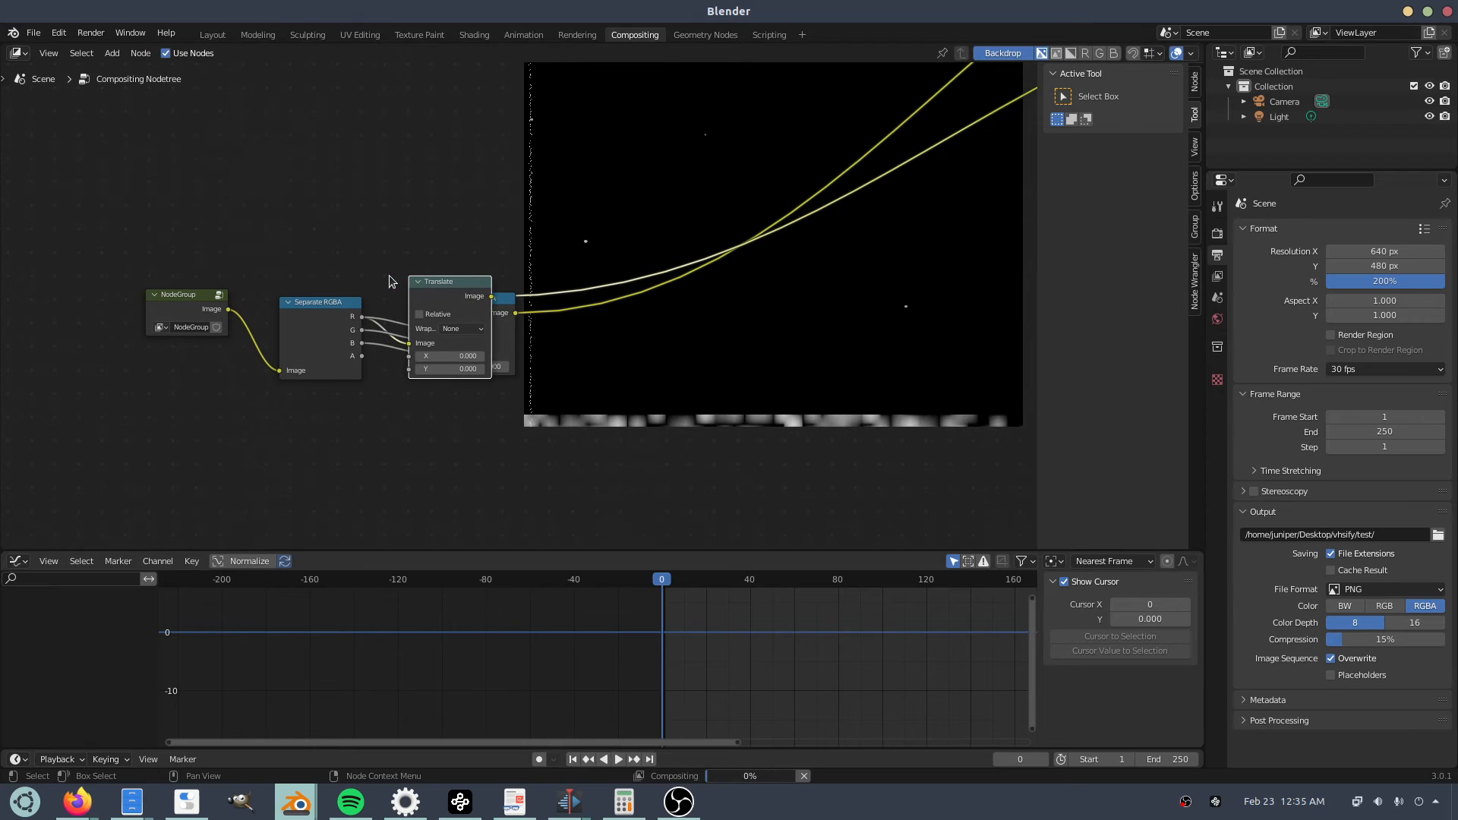
drag(452, 294, 437, 328)
drag(345, 313, 306, 319)
Add a Math node in its default Add mode below the node group.
key(shift+a)
click(258, 467)
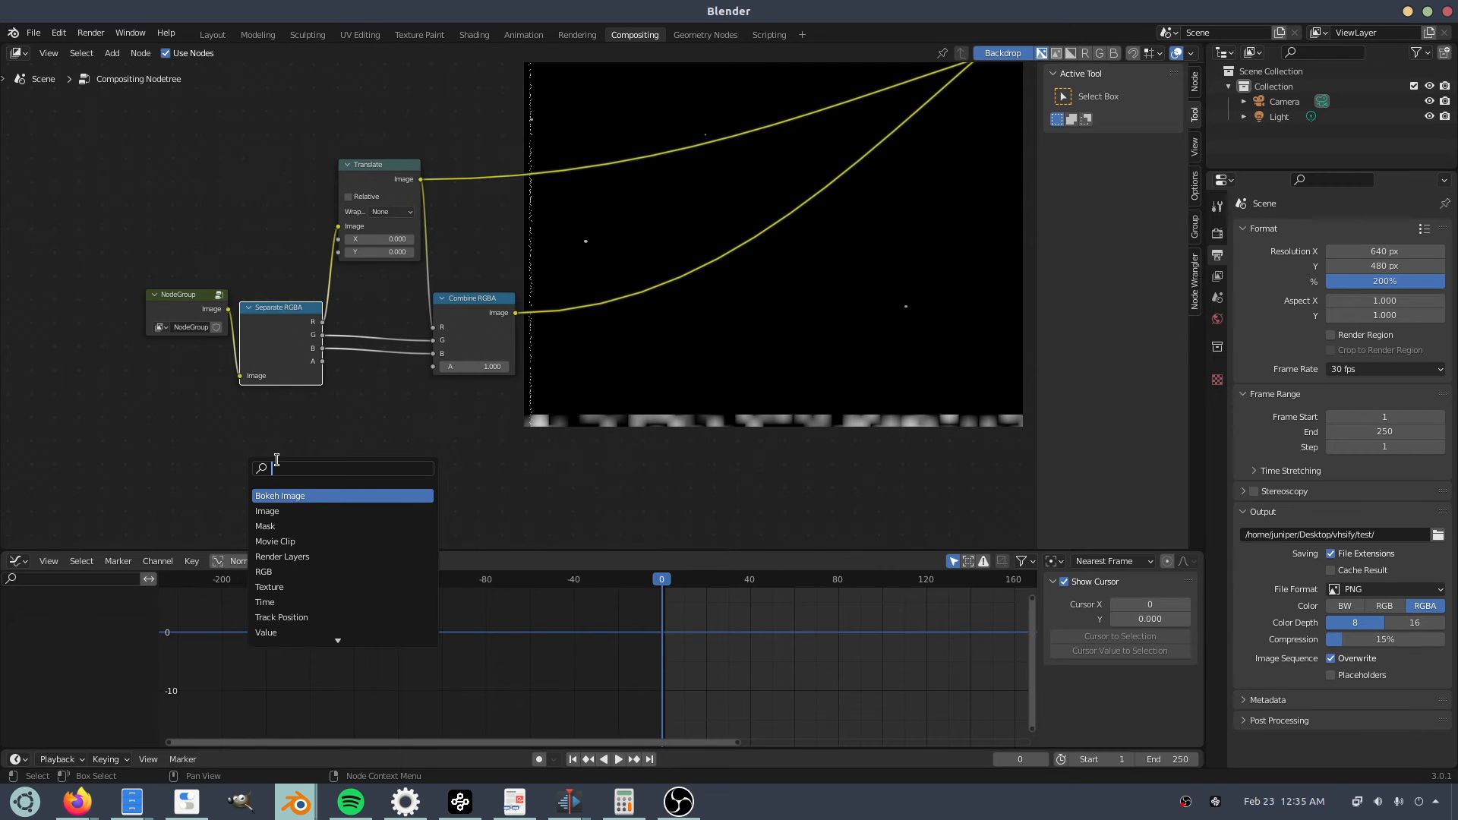
text(add)
key(Return)
click(184, 427)
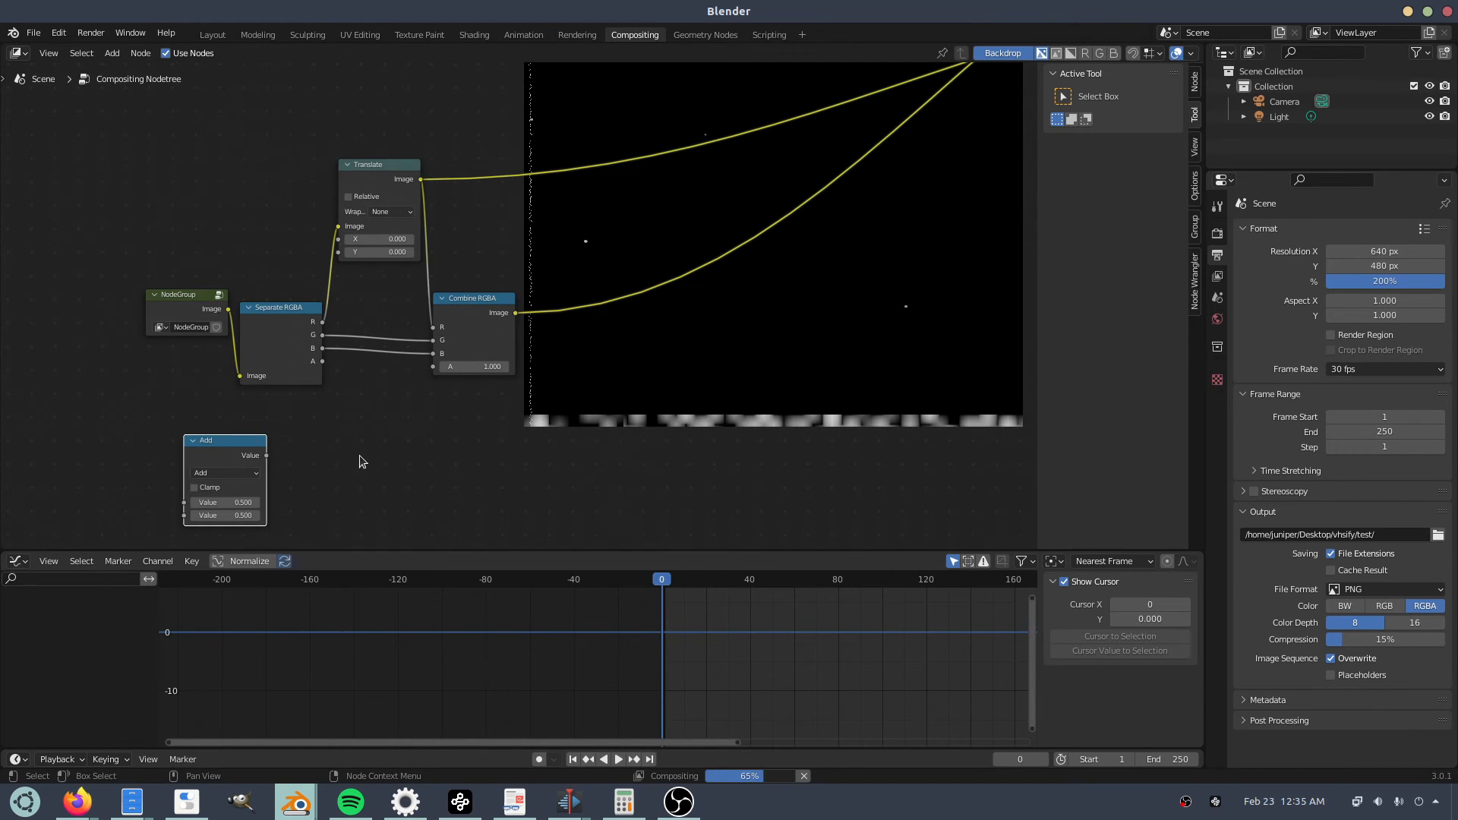
Add a Value node in the empty area below the Separate RGBA and Combine RGBA nodes.
key(shift+a)
click(359, 454)
text(val)
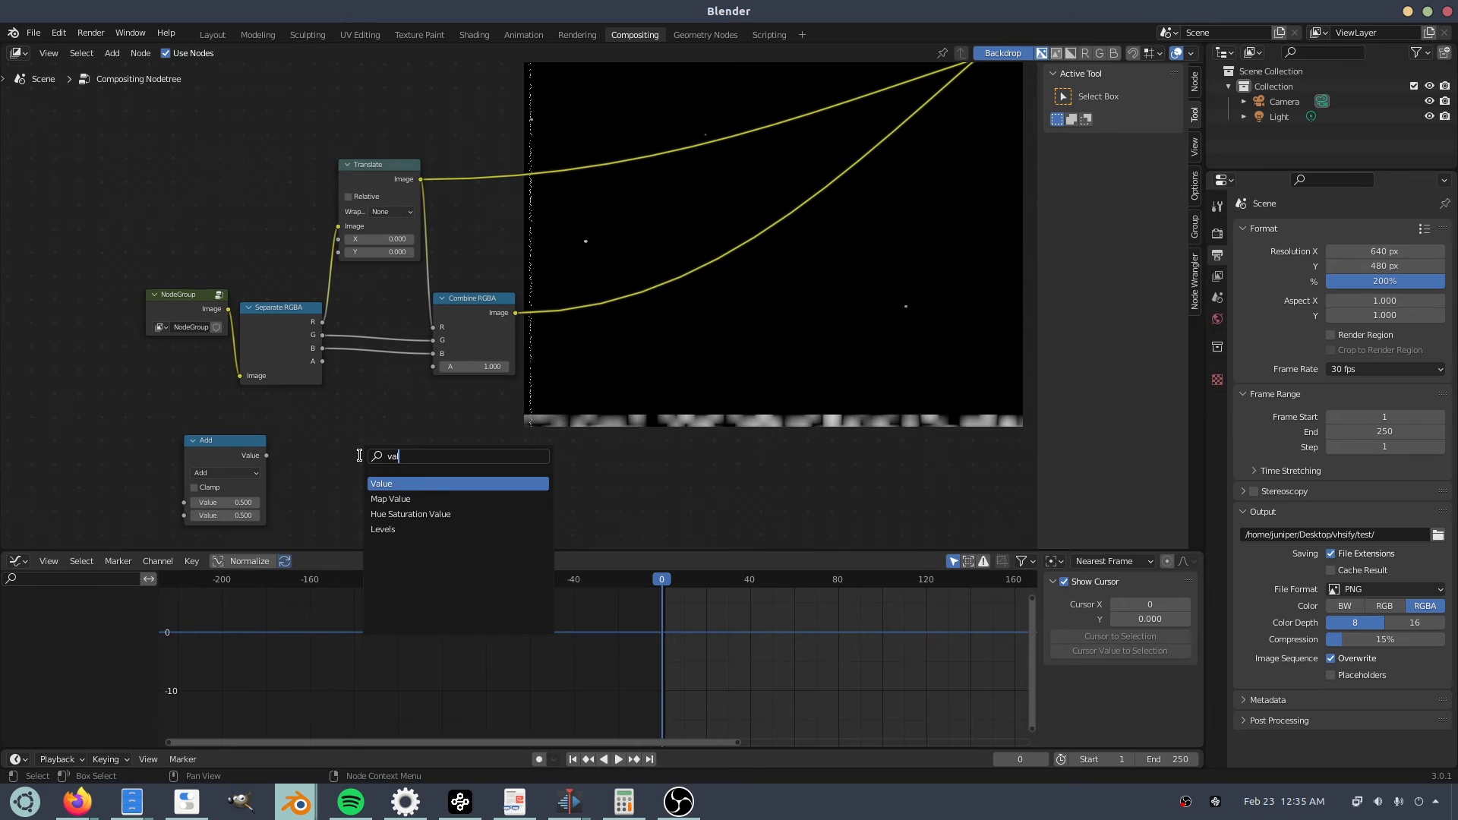
key(Return)
click(361, 456)
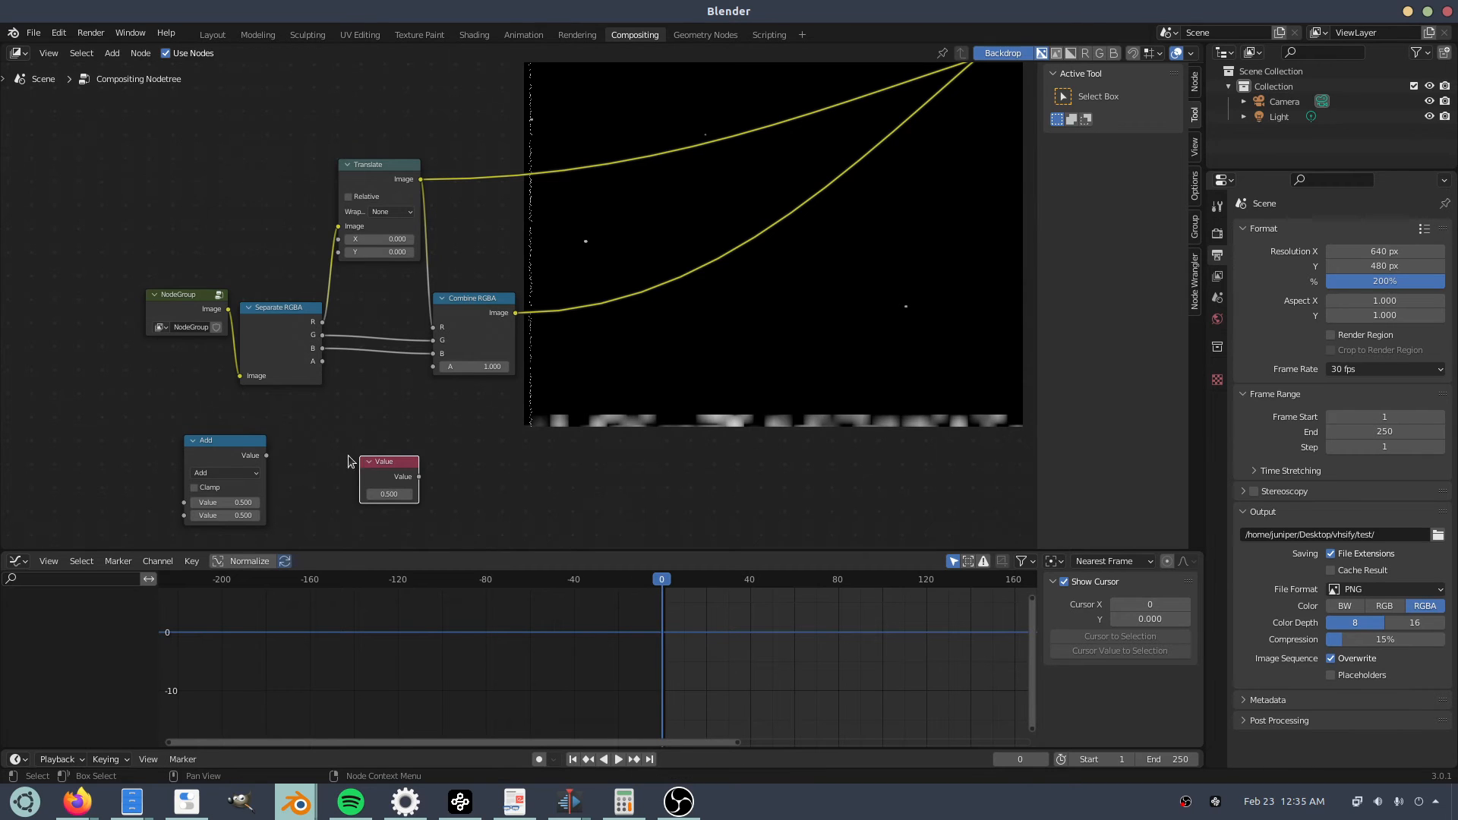
Delete the unused Add math node, and connect the Value node to both X and Y of the Translate node.
click(196, 450)
key(x)
drag(383, 473, 338, 239)
drag(115, 266, 338, 253)
Duplicate the Translate node and insert the copy on the G channel between Separate RGBA and Combine RGBA.
click(372, 167)
key(shift+d)
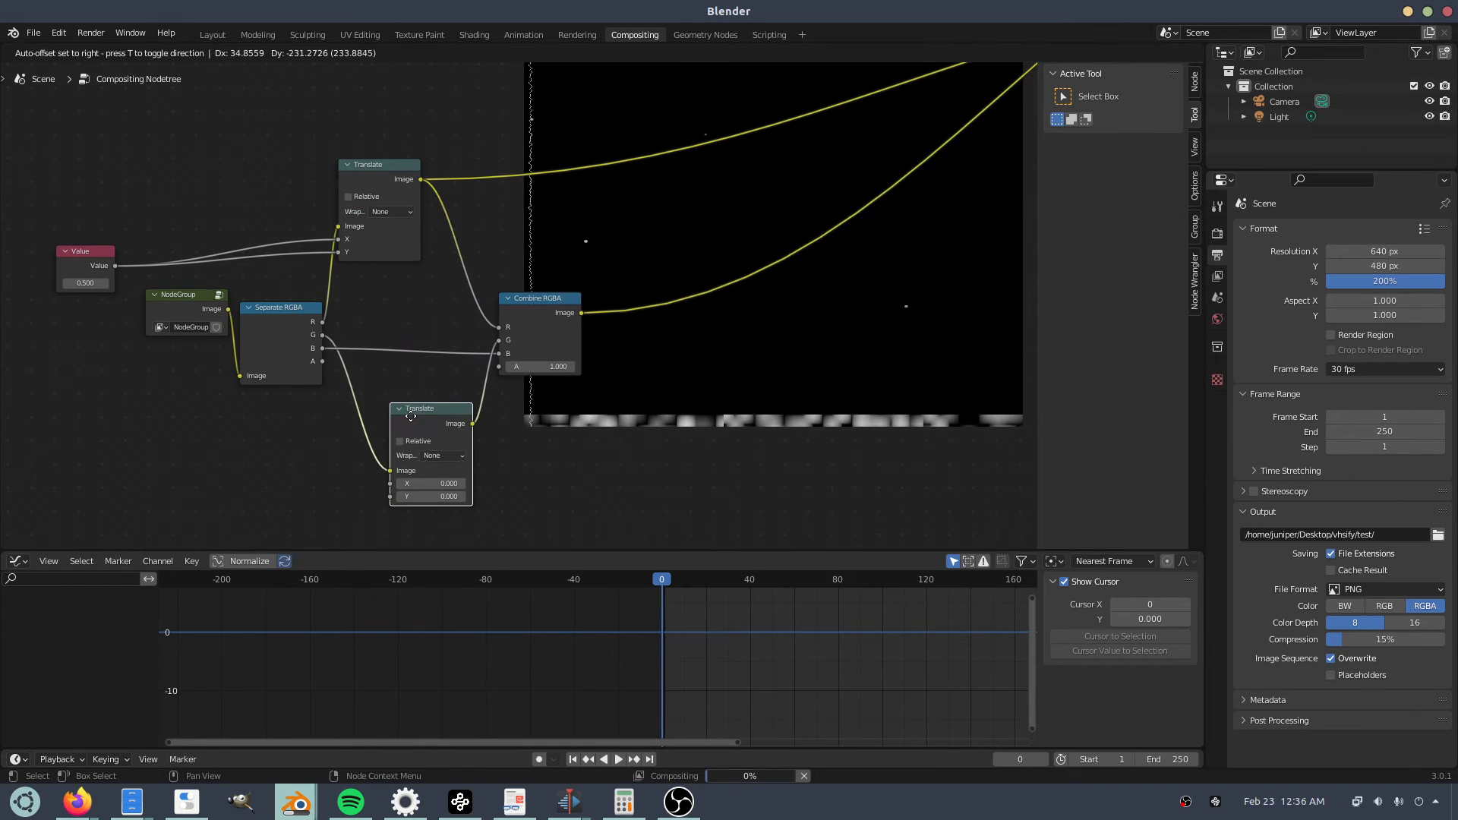
click(417, 456)
Move the Value node down and left, and add a Math node set to Multiply with its second value at -1.
drag(99, 267, 46, 390)
key(shift+a)
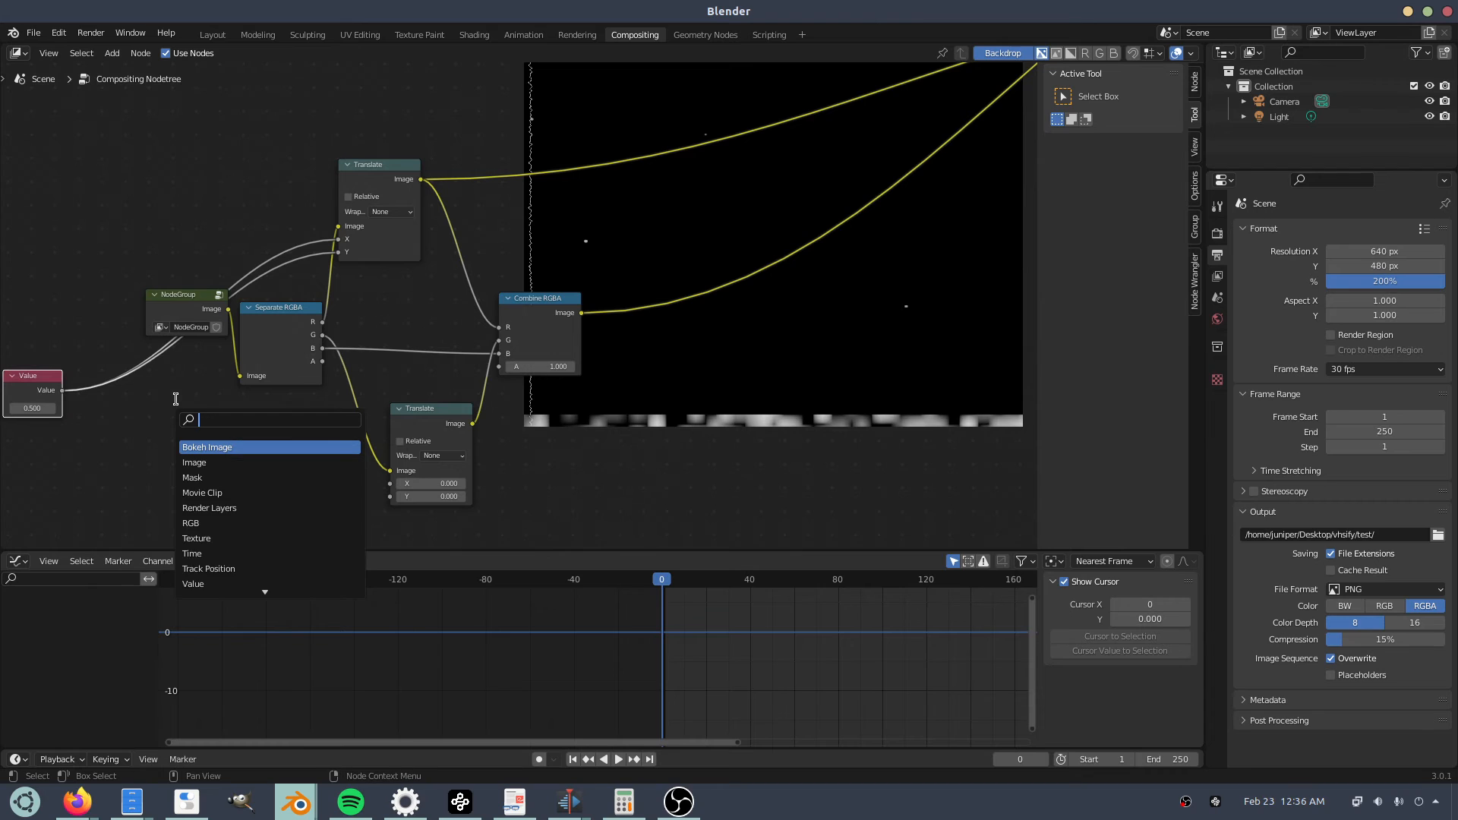
text(add)
key(Return)
click(193, 458)
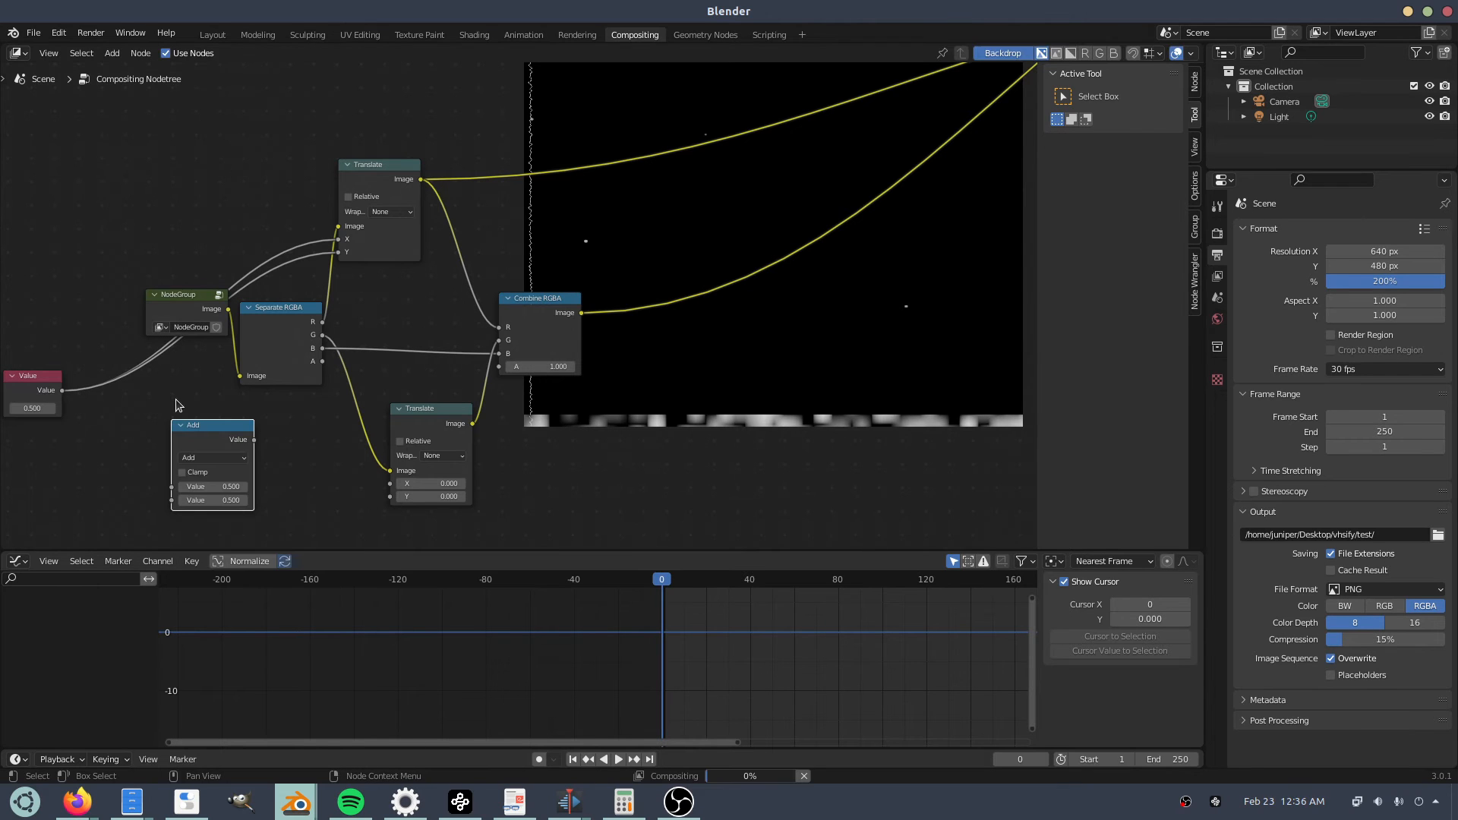
click(193, 458)
click(211, 502)
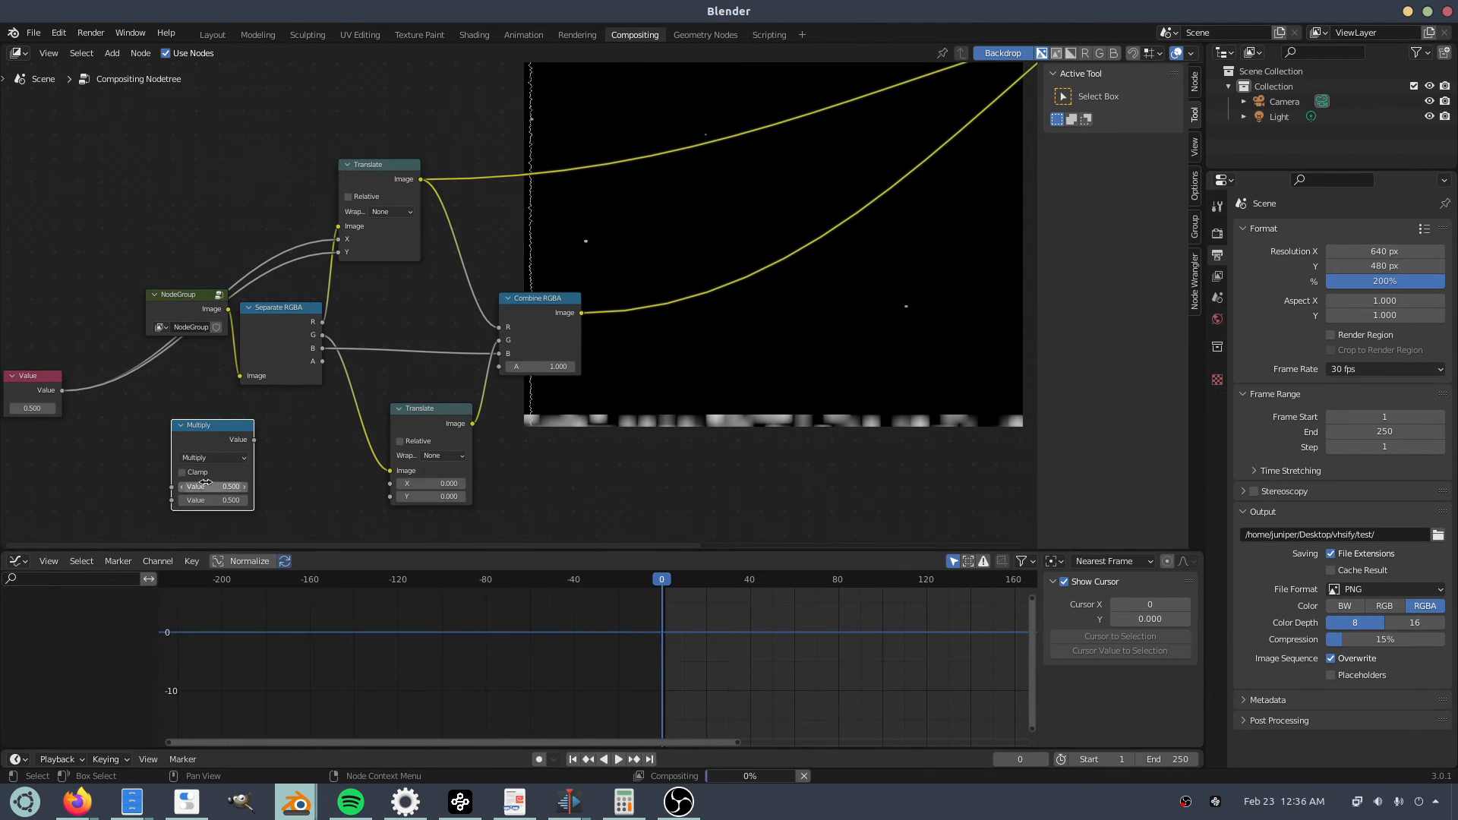
click(211, 502)
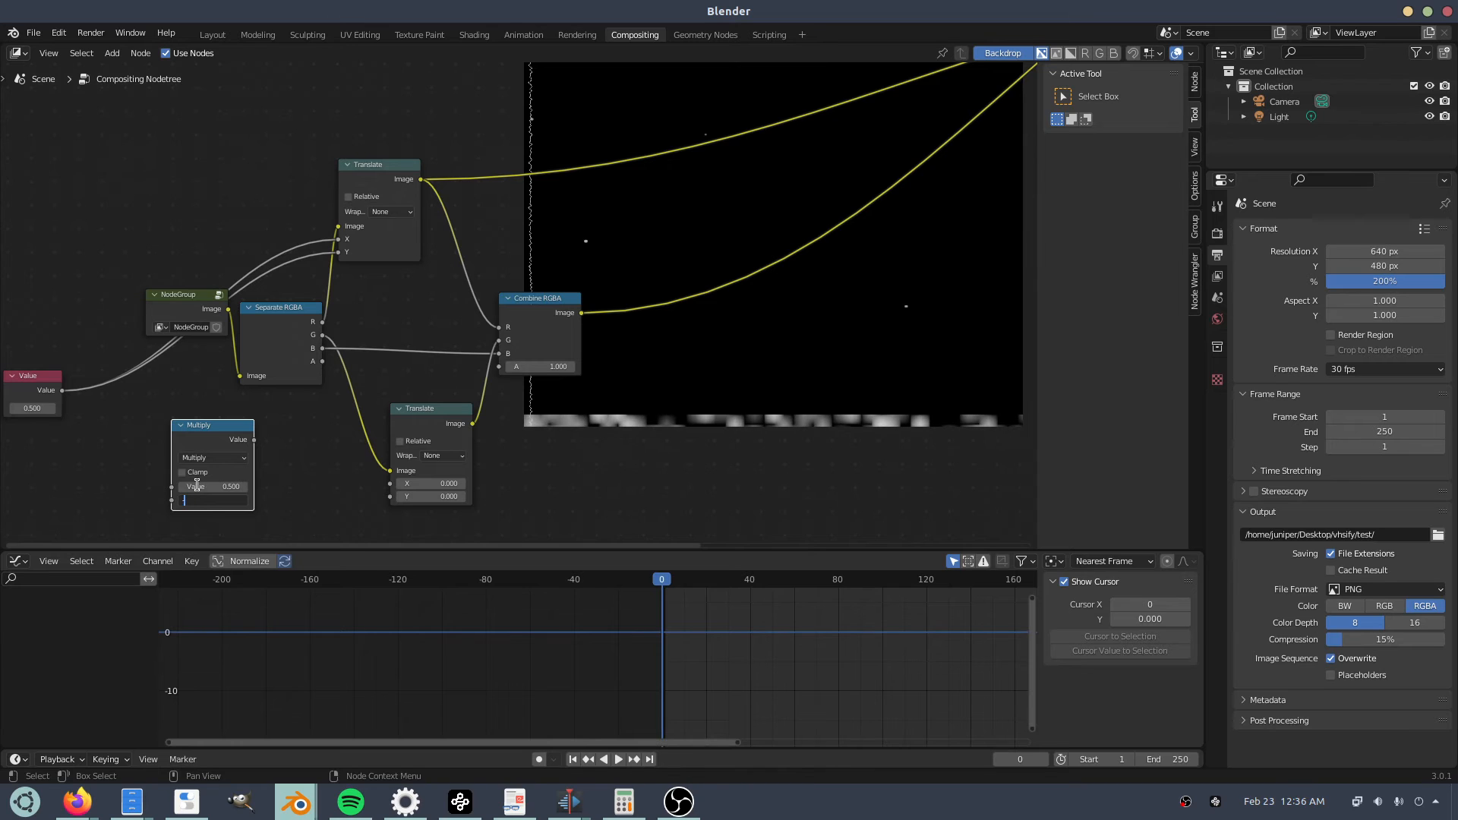
text(-1)
key(Return)
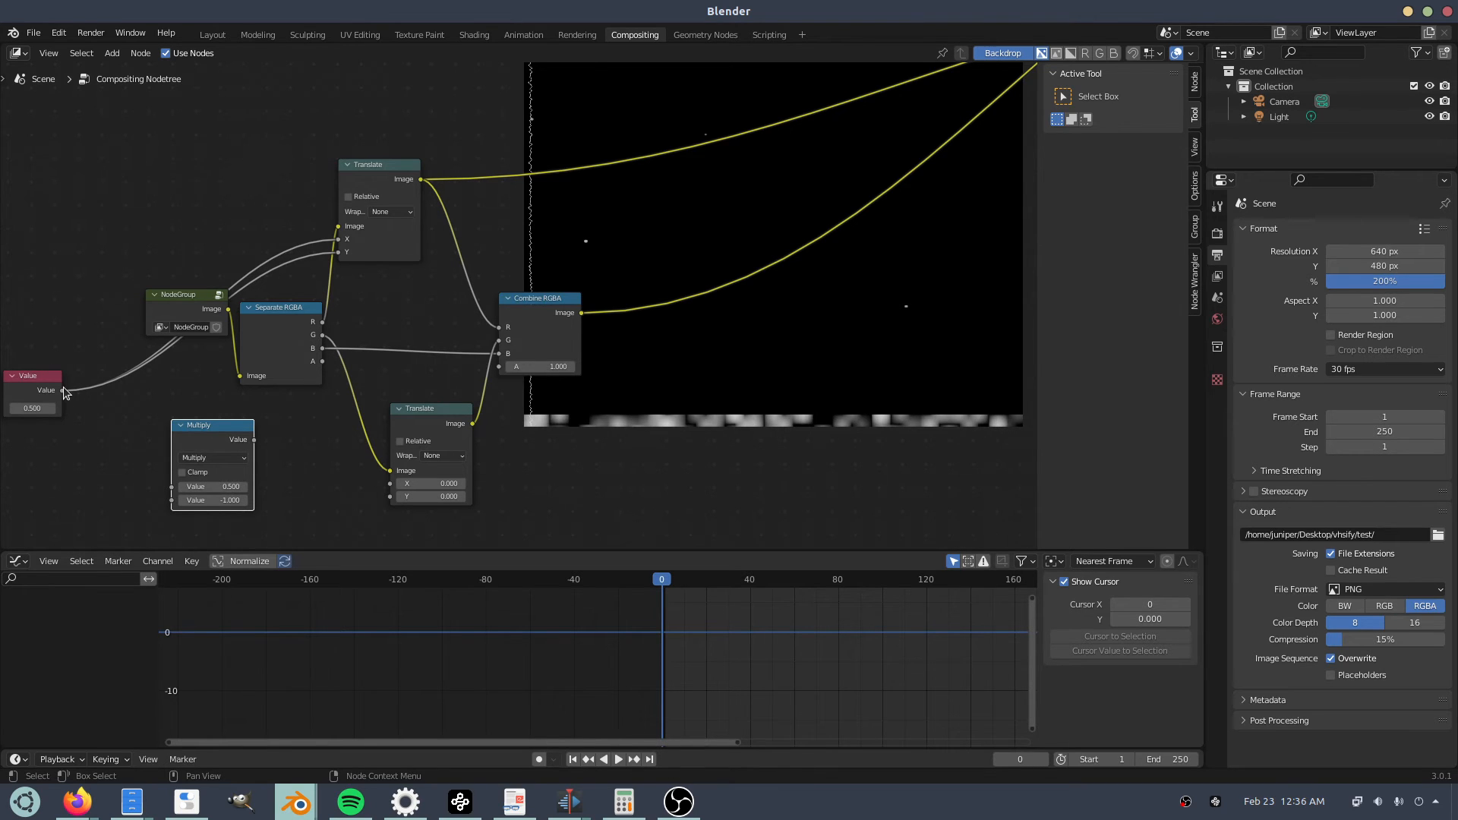
Connect the Value node to Multiply's first input, and Multiply's output to X and Y of the G-channel Translate node.
drag(62, 390, 171, 486)
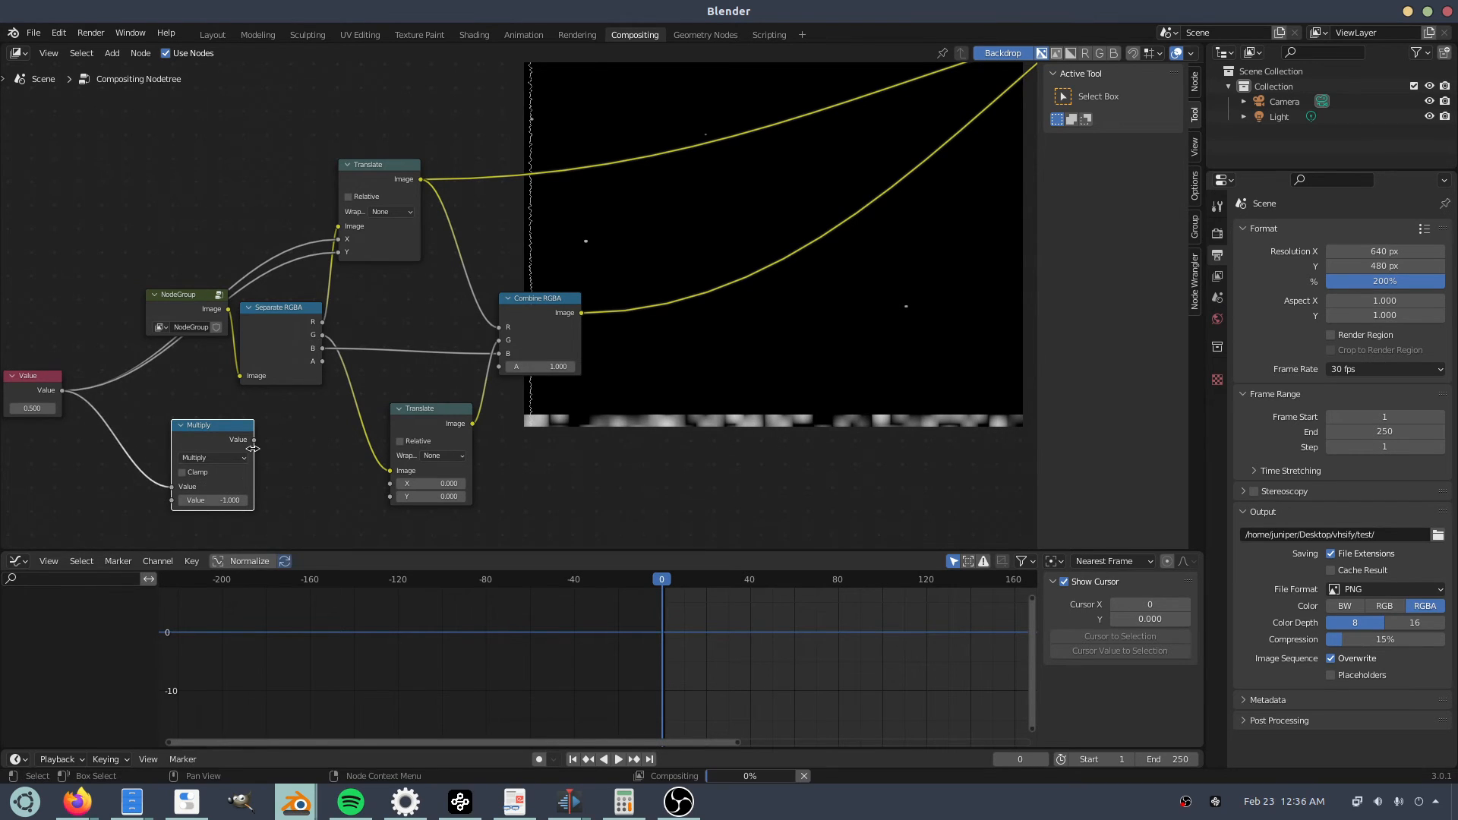
drag(255, 440, 399, 503)
middle_drag(287, 504, 450, 421)
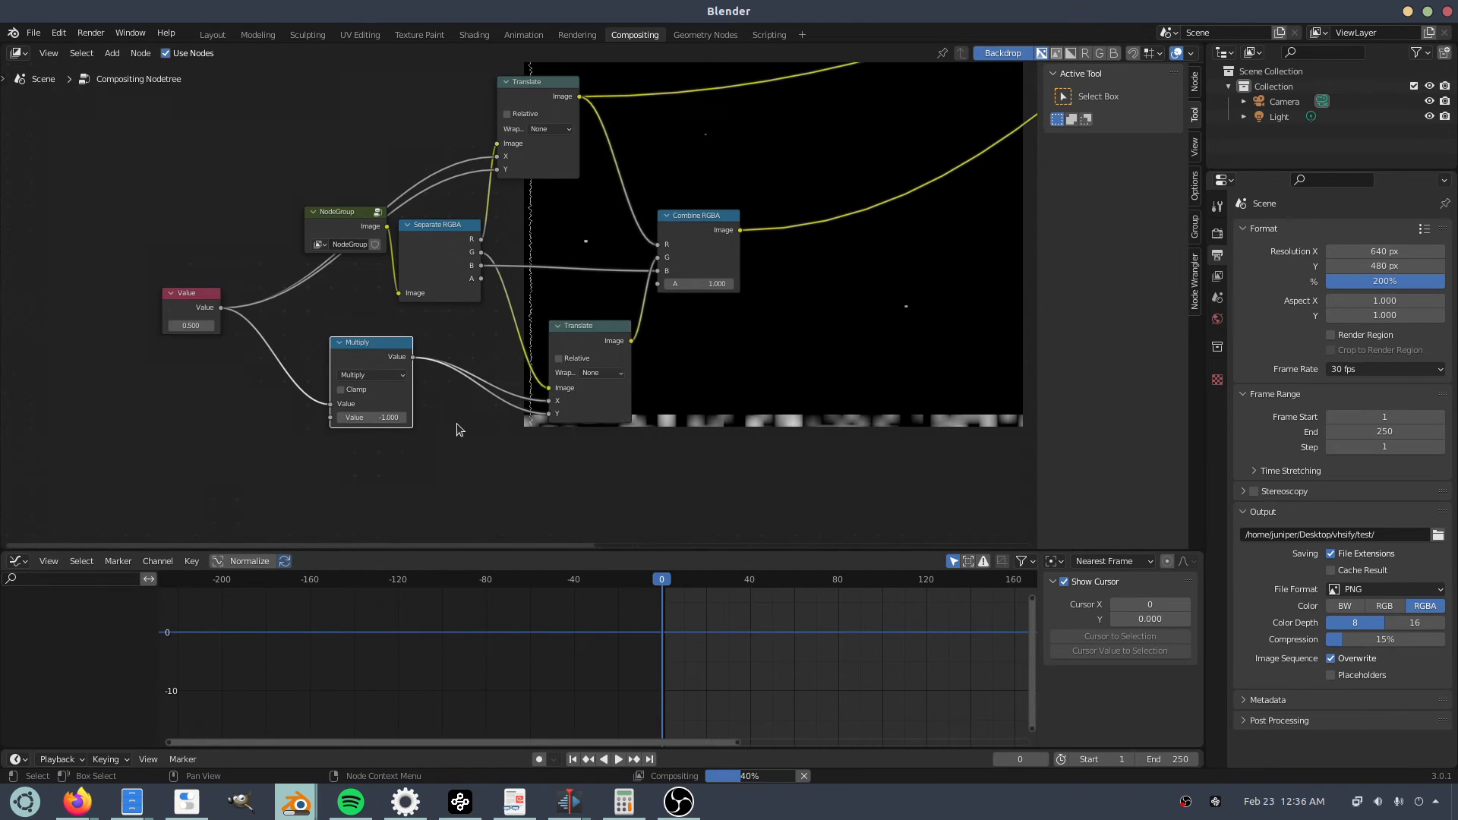
Set the Value node to 2 and preview the Combine RGBA output in the backdrop.
click(190, 325)
text(2)
key(Return)
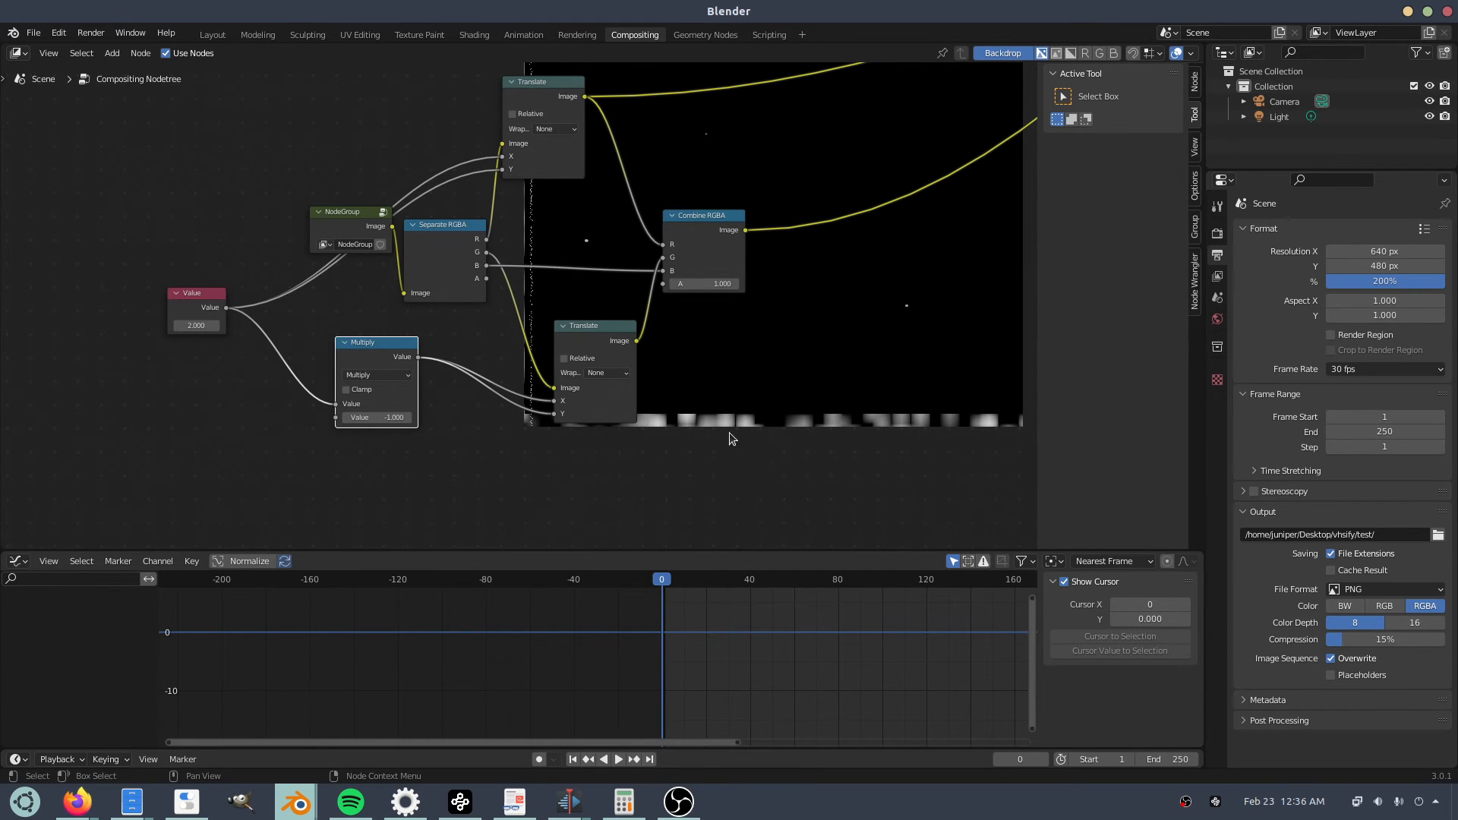
scroll(717, 407, up, 2)
middle_drag(800, 428, 484, 398)
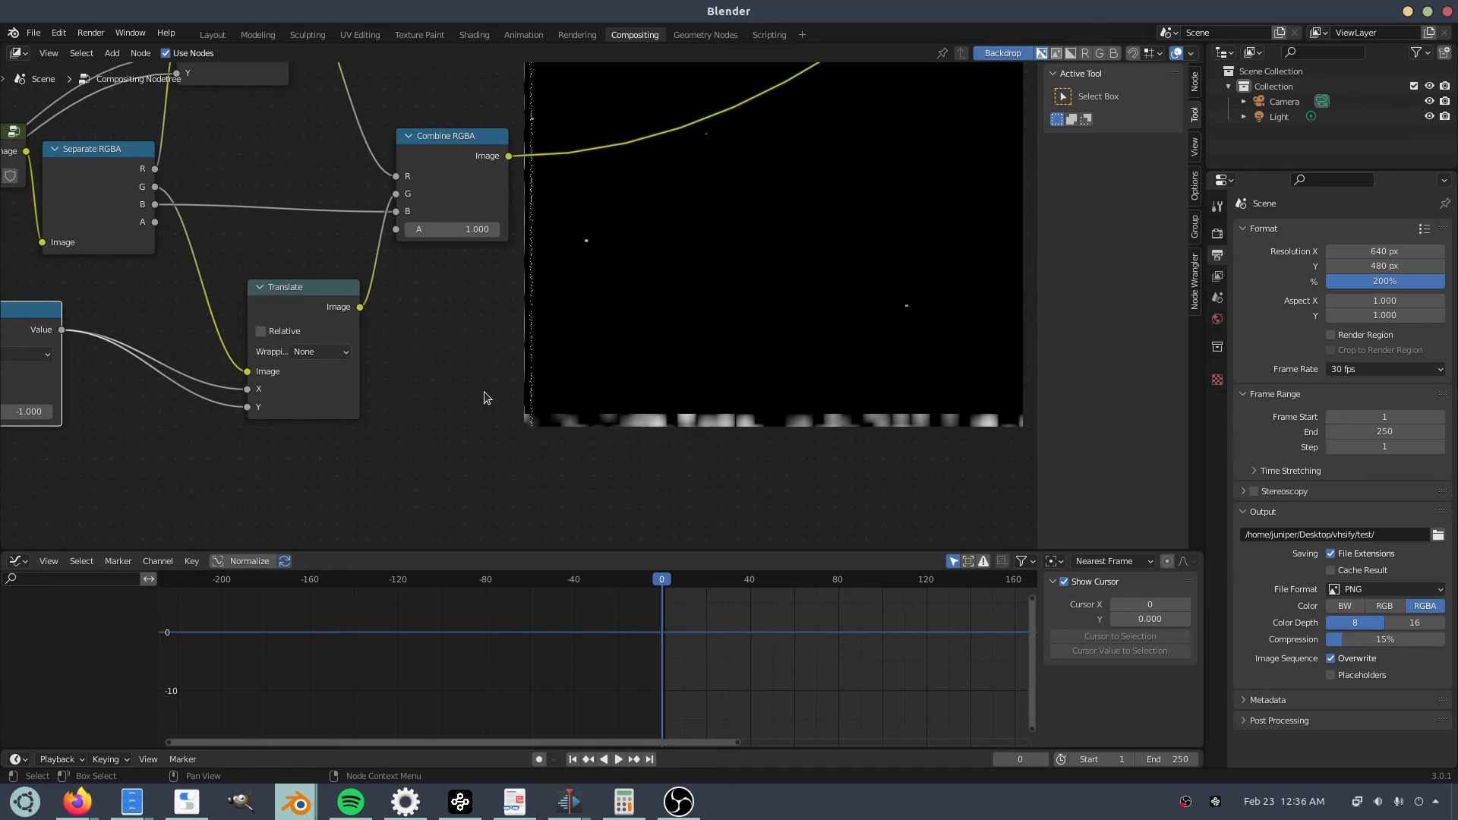
scroll(434, 211, down, 4)
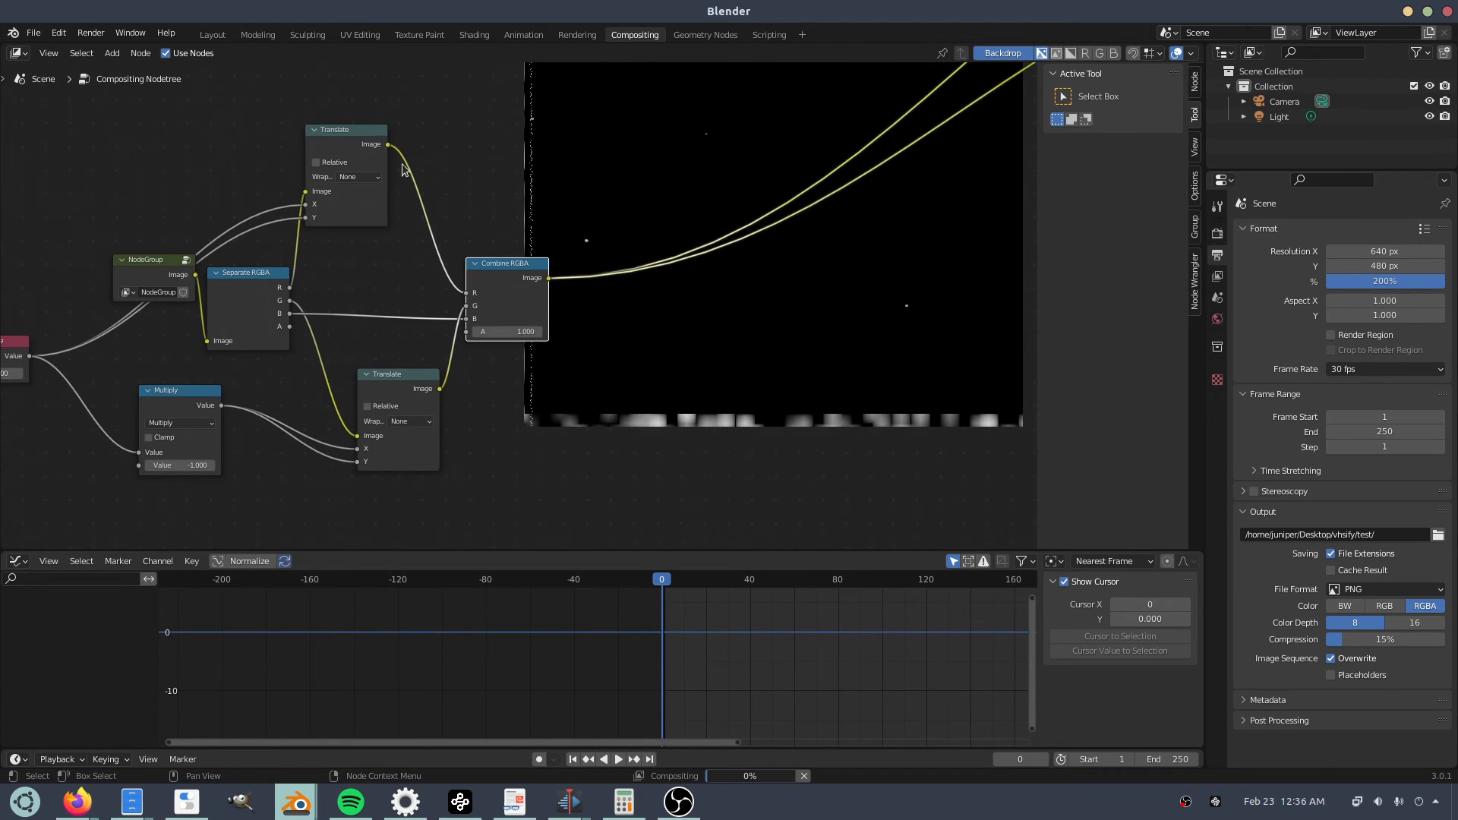
scroll(635, 454, up, 2)
scroll(635, 454, up, 1)
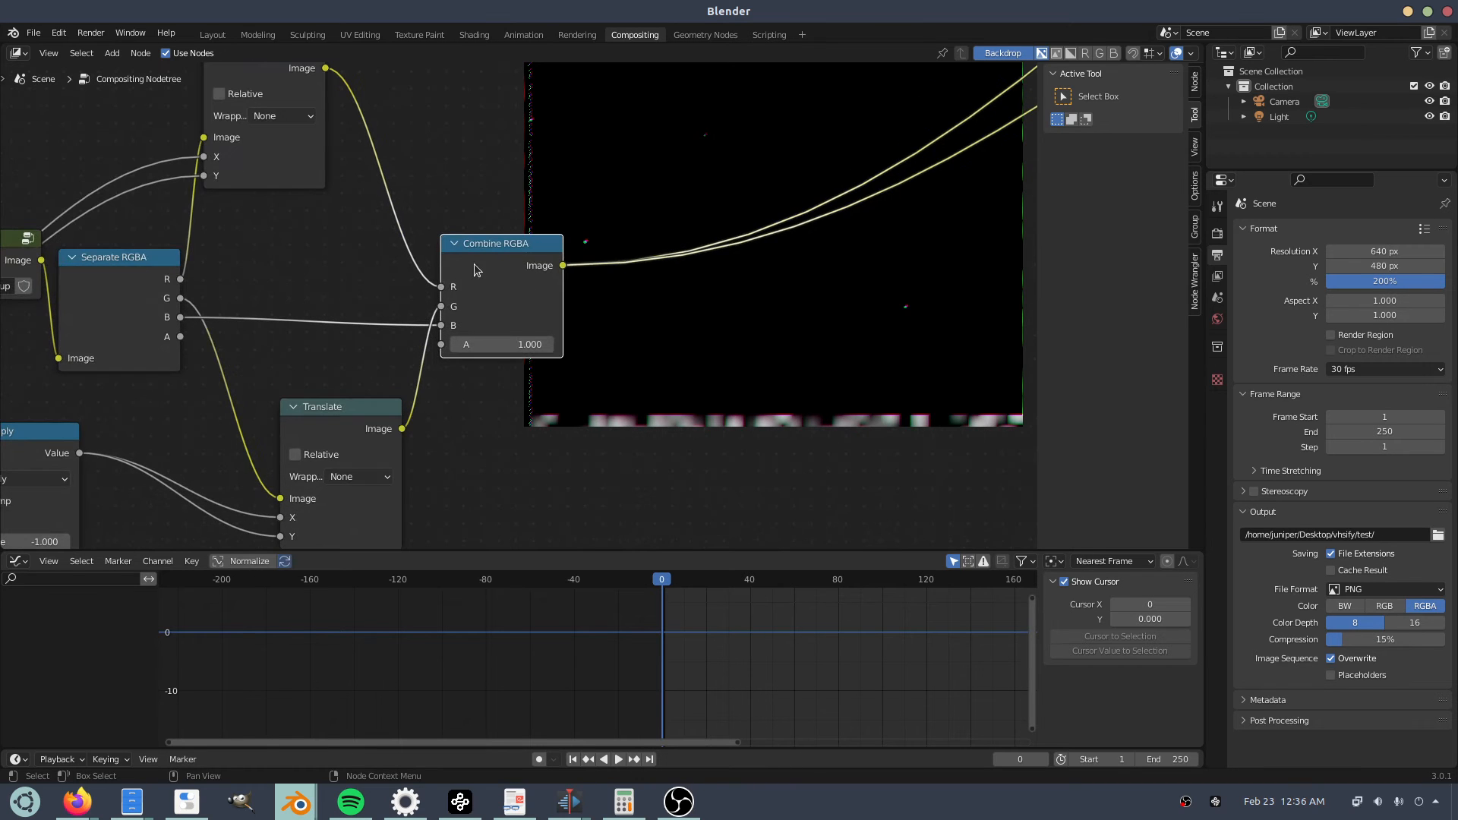
middle_drag(679, 412, 542, 372)
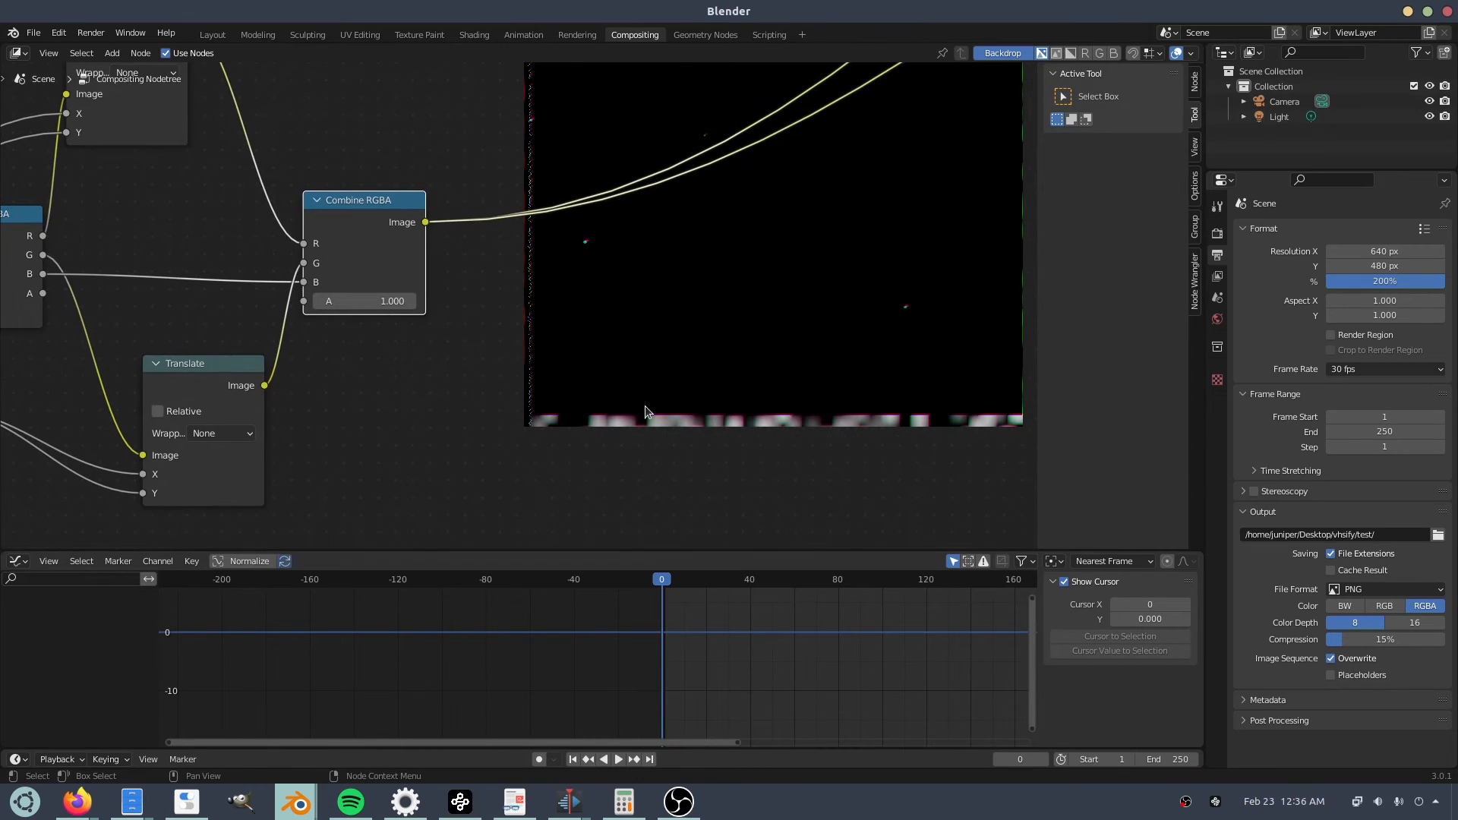
Try -3.1 in the Value node and return it to 2.
click(182, 195)
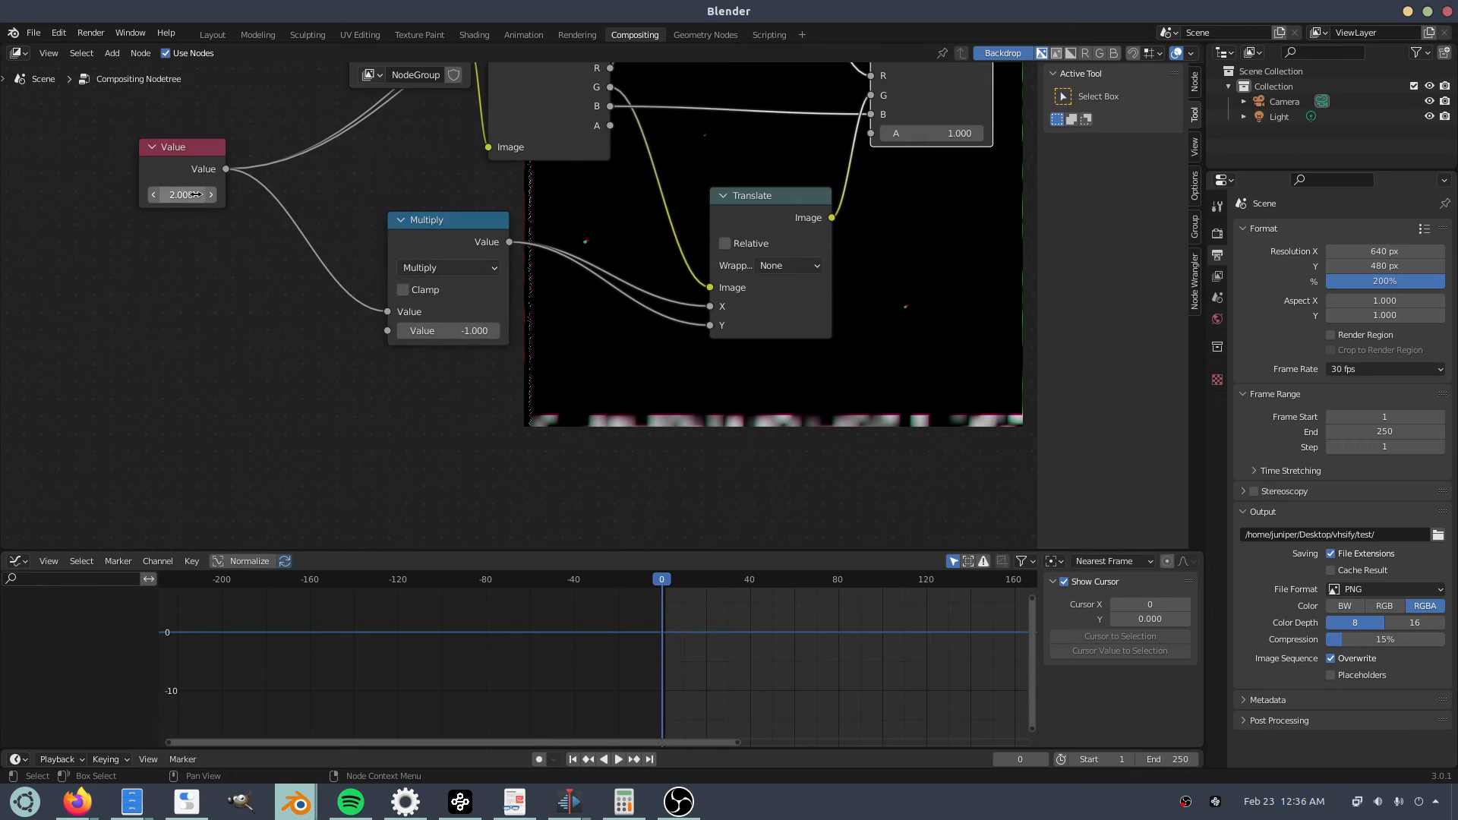
text(-3.1)
key(Return)
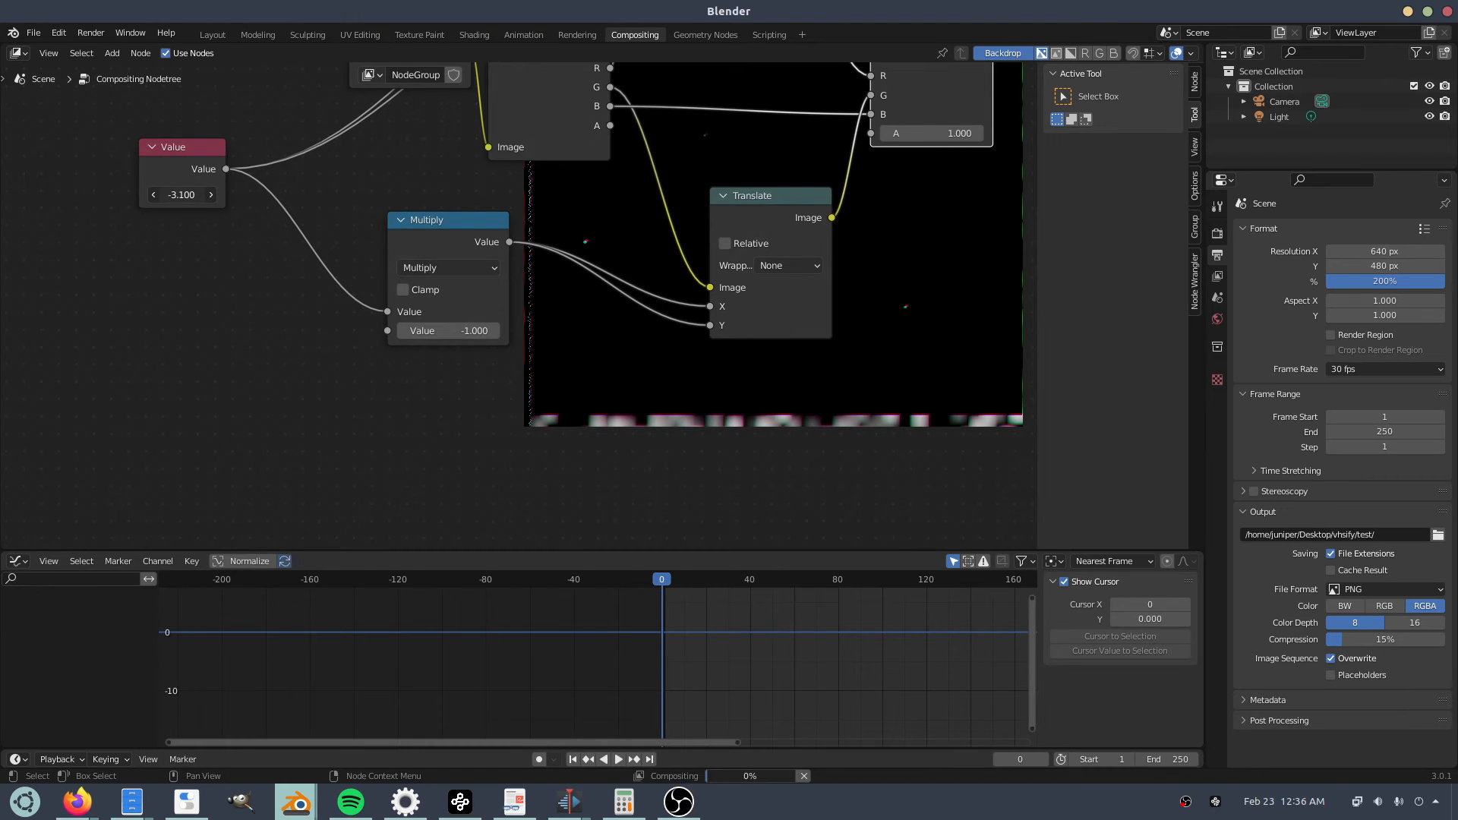
click(189, 195)
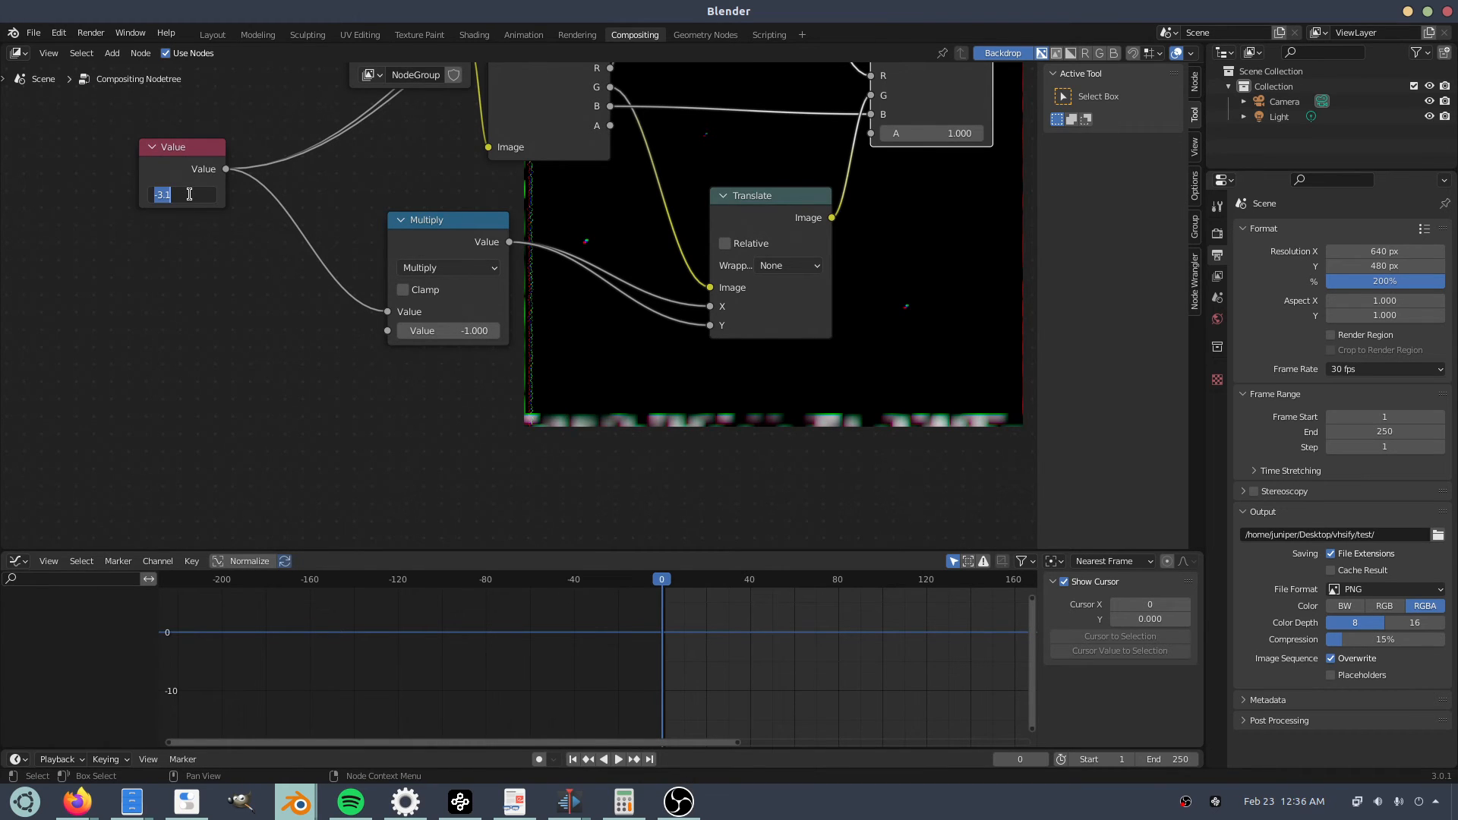
text(2)
key(Return)
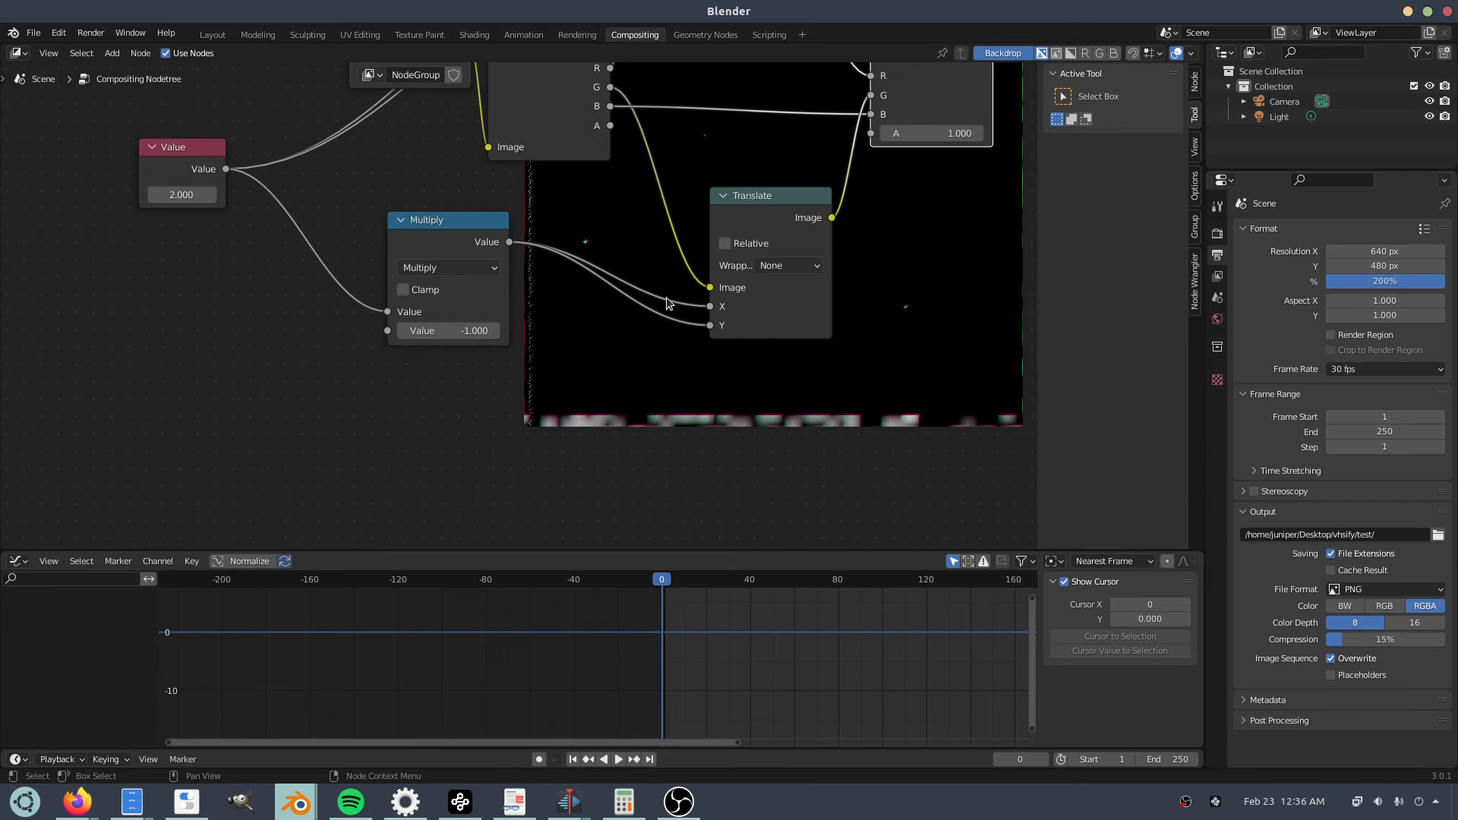
Move the movie Image node down and right, close to the R-channel Translate node.
middle_drag(666, 304, 297, 429)
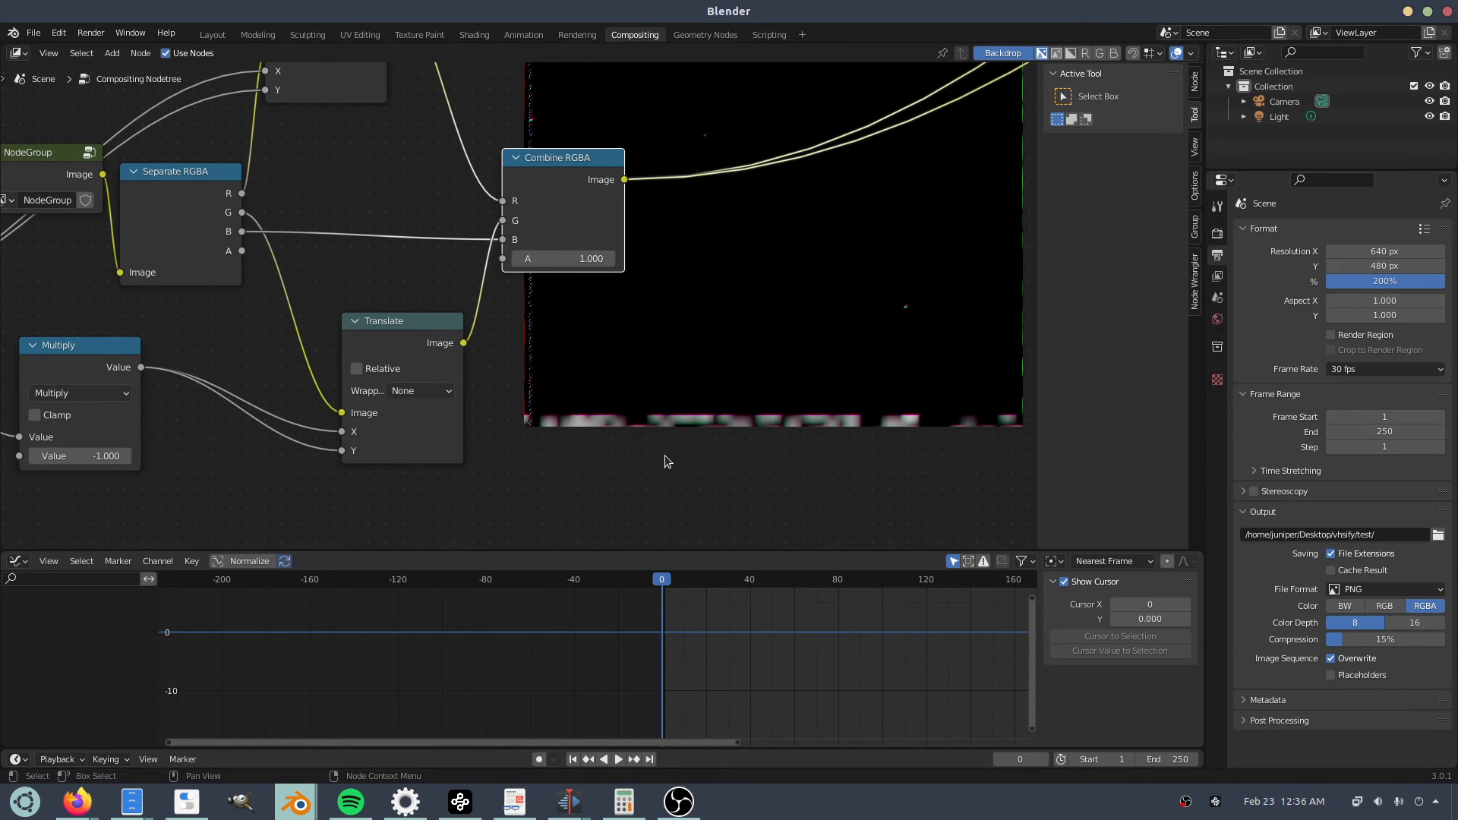
scroll(683, 323, down, 5)
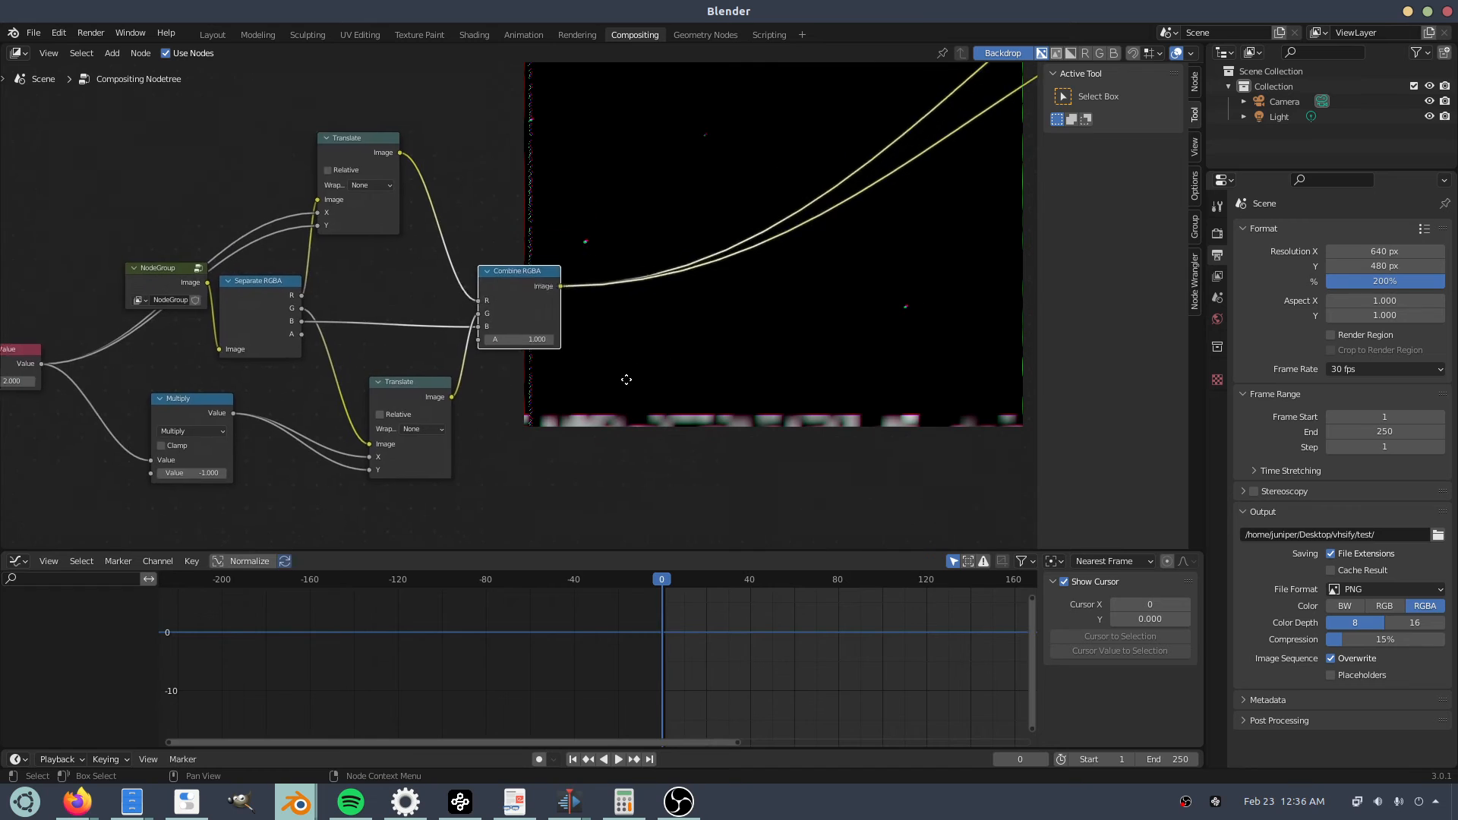
scroll(586, 391, down, 3)
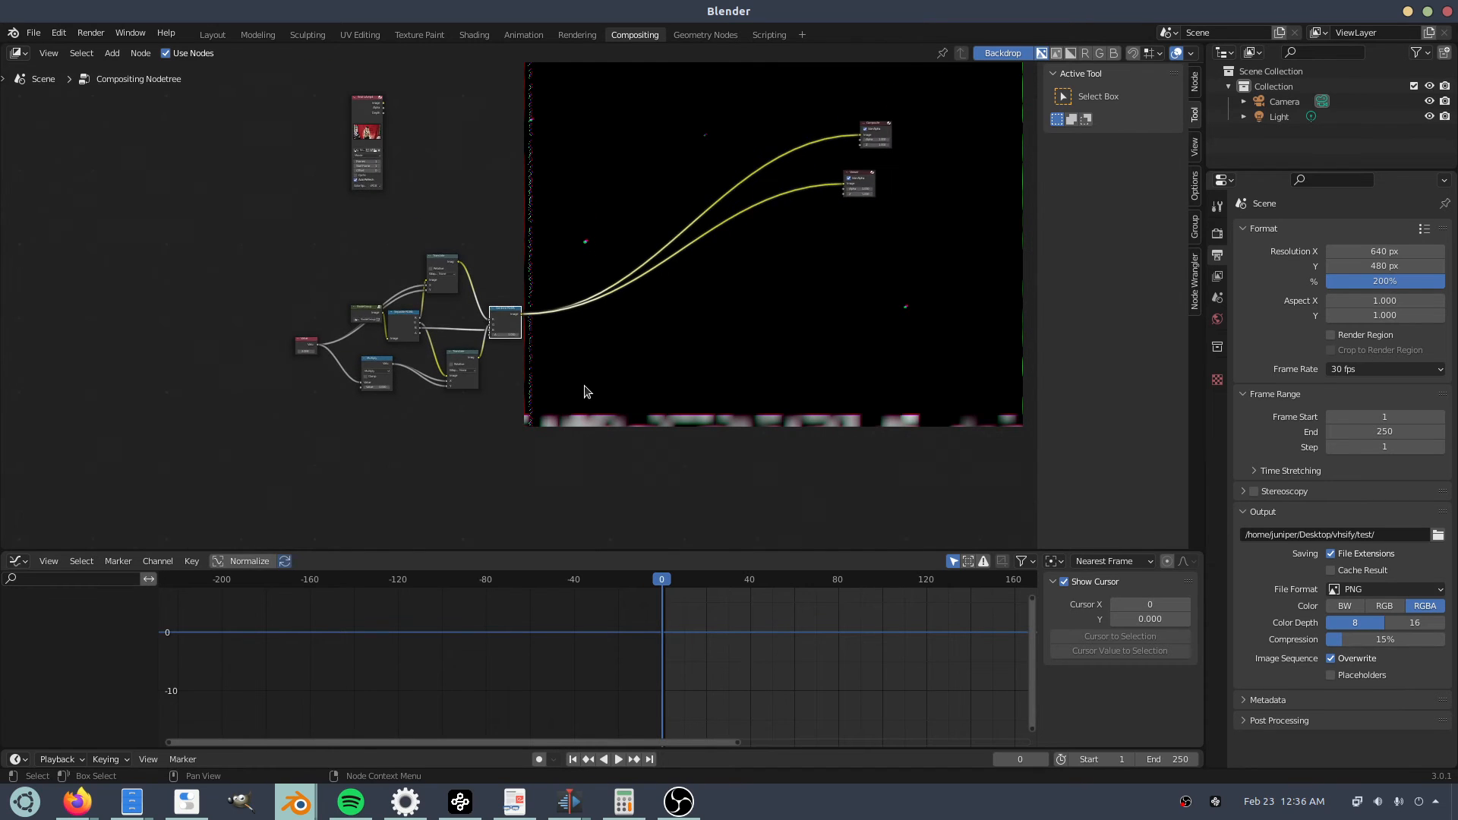
scroll(509, 381, up, 2)
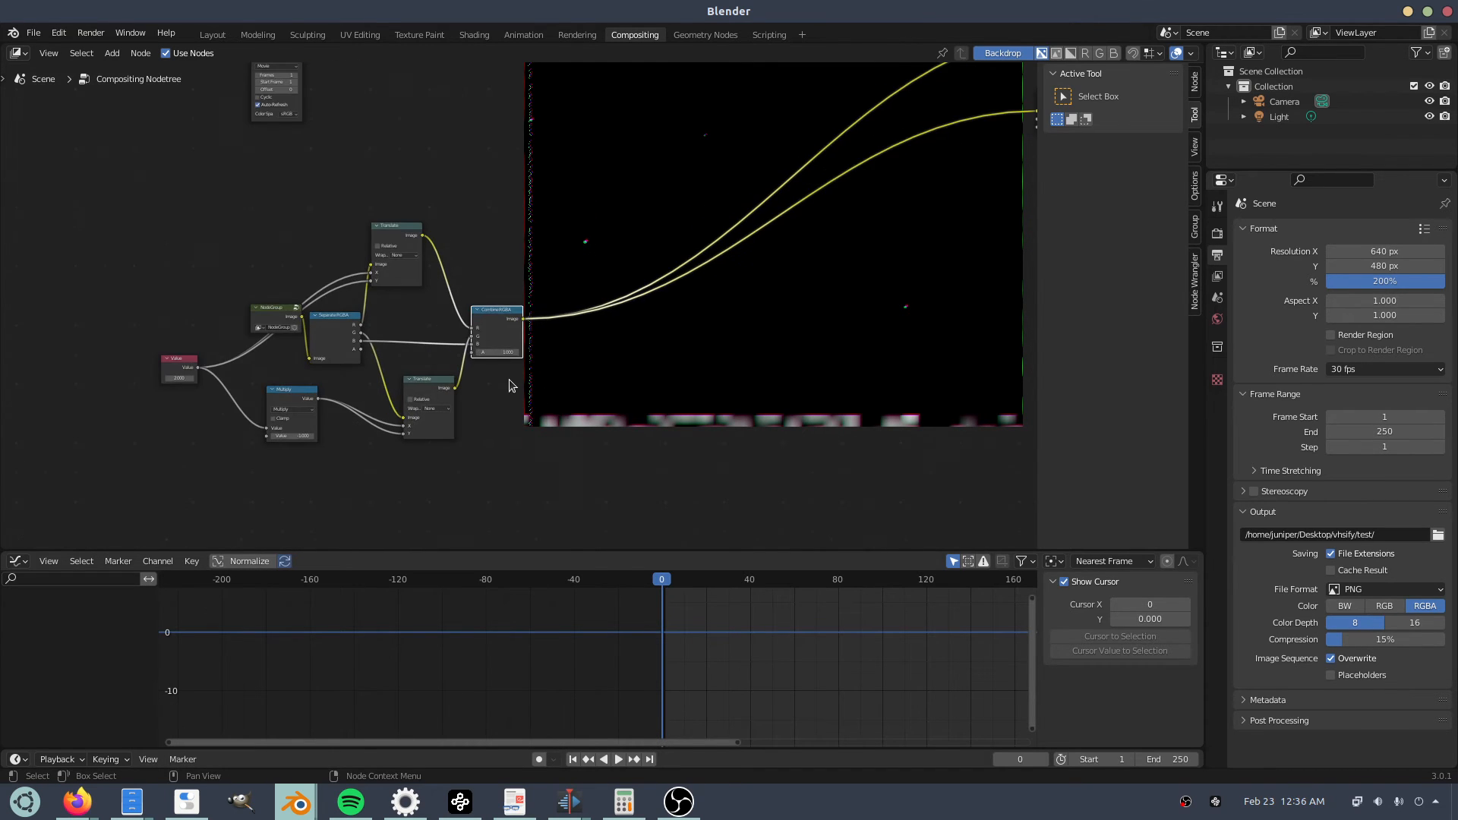
scroll(509, 385, down, 1)
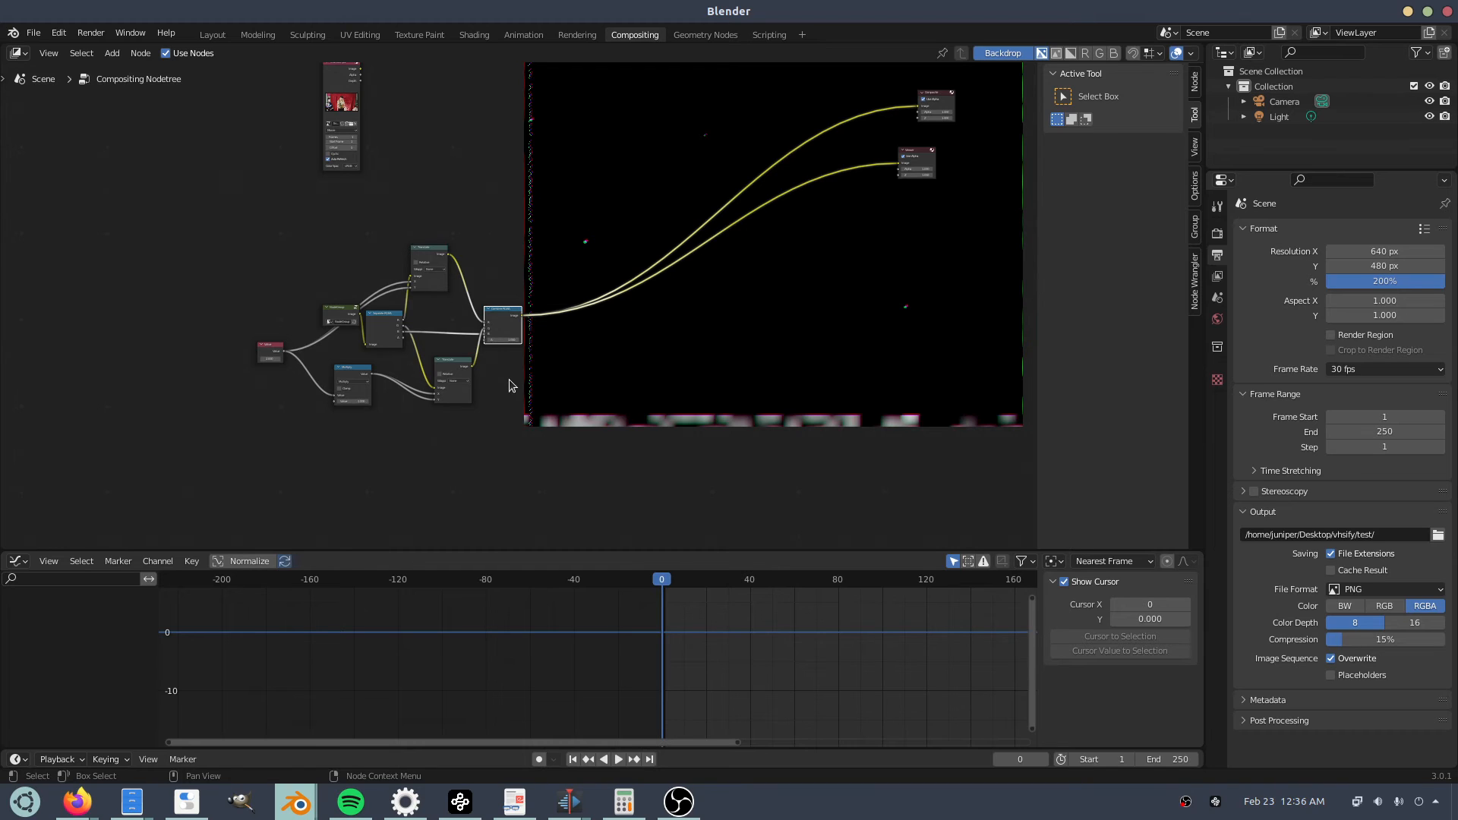
middle_drag(545, 262, 525, 306)
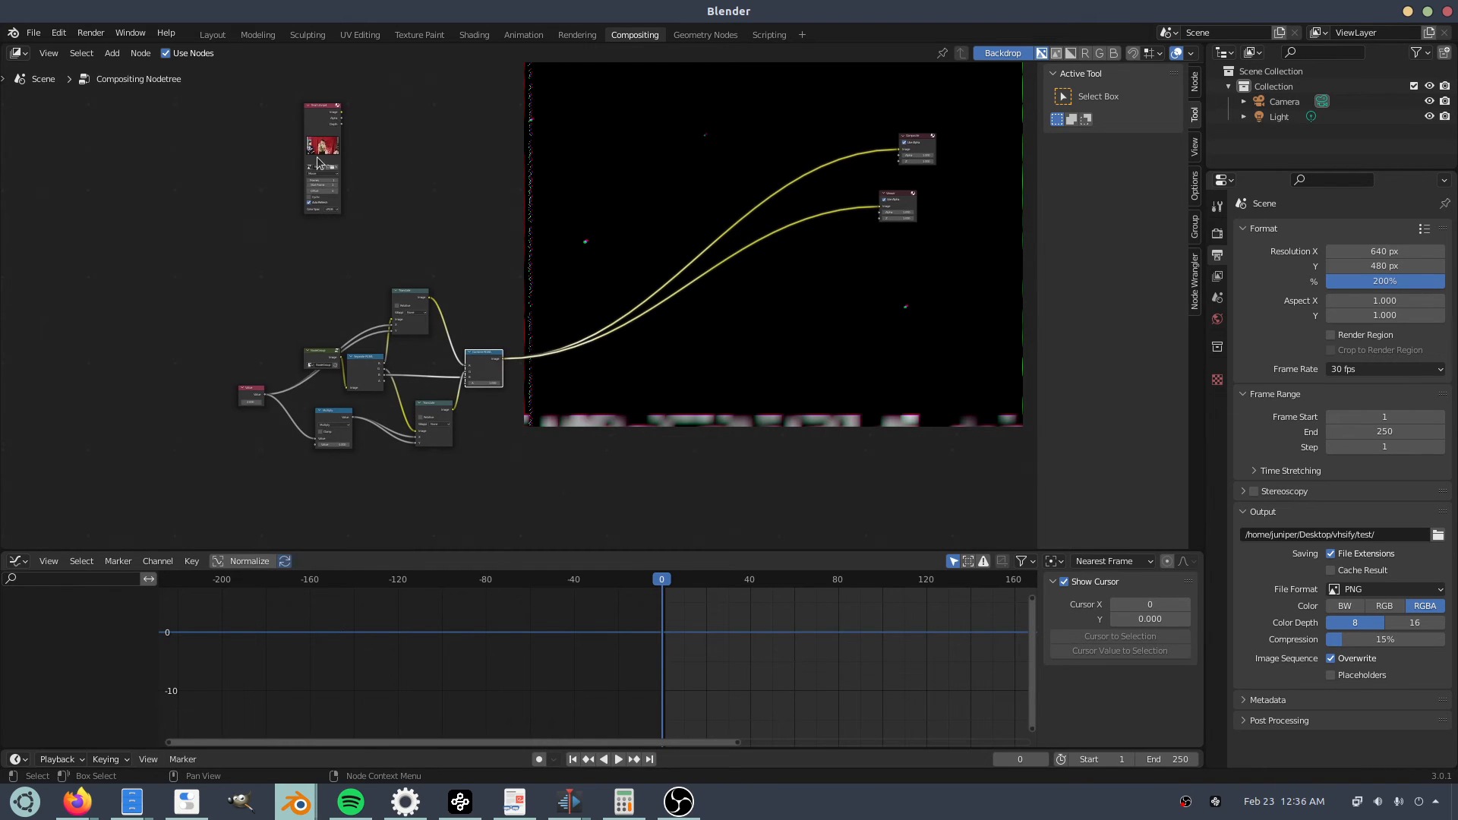
drag(326, 108, 383, 195)
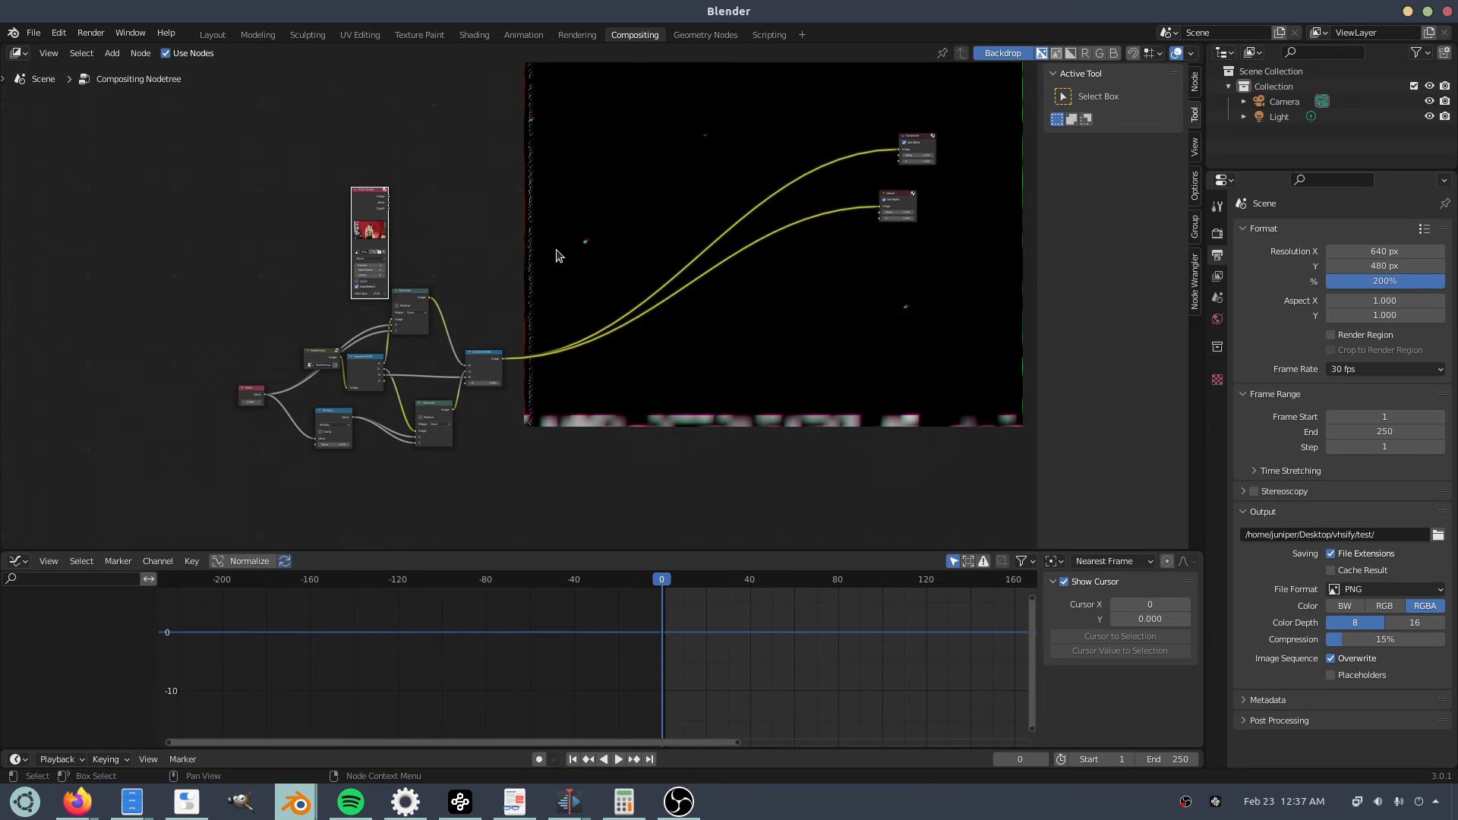
scroll(556, 256, up, 2)
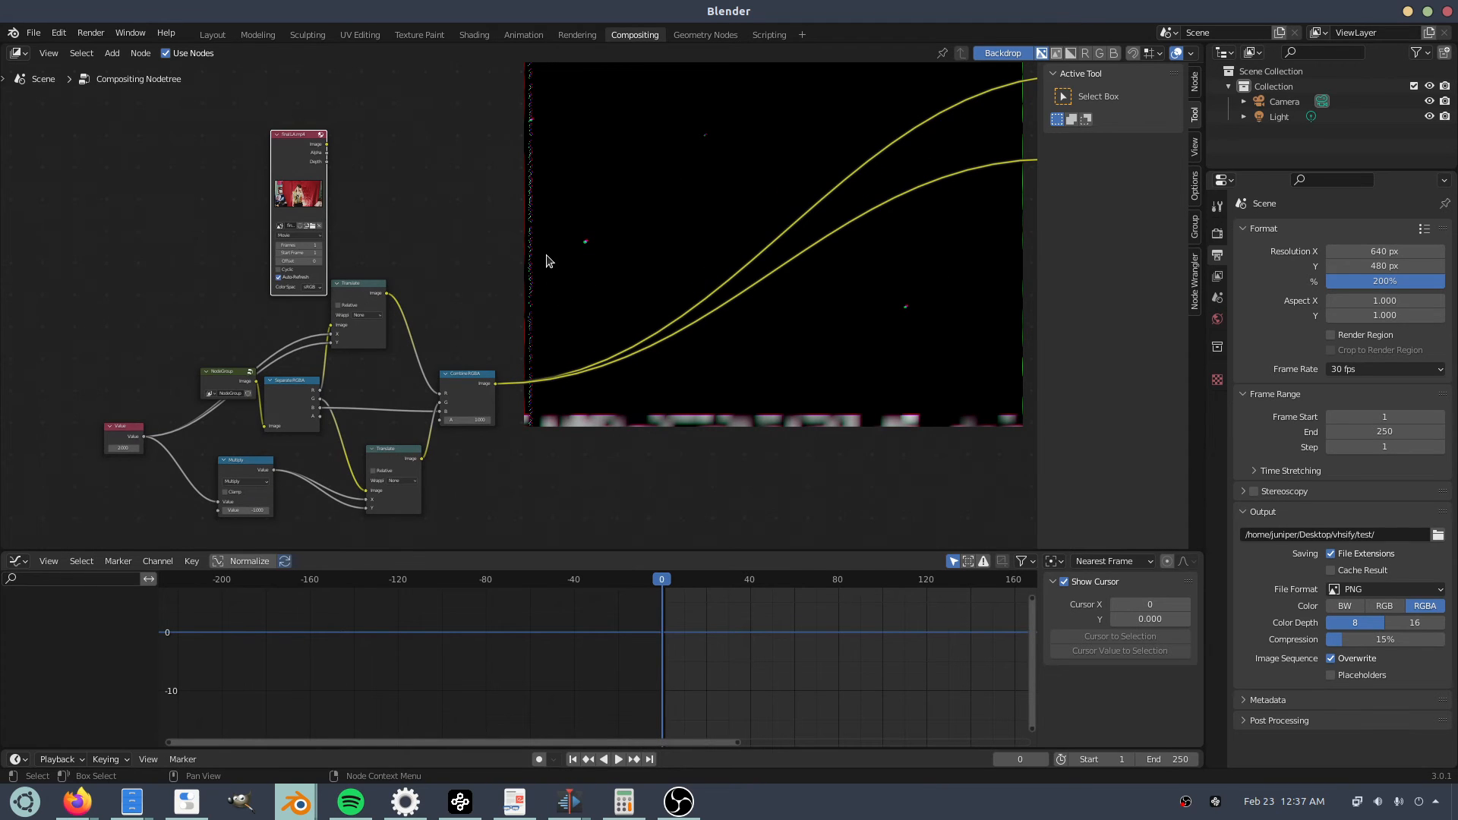
Connect the movie Image node's output to the Viewer to preview the footage in the backdrop.
key(shift+a)
click(430, 182)
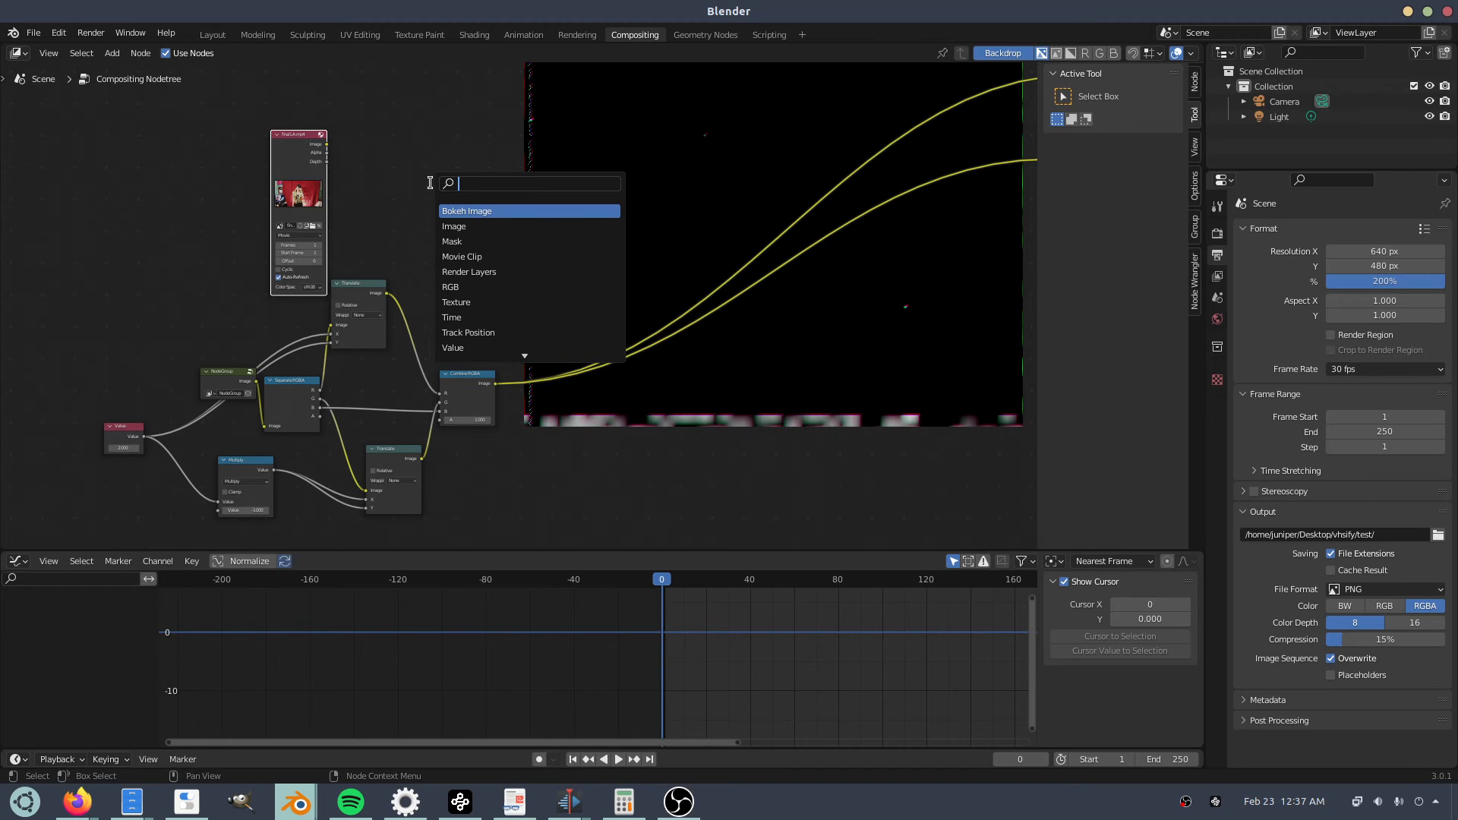
ctrl+shift+click(294, 145)
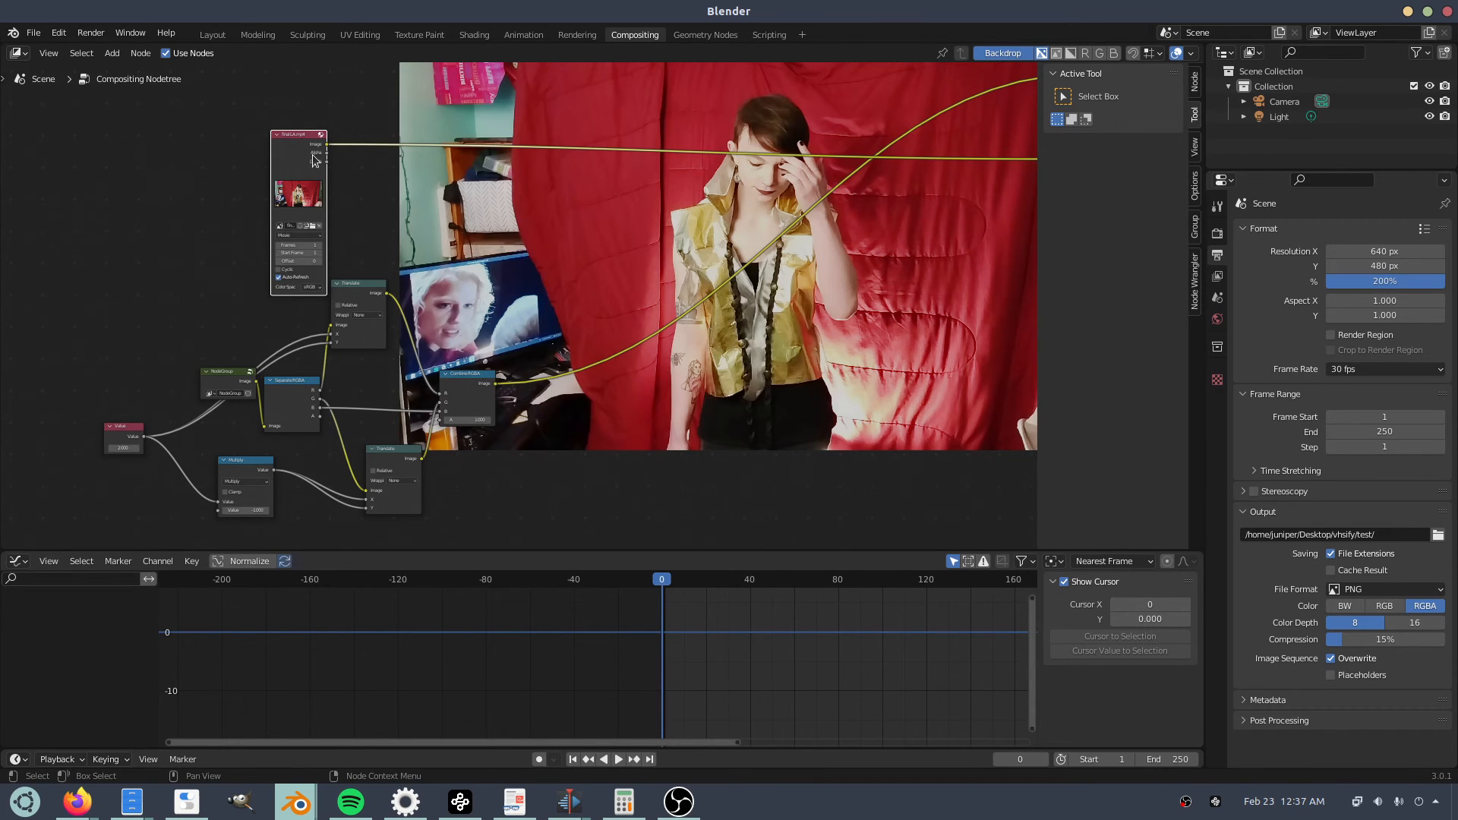
middle_drag(484, 258, 431, 315)
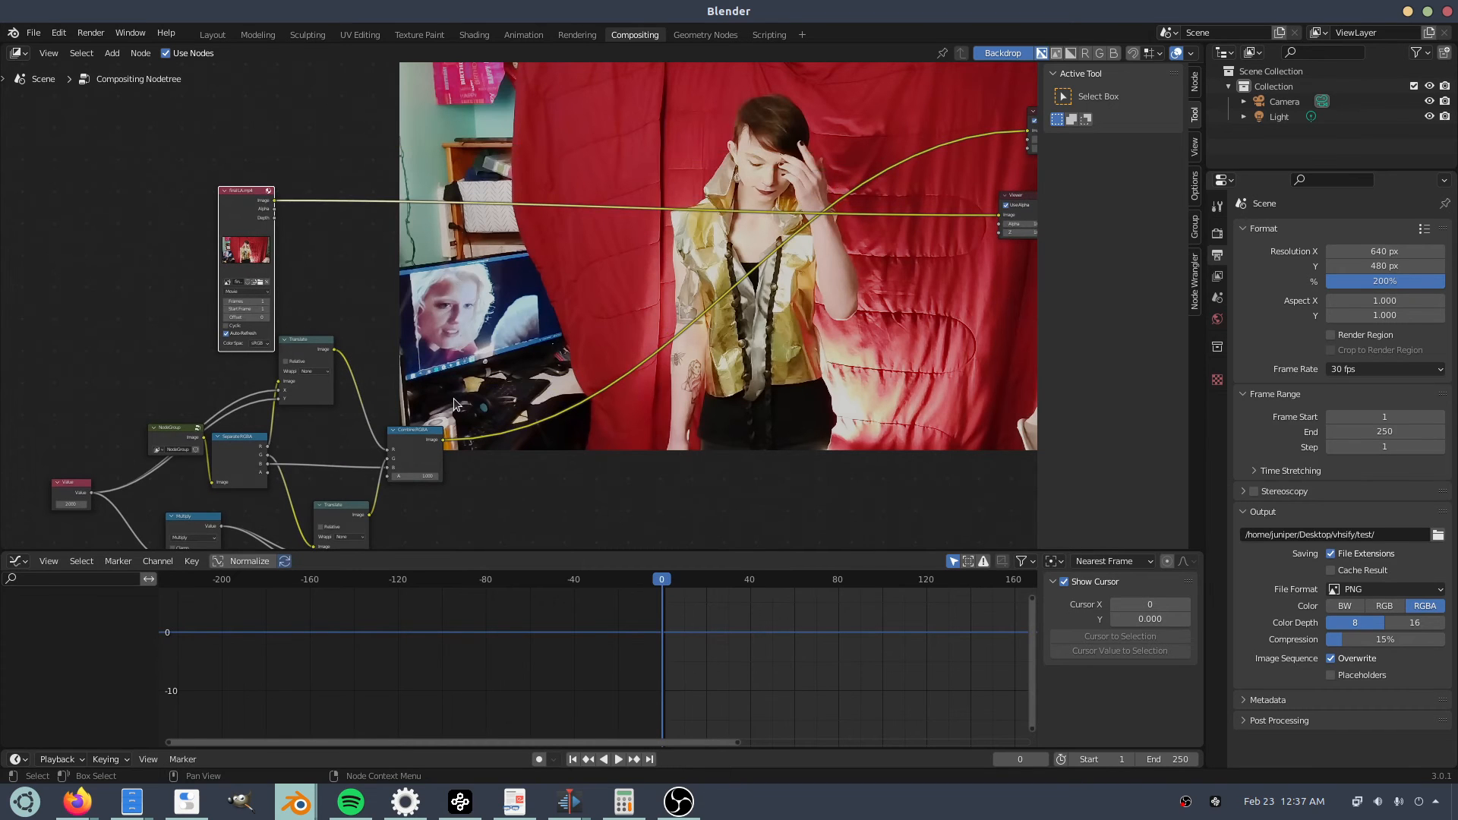
Preview the Combine RGBA output in the backdrop and add a Mix node between it and the Viewer.
ctrl+shift+click(417, 435)
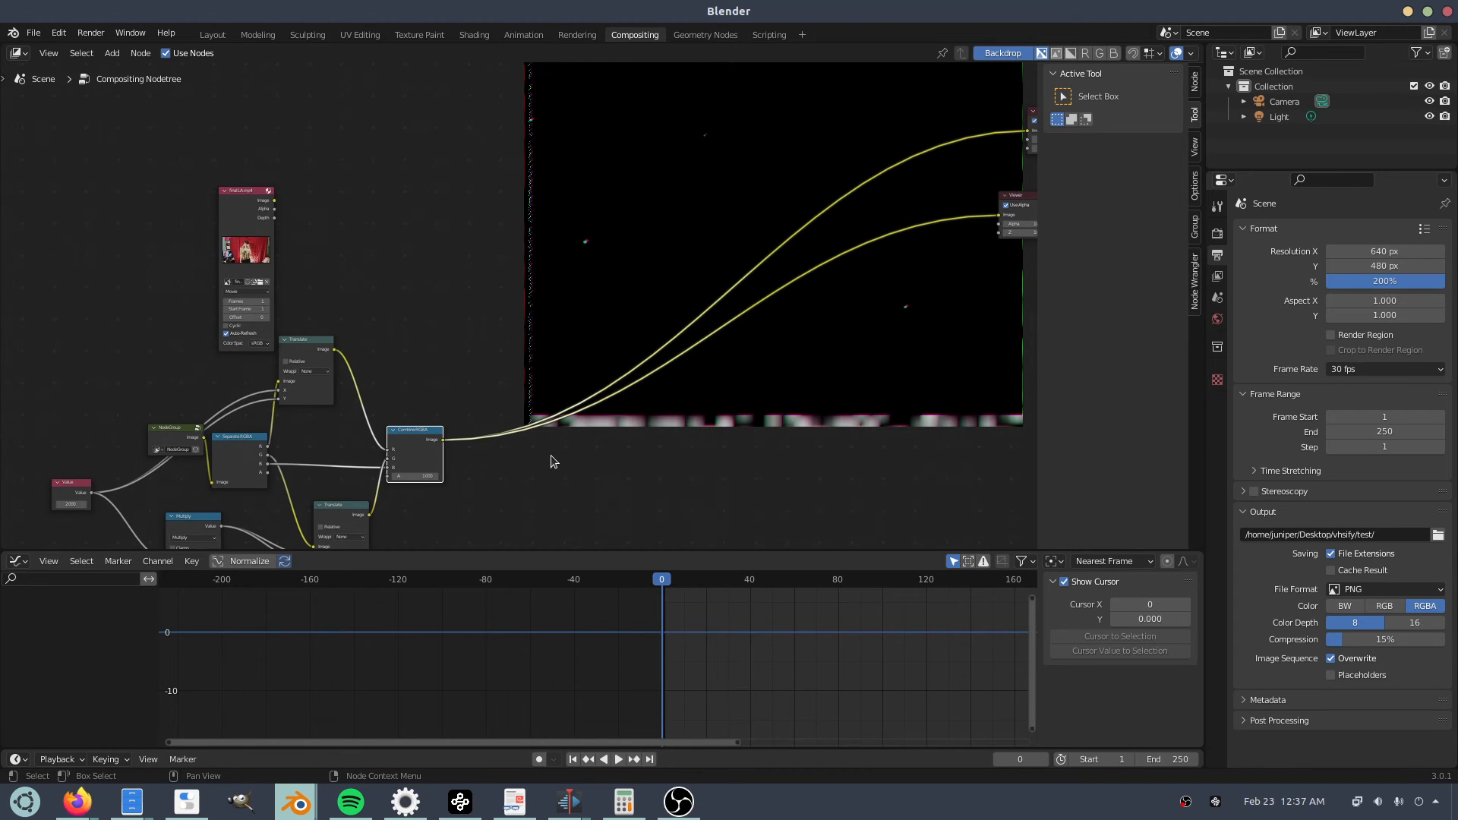
key(shift+a)
text(mix)
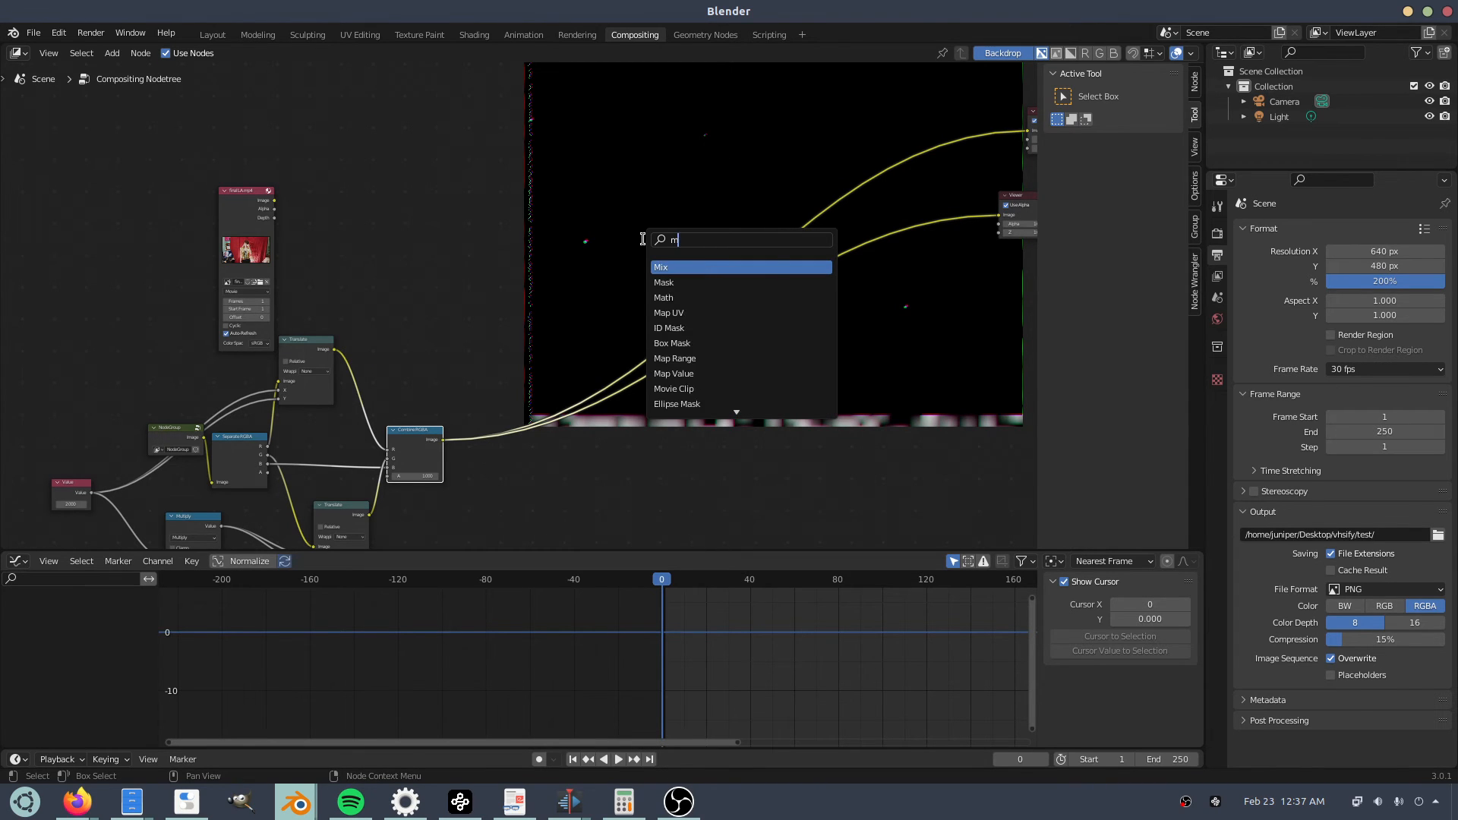
key(Return)
click(662, 168)
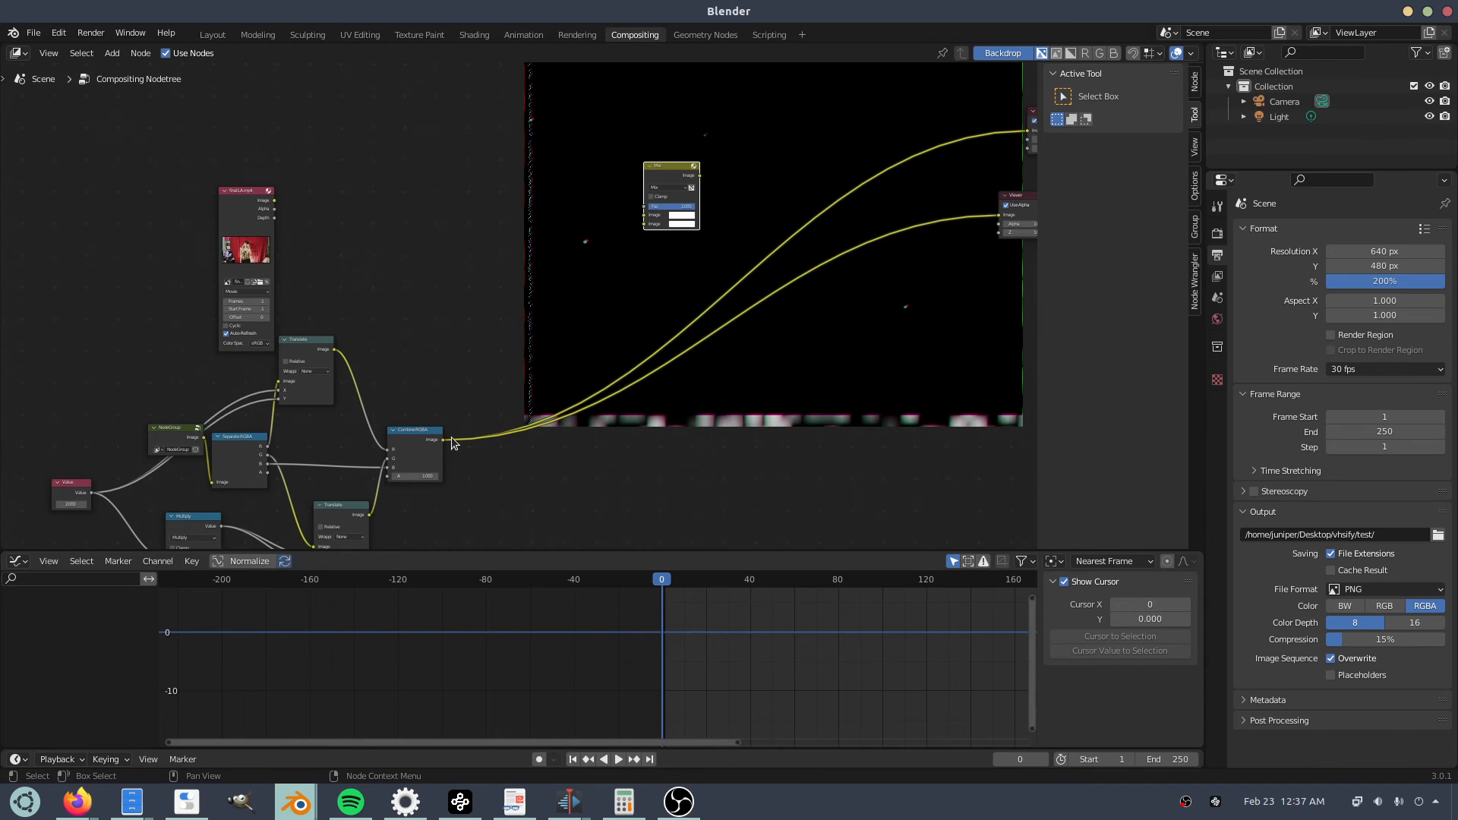
Feed the movie footage into the Mix node's first Image input and Combine RGBA into the second, and set its blend mode to Add.
drag(443, 439, 644, 224)
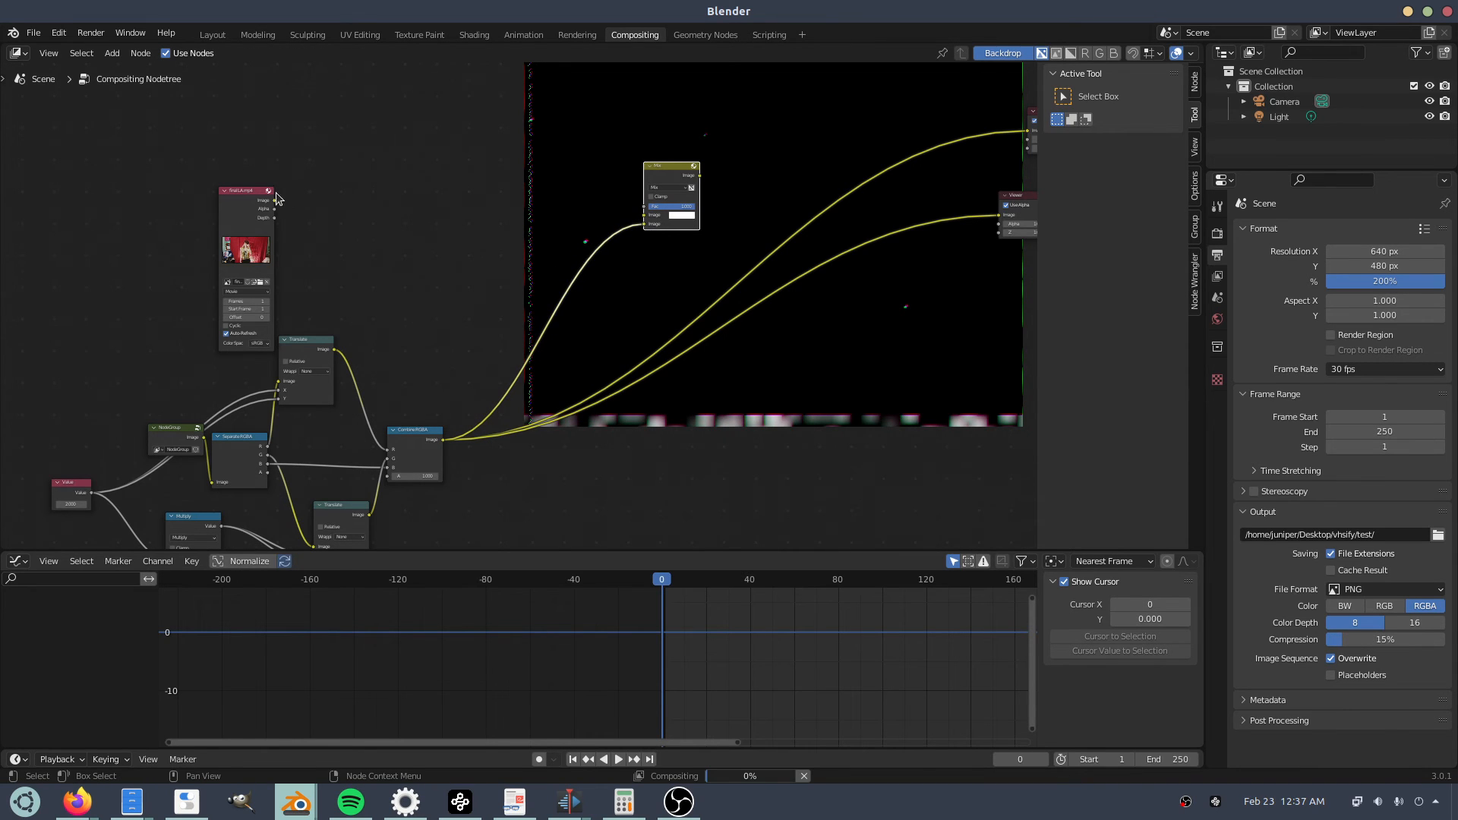
mouse_move(275, 201)
mouse_down()
mouse_move(743, 214)
mouse_move(657, 215)
mouse_up()
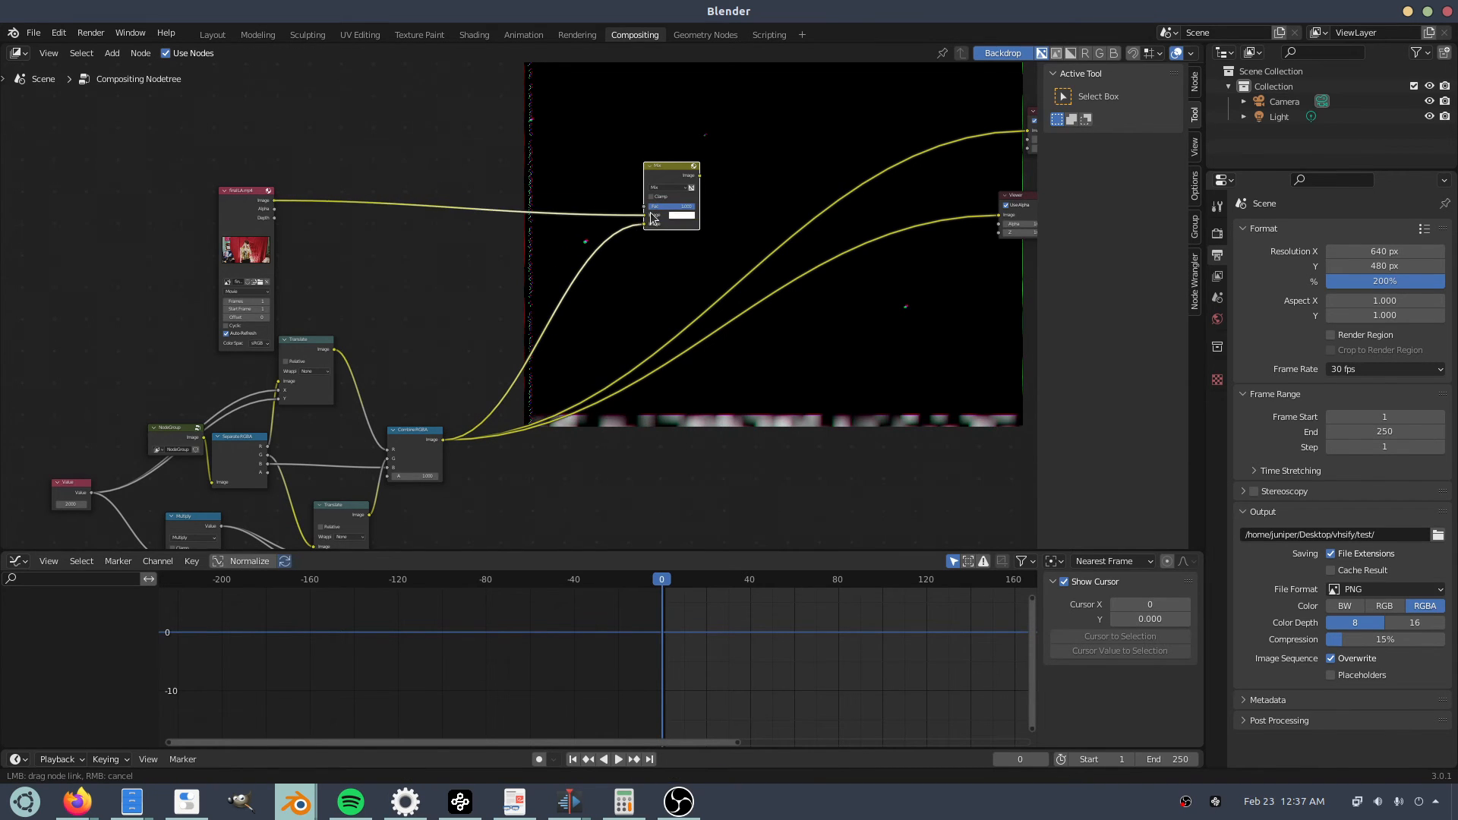
click(669, 187)
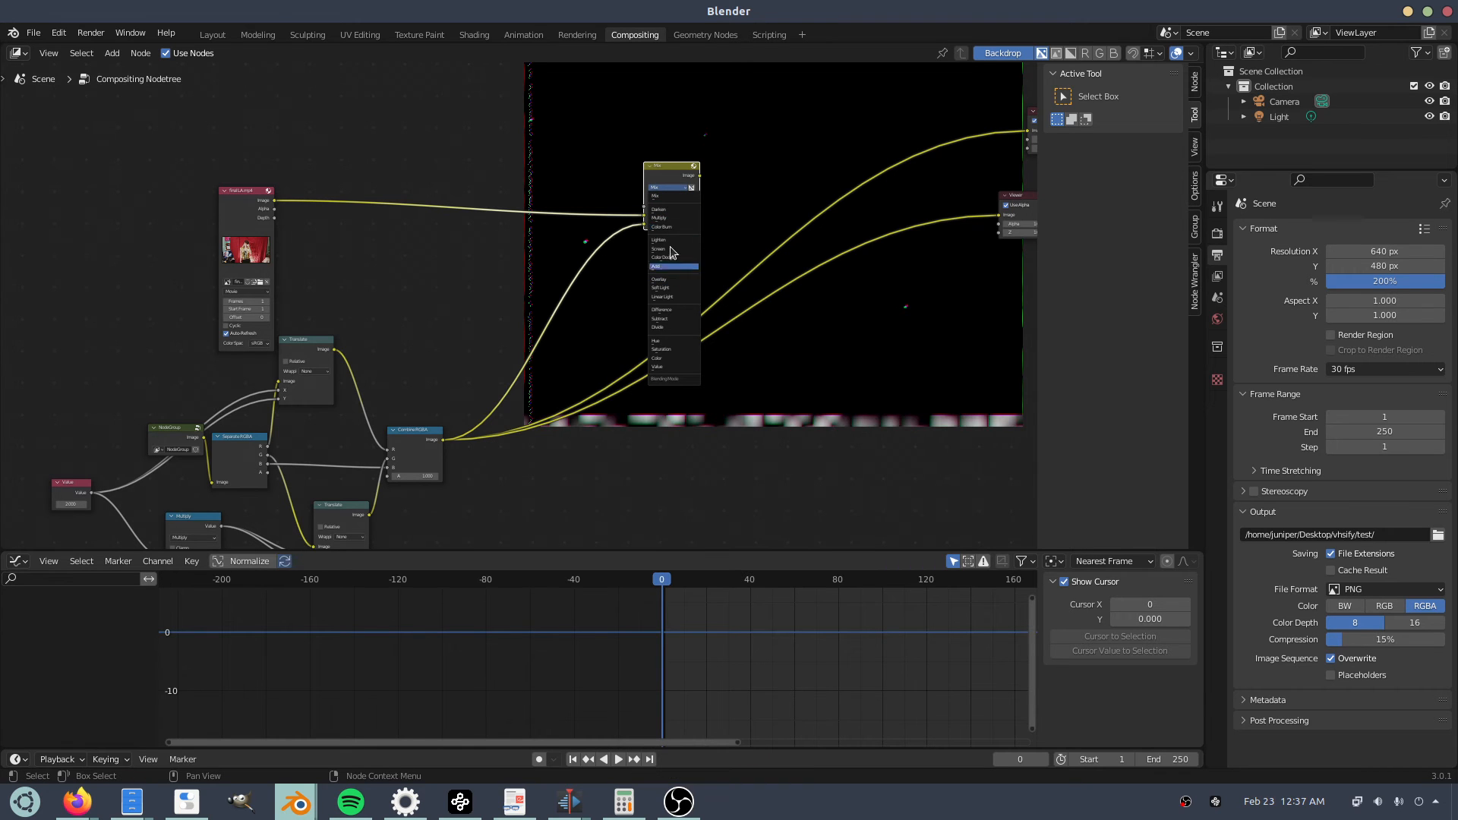
click(658, 266)
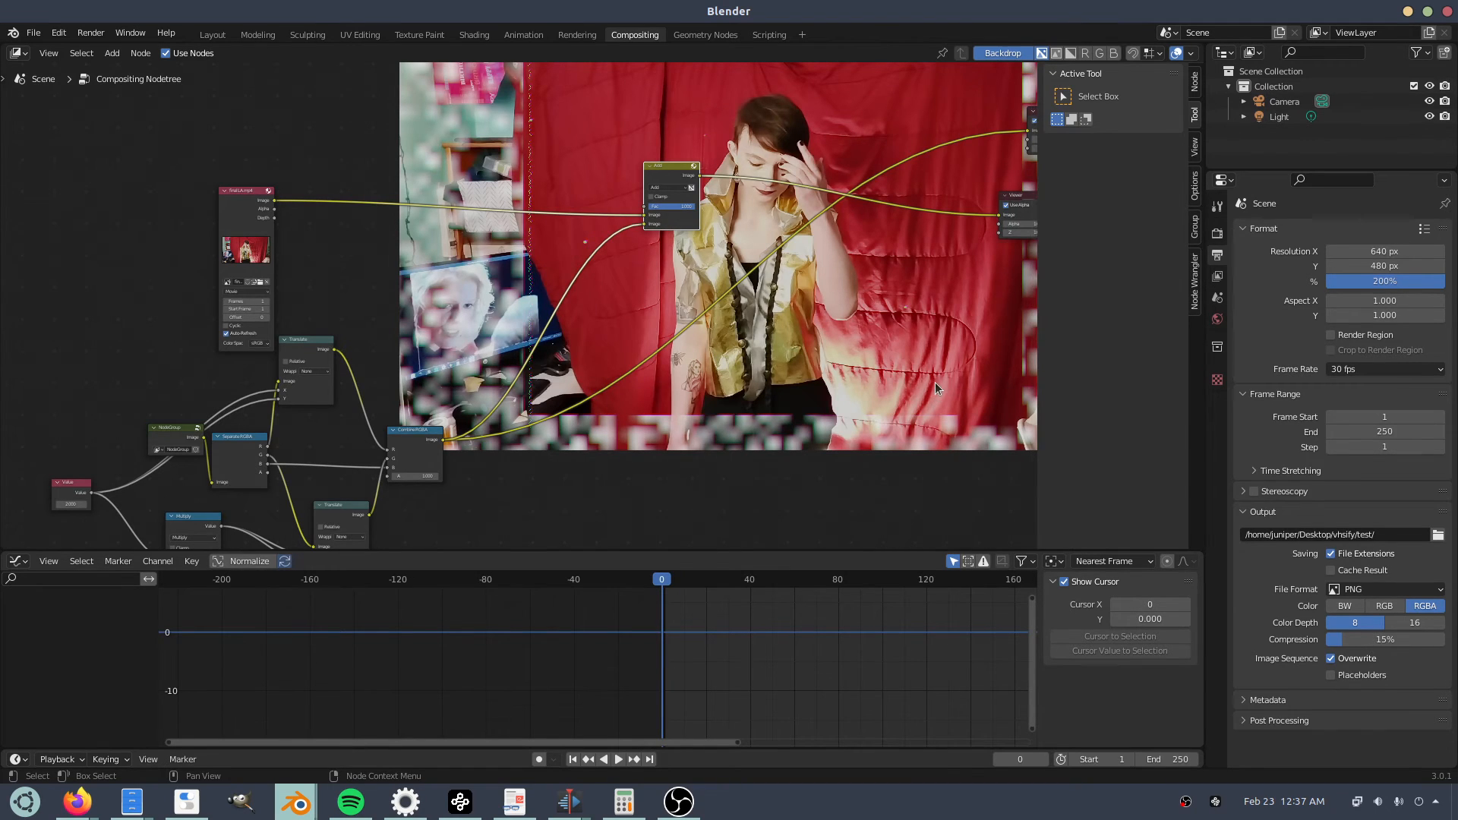
Insert a Hue Saturation Value node on the link between the movie Image node and the Add node.
middle_drag(935, 381, 1003, 348)
scroll(572, 289, down, 4)
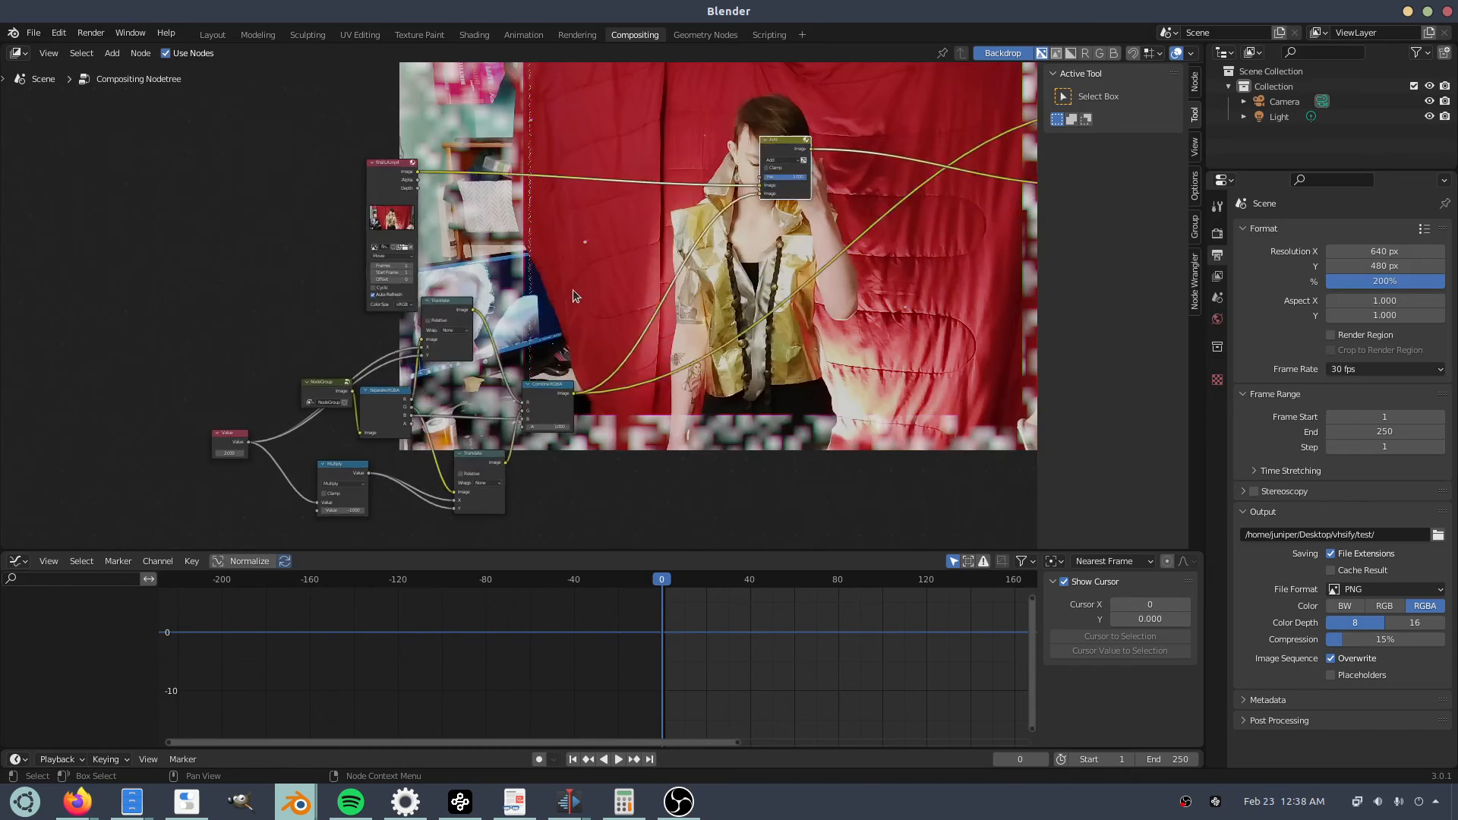
click(359, 214)
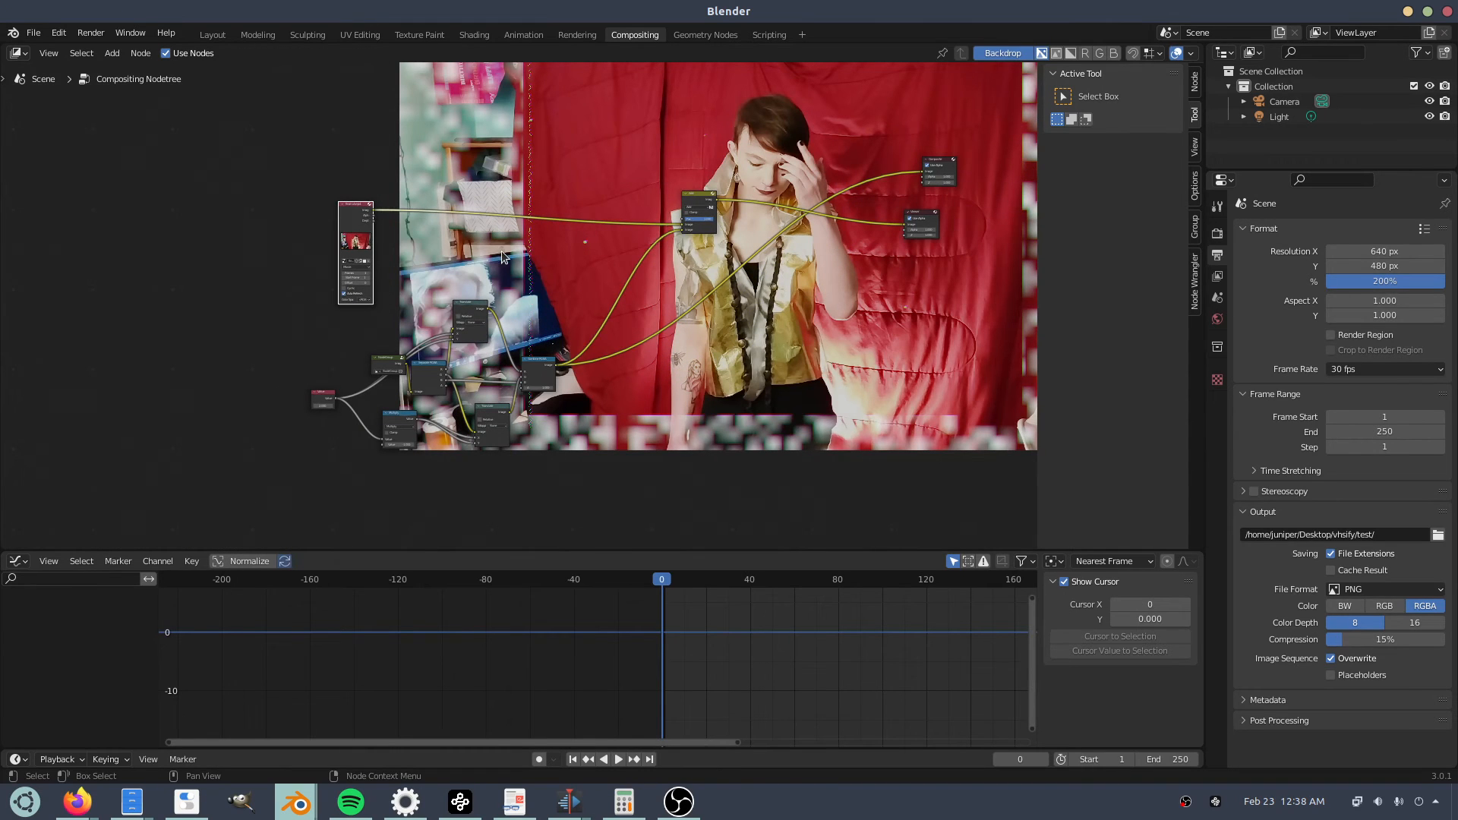
middle_drag(568, 326, 551, 431)
scroll(435, 359, up, 5)
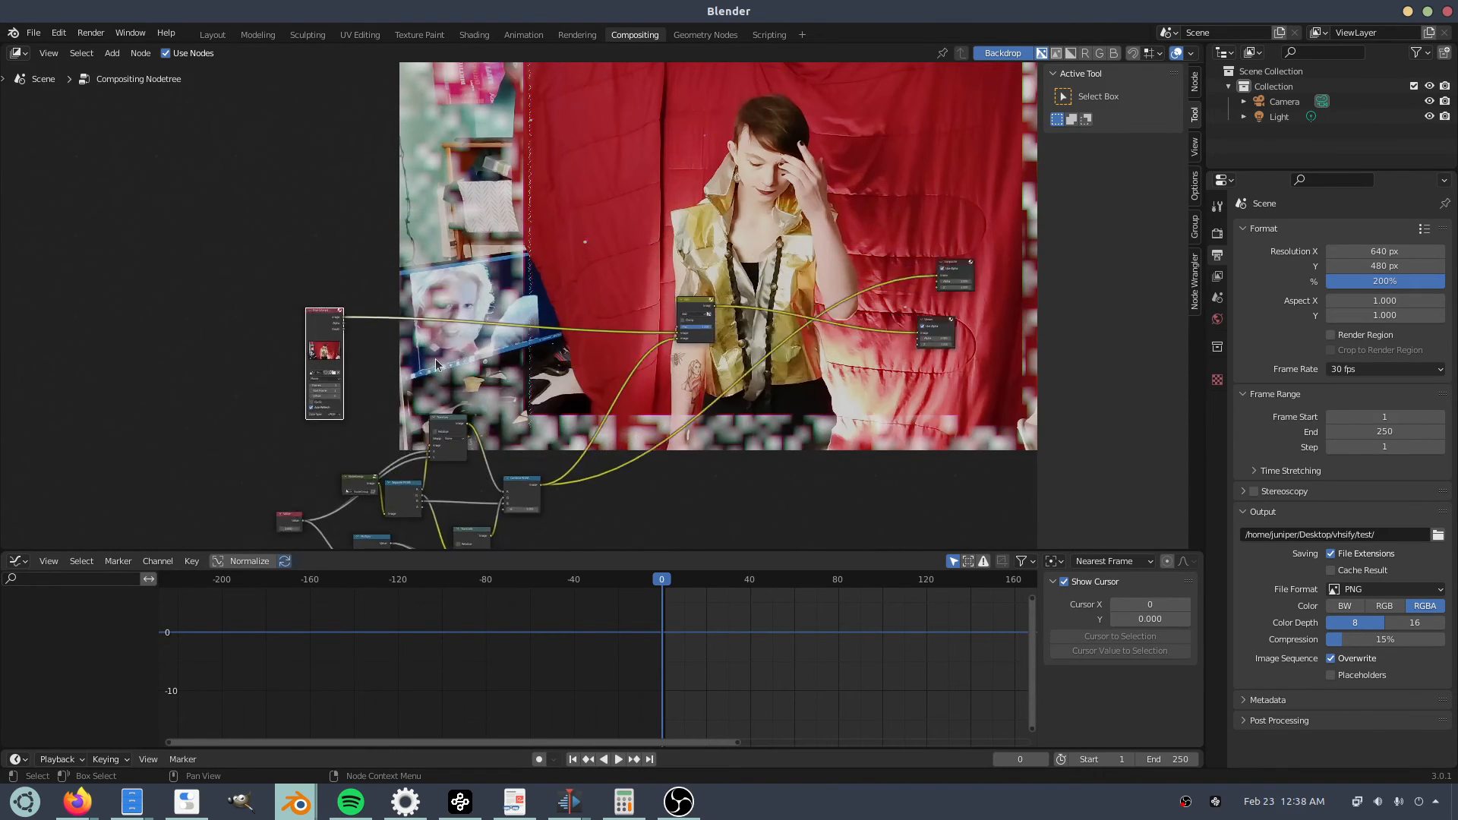
key(shift+a)
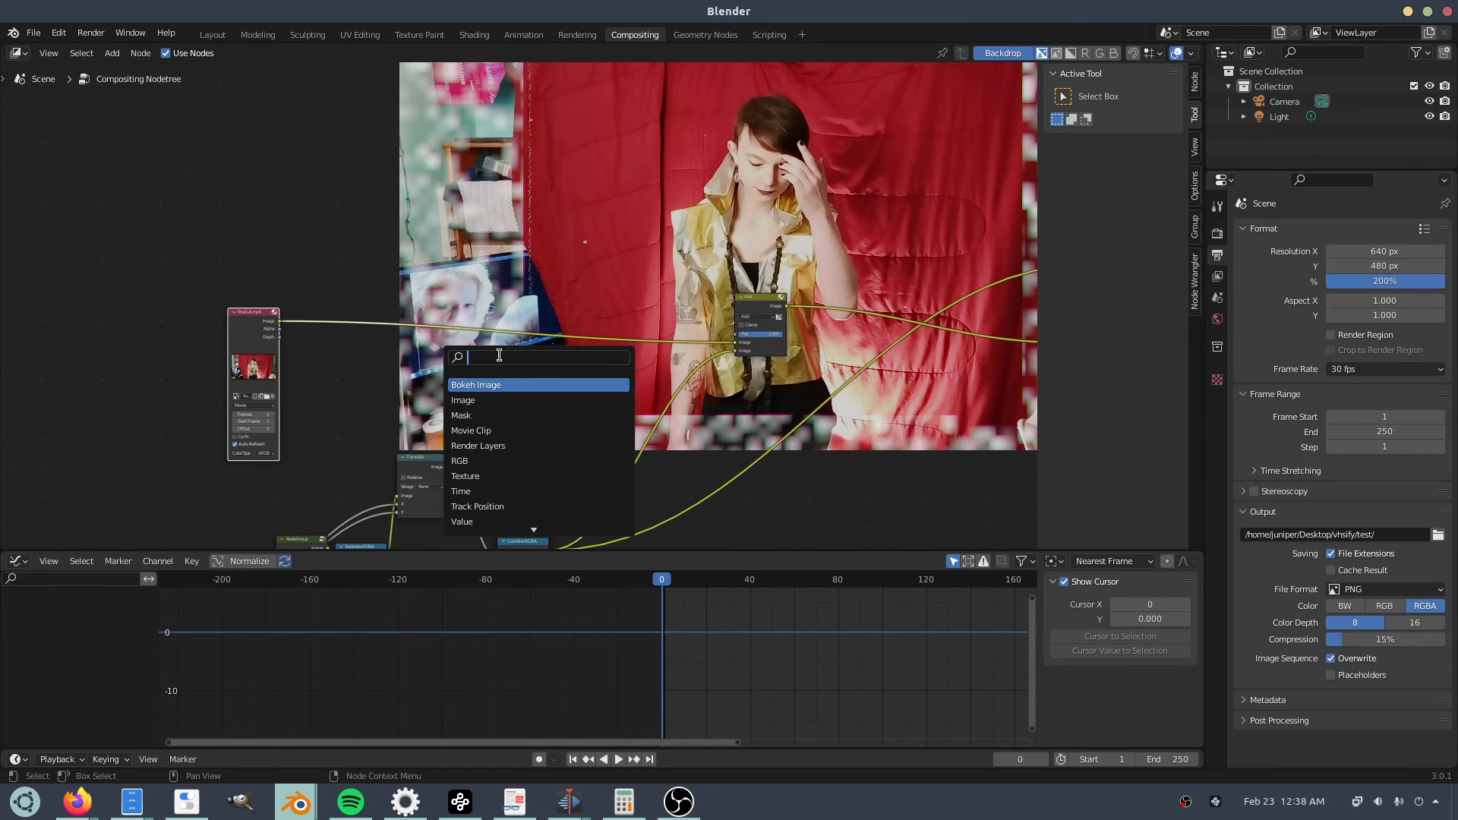
text(hu)
click(490, 400)
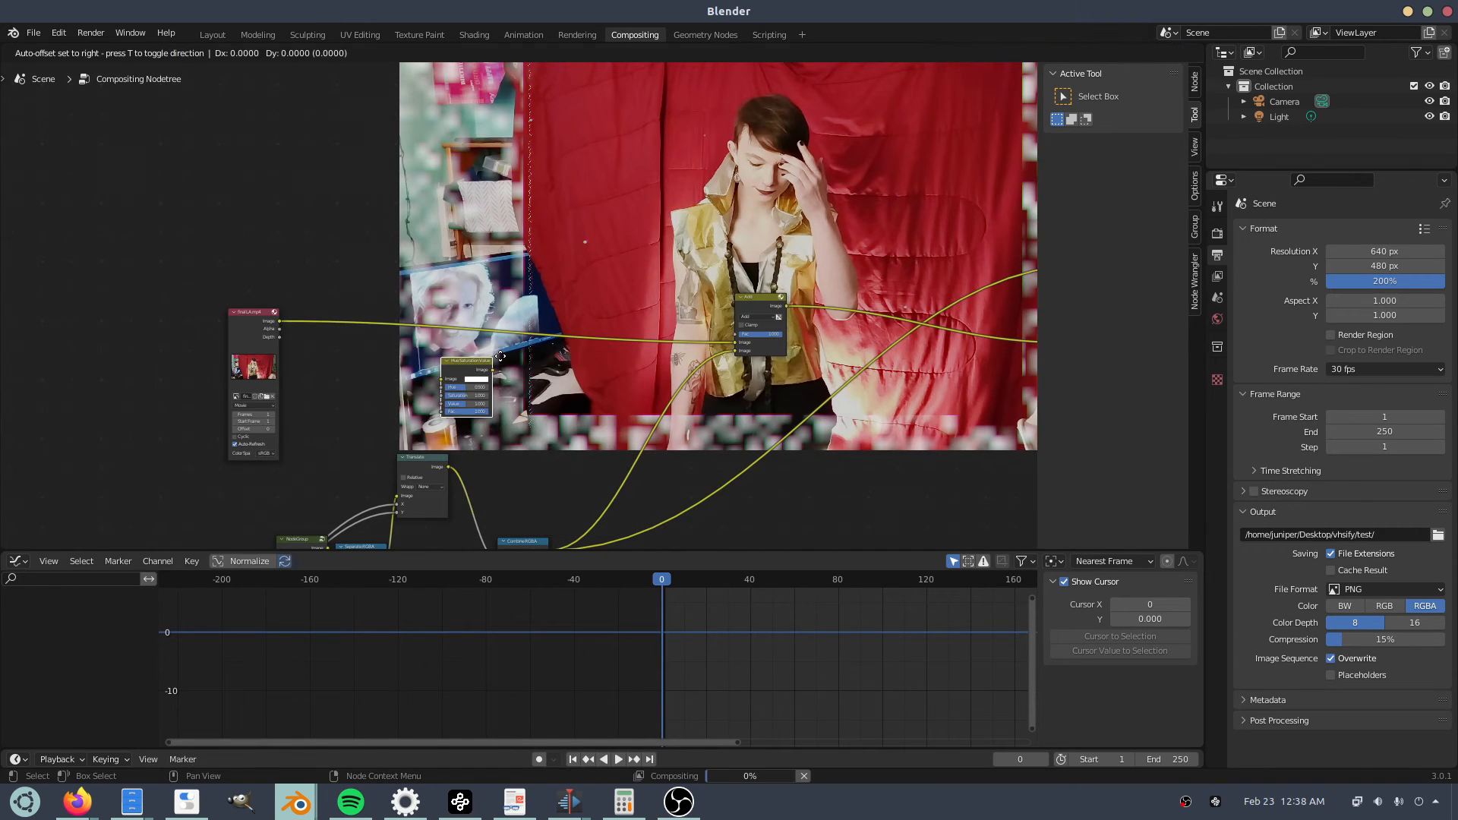
click(404, 308)
scroll(404, 309, up, 8)
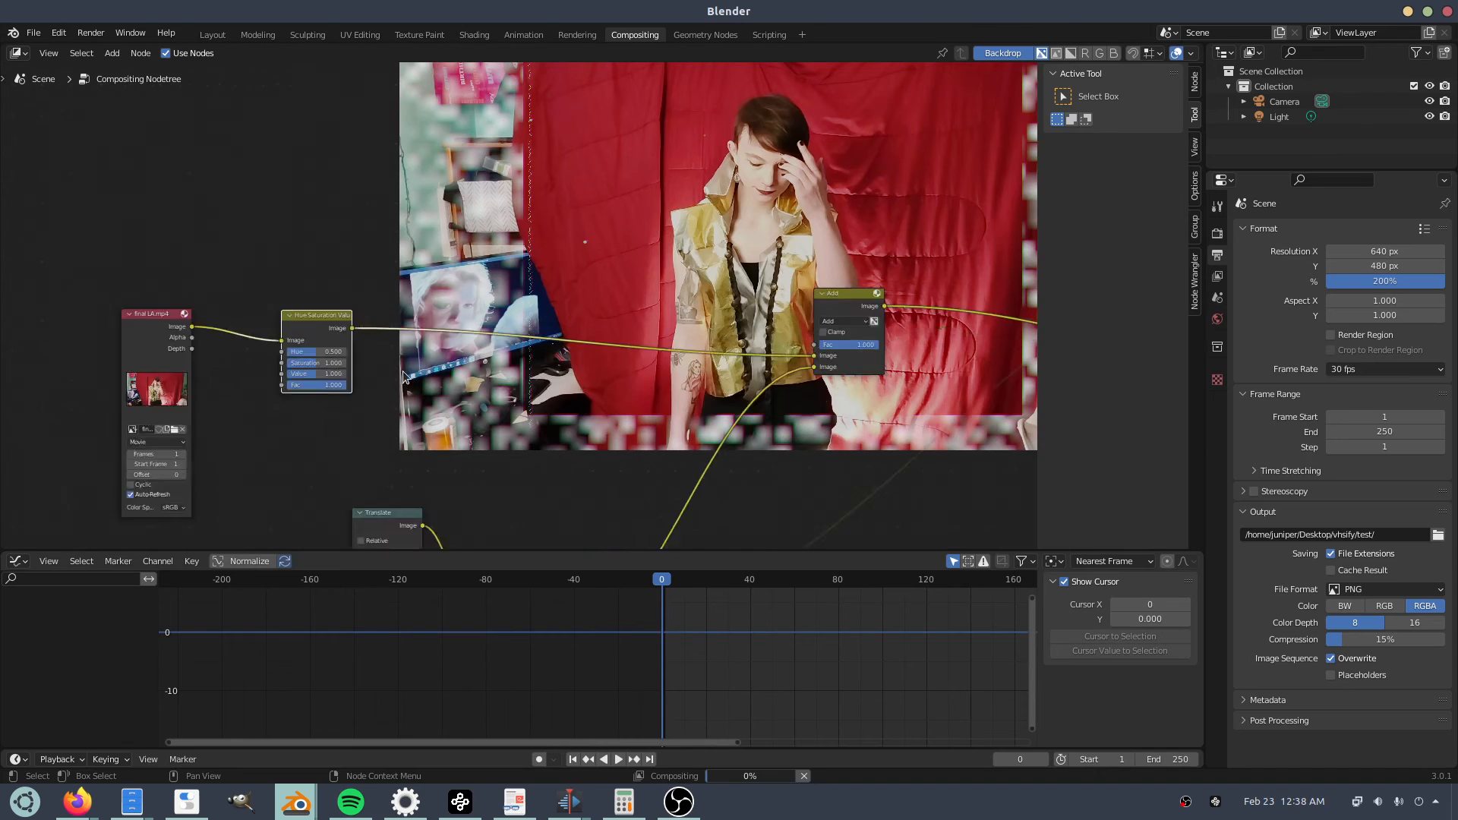
Set the Hue Saturation Value node's saturation to 0.9.
middle_drag(332, 418, 488, 376)
scroll(487, 376, up, 6)
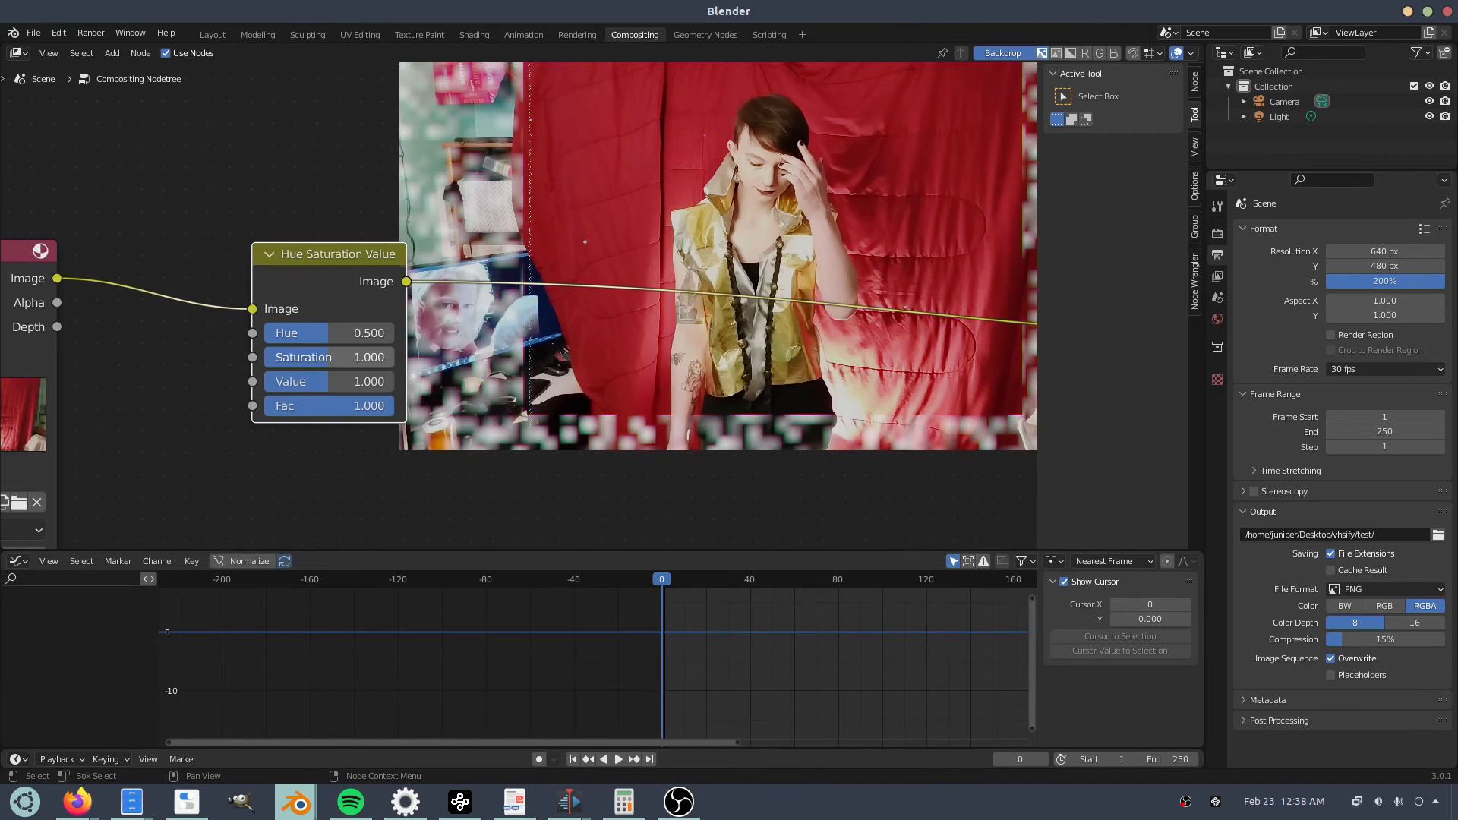
click(325, 350)
text(0.9)
key(Return)
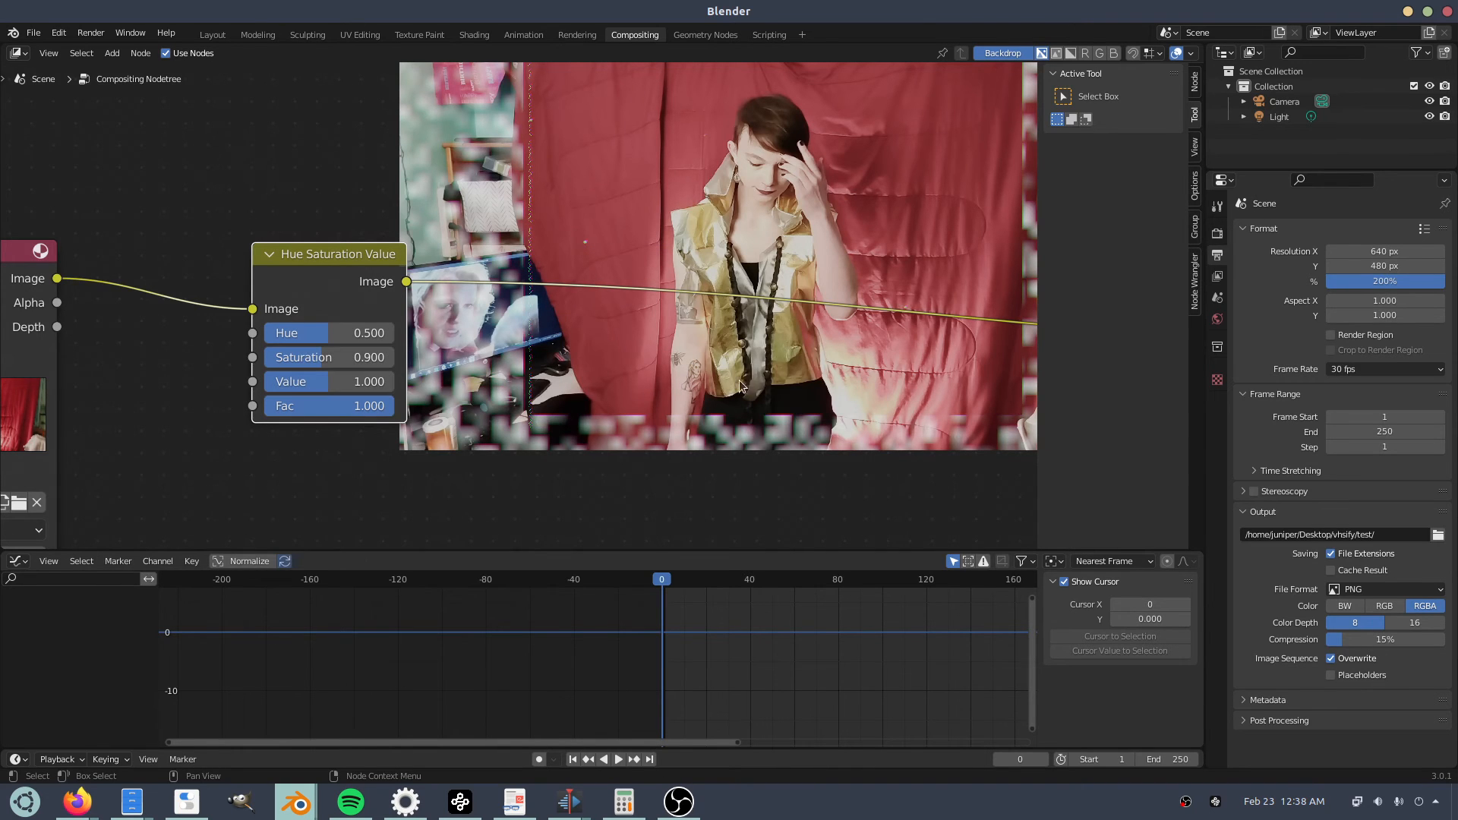
Move the Hue Saturation Value node slightly closer to the movie Image node.
mouse_move(770, 379)
middle_down()
mouse_move(559, 409)
mouse_move(763, 404)
middle_up()
alt+middle_drag(874, 390, 794, 357)
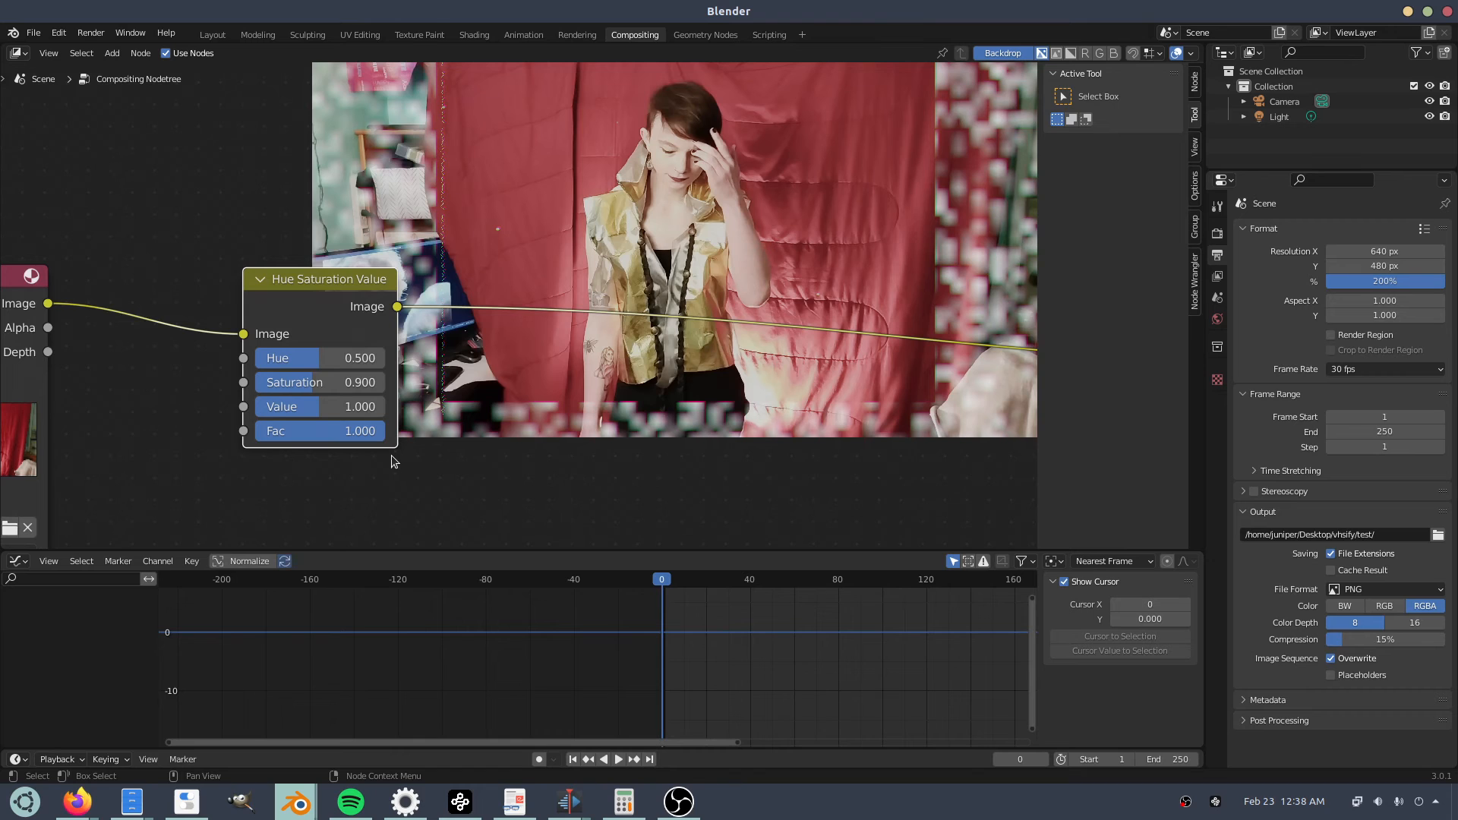
middle_drag(436, 387, 494, 426)
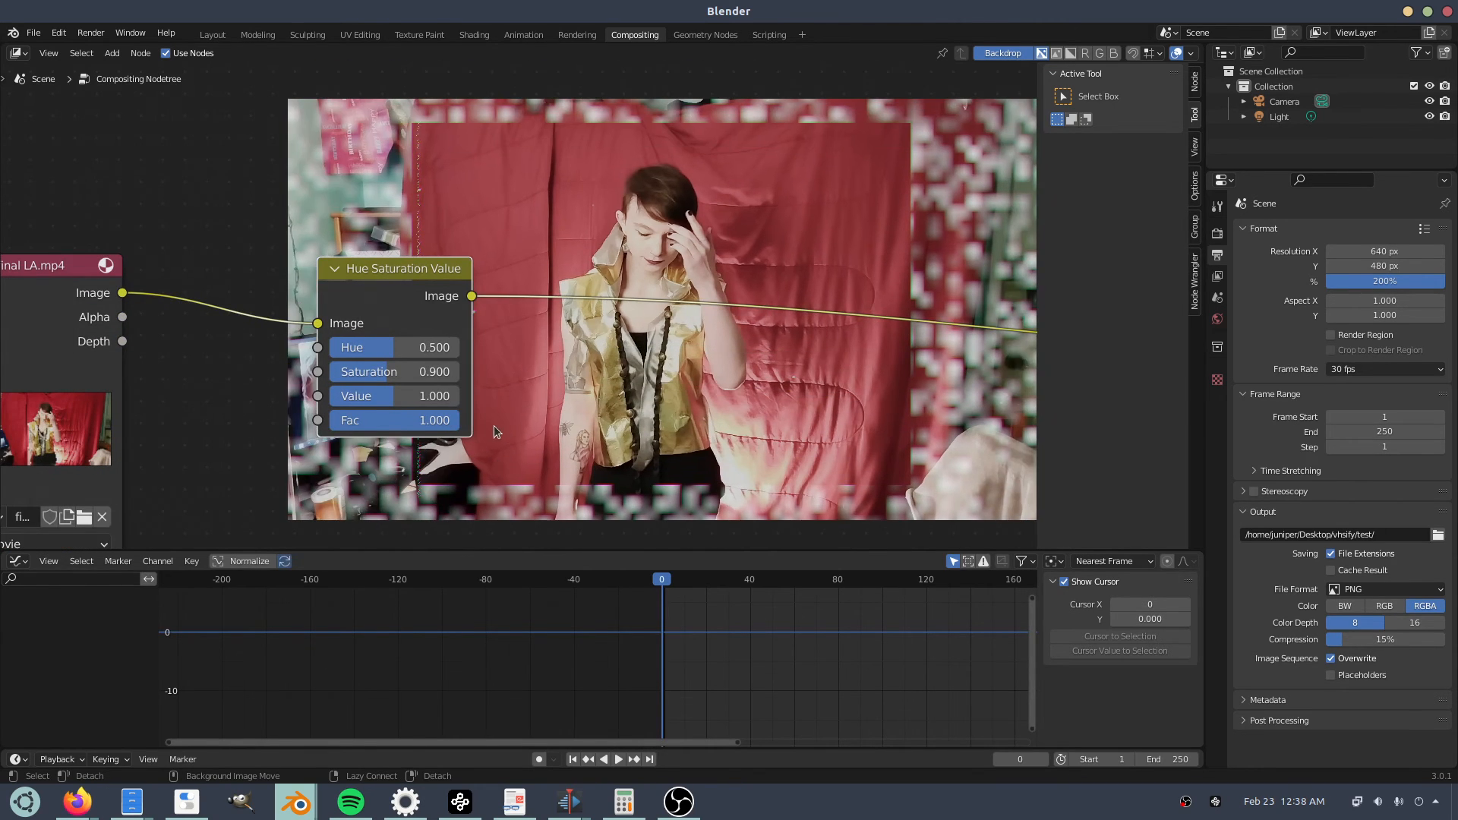
alt+middle_drag(579, 405, 626, 327)
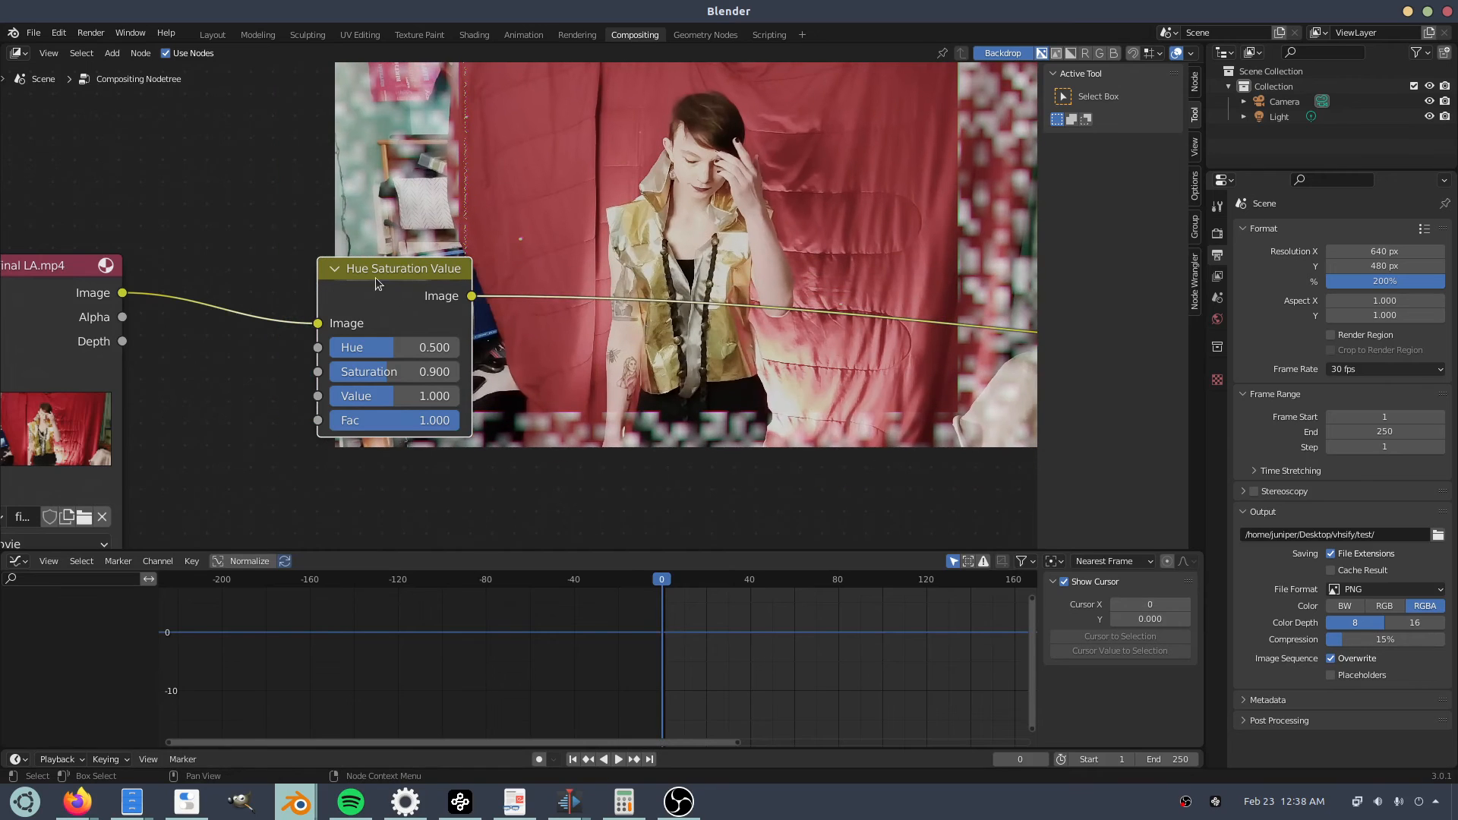
drag(391, 290, 339, 303)
key(shift+a)
click(446, 337)
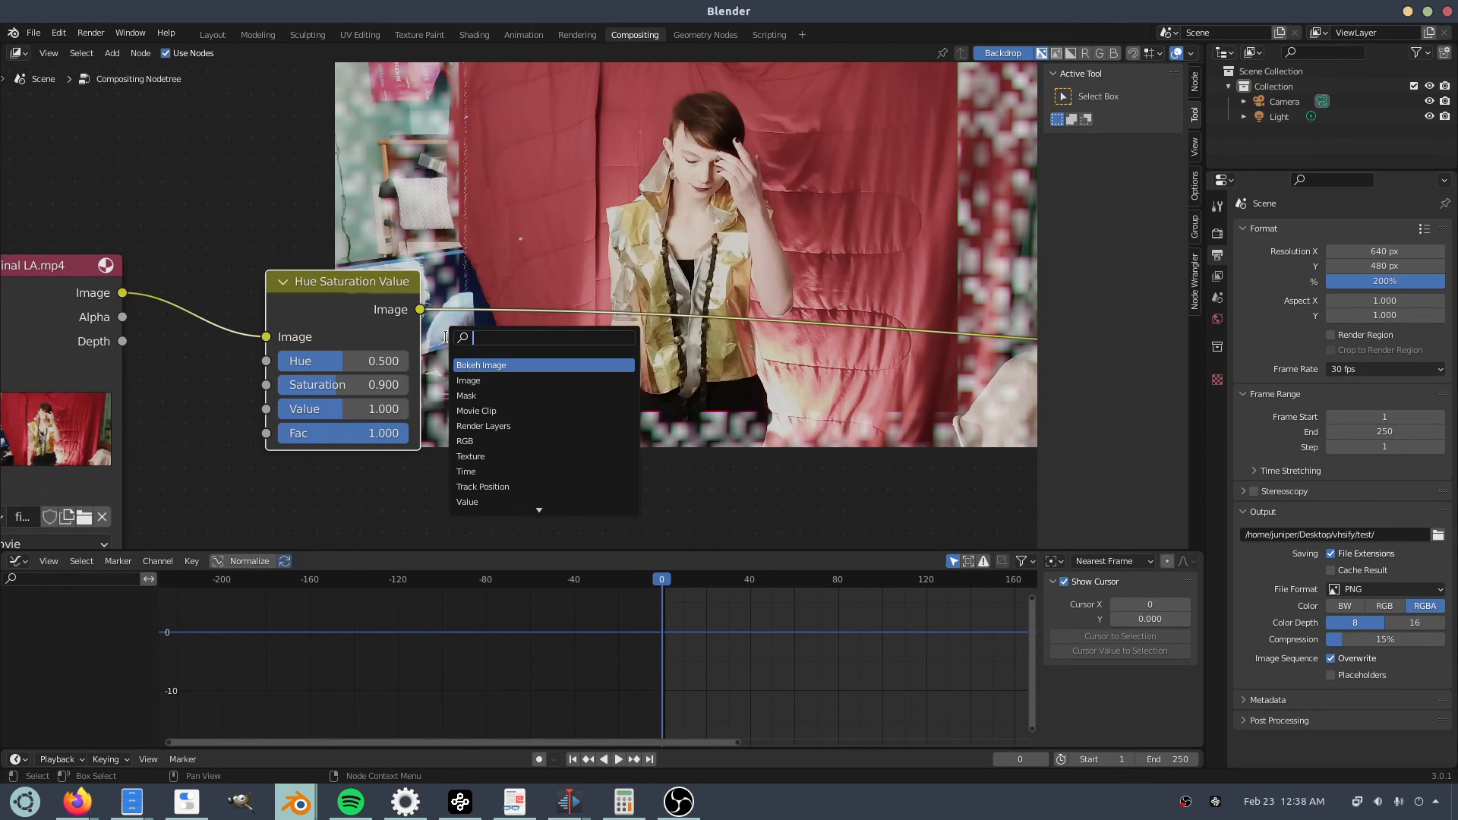
Duplicate the Value, Multiply, Separate RGBA, both Translate and Combine RGBA nodes and place the copies above the footage nodes.
middle_drag(562, 532, 547, 182)
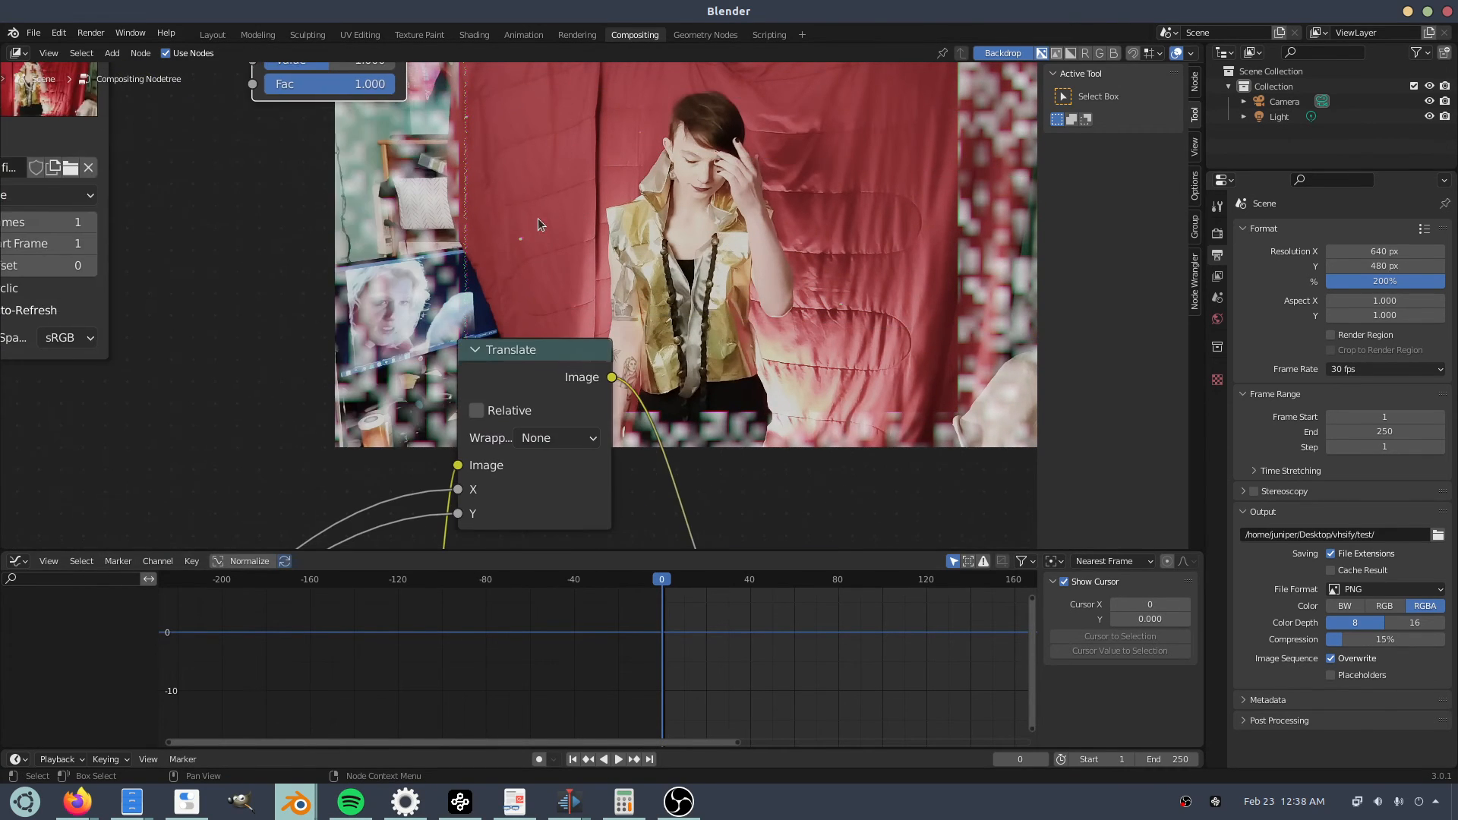
scroll(562, 335, down, 10)
scroll(569, 367, down, 2)
middle_drag(569, 367, 557, 305)
drag(426, 245, 616, 422)
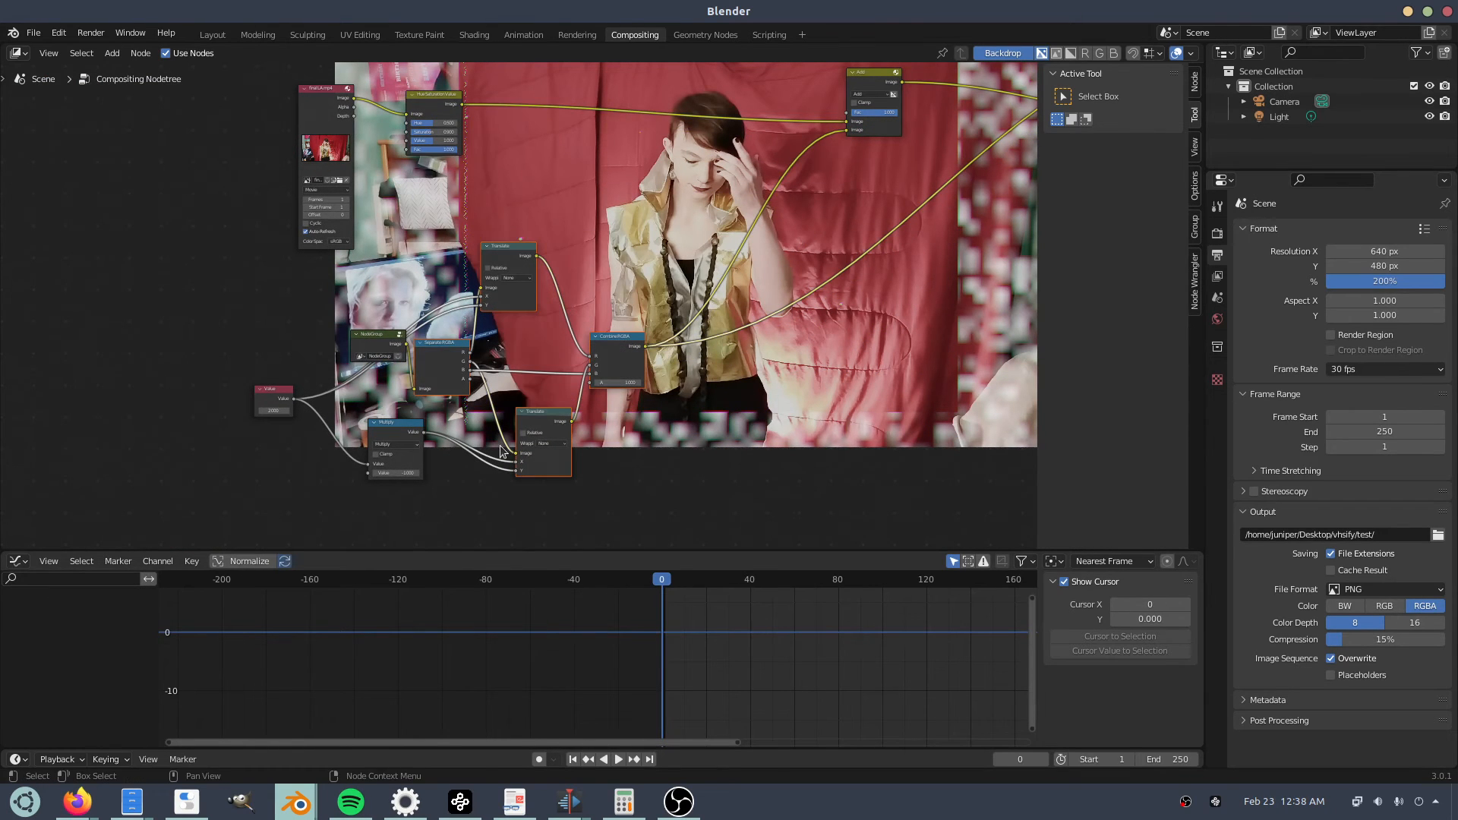
shift+click(404, 422)
shift+click(273, 397)
key(shift+d)
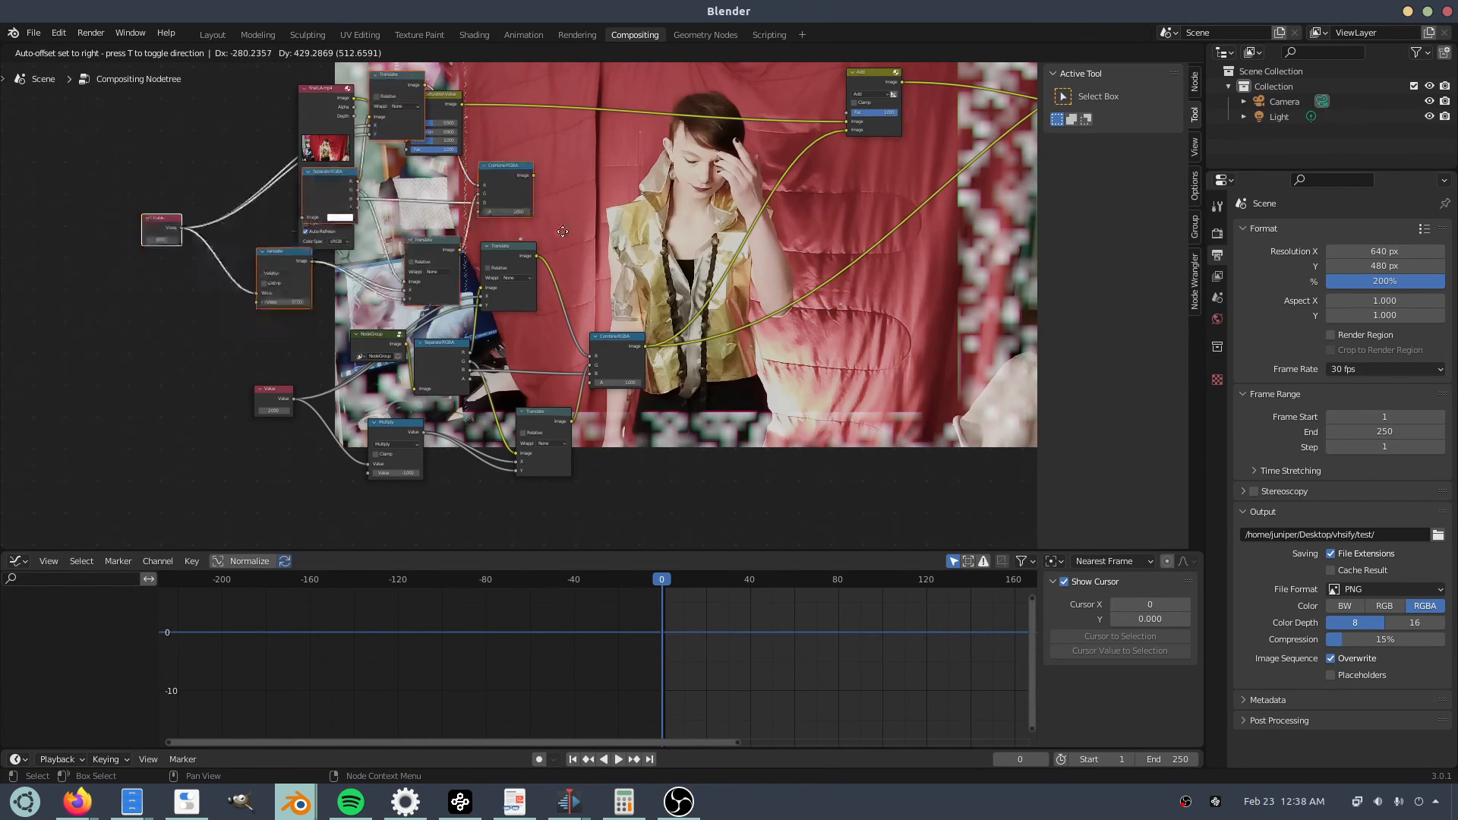
click(658, 504)
Route the Hue Saturation Value output through the duplicated channel-offset nodes into the Add node's first Image input, moving the Add node for room.
middle_drag(532, 152, 513, 263)
drag(443, 215, 579, 112)
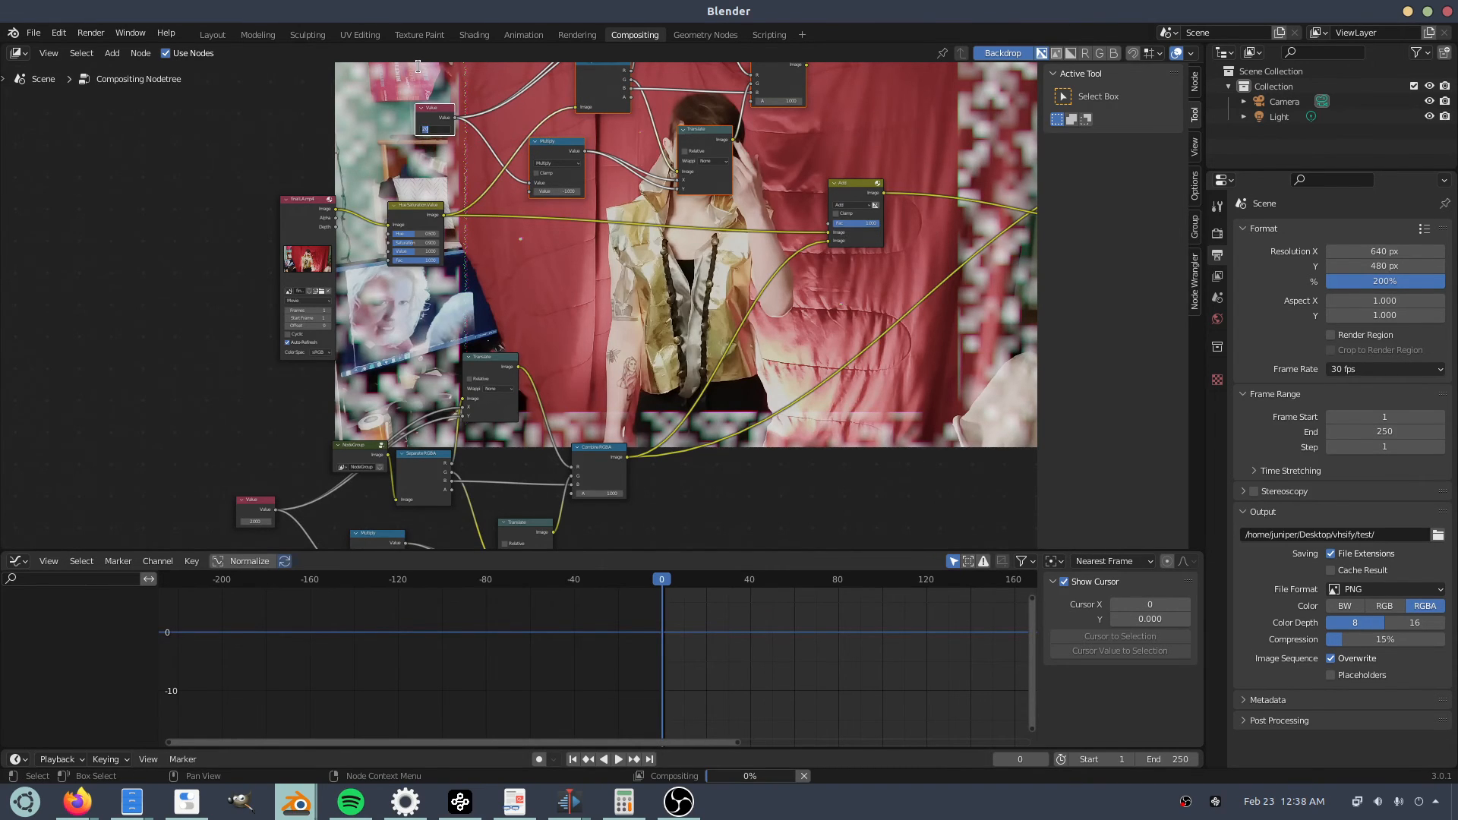
middle_drag(722, 188, 575, 271)
drag(699, 271, 839, 186)
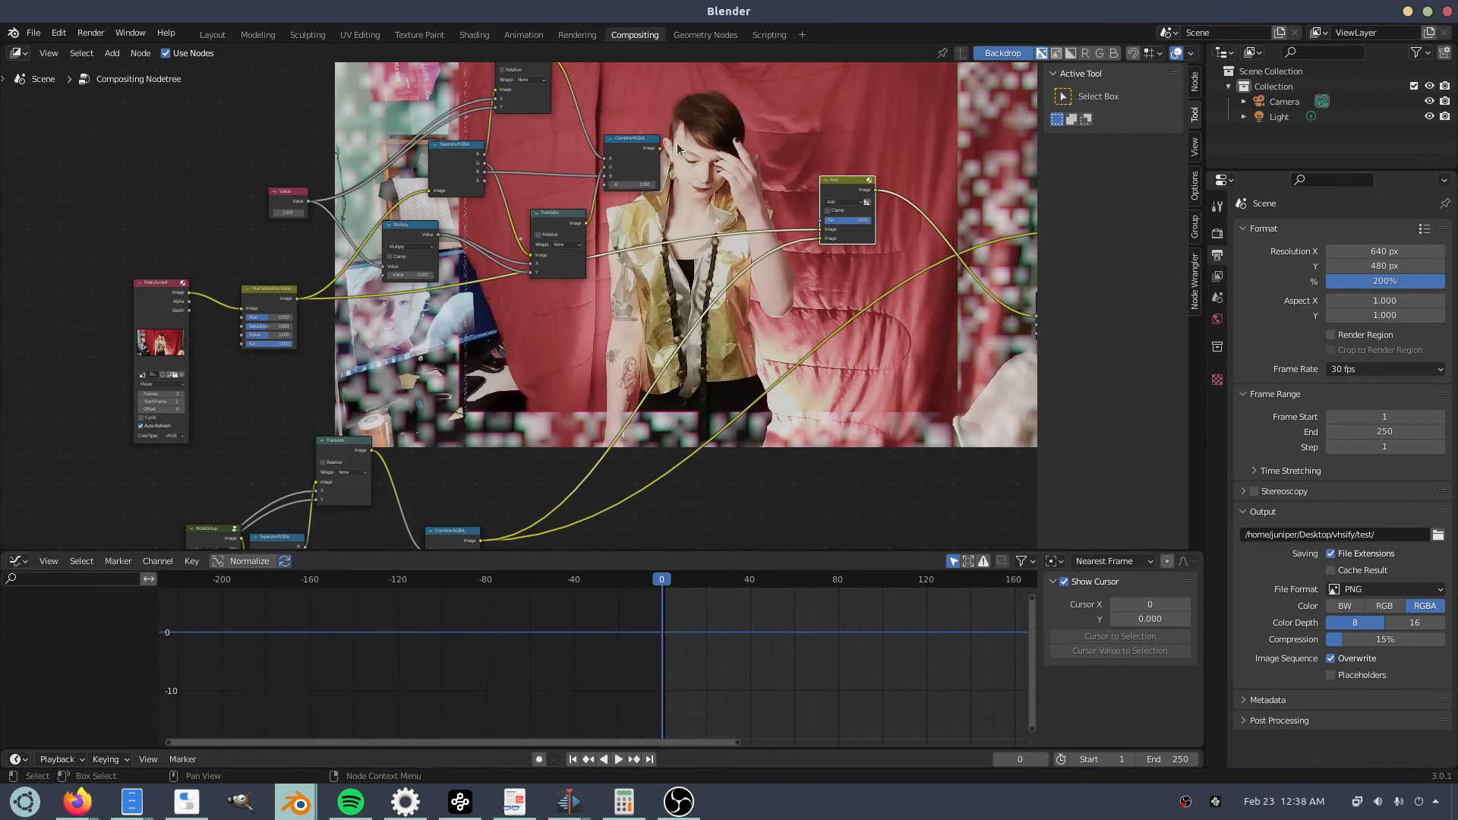
drag(660, 148, 824, 231)
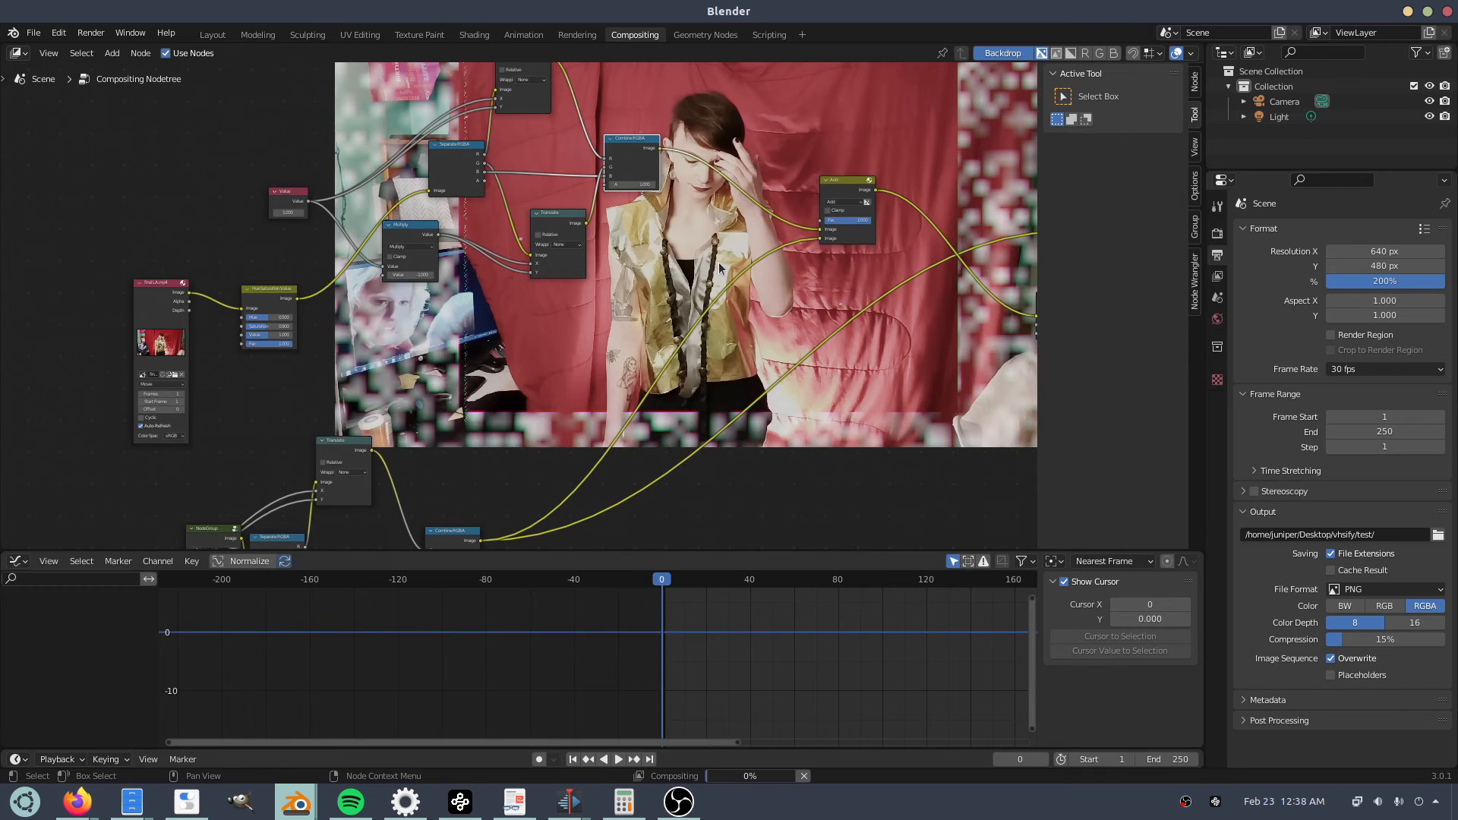
middle_drag(718, 268, 507, 363)
scroll(529, 384, up, 4)
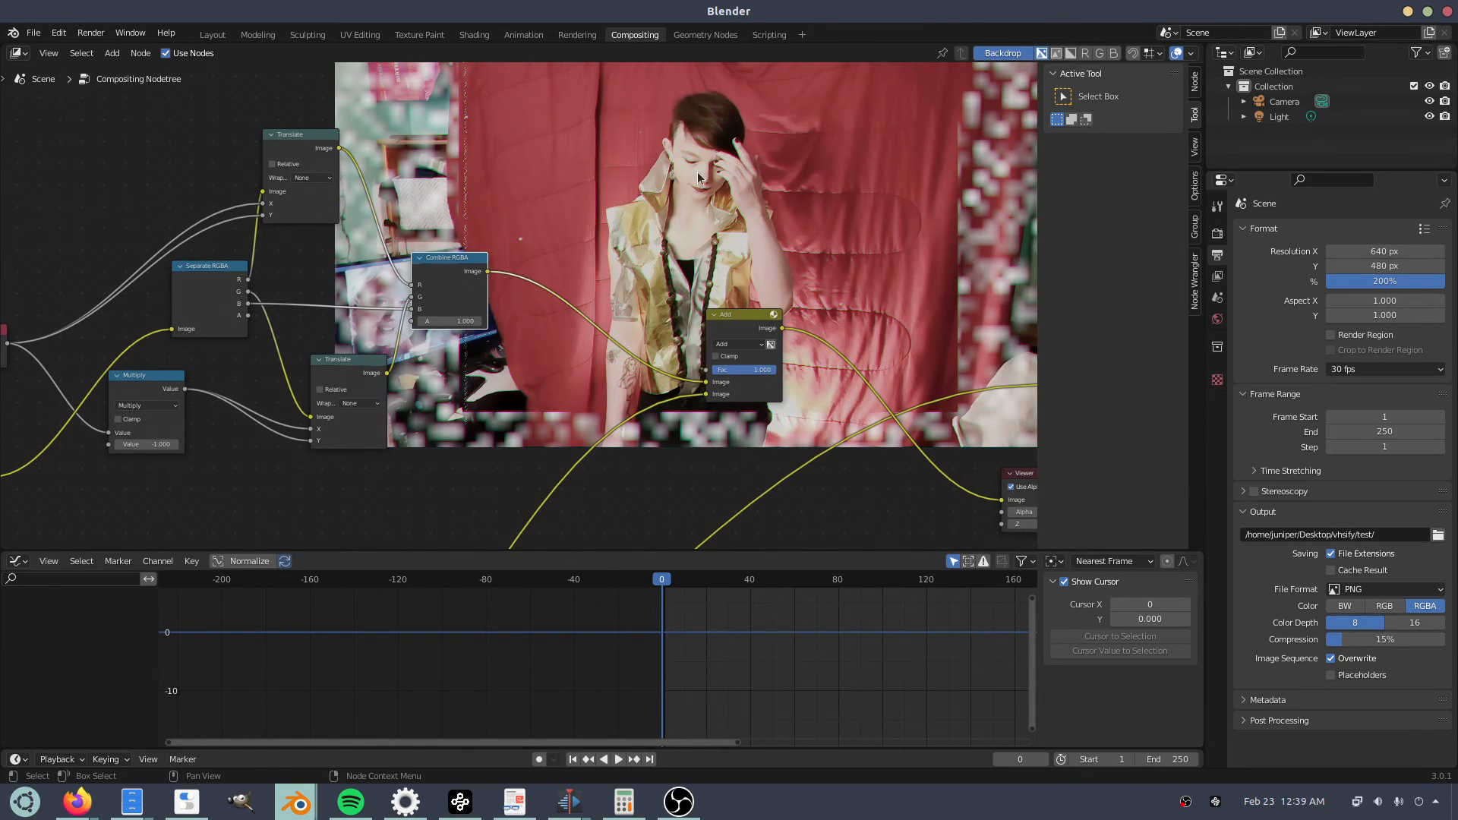
Move the movie, Hue Saturation Value and duplicated channel-offset nodes left, away from the Add node.
scroll(422, 413, down, 5)
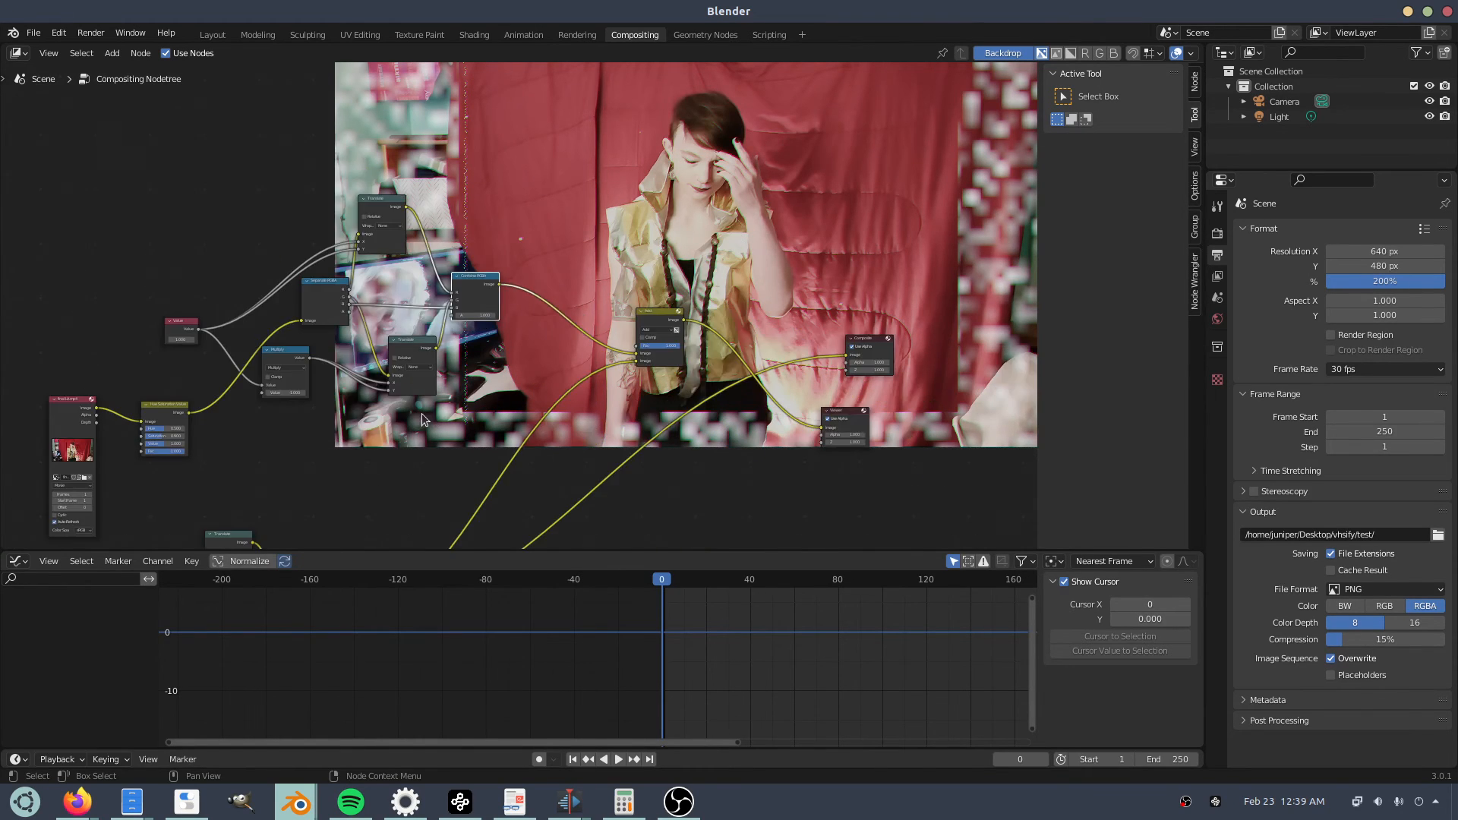
drag(463, 385, 184, 268)
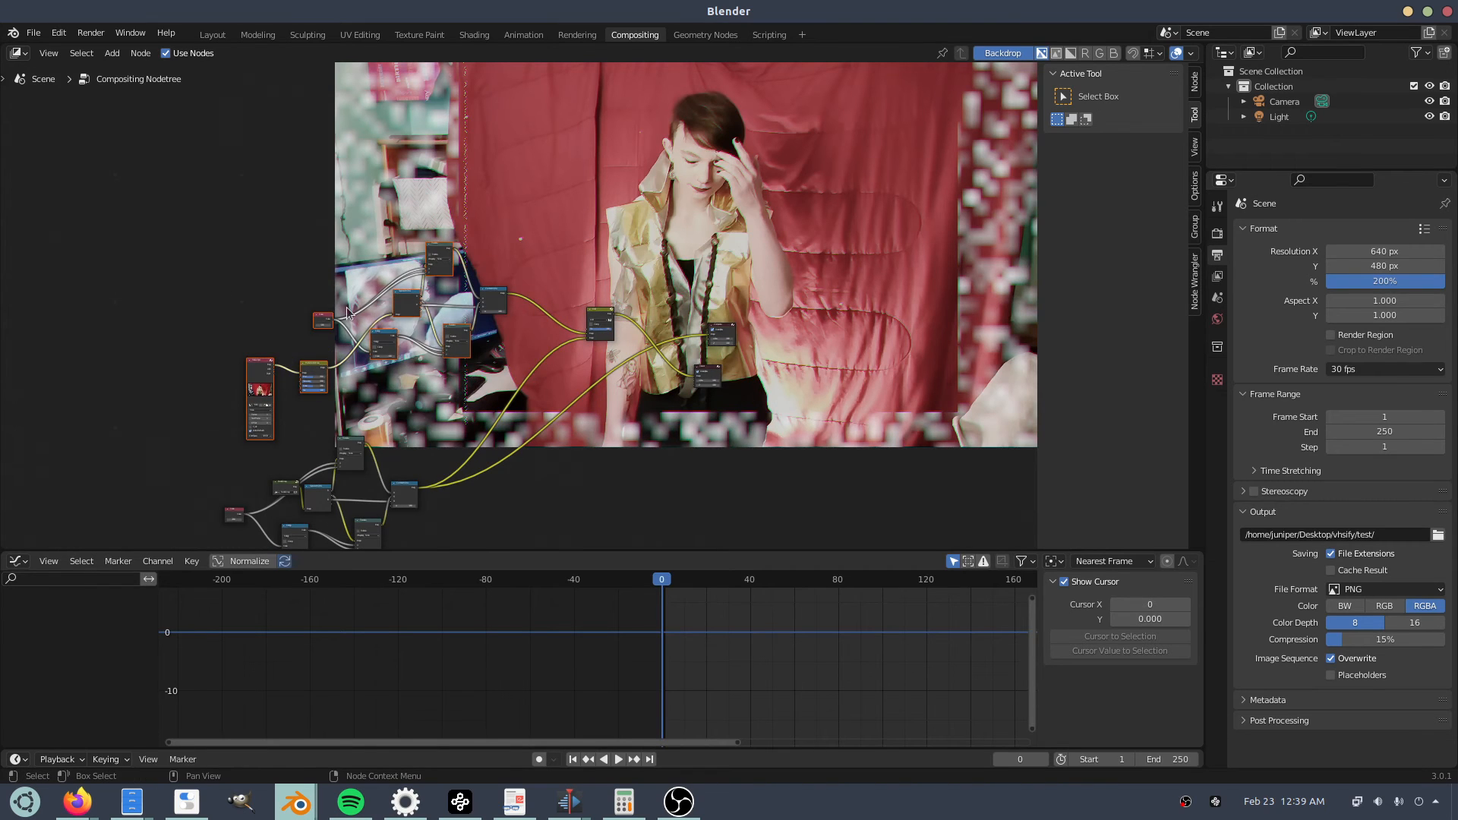
key(g)
click(380, 320)
shift+click(497, 297)
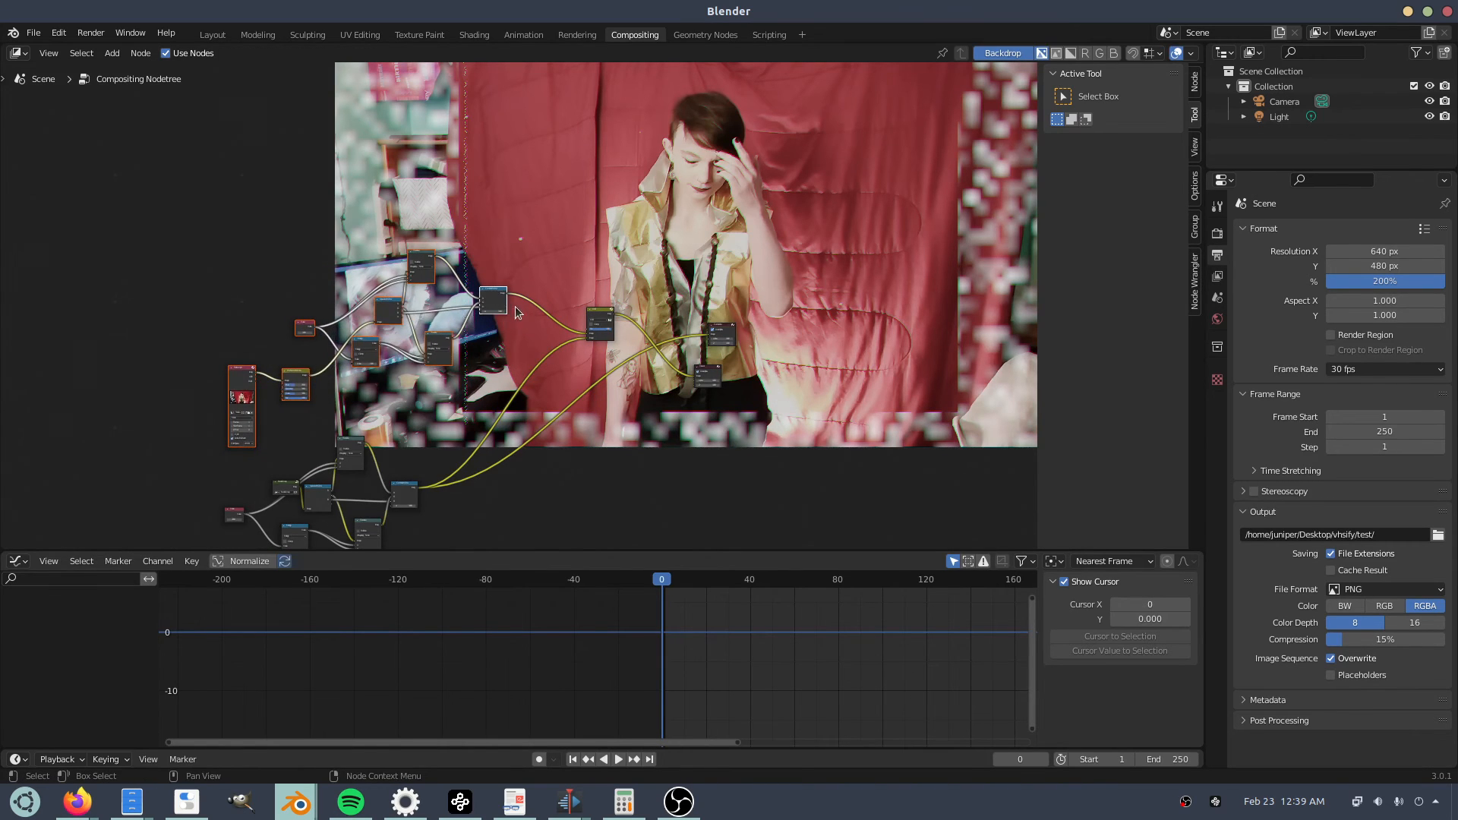
key(g)
click(351, 330)
key(g)
click(303, 349)
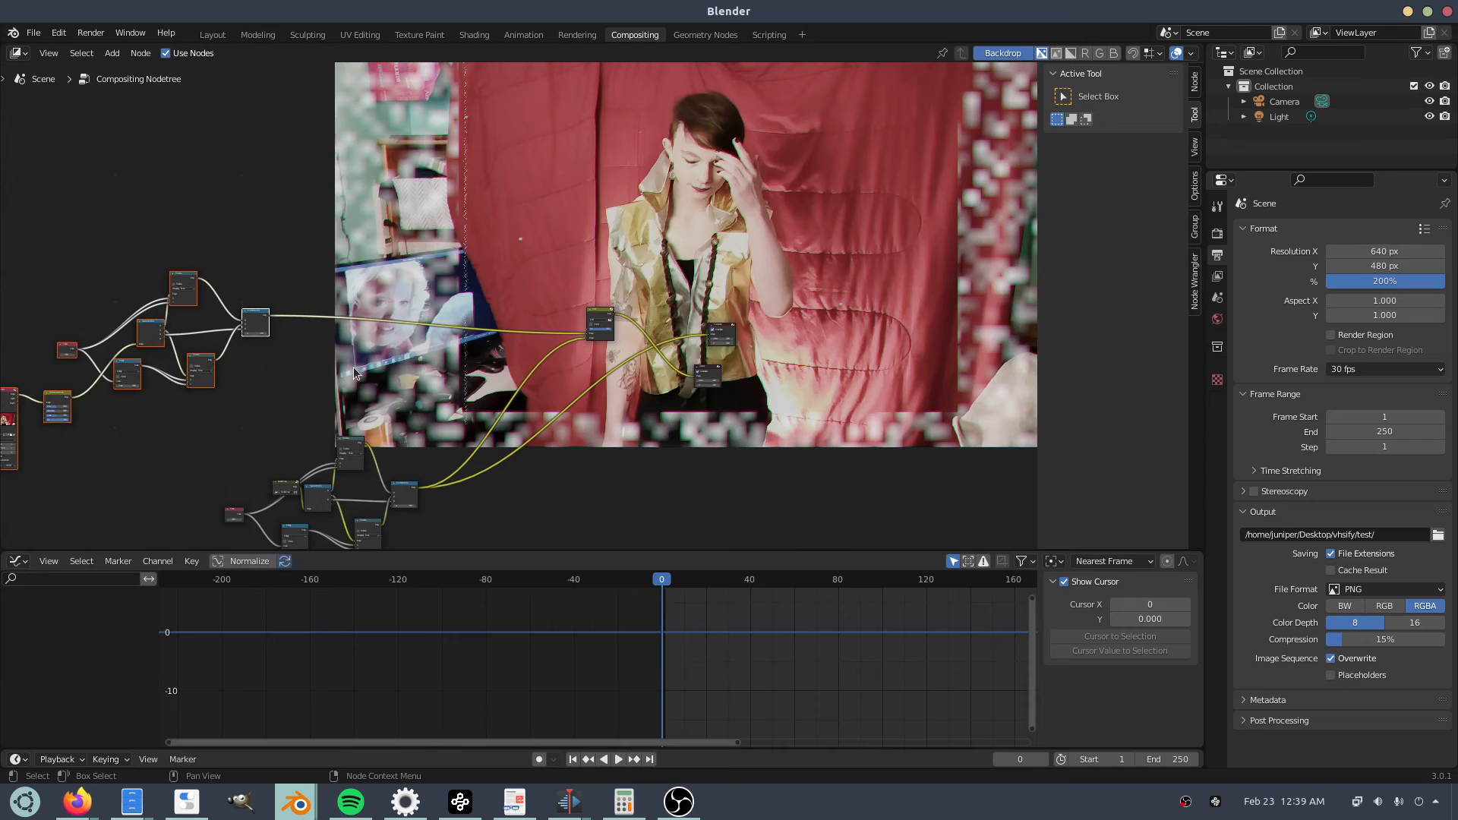
middle_drag(398, 362, 414, 358)
click(388, 355)
key(shift+a)
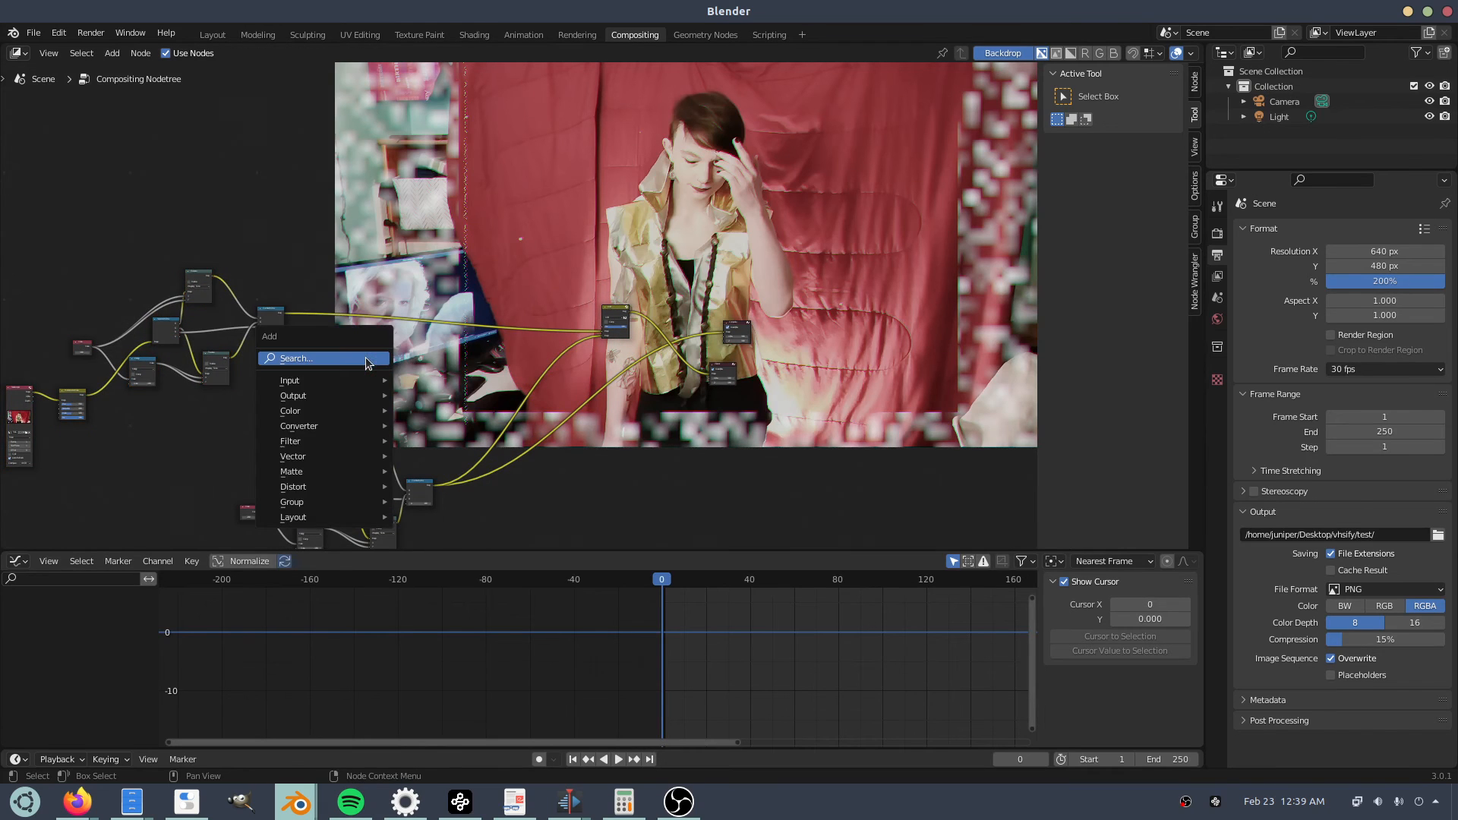
click(366, 357)
key(Escape)
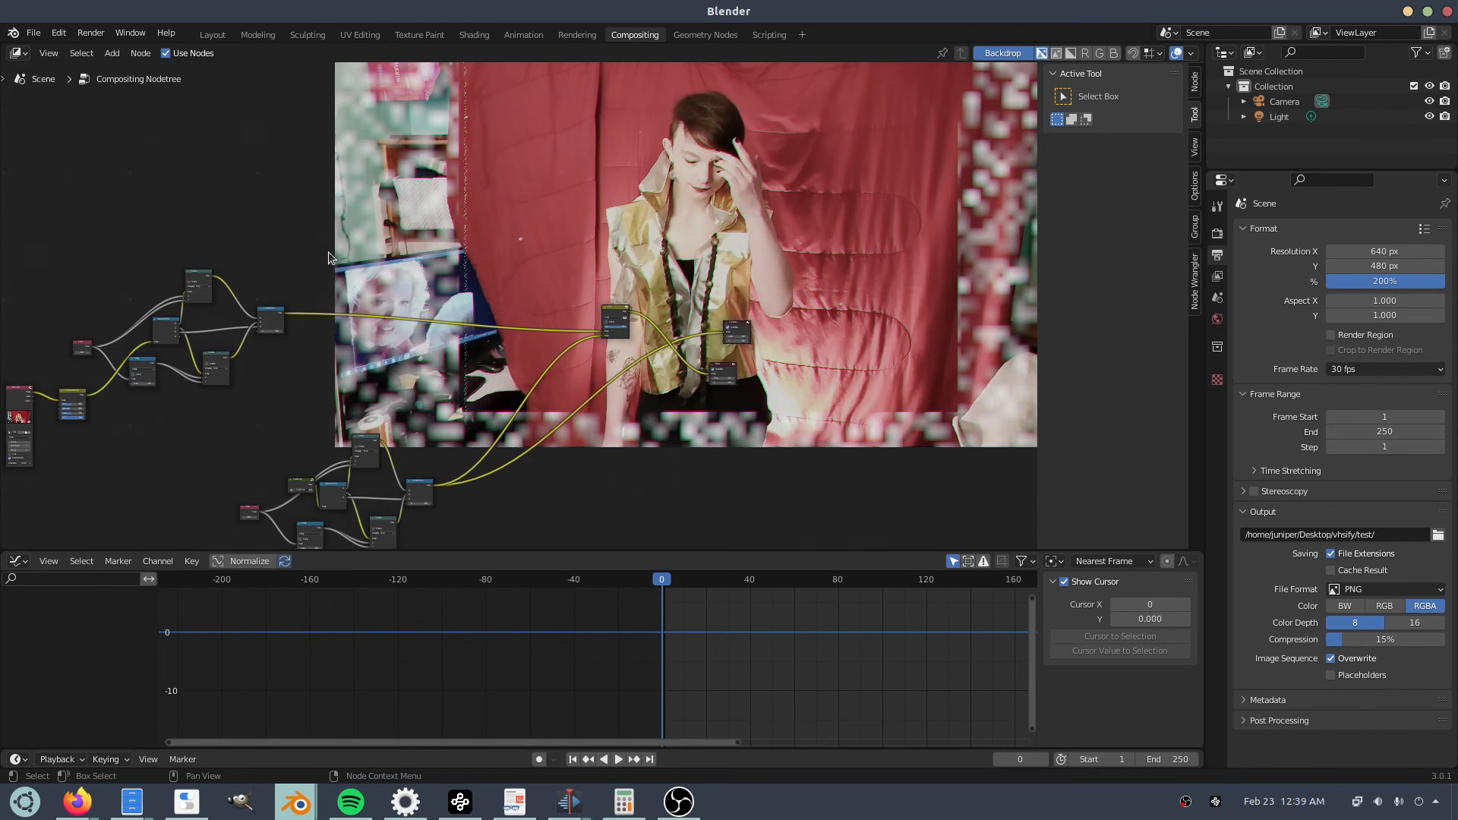
Add a Texture node below the footage's Combine RGBA node.
key(shift+a)
click(332, 262)
text(tex)
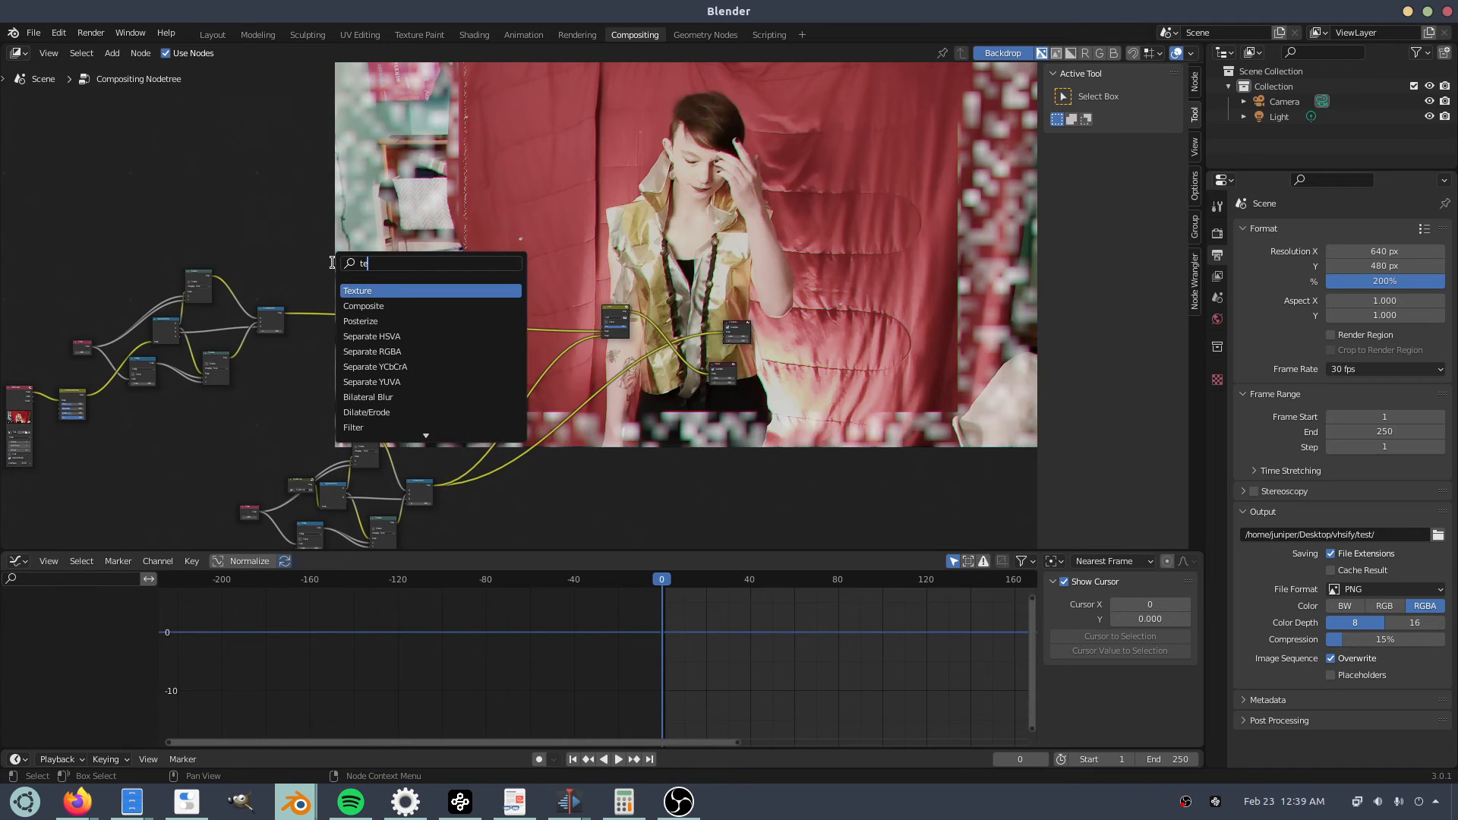
key(Return)
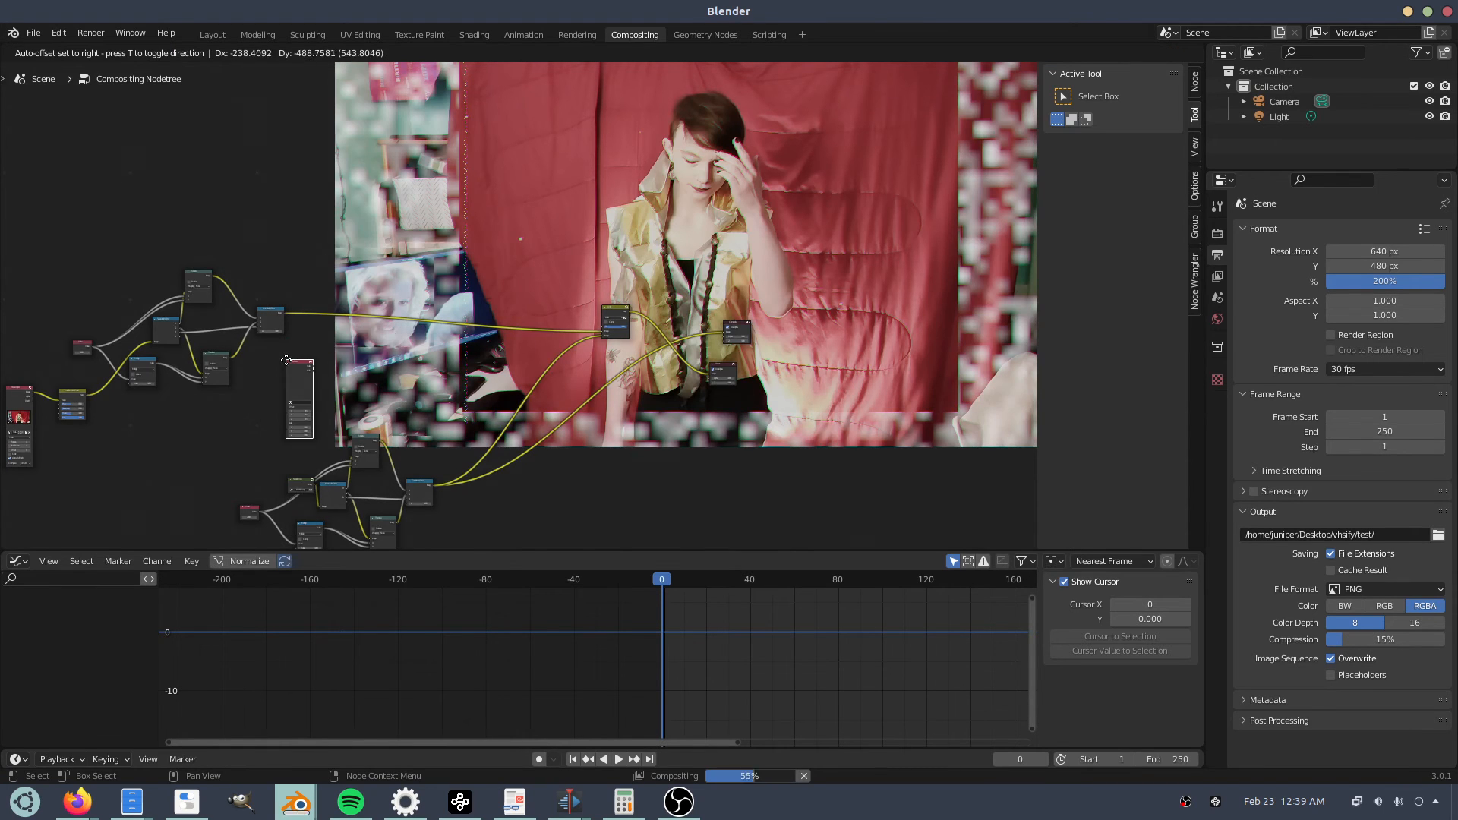
click(288, 363)
scroll(461, 336, up, 2)
middle_drag(461, 336, 729, 137)
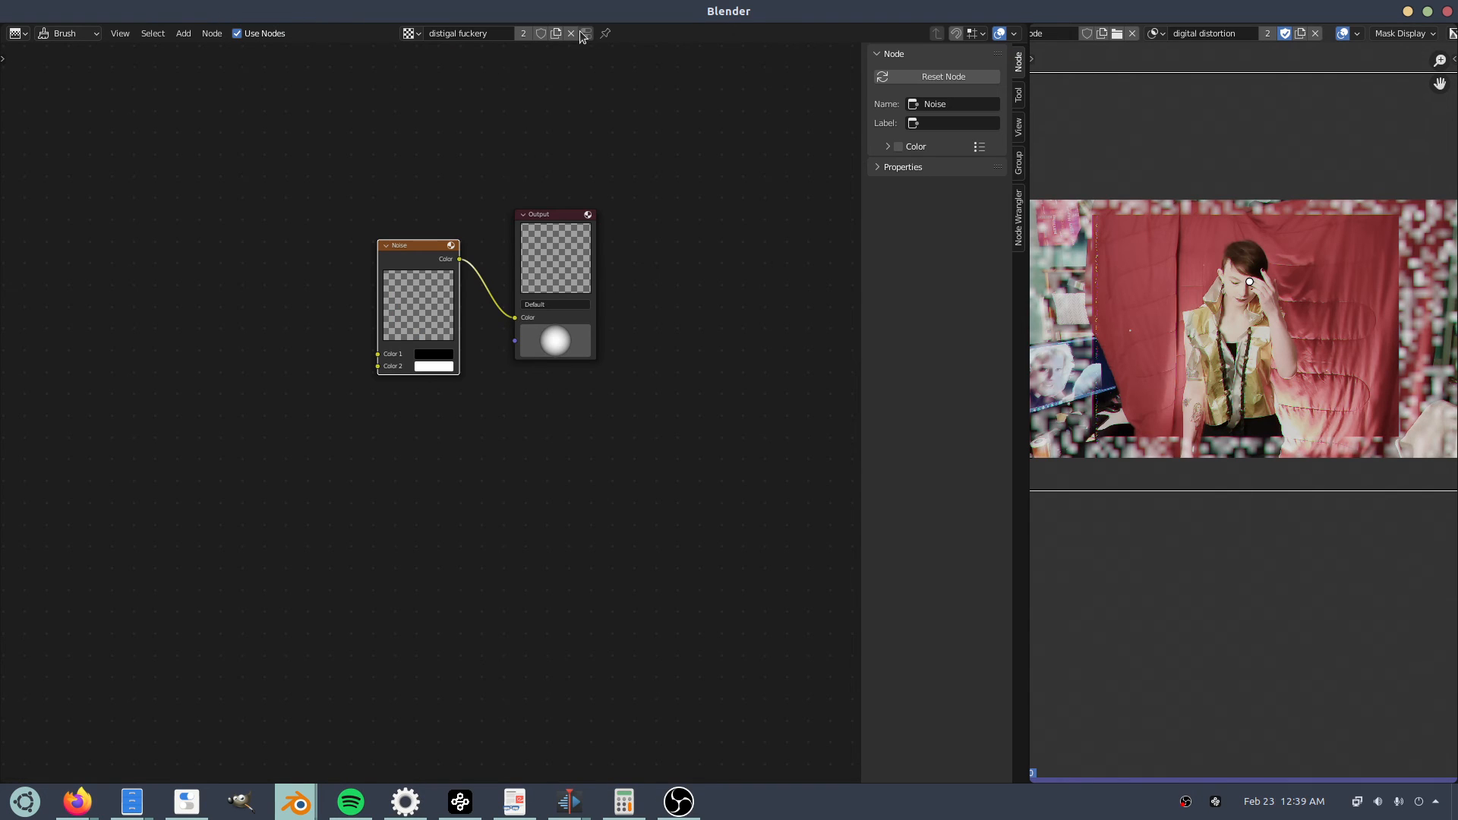
Unlink the current brush texture, create a new one named "wibble", enable its nodes and delete the default input node.
click(571, 34)
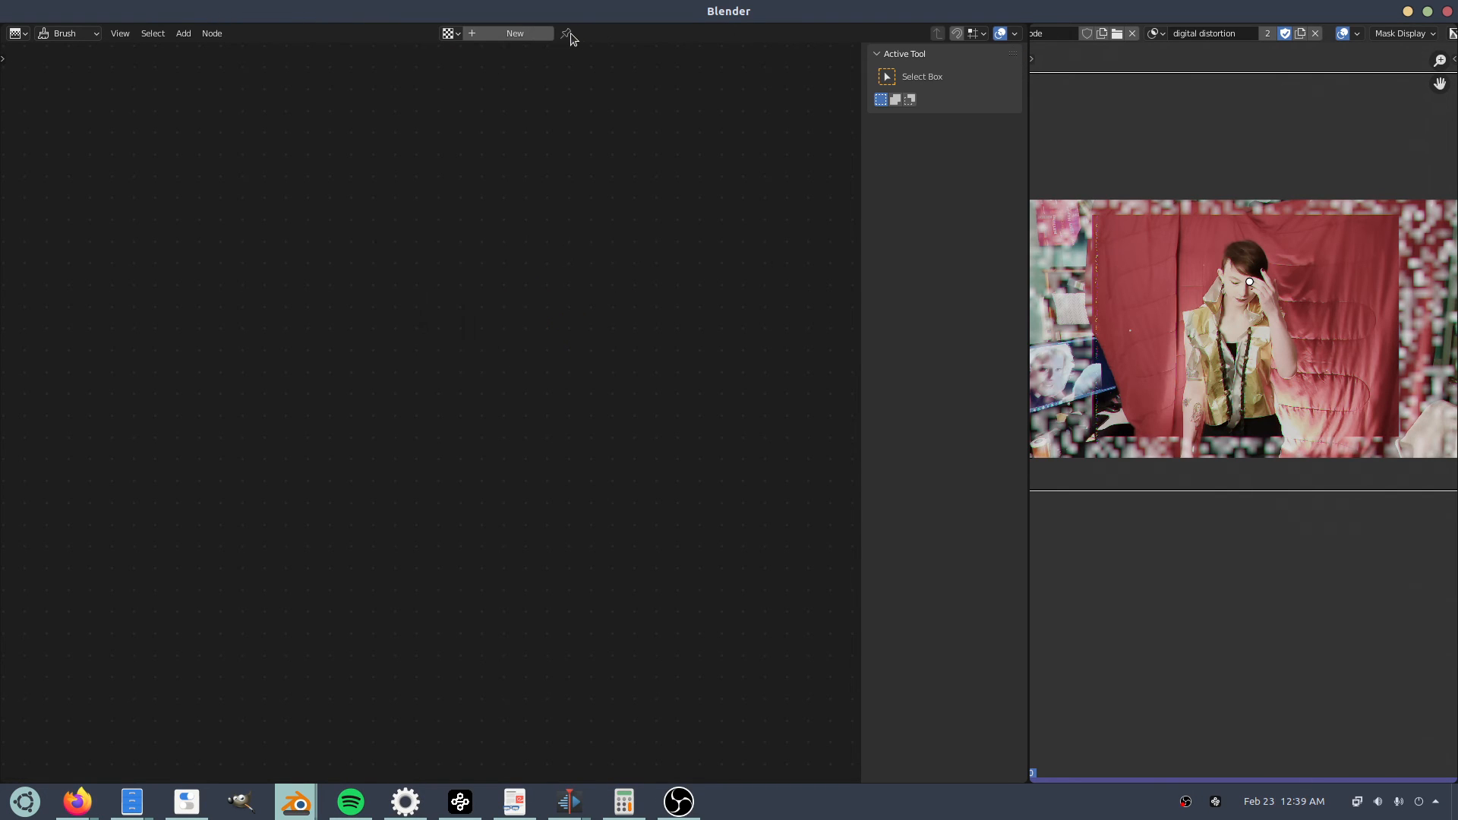
click(517, 34)
double_click(517, 33)
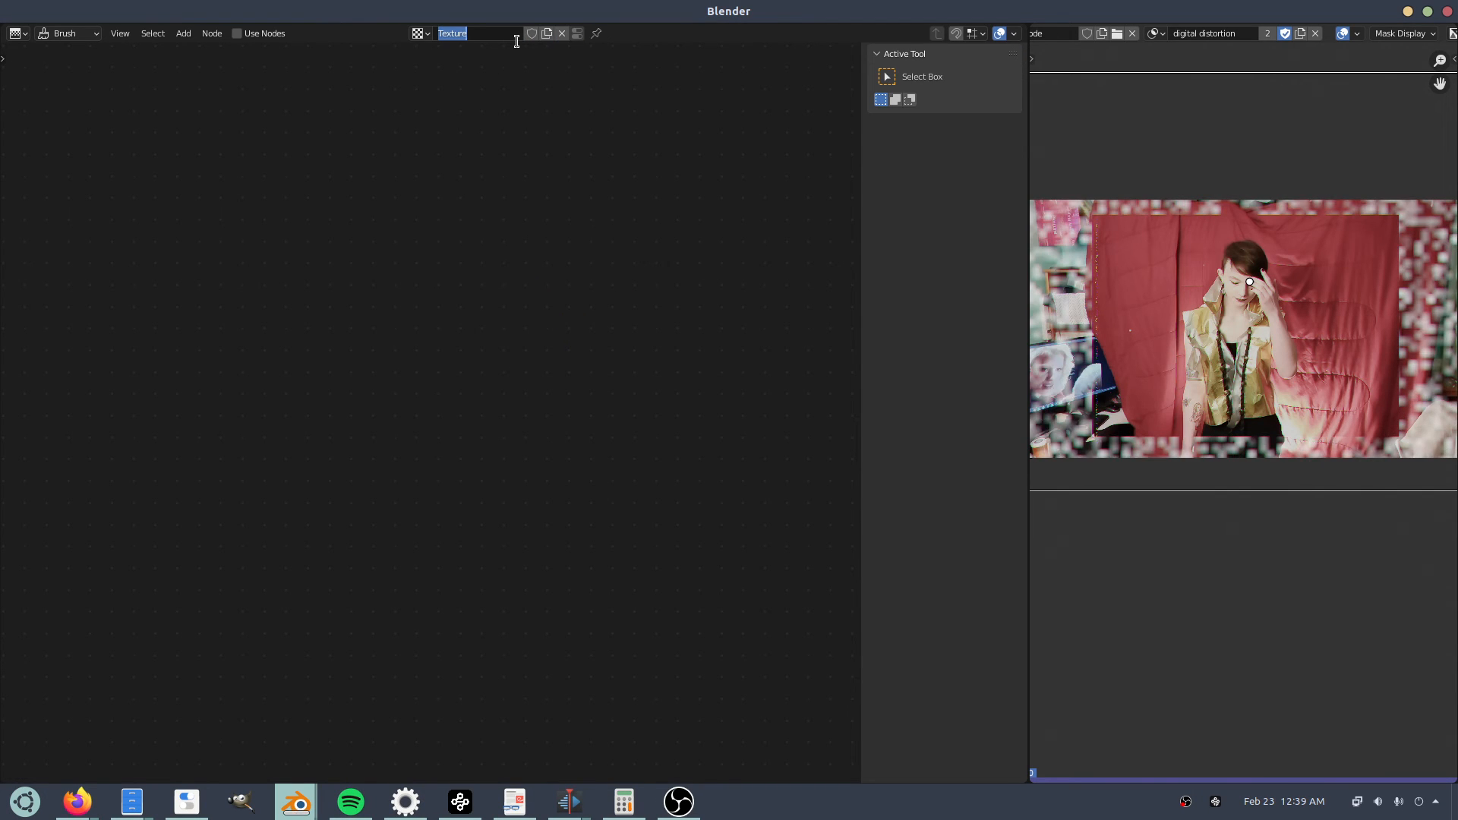
text(wave)
double_click(488, 34)
text(wibble)
key(Return)
click(243, 33)
key(x)
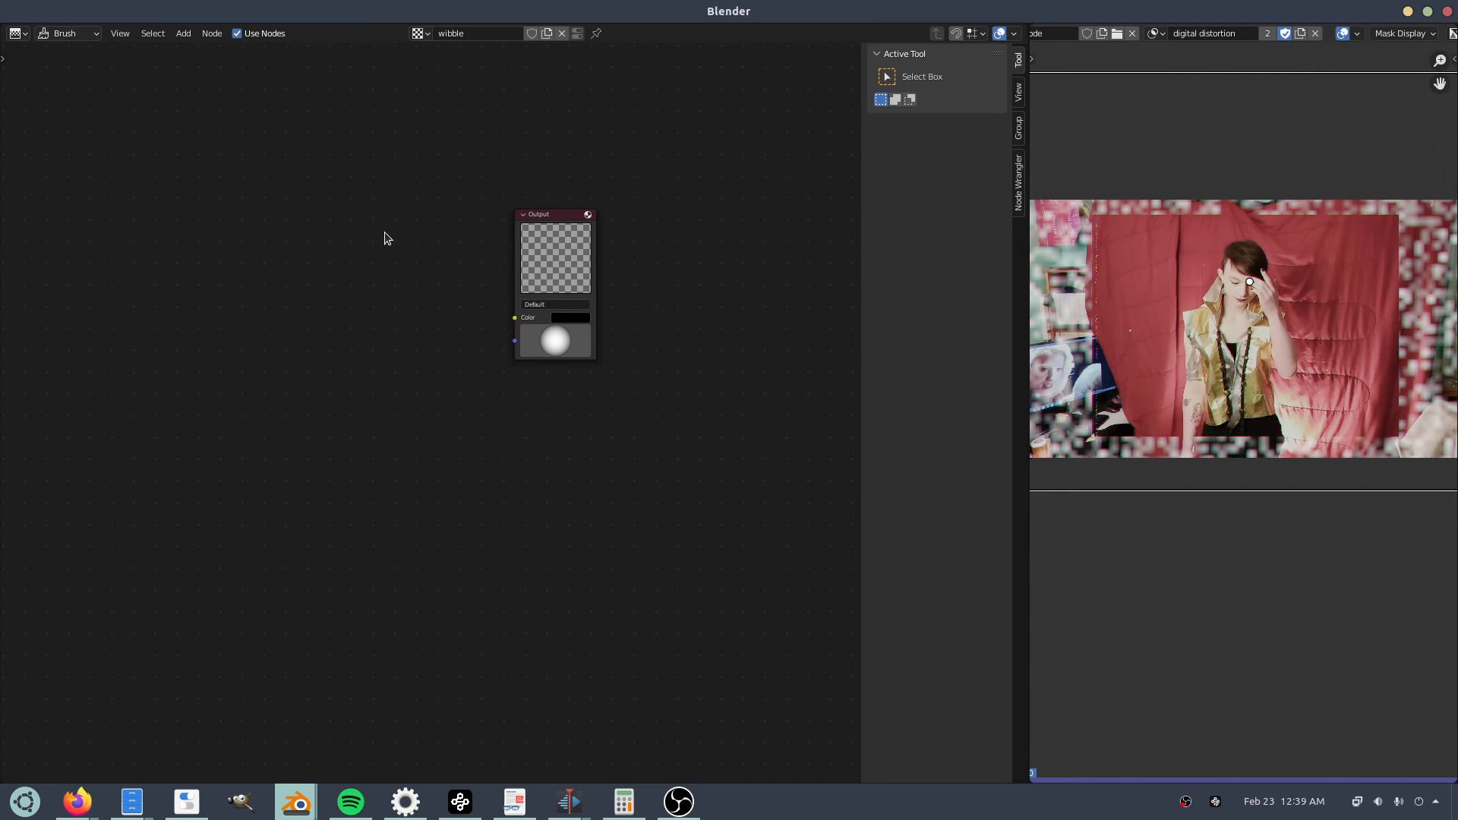
Add a Clouds node to the wibble texture and connect its Color output to the Output node's Color input.
key(shift+a)
text(wave)
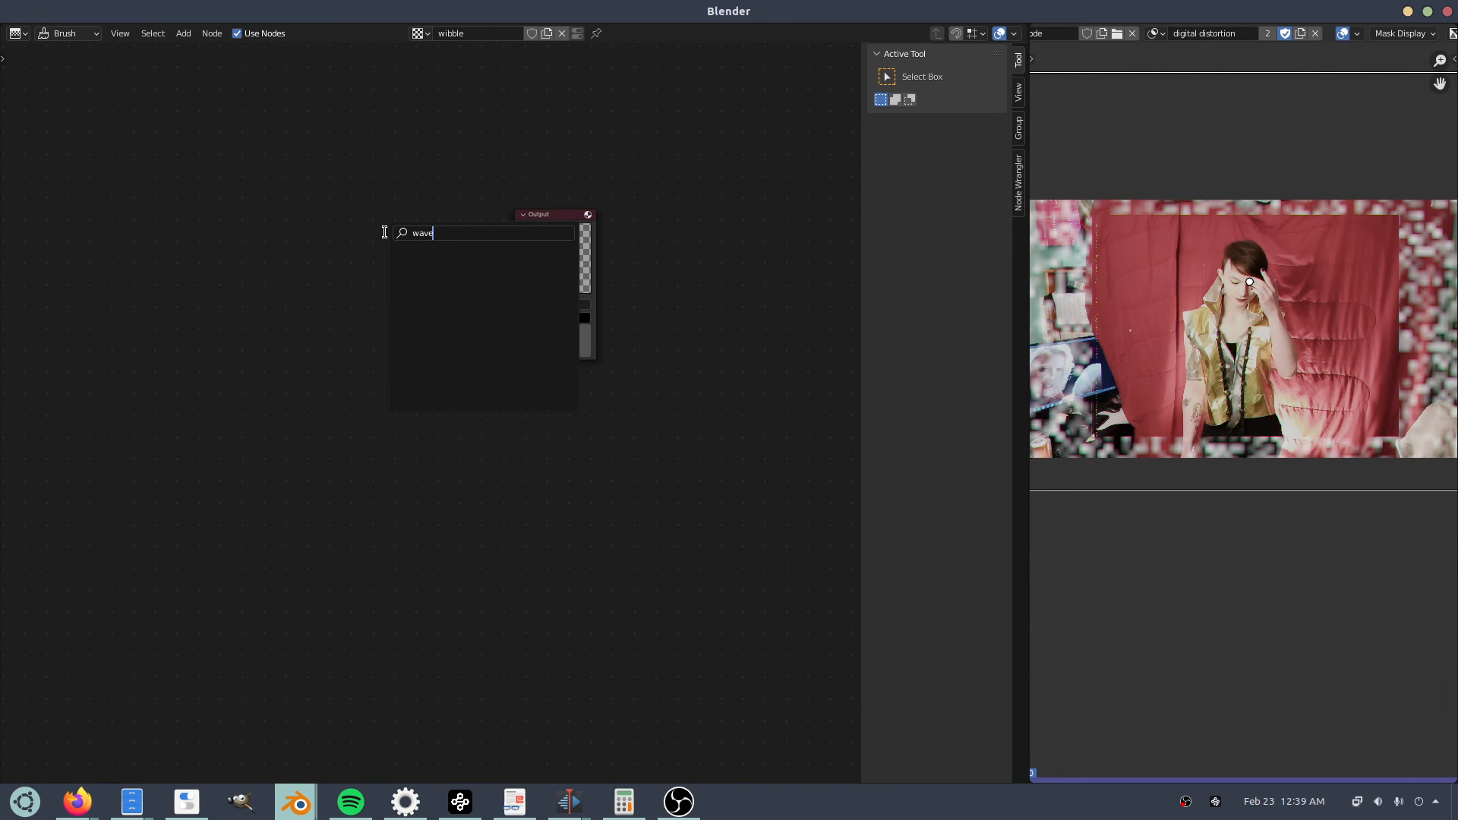
key(BackSpace)
key(BackSpace)
key(BackSpace)
key(BackSpace)
text(cloud)
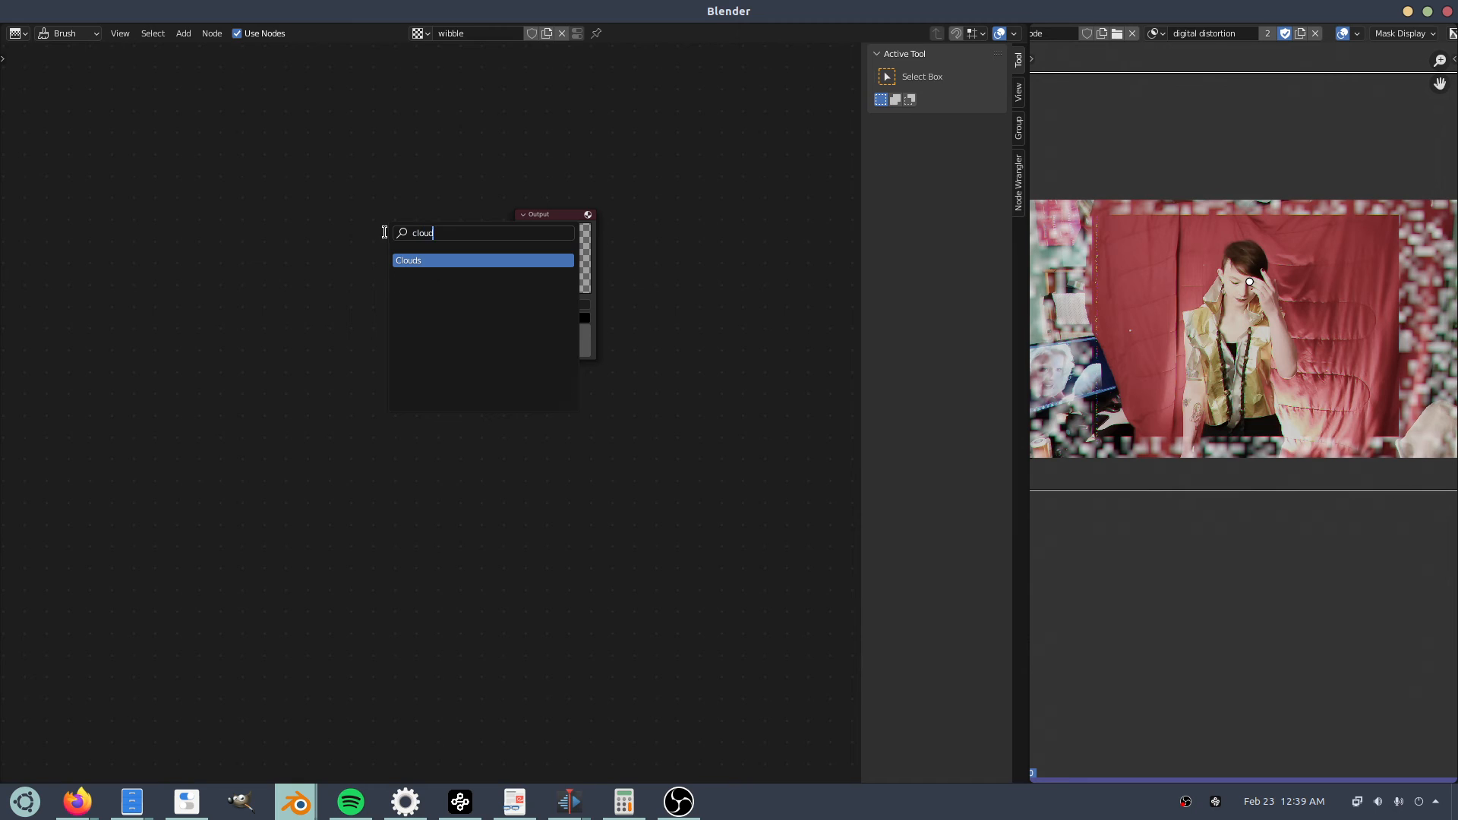
key(Return)
click(385, 231)
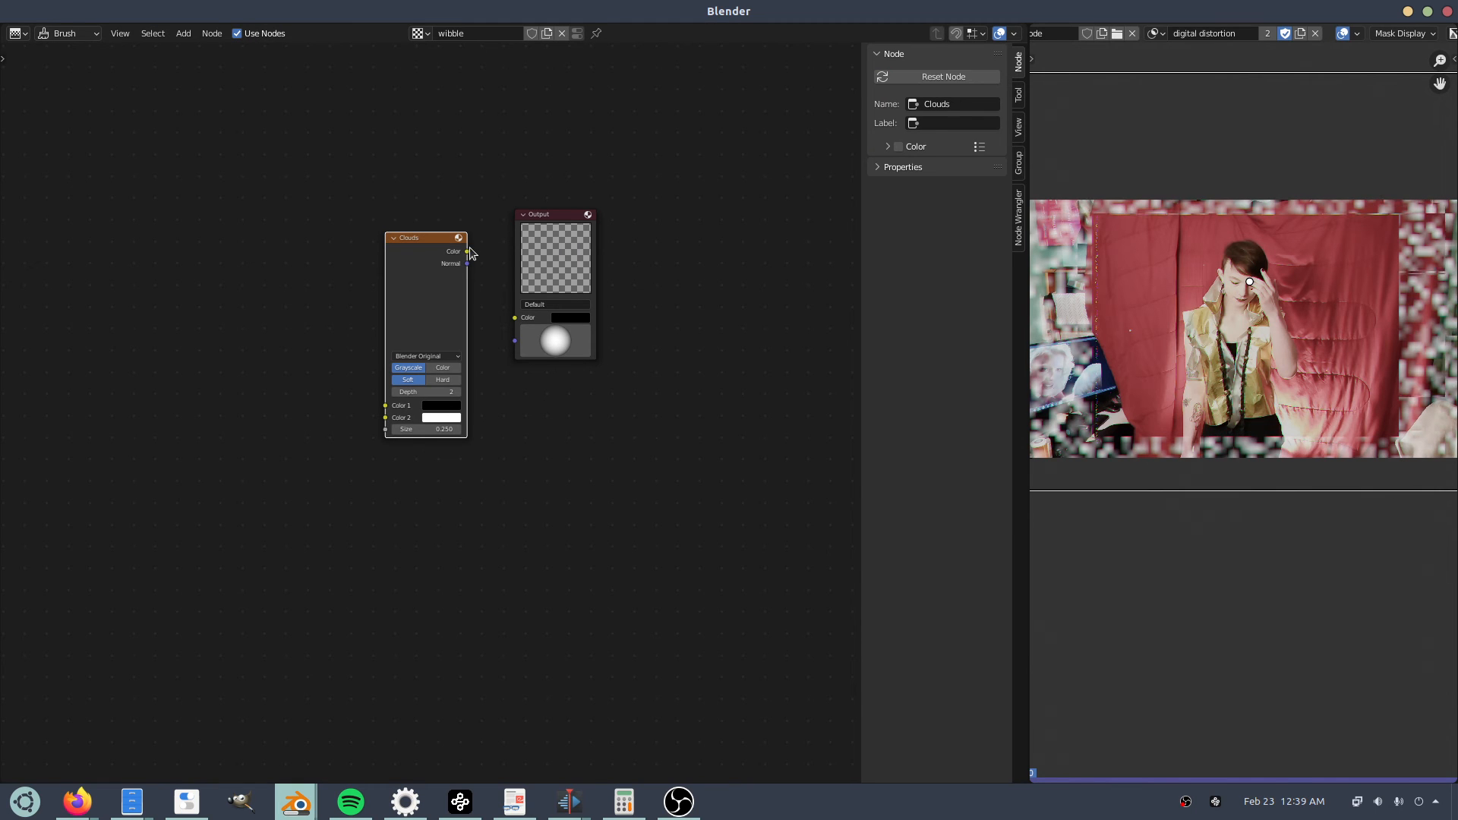
drag(467, 251, 515, 317)
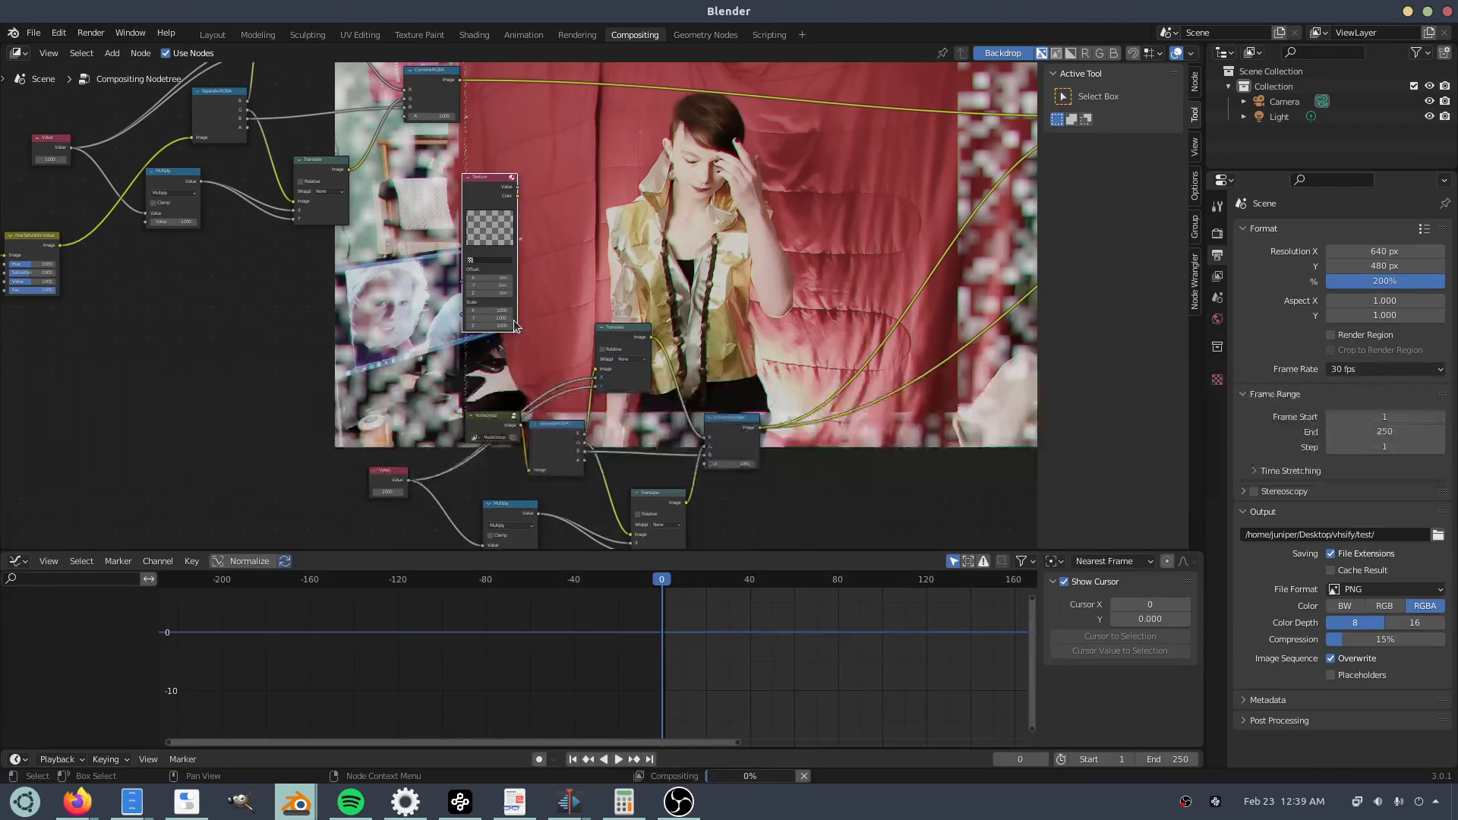
Preview the compositor's Texture node in the backdrop and assign it the wibble texture.
ctrl+shift+click(477, 180)
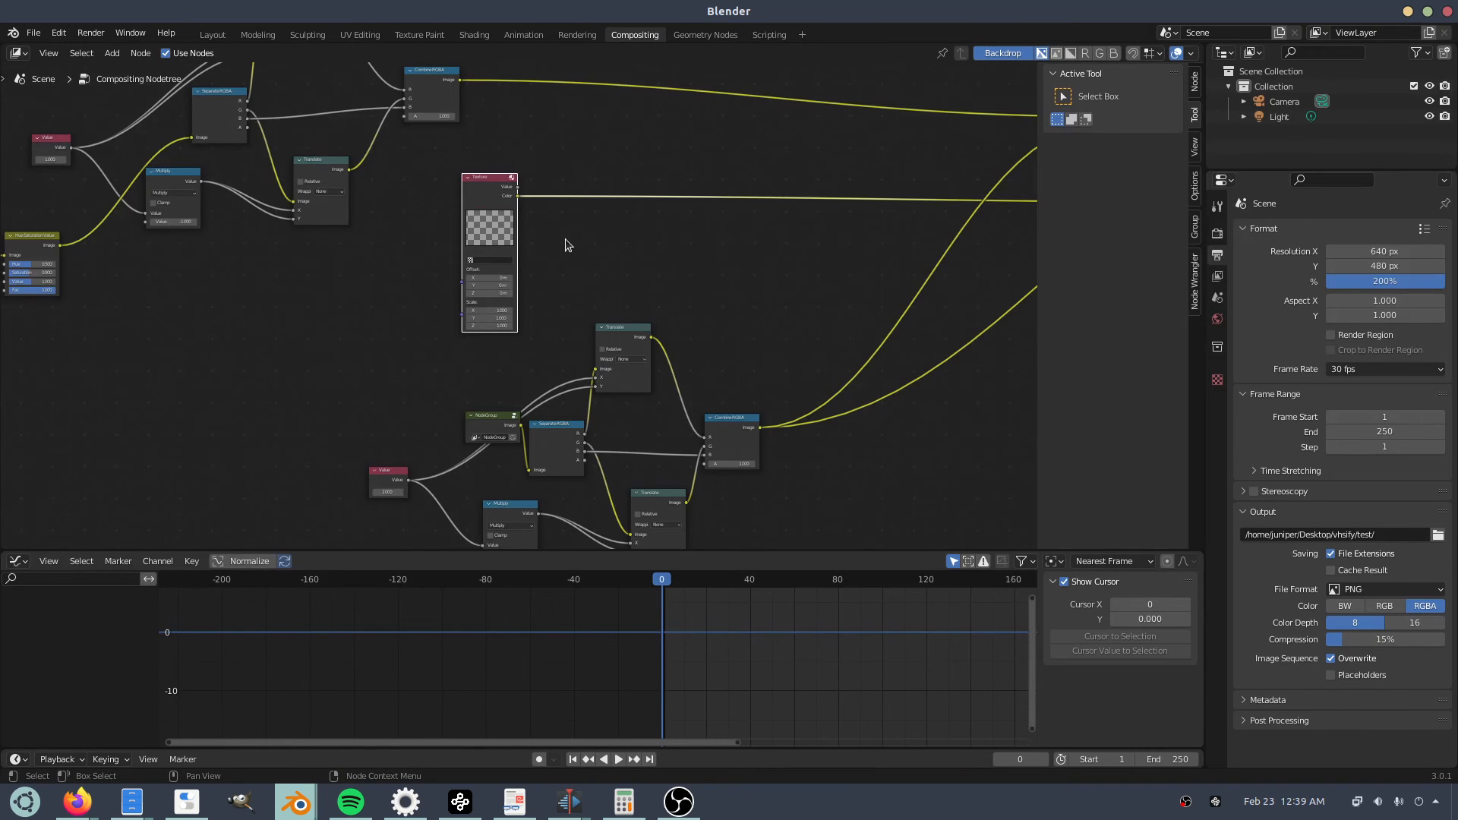
click(471, 259)
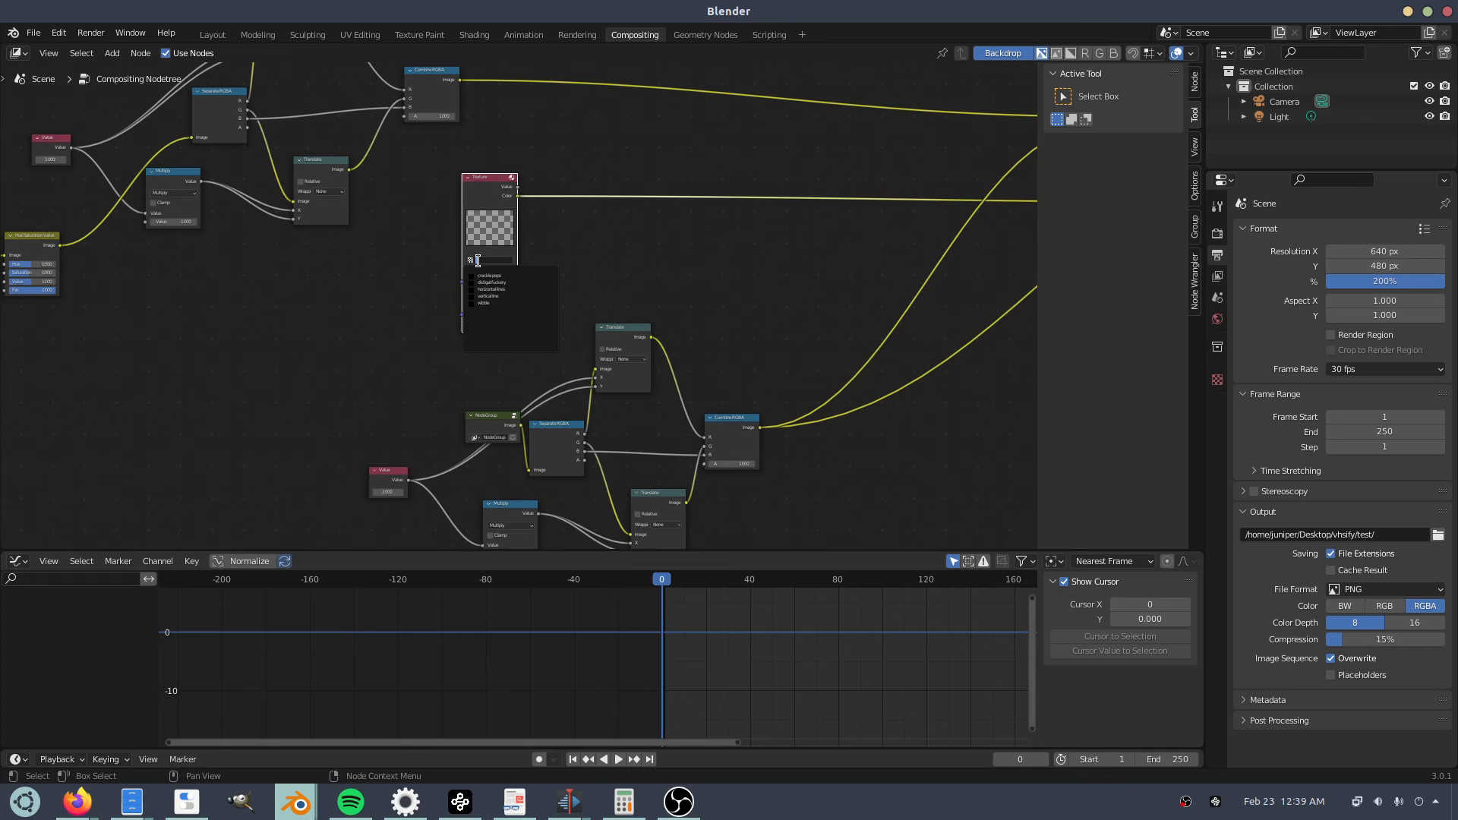
click(507, 304)
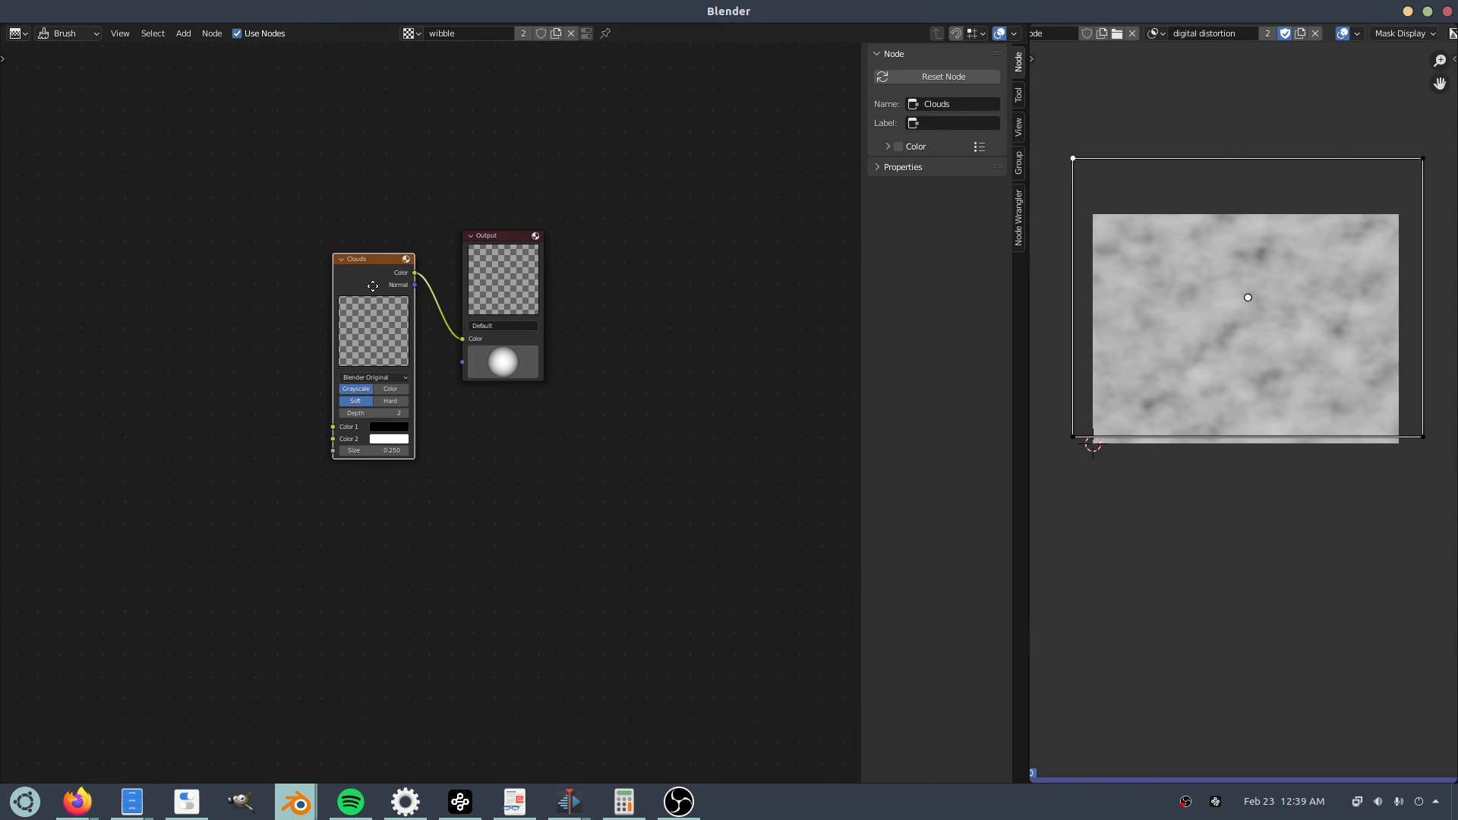
Move the Clouds node away from the Output, insert a Scale node between them and set its X scale to 0.5.
drag(373, 286, 189, 335)
key(shift+a)
click(202, 333)
text(sc)
key(Return)
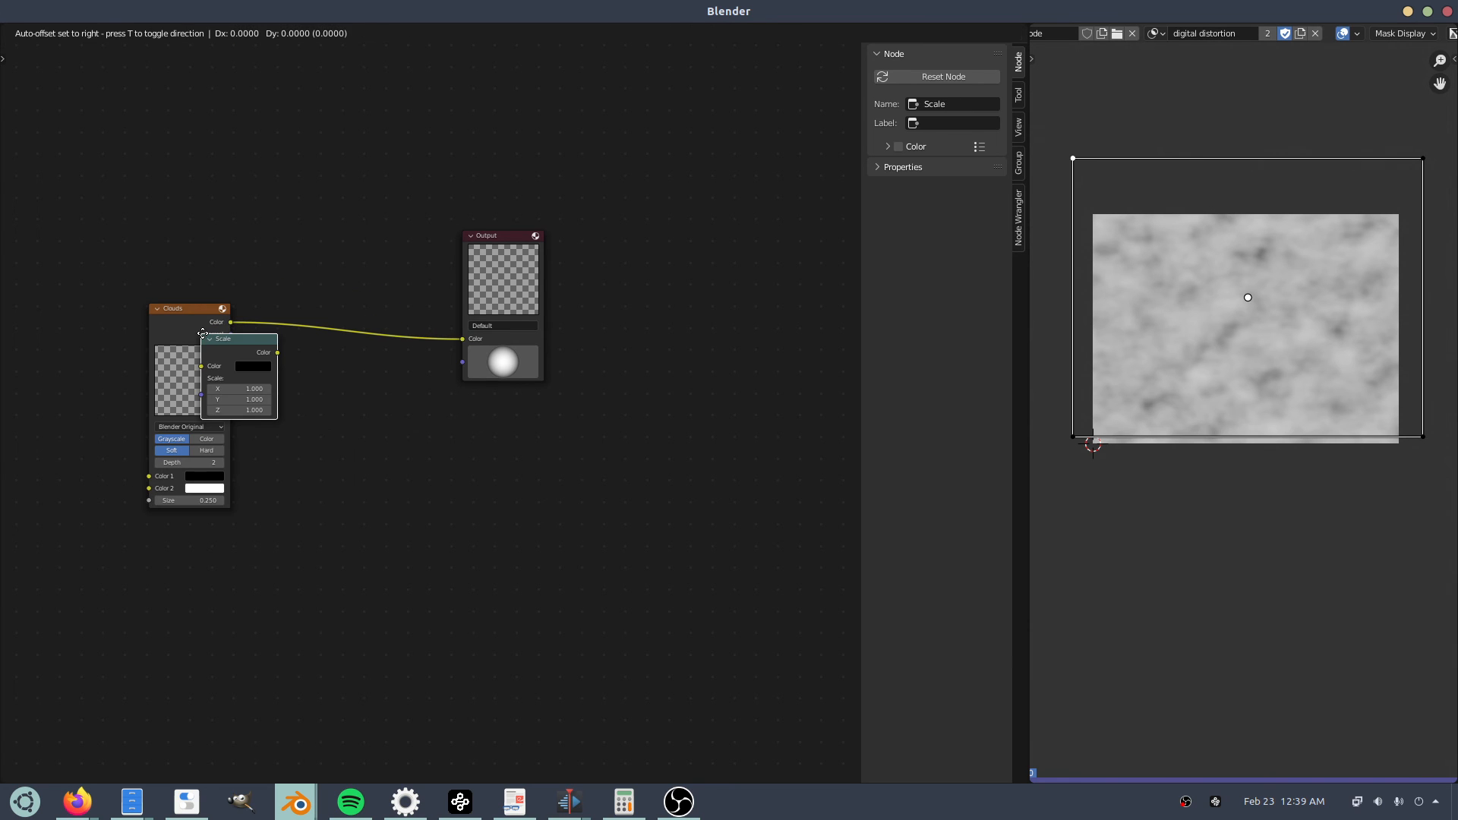
click(285, 313)
click(311, 366)
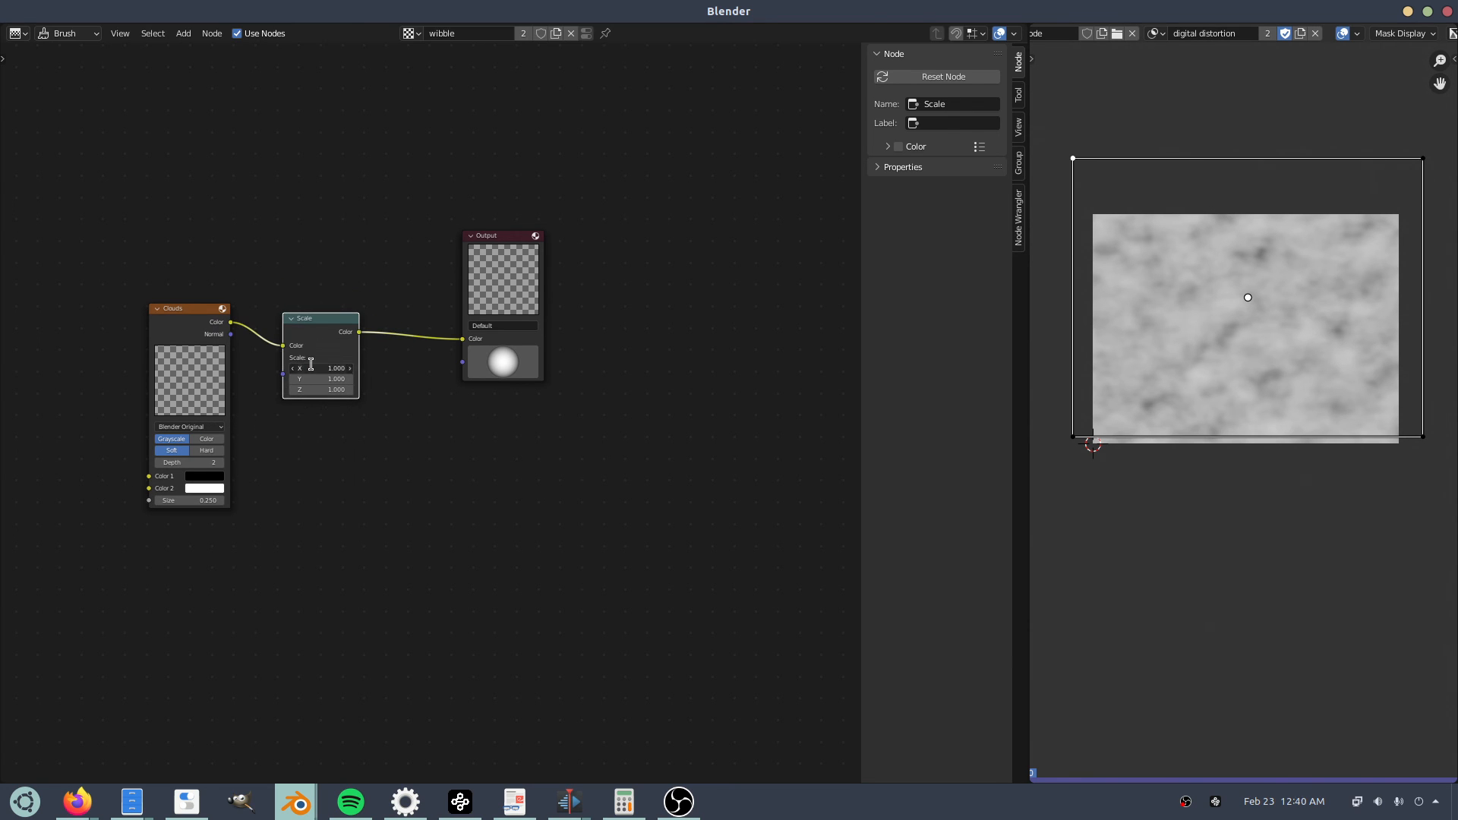
text(0.5)
key(Return)
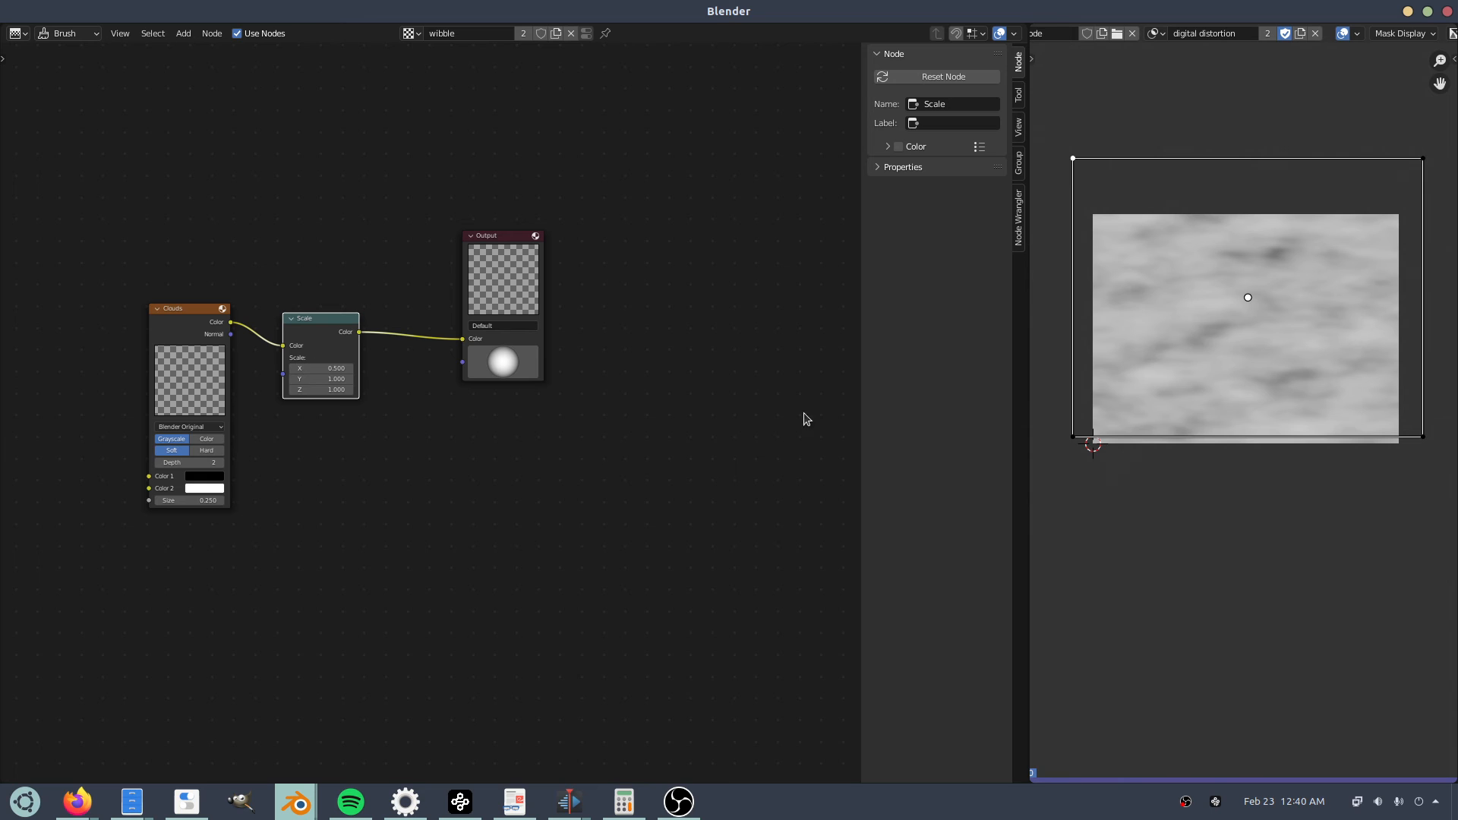
Move the Clouds and Scale nodes left for room and insert a ColorRamp between Scale and Output.
middle_drag(222, 398, 472, 430)
scroll(472, 430, up, 2)
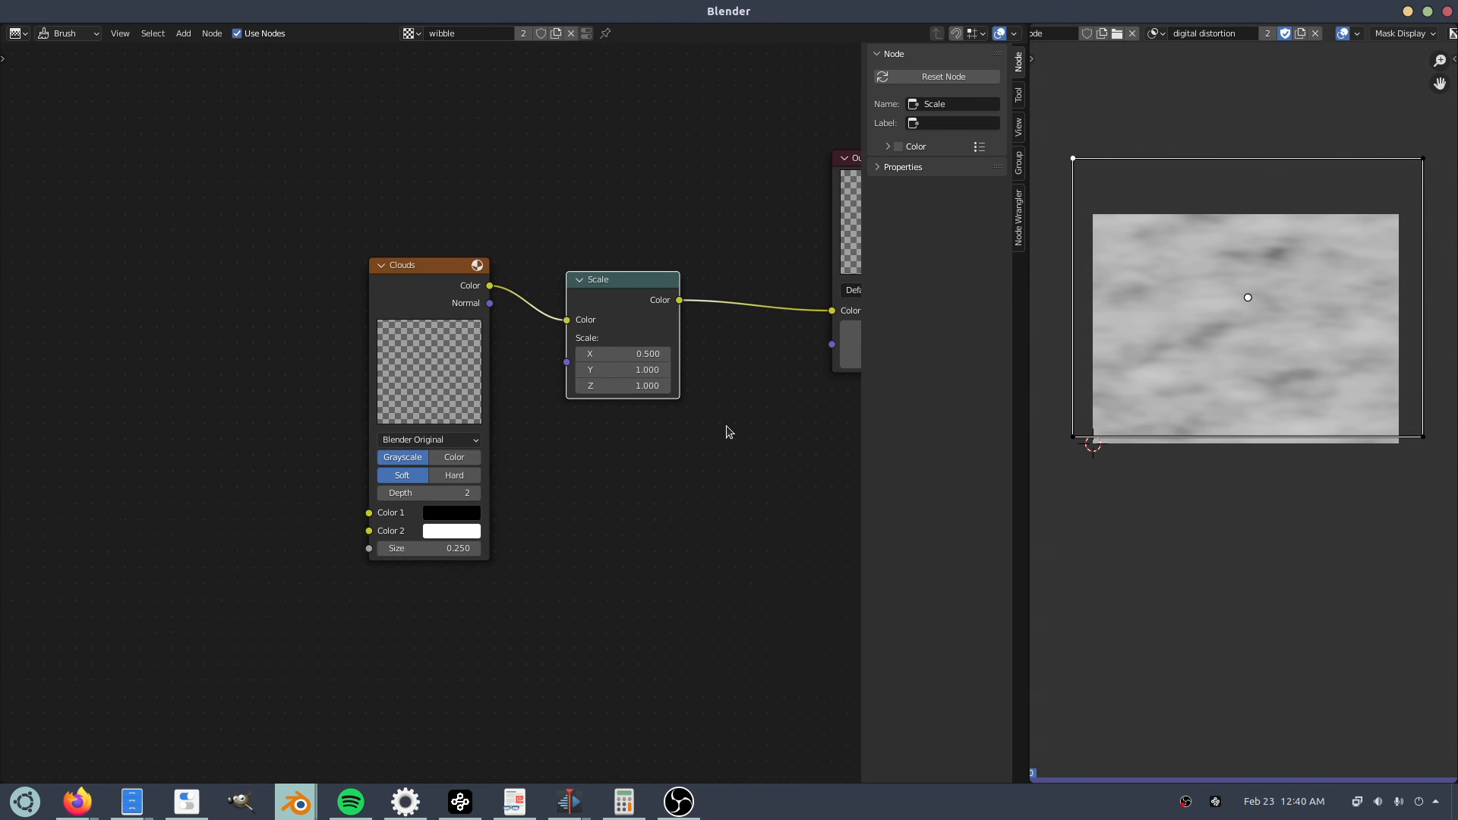
drag(650, 320, 441, 335)
click(536, 390)
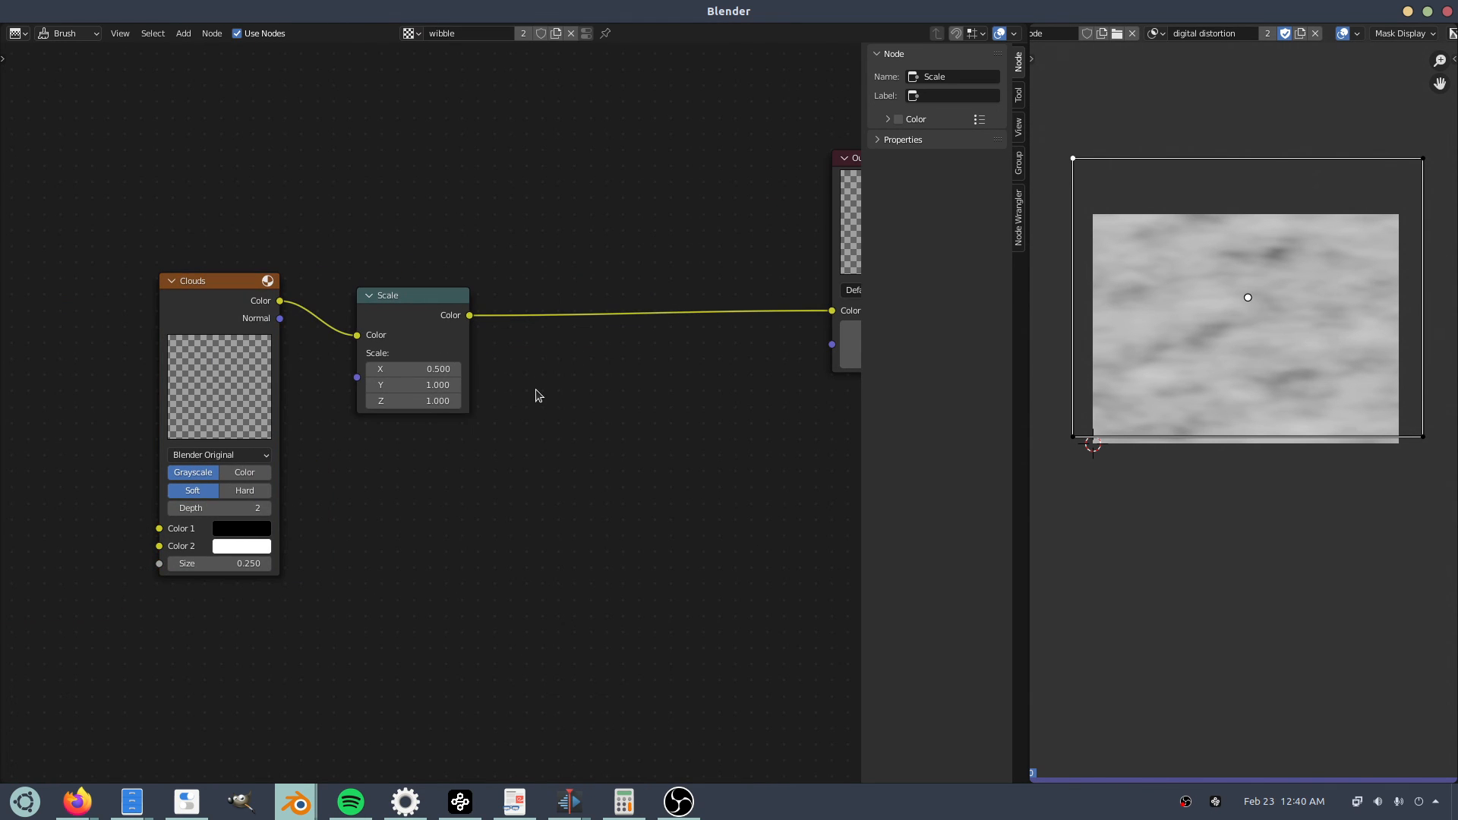
key(shift+a)
click(536, 390)
text(colorr)
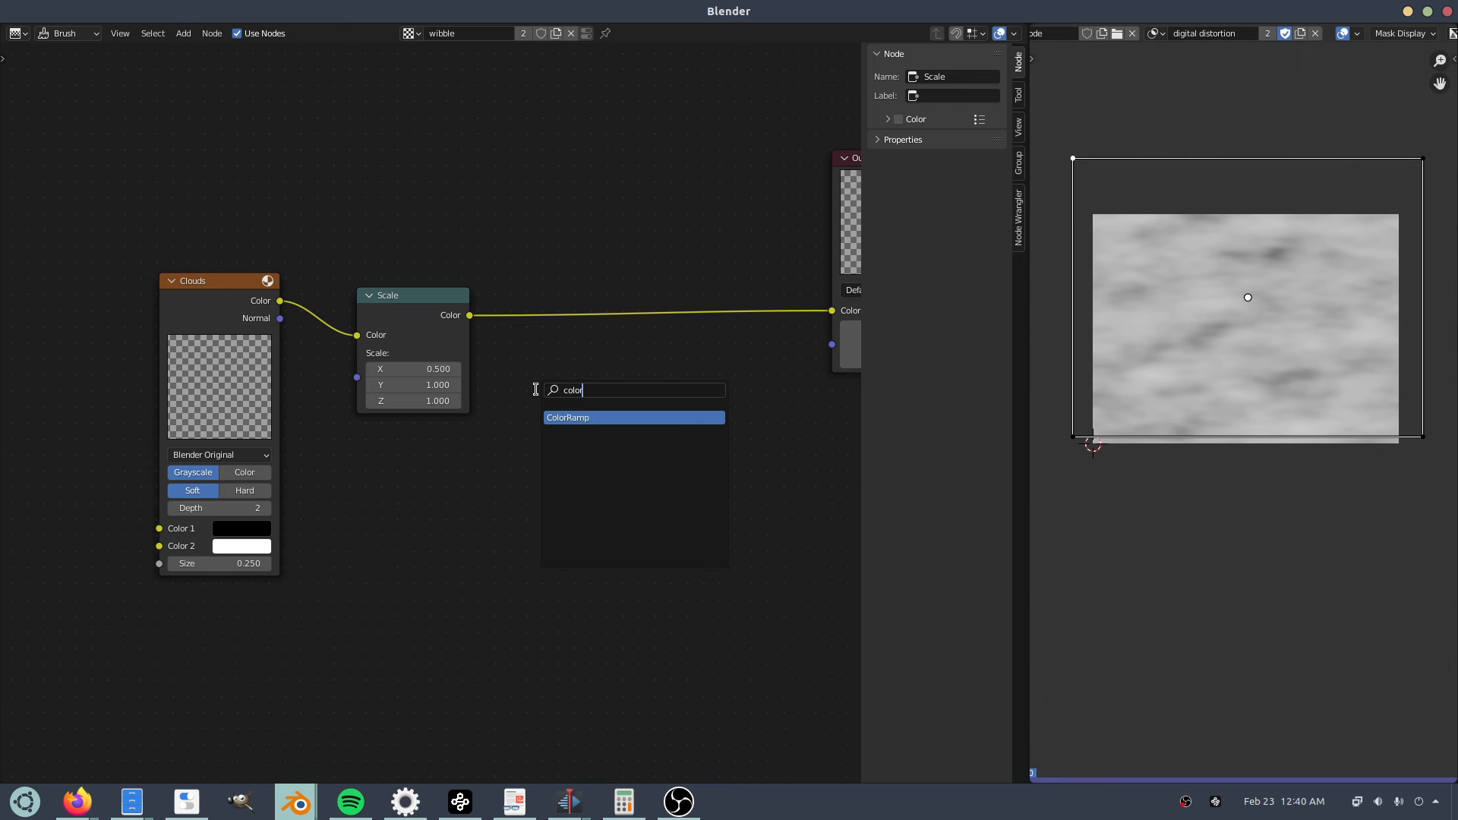
key(Return)
click(555, 289)
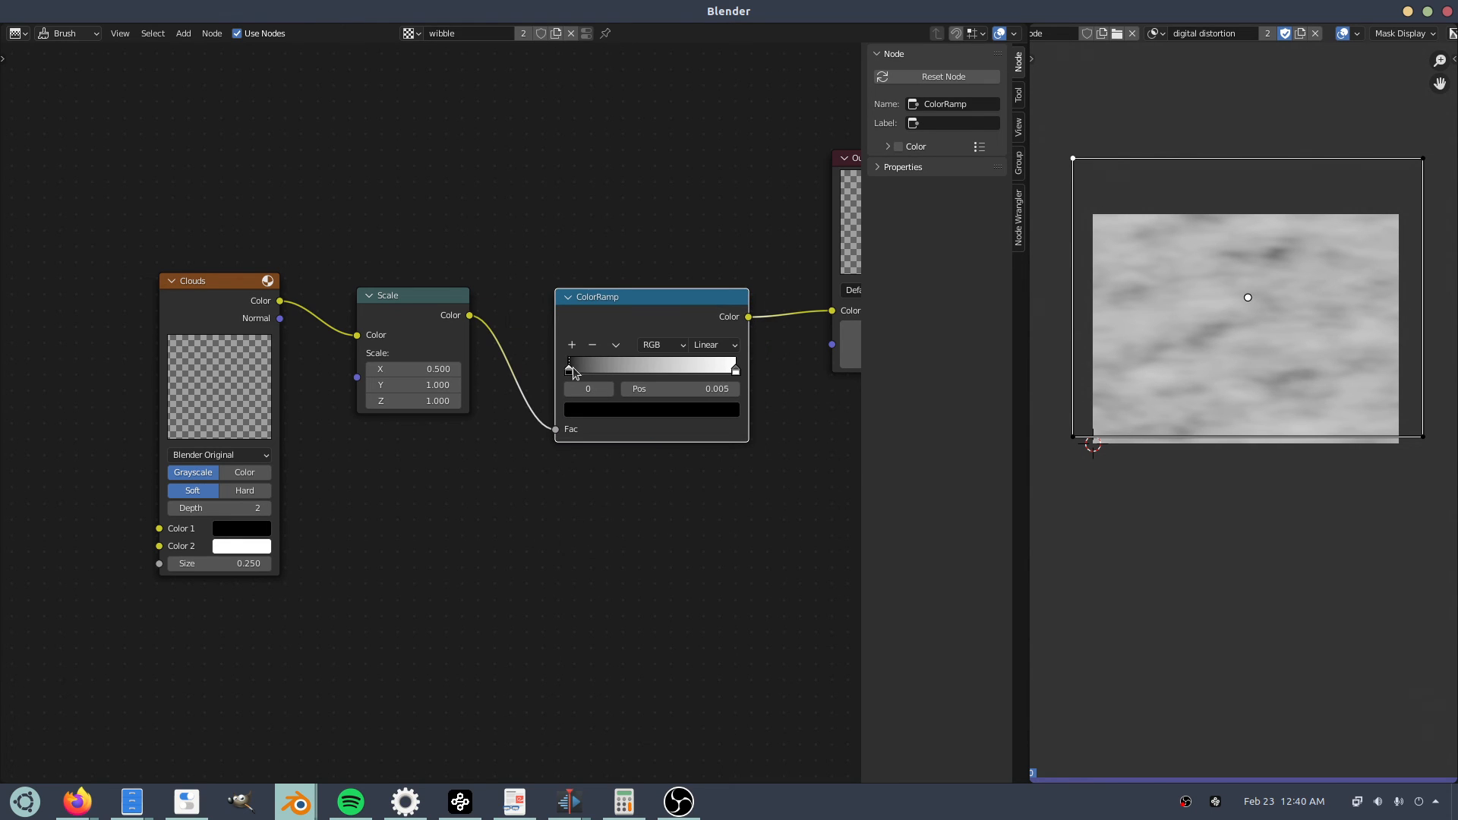
Move the ColorRamp's black stop inward to about a third of the ramp and its white stop to about 0.65.
drag(569, 370, 606, 366)
drag(735, 370, 682, 370)
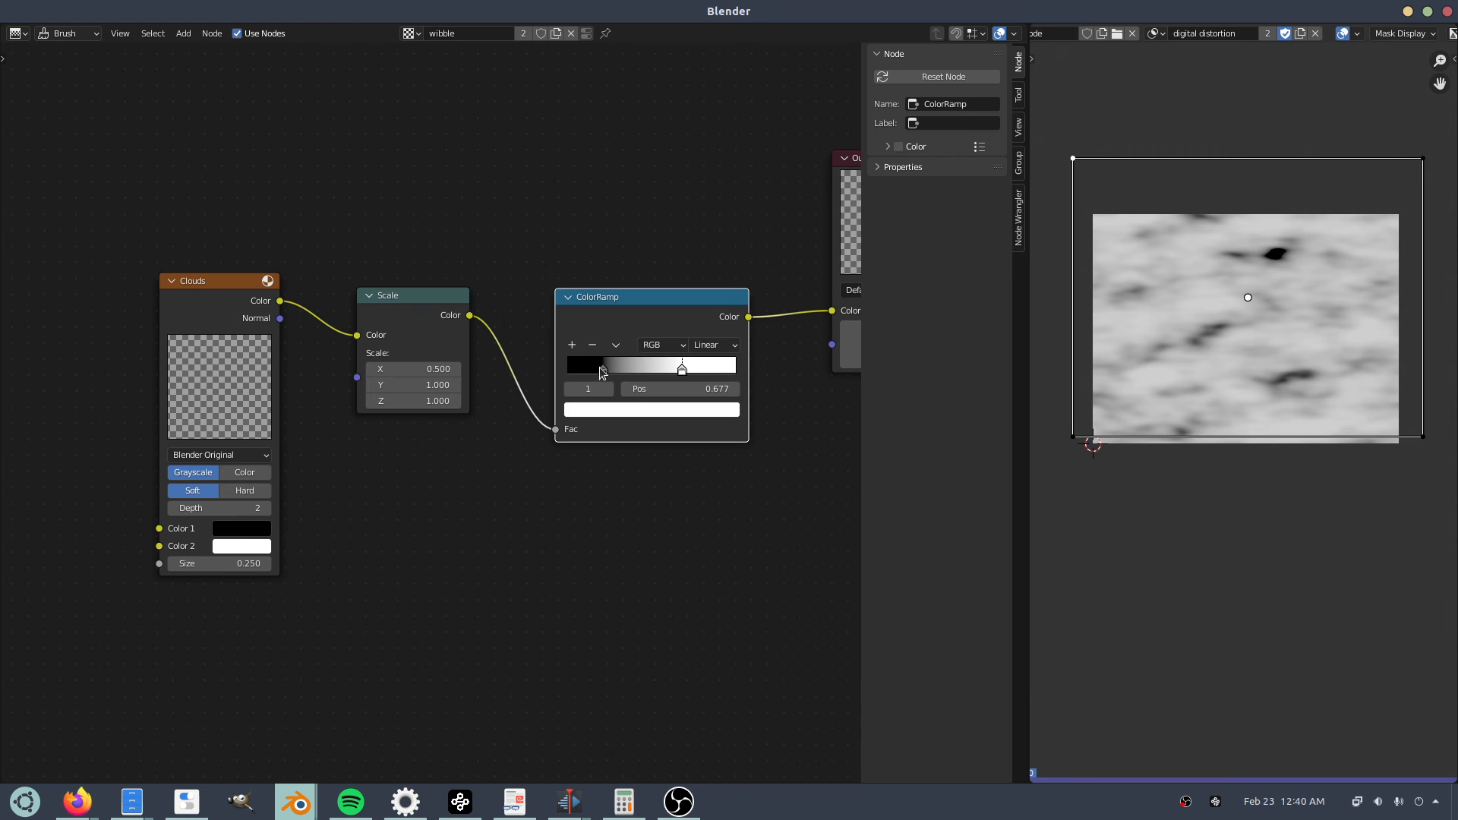
drag(603, 370, 616, 370)
click(680, 369)
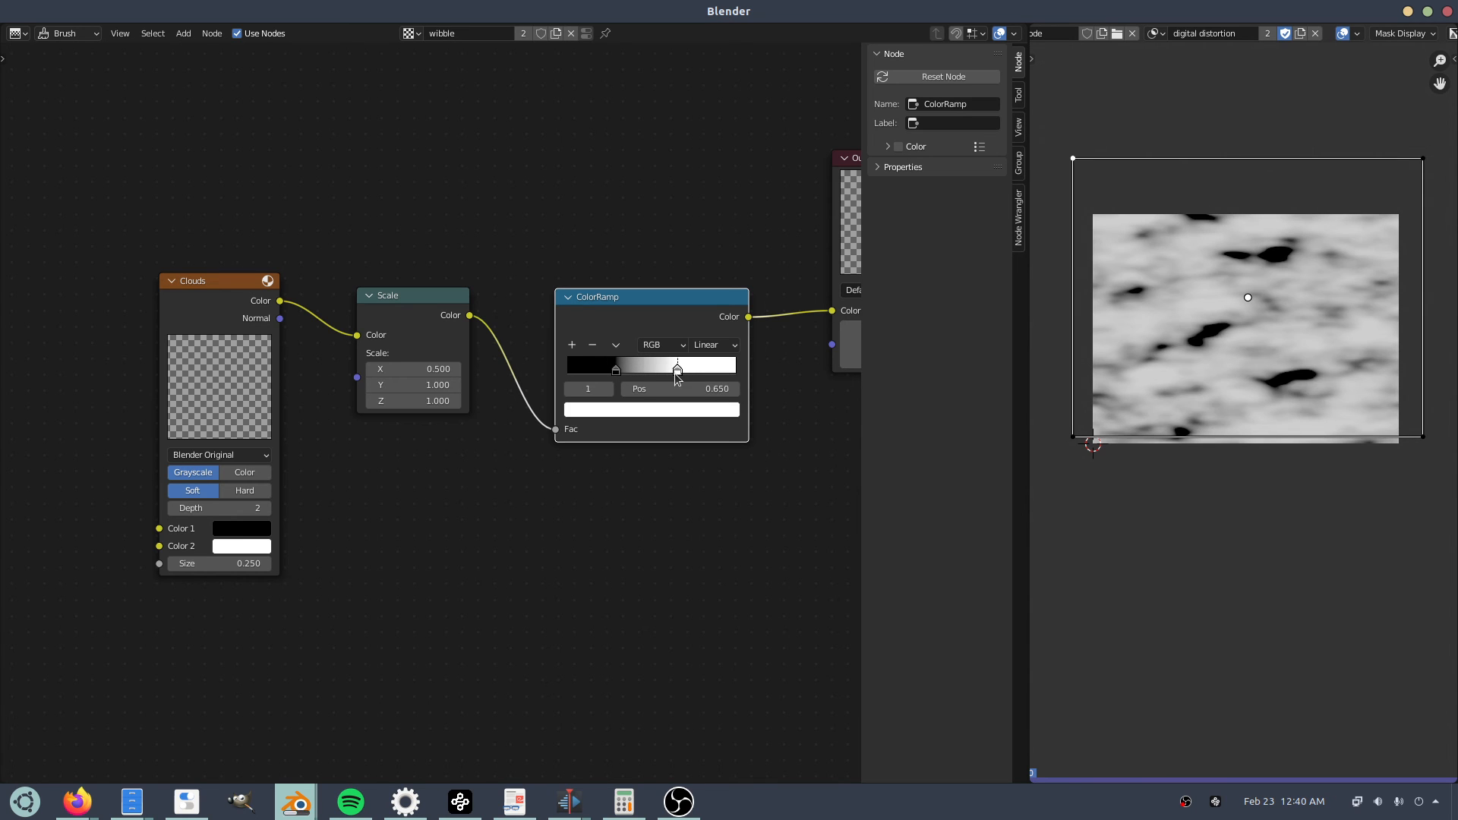
Return to the compositor and insert a Mix node between the footage's Combine RGBA and the Add node.
key(alt+Tab)
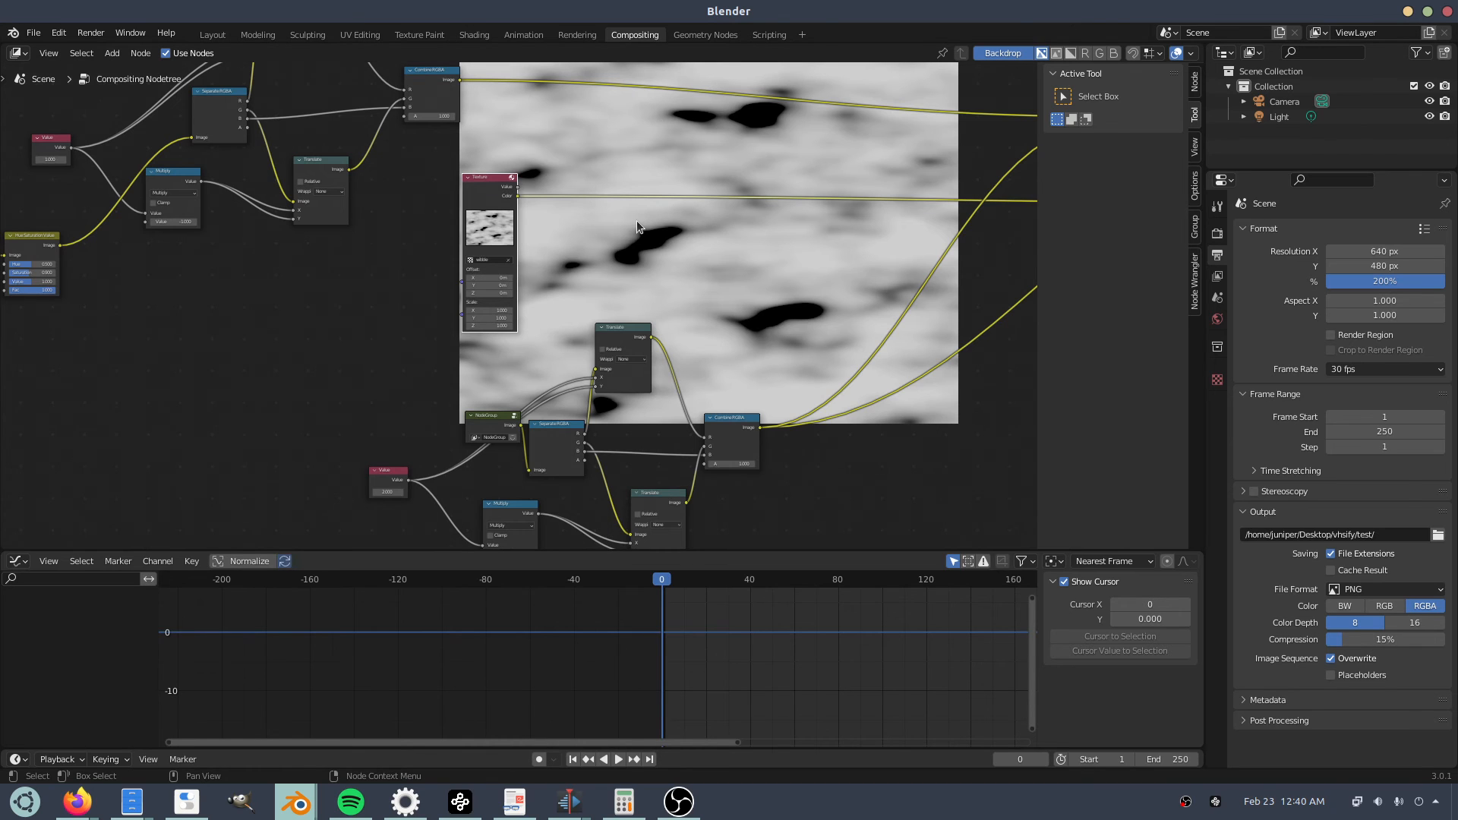
middle_drag(636, 220, 522, 358)
key(shift+a)
click(530, 308)
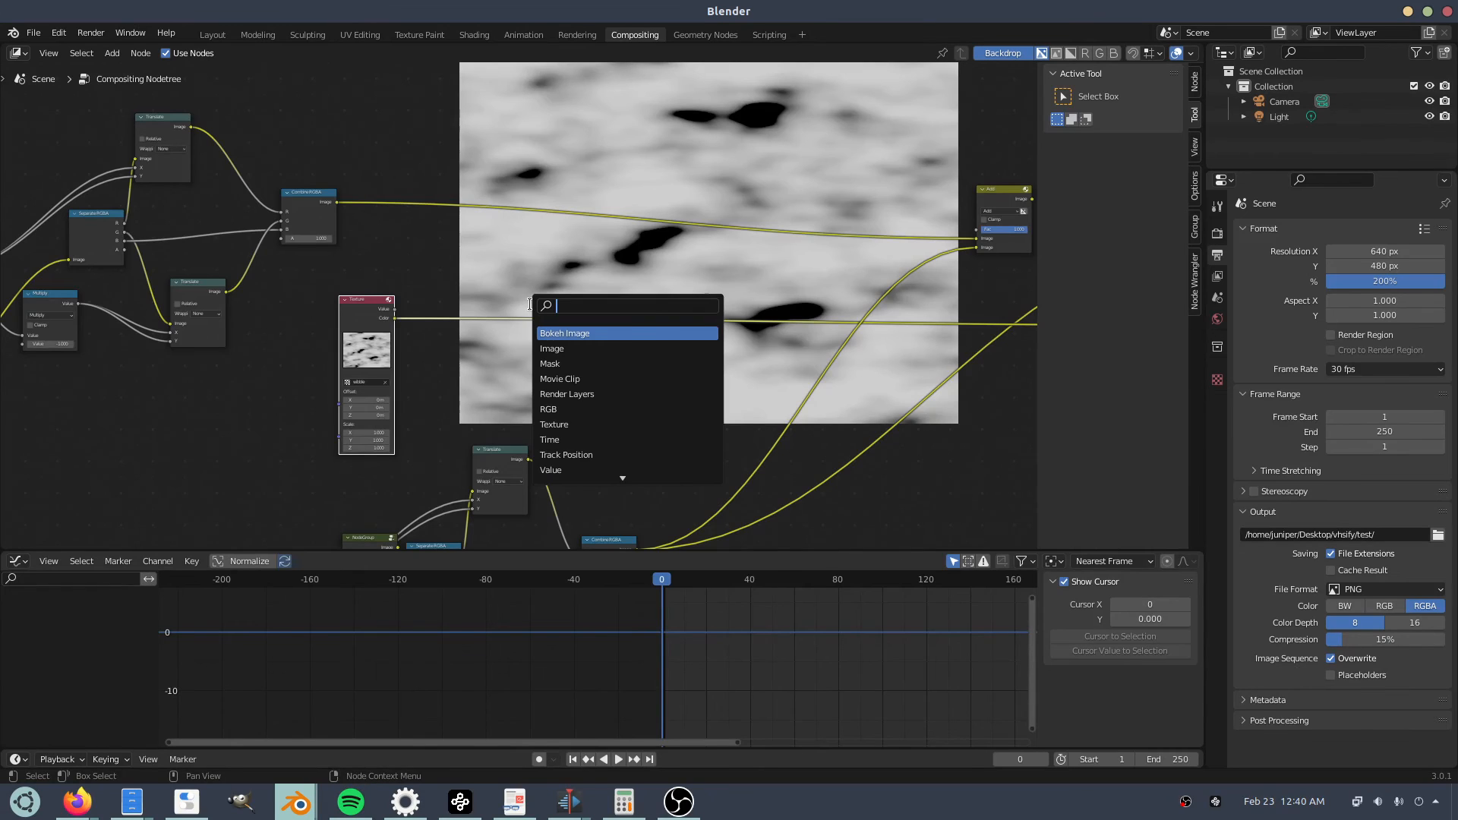
text(mi)
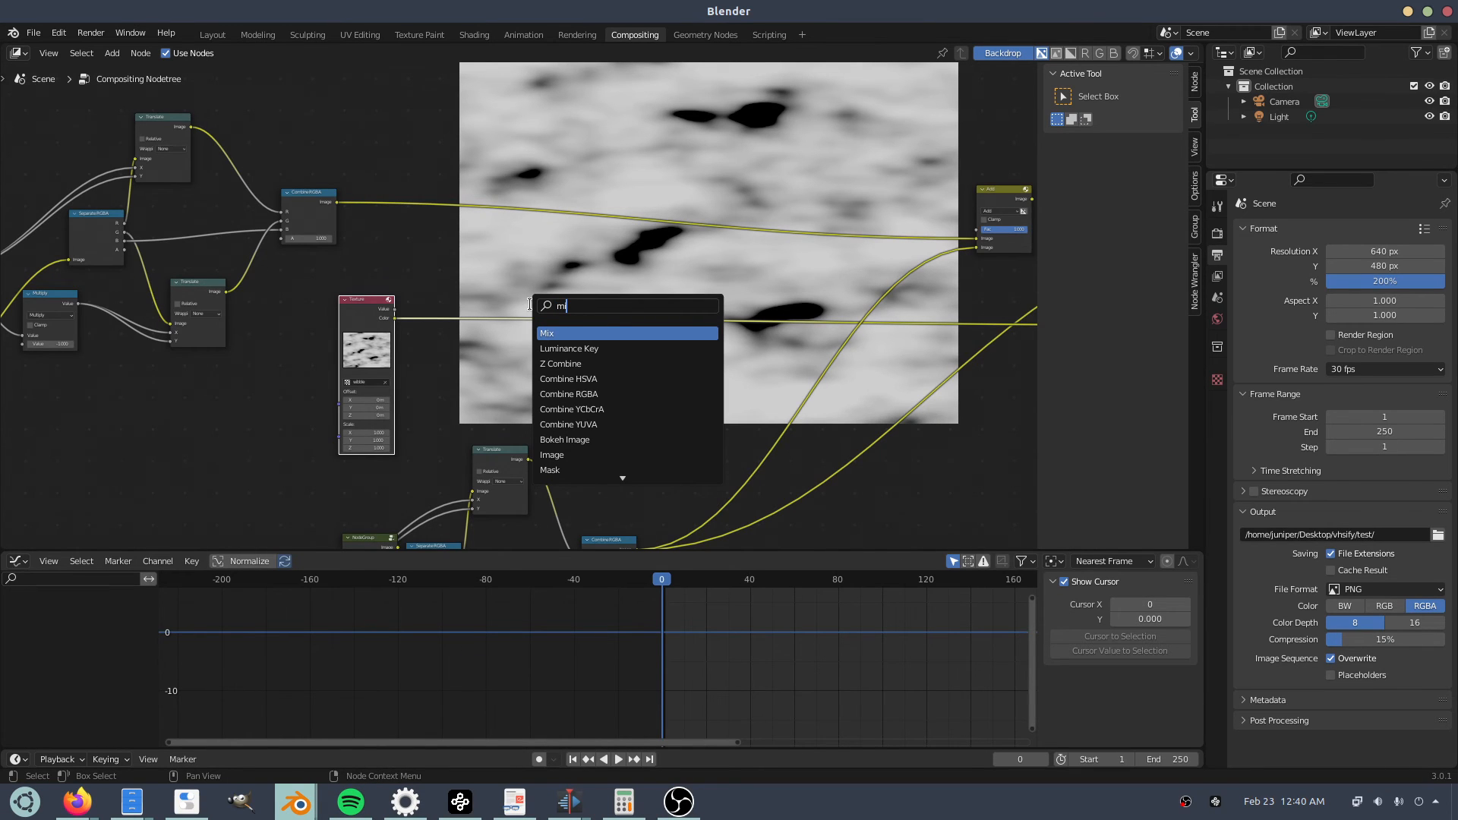
key(BackSpace)
key(BackSpace)
text(mix)
key(Return)
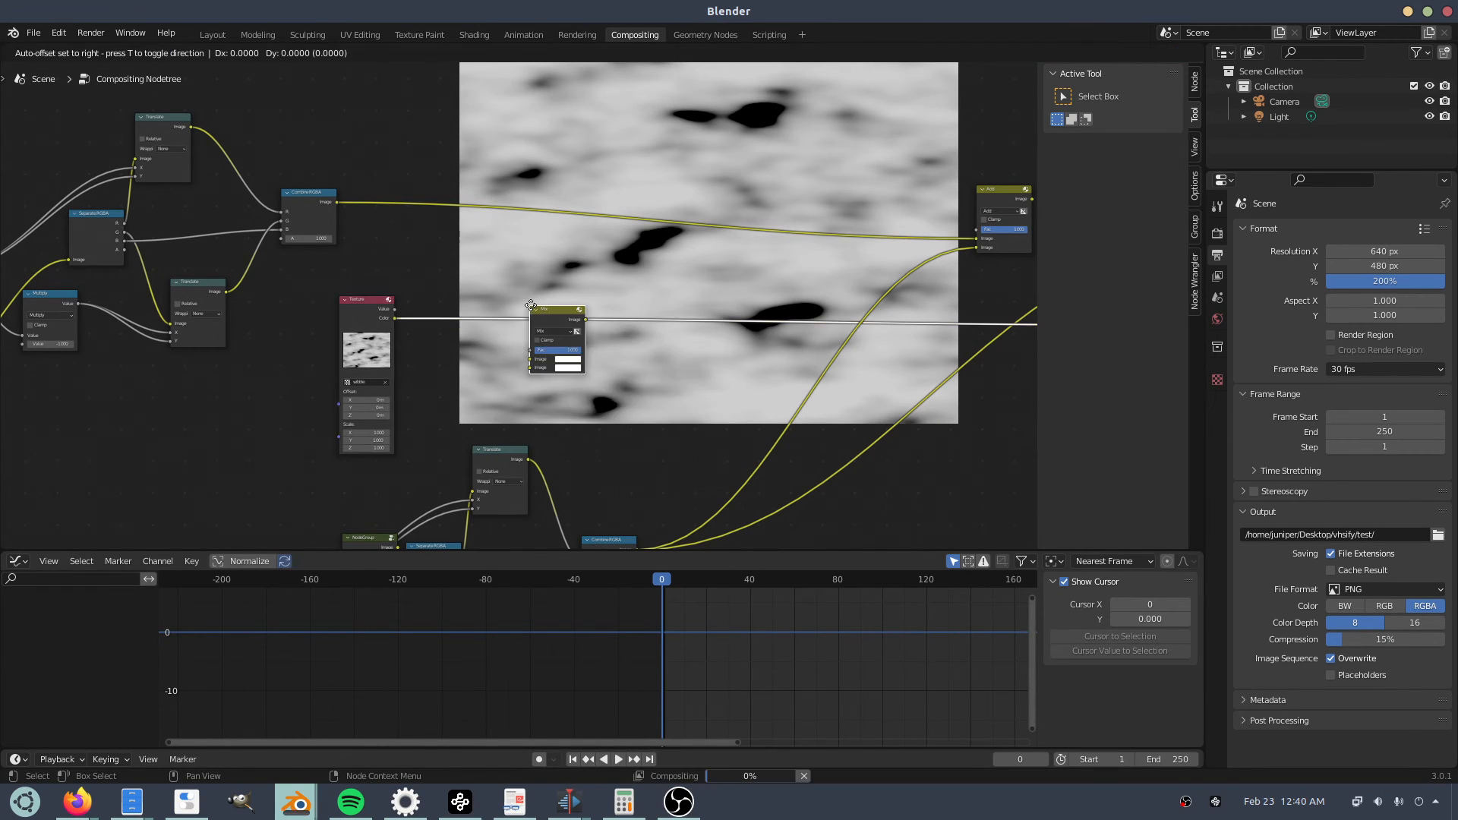
click(529, 173)
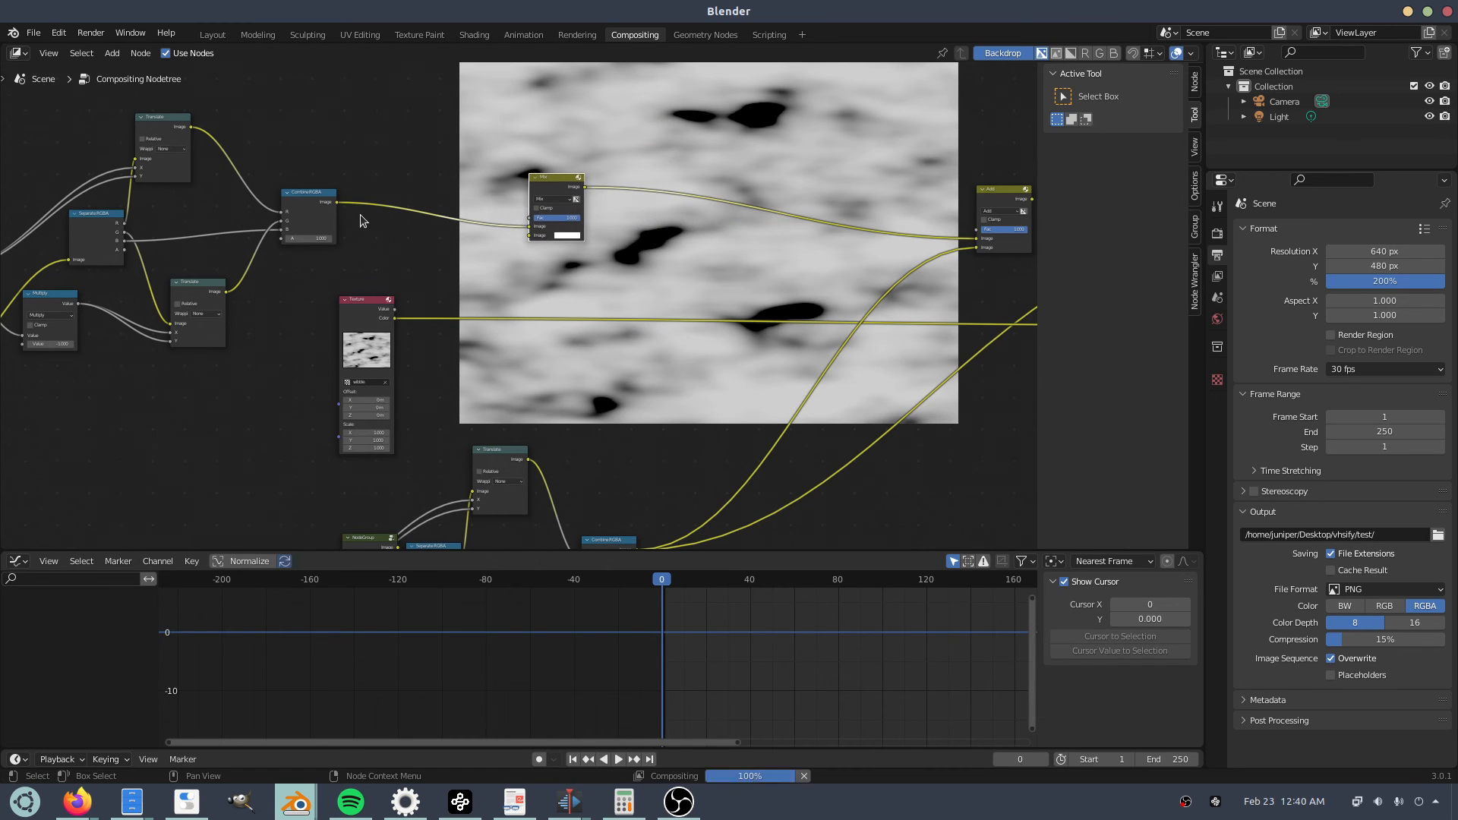
Connect Combine RGBA to the Mix node's second Image input and the wibble Texture's Color to Fac, moving the Texture node left.
drag(336, 202, 532, 235)
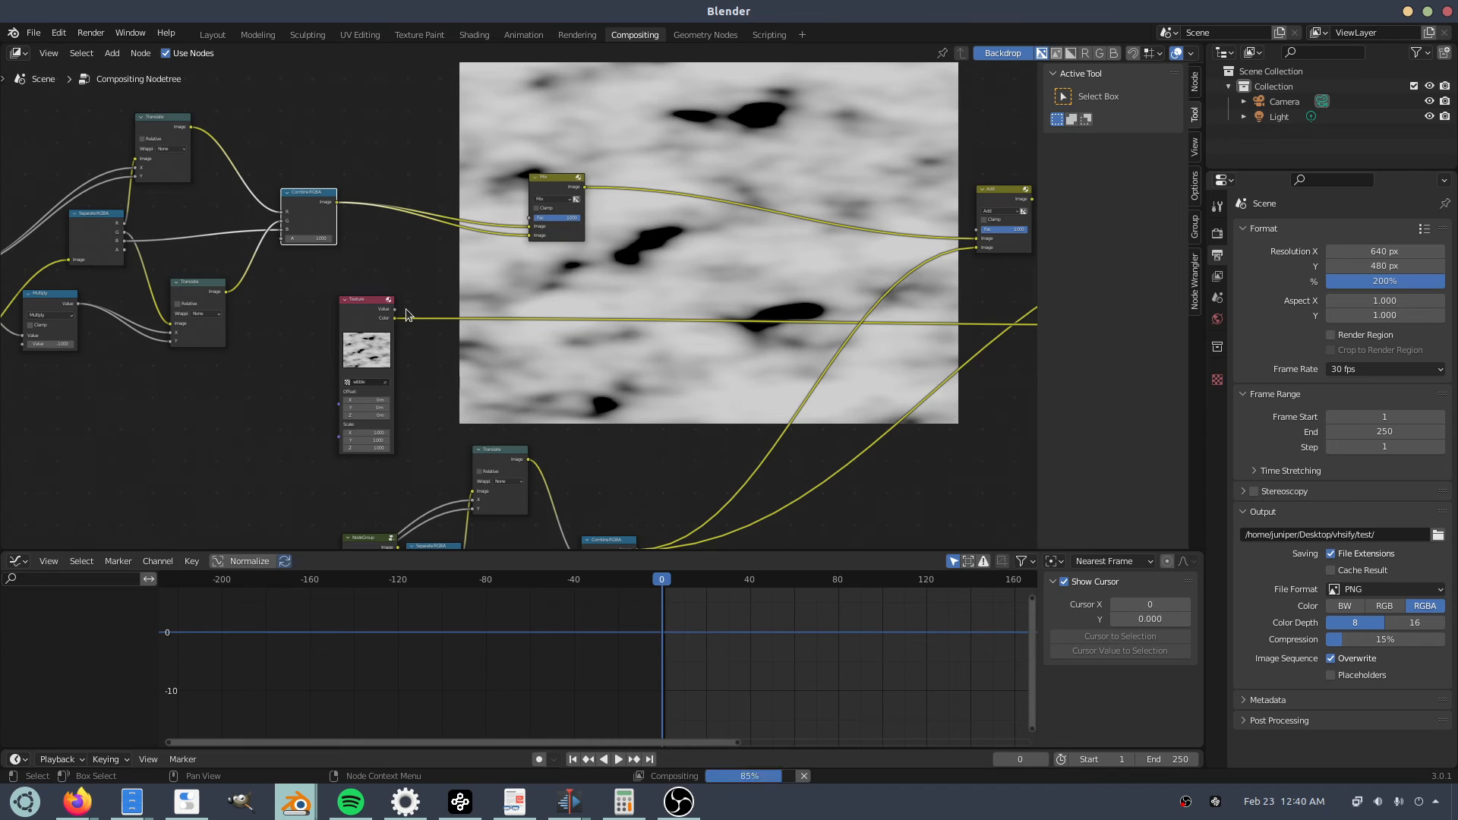
drag(393, 321, 530, 217)
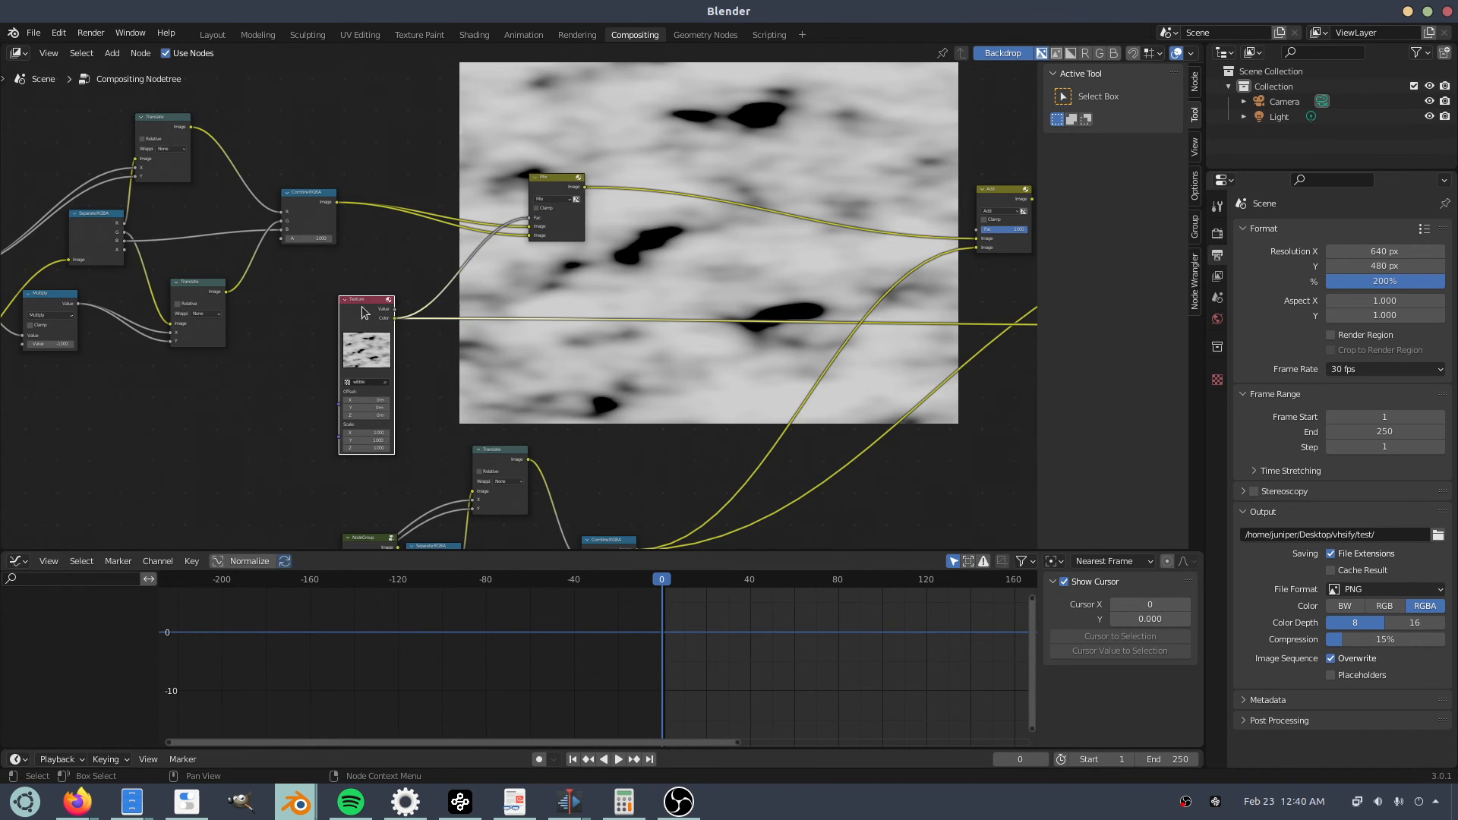
drag(363, 311, 316, 327)
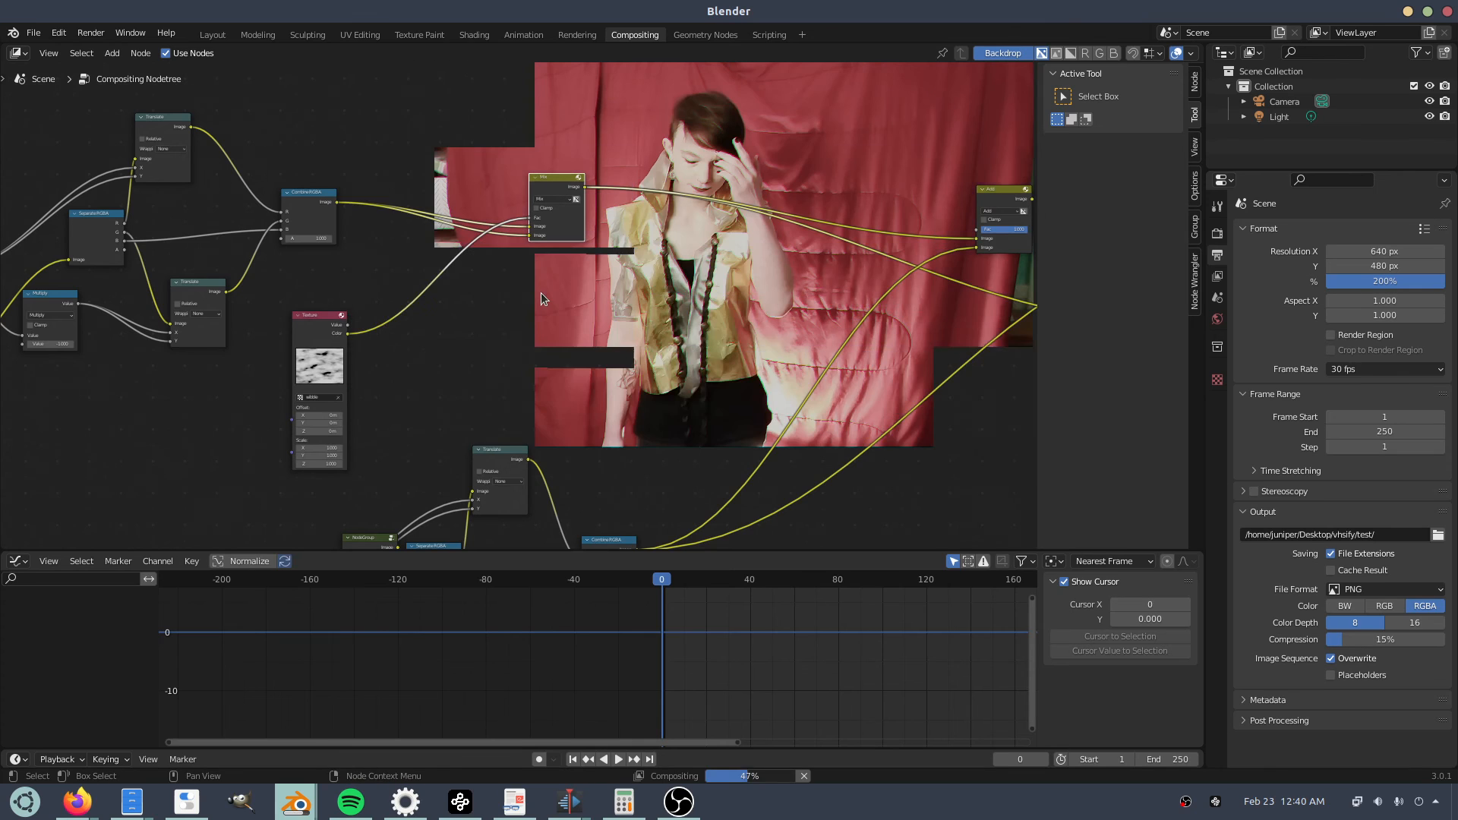
Insert a Translate node between Combine RGBA and the Mix node's second Image input.
key(shift+a)
click(540, 295)
text(trans)
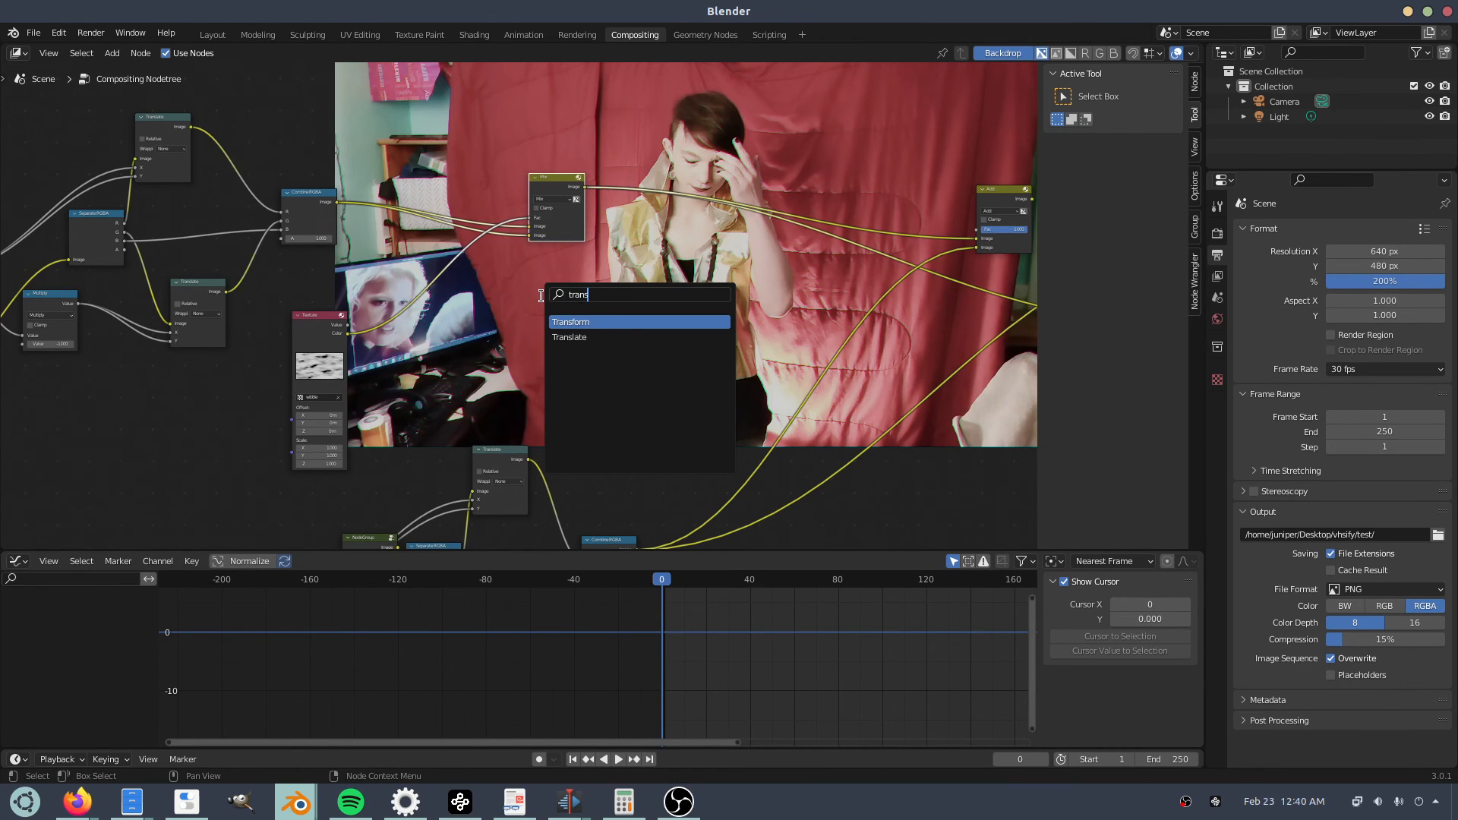
key(Down)
key(Return)
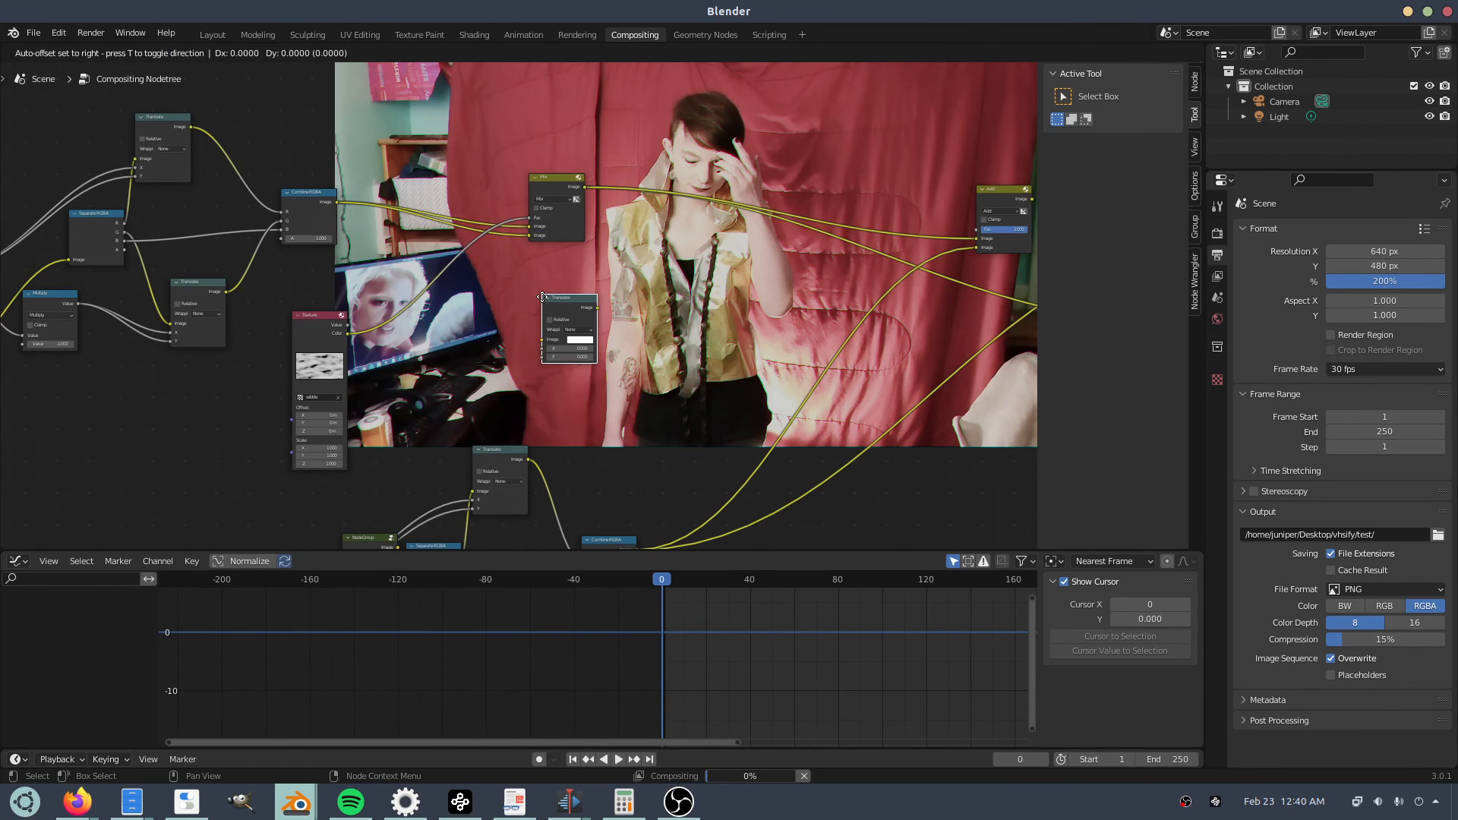
click(397, 219)
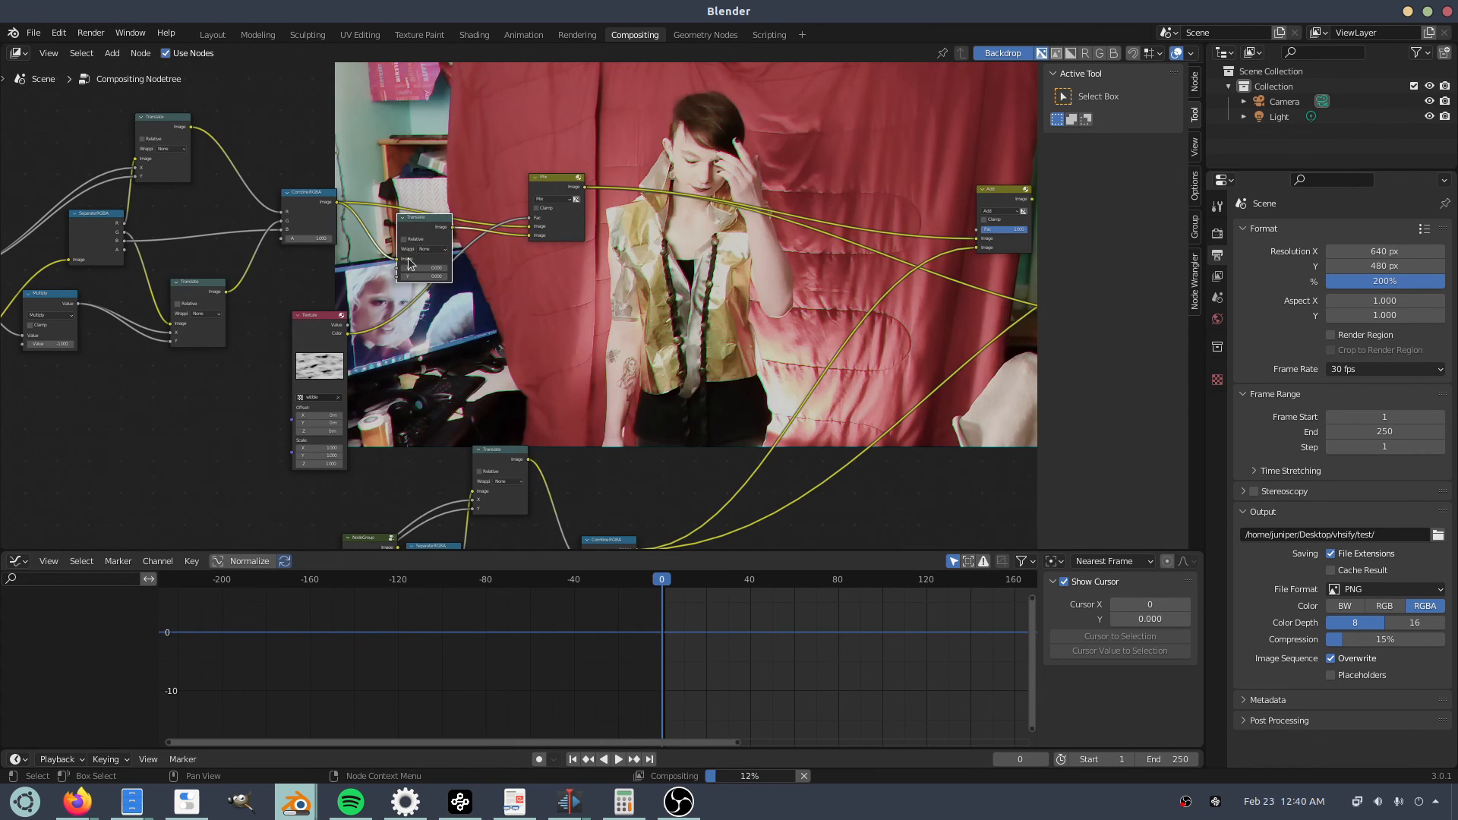
Set the new Translate node's X offset to 5 and move the node slightly away from the Mix node.
scroll(425, 259, up, 3)
click(442, 242)
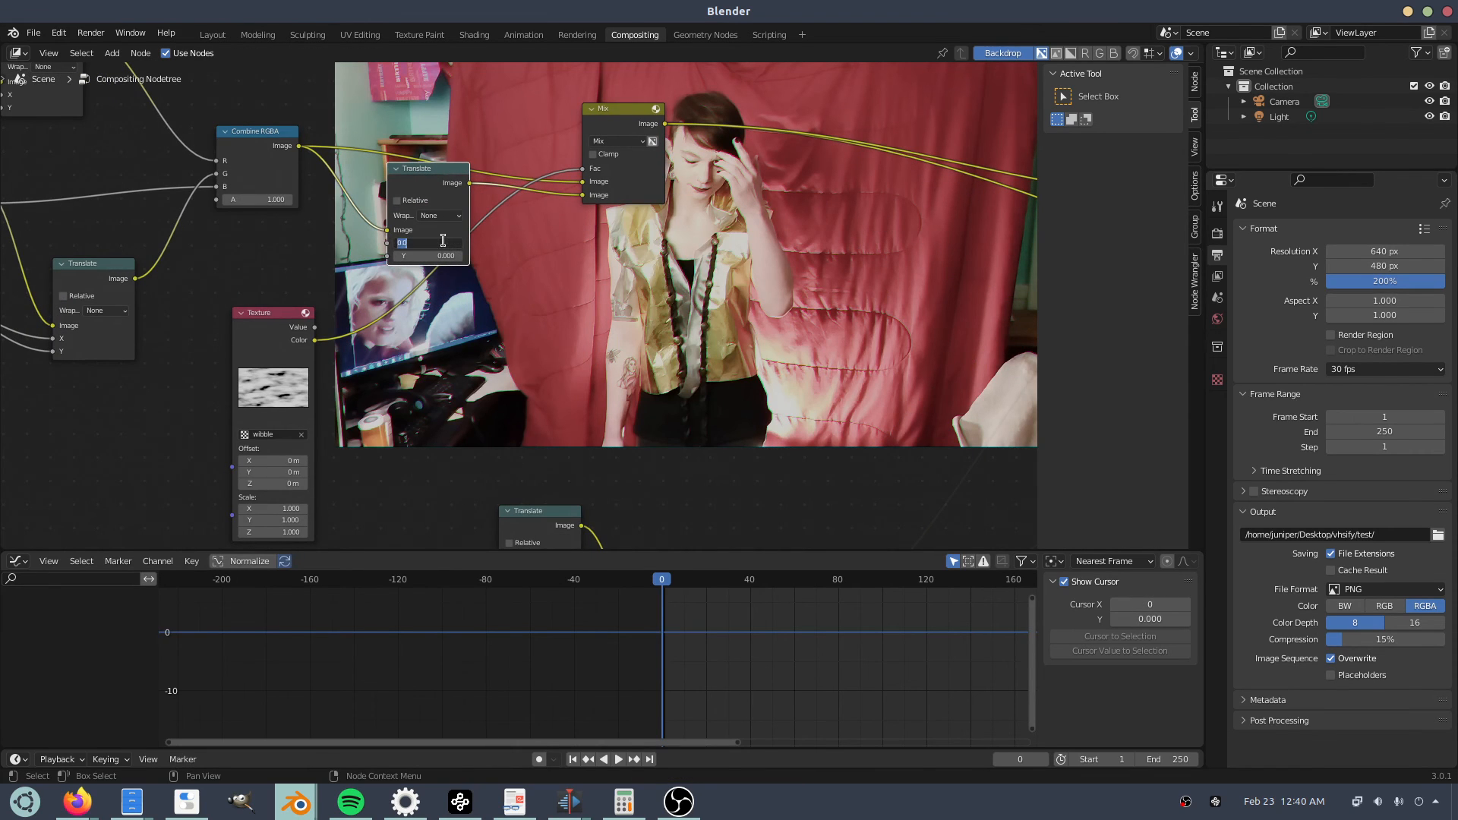
text(2)
key(Return)
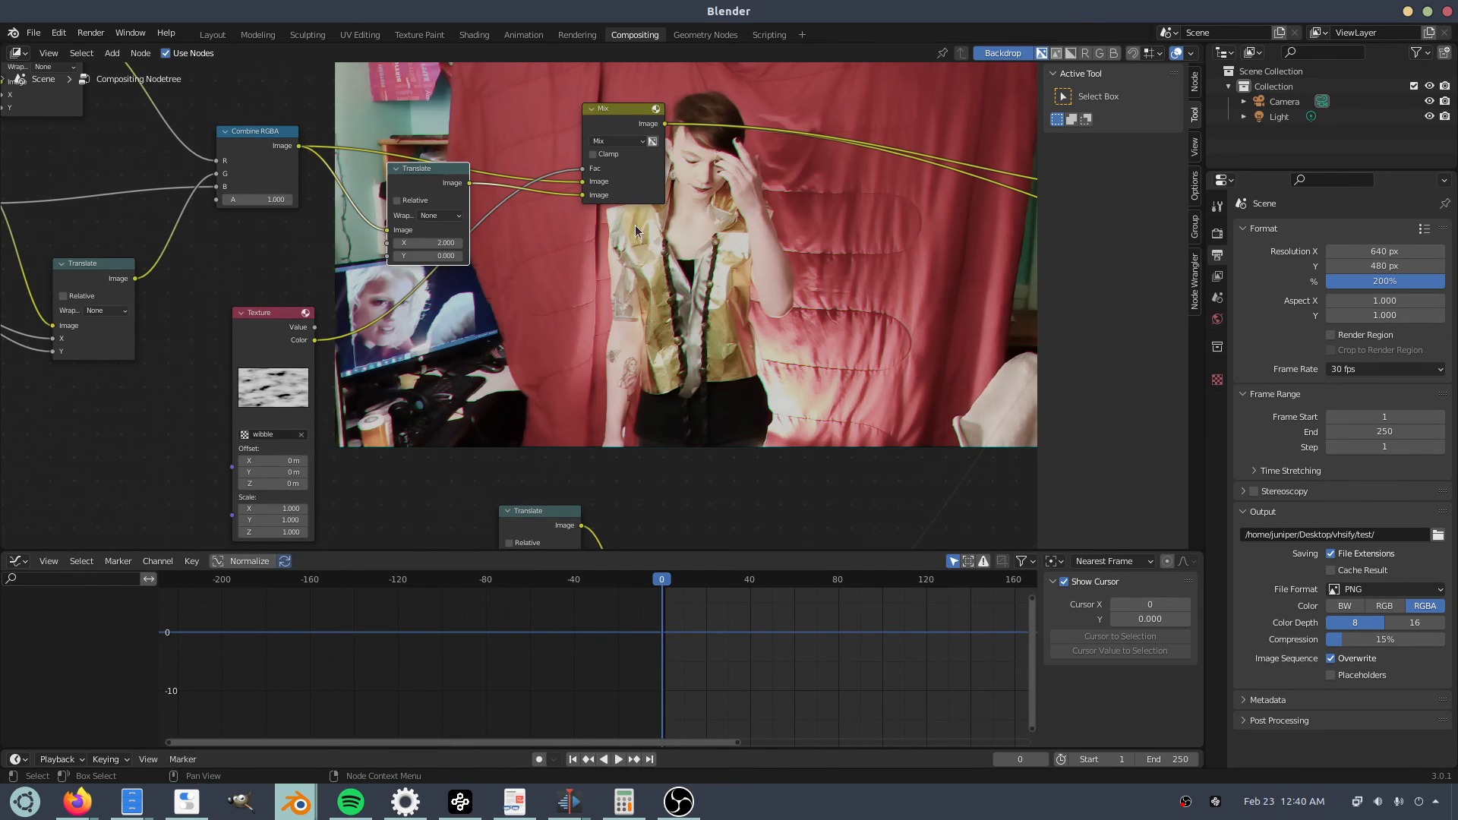
click(434, 242)
text(3)
key(Return)
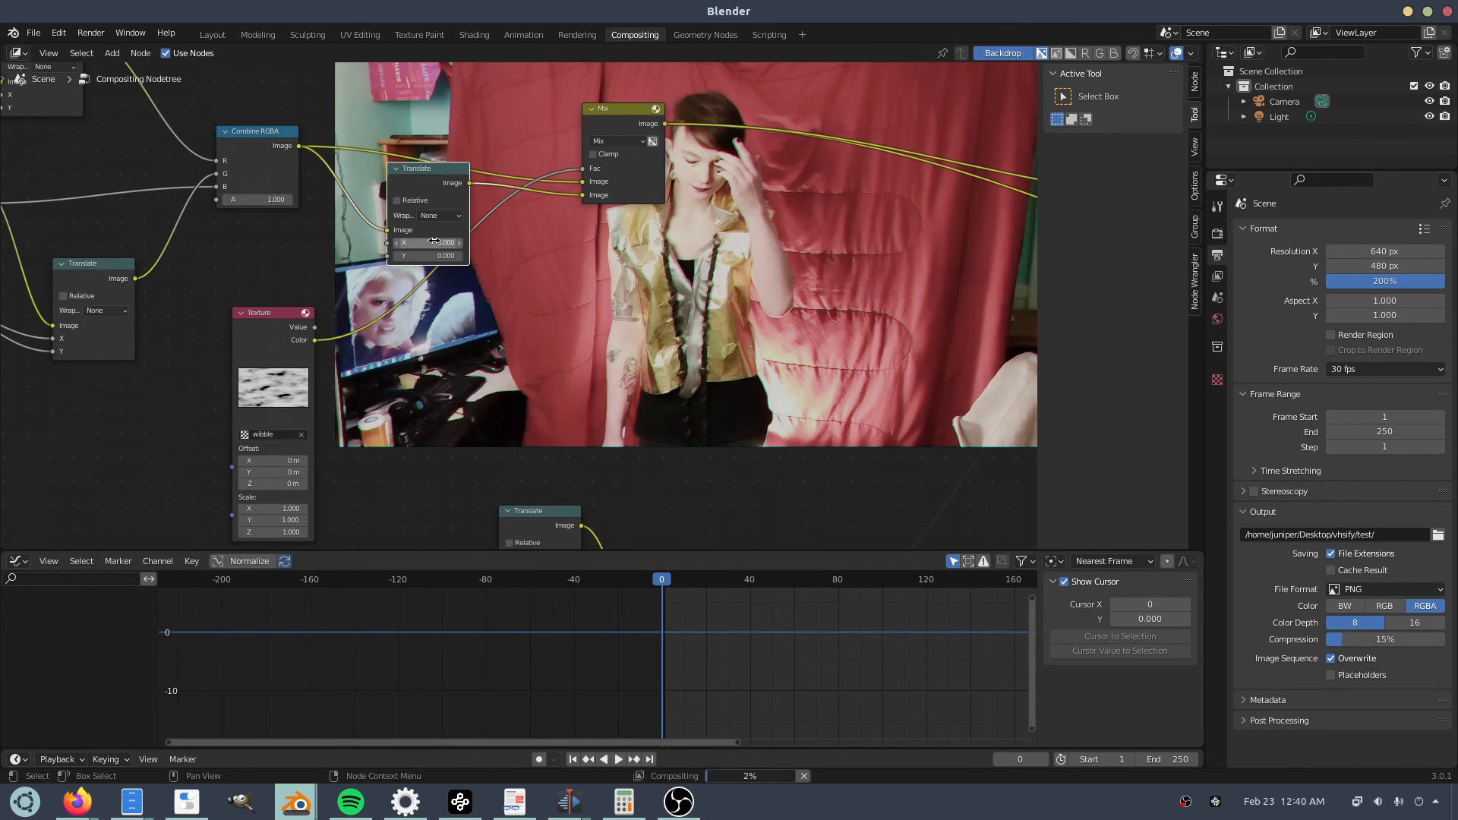
drag(434, 242, 456, 243)
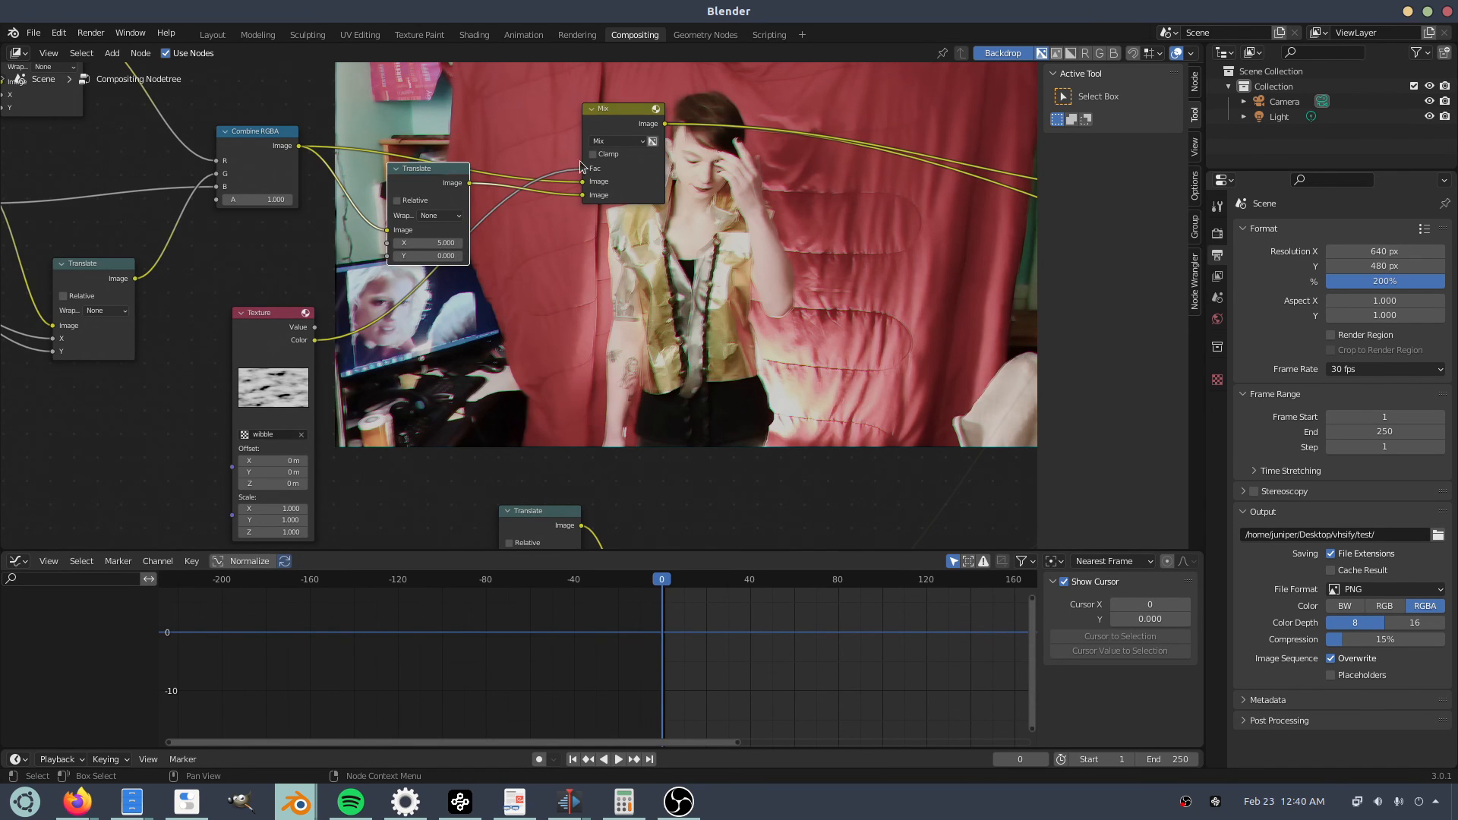
drag(456, 174, 427, 189)
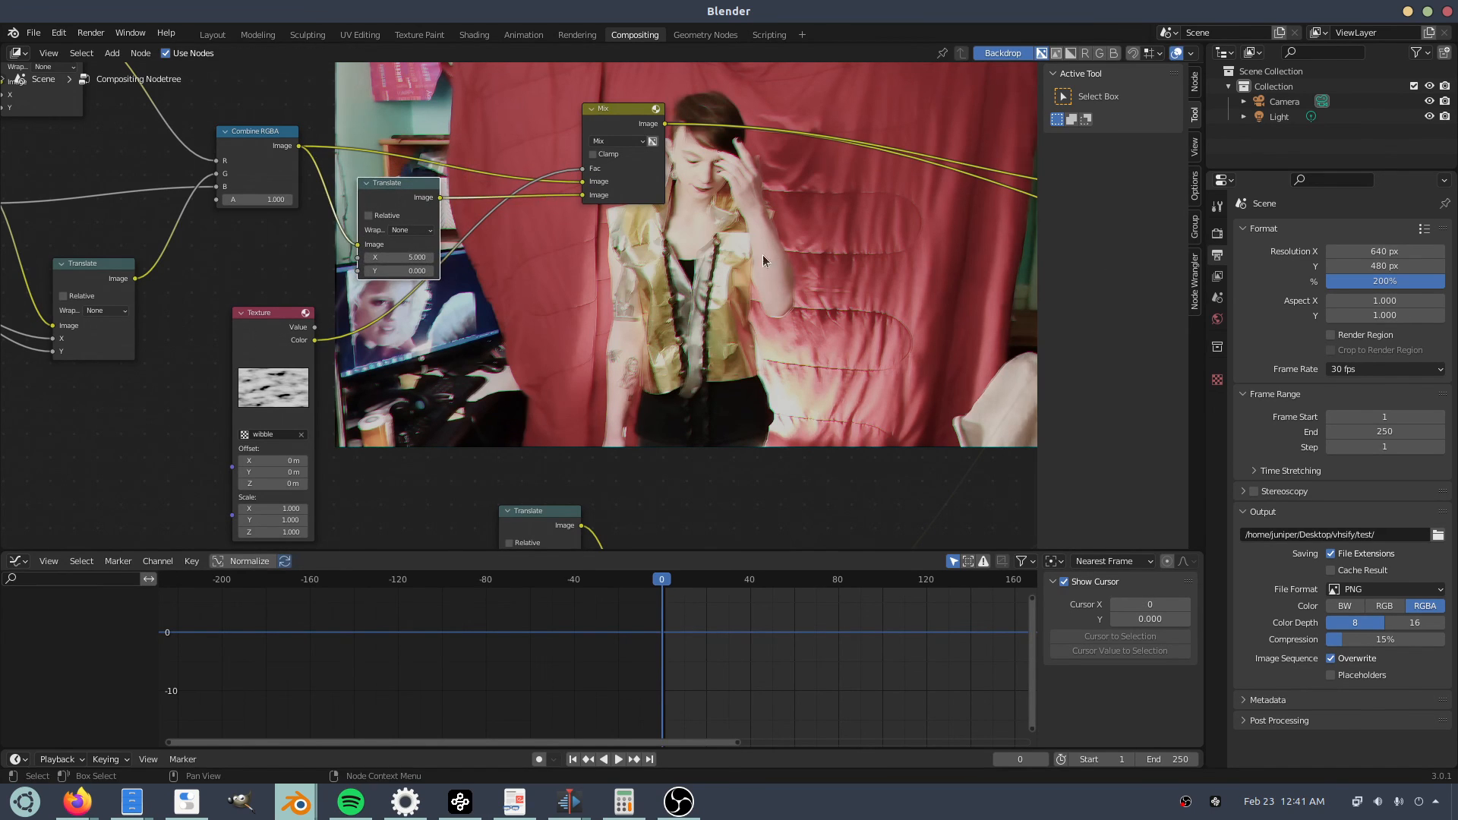
Insert a keyframe on the wibble Texture node's Offset values at frame 0.
middle_drag(754, 279, 674, 241)
scroll(560, 401, down, 5)
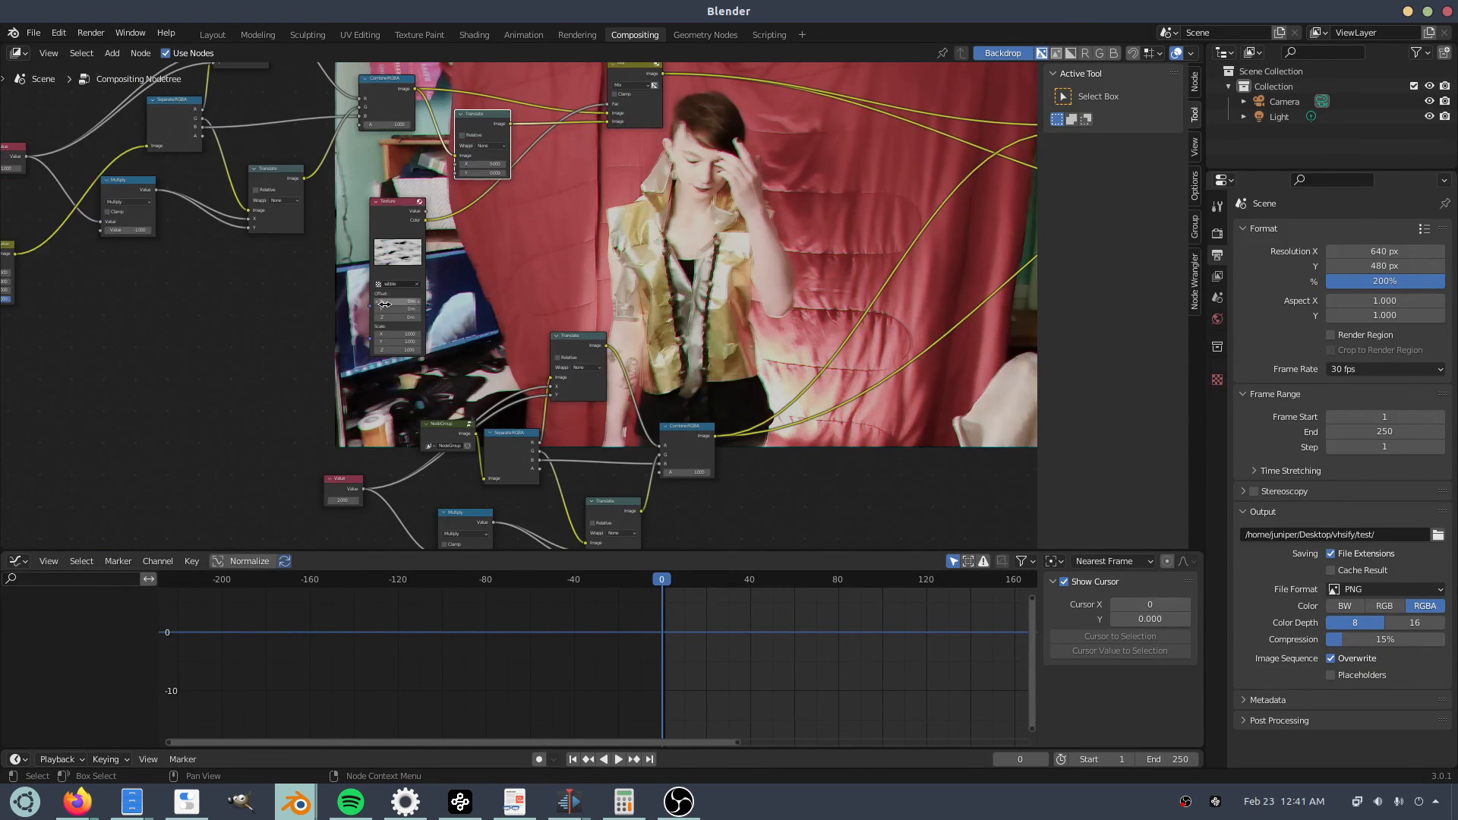
scroll(386, 334, up, 1)
scroll(385, 333, up, 3)
middle_drag(374, 331, 468, 284)
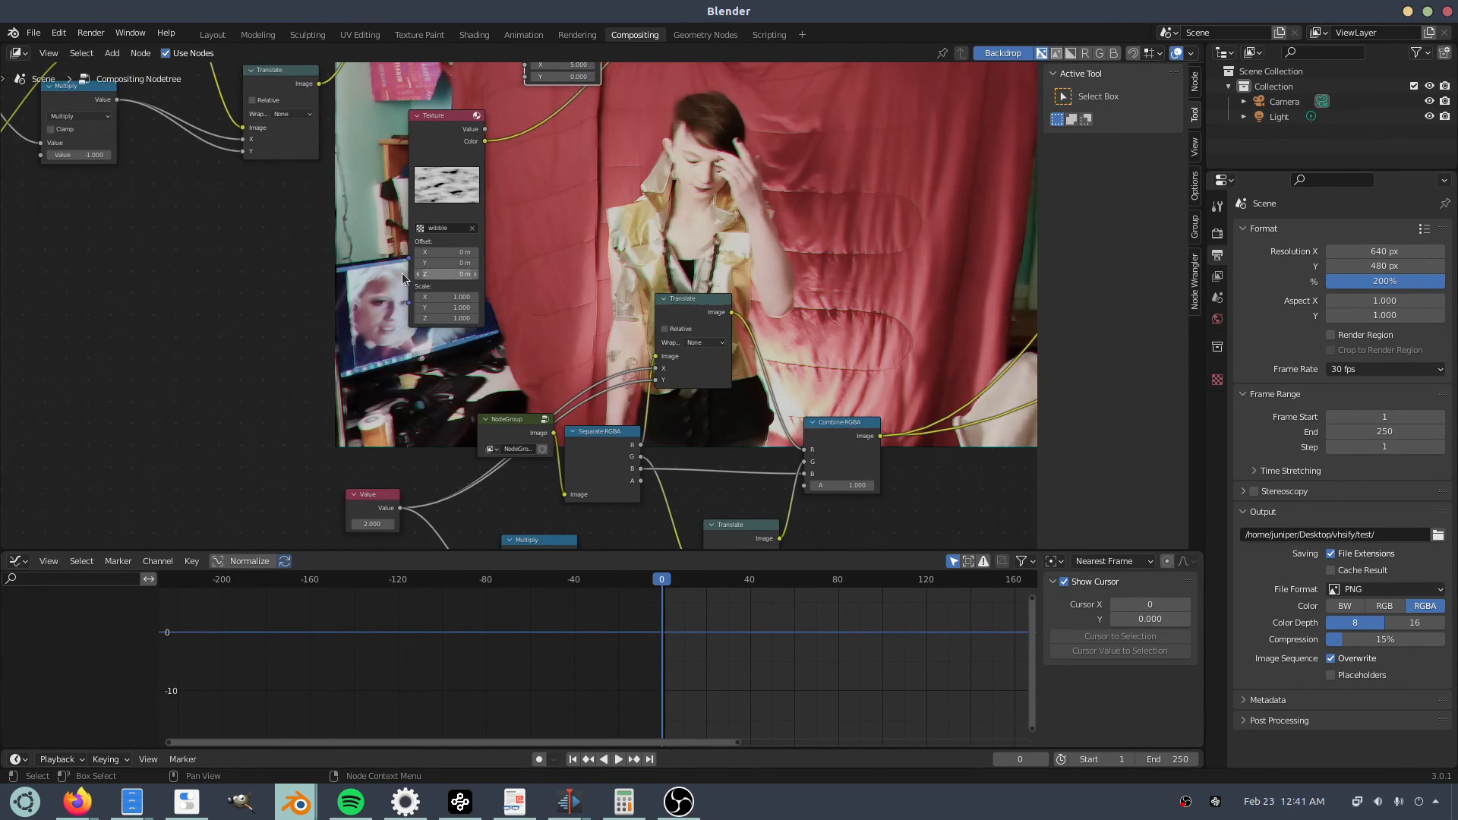
key(i)
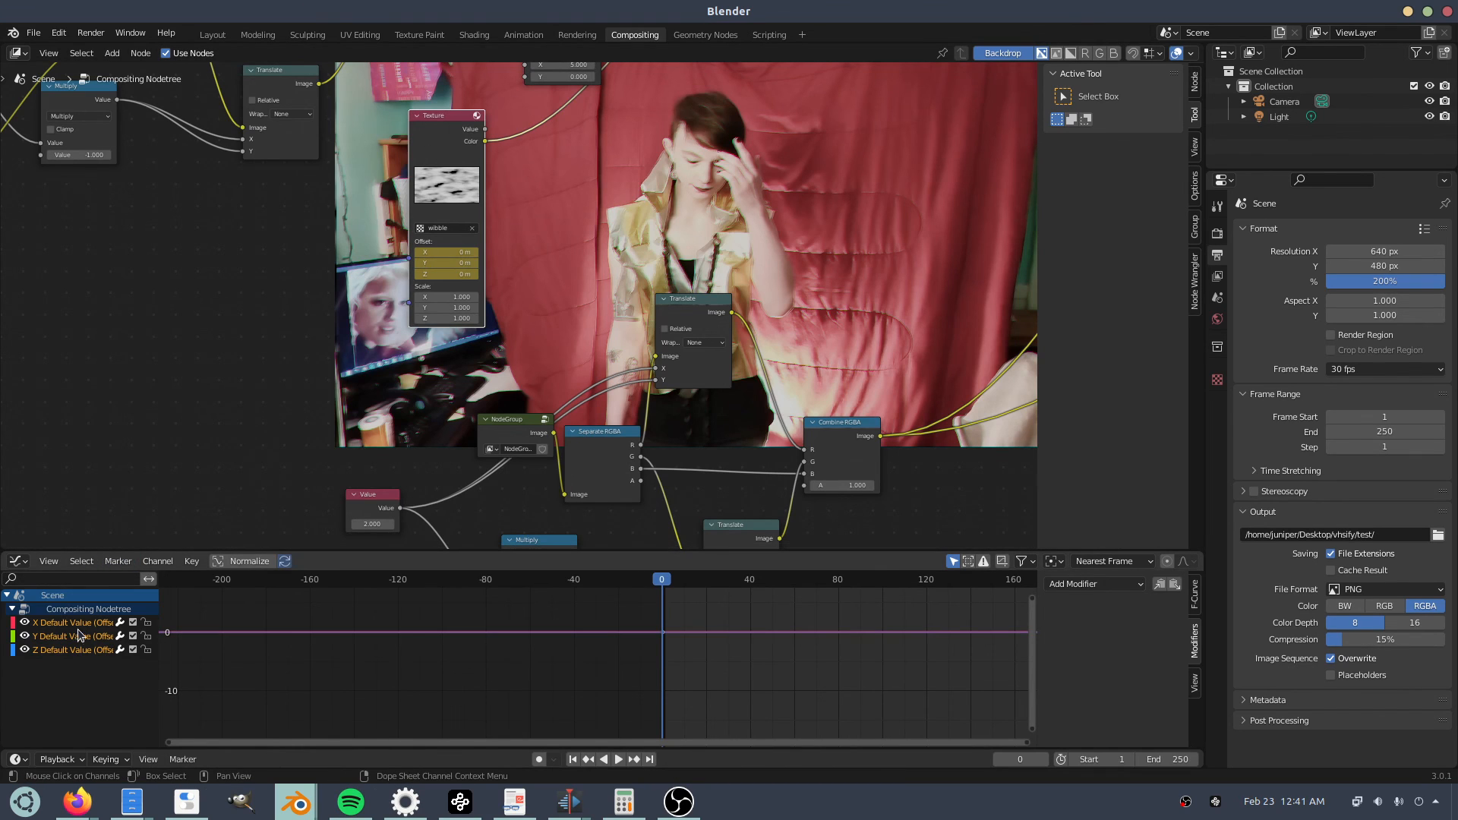
Add a Noise modifier to the wibble texture's Y offset curve and briefly play the animation.
click(82, 637)
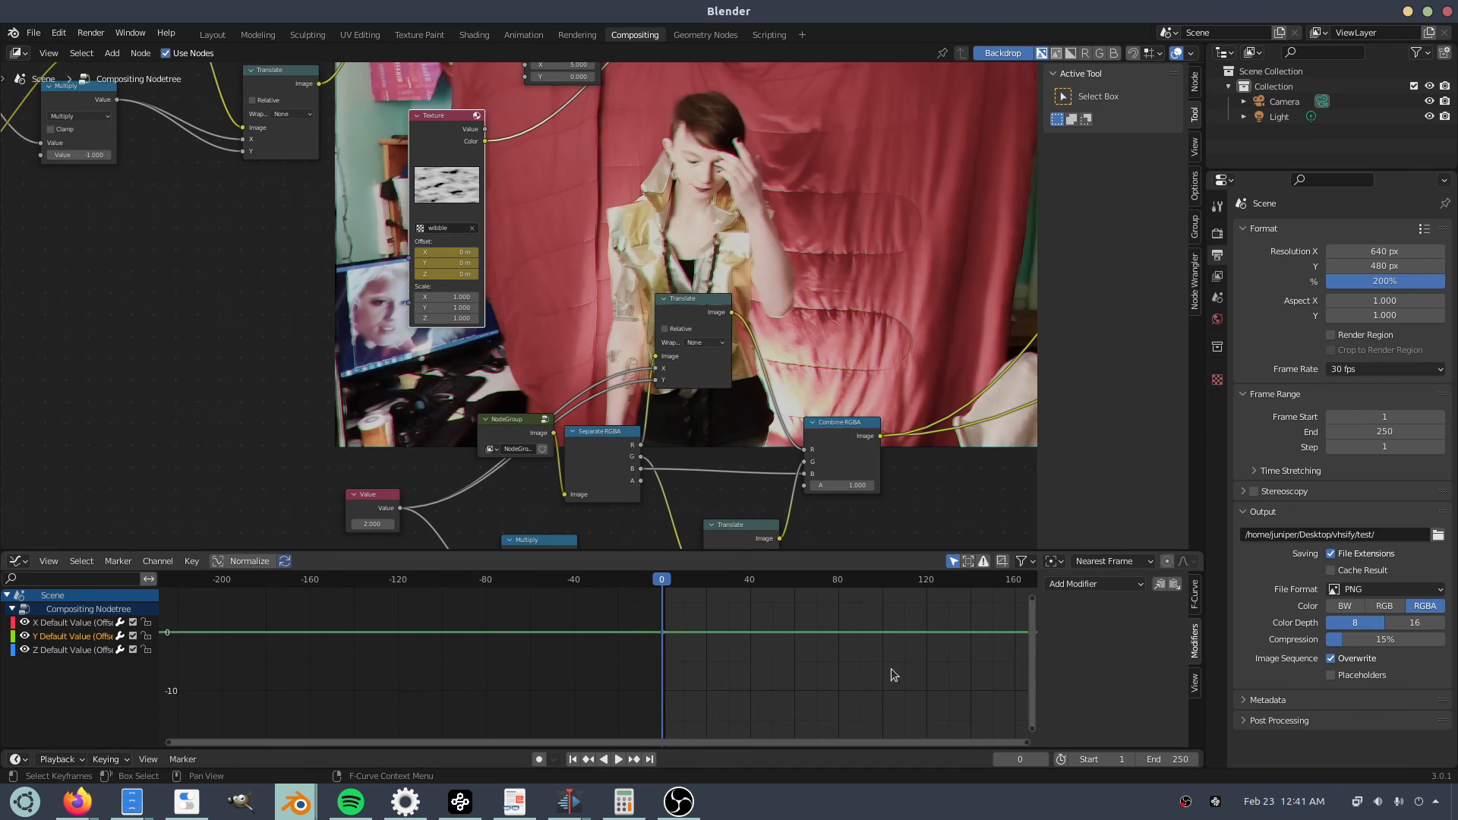
click(1082, 584)
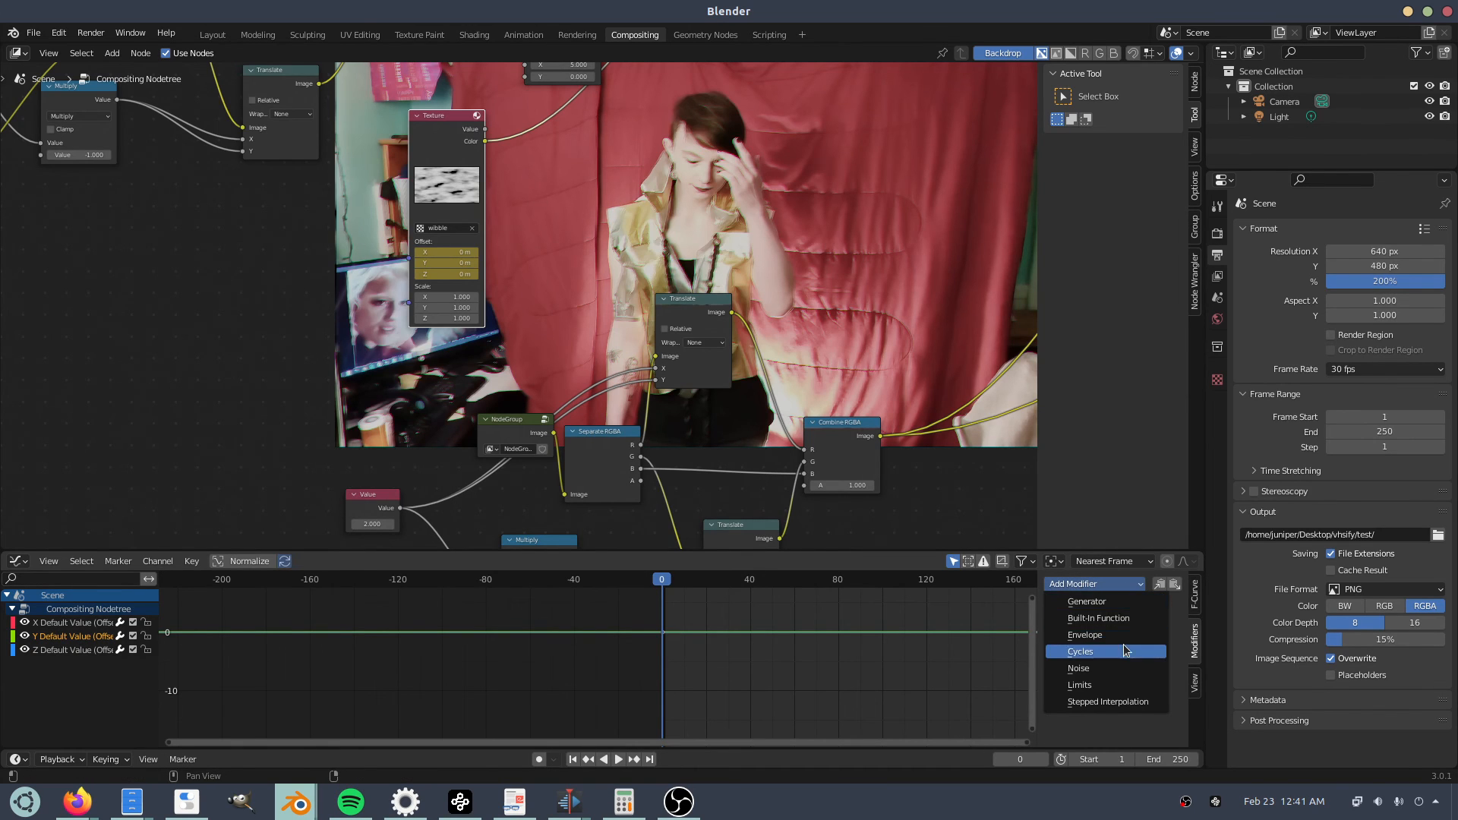
click(1106, 667)
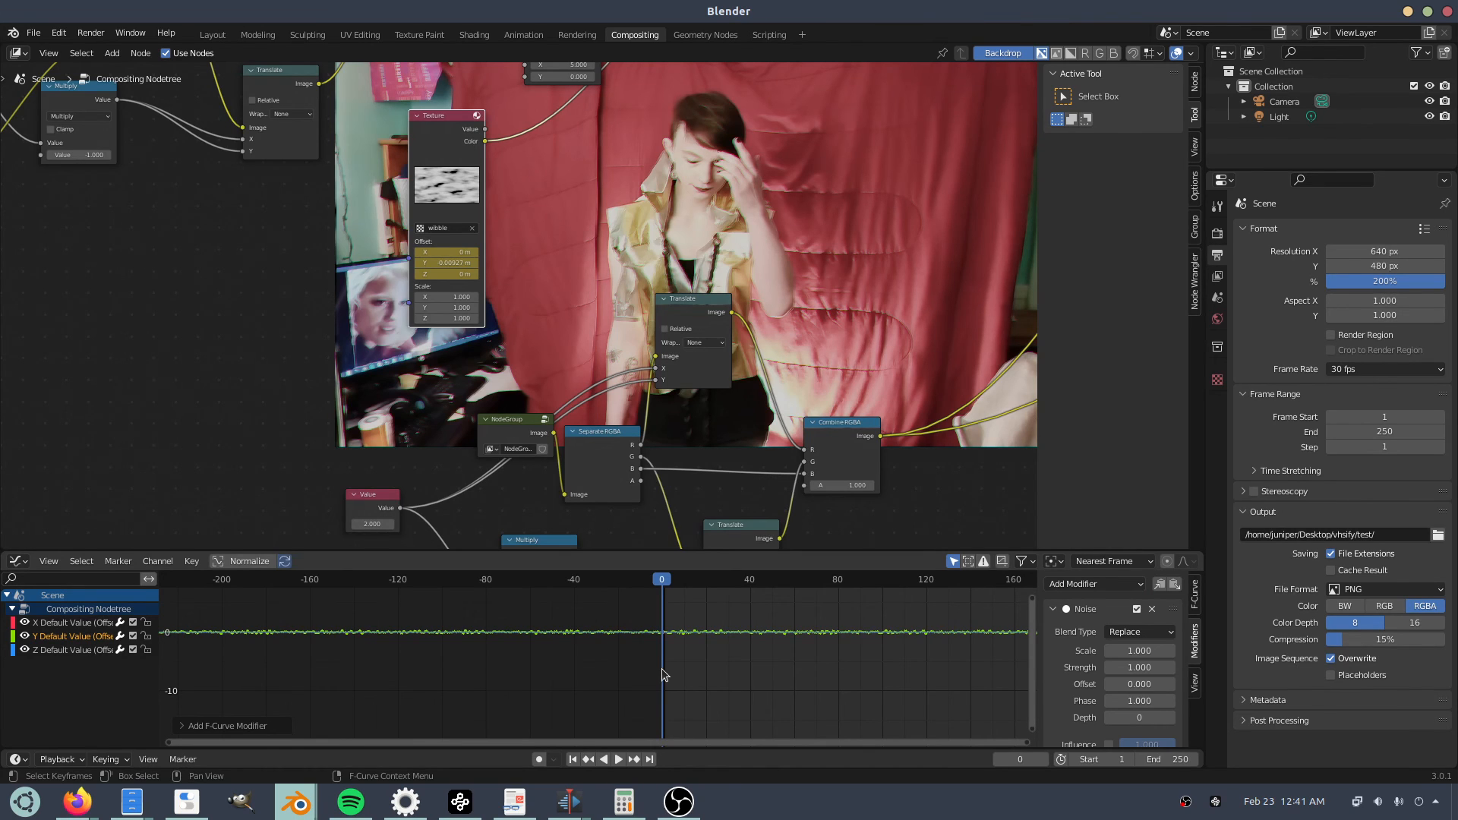
key(space)
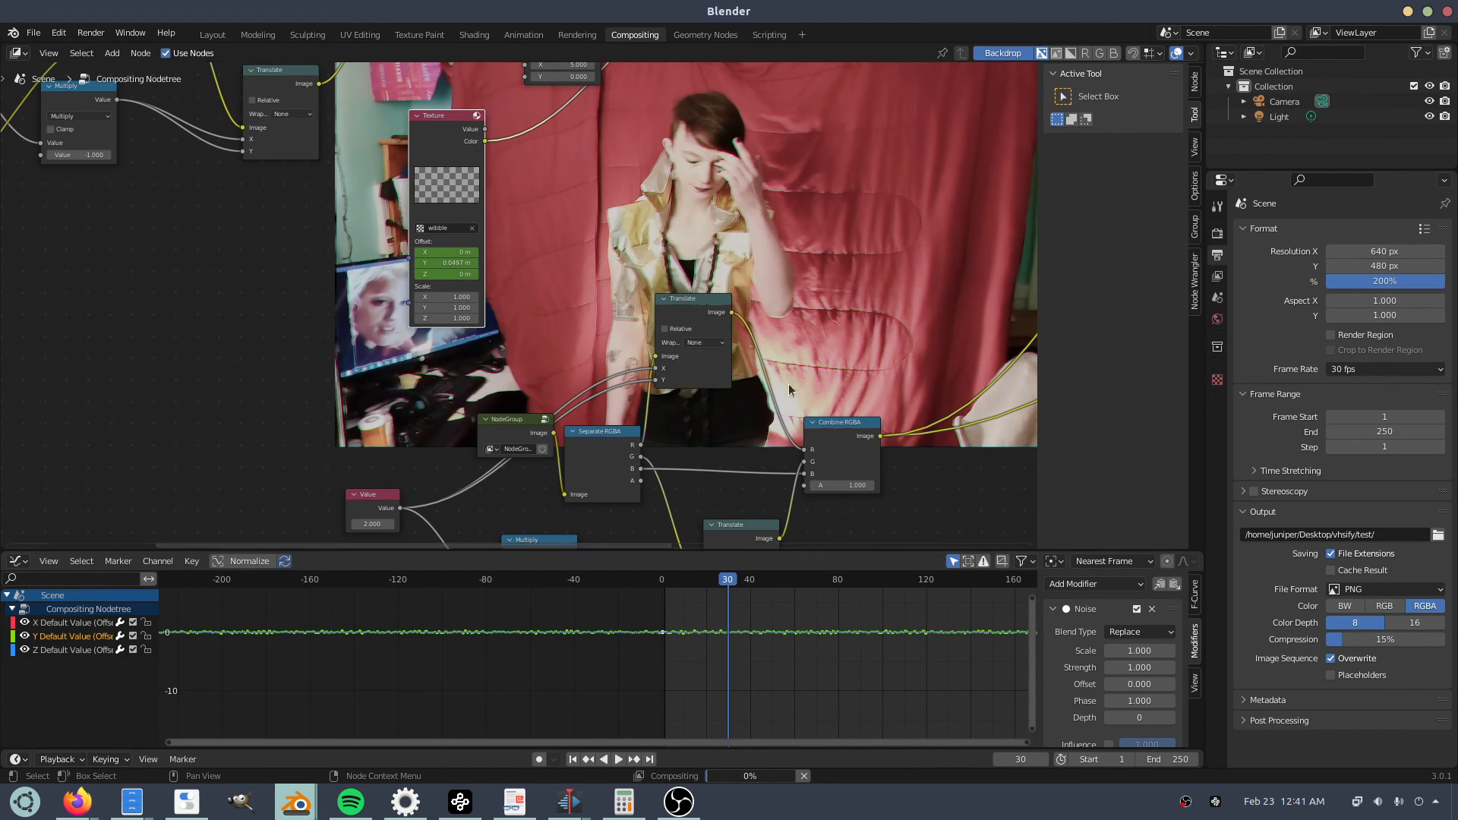
middle_drag(788, 385, 579, 486)
scroll(533, 443, down, 6)
key(space)
scroll(617, 346, down, 1)
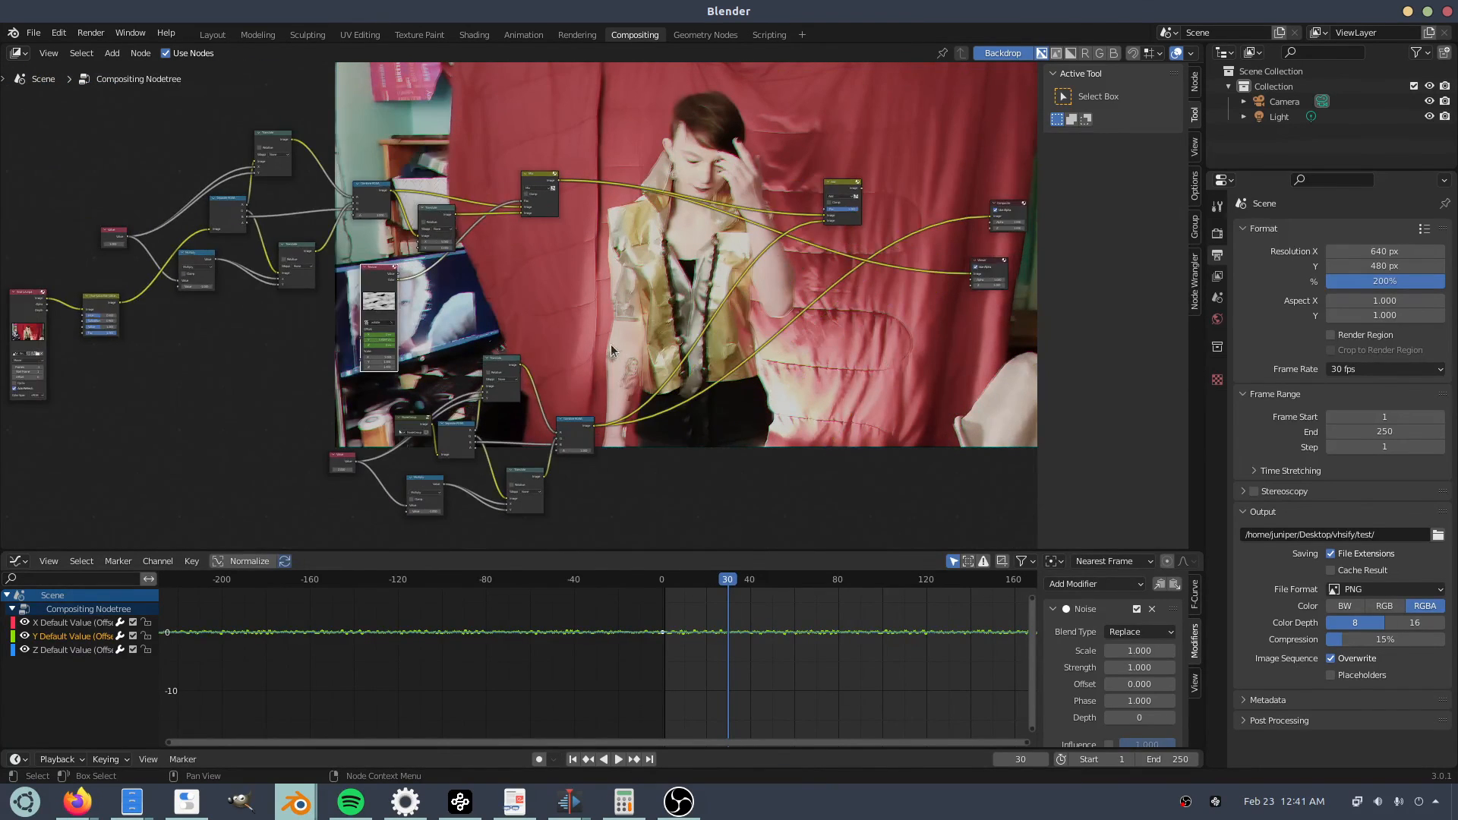
Add a new Texture node to the compositor above the footage's wibble Mix node.
middle_drag(611, 344, 568, 498)
click(562, 230)
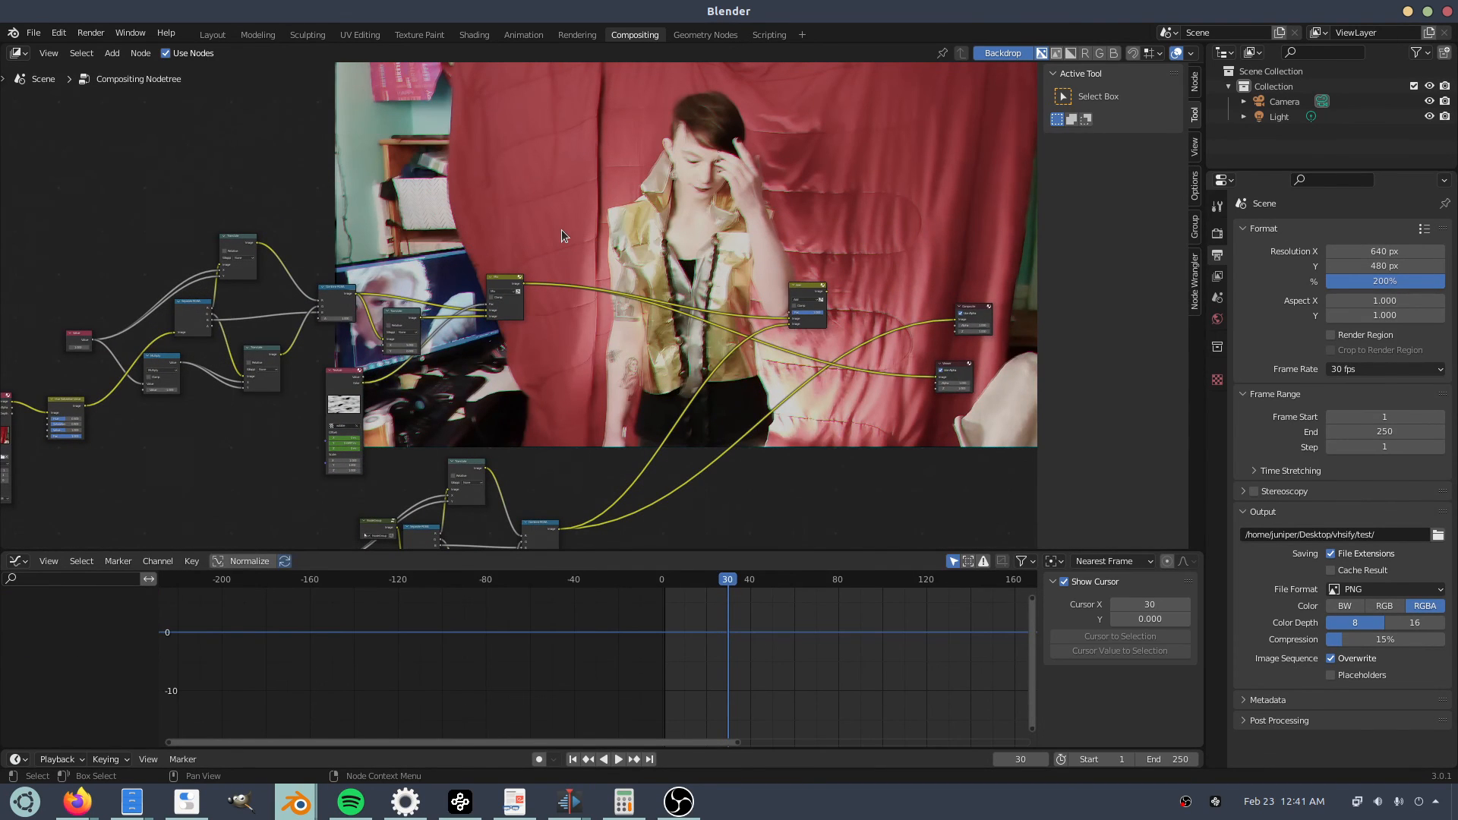
middle_drag(569, 368, 505, 433)
scroll(507, 439, up, 2)
key(shift+a)
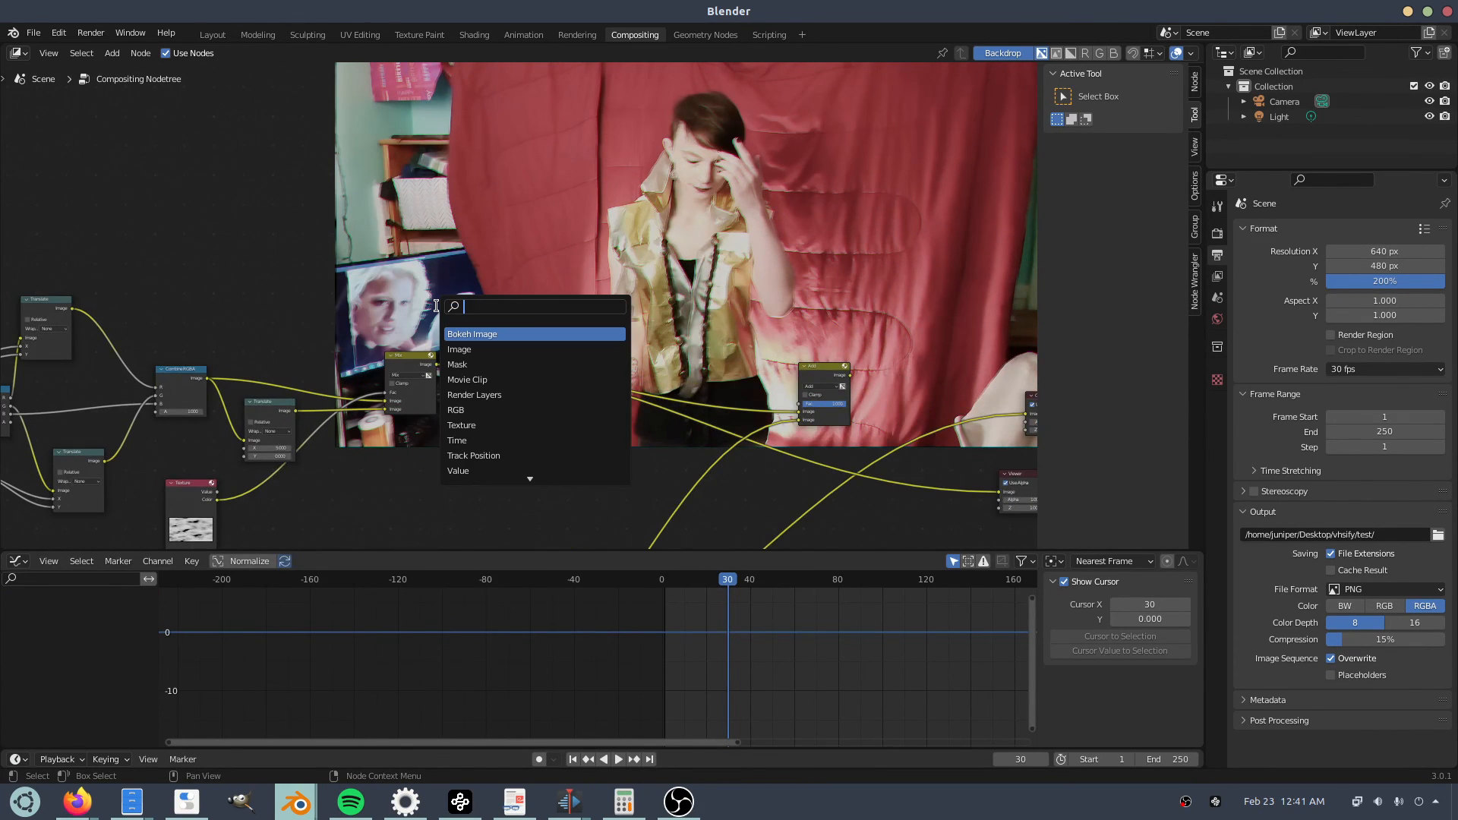
text(text)
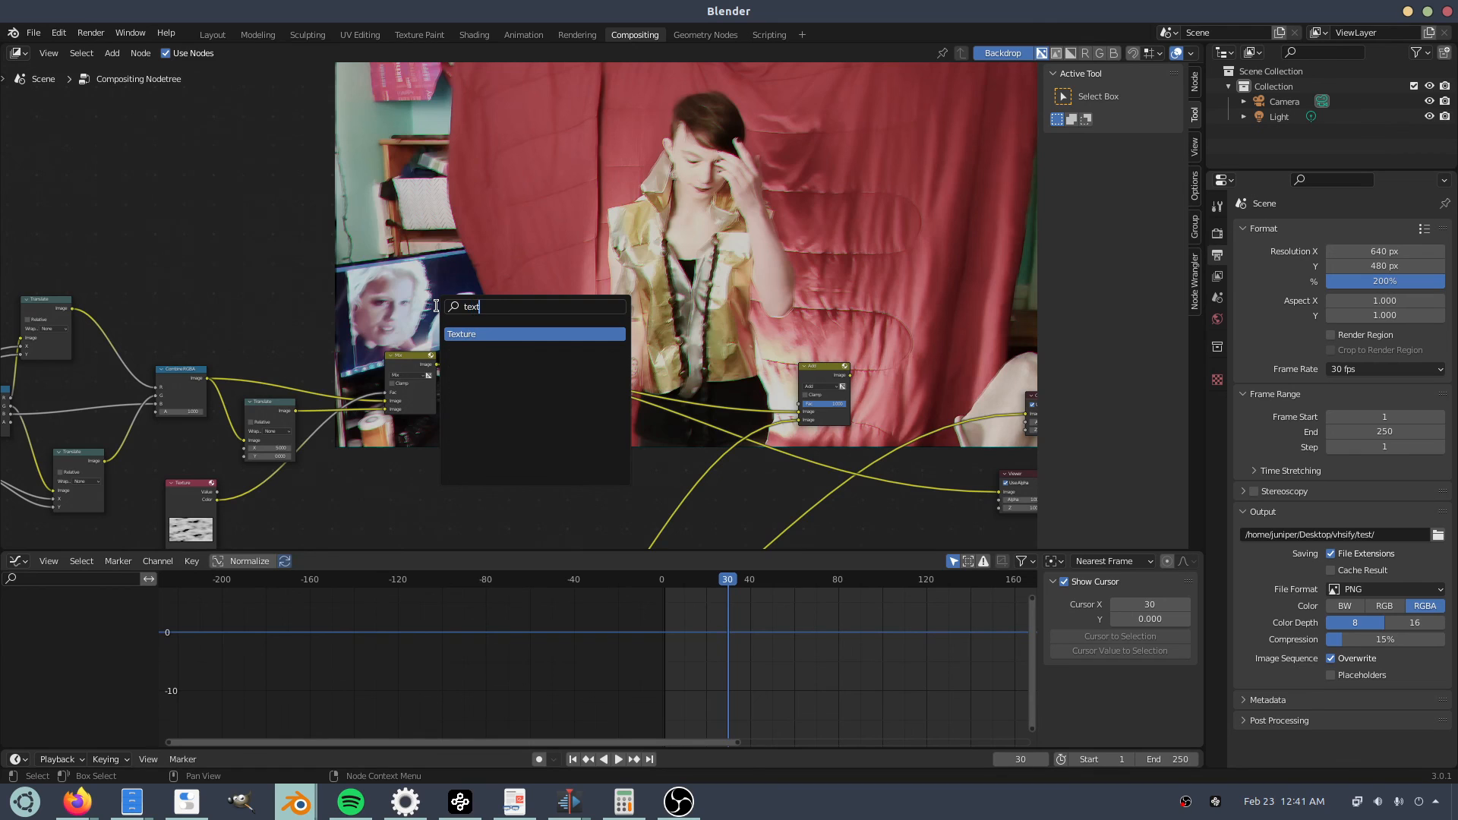
key(Return)
click(429, 161)
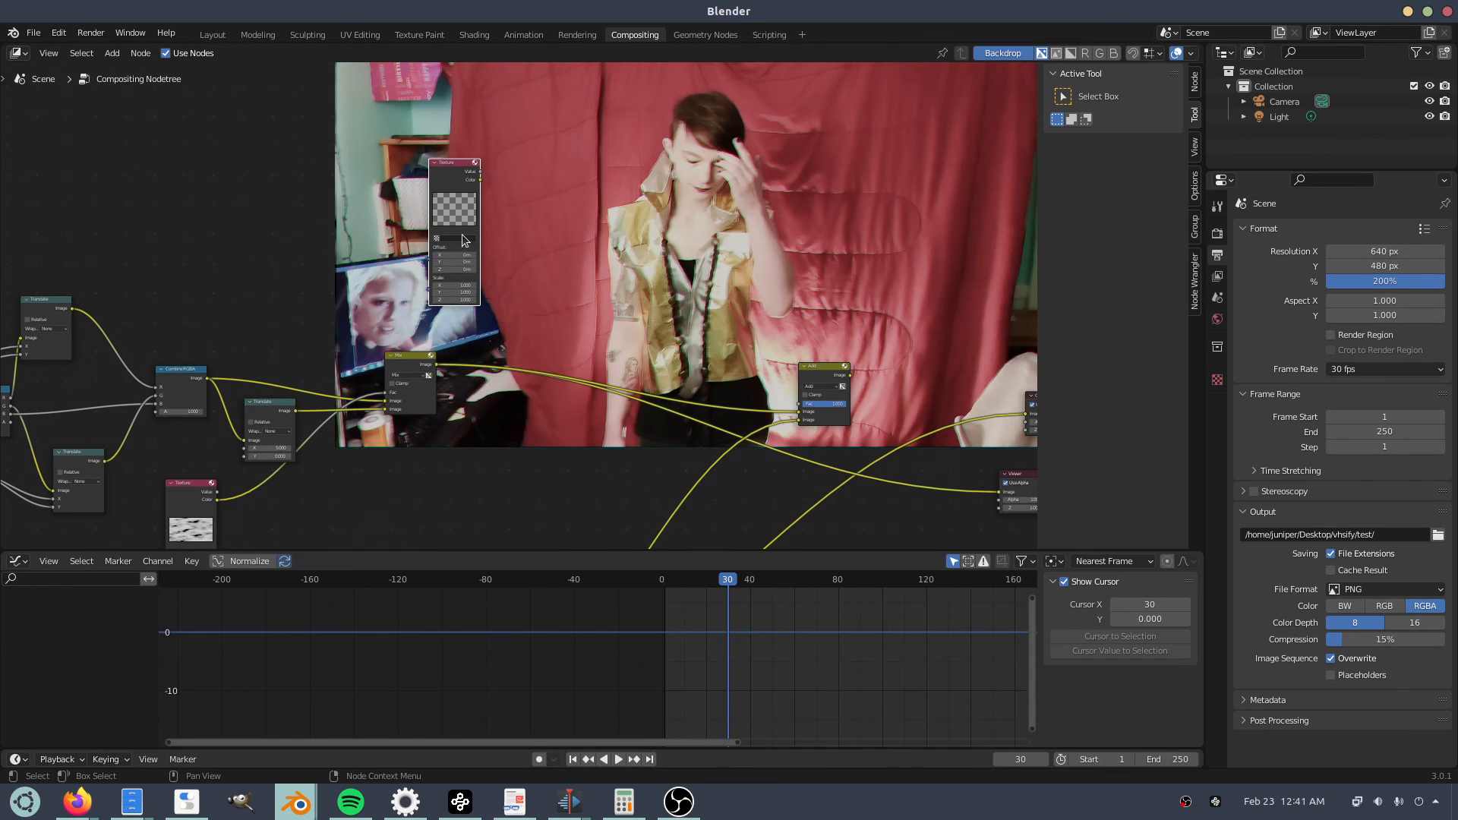
In the texture node window, unlink wibble, create a new texture named noise, and enable nodes for it.
key(alt+Tab)
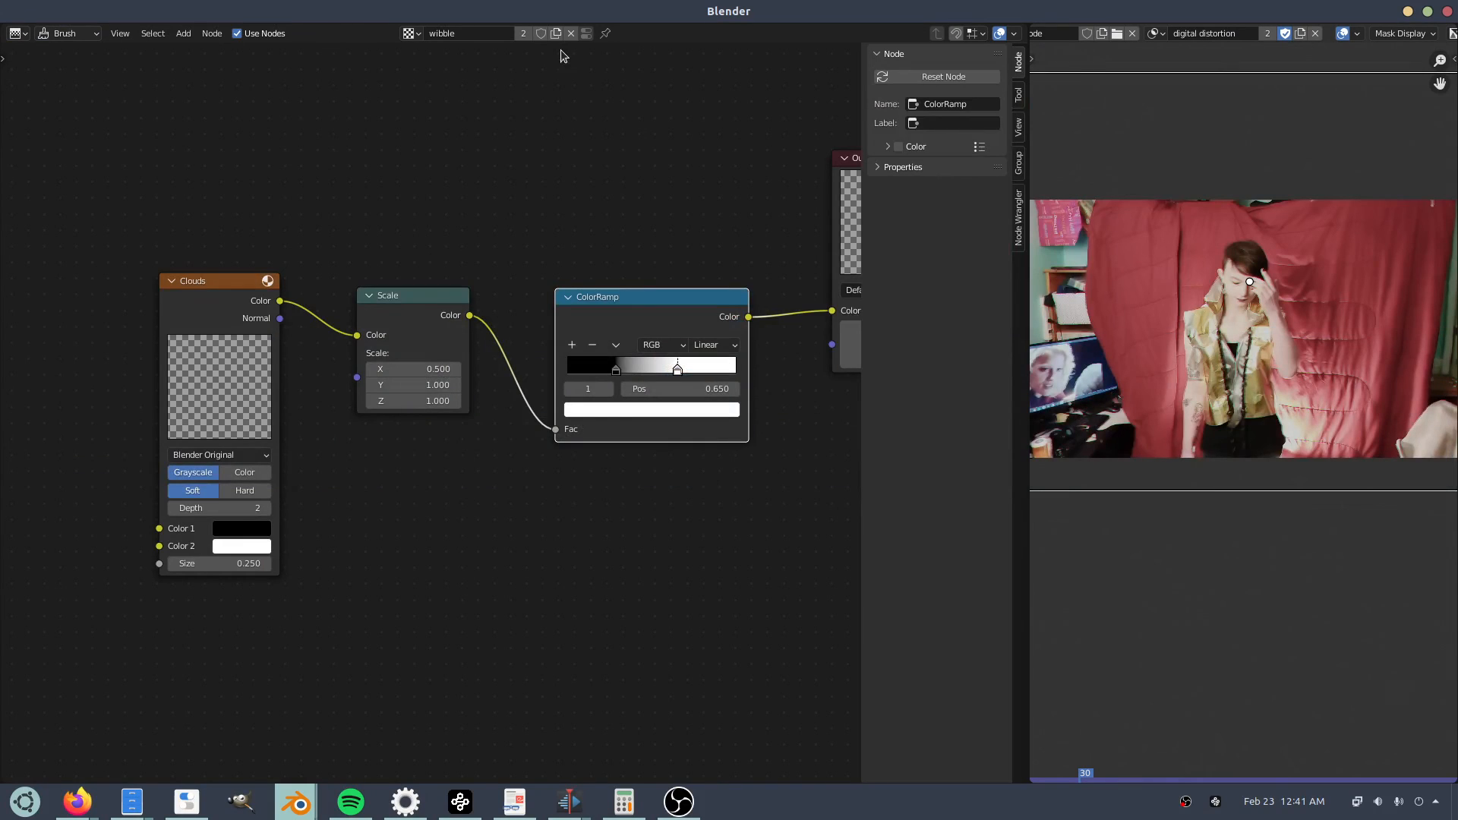
click(571, 34)
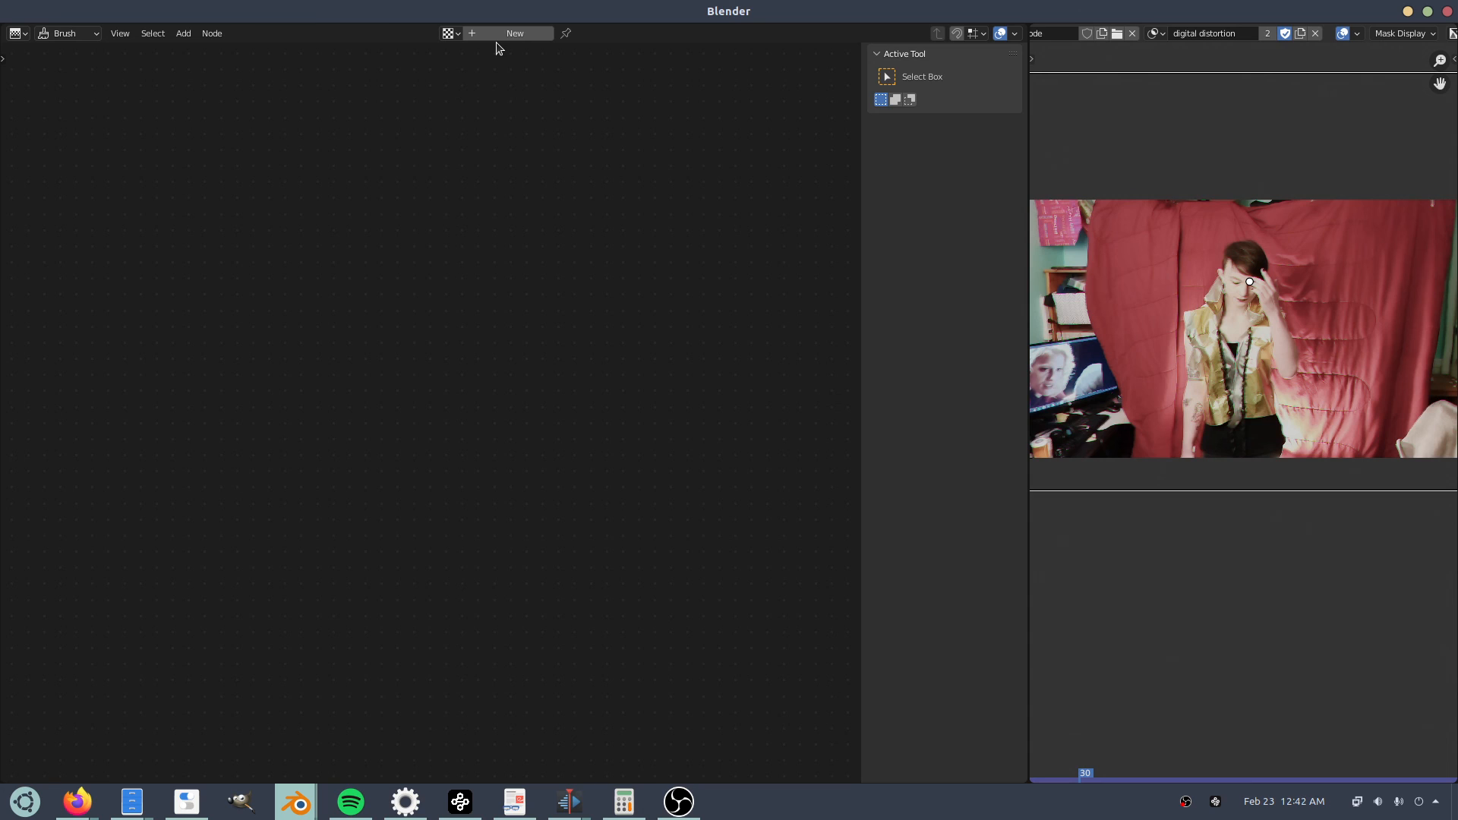
click(504, 35)
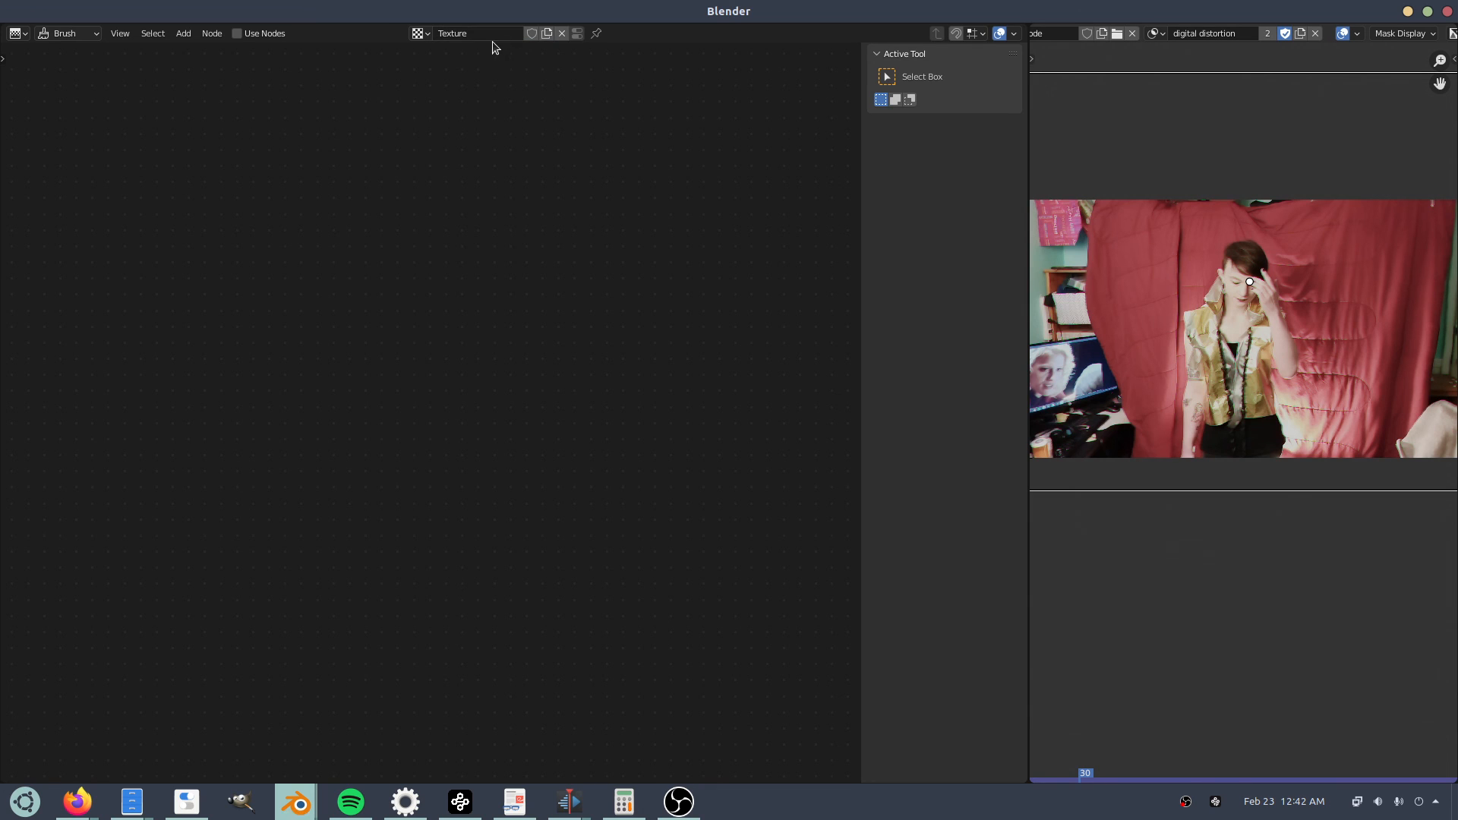
double_click(484, 32)
text(noise)
key(Return)
click(250, 33)
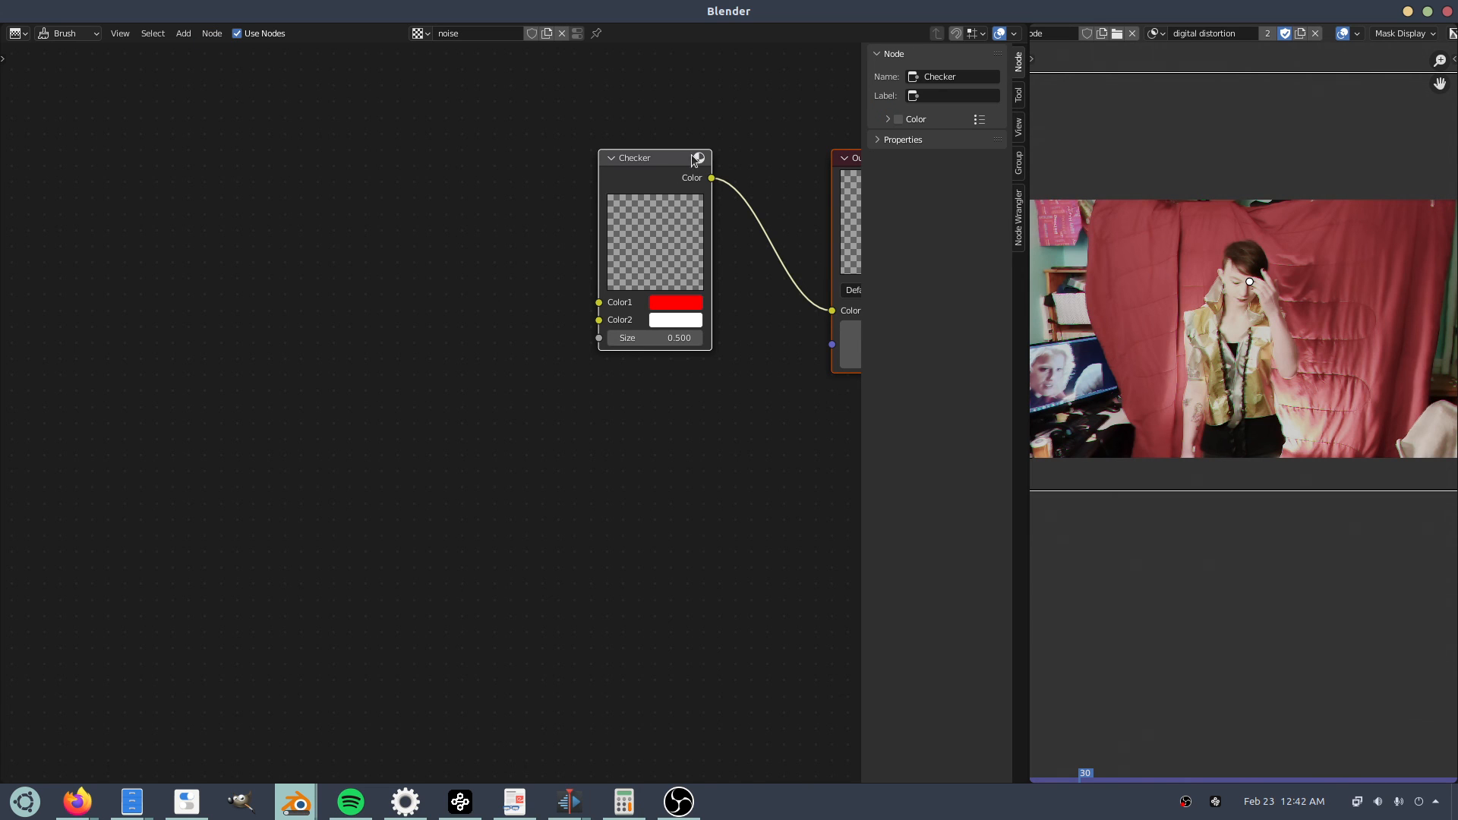
Replace the default Checker node with a Noise node and connect its Color to the Output's Color.
key(Home)
key(x)
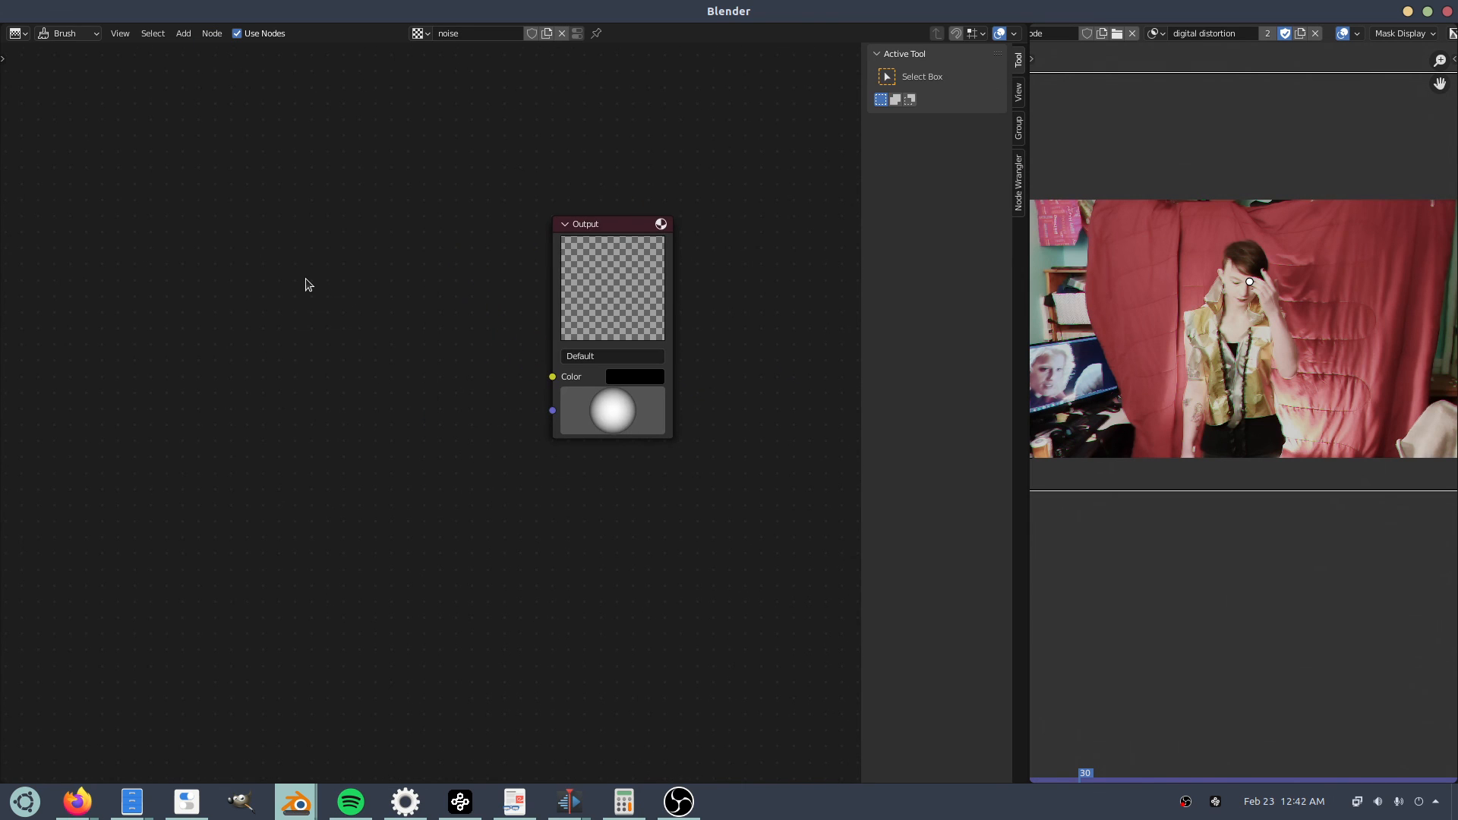
key(shift+a)
click(306, 278)
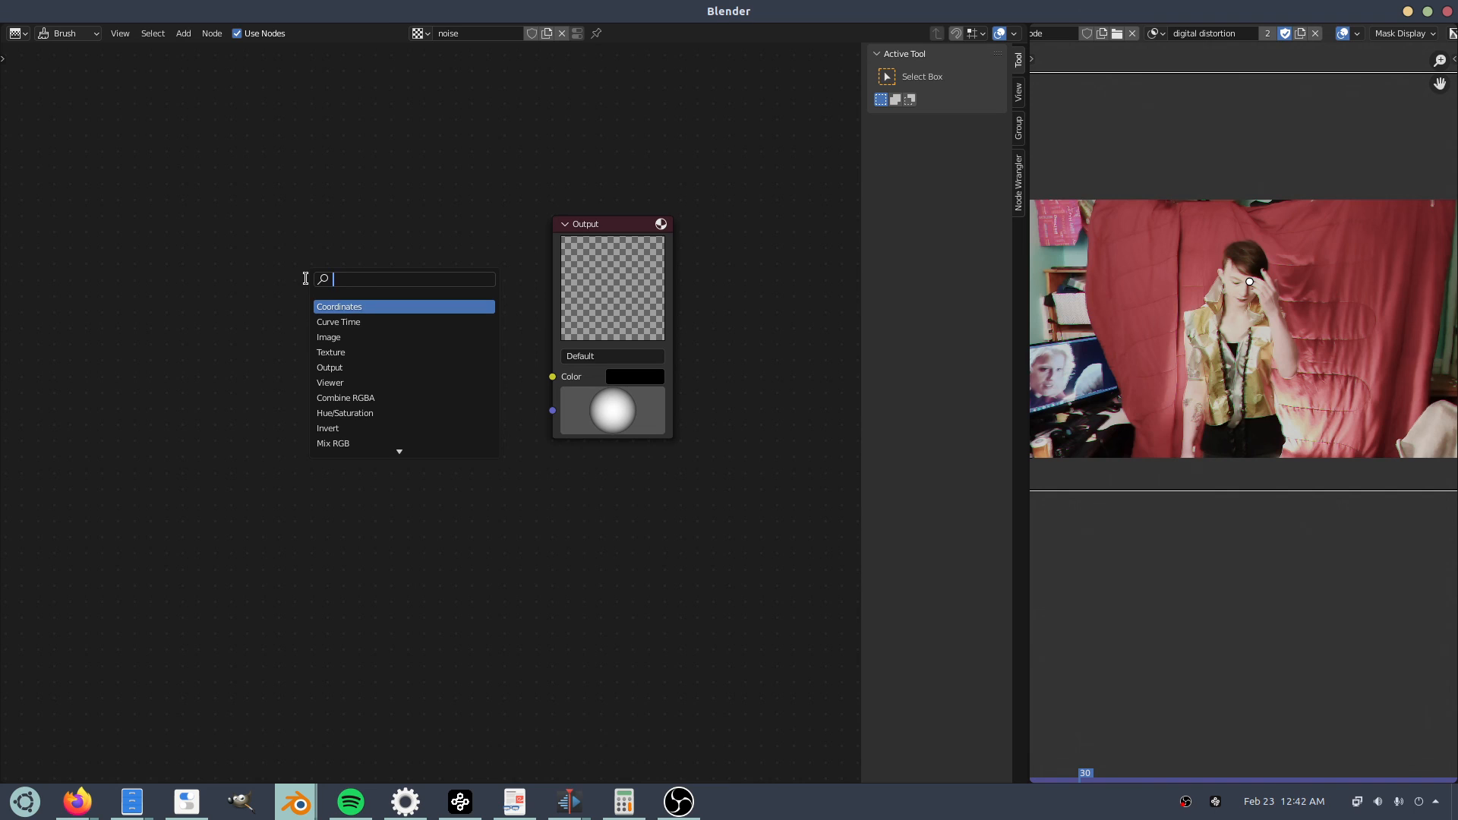
text(noise)
key(Return)
click(306, 283)
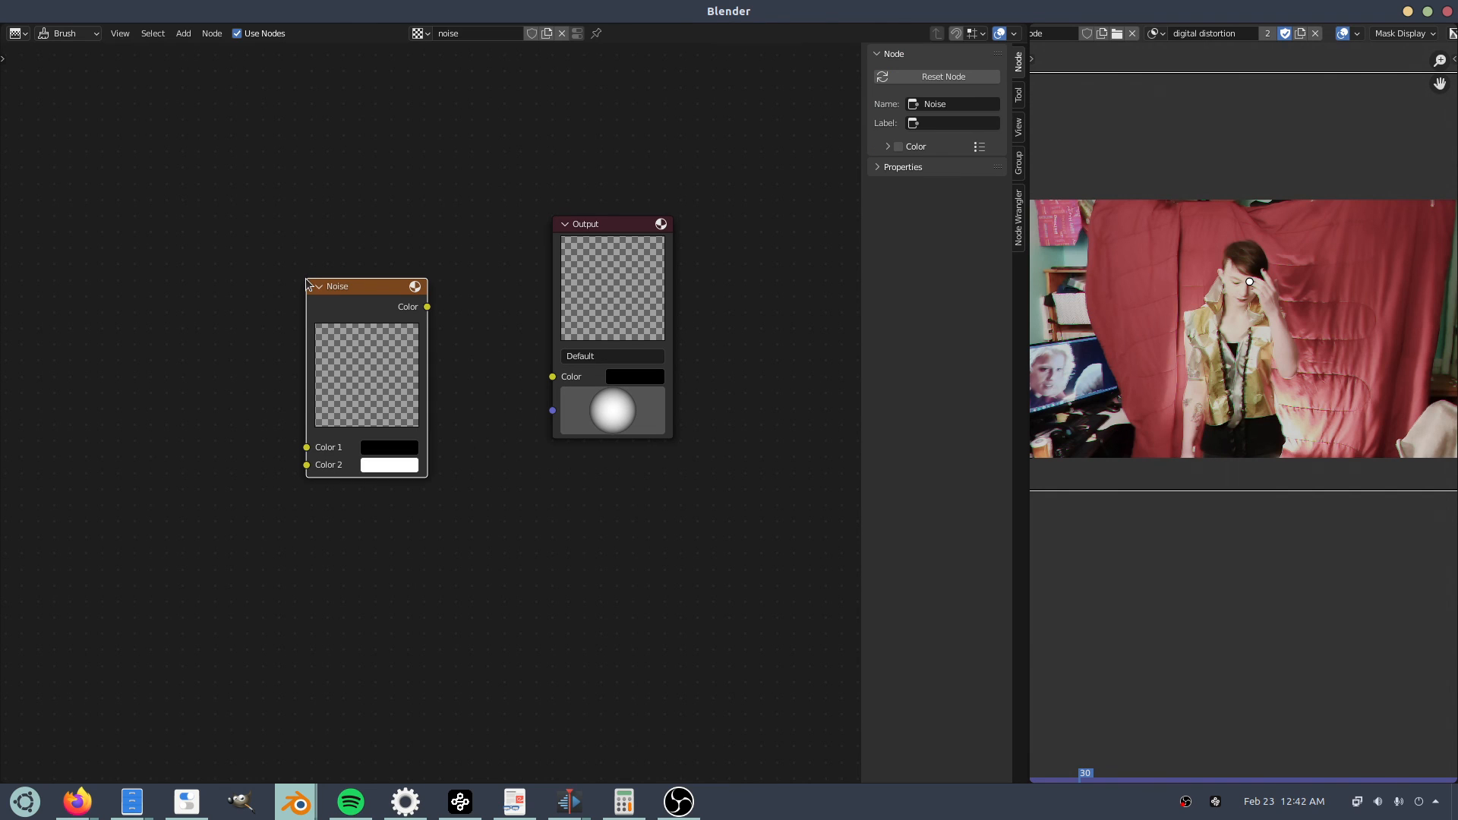
drag(426, 308, 553, 380)
Return to the compositor and assign the noise texture to the new Texture node.
key(alt+Tab)
click(455, 238)
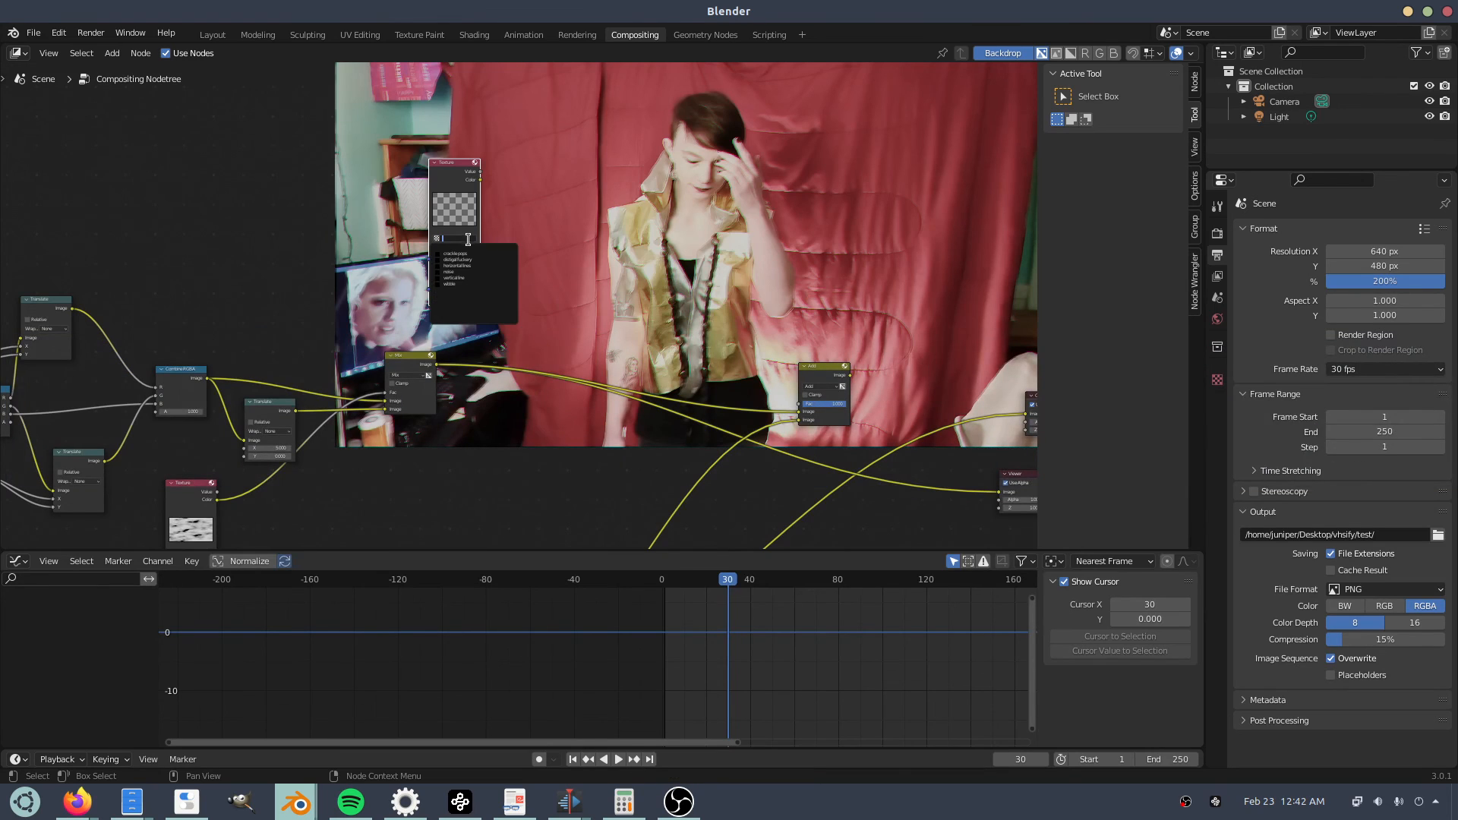
click(471, 278)
Add a Mix node to the right of the Add node, above the Composite node.
key(shift+a)
text(se)
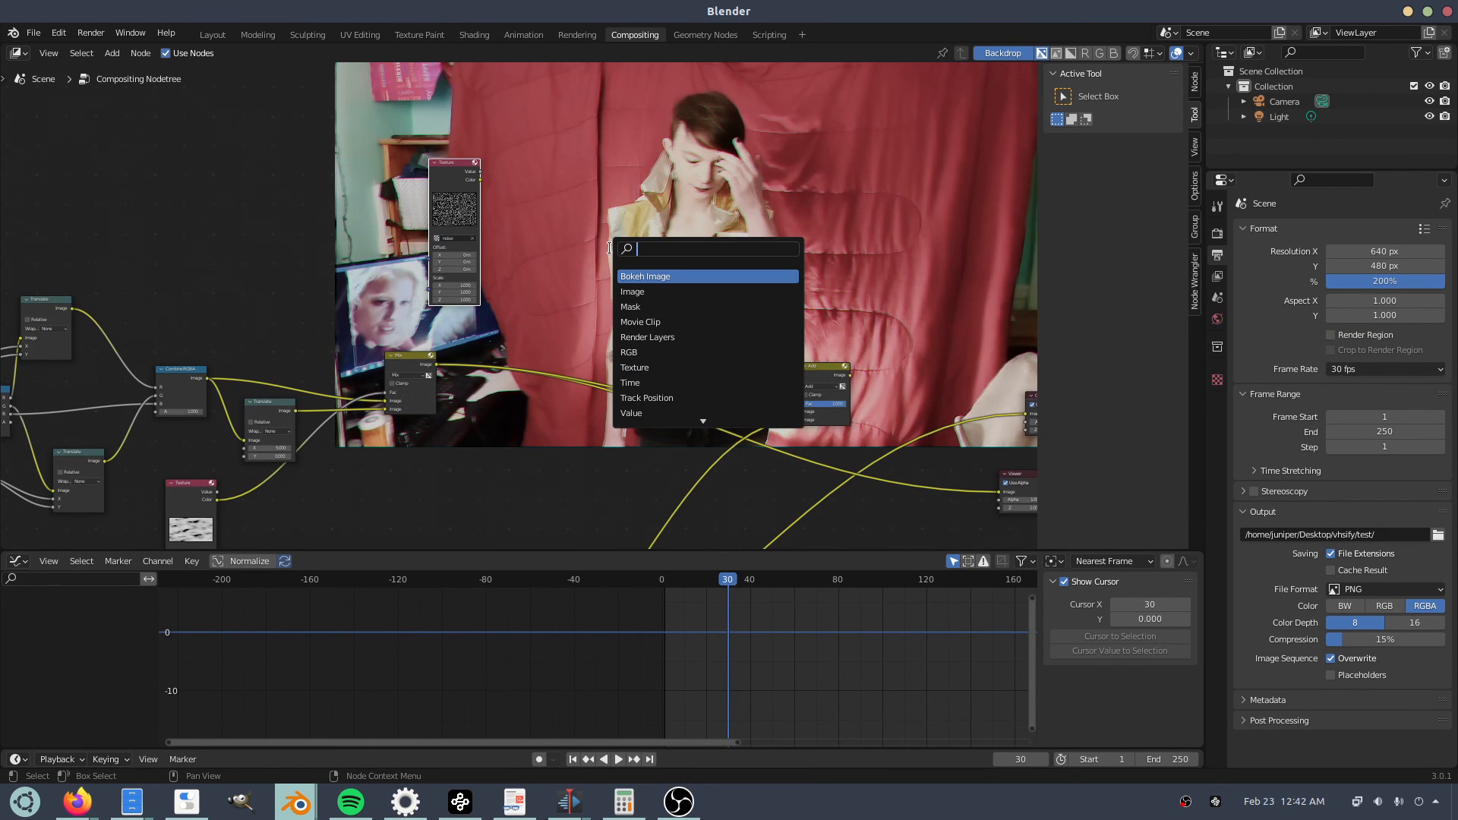
text(mix)
key(Return)
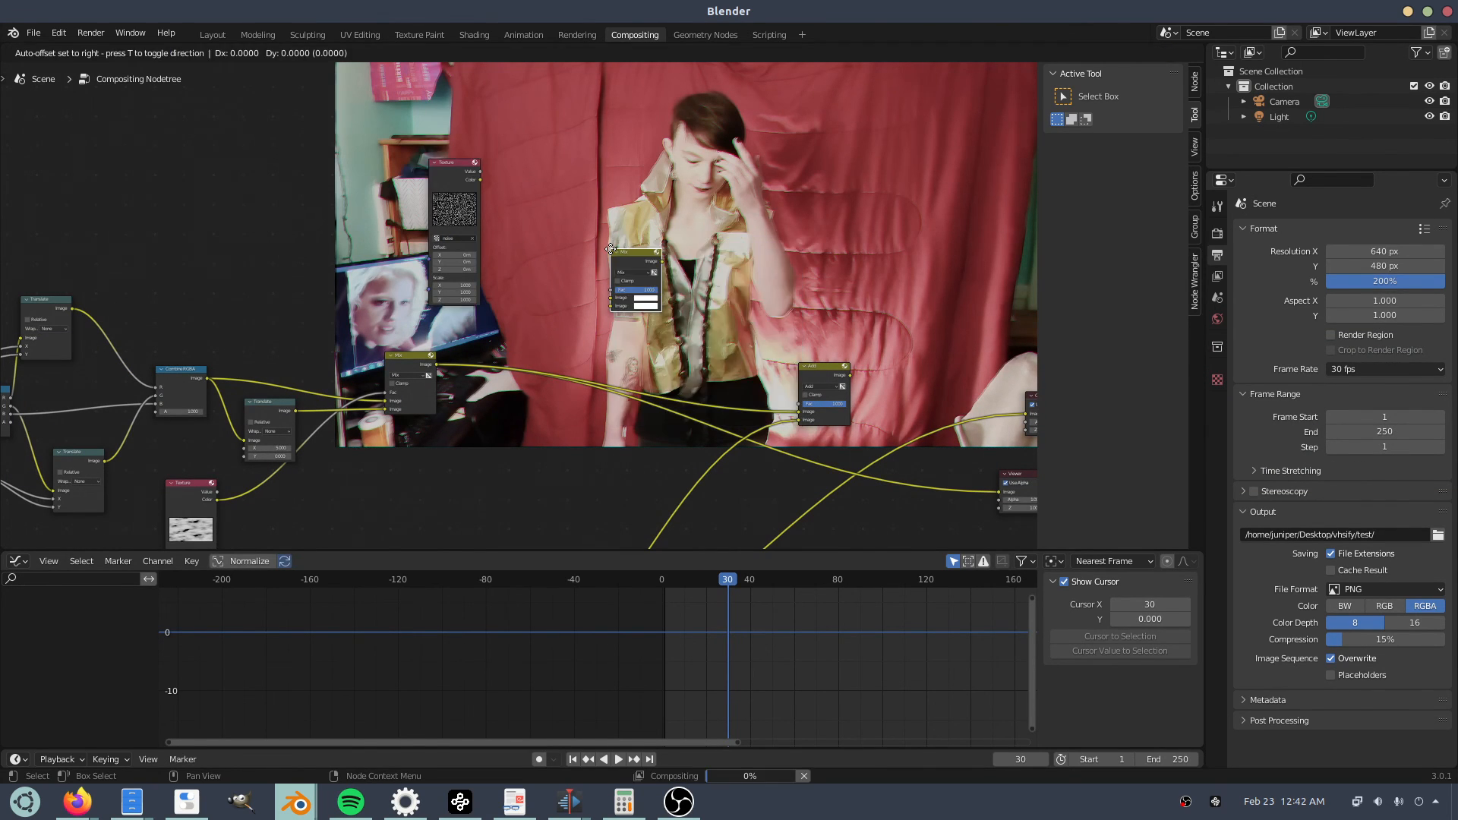
click(939, 277)
middle_drag(858, 398, 612, 411)
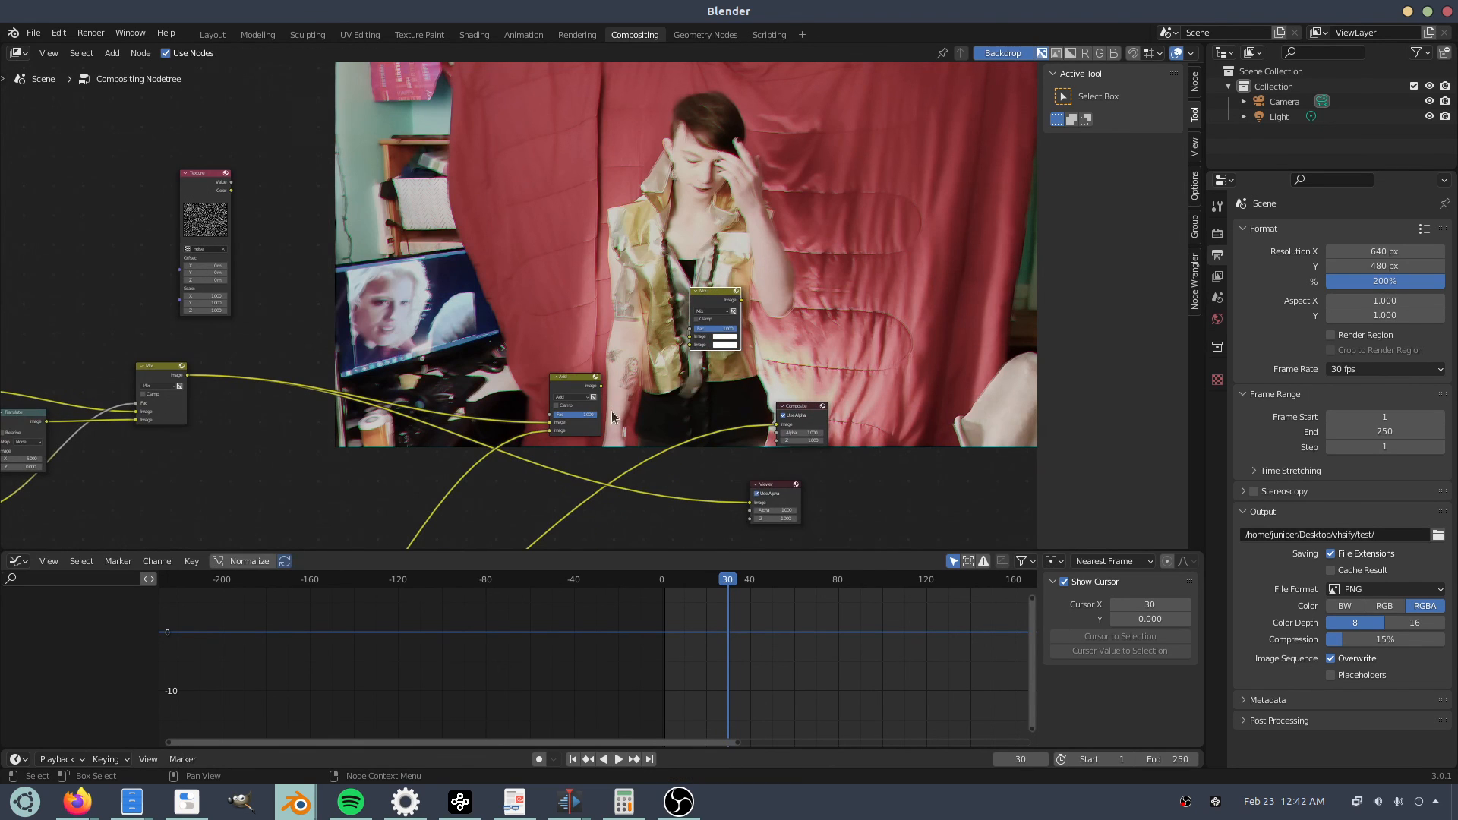
Connect Add to the new Mix node's first Image input and the noise Texture's Color to its second, with blend mode Overlay.
drag(601, 386, 690, 337)
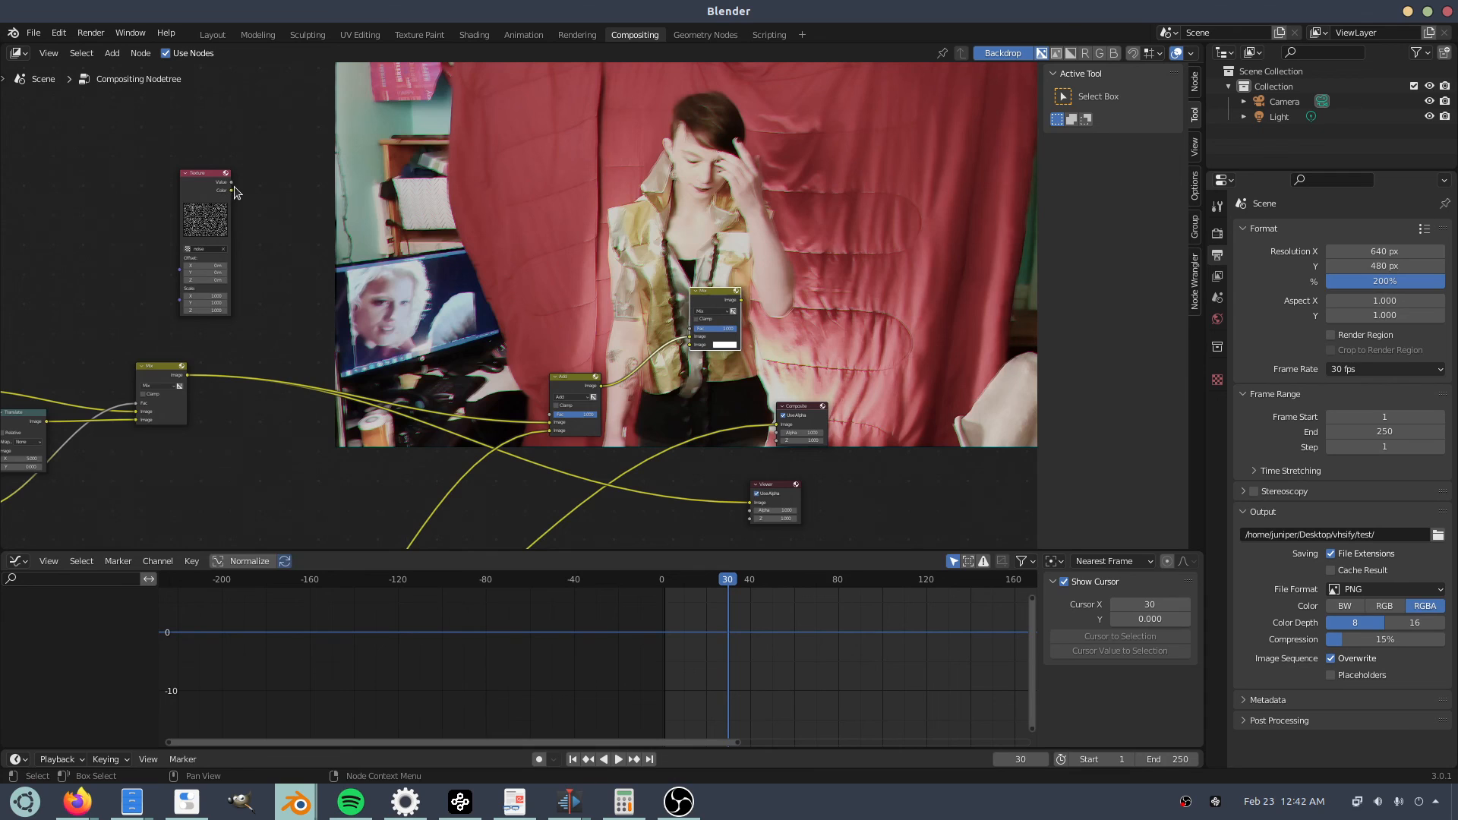
drag(231, 190, 691, 348)
click(710, 313)
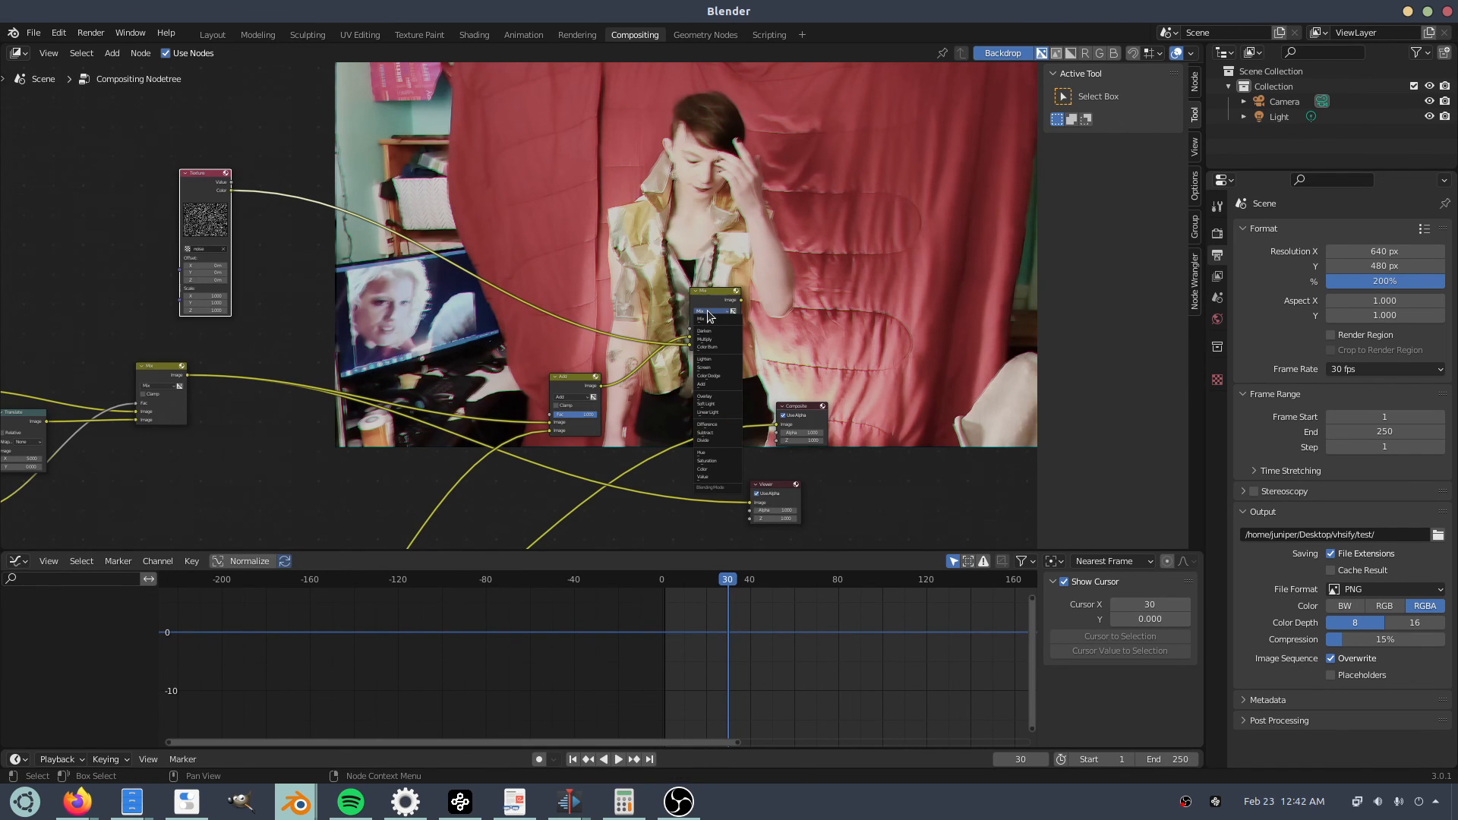
click(717, 395)
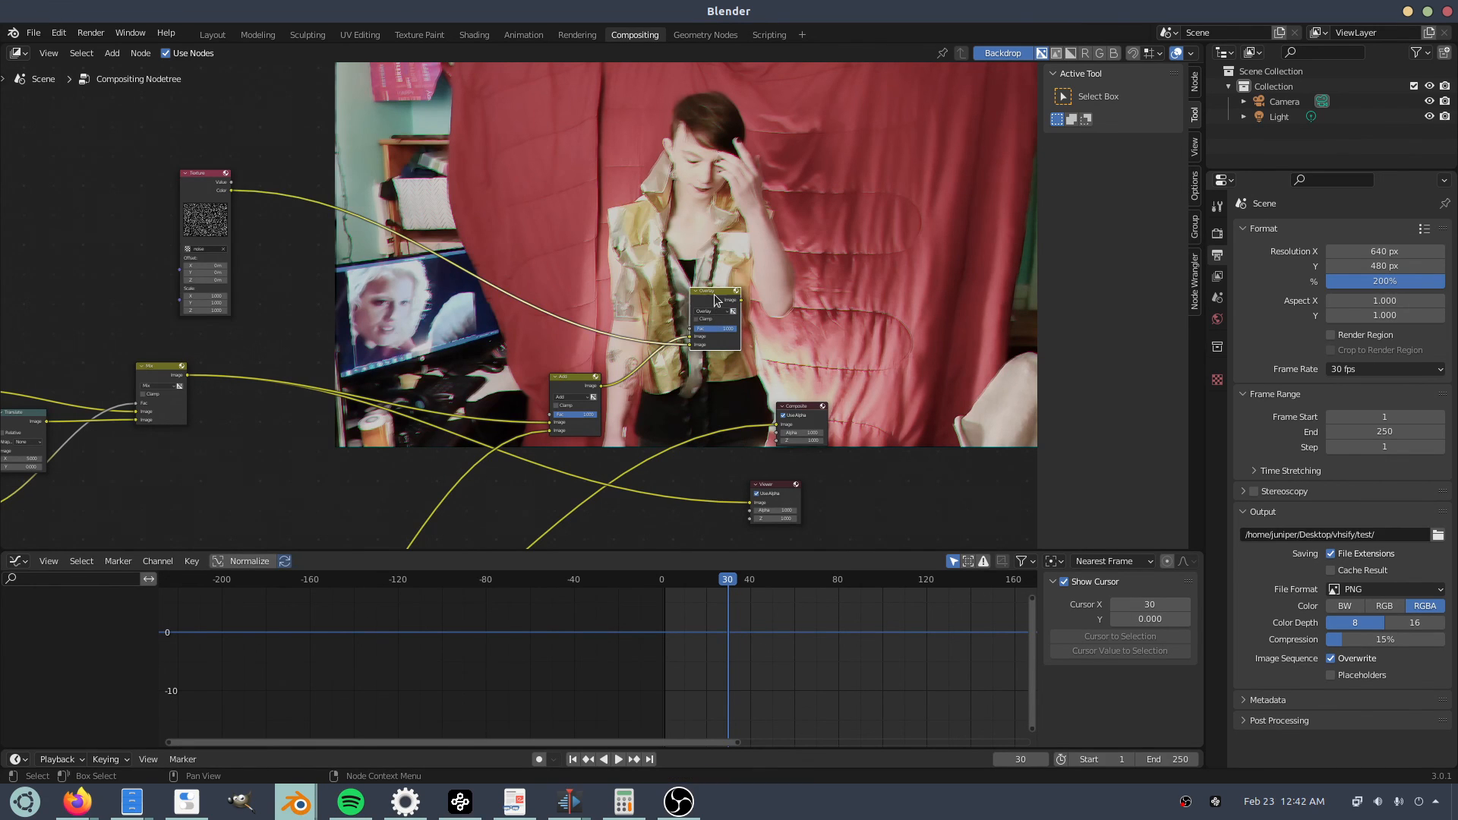
Move the Overlay node closer to the Add node and connect its output to the Viewer.
drag(716, 300, 669, 328)
ctrl+shift+click(668, 329)
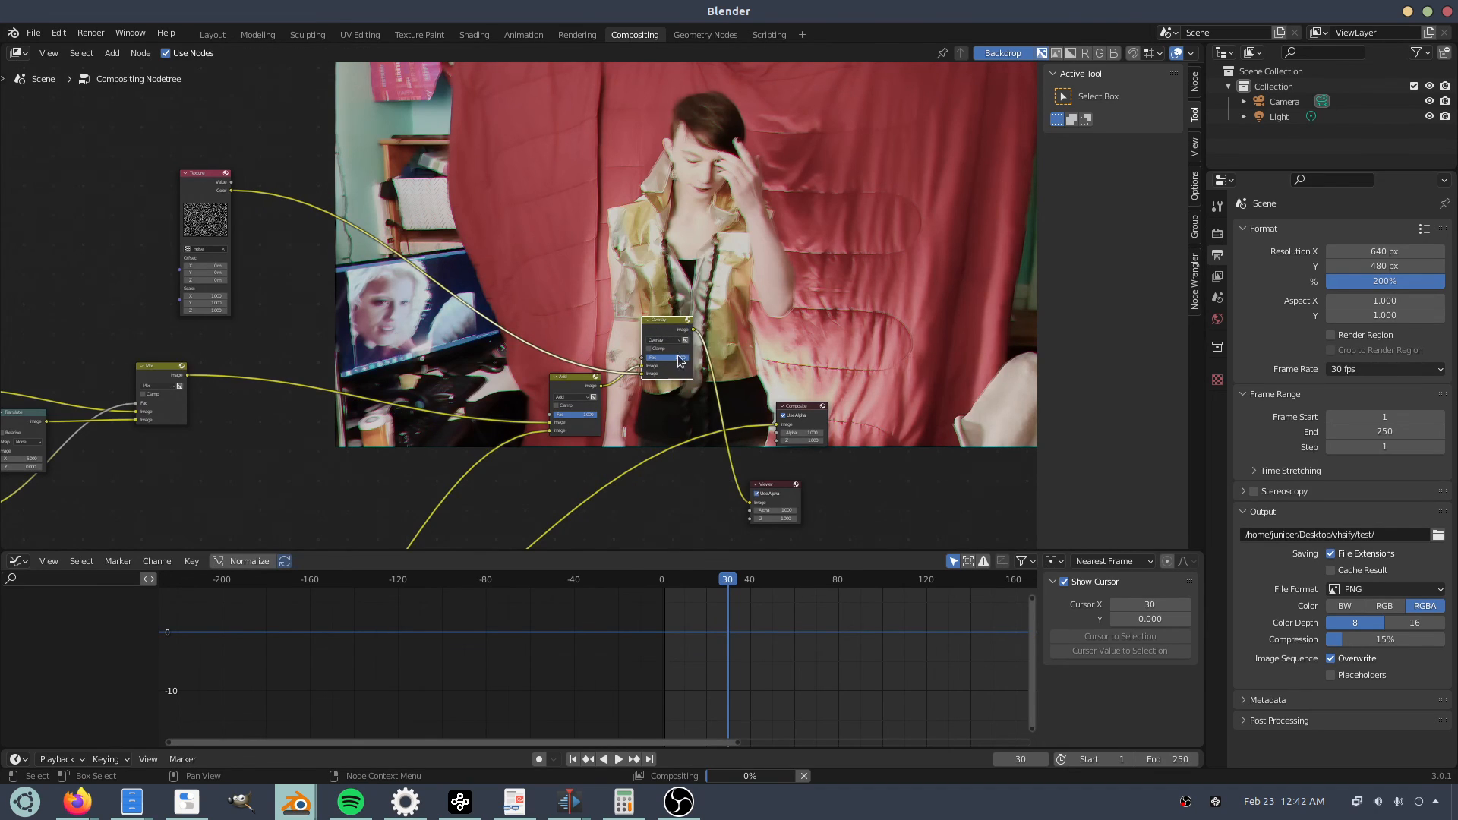
scroll(680, 361, up, 2)
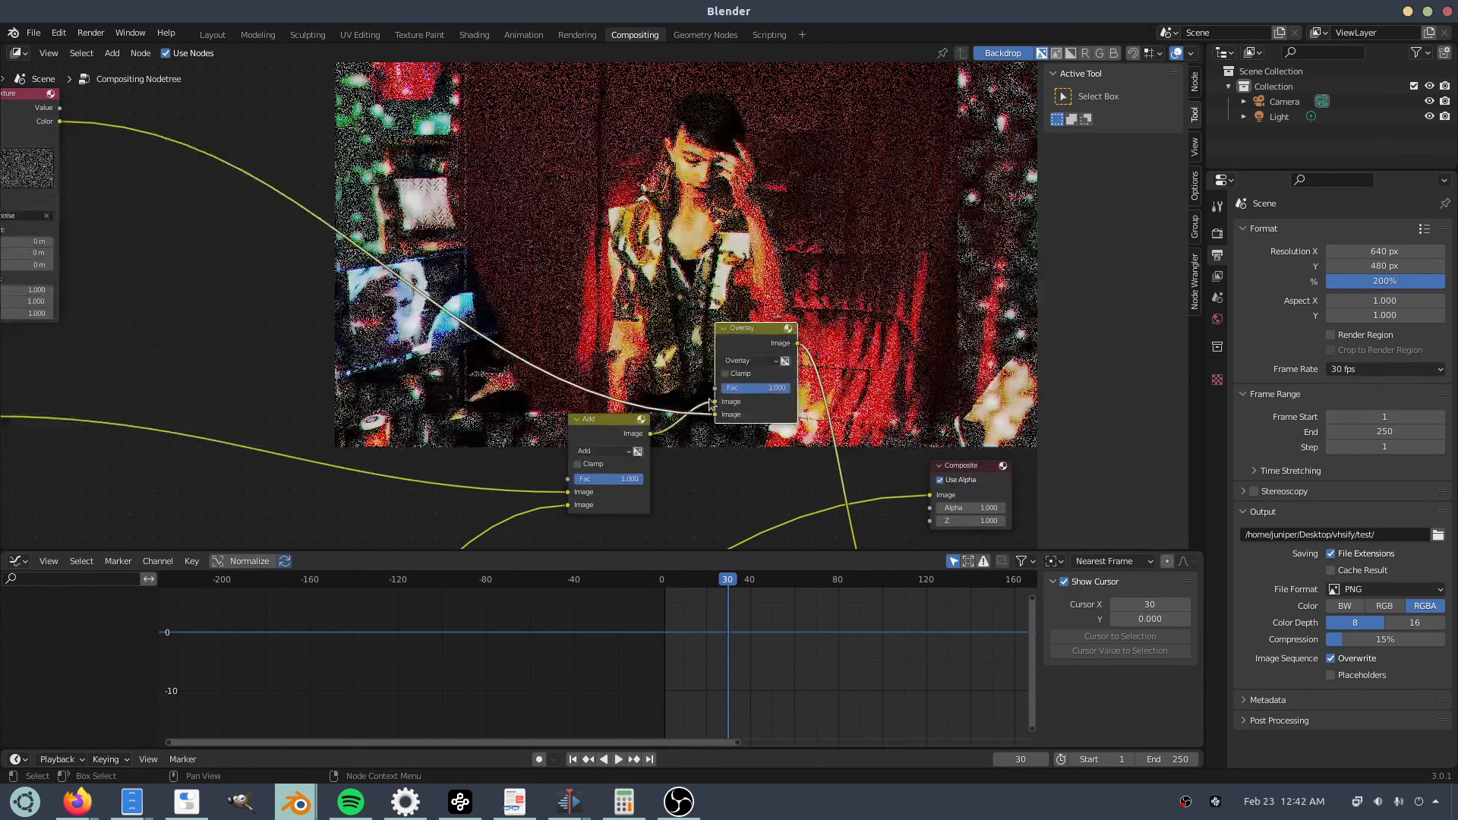
Try the Overlay node with its two Image inputs swapped and Fac at 0.508, and swap the inputs back.
drag(715, 403, 715, 414)
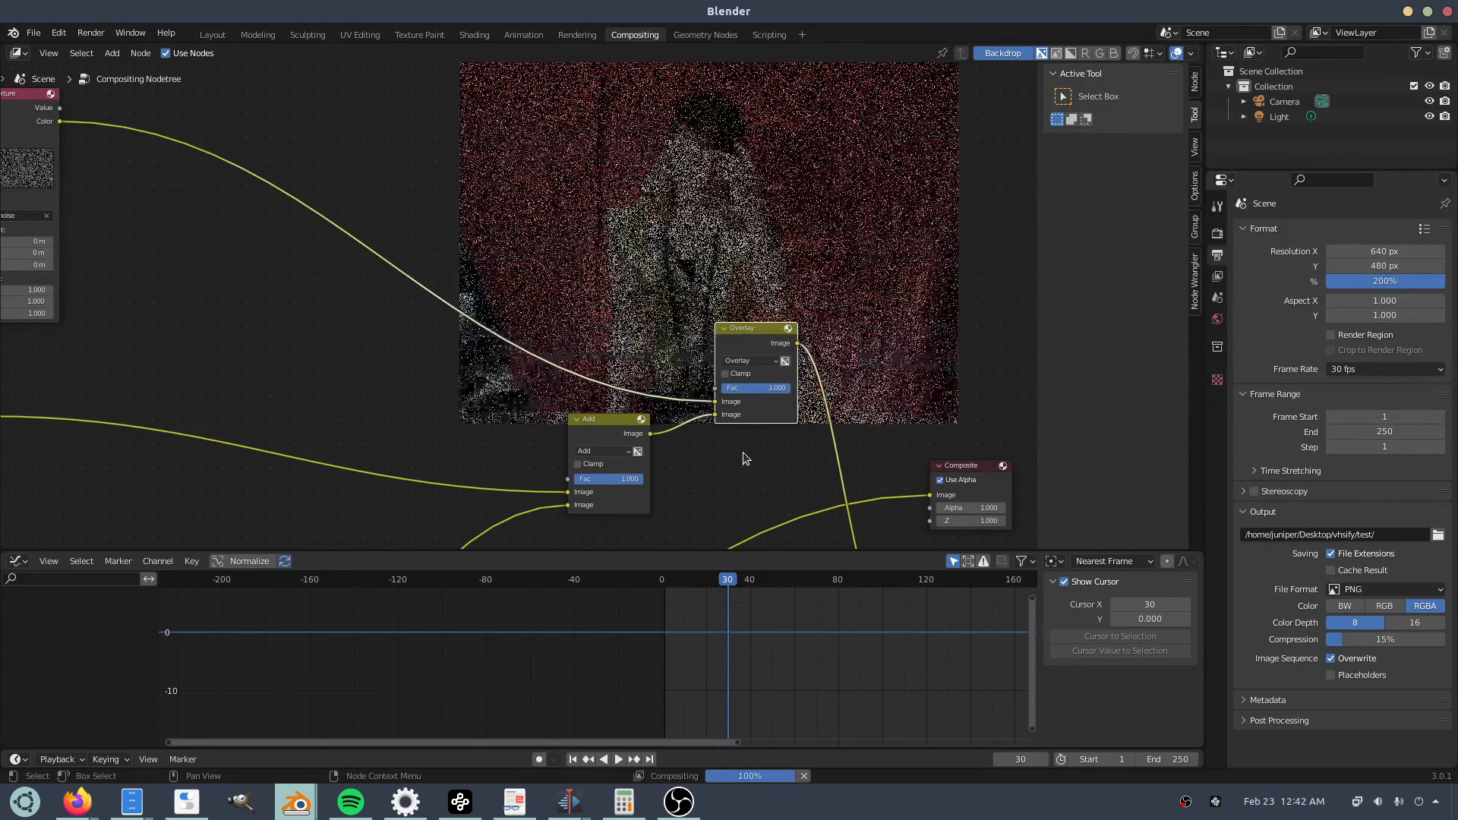
middle_drag(759, 447, 687, 445)
scroll(687, 447, up, 6)
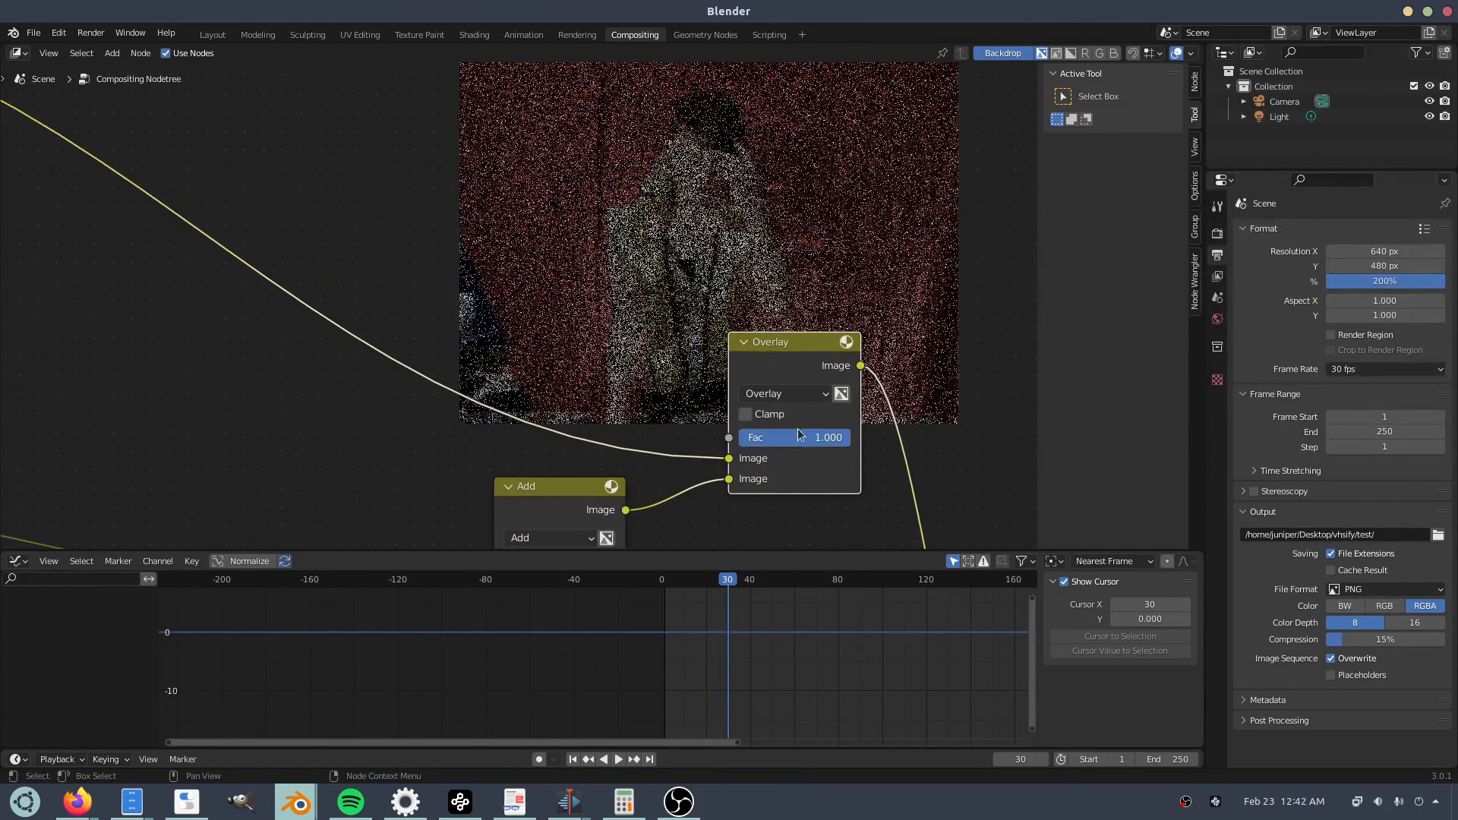
mouse_move(802, 438)
mouse_down()
mouse_move(760, 437)
mouse_move(795, 443)
mouse_up()
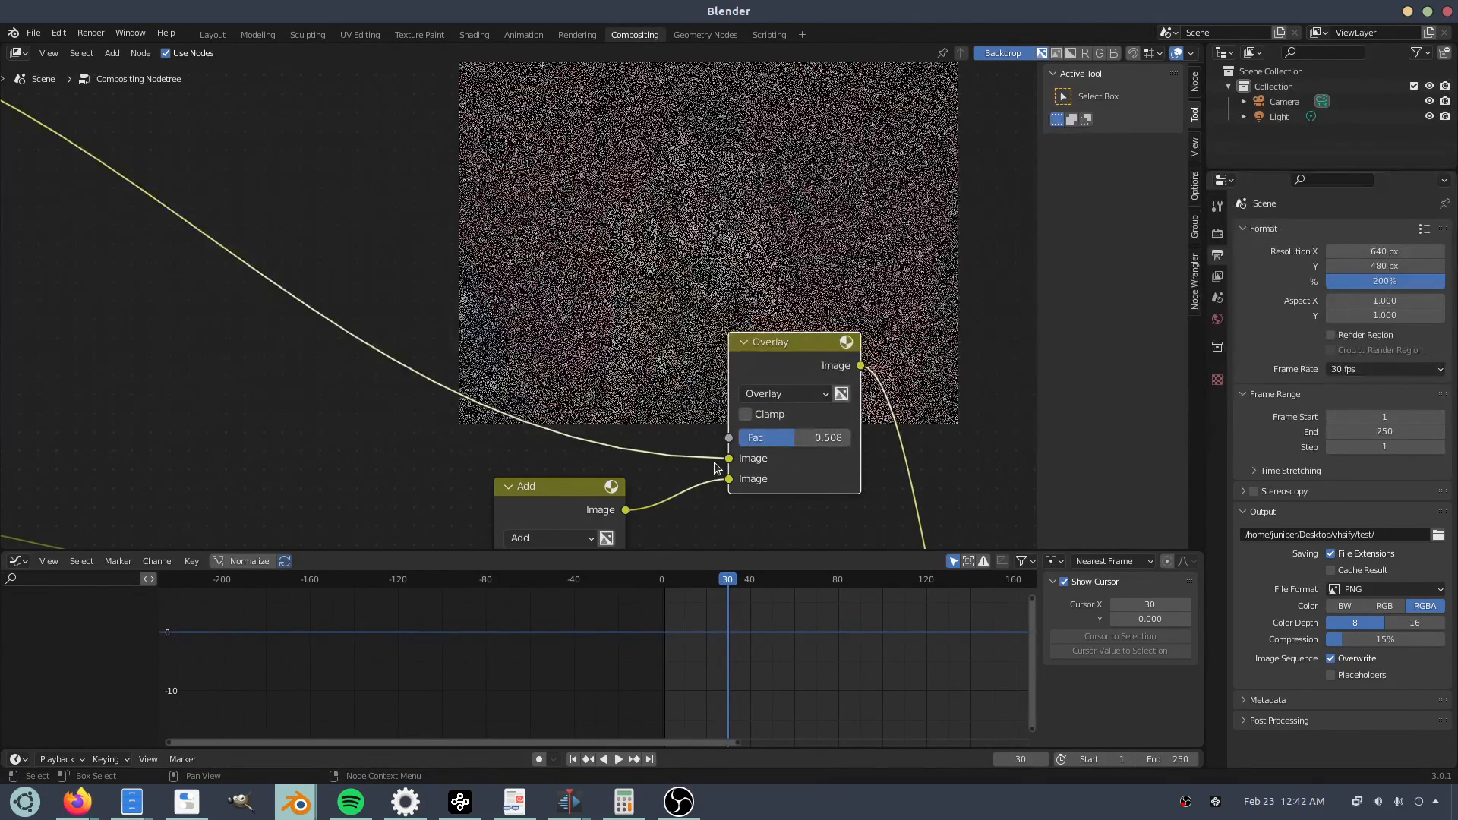
drag(728, 460, 730, 481)
Set the Overlay node's Fac to 0.3.
drag(784, 441, 753, 440)
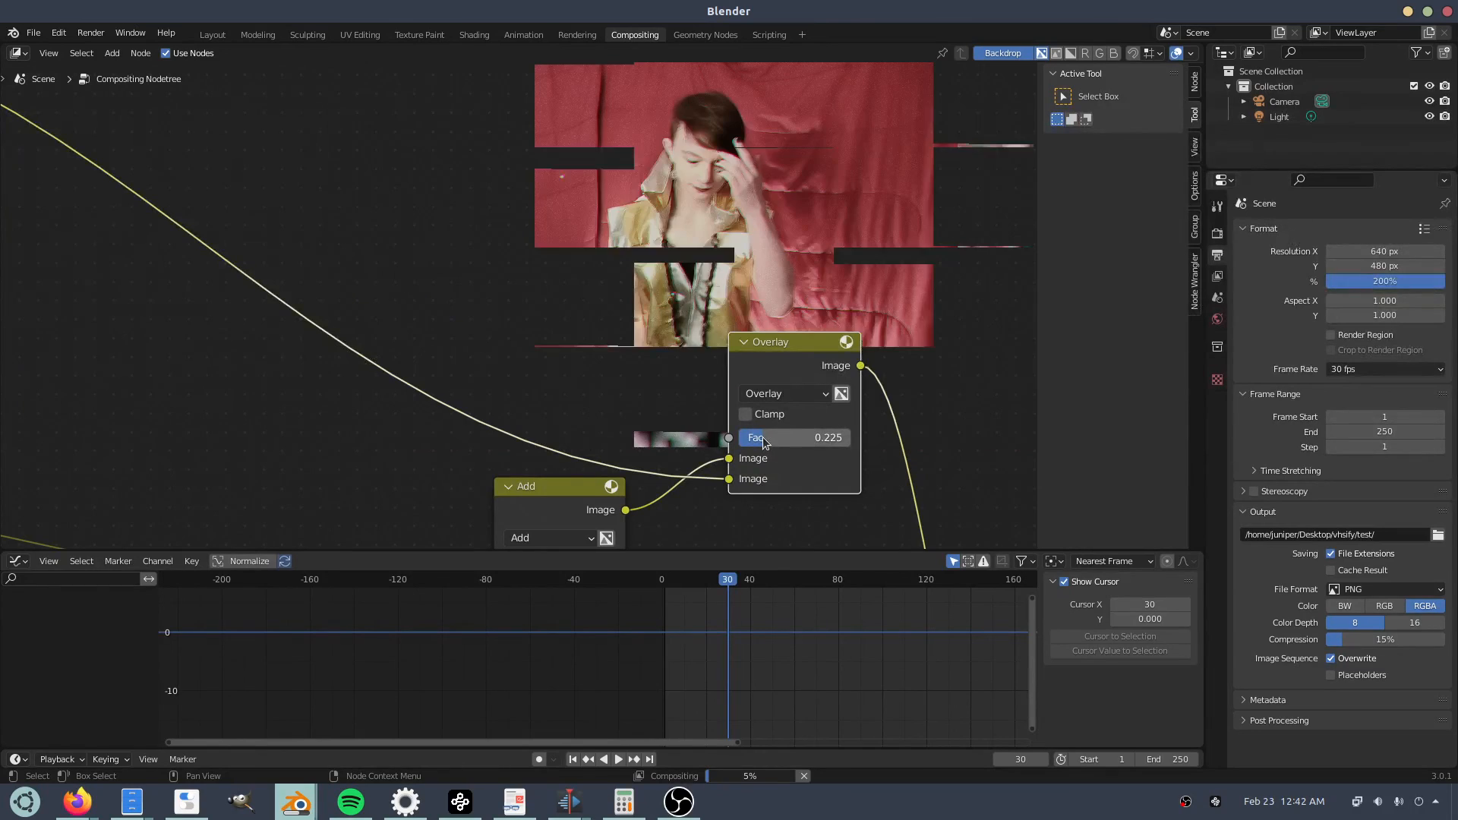
drag(762, 442, 768, 442)
click(768, 437)
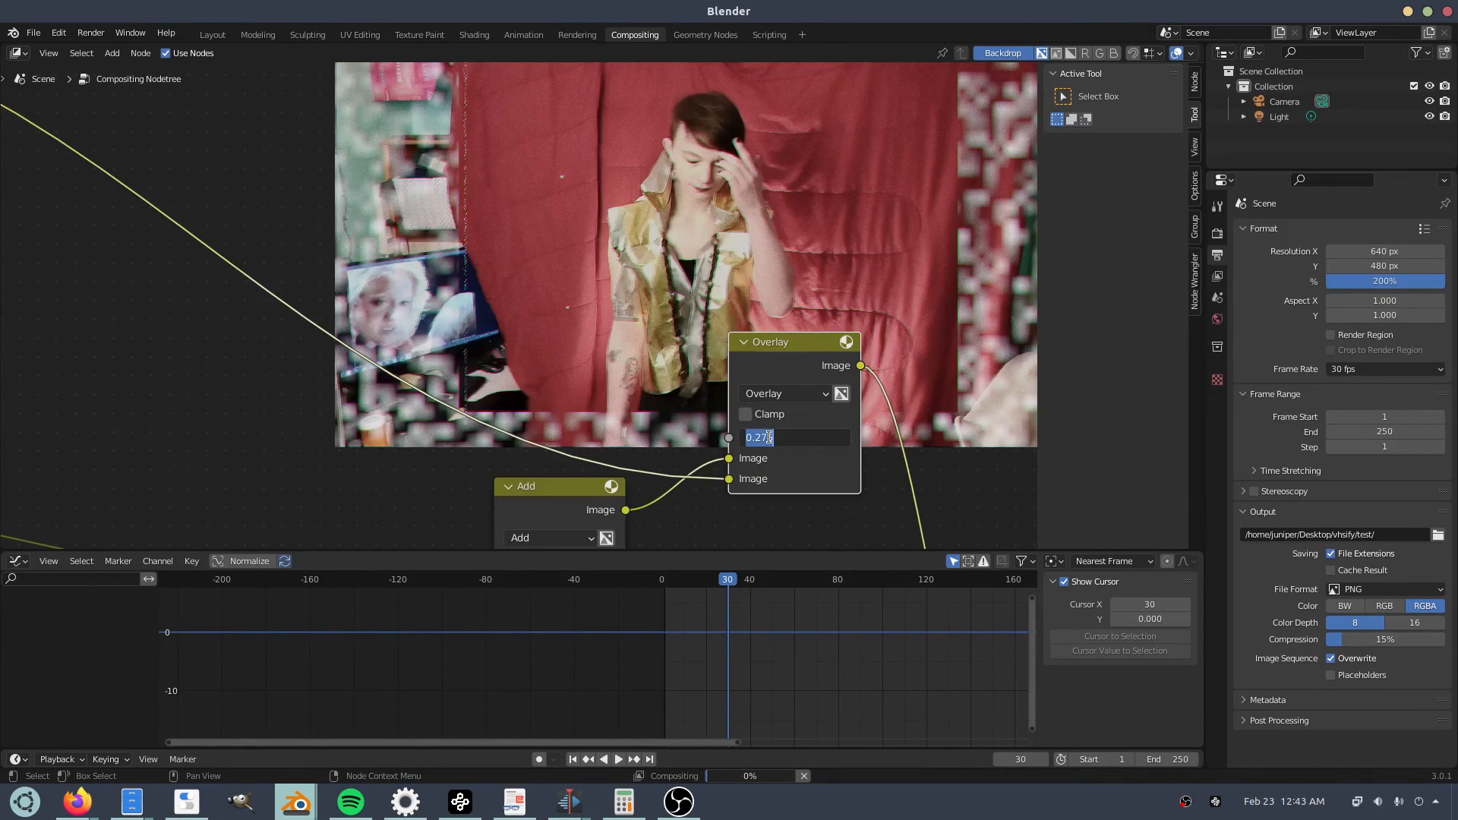
text(.3)
key(Return)
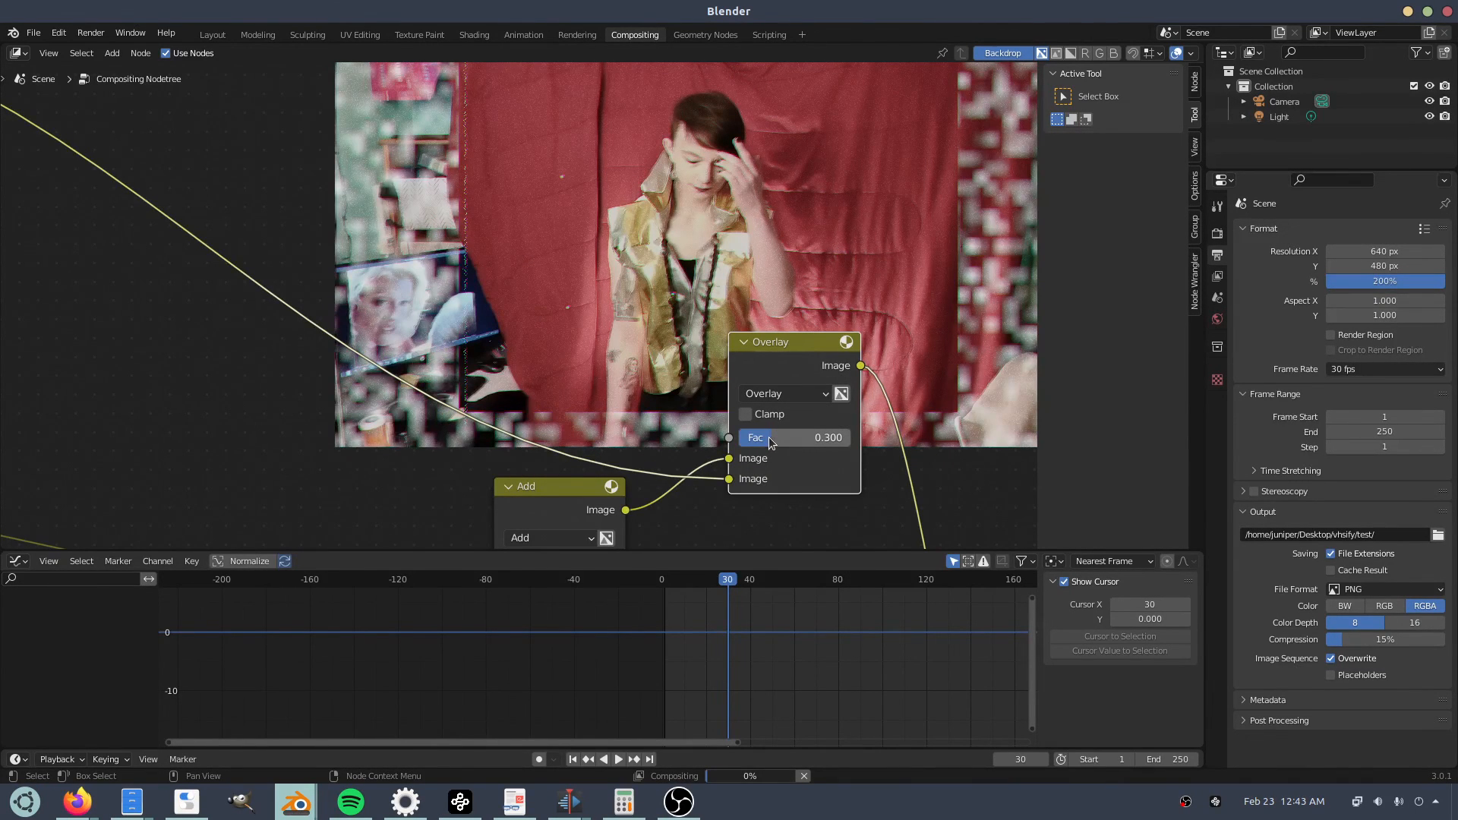
Set the Overlay node's Fac to 0.5.
click(799, 437)
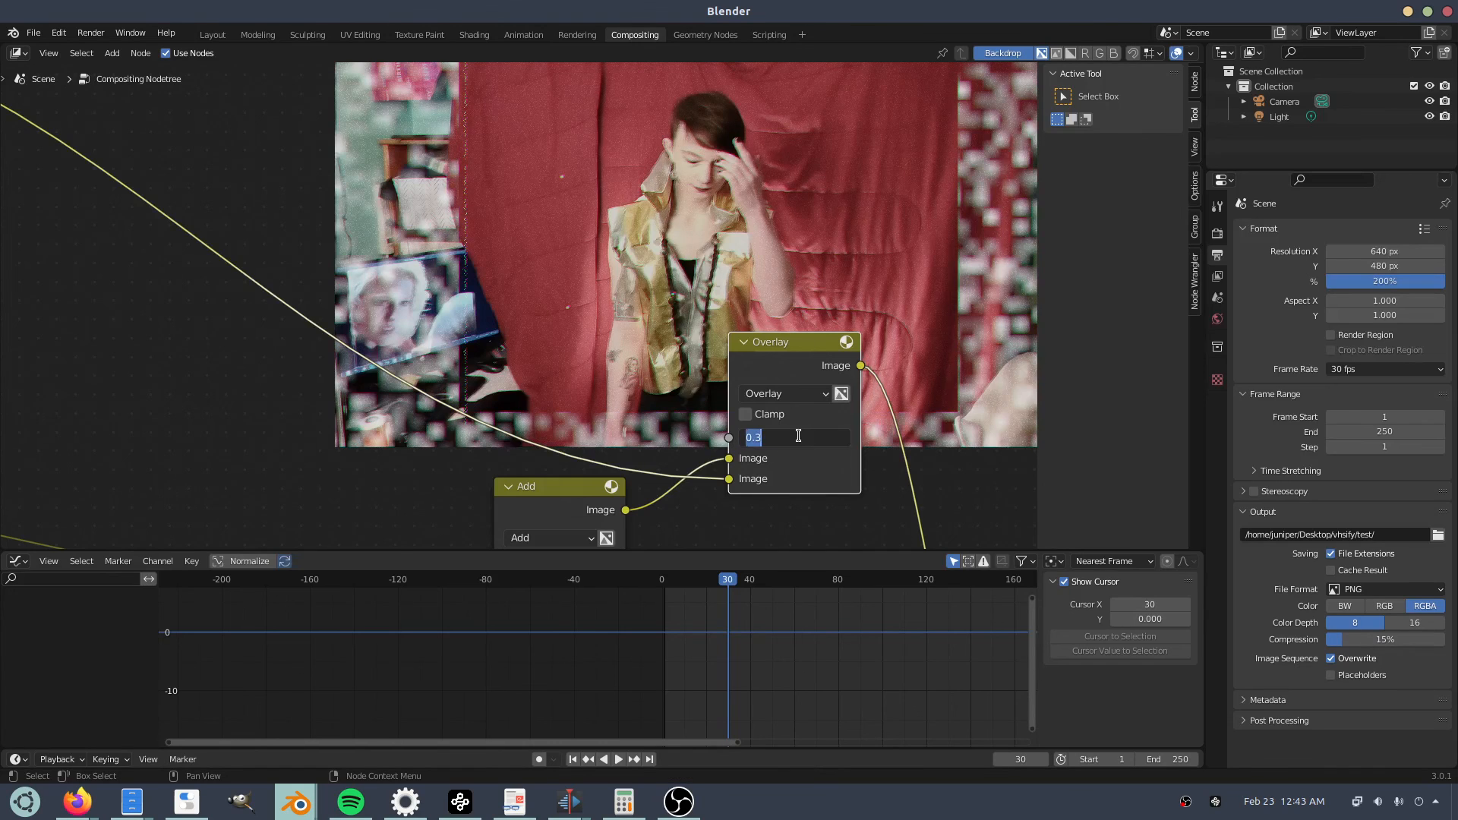
text(.5)
key(Return)
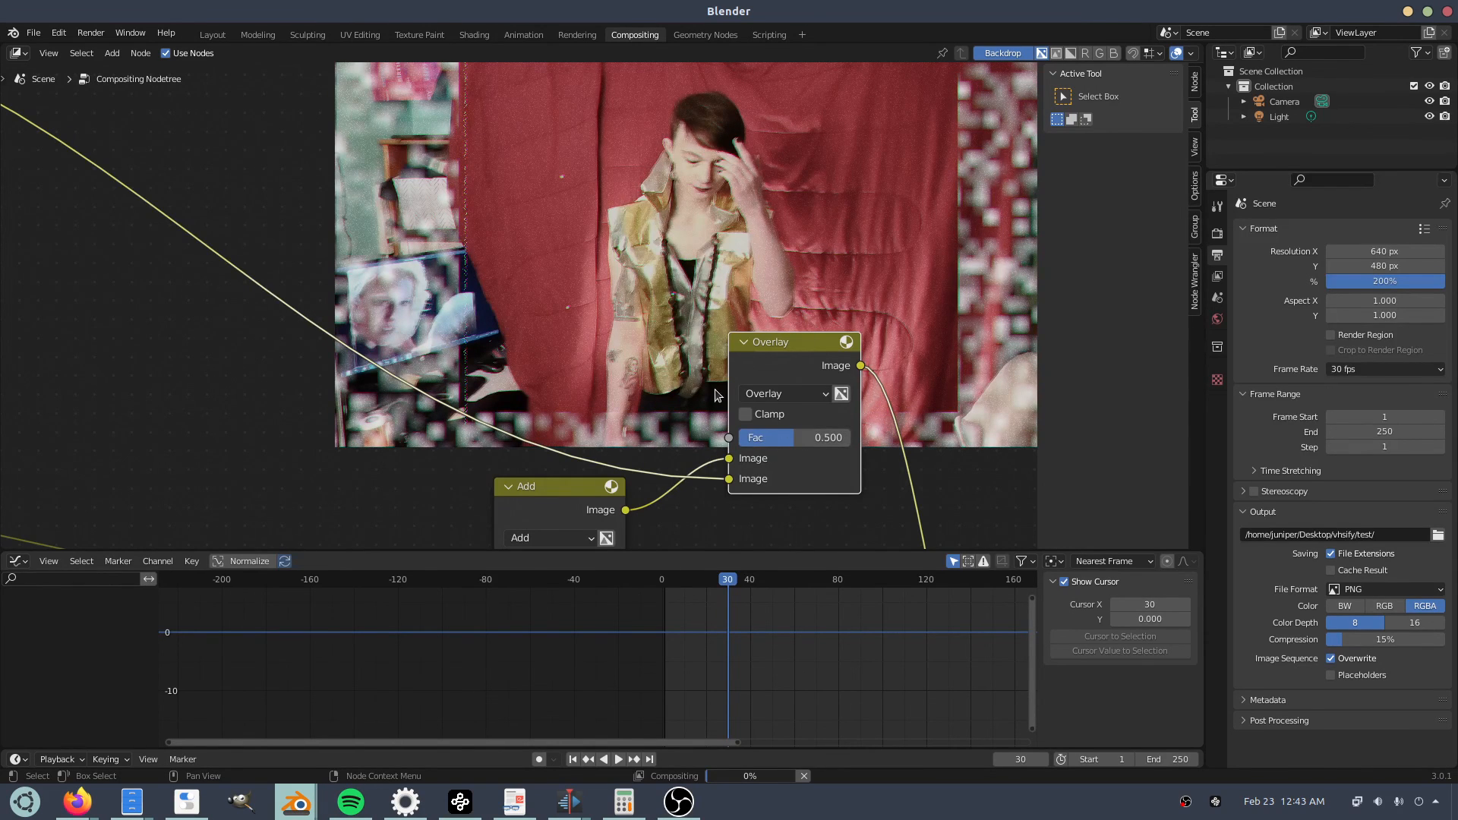
Connect the Overlay node's output to the Composite node's Image input and move the Viewer node to sit directly below Composite.
scroll(440, 394, down, 4)
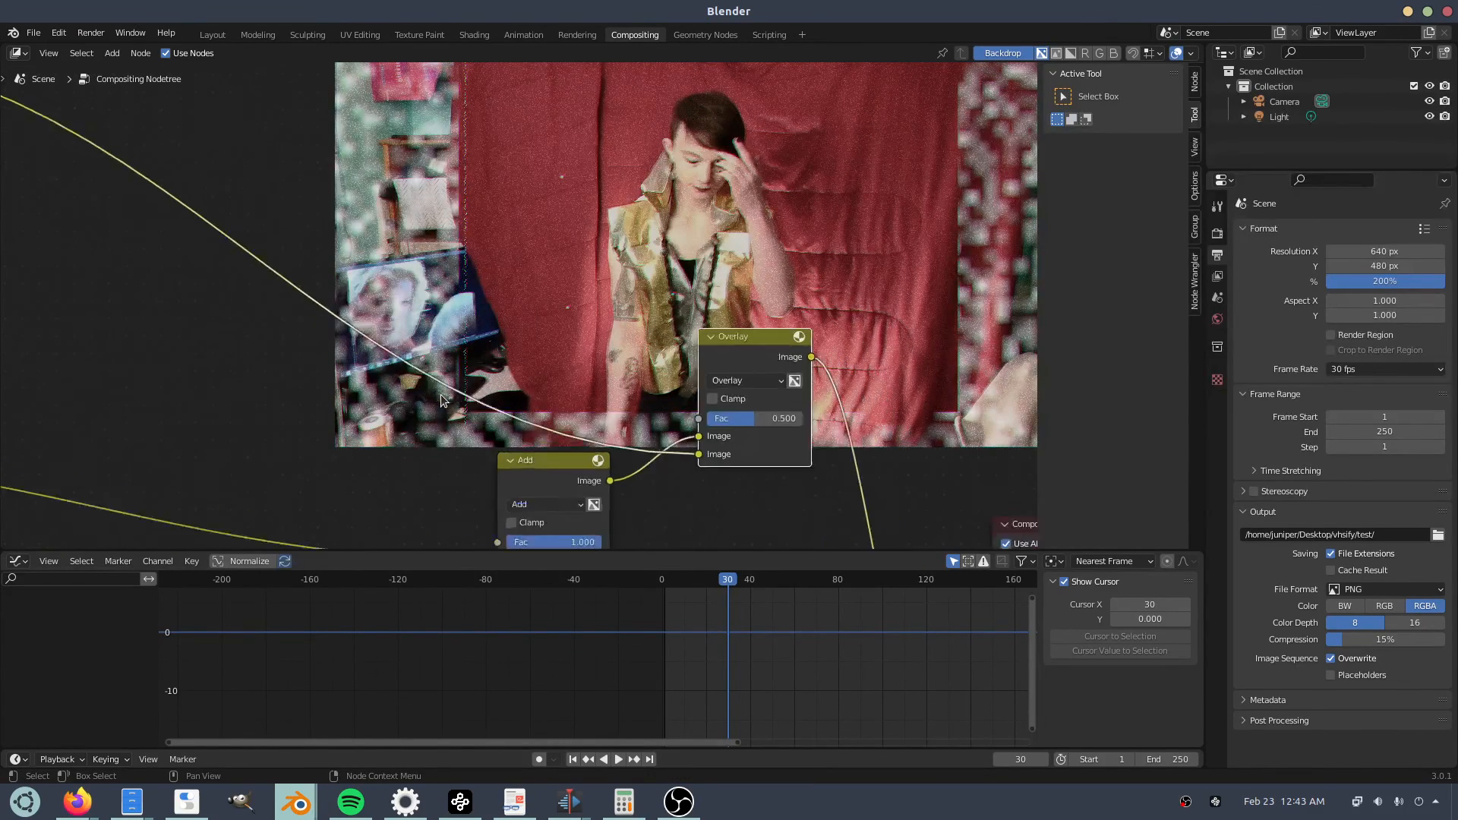
middle_drag(641, 418, 597, 299)
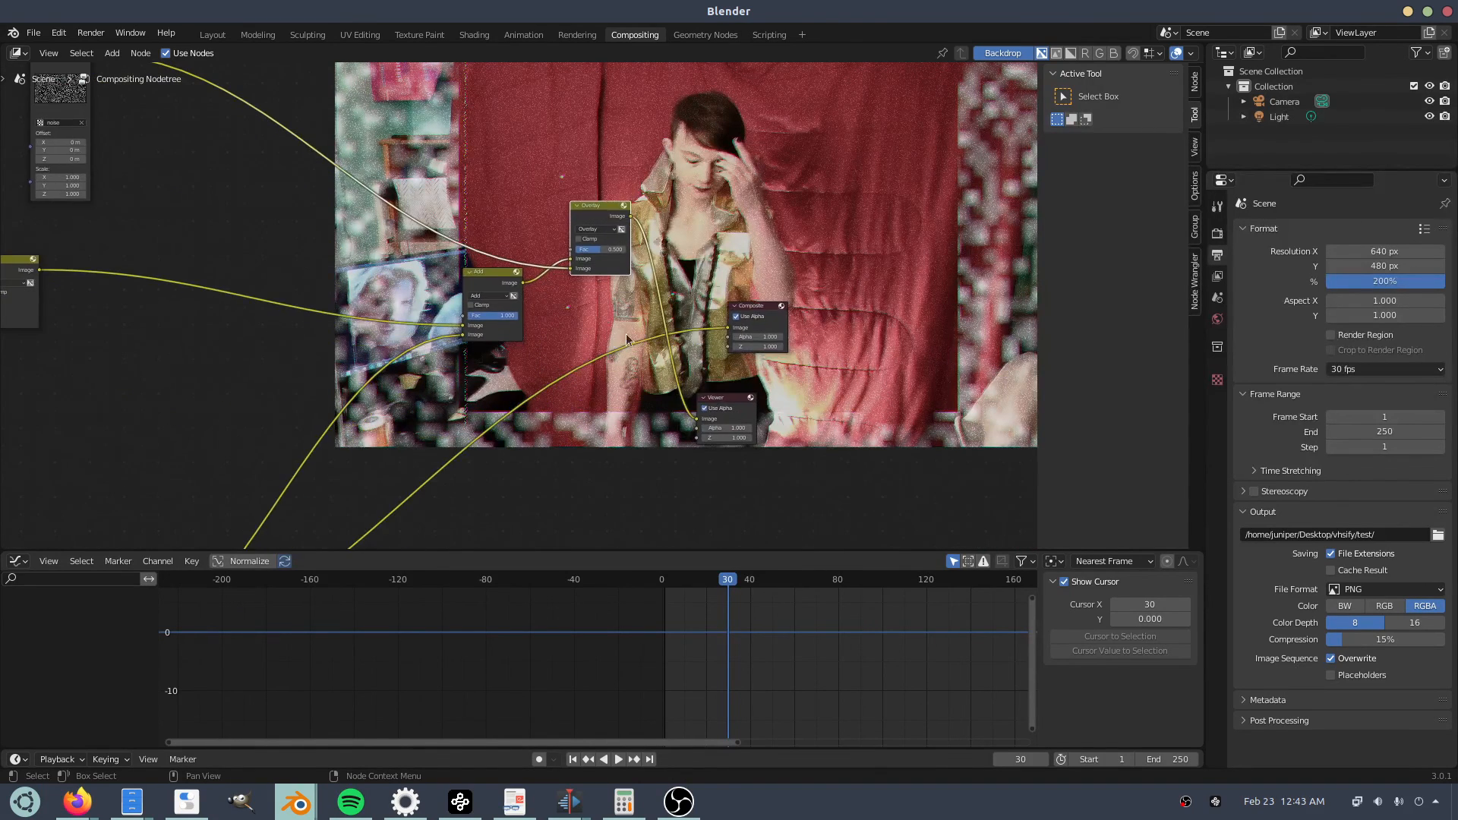
scroll(705, 220, up, 5)
drag(686, 175, 833, 339)
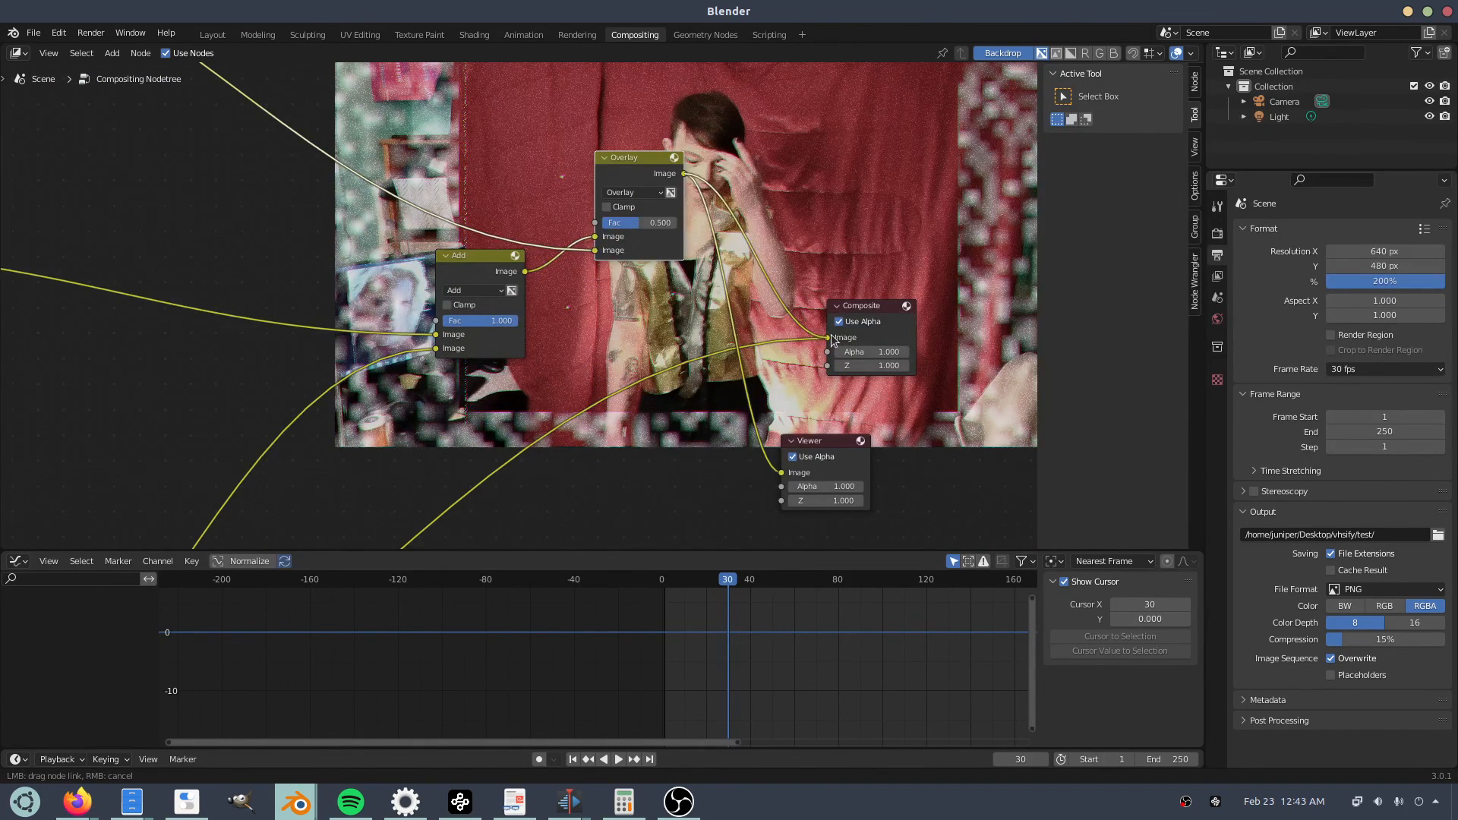
click(850, 454)
drag(821, 446, 861, 461)
click(833, 471)
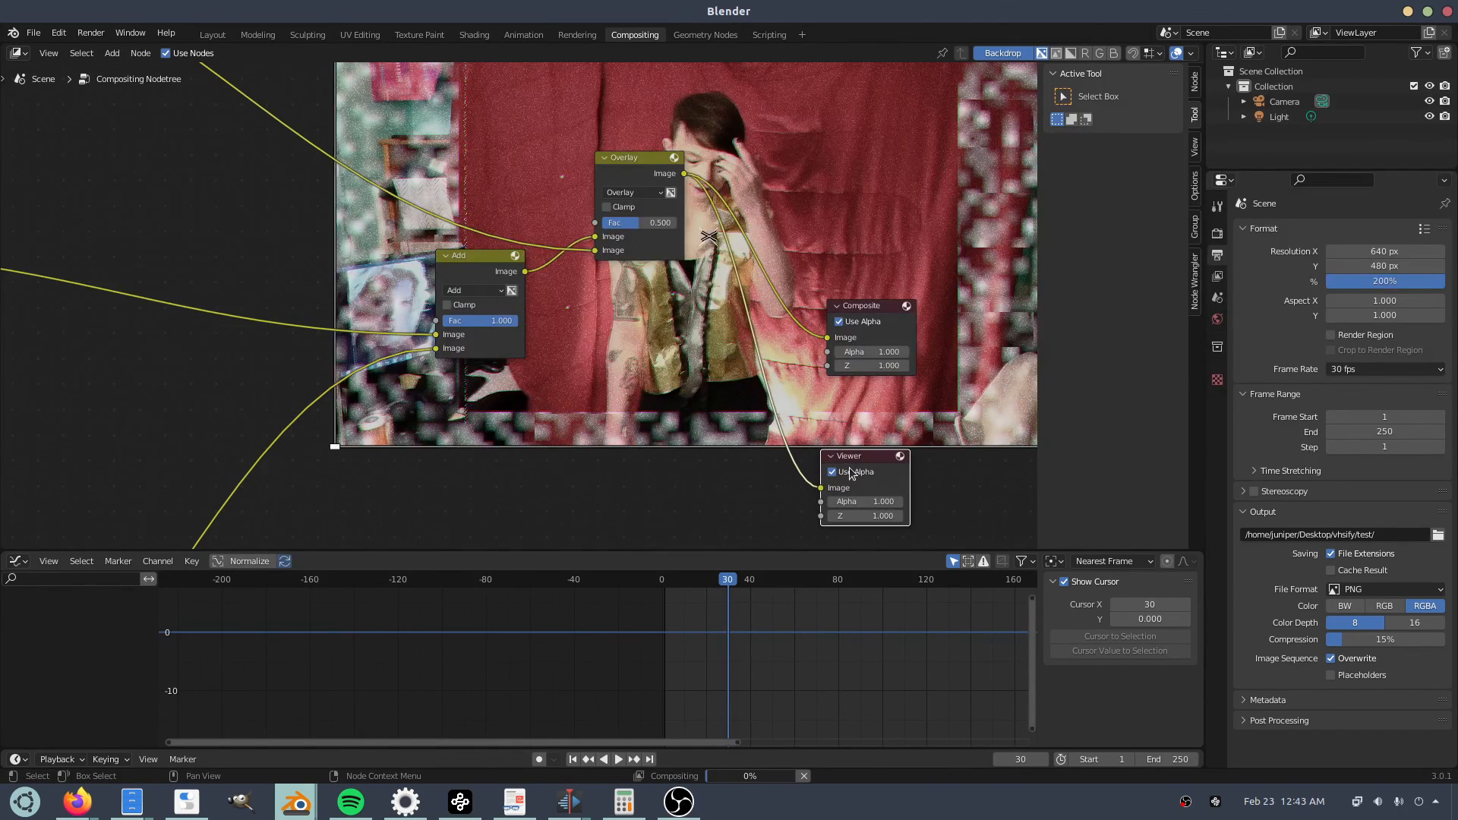
Preview the composited effect at frame 21 and at frame 15.
middle_drag(629, 335, 487, 481)
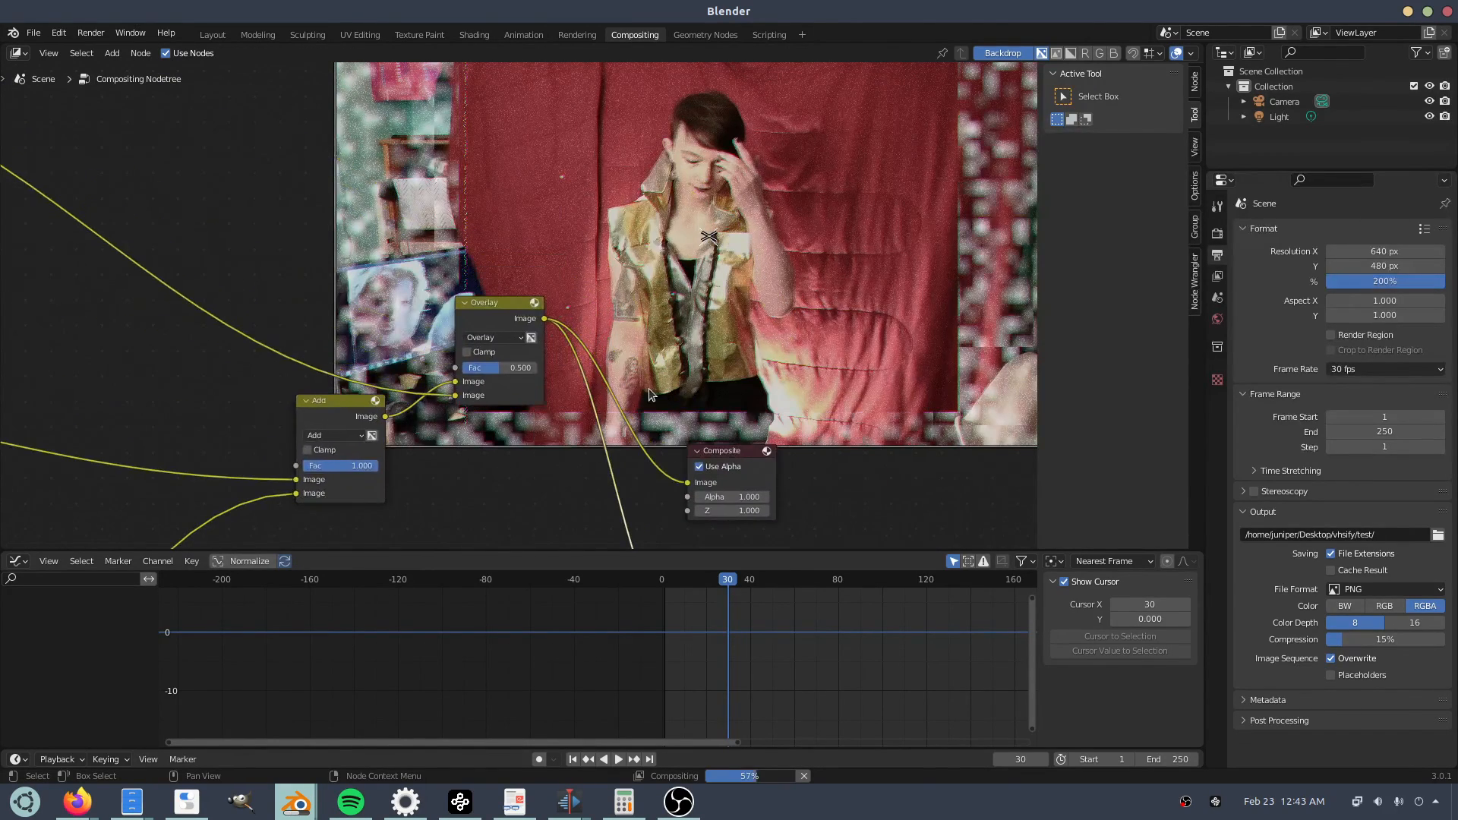
scroll(650, 390, down, 4)
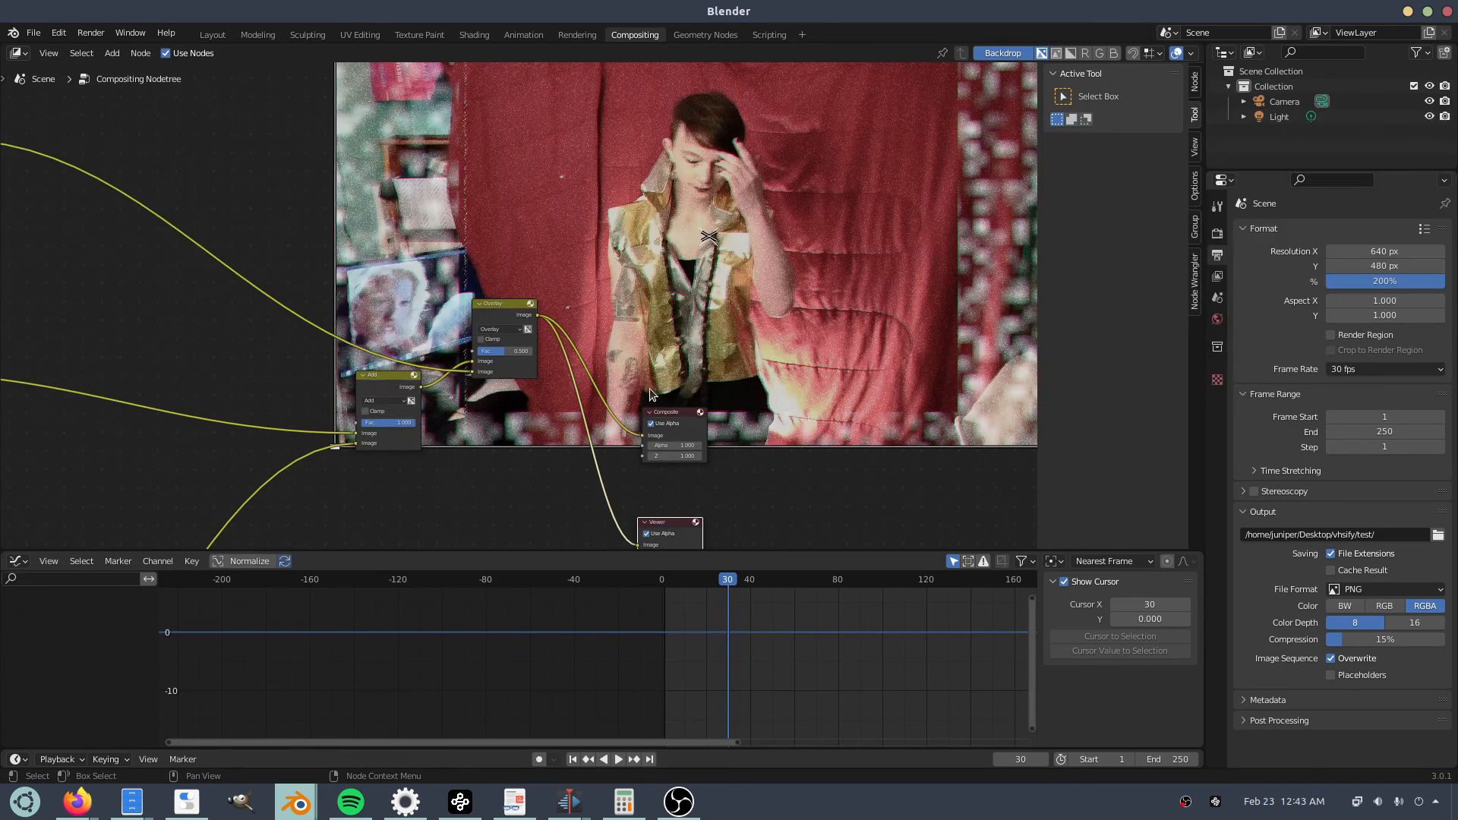
click(708, 581)
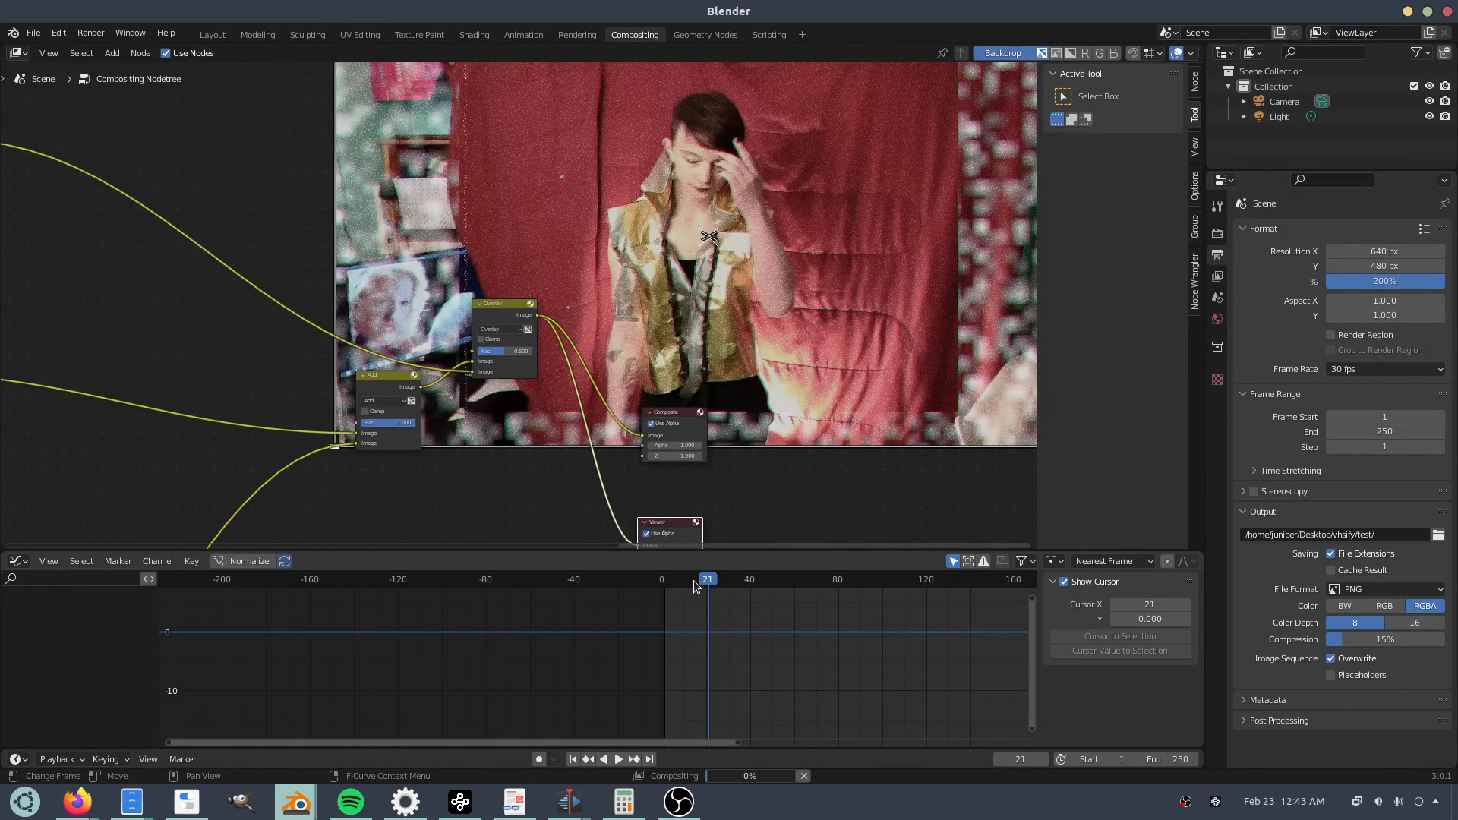
click(694, 580)
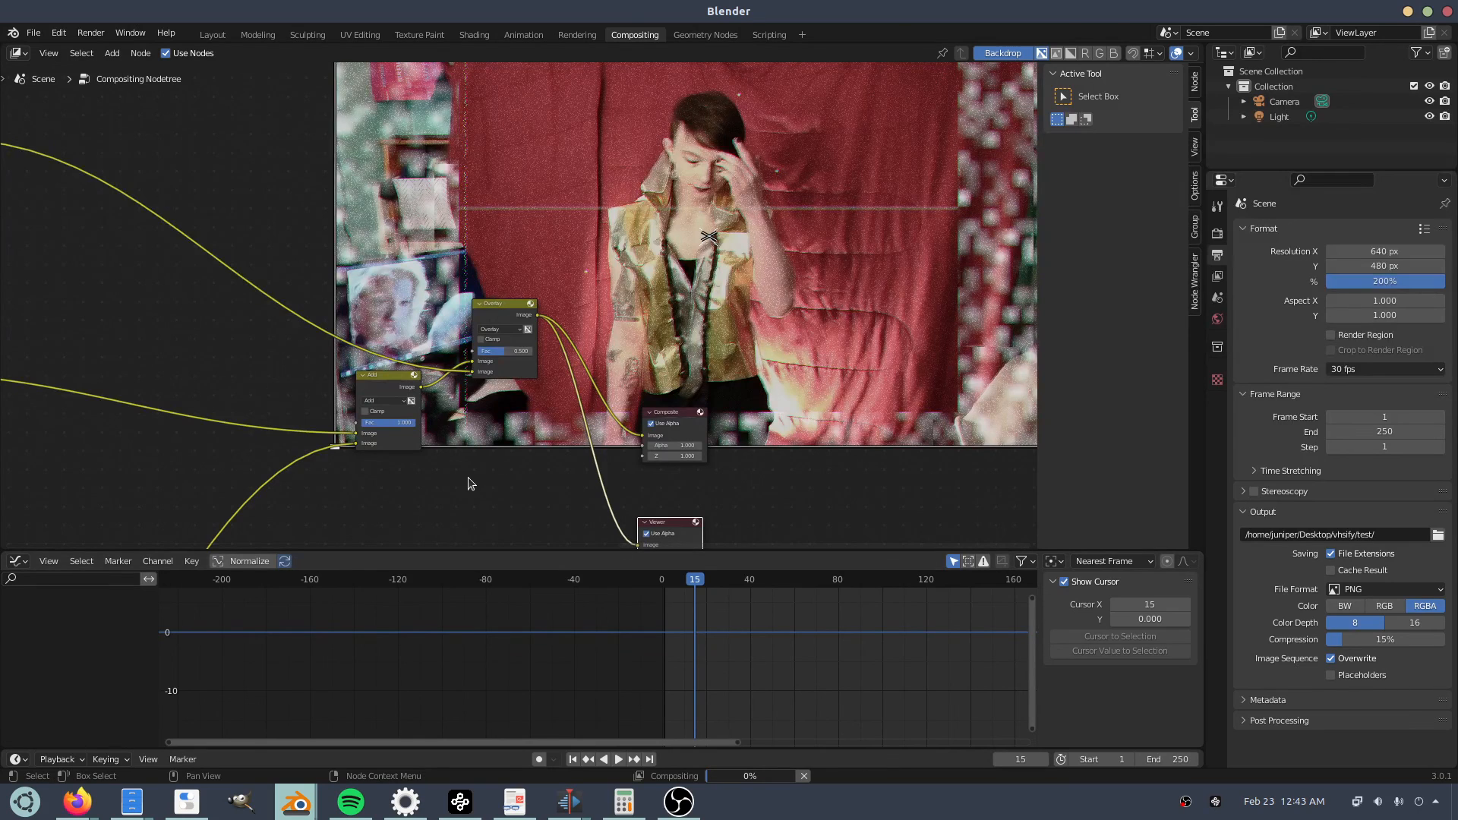